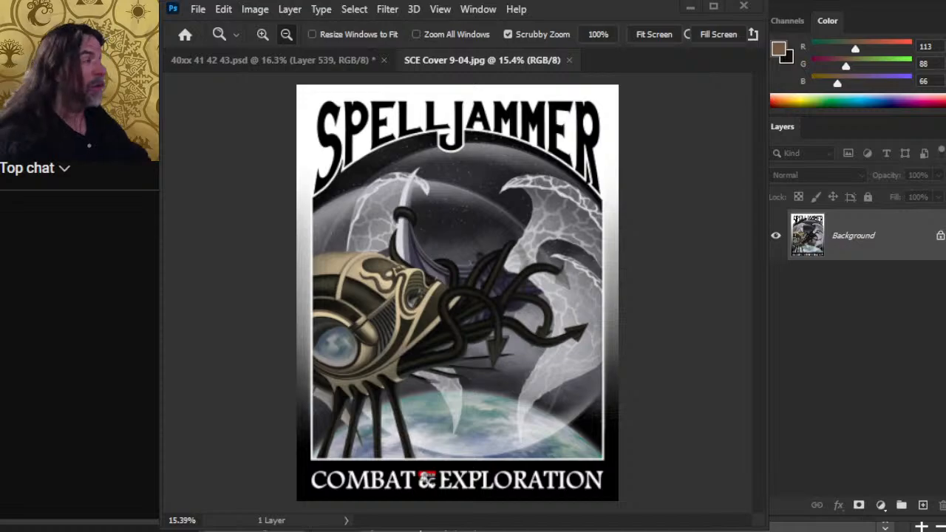
key("alt+Tab")
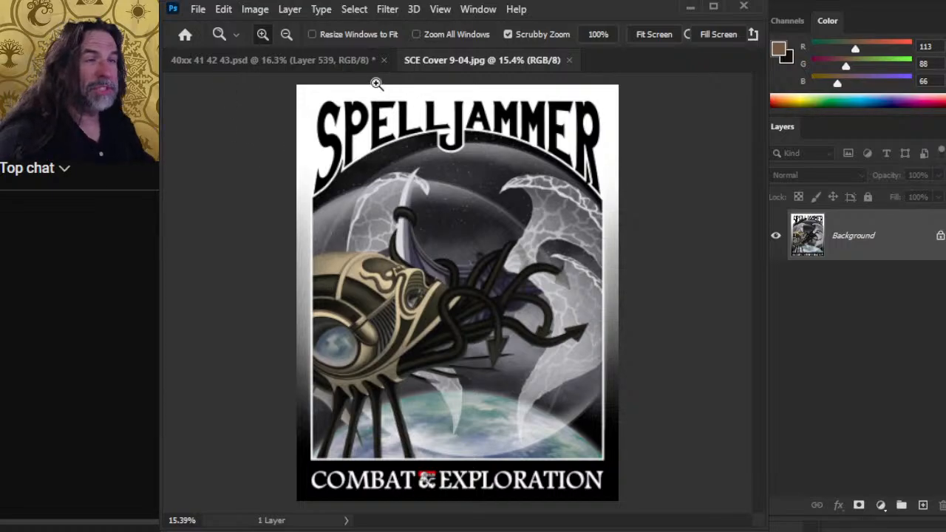
key("alt+Tab")
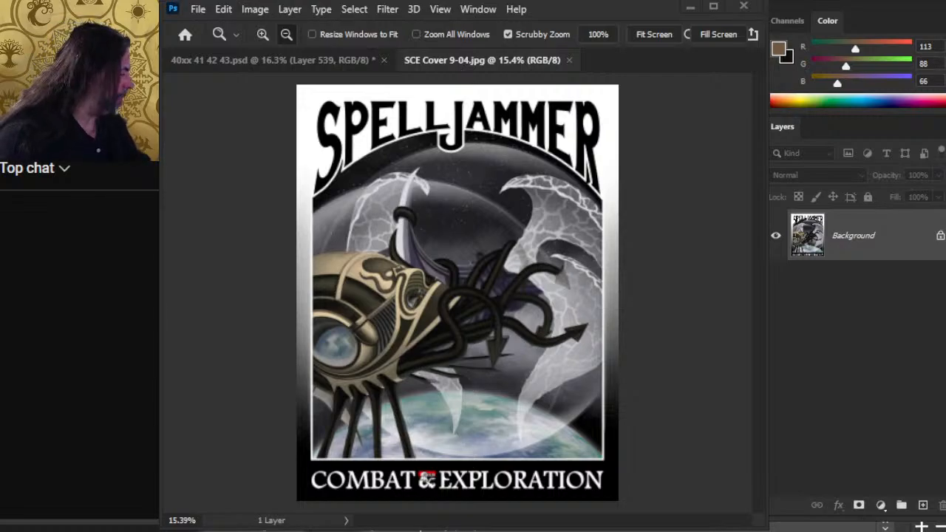
key("alt+Tab")
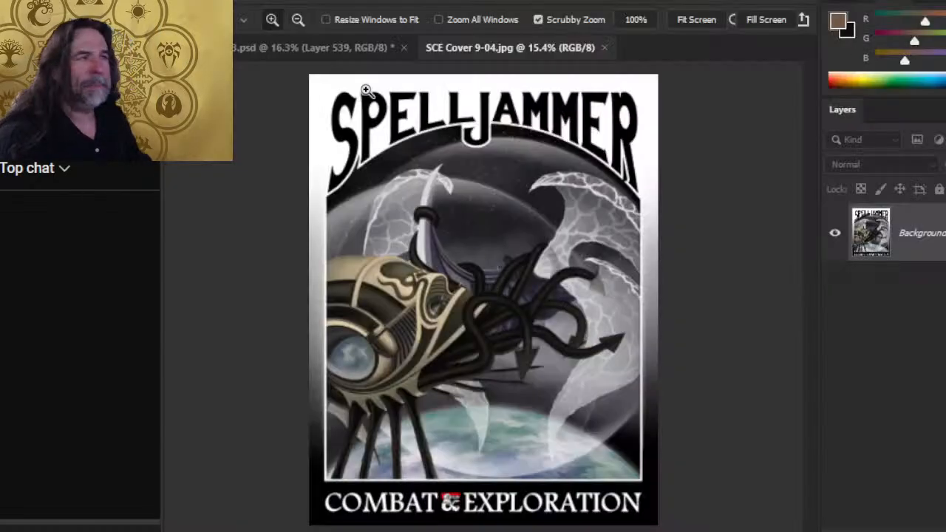
- Switch to Chrome and view the stream announcement in Discord's self-promotion channel and the r/spelljammer post on Reddit
key("alt+Tab")
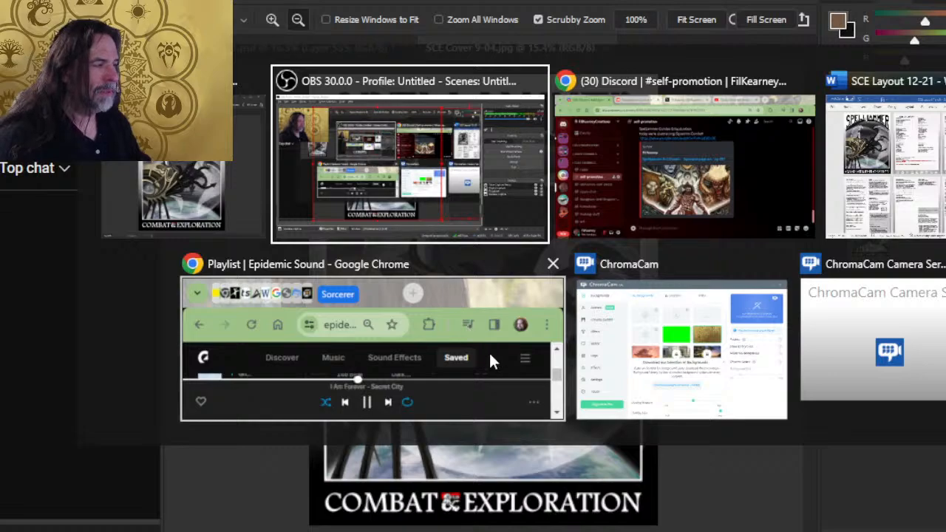
key("alt+Tab")
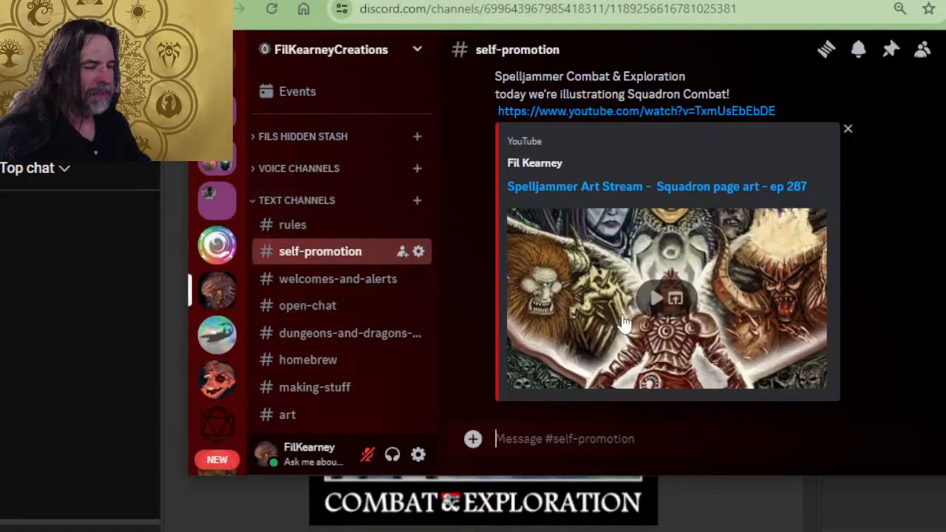
key("ctrl+Tab")
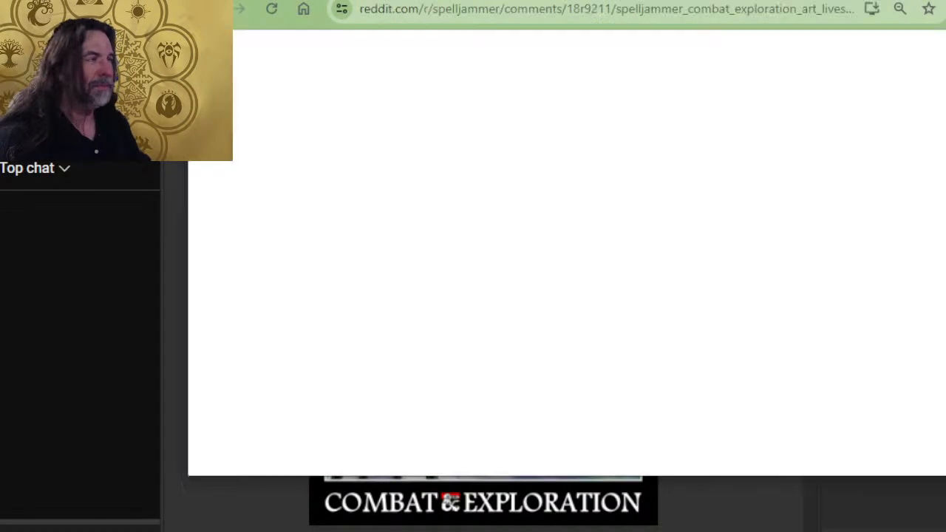
scroll(563, 294, "up", 2)
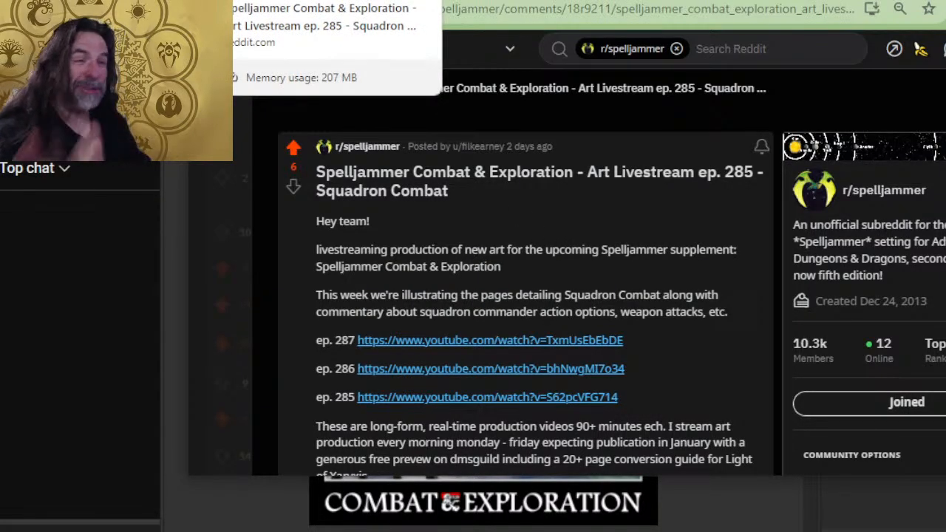
- Open the account's own profile on Twitter and look over its header, bio and pinned post
key("ctrl+Tab")
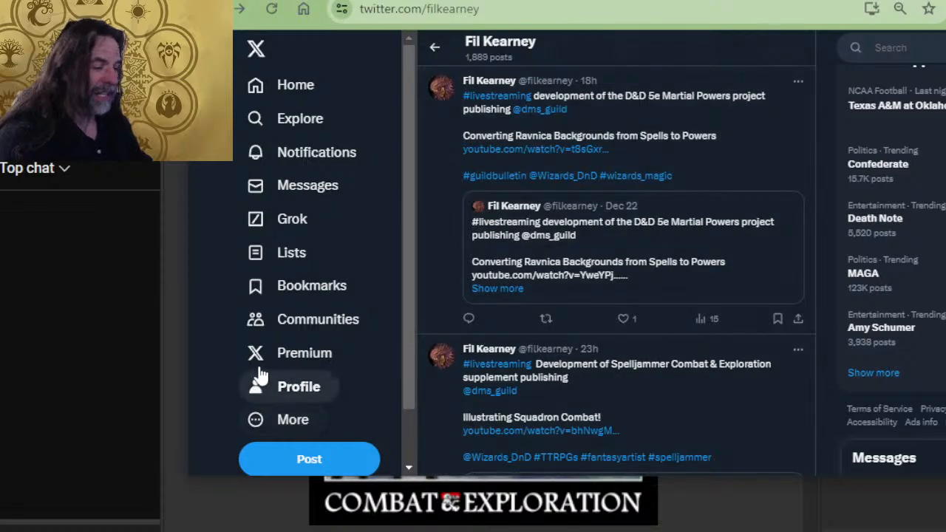
left_click(288, 387)
scroll(552, 296, "down", 3)
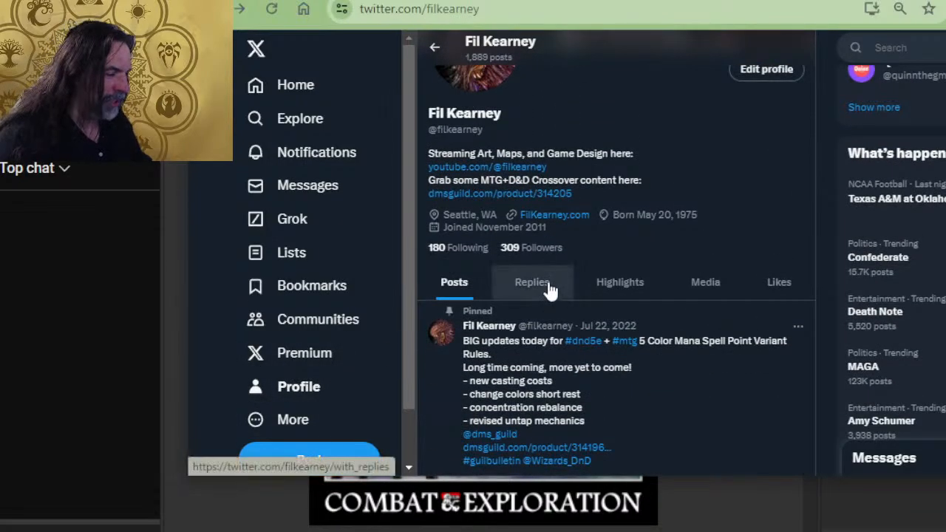
scroll(551, 288, "up", 3)
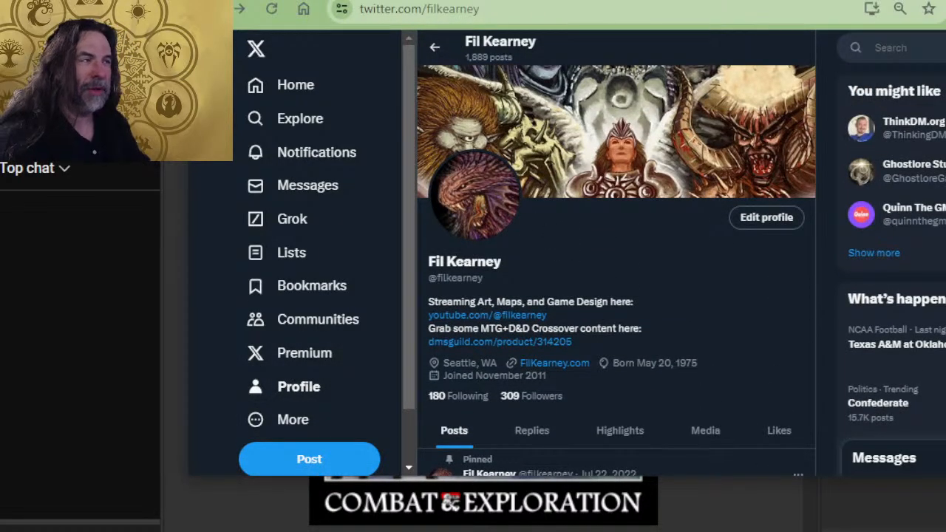
- Go to the YouTube page of the Squadron page art ep 287 stream and like the video
key("ctrl+Tab")
left_click(551, 435)
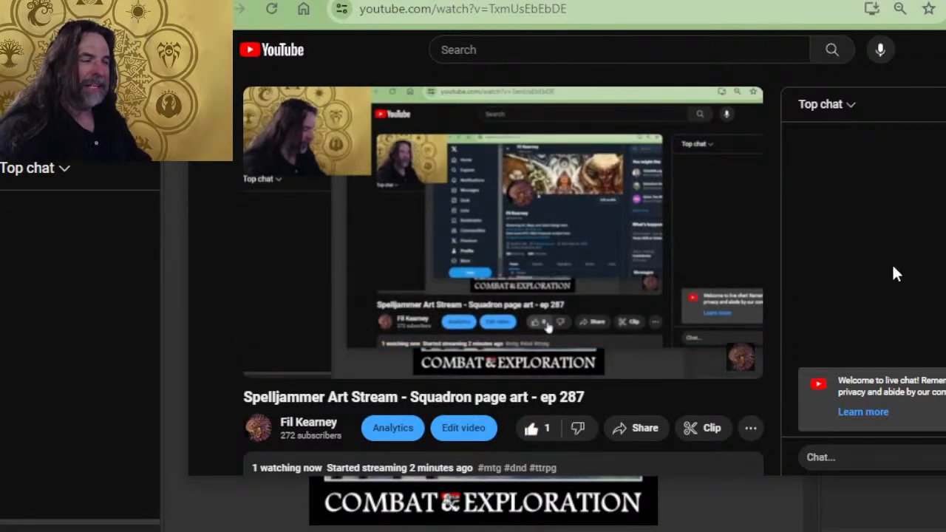
scroll(598, 372, "down", 2)
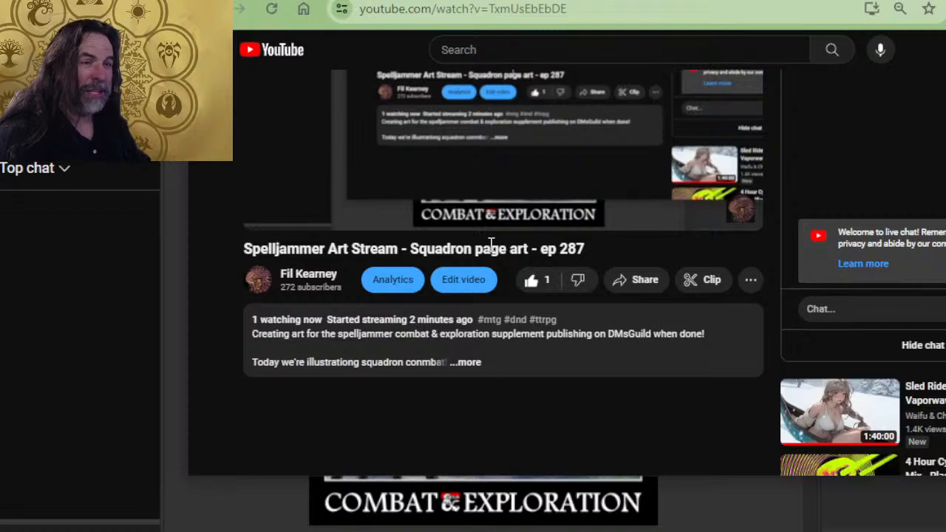
key("alt+Tab")
key("alt+Tab")
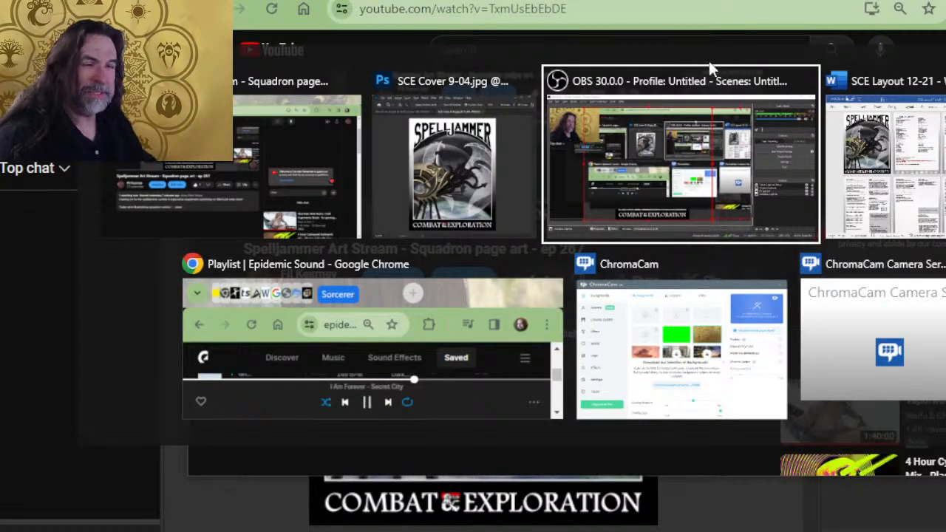
key("alt+Tab")
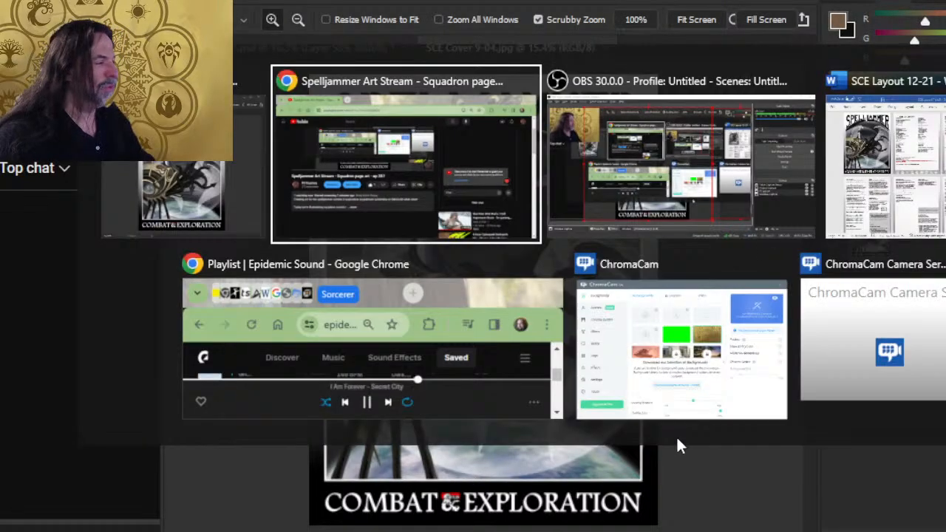
key("alt+shift+Tab")
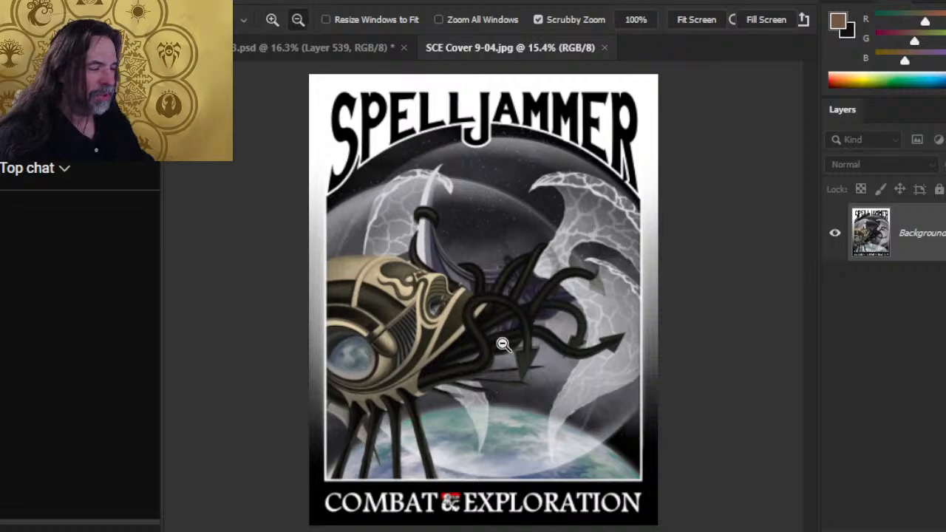
- Return to the YouTube stream page, expand the full video description and review its playlist, community and DMsGuild links
key("alt+Tab")
left_click(467, 363)
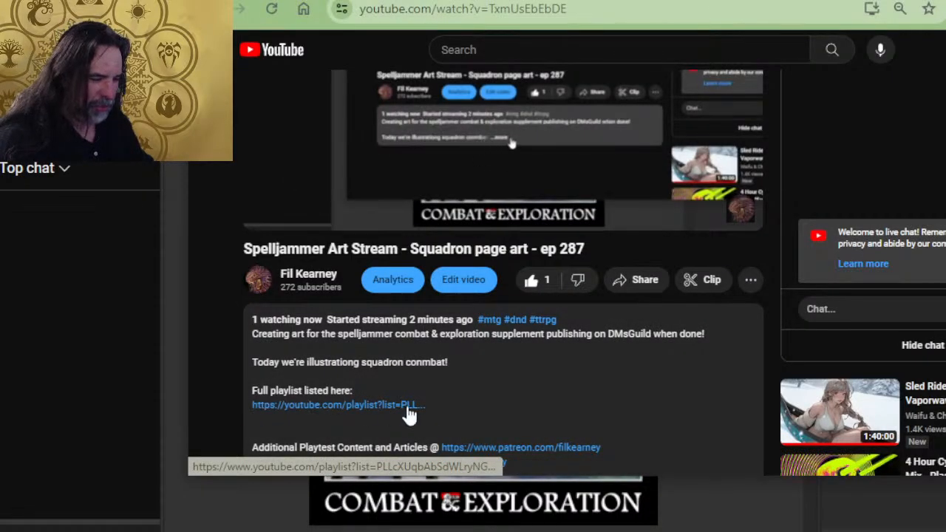
scroll(403, 342, "down", 2)
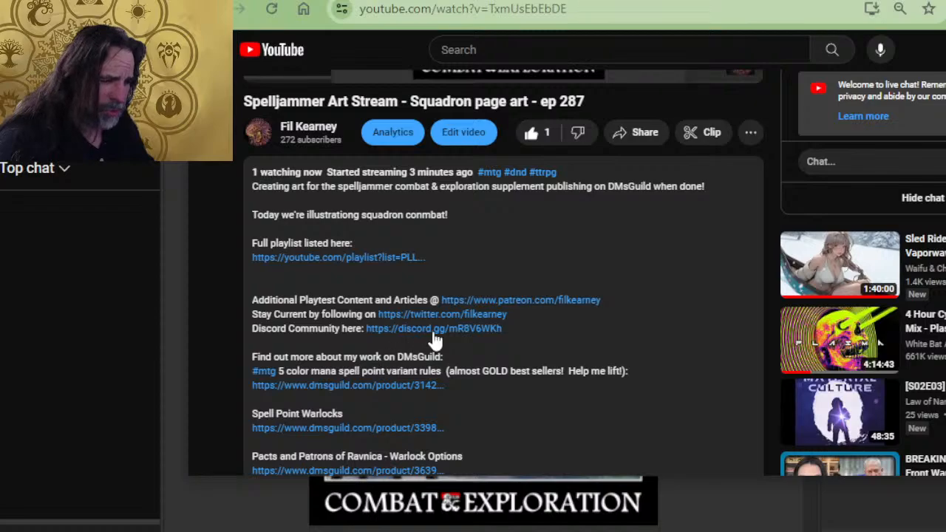
scroll(433, 338, "up", 4)
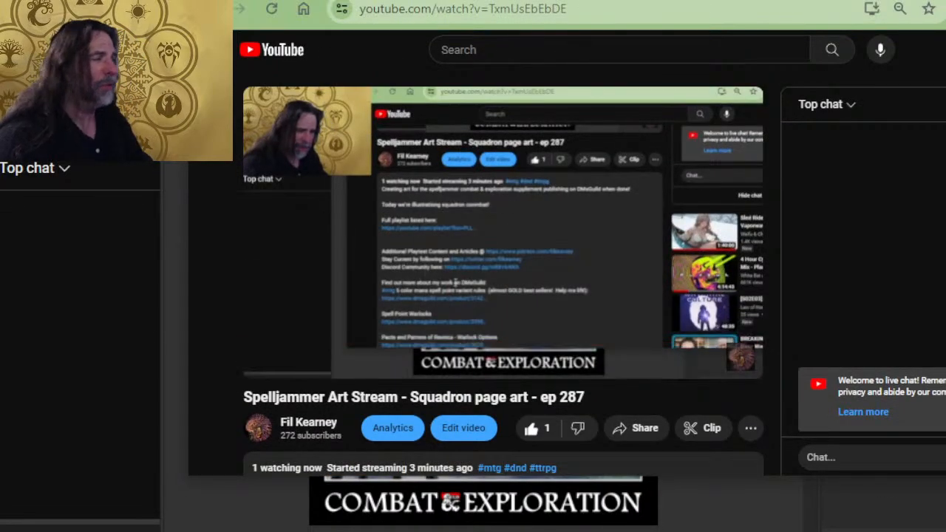
- Switch to the SCE Layout 12-21 document in Word and skim the pages from the cover through the combat chapter
key("alt+Tab")
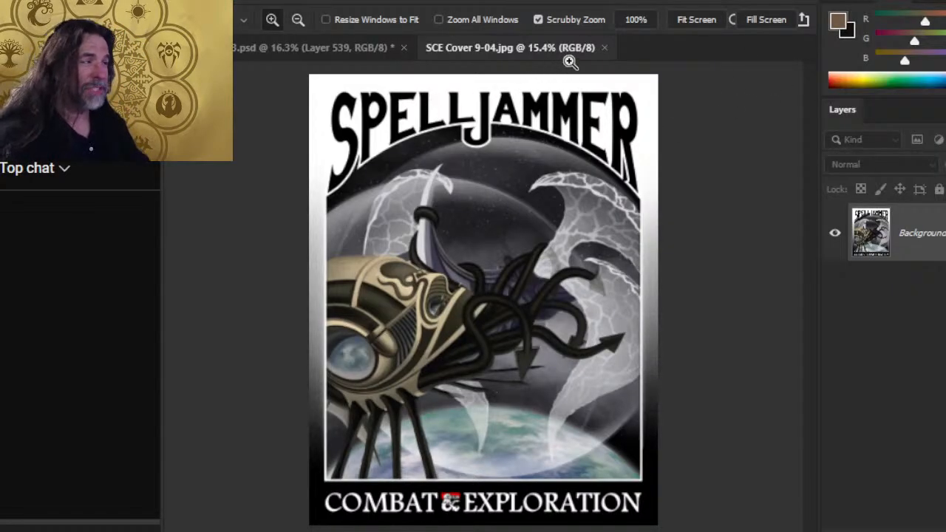
key("alt+Tab")
key("alt+Tab")
key("alt+Tab")
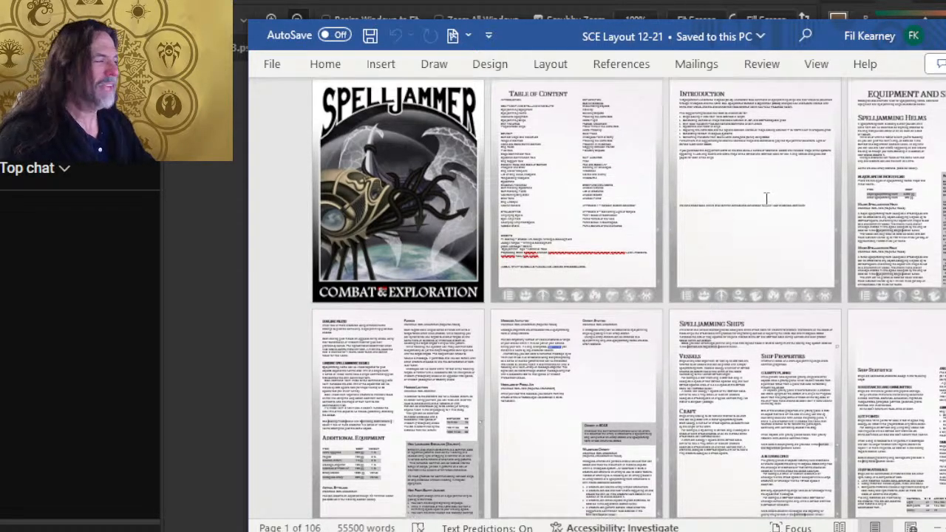
scroll(712, 258, "down", 5)
scroll(698, 255, "down", 5)
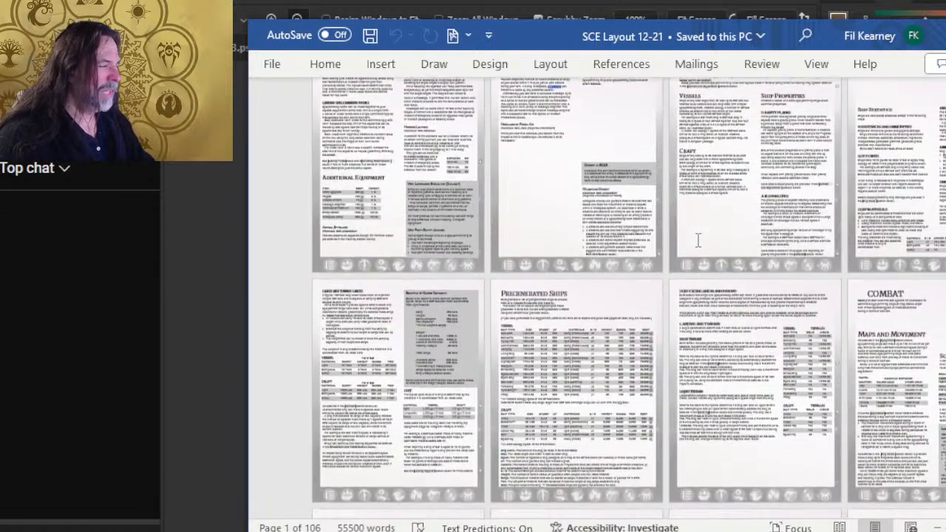
scroll(651, 195, "down", 5)
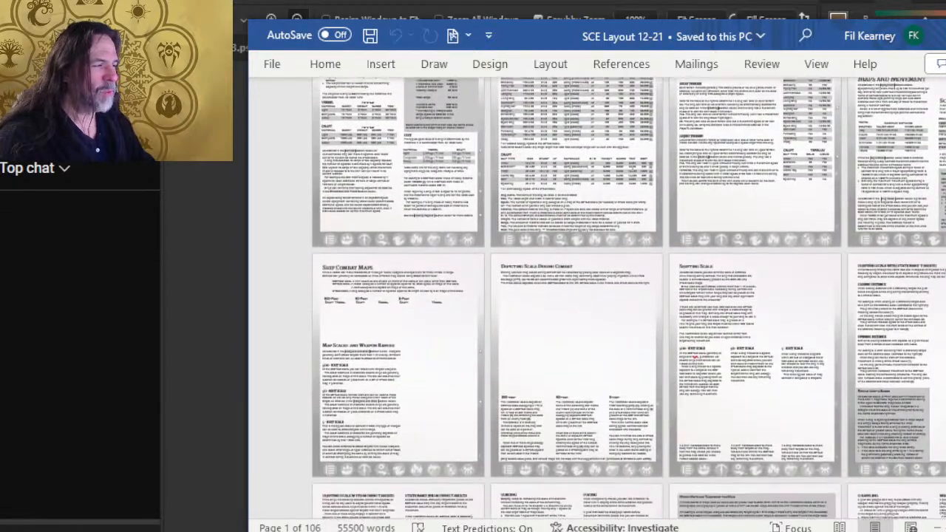
scroll(696, 158, "down", 3)
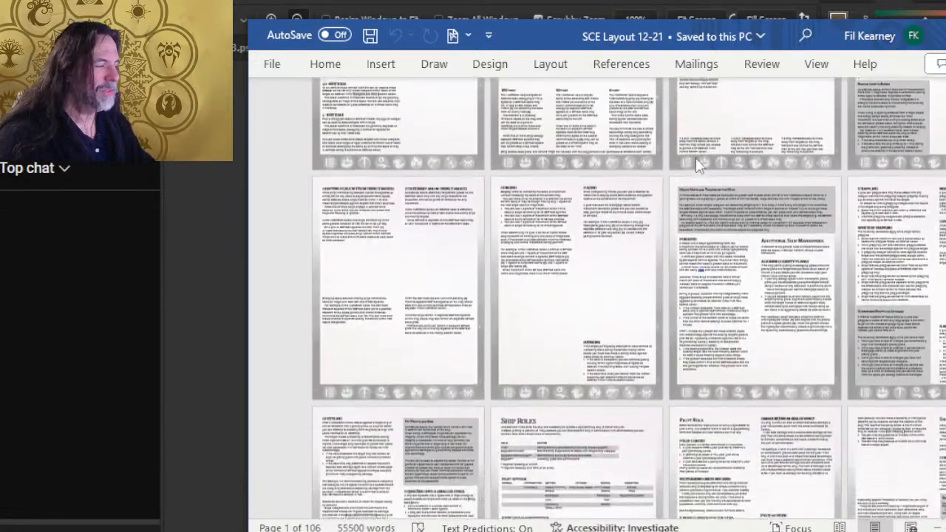
- Examine the ship combat map, scale, ship role and weapon pages of the layout for areas reserved for art
scroll(728, 146, "up", 3)
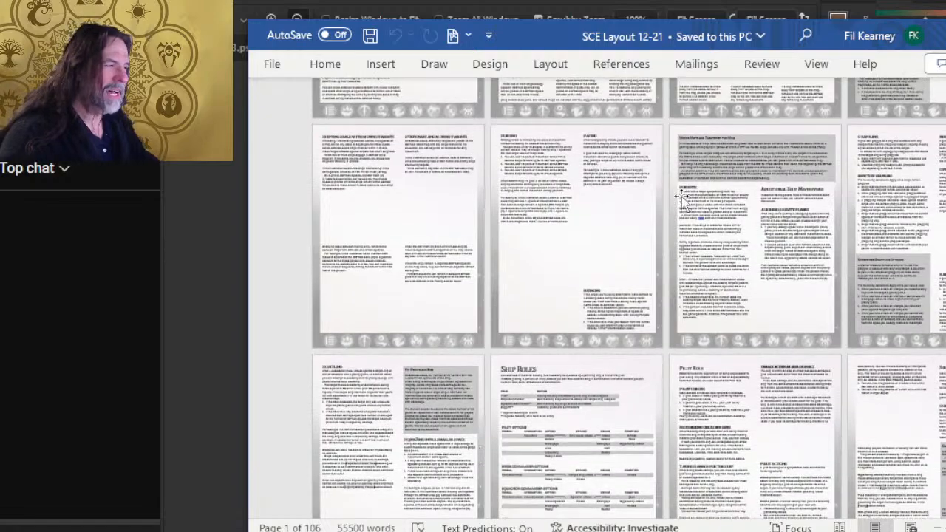
scroll(728, 145, "up", 5)
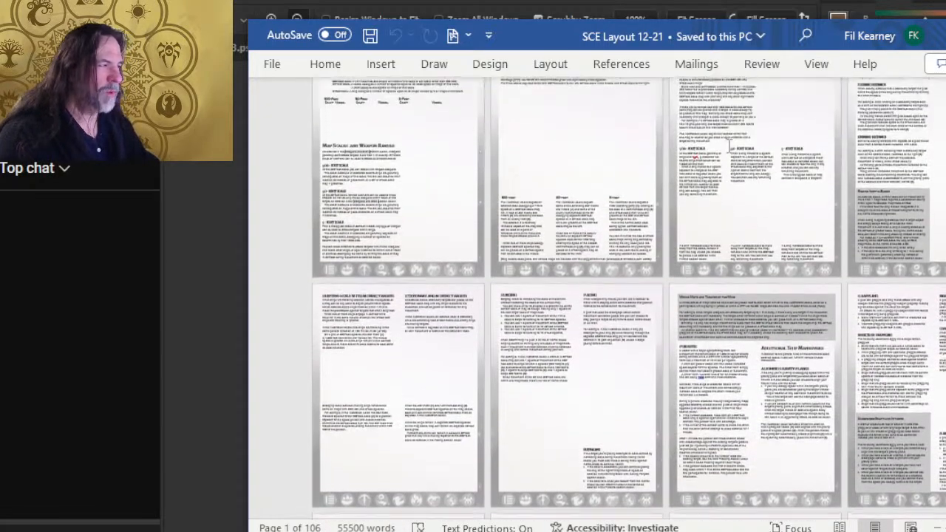
scroll(732, 152, "down", 7)
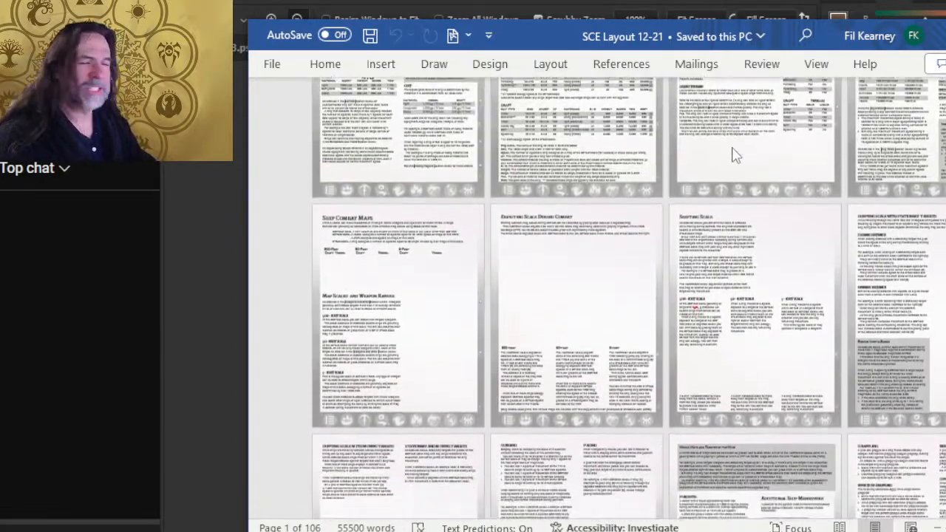
scroll(735, 133, "down", 5)
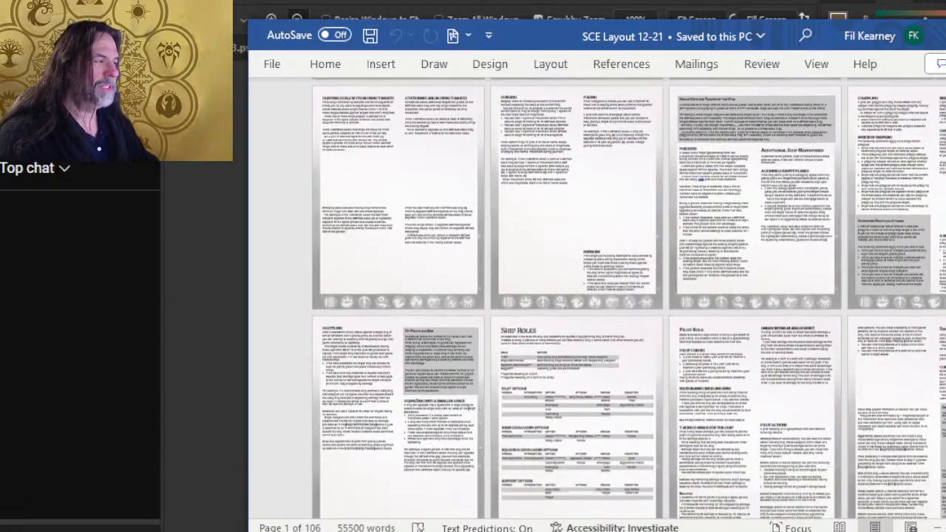
scroll(617, 207, "down", 1)
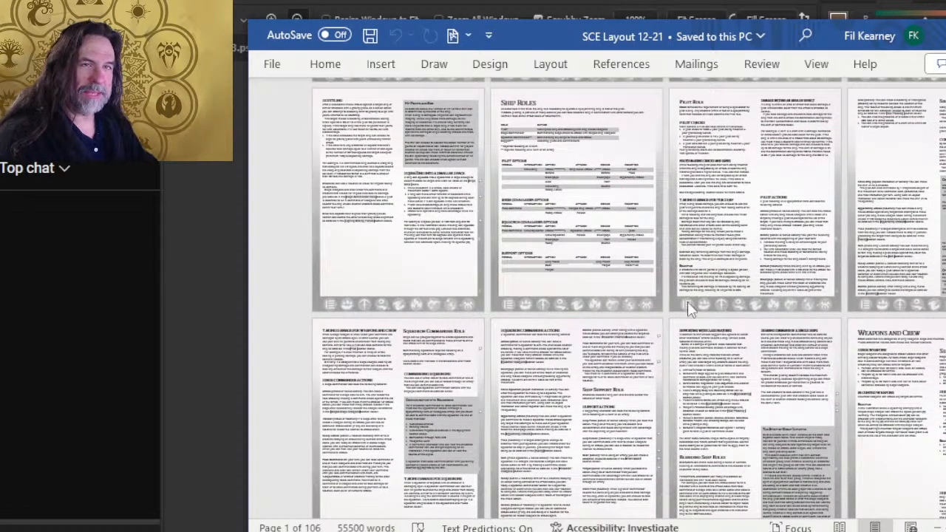
scroll(612, 361, "down", 2)
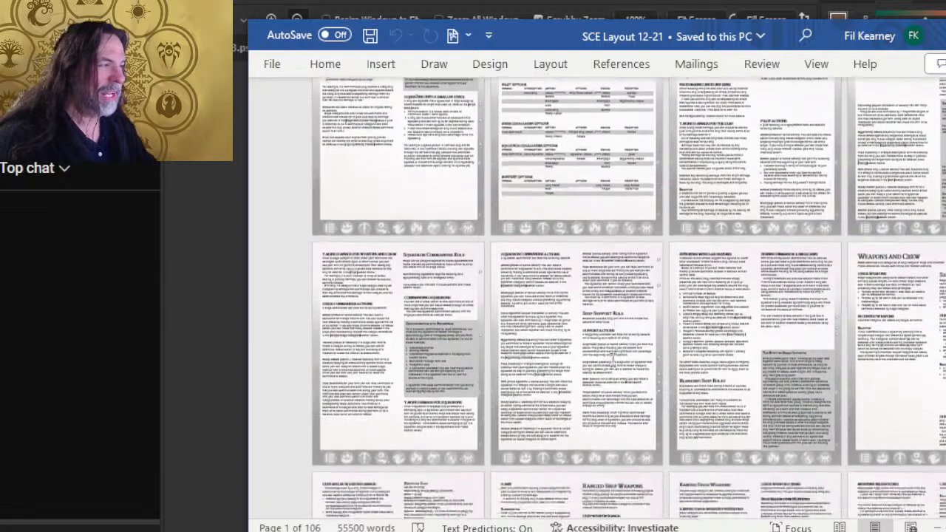
scroll(613, 360, "down", 7)
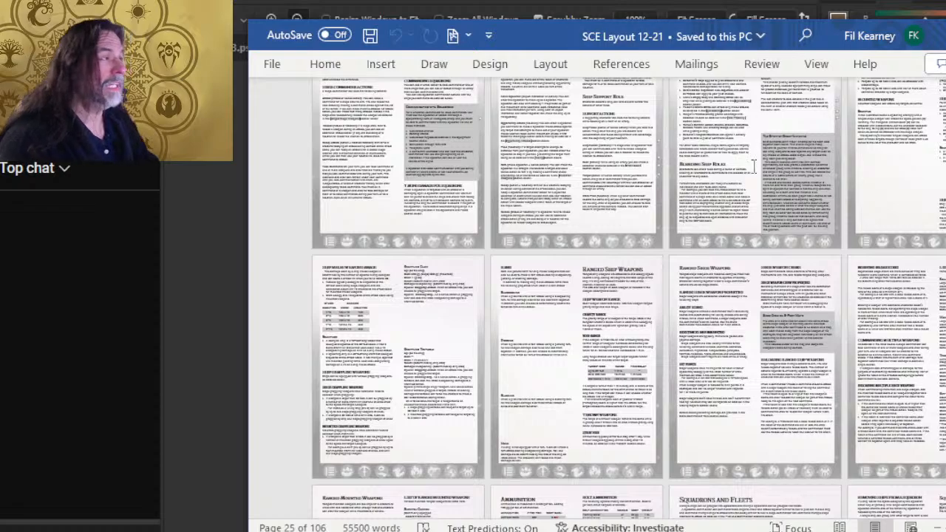
- Find the Squadrons and Fleets section and take a closer look at the squadron diagrams beside Weapon Properties
scroll(754, 166, "down", 7)
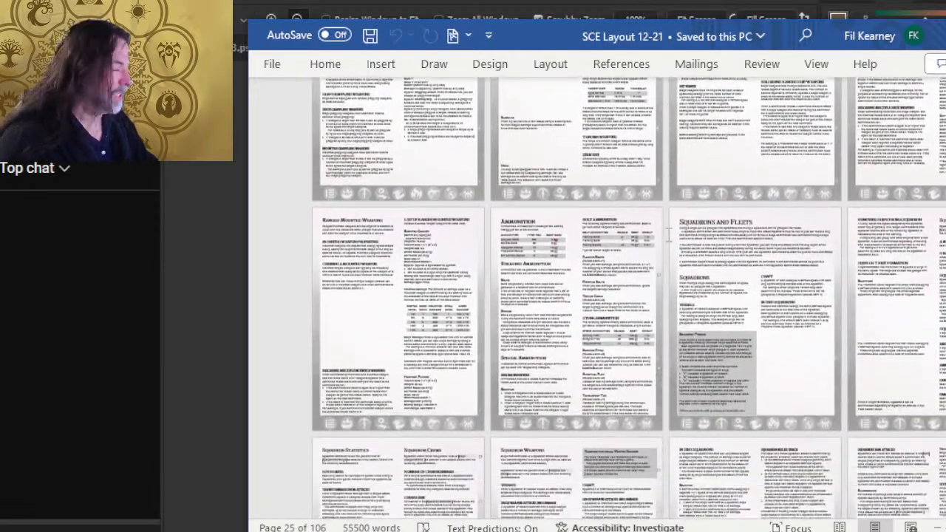
scroll(668, 235, "down", 3)
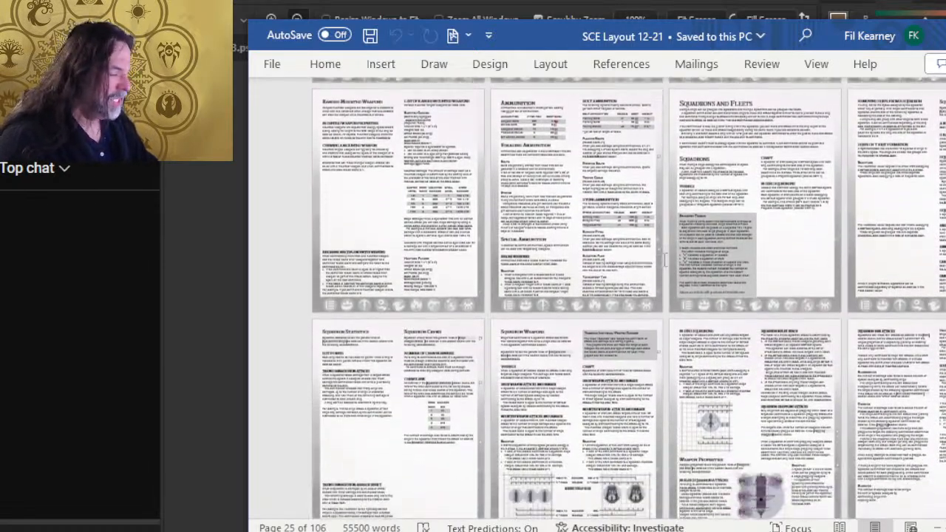
scroll(667, 261, "down", 2)
scroll(524, 157, "down", 1)
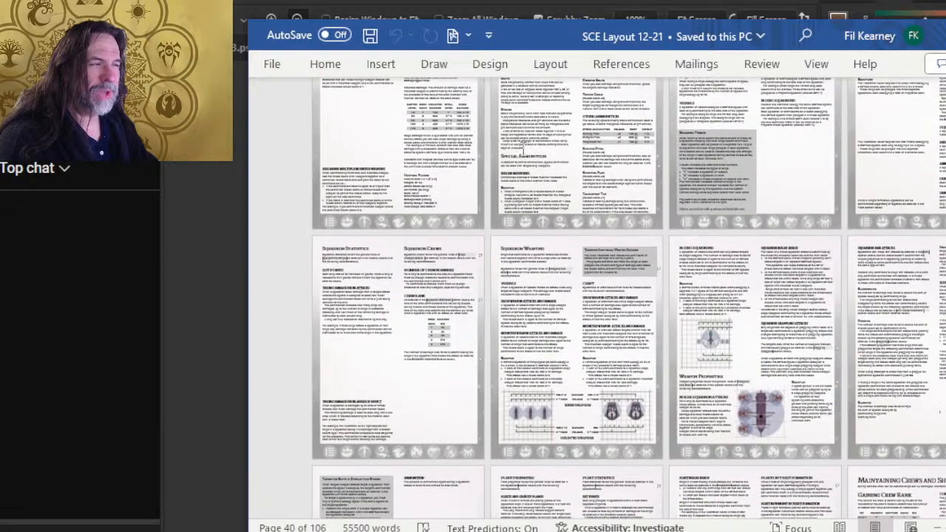
scroll(409, 268, "down", 3)
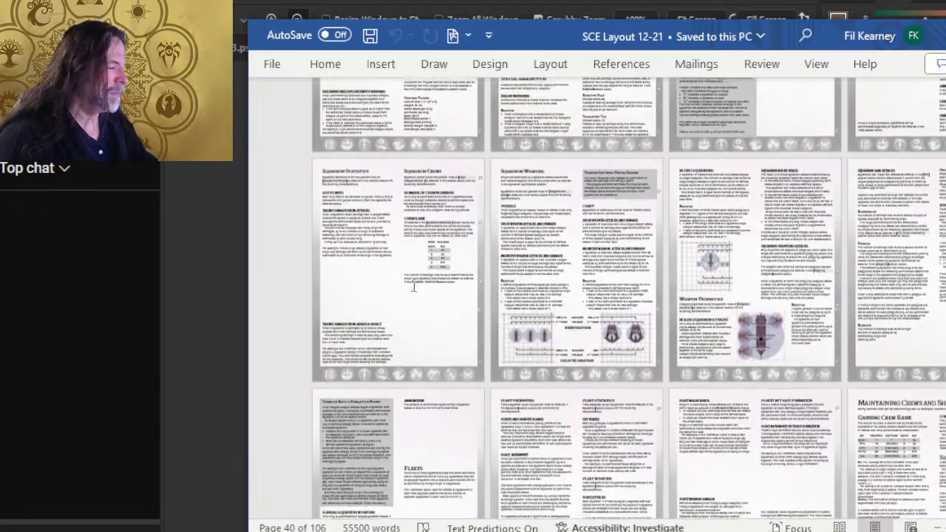
scroll(395, 293, "up", 5)
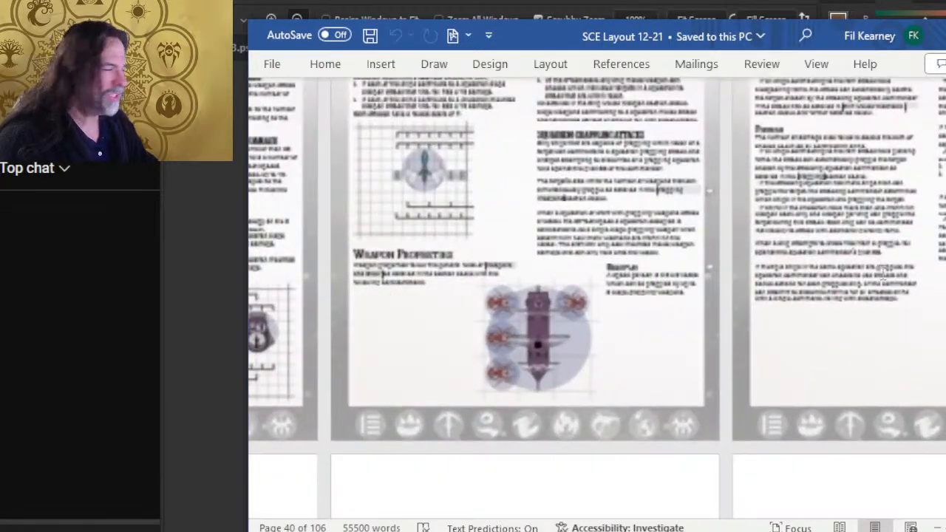
- Look over the squadron grappling attack page and the squadron ram attack page that follows it
scroll(626, 288, "up", 5)
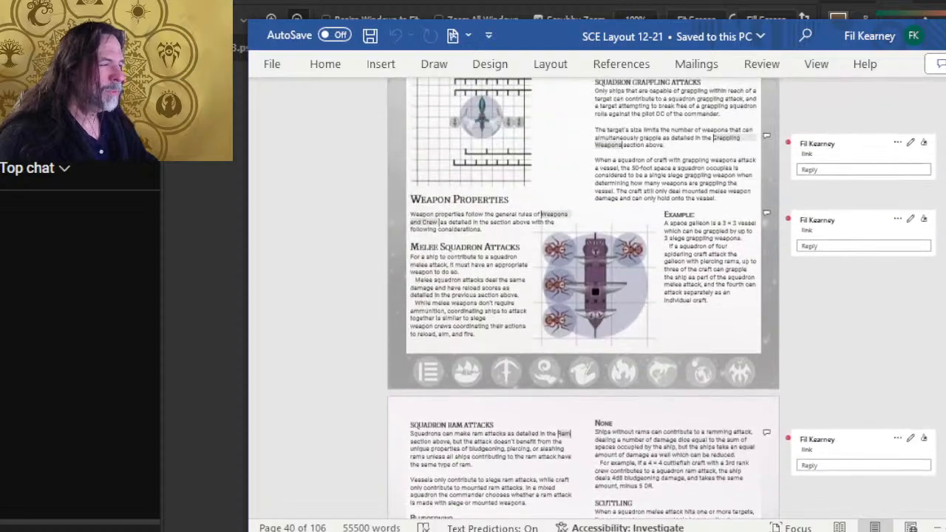
scroll(635, 281, "down", 6)
scroll(642, 280, "up", 1)
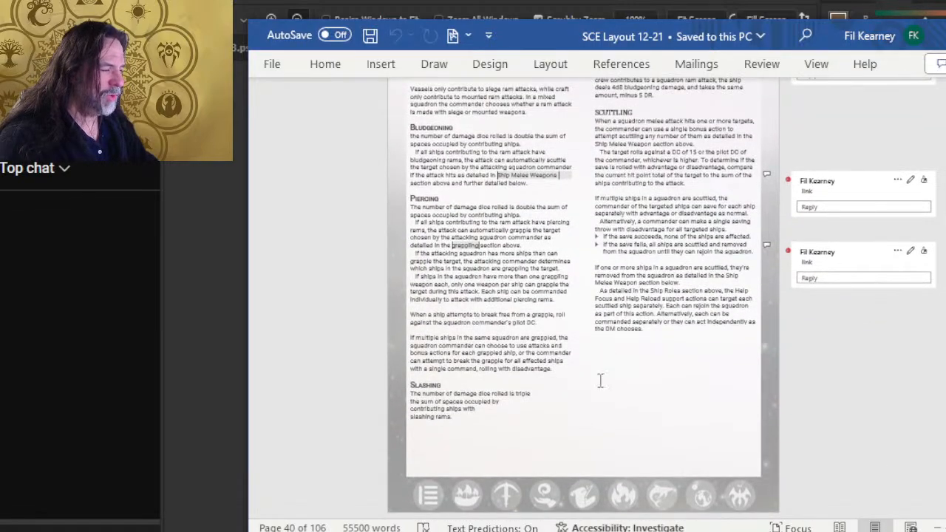
- Switch to Photoshop, close SCE Cover 9-04.jpg and show the illustration group inside page folder 40
key("alt+Tab")
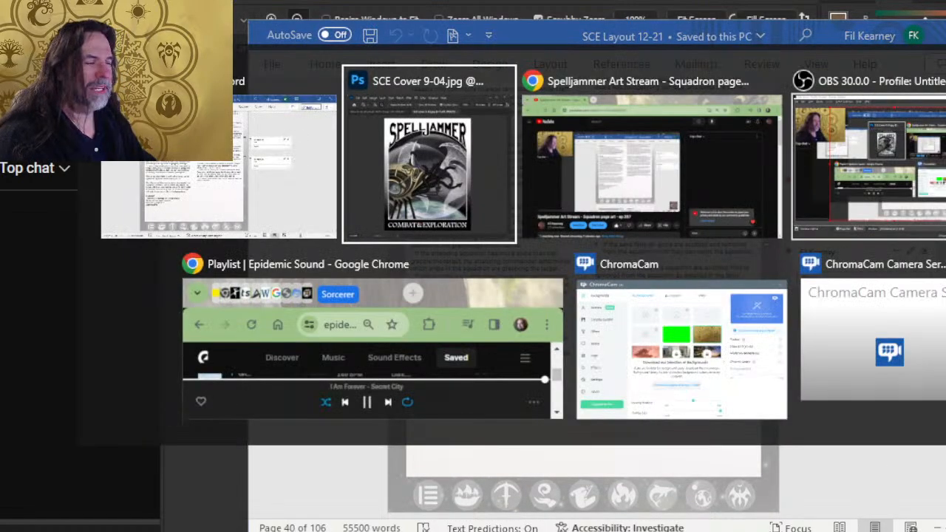
left_click(505, 77)
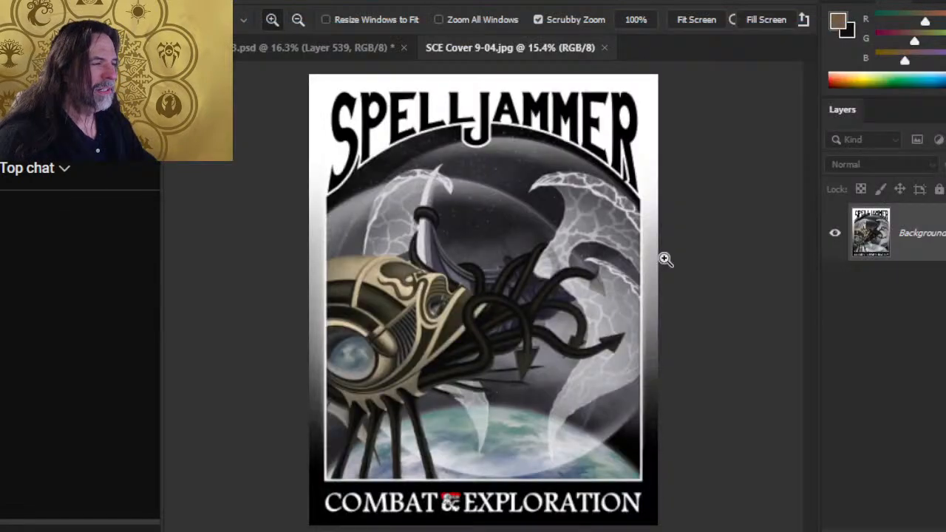
left_click(604, 48)
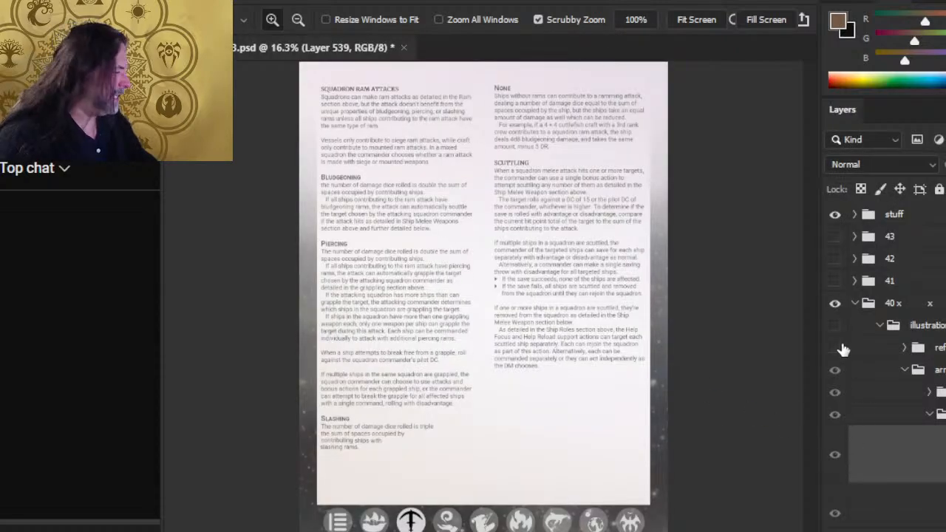
left_click(834, 326)
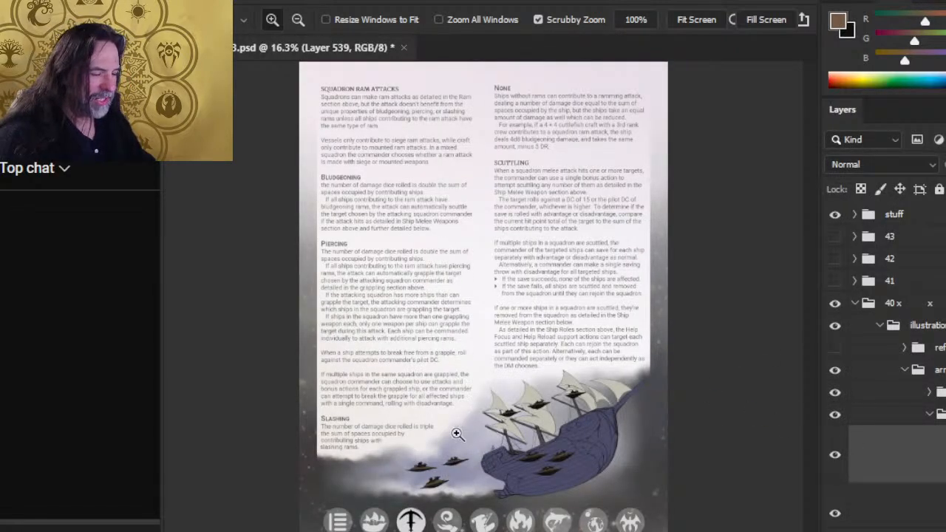
- Show the reference group over the page, compare its images with the galleon and squadron art, and reset the colours to default
left_click_drag(439, 444, 480, 444)
left_click_drag(554, 443, 561, 349)
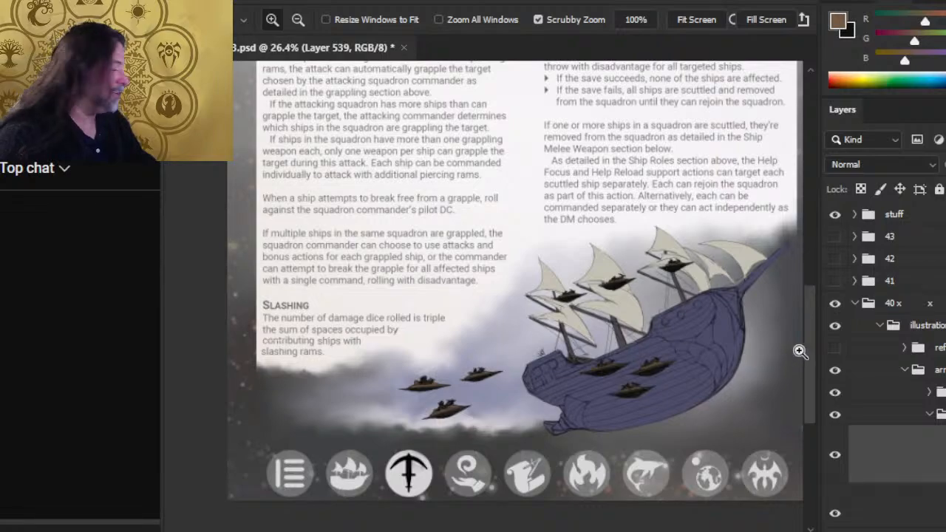
left_click(835, 348)
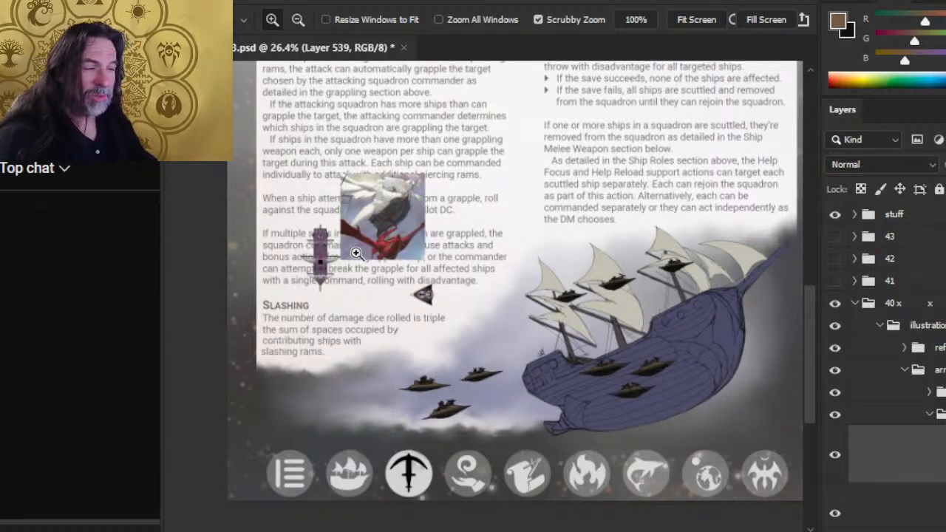
left_click_drag(356, 253, 533, 312)
left_click_drag(696, 348, 465, 263)
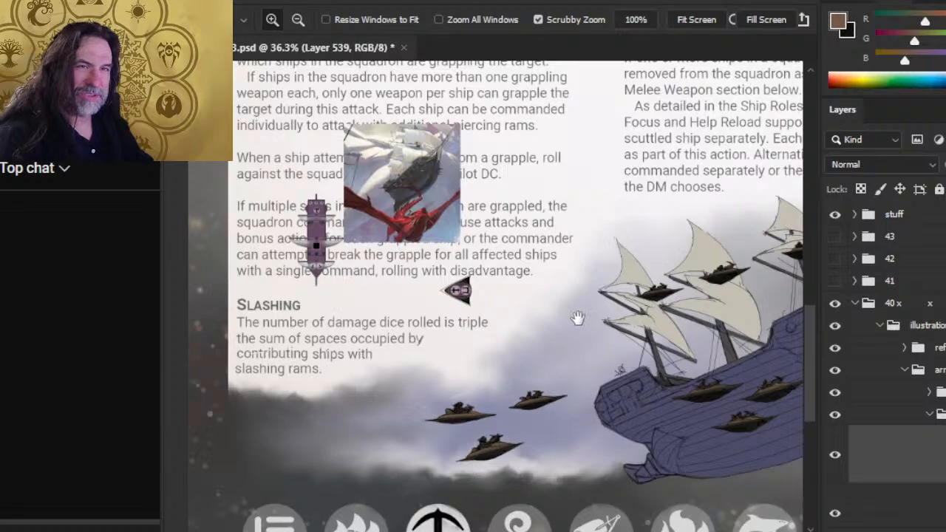
left_click_drag(630, 326, 467, 264)
left_click_drag(607, 280, 595, 312)
left_click_drag(528, 337, 550, 279)
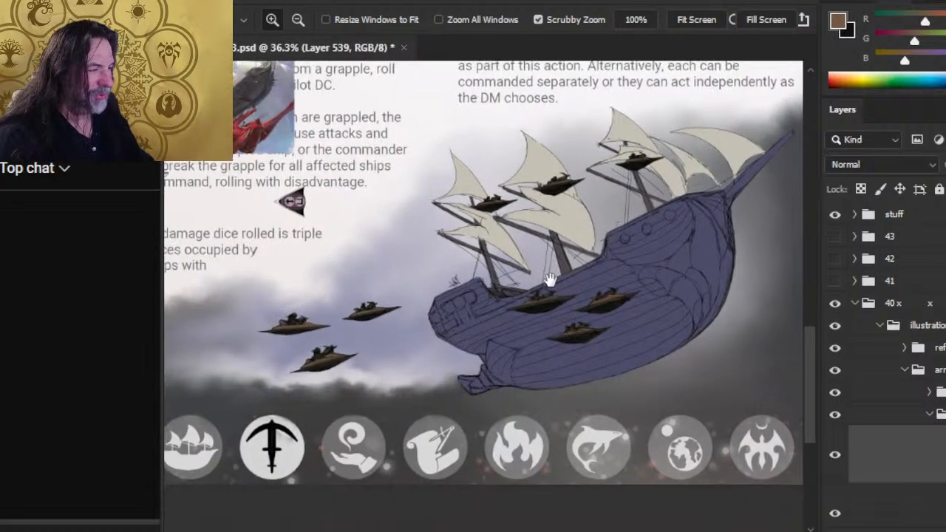
left_click_drag(603, 309, 755, 401)
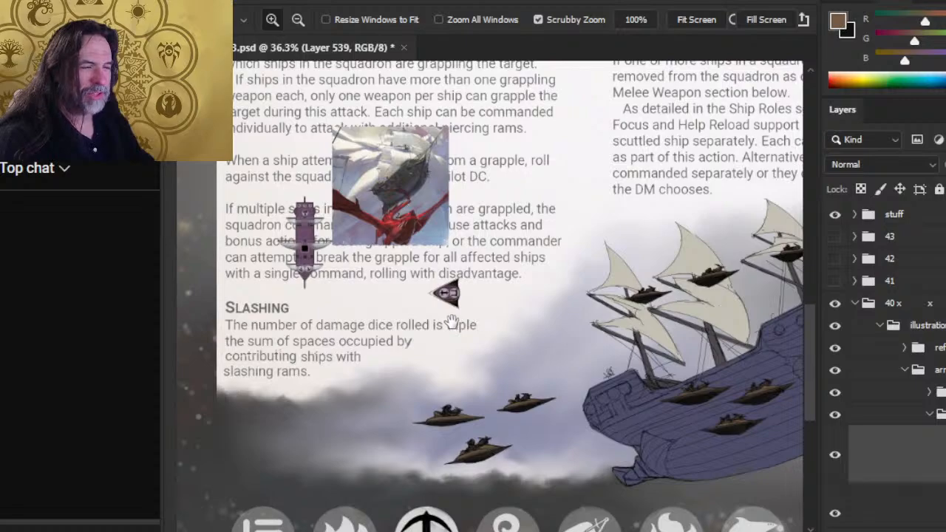
left_click_drag(656, 389, 580, 305)
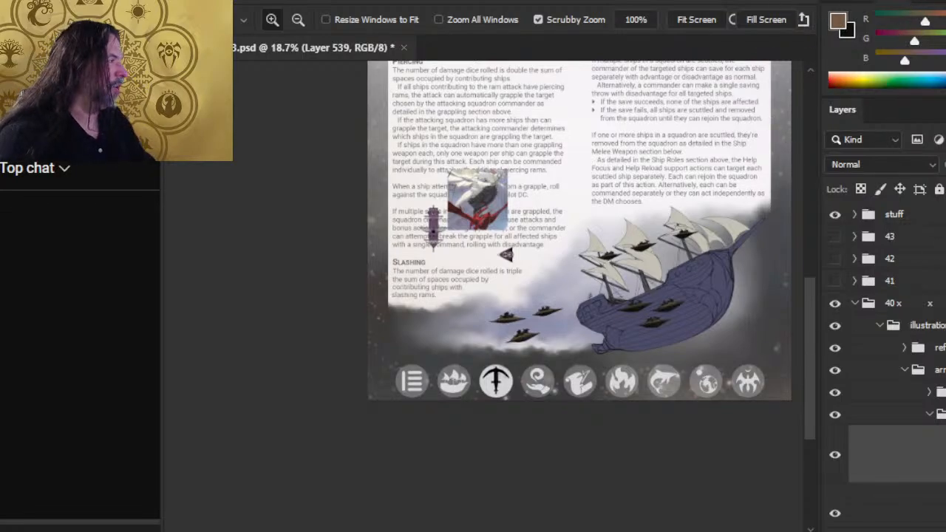
key("d")
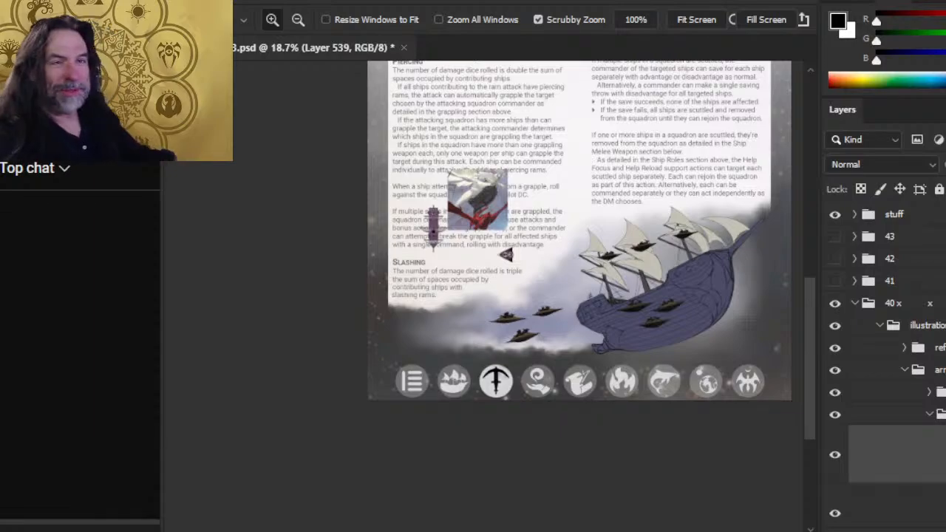
- Switch back to the SCE Layout 12-21 document in Word and examine the spiderling and galleon diagram beside Melee Squadron Attacks
key("alt+Tab")
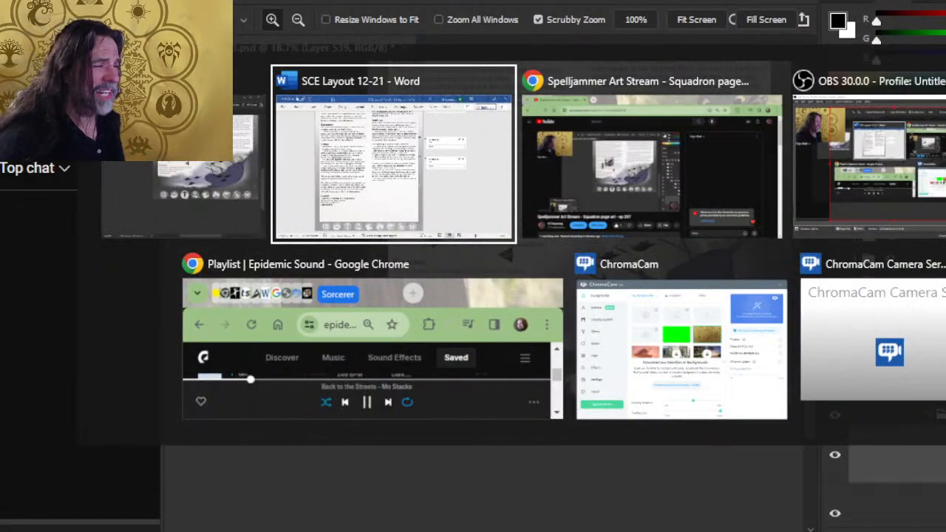
scroll(640, 308, "up", 10)
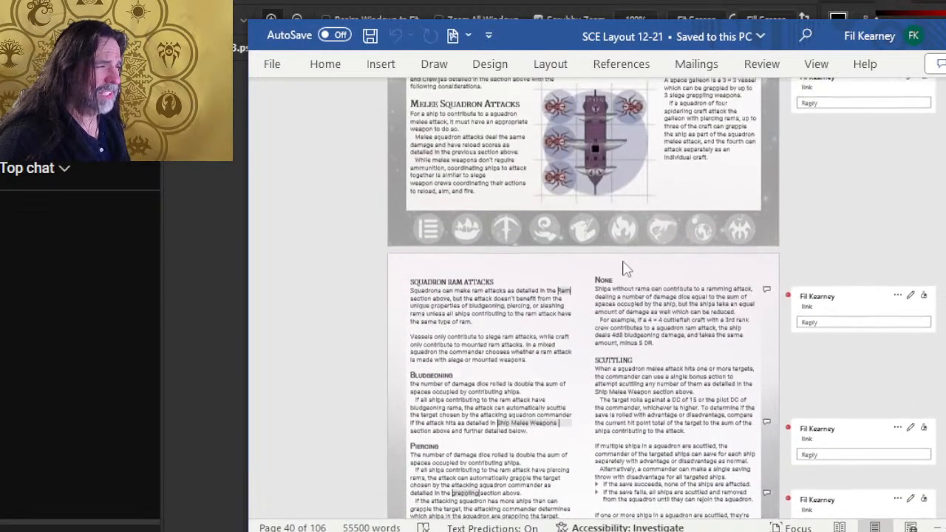
scroll(607, 254, "up", 2)
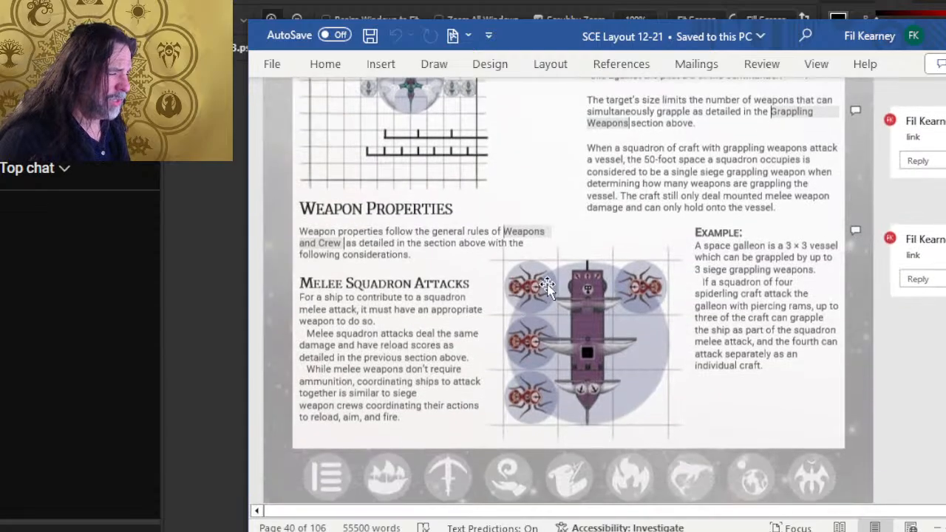
left_click(547, 281)
scroll(546, 281, "down", 1)
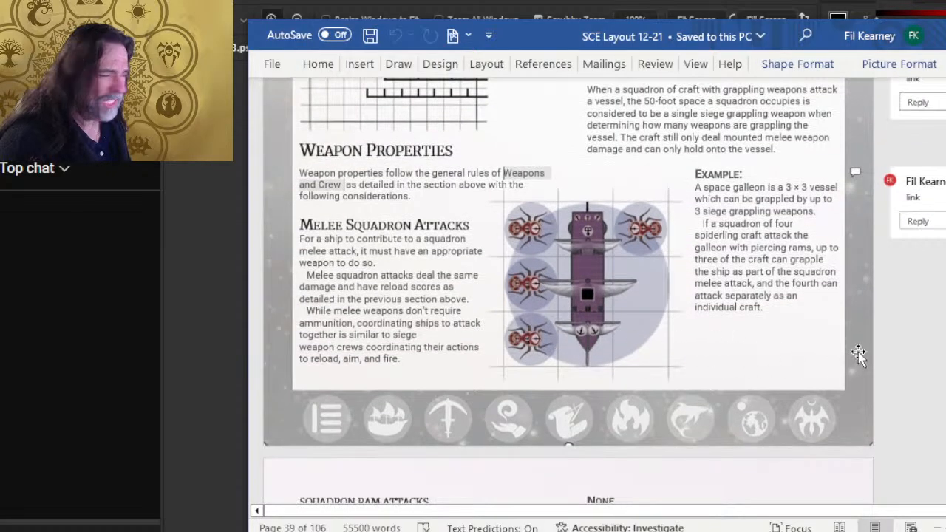
left_click(726, 296)
scroll(689, 253, "down", 2)
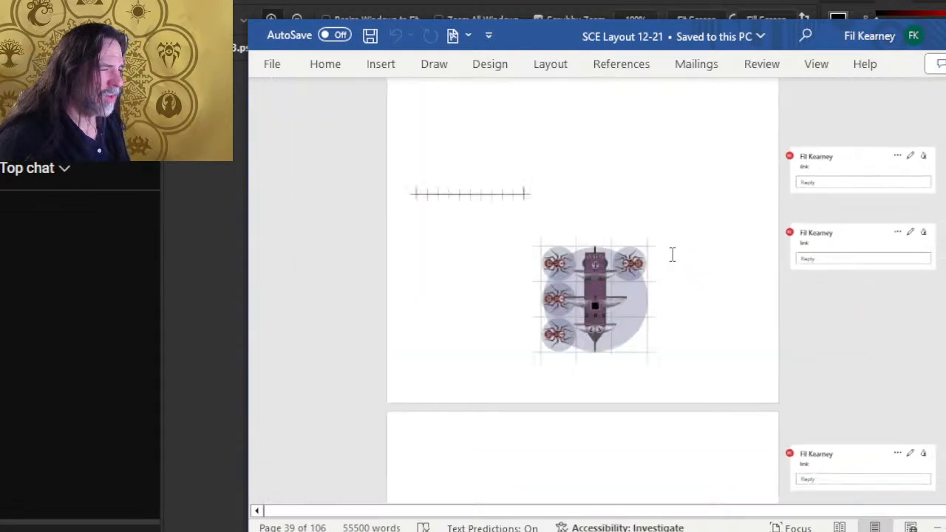
scroll(636, 232, "up", 3)
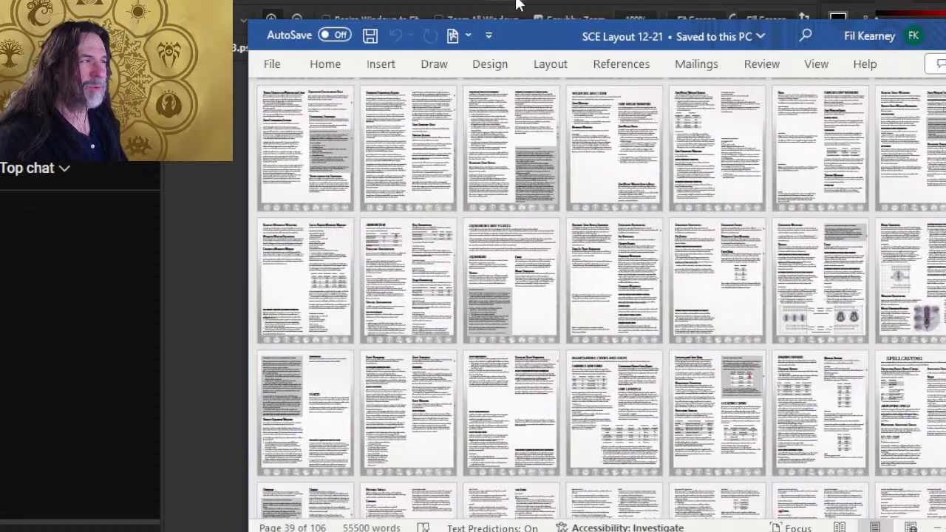
- Reposition the Word window, look over the page overview from the cover onward, and return to the page art in Photoshop
left_click_drag(524, 39, 482, 0)
scroll(482, 183, "up", 10)
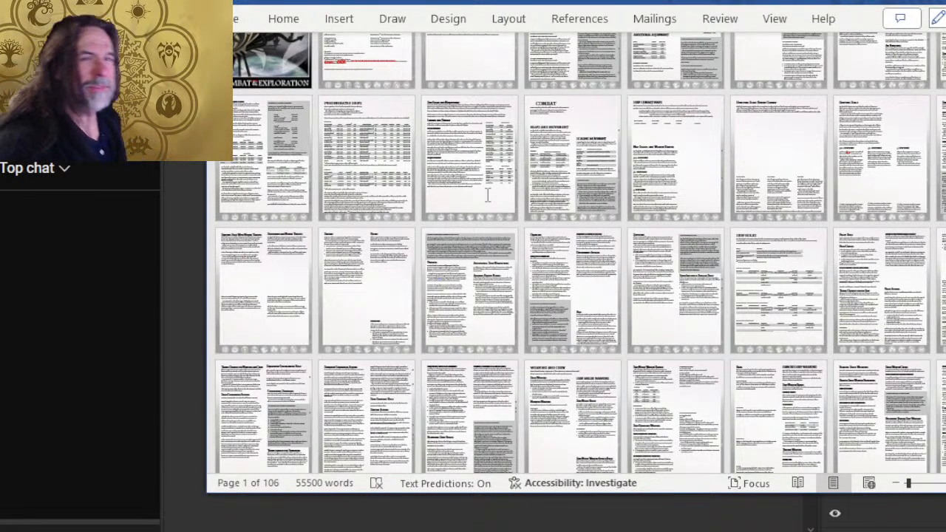
key("alt+Tab")
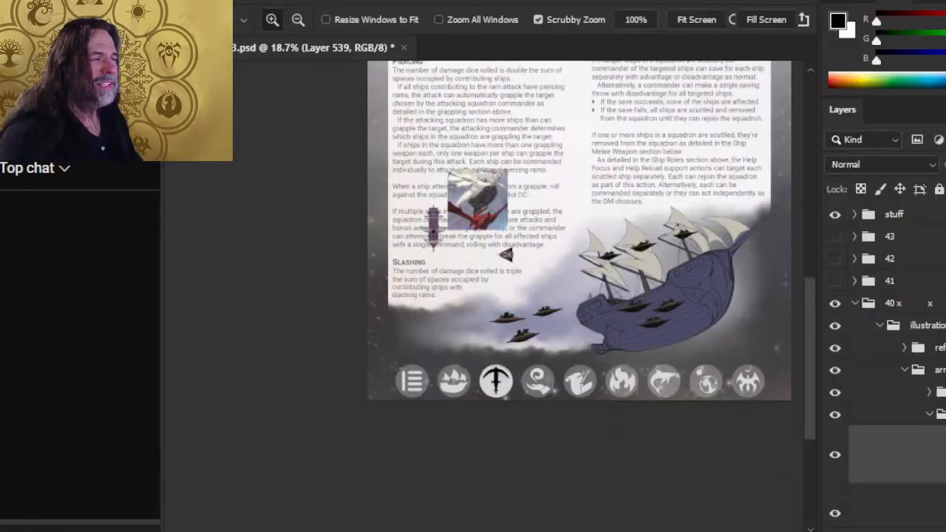
key("alt+Tab")
key("alt+Tab")
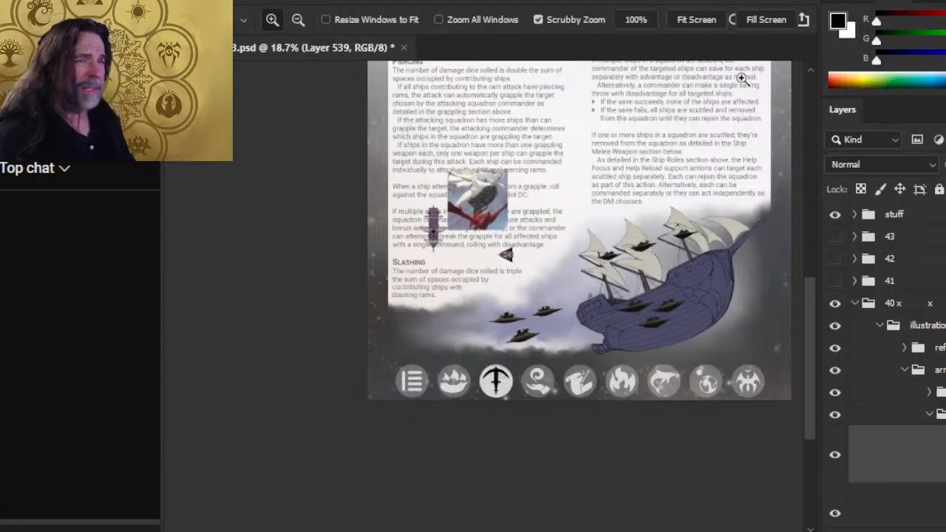
key("alt+Tab")
key("alt+Tab")
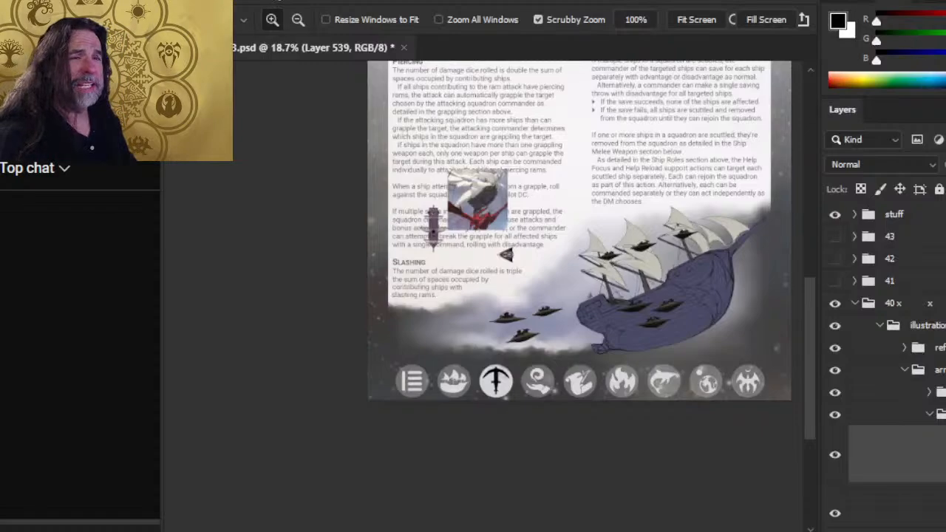
- Inspect the squadron craft around the galleon and add a new layer above the selected Layer 539
left_click_drag(488, 184, 433, 300)
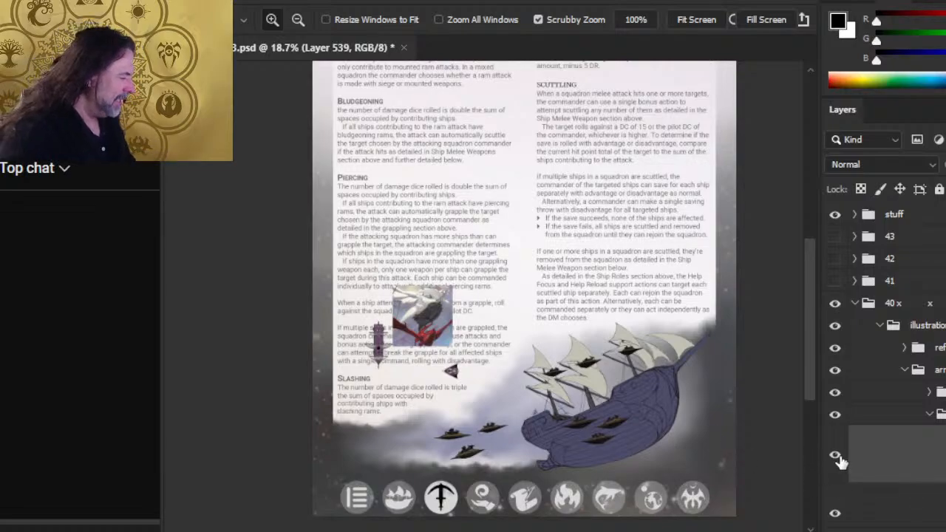
left_click_drag(529, 449, 425, 323)
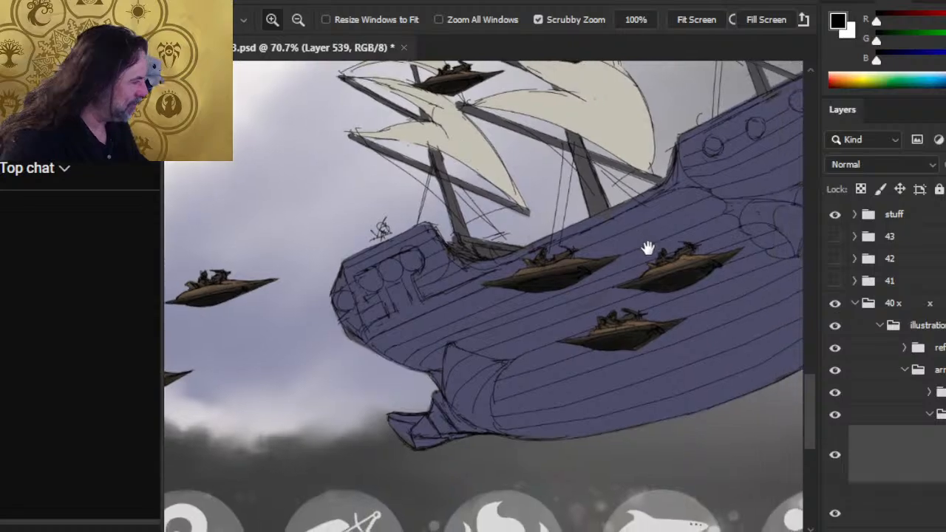
left_click_drag(713, 369, 660, 400)
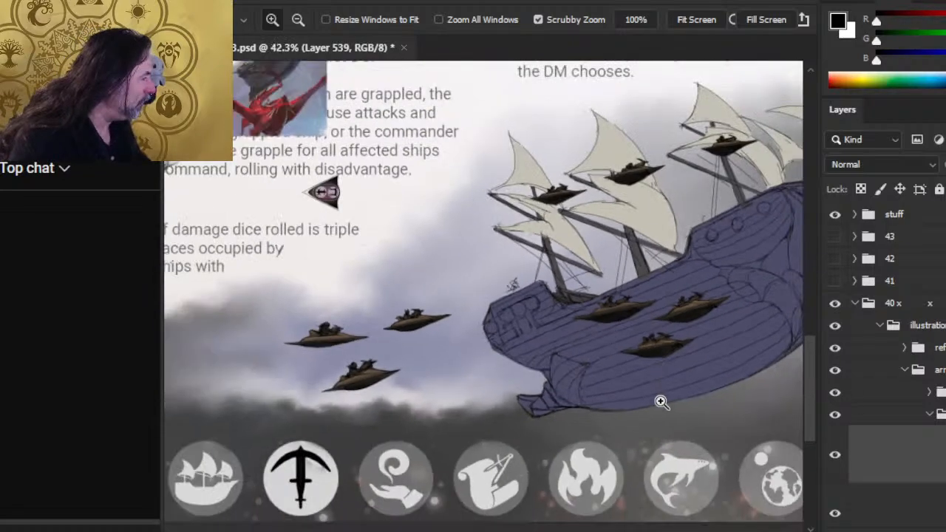
scroll(886, 354, "down", 3)
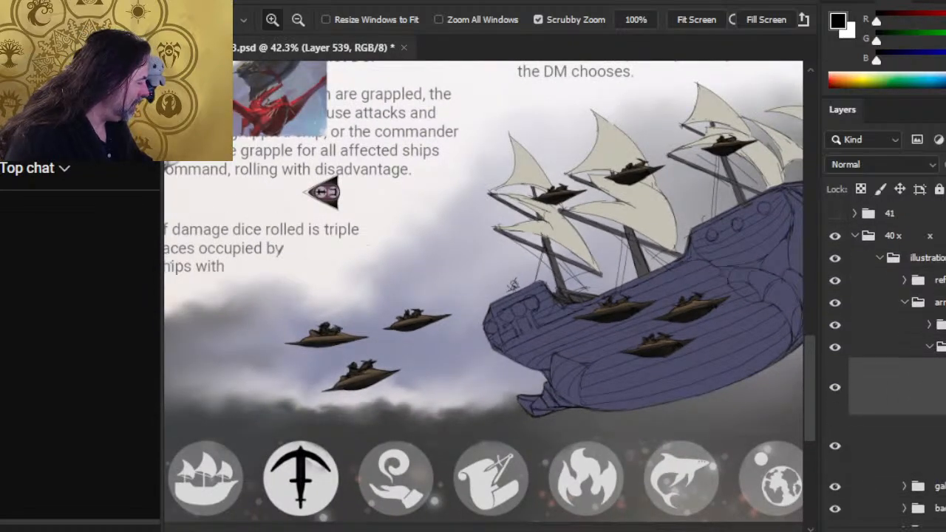
left_click(835, 342)
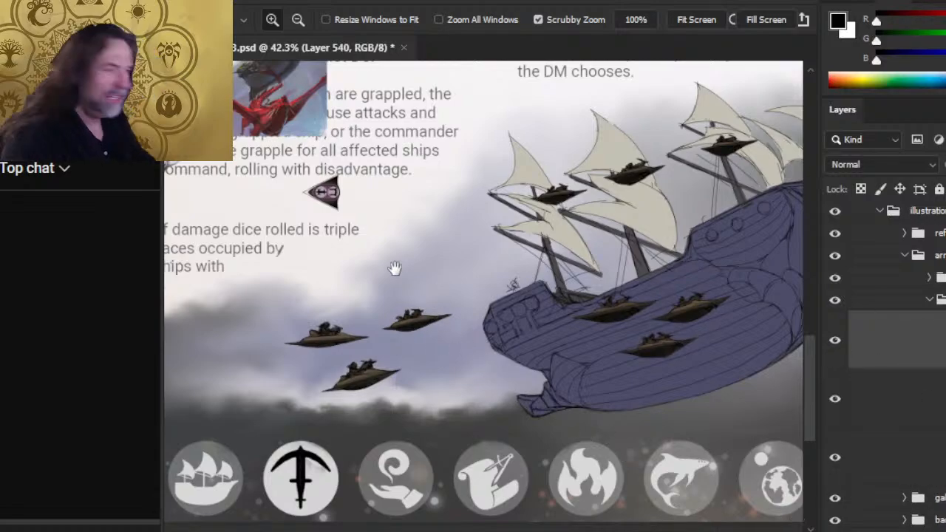
- Sample the pale trim colour from the nose of the triangular top-down reference craft as the brush colour
mouse_move(393, 269)
left_mouse_down()
mouse_move(448, 312)
mouse_move(459, 266)
mouse_move(527, 296)
left_mouse_up()
key("b")
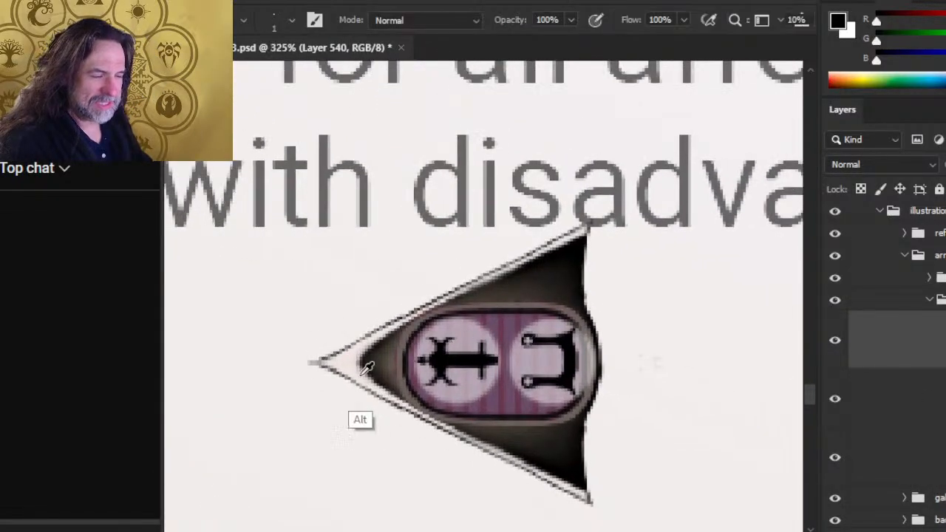
left_click(340, 362, "alt")
- Paint a pale trim line with a size 1 brush along the hull edge of the rearmost craft trailing the galleon
left_click_drag(621, 385, 500, 389)
left_click_drag(673, 470, 394, 242)
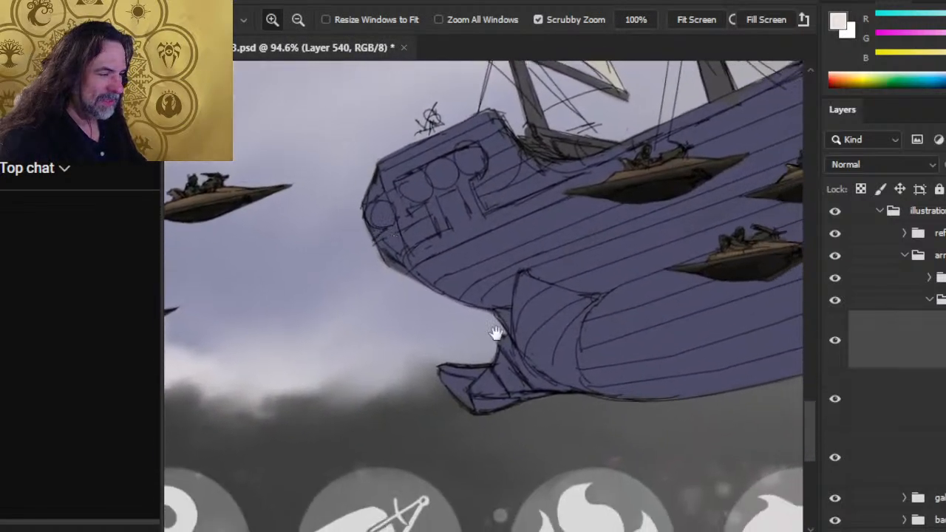
left_click_drag(370, 366, 676, 294)
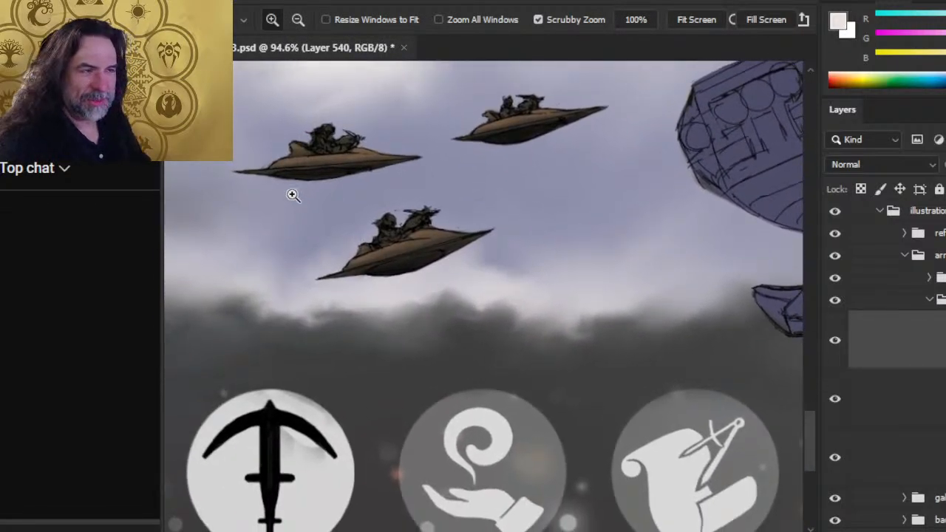
left_click_drag(291, 194, 551, 268)
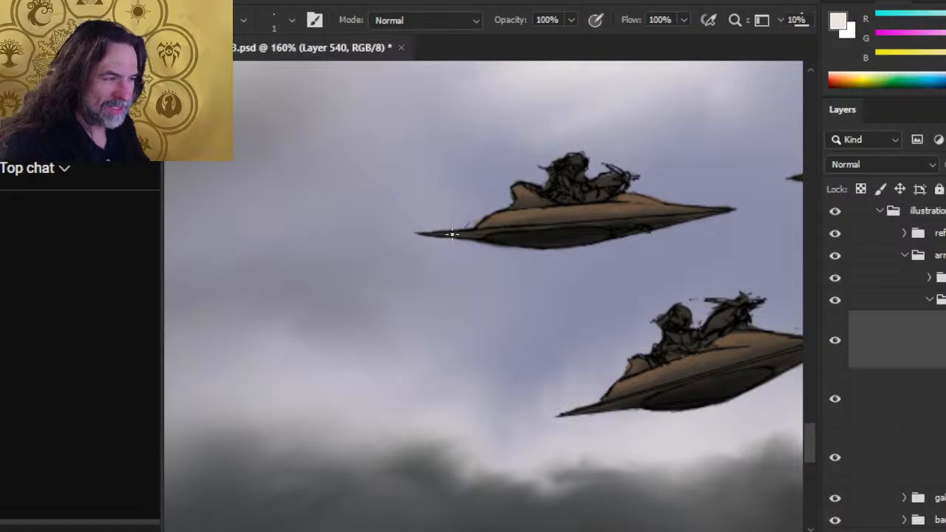
mouse_move(432, 234)
left_mouse_down()
mouse_move(653, 214)
mouse_move(625, 218)
left_mouse_up()
- Erase the excess above the craft's pale trim and extend the trim to the nose with a size 2 brush
key("e")
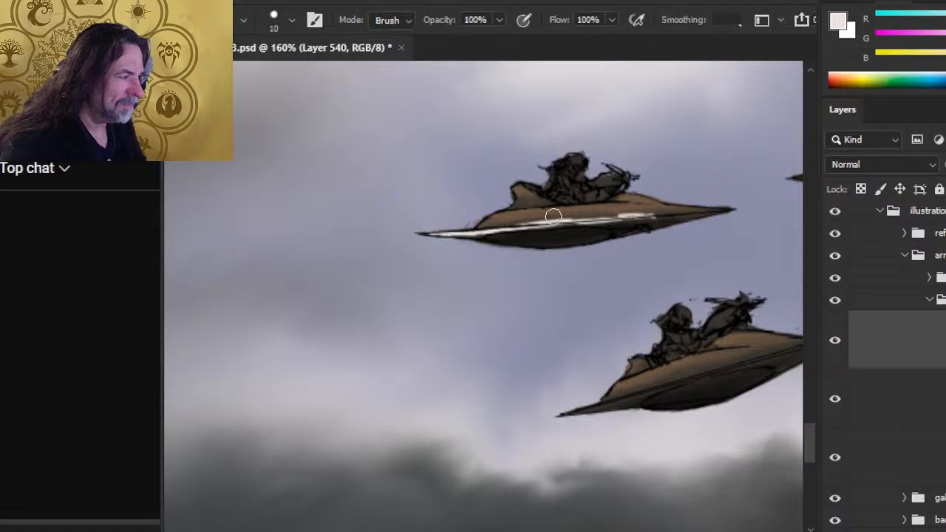
left_click_drag(514, 214, 586, 211)
mouse_move(514, 214)
left_mouse_down()
mouse_move(643, 215)
mouse_move(507, 226)
mouse_move(575, 228)
left_mouse_up()
key("b")
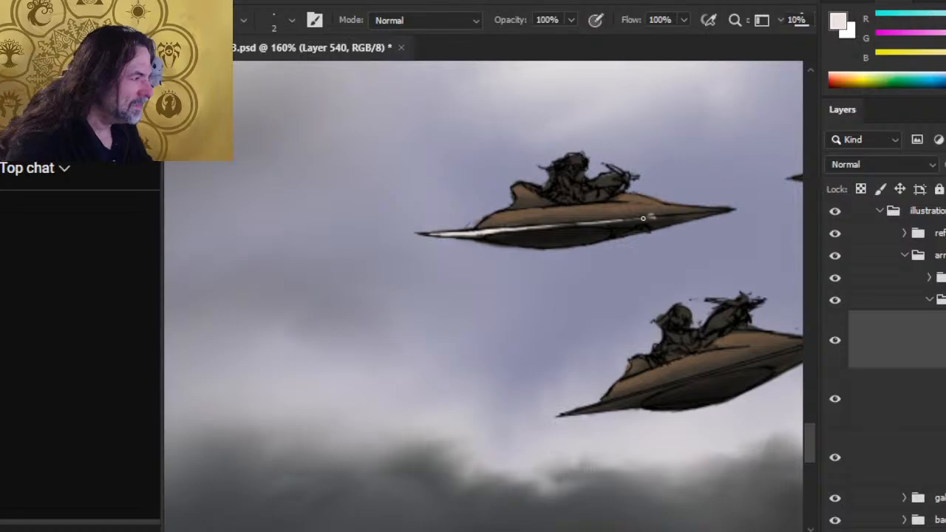
mouse_move(603, 219)
left_mouse_down()
mouse_move(589, 221)
mouse_move(691, 216)
left_mouse_up()
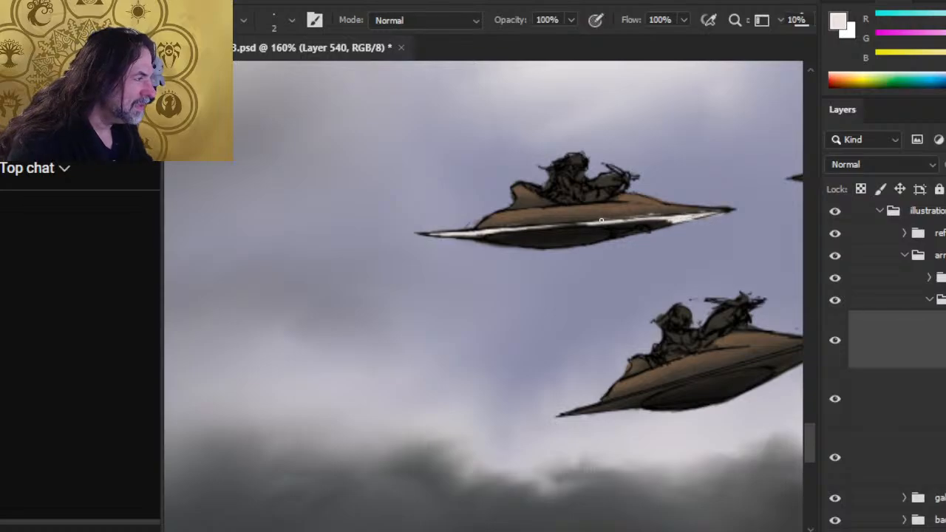
- Refine the pale trim along the forward half of the rearmost craft with the size 2 brush and size 10 eraser
key("e")
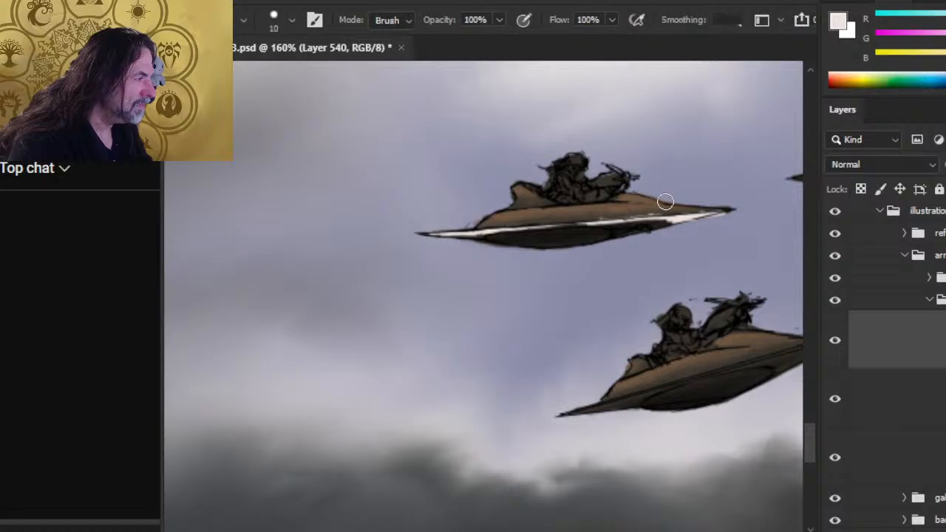
key("b")
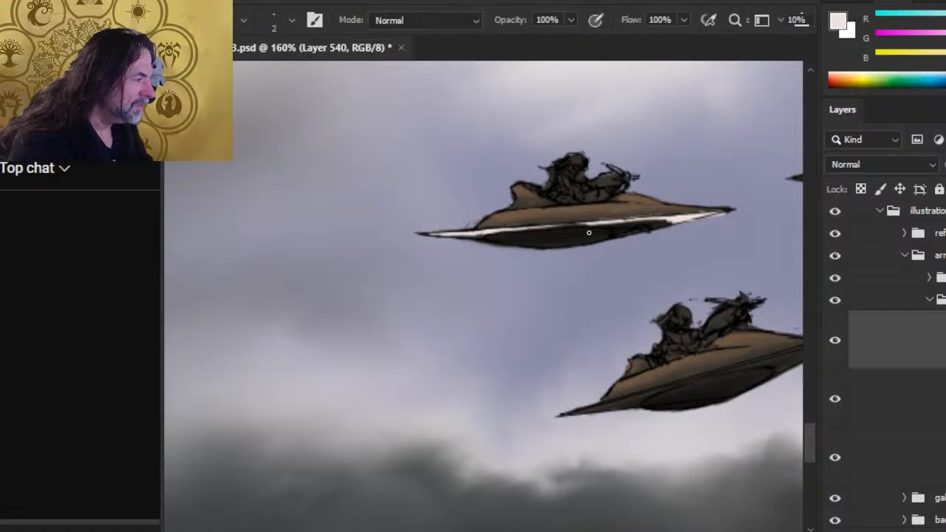
key("e")
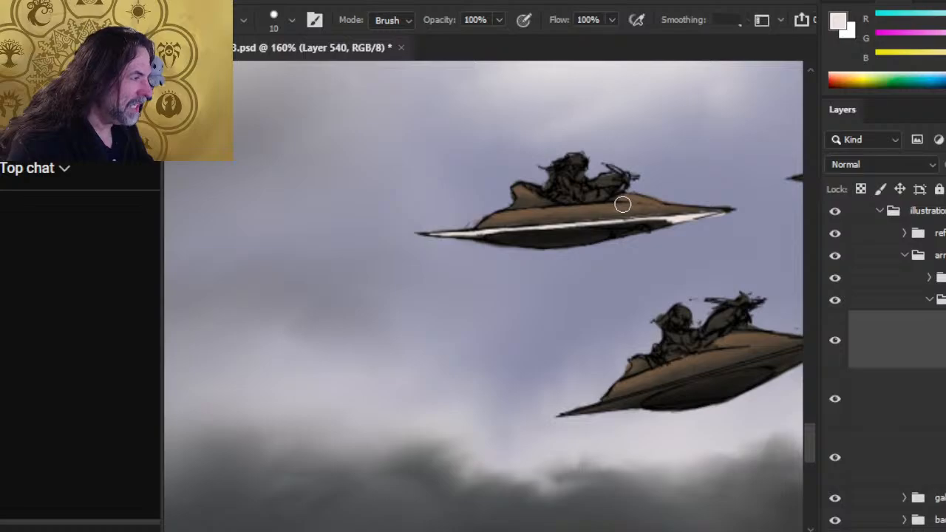
mouse_move(694, 216)
left_mouse_down()
mouse_move(730, 211)
mouse_move(717, 212)
left_mouse_up()
key("b")
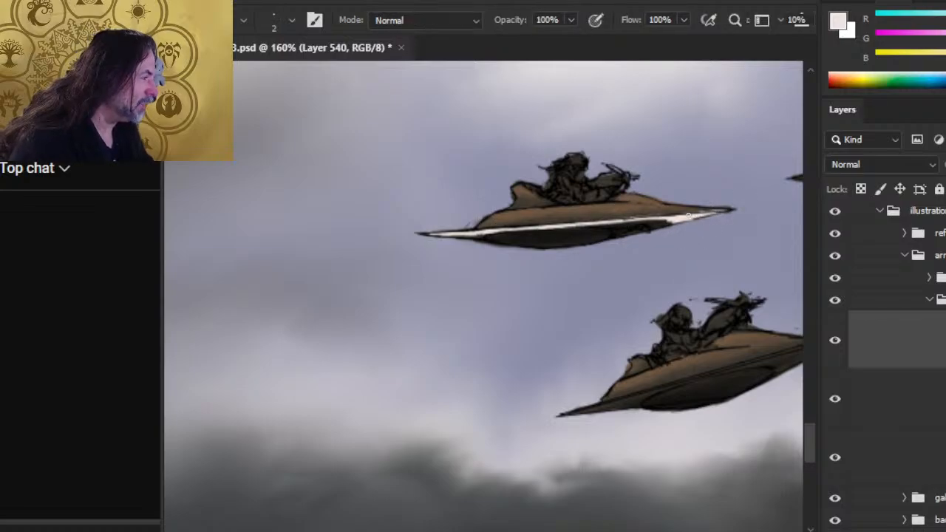
key("e")
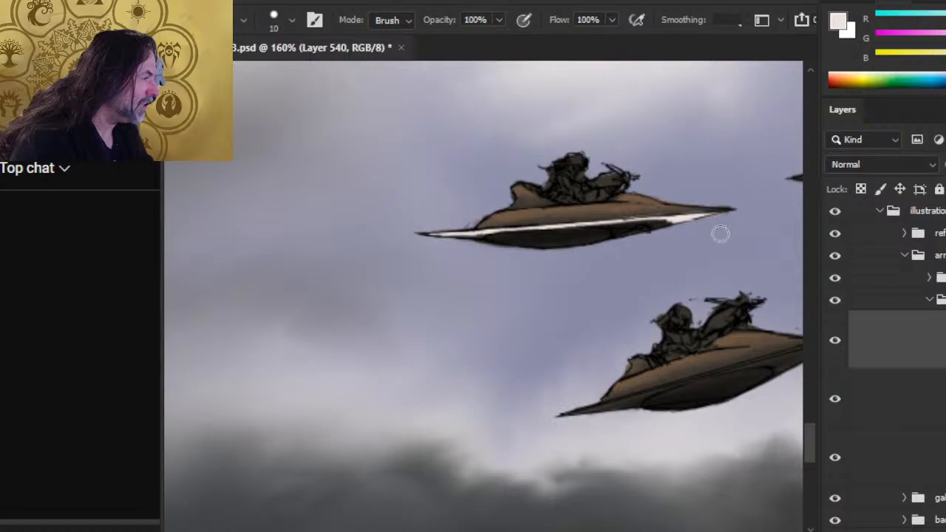
key("b")
- Erase the excess along the lower edge of the rearmost craft's pale trim near the tail
key("e")
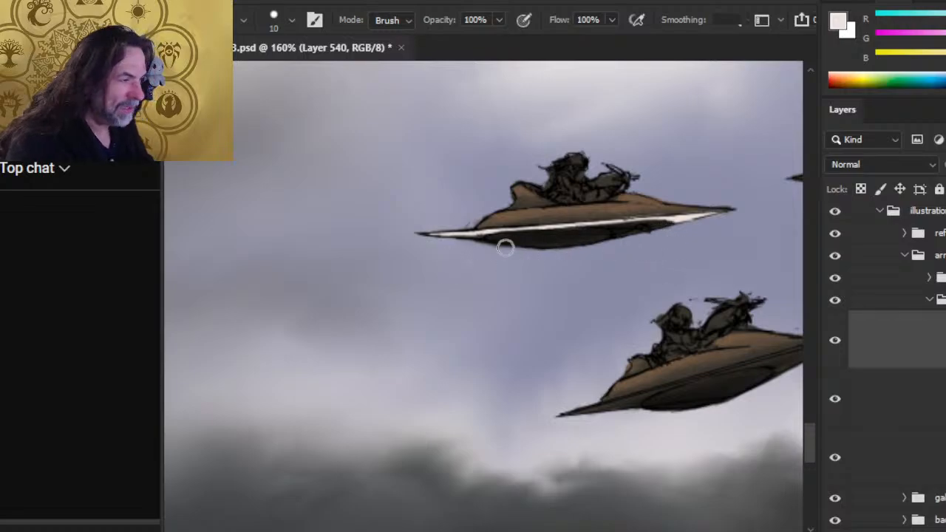
left_click_drag(482, 242, 516, 238)
key("b")
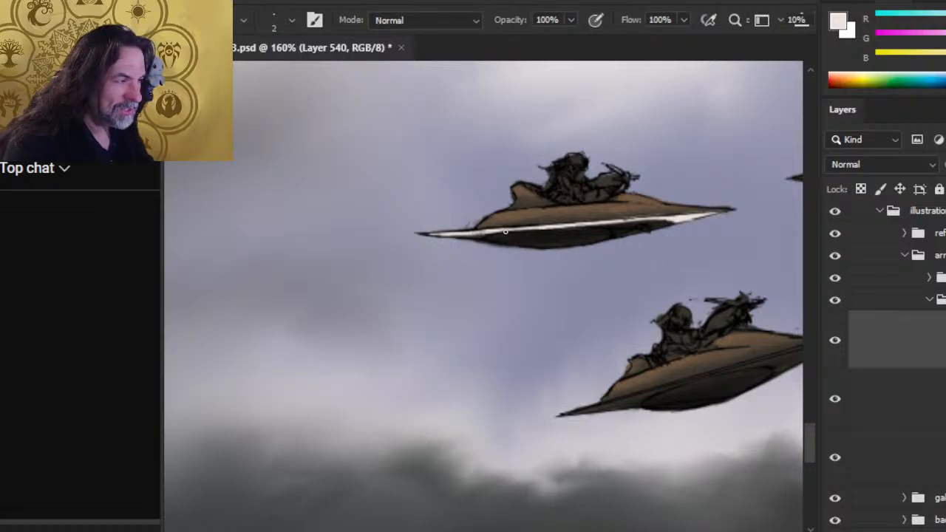
key("e")
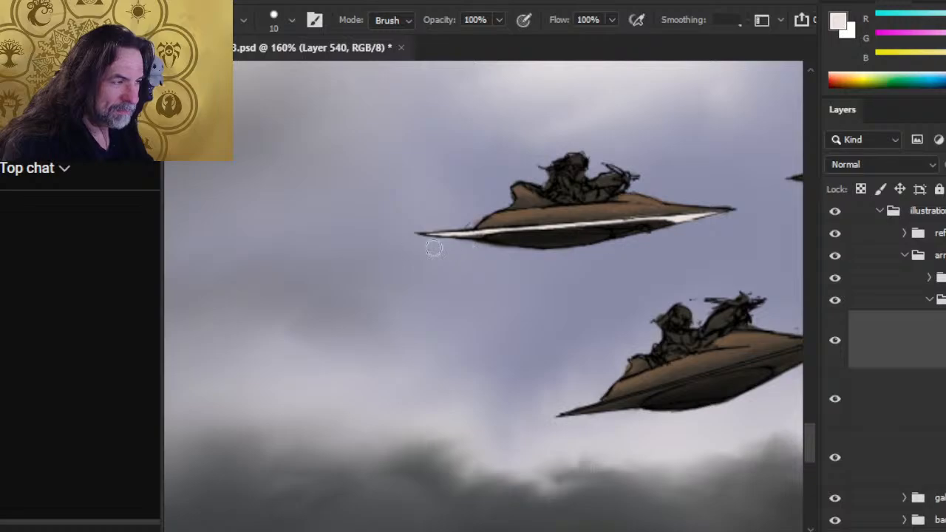
left_click_drag(431, 249, 516, 244)
key("b")
key("ctrl+z")
key("ctrl+z")
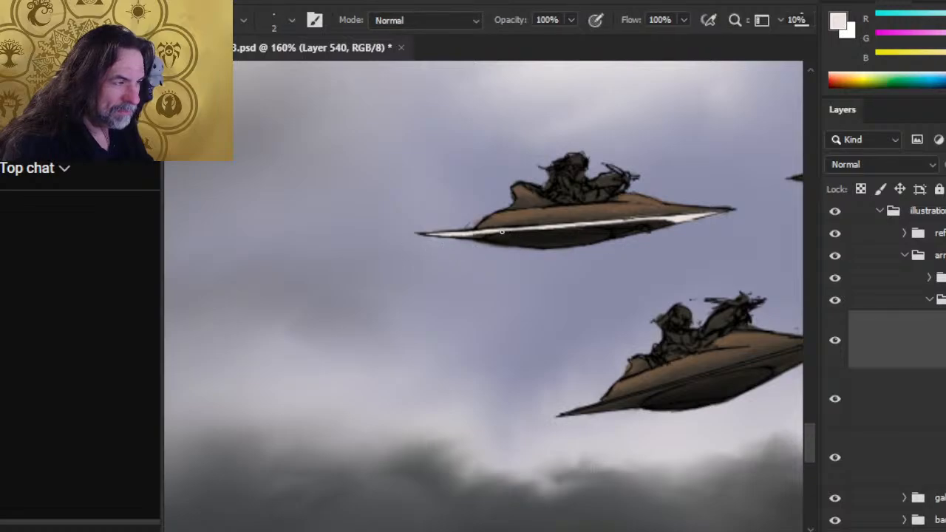
- Thicken the rearmost craft's pale trim where the tail meets the underside and erase the overspill beneath it
key("e")
key("b")
left_click_drag(463, 234, 487, 235)
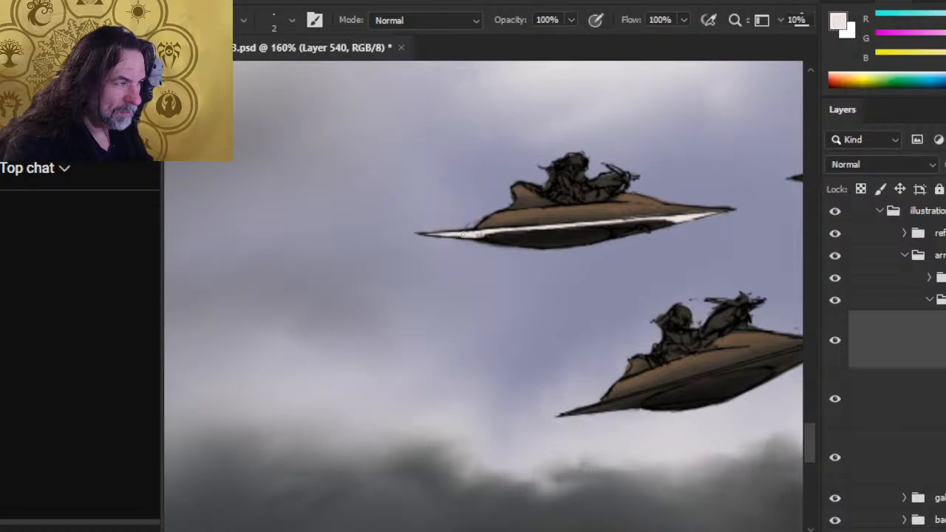
key("e")
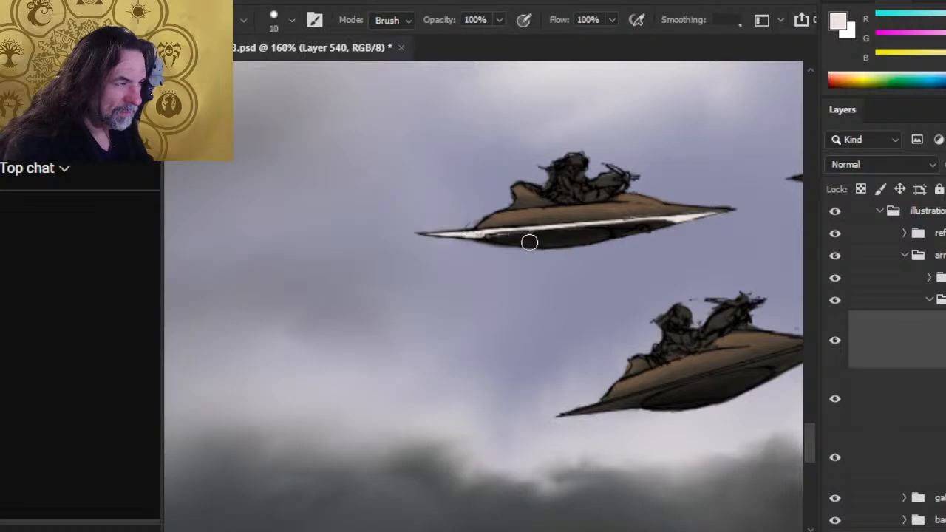
left_click_drag(508, 242, 527, 238)
- Touch up the rearmost craft's trim at the nose and tail, alternating size 2 brush strokes with the size 10 eraser
key("b")
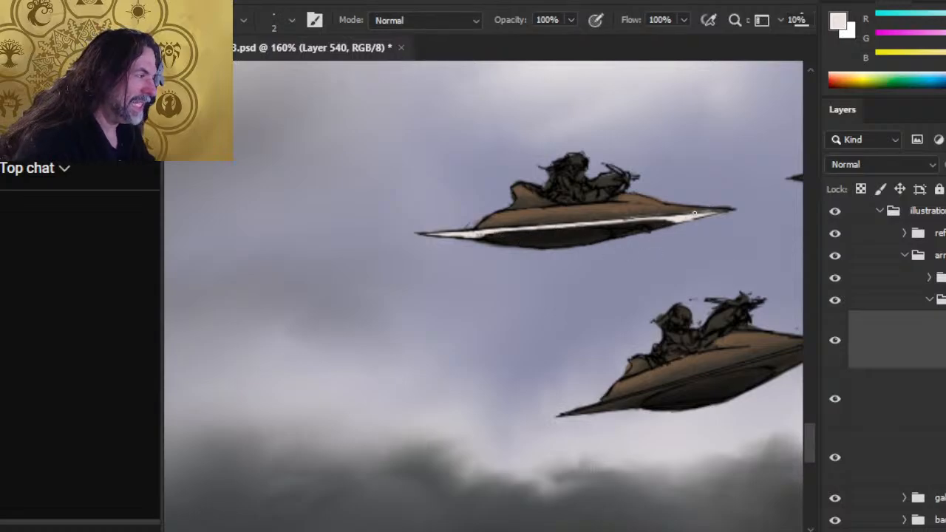
key("e")
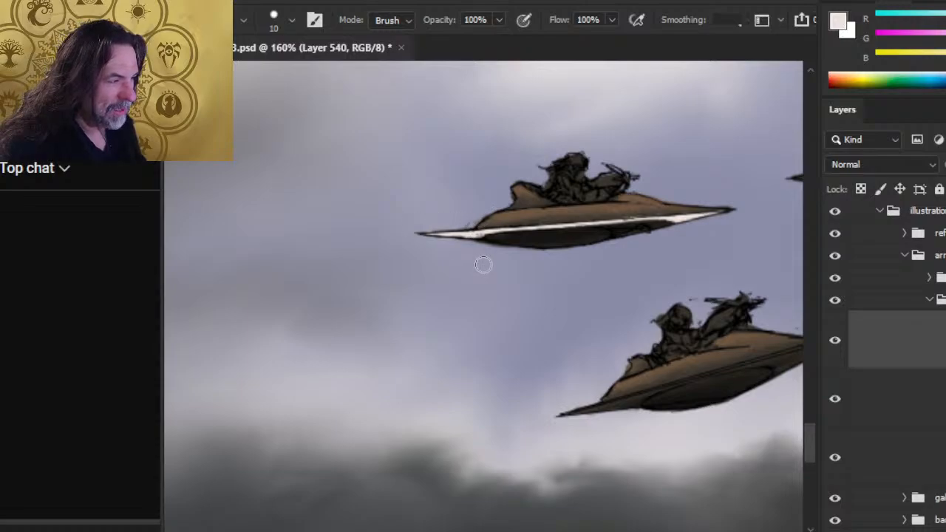
key("b")
key("e")
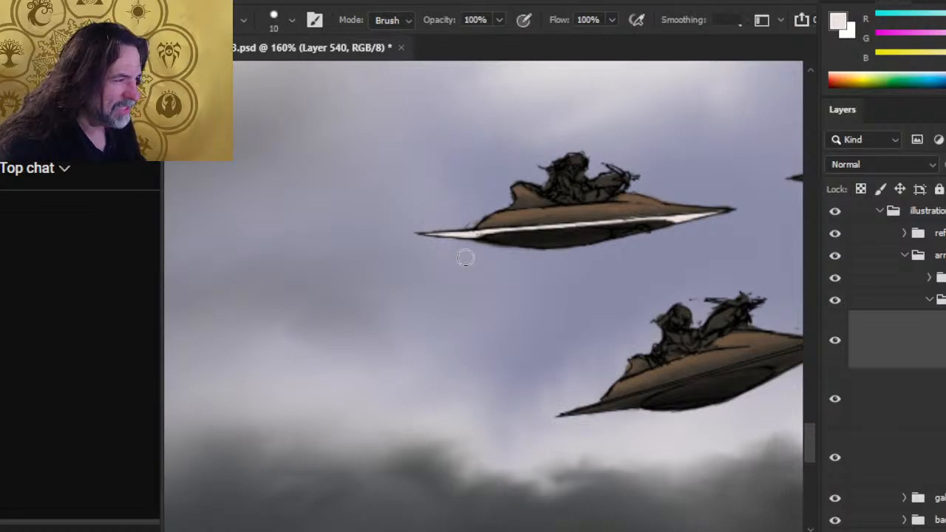
key("b")
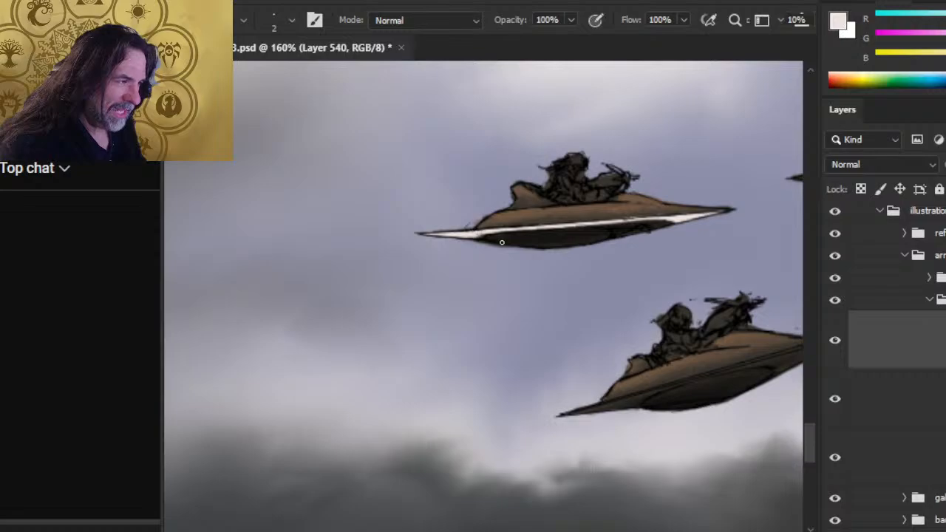
key("e")
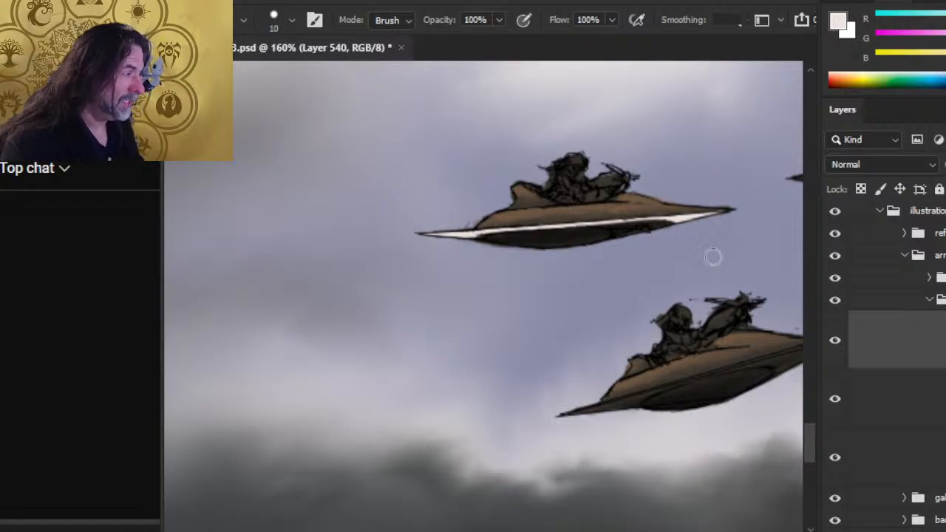
- Paint pale trim with the size 2 brush from the tail to mid-hull of the upper craft nearest the galleon, cleaning its edges
key("z")
left_click_drag(714, 261, 661, 270)
left_click_drag(696, 297, 458, 278)
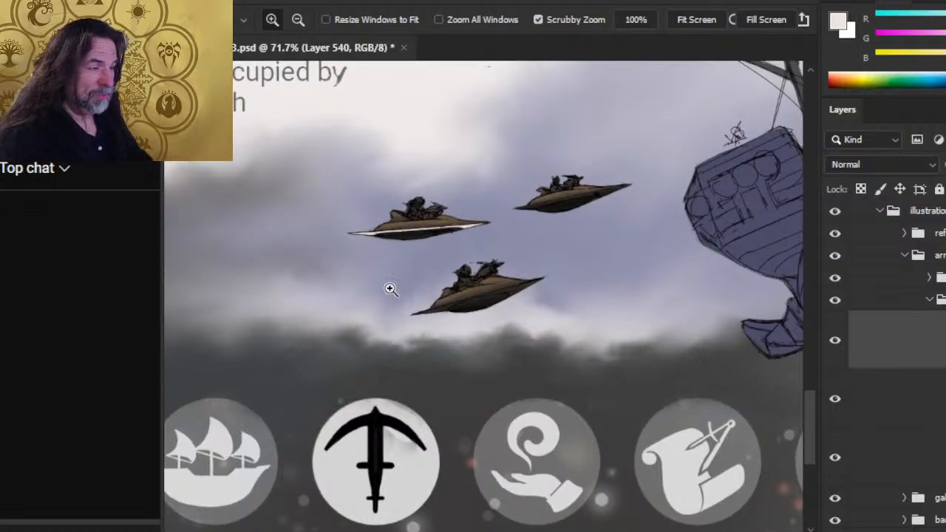
left_click_drag(544, 226, 588, 224)
key("b")
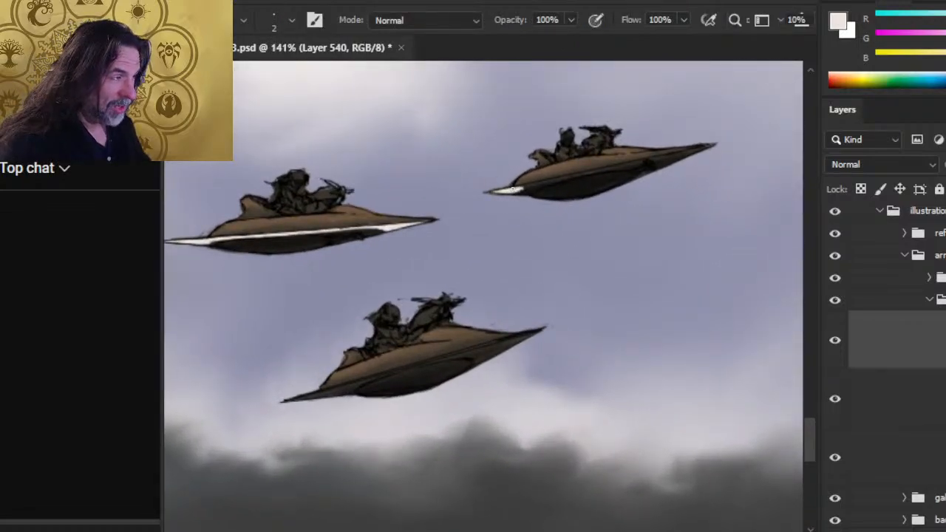
left_click_drag(517, 191, 550, 180)
key("e")
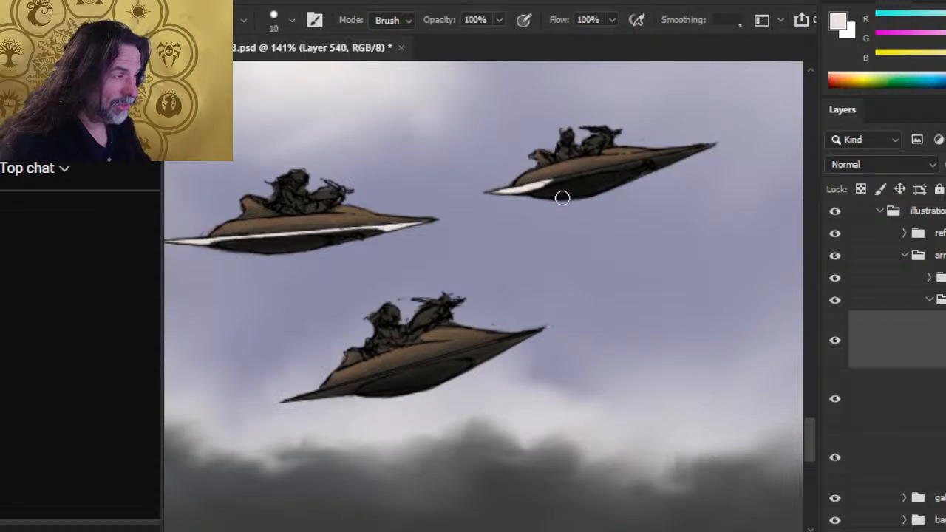
key("b")
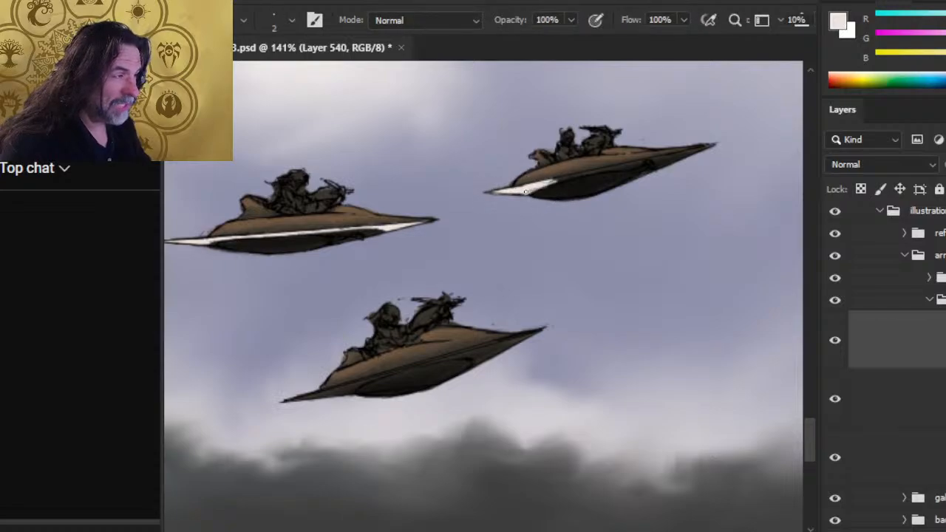
left_click_drag(566, 174, 633, 159)
key("e")
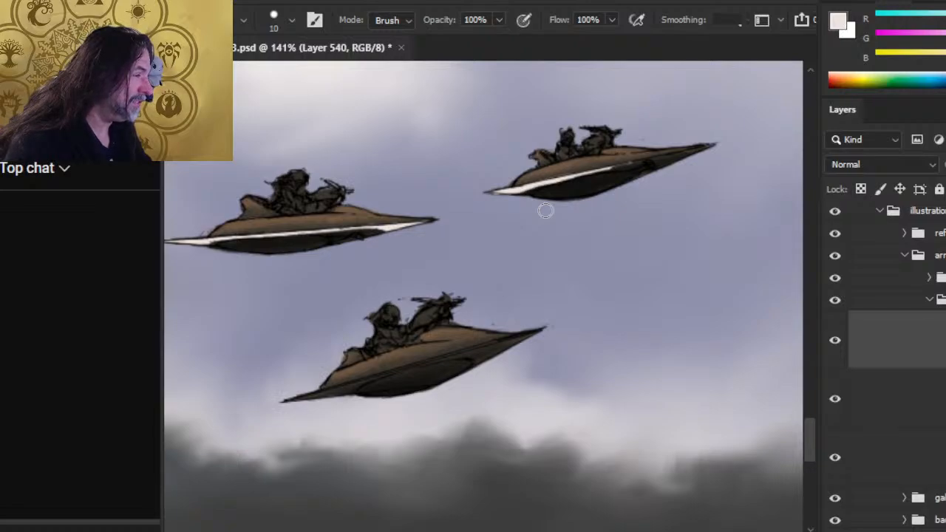
- Extend the pale trim to the nose of the upper craft nearest the galleon and even out its mid-hull edge
key("b")
mouse_move(618, 164)
left_mouse_down()
mouse_move(644, 160)
mouse_move(645, 151)
mouse_move(595, 167)
mouse_move(700, 148)
left_mouse_up()
key("e")
key("b")
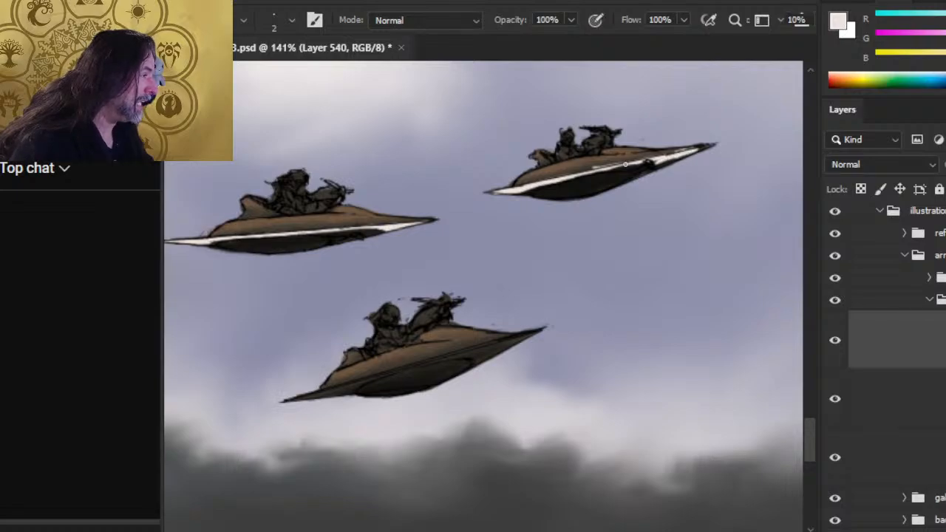
key("e")
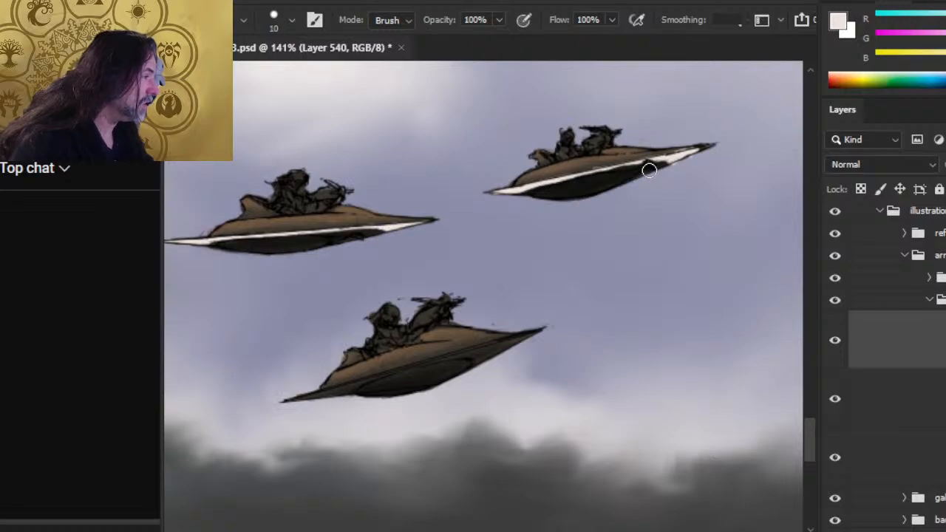
key("b")
left_click_drag(666, 157, 578, 172)
key("e")
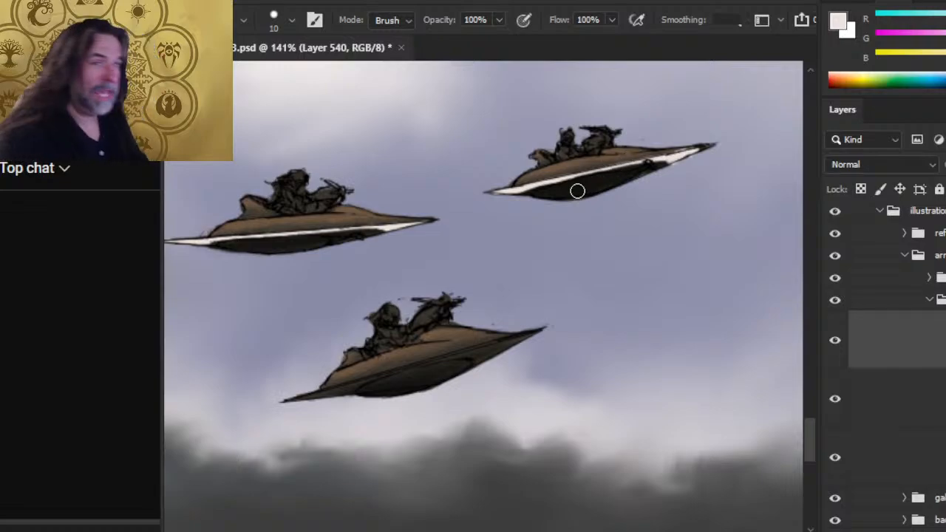
- Switch to OBS, select the display capture source, and return to the Photoshop document
key("alt+Tab")
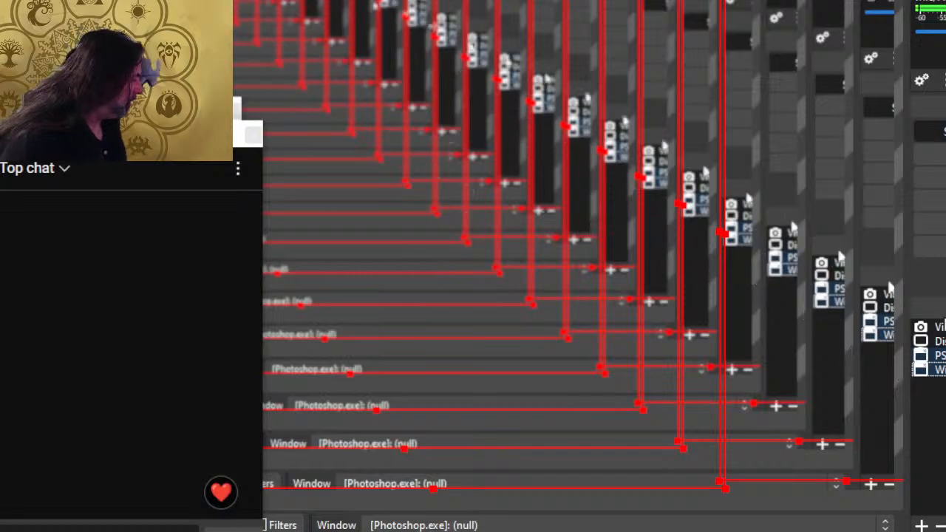
left_click(941, 343)
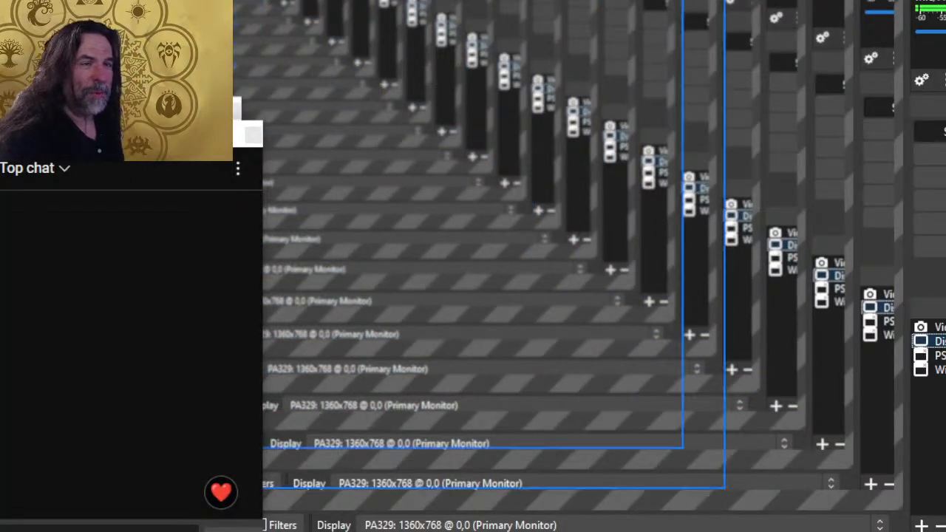
key("alt+Tab")
key("alt+Tab")
key("alt+Tab")
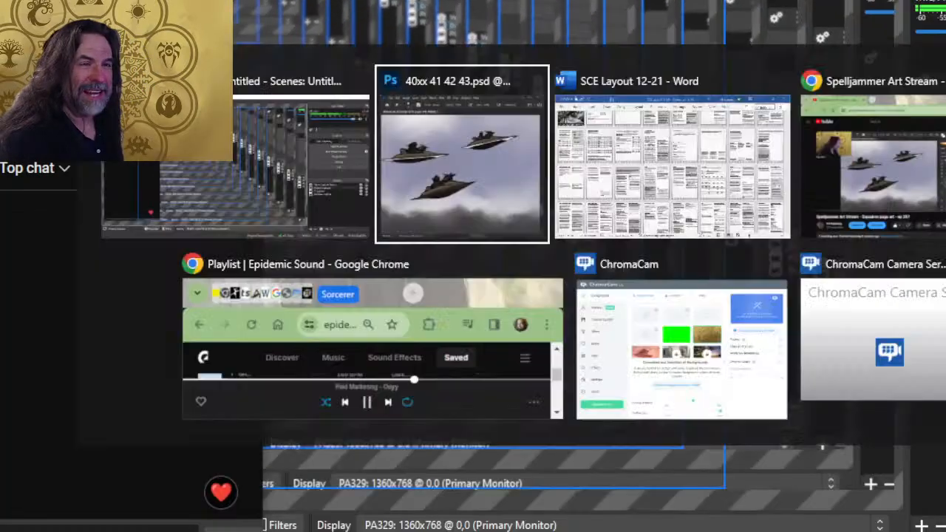
- Clean up the pale trim at the nose of the upper craft nearest the galleon and save the document
key("b")
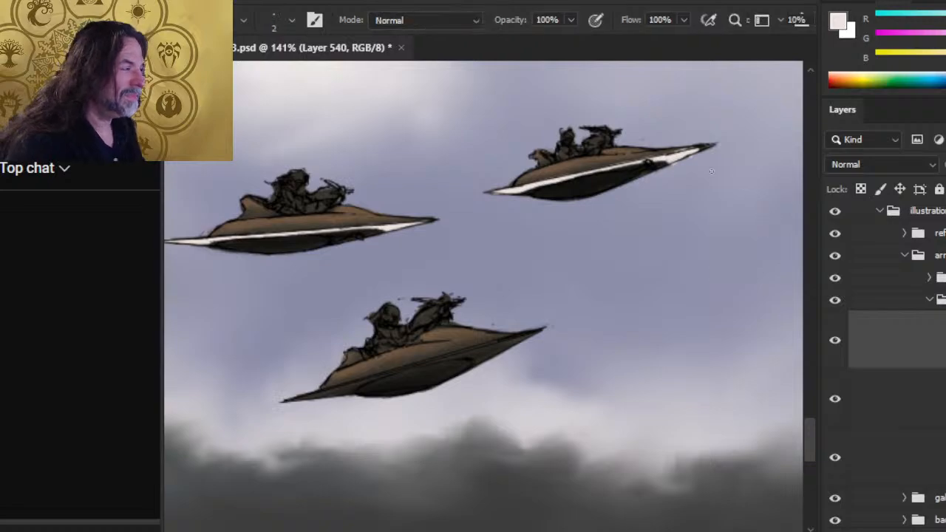
key("e")
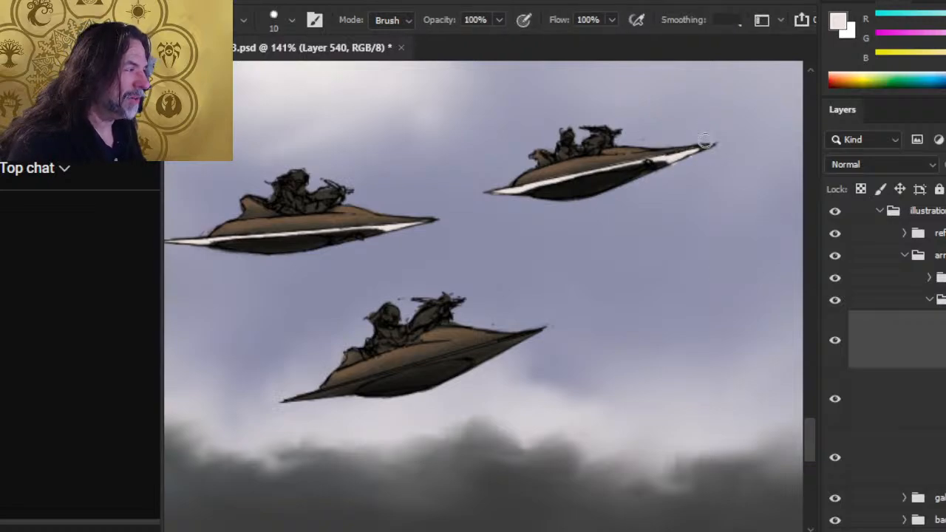
key("b")
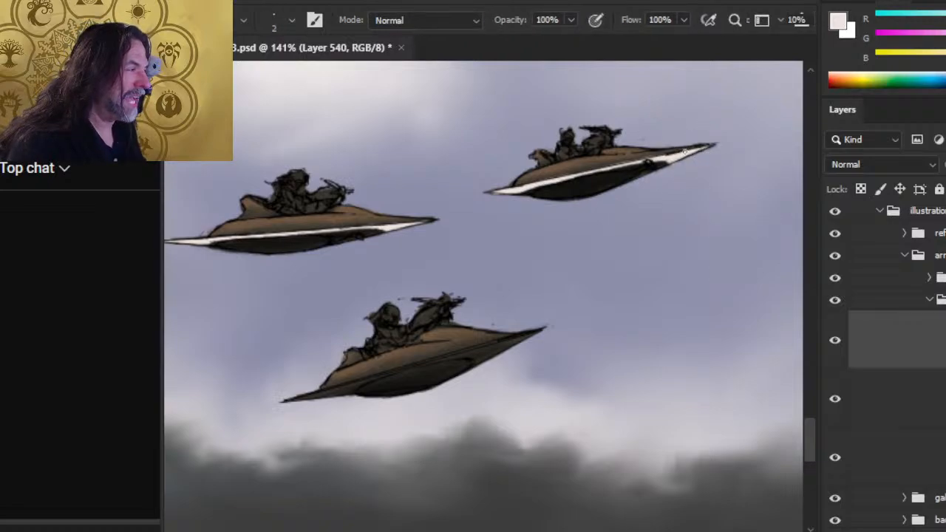
key("e")
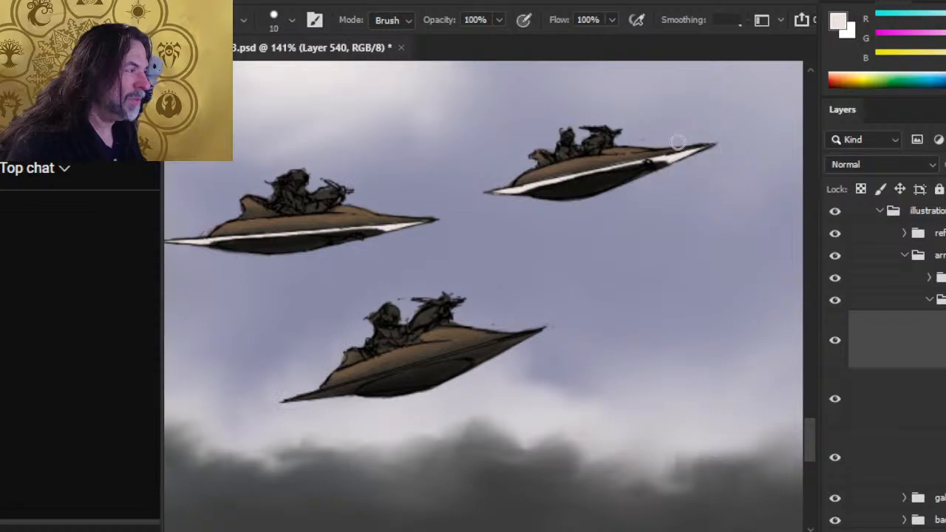
key("ctrl+s")
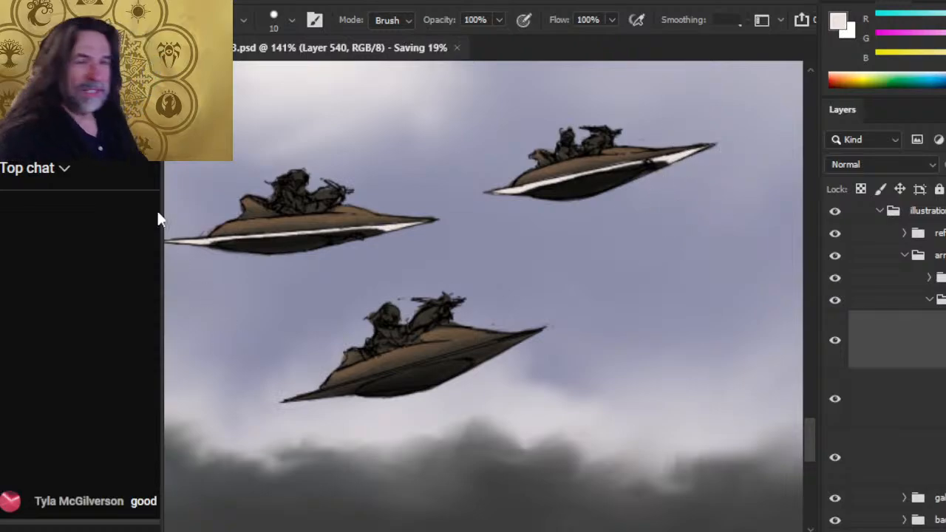
- Switch to OBS, shift the live chat window slightly, and return to Photoshop
key("alt+Tab")
key("alt+Tab")
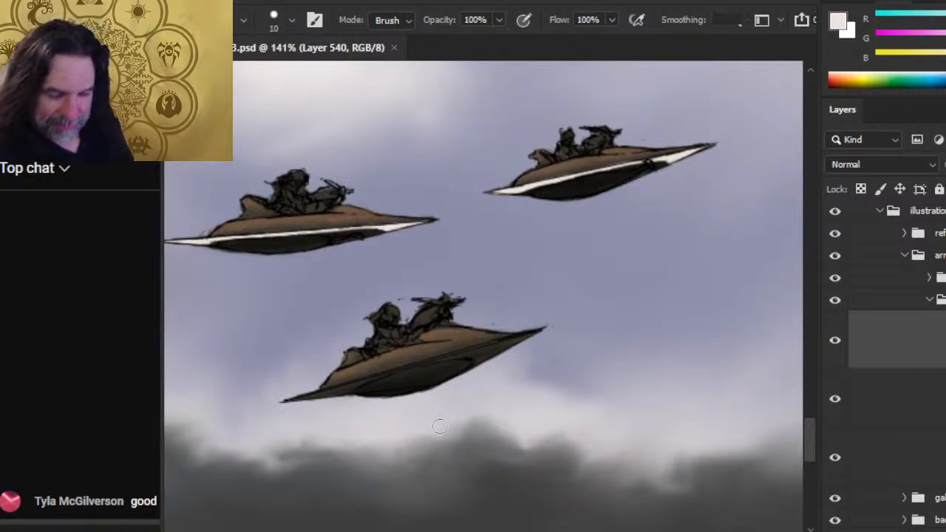
key("alt+Tab")
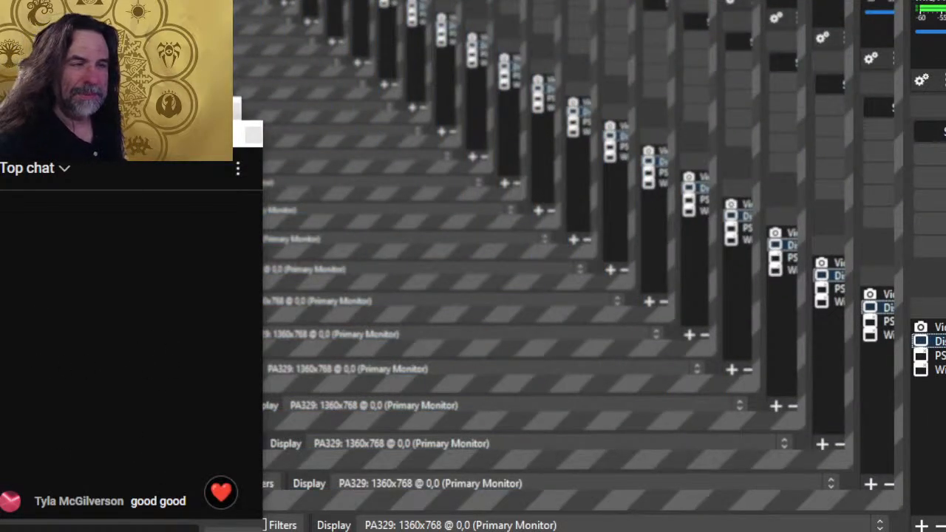
left_click_drag(147, 135, 130, 139)
key("alt+Tab")
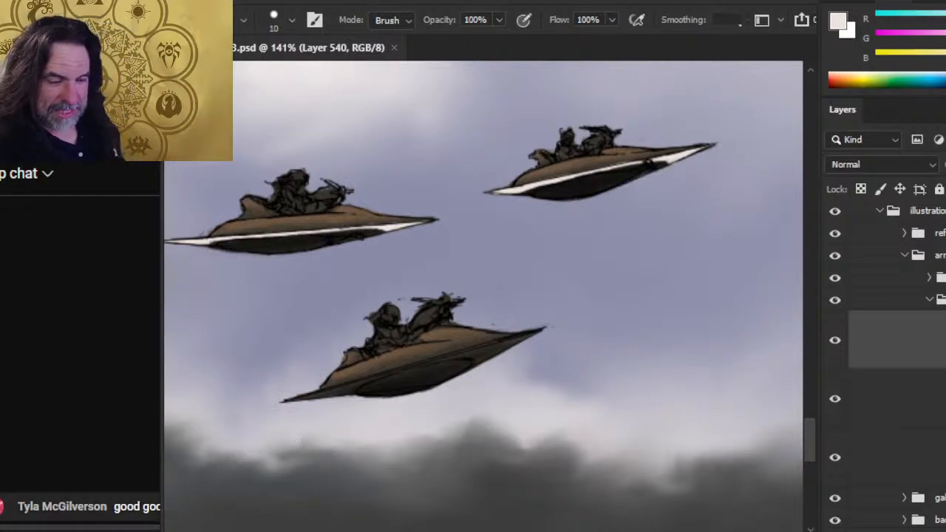
- Widen the live chat window and trim the pale edge near the nose of the upper craft nearest the galleon with a 6 px eraser
left_click_drag(159, 340, 189, 346)
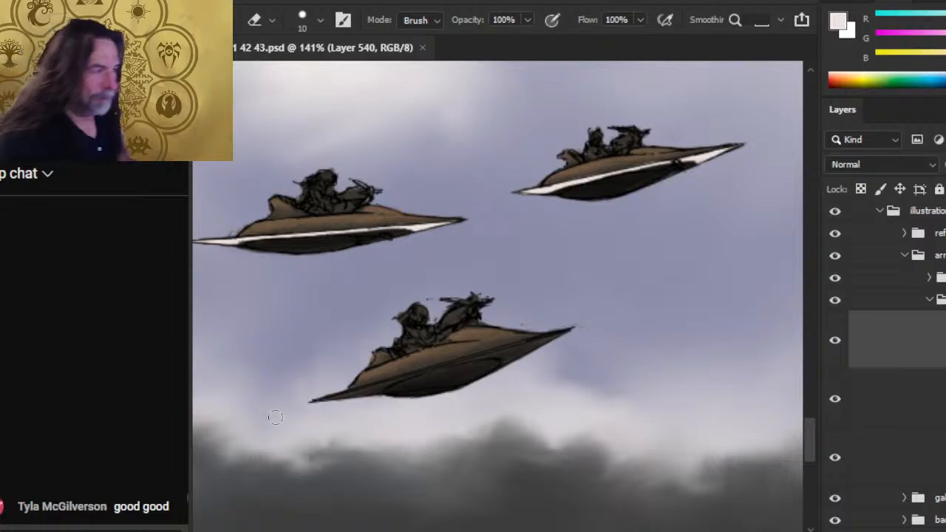
key("b")
key("e")
key("bracketleft")
key("bracketleft")
key("bracketleft")
key("bracketleft")
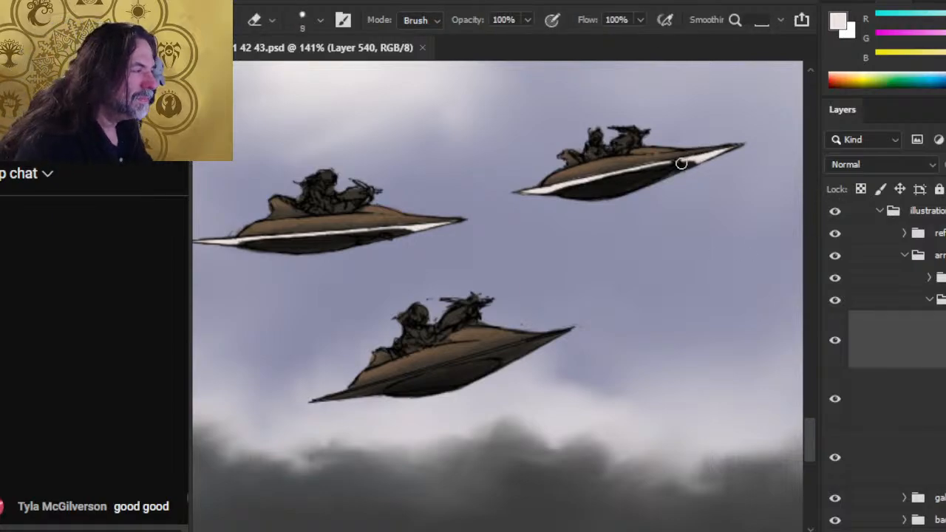
left_click_drag(680, 167, 681, 172)
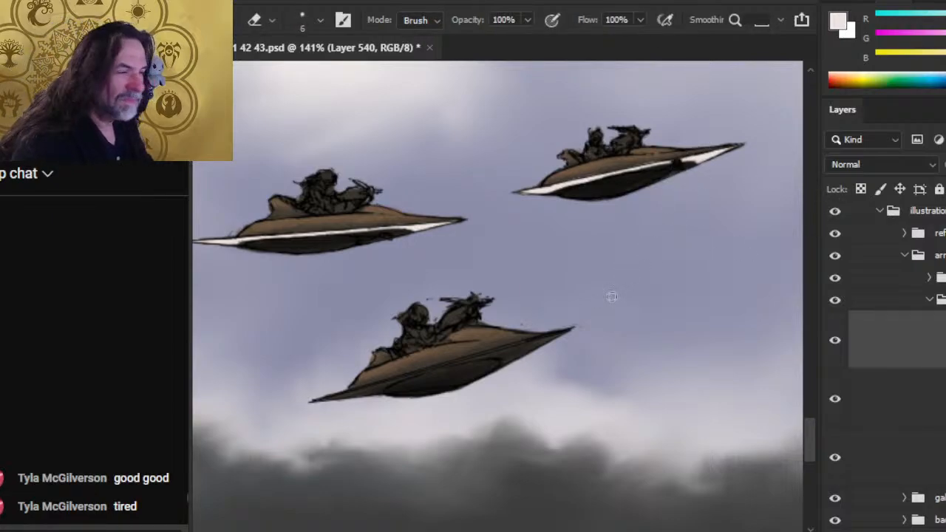
- Save the document and paint pale trim on the tail of the lowest craft in the approaching trio with a 2 px brush
key("b")
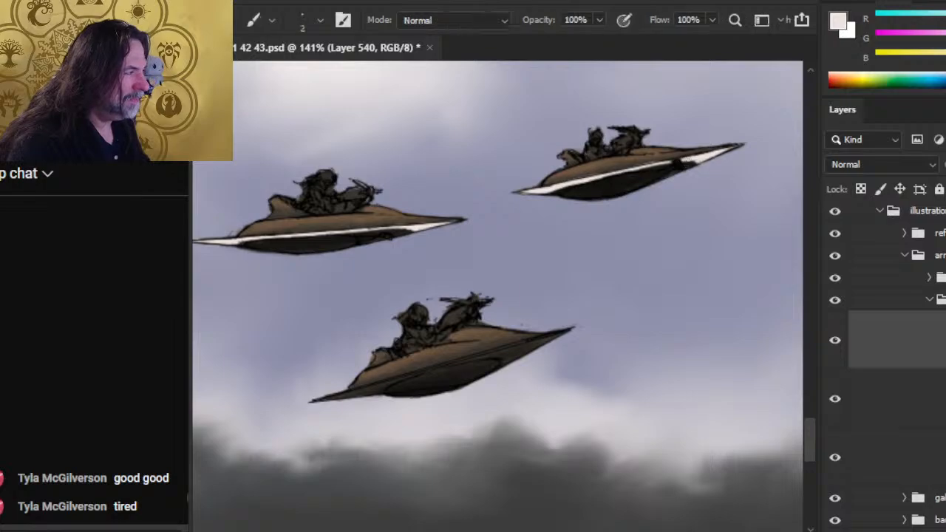
scroll(574, 354, "down", 2)
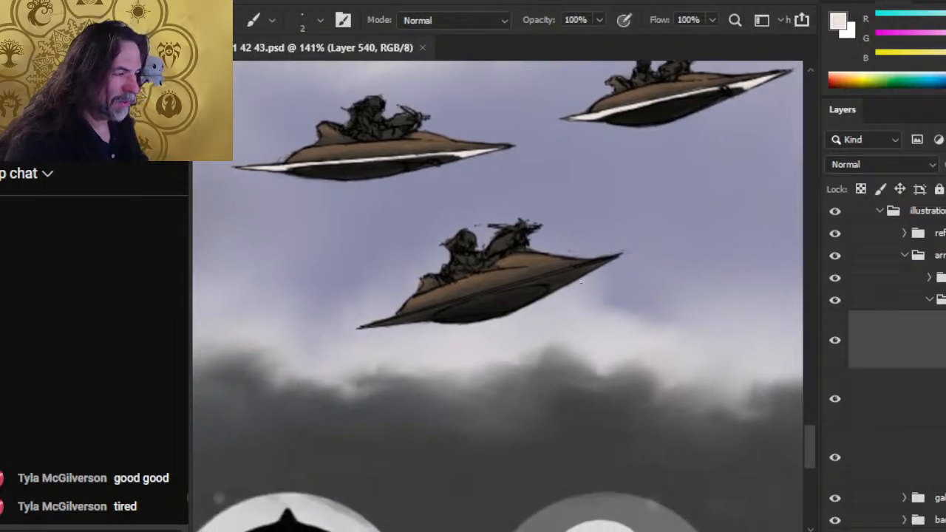
mouse_move(371, 325)
left_mouse_down()
mouse_move(455, 303)
mouse_move(421, 314)
left_mouse_up()
key("z")
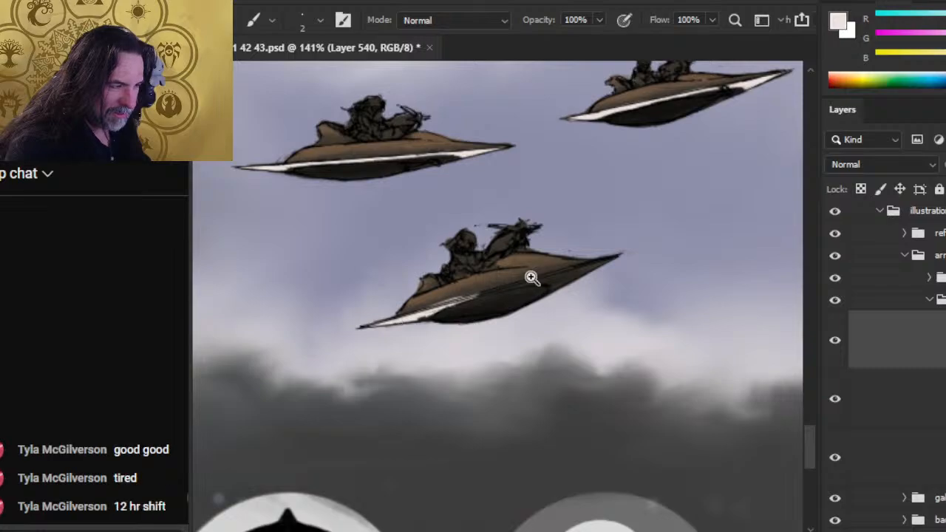
- Extend the pale trim along the lowest craft's hull edge from the tail to the nose
scroll(532, 300, "down", 5)
scroll(606, 247, "up", 3)
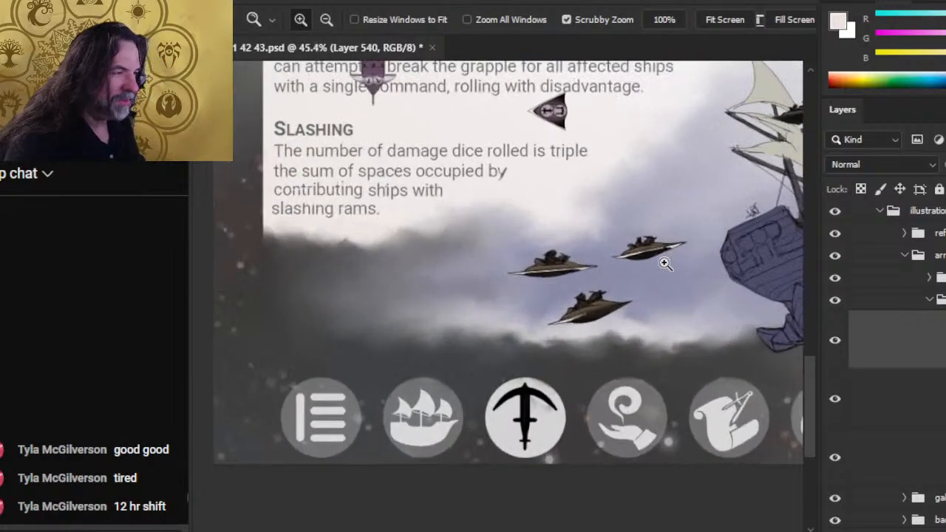
scroll(570, 338, "up", 4)
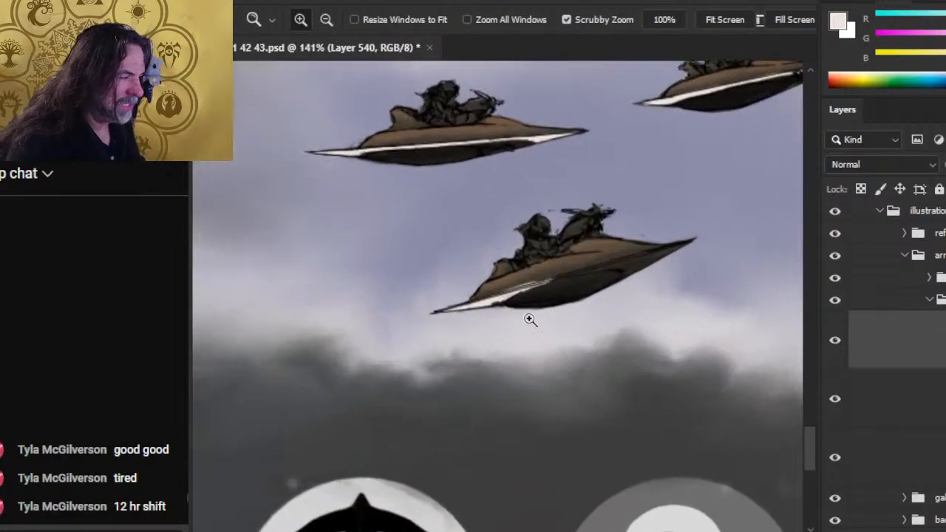
key("b")
mouse_move(513, 295)
left_mouse_down()
mouse_move(566, 278)
mouse_move(481, 309)
left_mouse_up()
mouse_move(549, 283)
left_mouse_down()
mouse_move(631, 250)
mouse_move(682, 239)
left_mouse_up()
left_click_drag(640, 263, 683, 244)
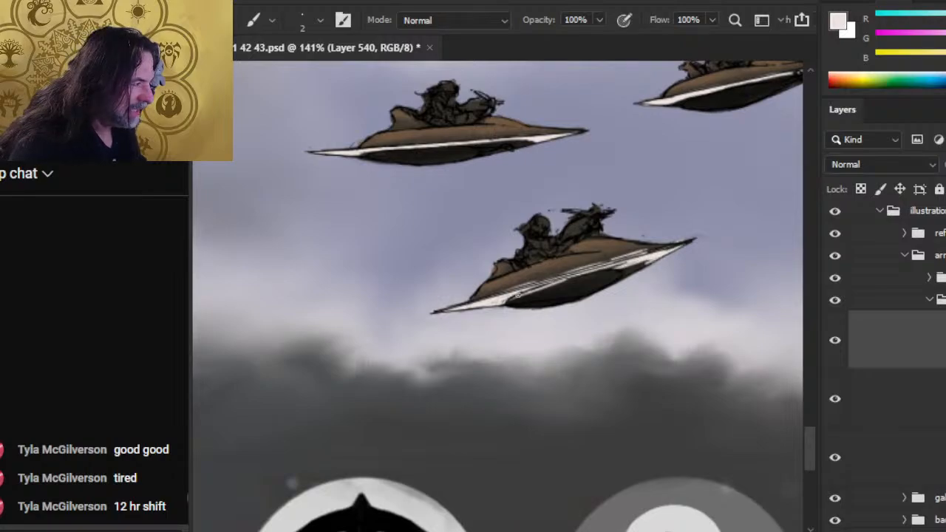
- Erase the excess pale paint along the lowest craft's mid-hull with a 6 px eraser to leave a thin strip
key("e")
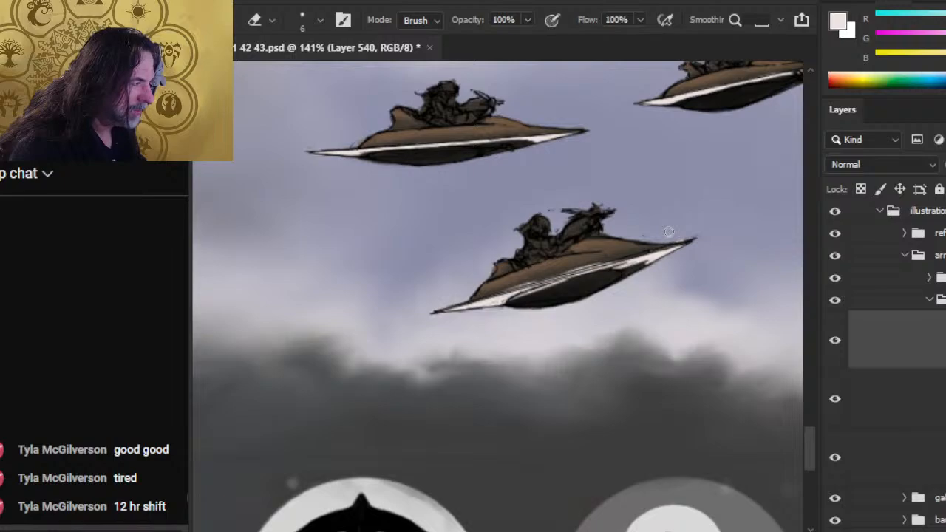
mouse_move(618, 262)
left_mouse_down()
mouse_move(494, 295)
mouse_move(578, 273)
left_mouse_up()
key("b")
key("e")
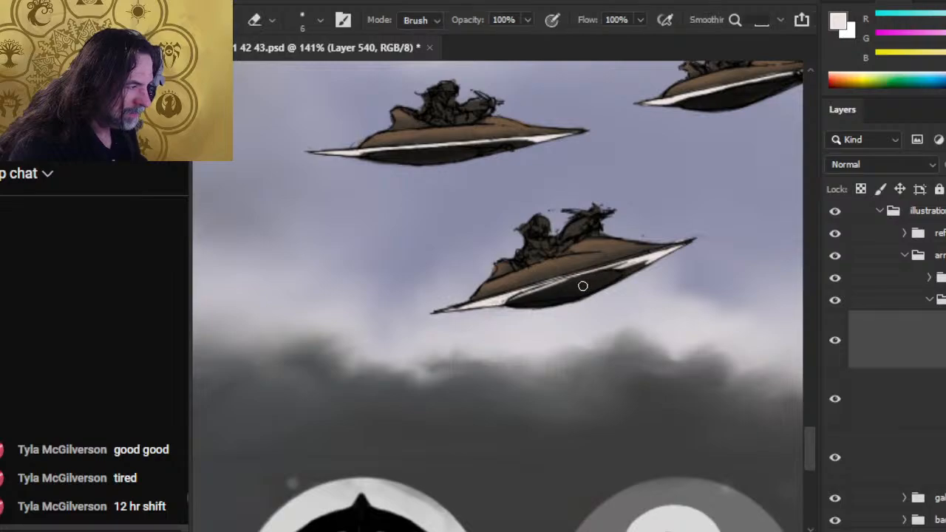
left_click_drag(511, 298, 574, 276)
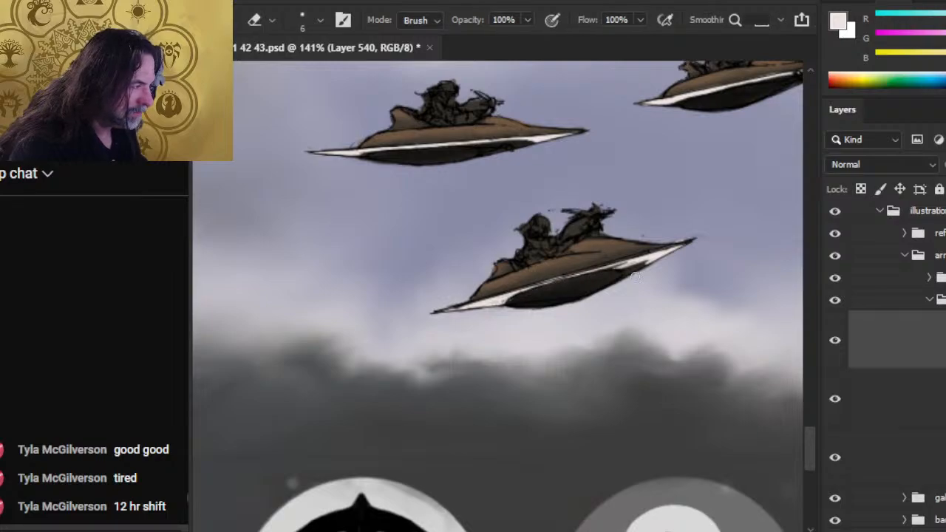
- Touch up the lower edge of the pale trim near the nose of the lowest craft, alternating brush and eraser
key("b")
key("e")
key("b")
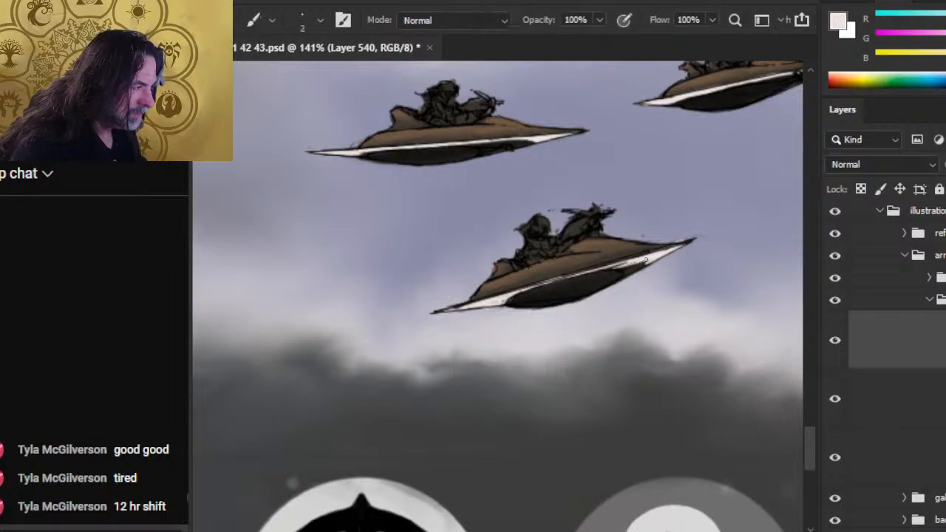
key("e")
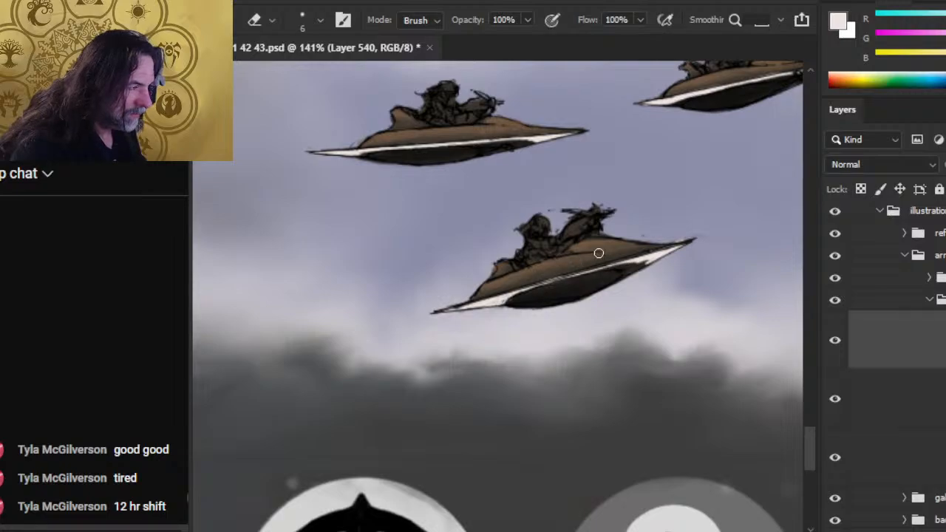
key("b")
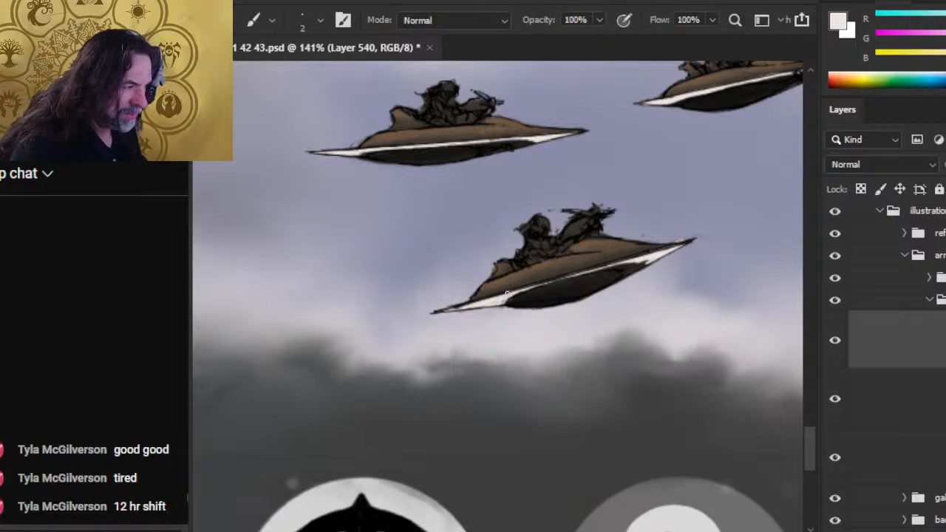
- Try a pale stroke along the lowest craft's mid-hull, undo it, and tidy the trim at the tail
left_click_drag(506, 294, 579, 274)
key("e")
key("ctrl+z")
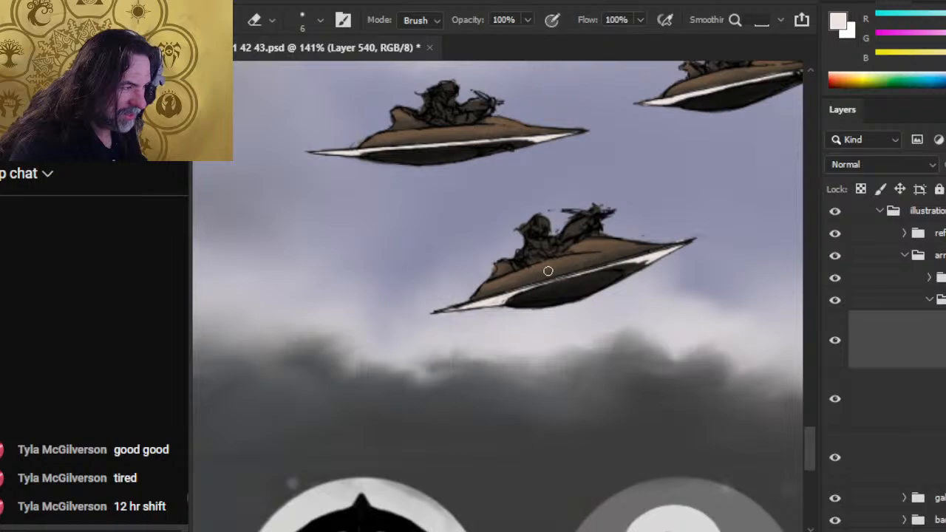
key("b")
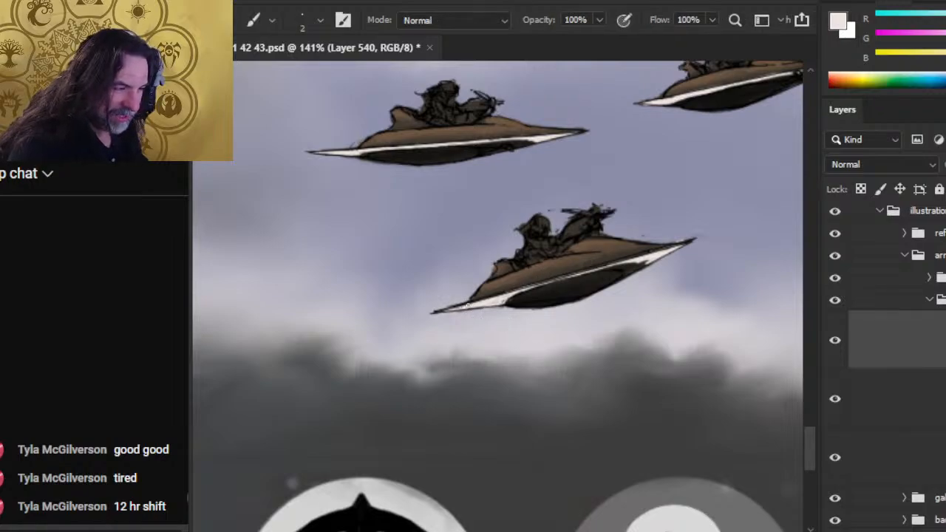
key("e")
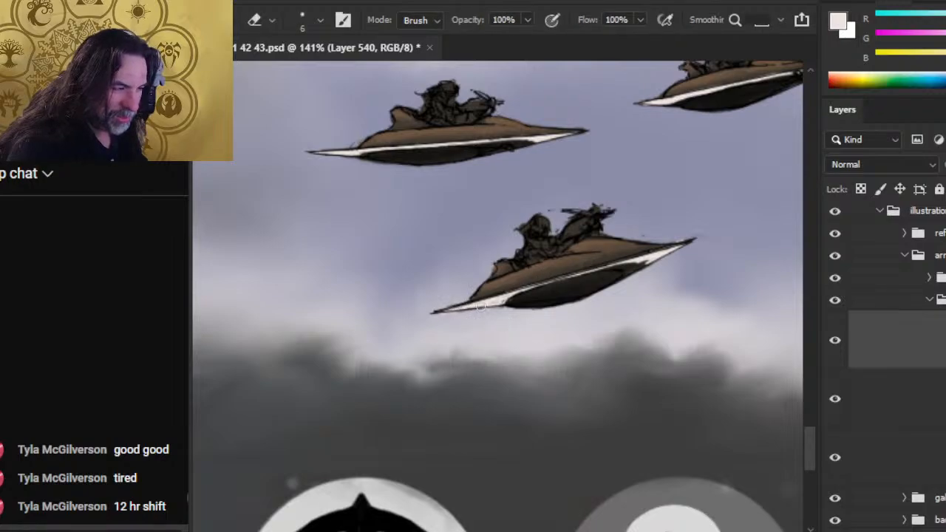
- Even out the underside edge of the pale trim between the nose and mid-hull of the lowest craft
key("b")
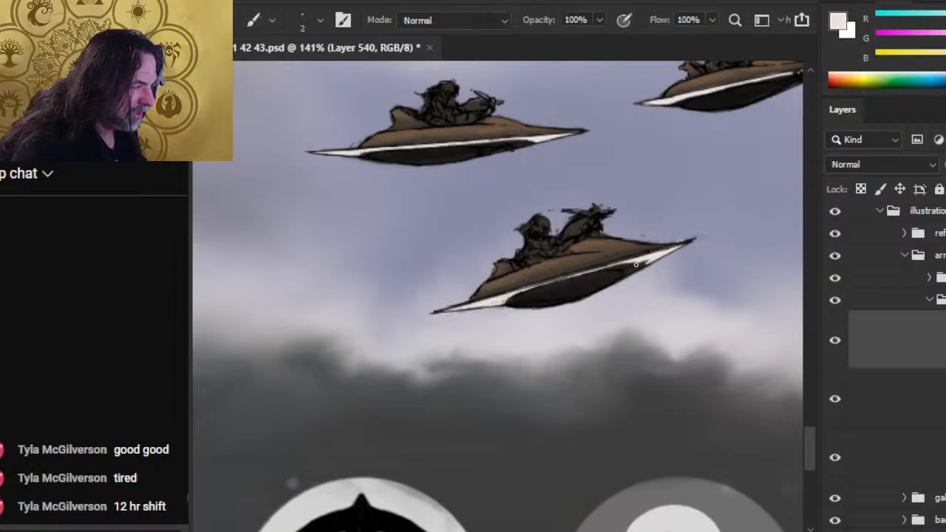
key("e")
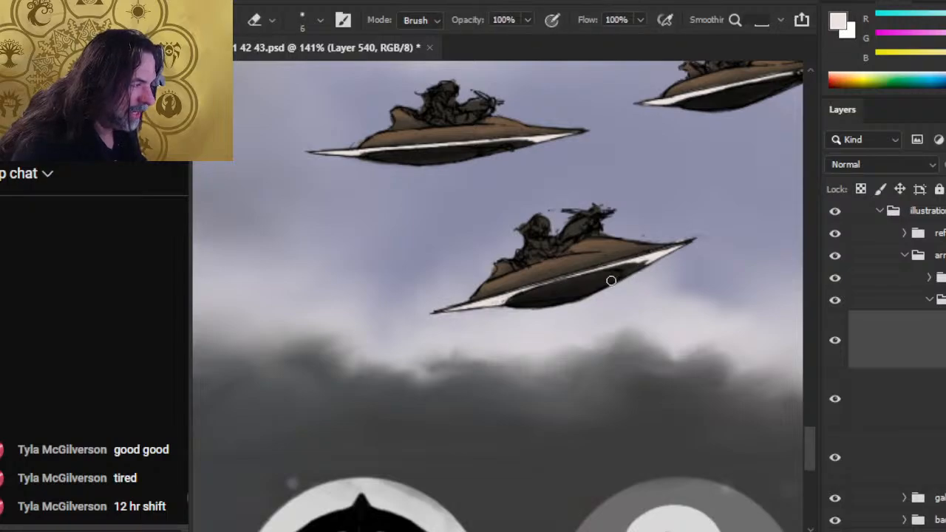
key("b")
key("e")
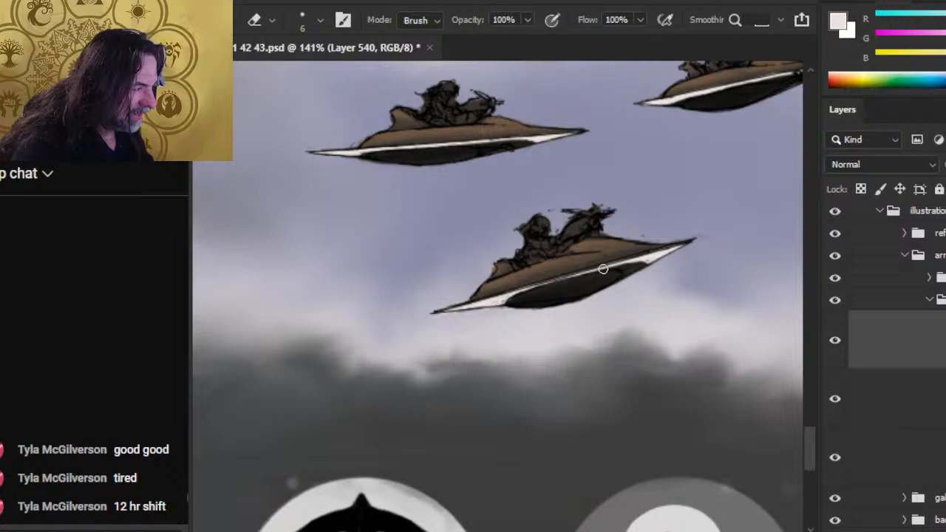
key("b")
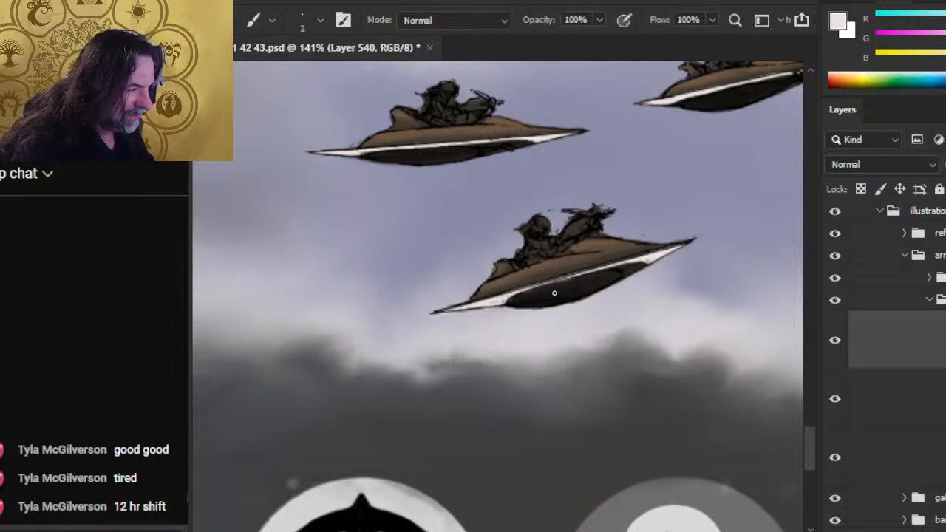
key("e")
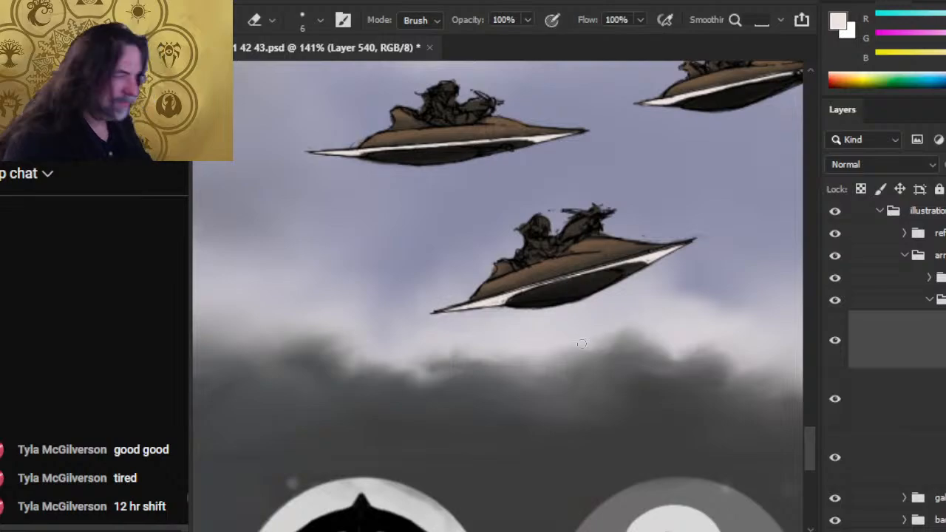
- Paint pale trim on the tail of the rear upper craft in front of the galleon's hull
key("z")
left_click(581, 344, "alt")
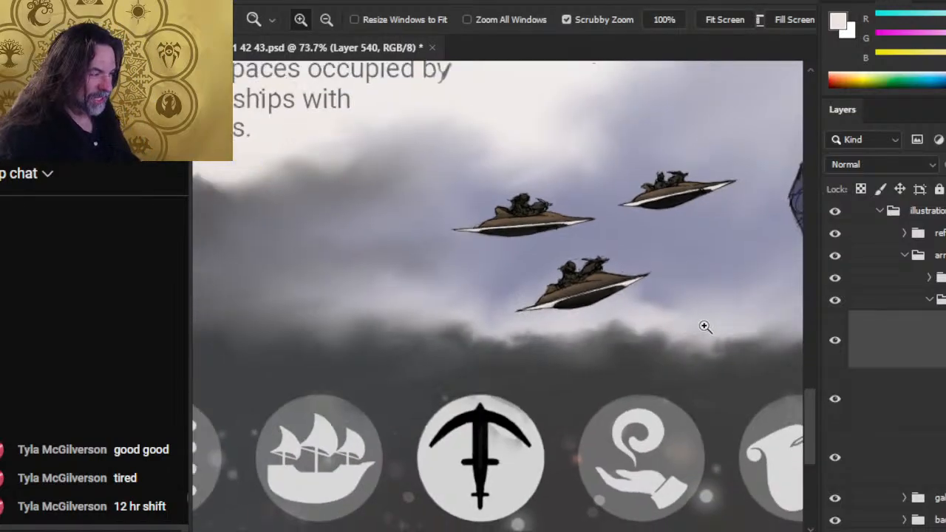
left_click_drag(704, 326, 443, 306)
left_click_drag(684, 298, 619, 283)
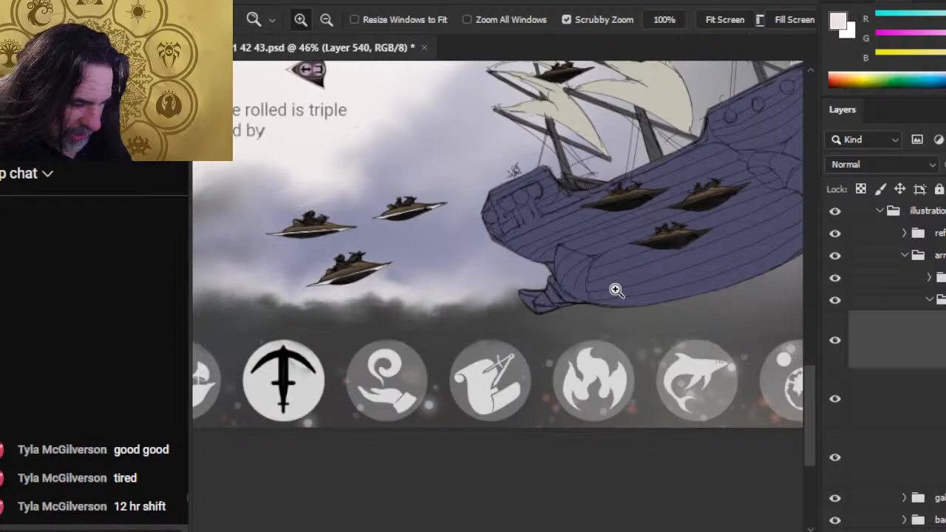
left_click_drag(686, 253, 772, 250)
left_click_drag(564, 140, 590, 224)
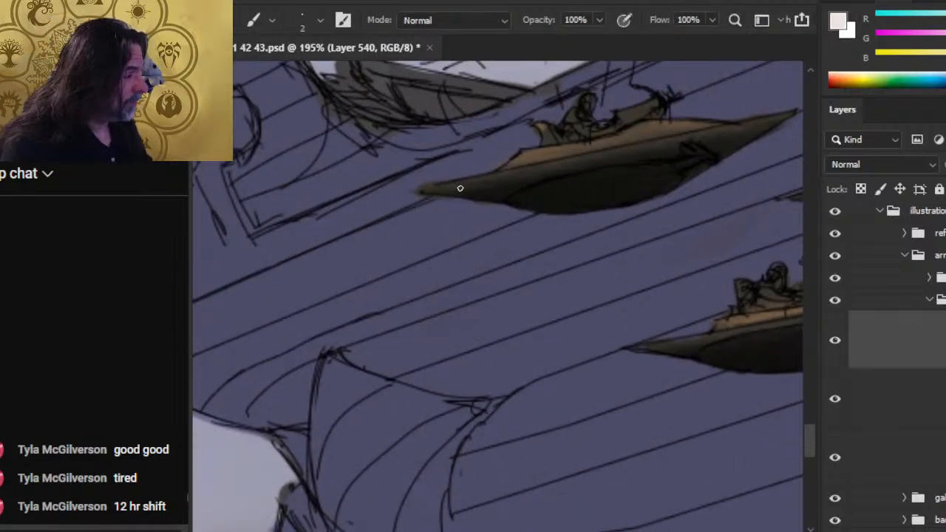
mouse_move(459, 188)
left_mouse_down()
mouse_move(436, 190)
mouse_move(517, 172)
mouse_move(417, 191)
left_mouse_up()
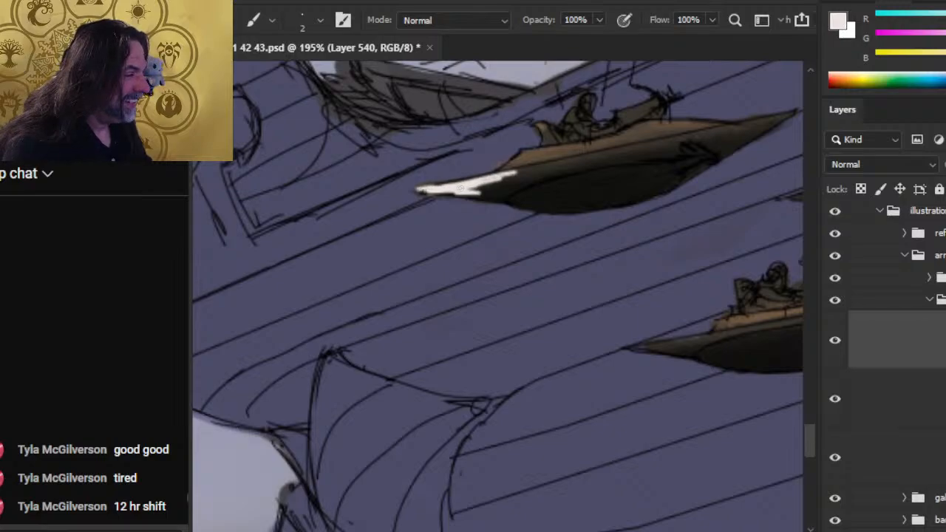
key("e")
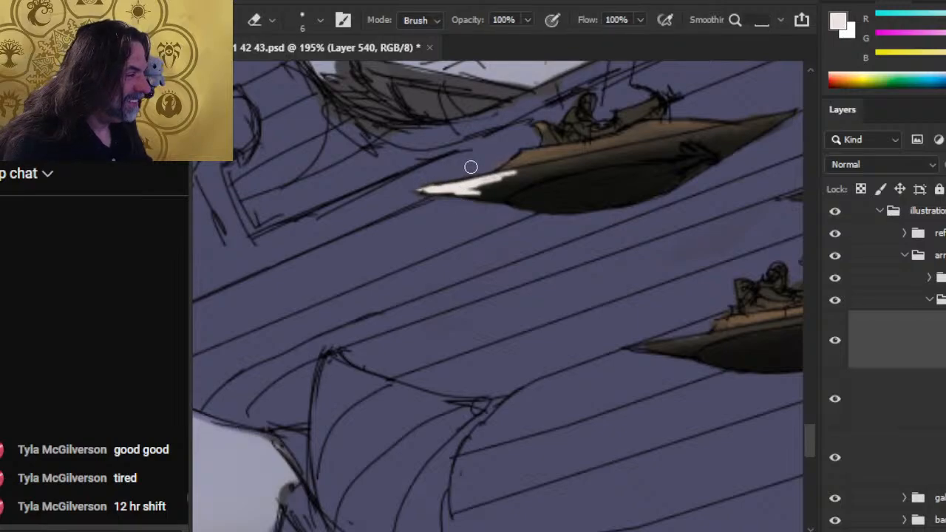
- Extend the pale trim from the tail past mid-hull on the rear upper craft over the galleon and clean its edges
key("b")
mouse_move(425, 193)
left_mouse_down()
mouse_move(466, 197)
mouse_move(459, 191)
mouse_move(661, 140)
left_mouse_up()
key("e")
key("b")
key("e")
key("b")
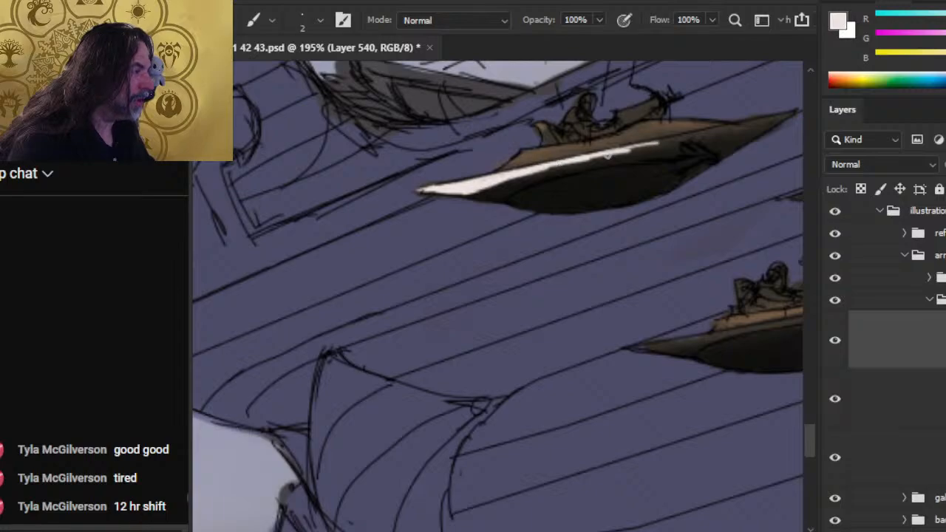
- Carry the pale trim forward to the nose tip of the rear upper craft over the galleon and fill in the front section
left_click_drag(604, 157, 754, 122)
key("e")
key("b")
left_click_drag(659, 147, 791, 113)
mouse_move(758, 130)
left_mouse_down()
mouse_move(786, 117)
mouse_move(757, 134)
mouse_move(699, 137)
mouse_move(783, 121)
mouse_move(584, 160)
mouse_move(665, 141)
left_mouse_up()
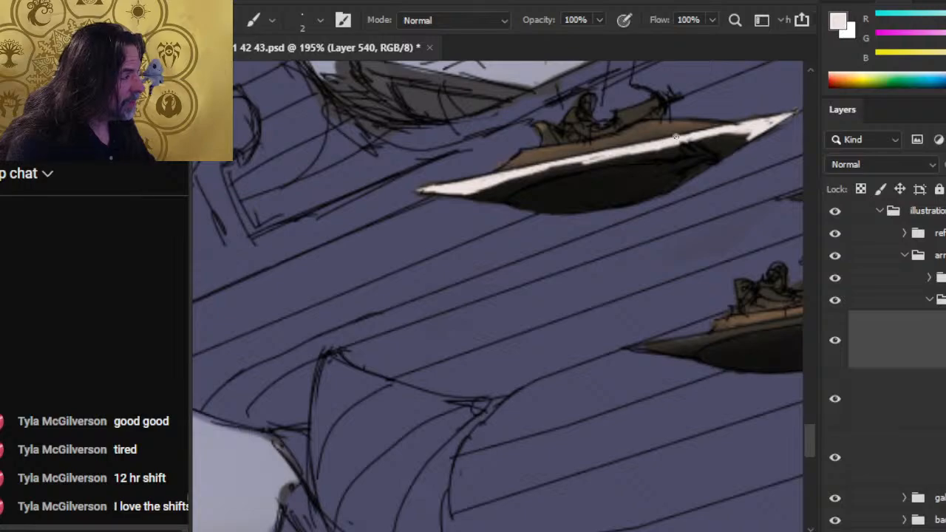
- Thicken the pale trim from mid-hull back to the tail on the rear upper craft over the galleon
key("e")
key("b")
left_click_drag(613, 158, 534, 174)
mouse_move(534, 175)
left_mouse_down()
mouse_move(608, 162)
mouse_move(479, 194)
mouse_move(418, 193)
left_mouse_up()
- Erase the pale paint spilling over the tail outline of the rear upper craft over the galleon
key("e")
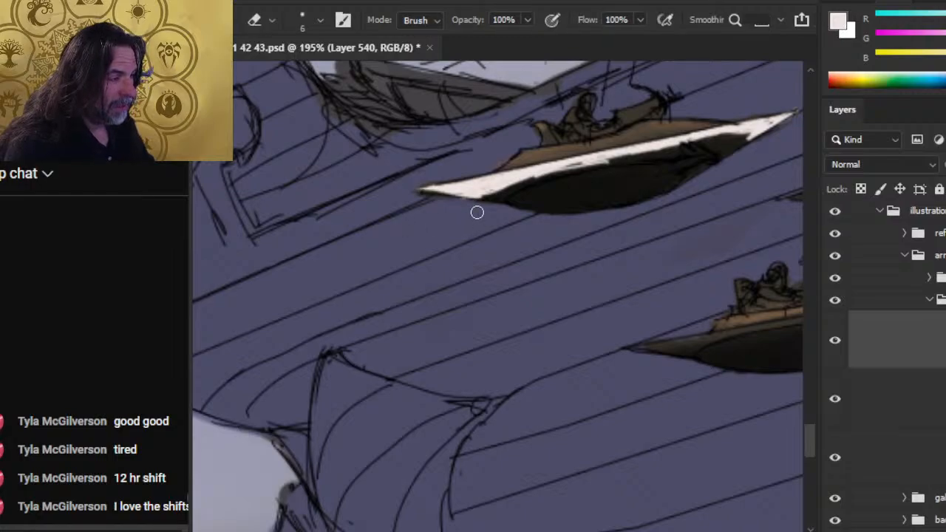
mouse_move(478, 201)
left_mouse_down()
mouse_move(420, 196)
mouse_move(420, 187)
left_mouse_up()
key("b")
key("e")
key("b")
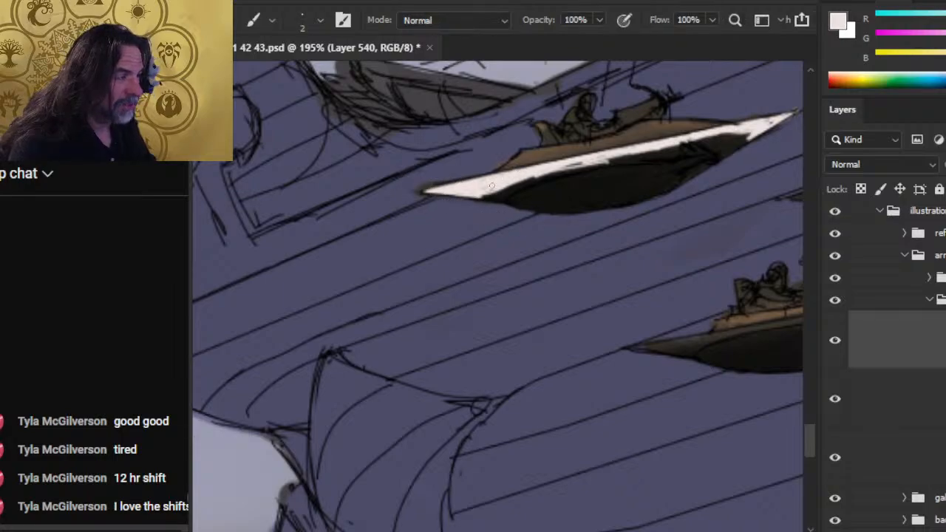
- Smooth the lower edge of the pale trim between the tail and mid-hull of the rear upper craft over the galleon
left_click_drag(489, 194, 581, 164)
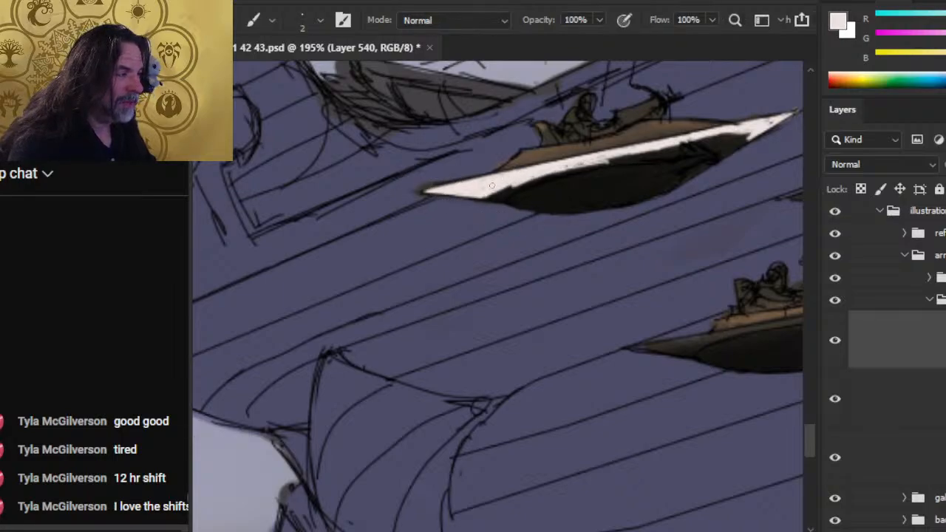
key("e")
mouse_move(523, 184)
left_mouse_down()
mouse_move(613, 164)
mouse_move(571, 165)
left_mouse_up()
key("b")
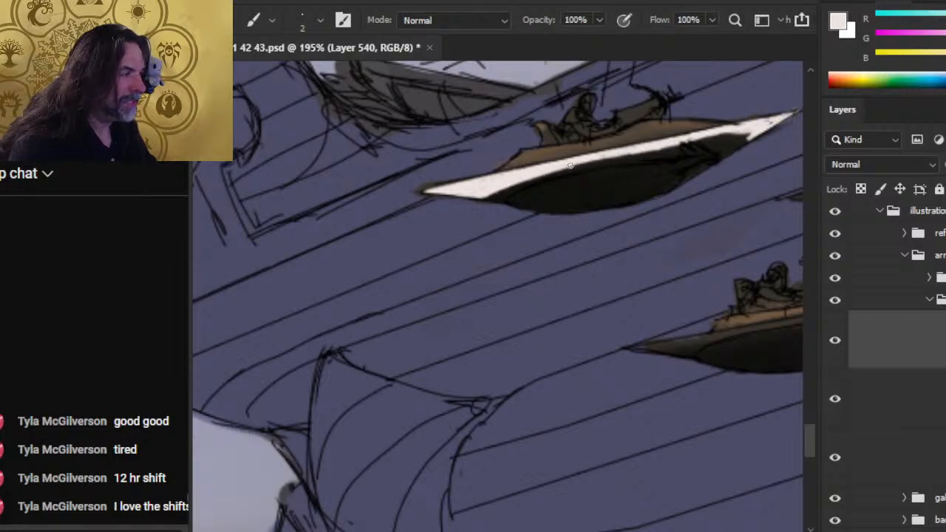
key("e")
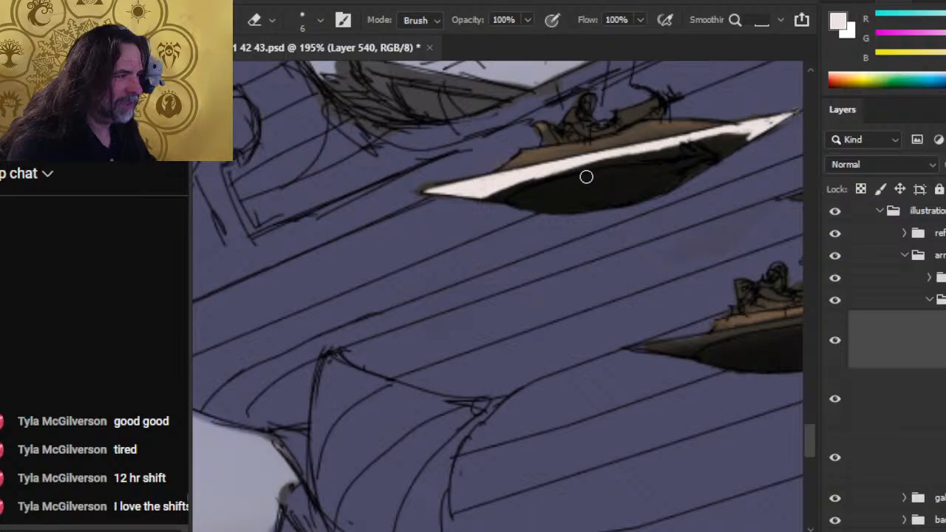
- Touch up the lower edge of the pale trim from mid-hull toward the nose on the rear upper craft over the galleon
key("b")
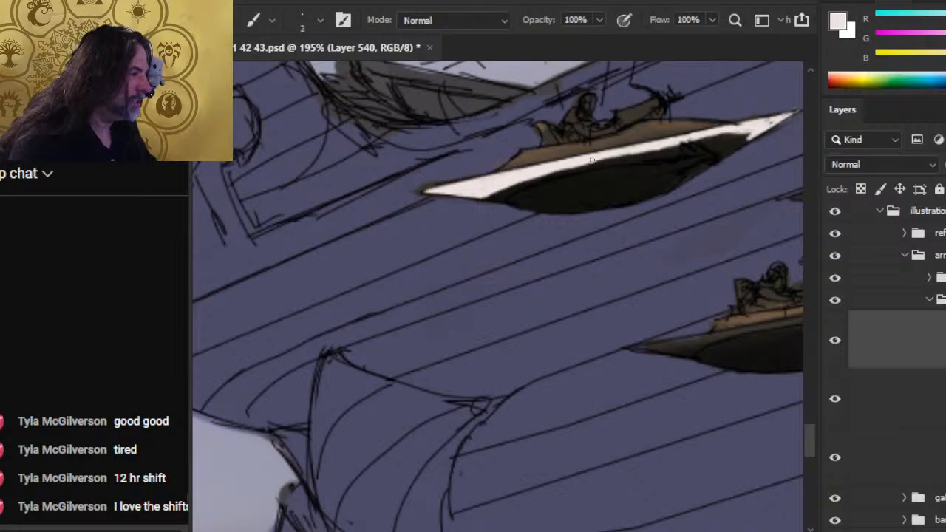
left_click_drag(609, 159, 646, 153)
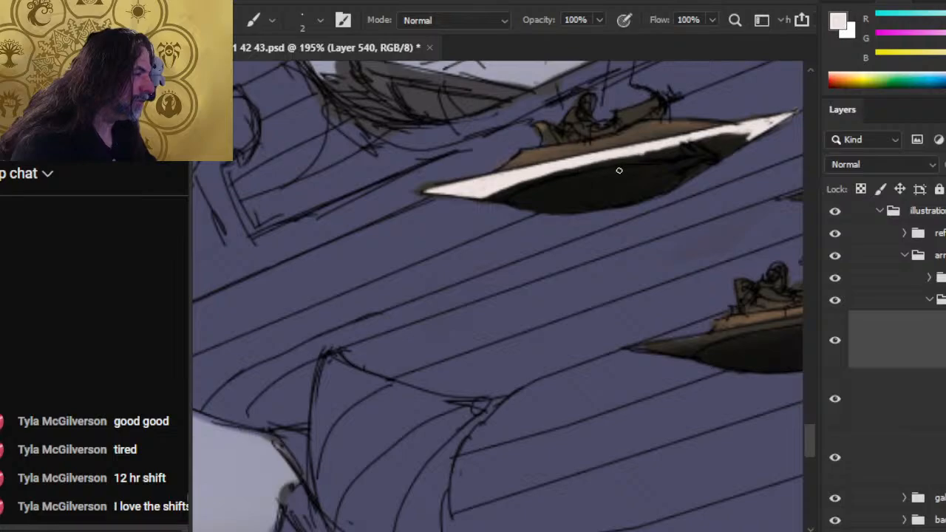
key("e")
key("b")
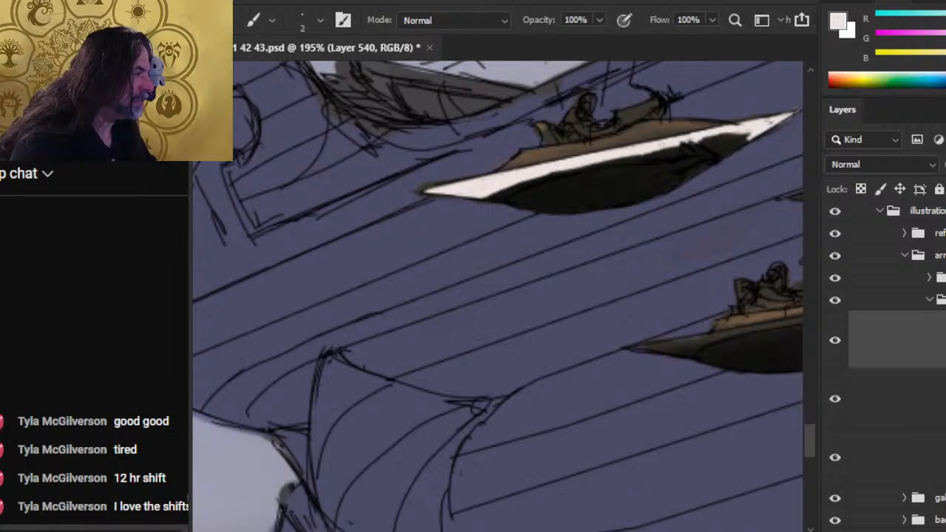
mouse_move(696, 140)
left_mouse_down()
mouse_move(740, 131)
mouse_move(692, 153)
left_mouse_up()
key("e")
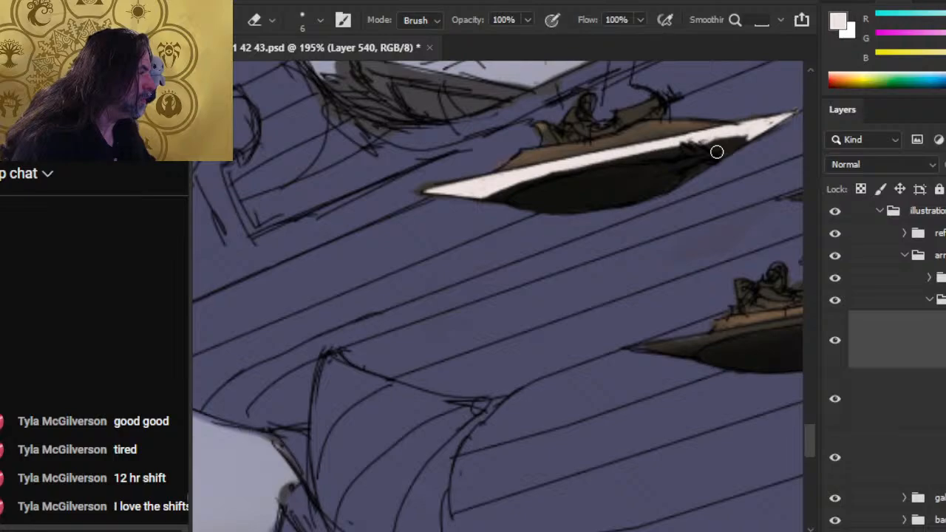
- Shape the inner edge of the pale nose section on the rear upper craft, alternating small paint and eraser touches around the dark hull
key("b")
mouse_move(676, 144)
left_mouse_down()
mouse_move(725, 139)
mouse_move(685, 143)
left_mouse_up()
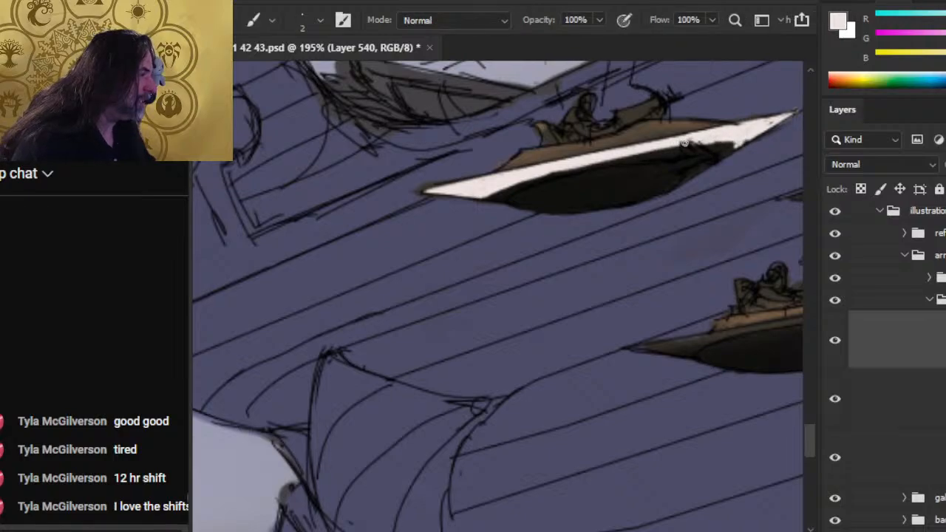
key("e")
left_click_drag(714, 150, 714, 151)
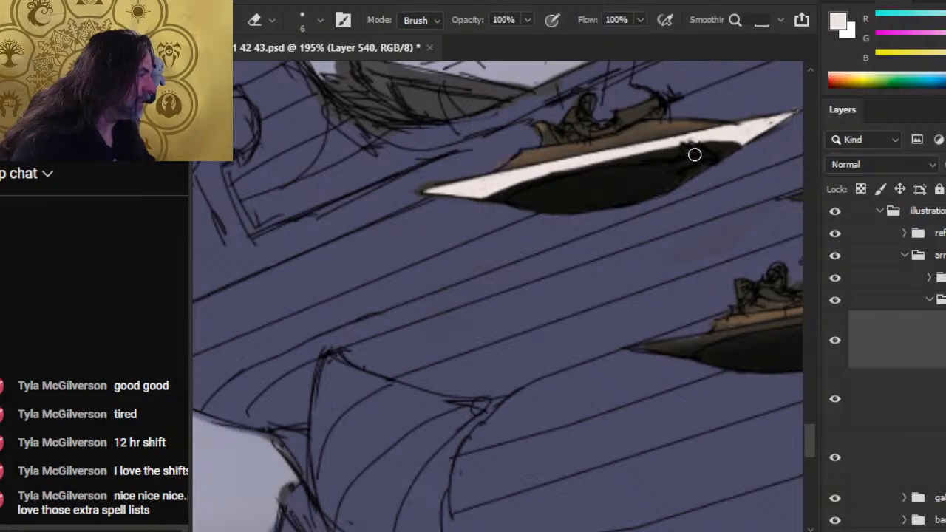
key("b")
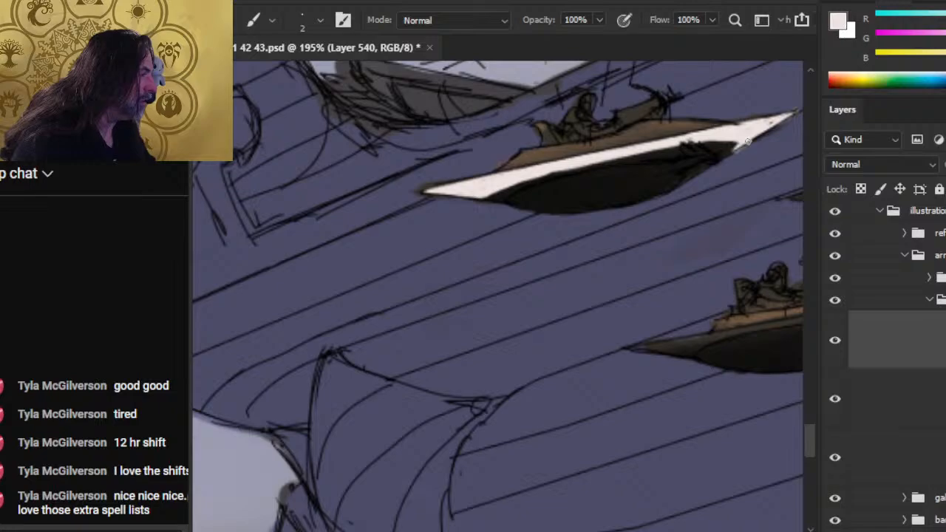
key("e")
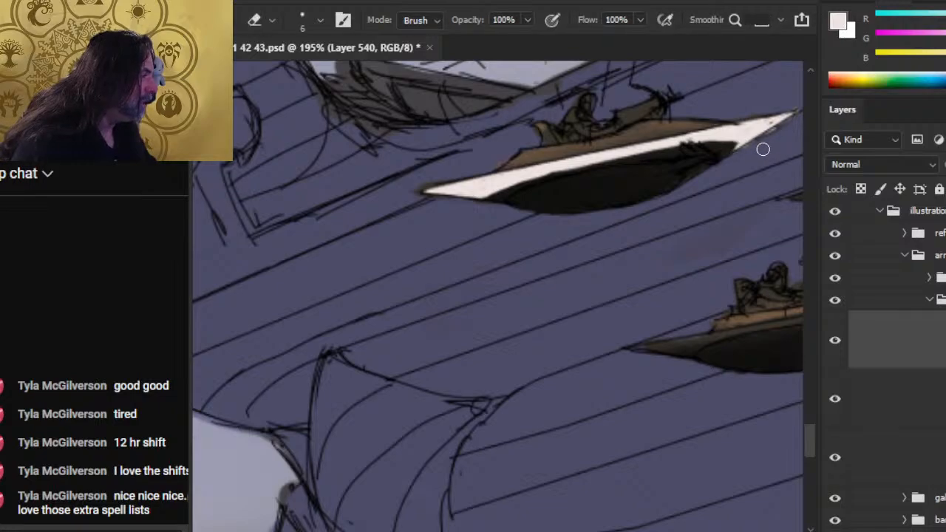
key("b")
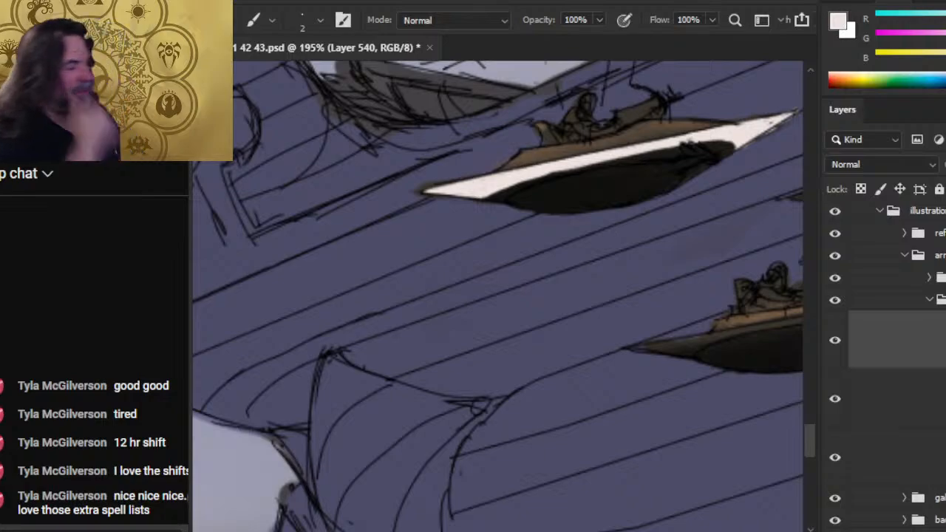
- Paint the pale trim from the tail to mid-hull on the lower craft over the galleon
left_click_drag(634, 284, 504, 250)
left_click_drag(657, 293, 554, 231)
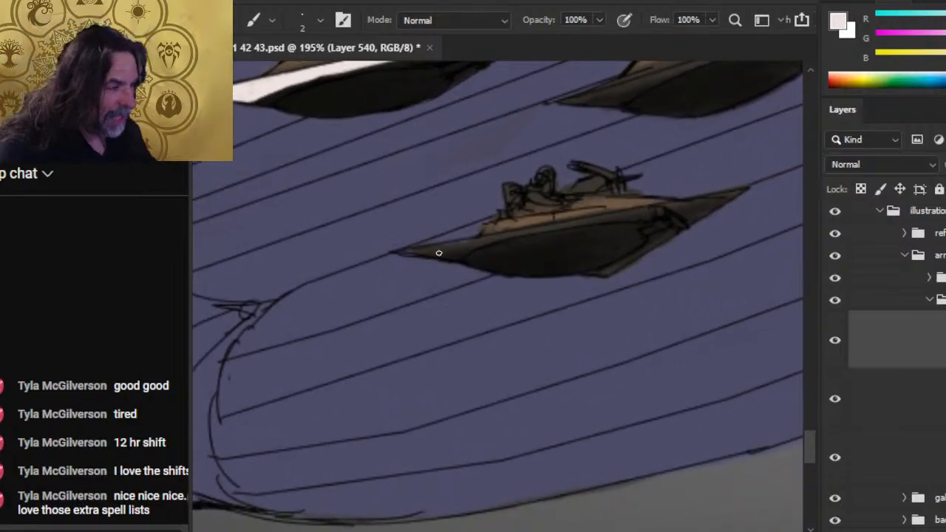
mouse_move(439, 253)
left_mouse_down()
mouse_move(393, 255)
mouse_move(492, 238)
mouse_move(447, 255)
mouse_move(584, 219)
left_mouse_up()
key("e")
key("b")
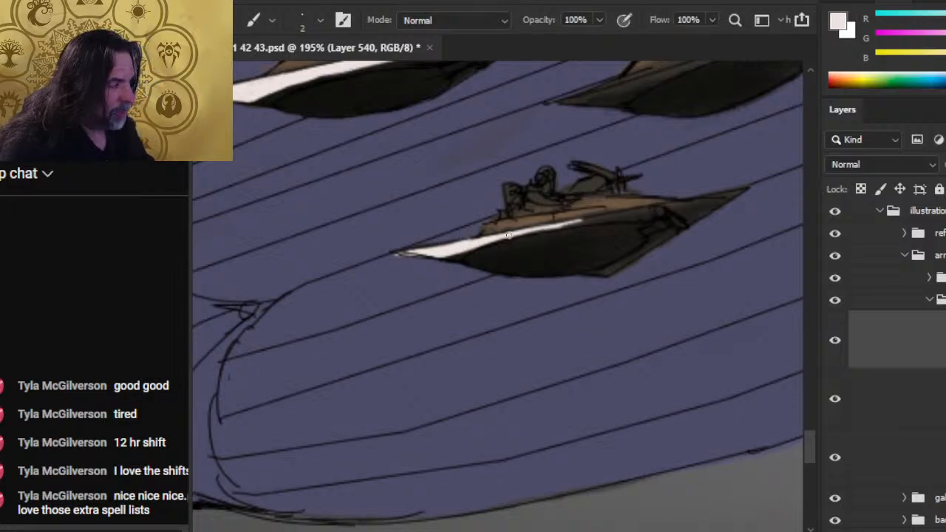
- Extend the pale trim on the lower craft forward from mid-hull to the dark fitting behind the nose
left_click_drag(508, 235, 613, 214)
left_click_drag(558, 225, 650, 212)
key("e")
key("b")
left_click_drag(591, 220, 625, 213)
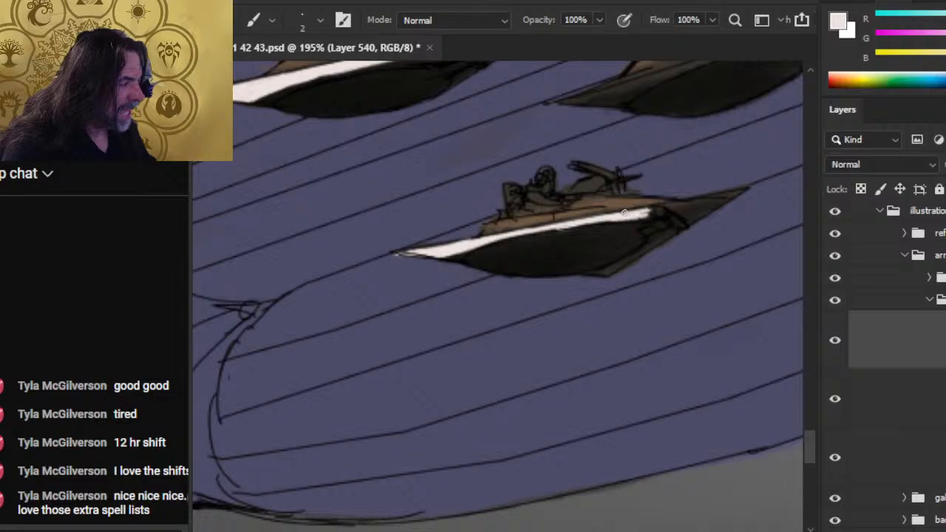
key("e")
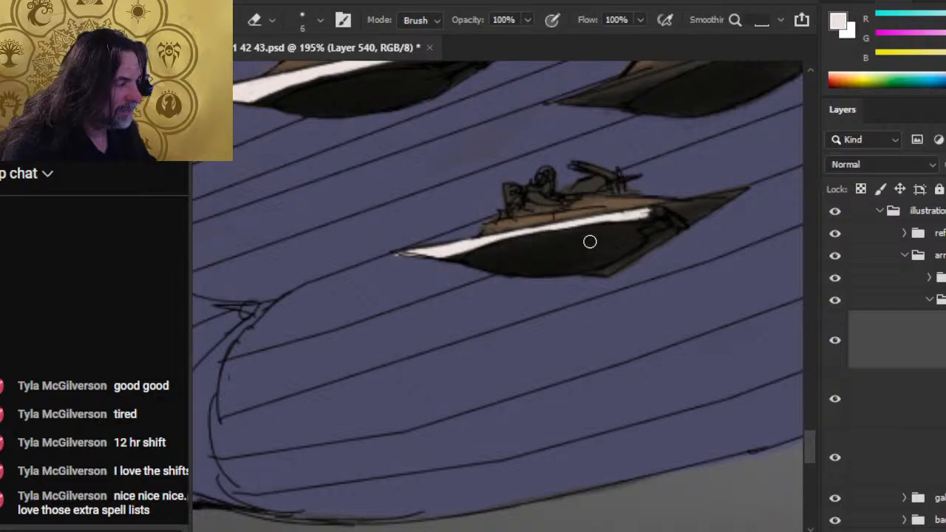
- Thicken the pale trim near the lower craft's tail and carry it forward to fill the nose tip
key("b")
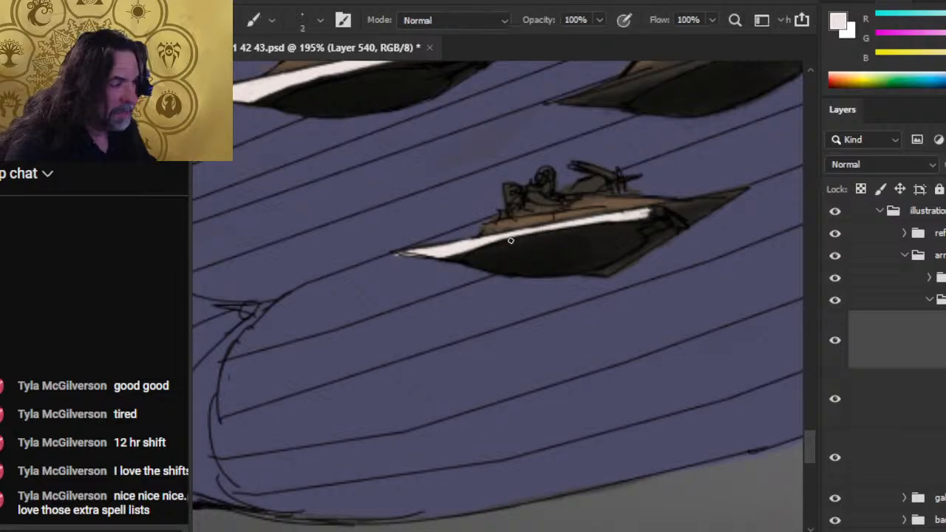
left_click_drag(527, 232, 457, 254)
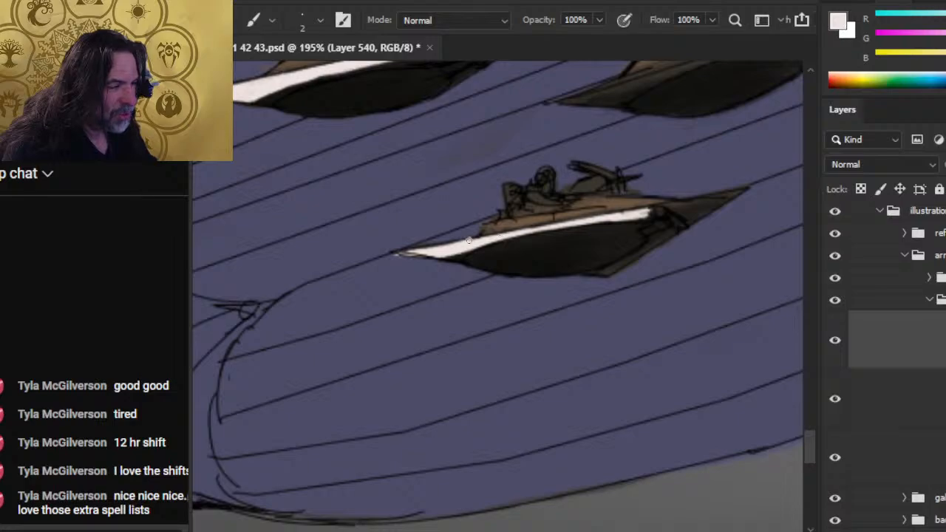
mouse_move(642, 214)
left_mouse_down()
mouse_move(735, 192)
mouse_move(636, 215)
mouse_move(657, 212)
left_mouse_up()
key("e")
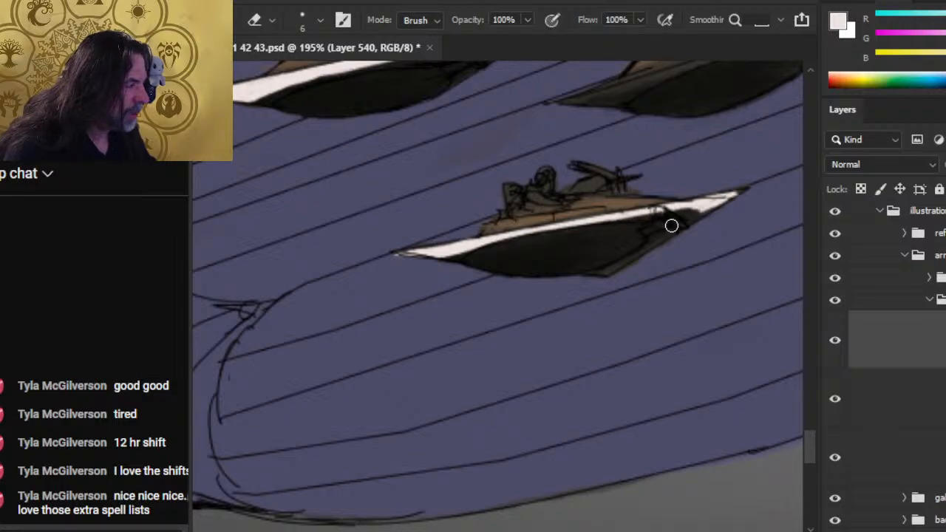
key("b")
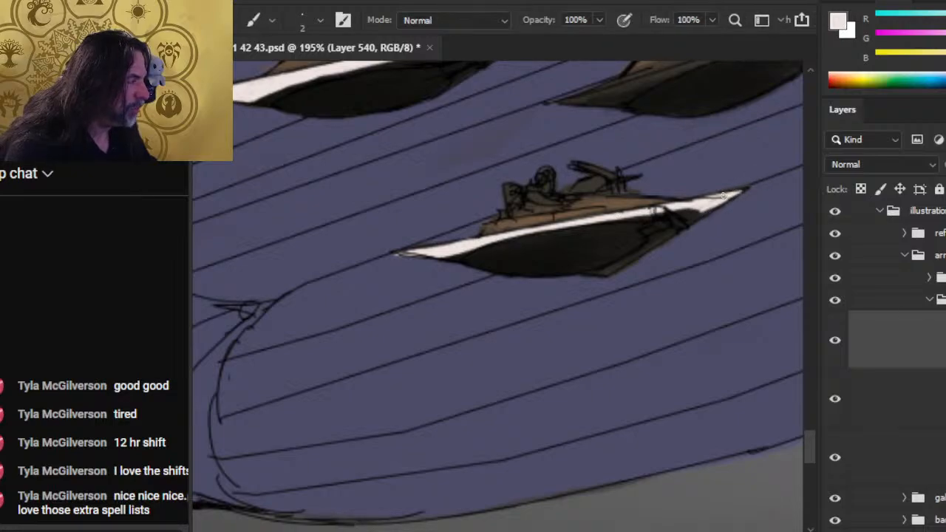
- Paint a thin pale strip along the lower front edge of the lower craft's hull
key("e")
key("b")
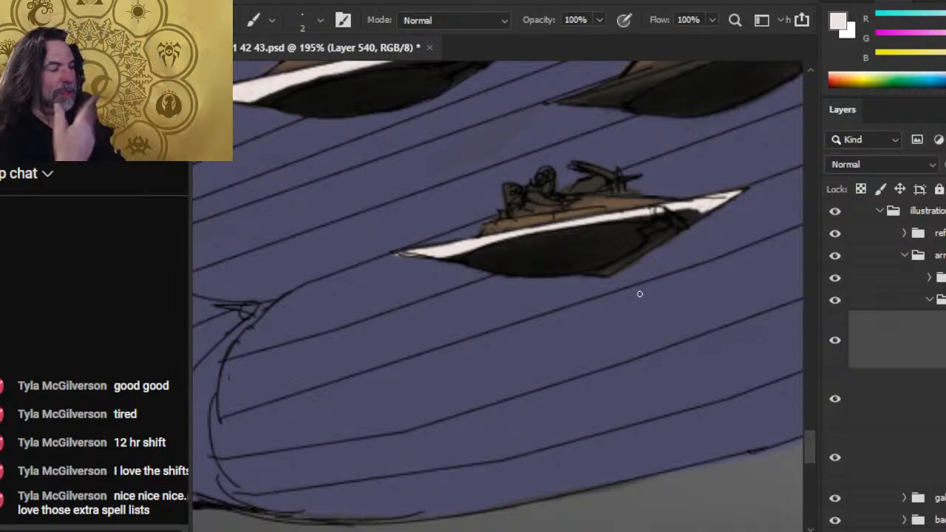
mouse_move(598, 275)
left_mouse_down()
mouse_move(692, 215)
mouse_move(654, 240)
left_mouse_up()
- Reduce the eraser size to 3 and clean up the join between the nose trim and lower front strip on the lower craft
key("e")
key("bracketleft")
key("bracketleft")
key("bracketleft")
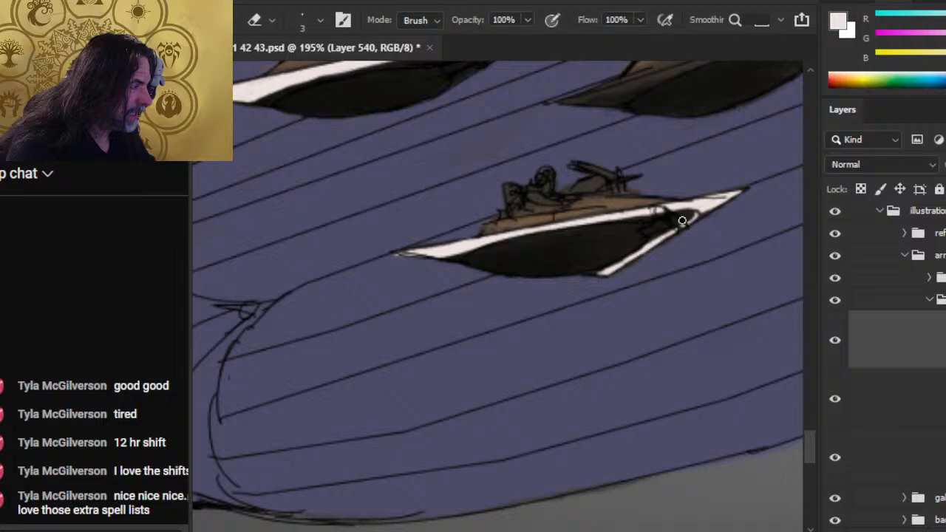
key("b")
left_click_drag(706, 206, 698, 218)
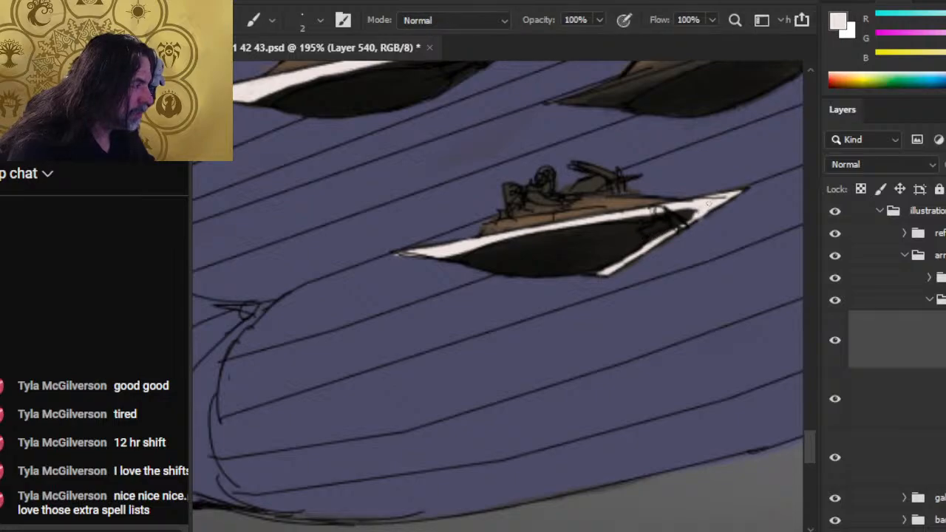
key("e")
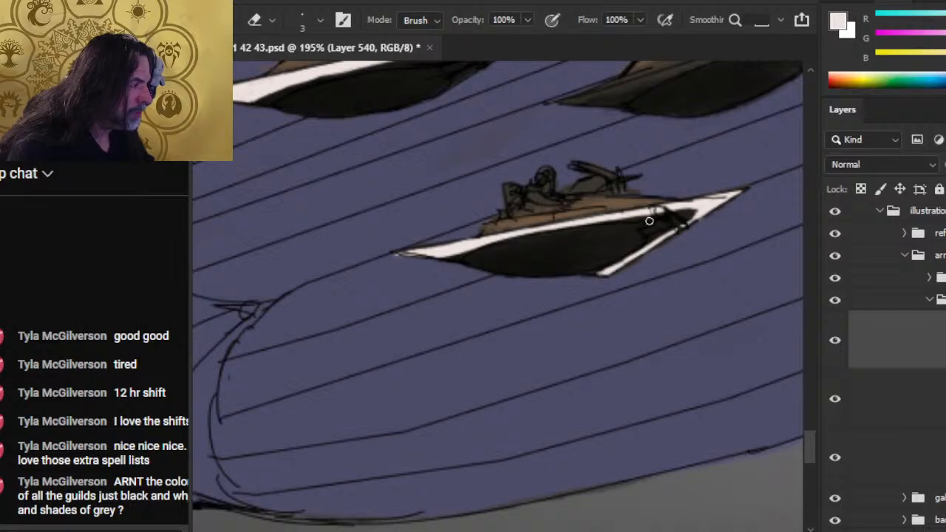
key("b")
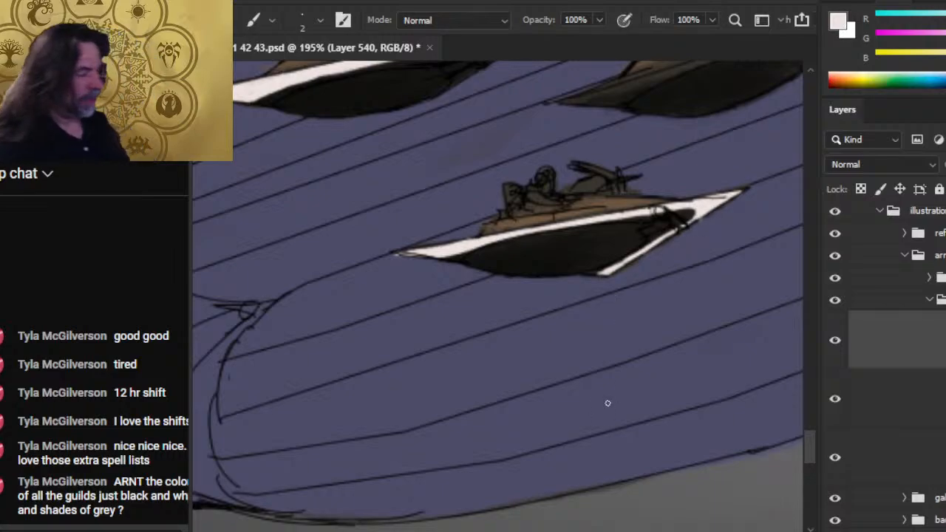
- Refine the outline of the pale trim at the tail tip of the lower craft over the galleon
key("e")
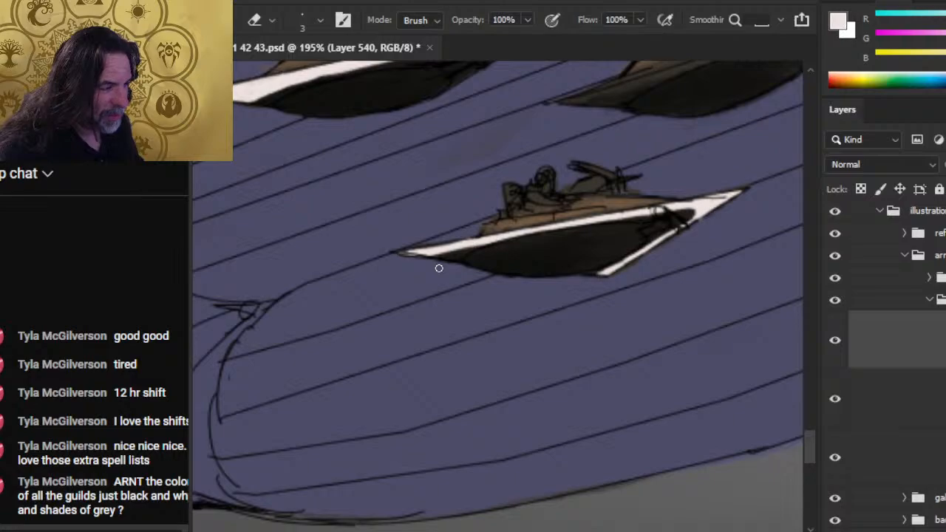
key("b")
key("e")
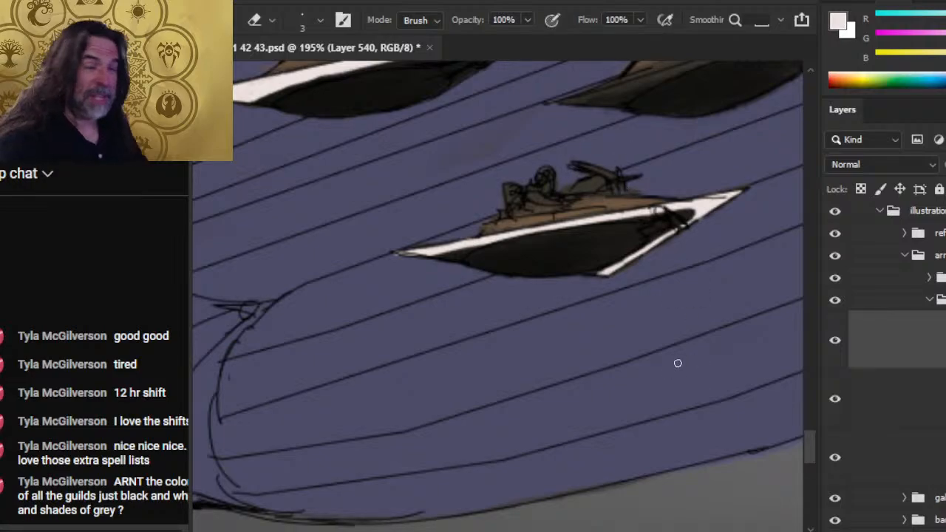
key("b")
left_click_drag(484, 243, 421, 257)
key("e")
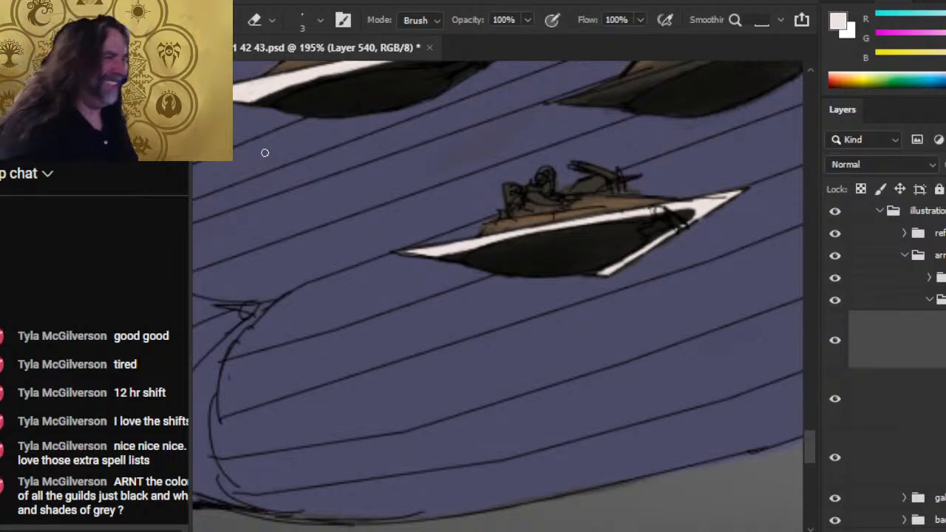
- Paint the pale trim along the tail section of the front upper craft over the galleon
left_click_drag(733, 192, 595, 288)
key("b")
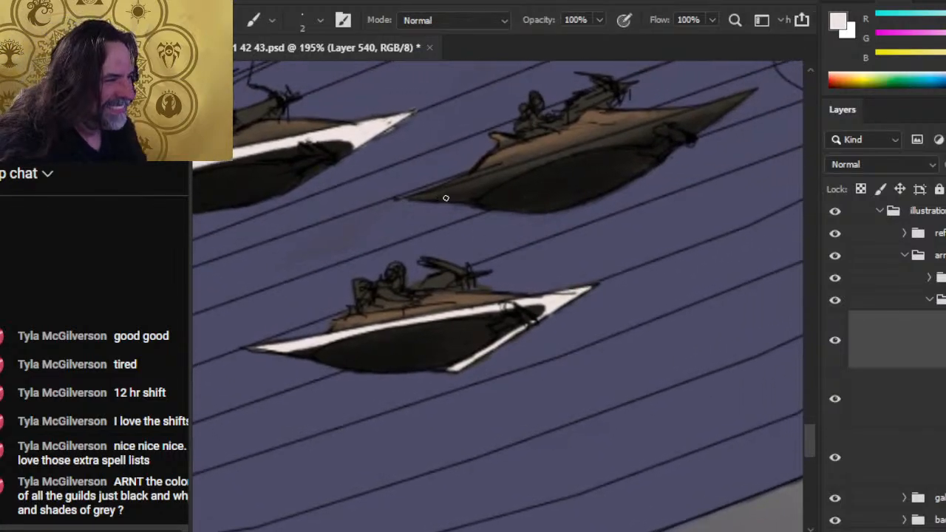
mouse_move(445, 198)
left_mouse_down()
mouse_move(411, 200)
mouse_move(470, 181)
mouse_move(444, 199)
mouse_move(532, 154)
left_mouse_up()
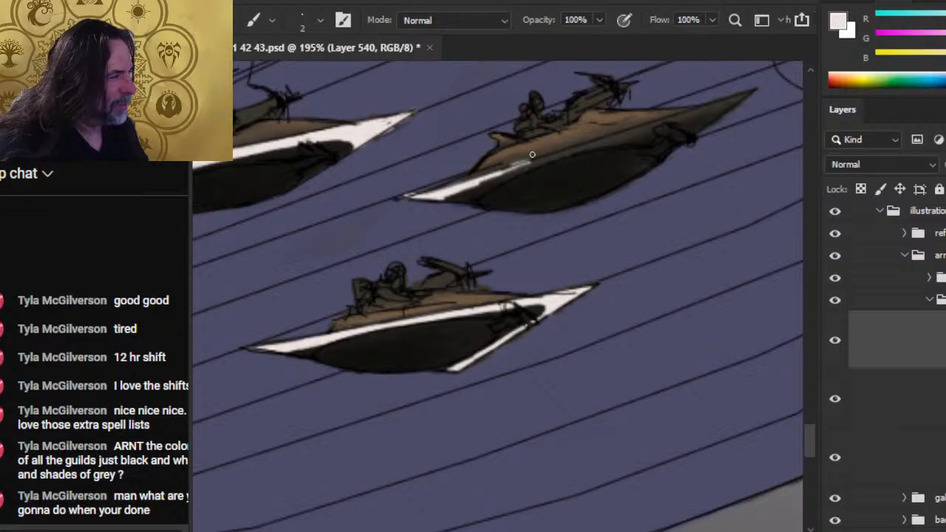
left_click_drag(480, 179, 536, 160)
mouse_move(473, 176)
left_mouse_down()
mouse_move(558, 150)
mouse_move(446, 199)
left_mouse_up()
mouse_move(516, 162)
left_mouse_down()
mouse_move(554, 154)
mouse_move(481, 179)
mouse_move(603, 141)
mouse_move(404, 196)
left_mouse_up()
- Fill out and tidy the pale trim between the tail and mid-hull of the front upper craft
key("e")
key("b")
mouse_move(469, 190)
left_mouse_down()
mouse_move(621, 140)
mouse_move(527, 168)
left_mouse_up()
key("e")
key("b")
- Extend the front upper craft's pale trim past mid-hull toward the nose and erase stray paint along its lower edge
left_click_drag(589, 147, 658, 122)
key("e")
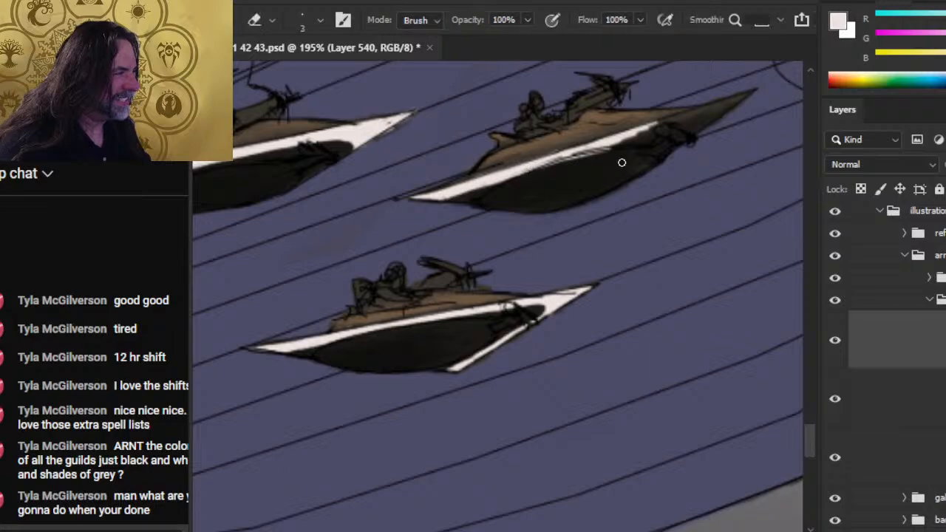
mouse_move(539, 167)
left_mouse_down()
mouse_move(599, 151)
mouse_move(550, 160)
left_mouse_up()
key("b")
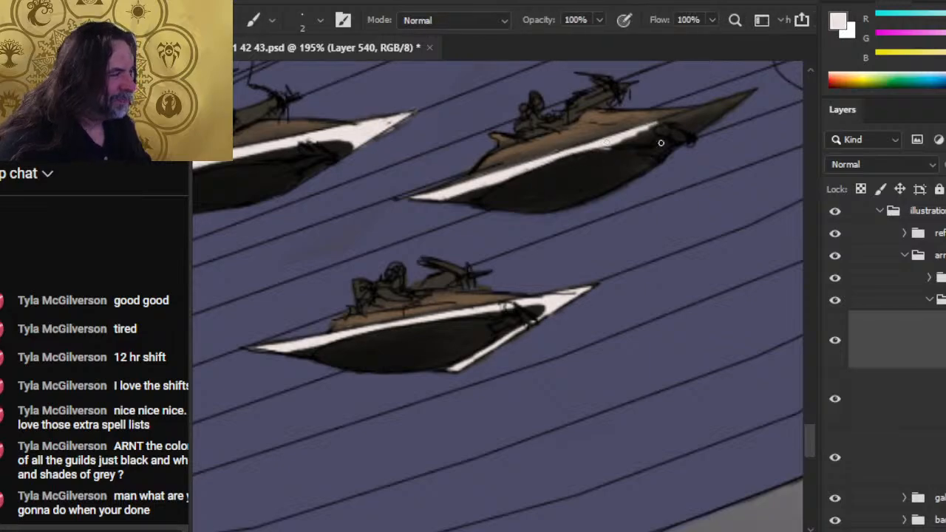
- Carry the pale trim to the nose tip of the front upper craft and clean the edge around the dark hull
mouse_move(630, 132)
left_mouse_down()
mouse_move(746, 94)
mouse_move(709, 125)
mouse_move(711, 113)
mouse_move(694, 114)
mouse_move(717, 110)
left_mouse_up()
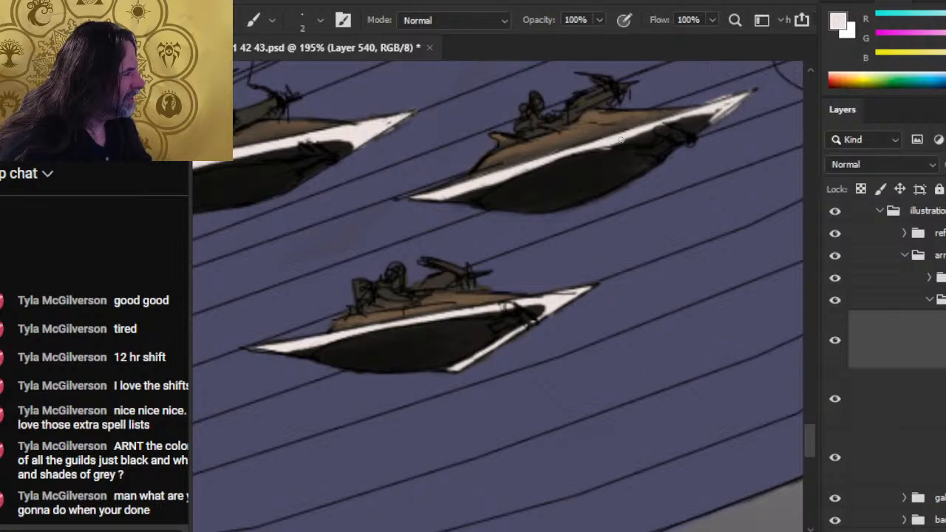
key("e")
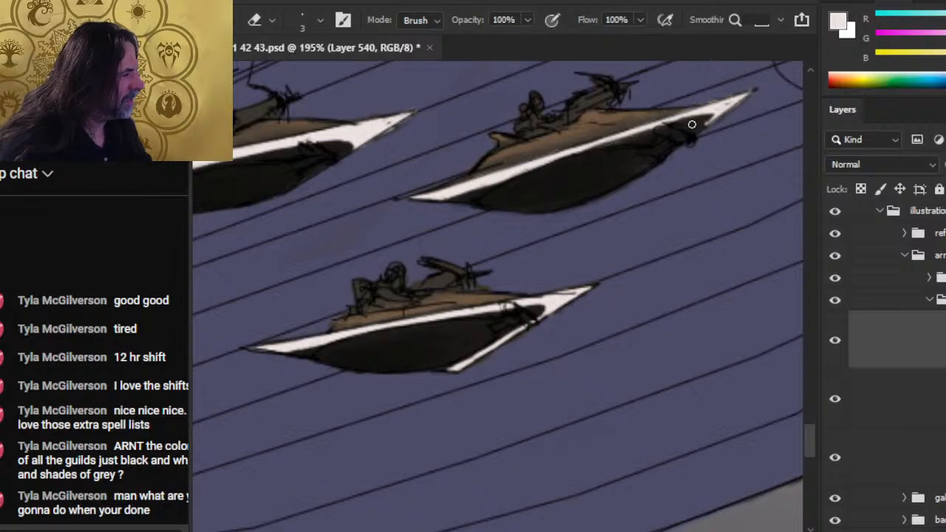
key("b")
- Smooth the lower edge of the pale trim along the middle and rear of the front upper craft
left_click_drag(651, 128, 589, 147)
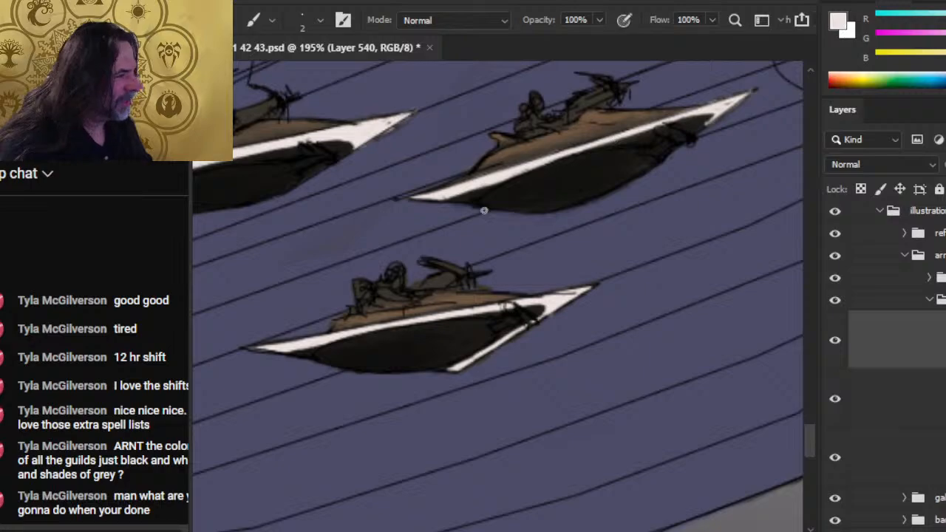
key("e")
left_click_drag(523, 174, 483, 189)
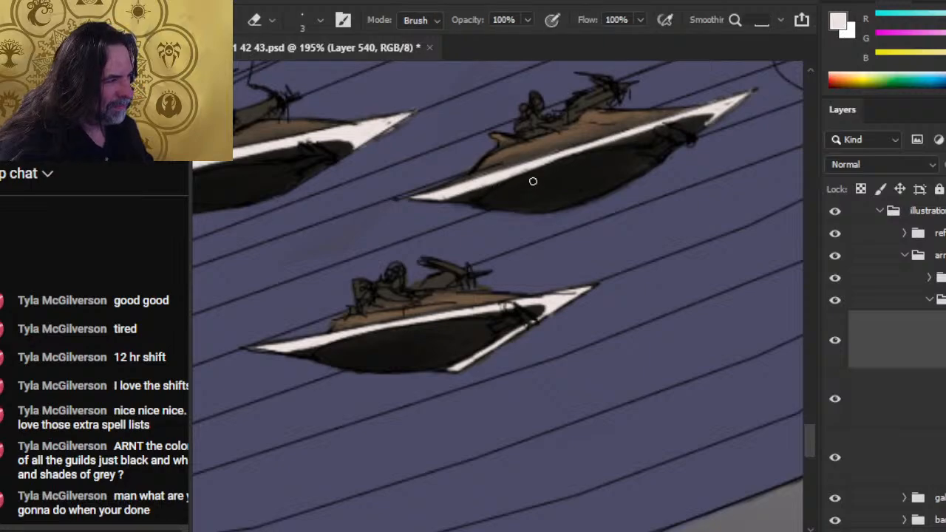
key("b")
left_click_drag(550, 158, 574, 156)
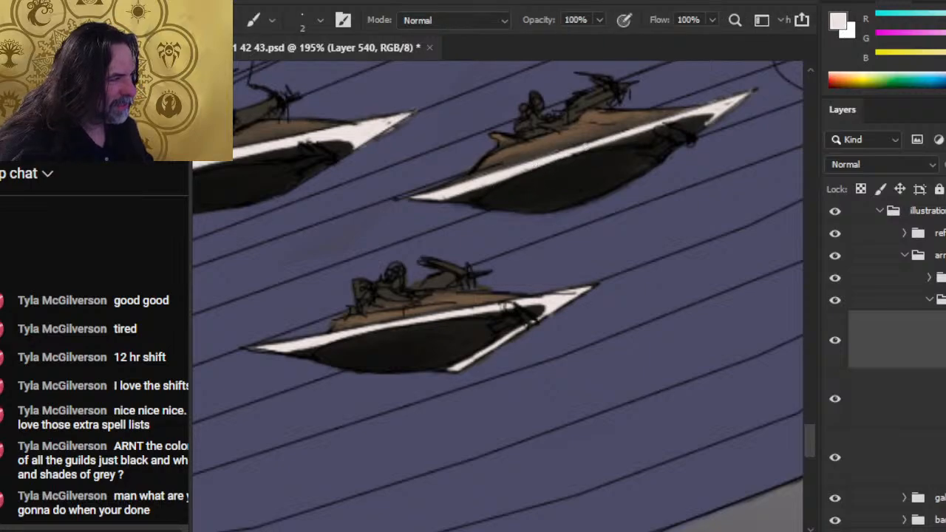
key("e")
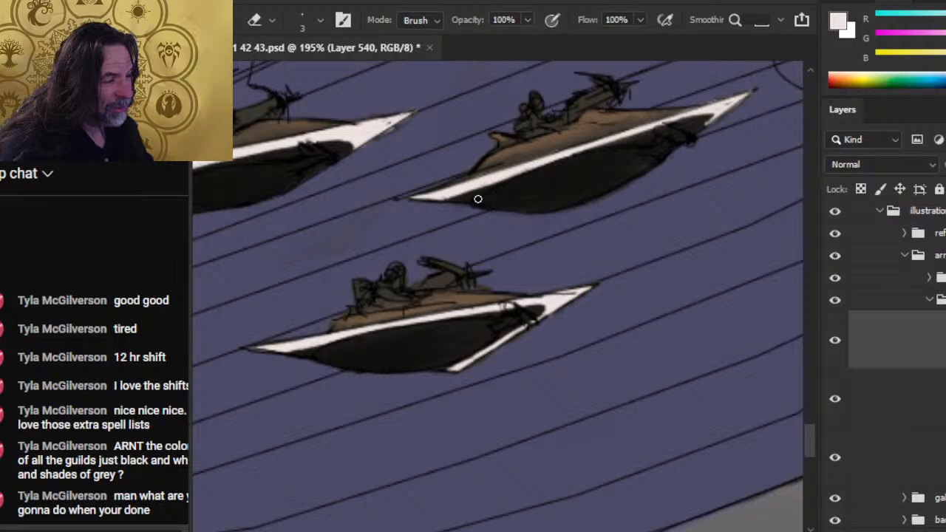
- Refine the pale trim along the middle and nose of the front upper craft, erasing excess around the dark hull
key("b")
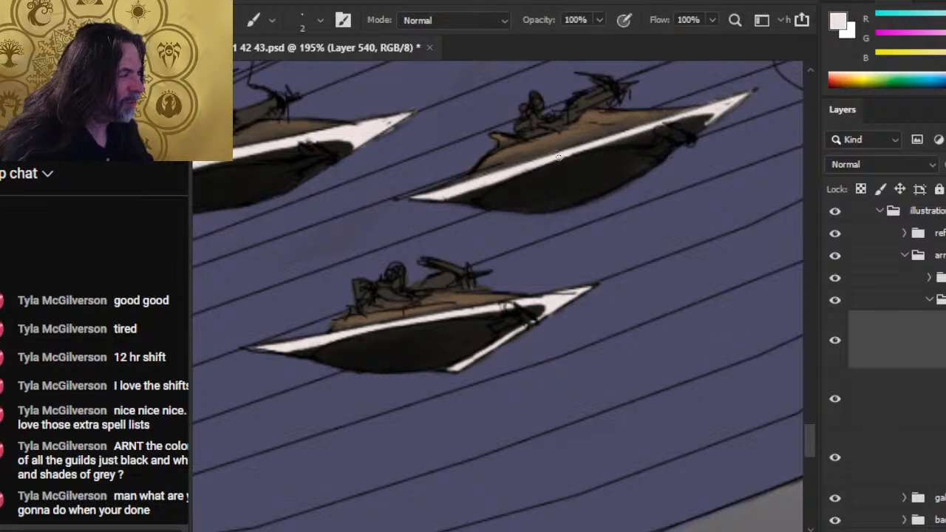
key("e")
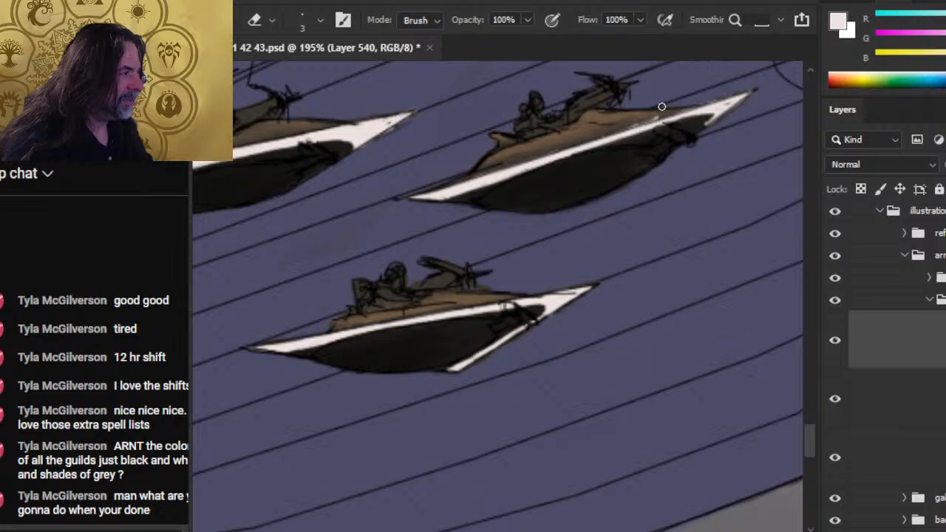
key("b")
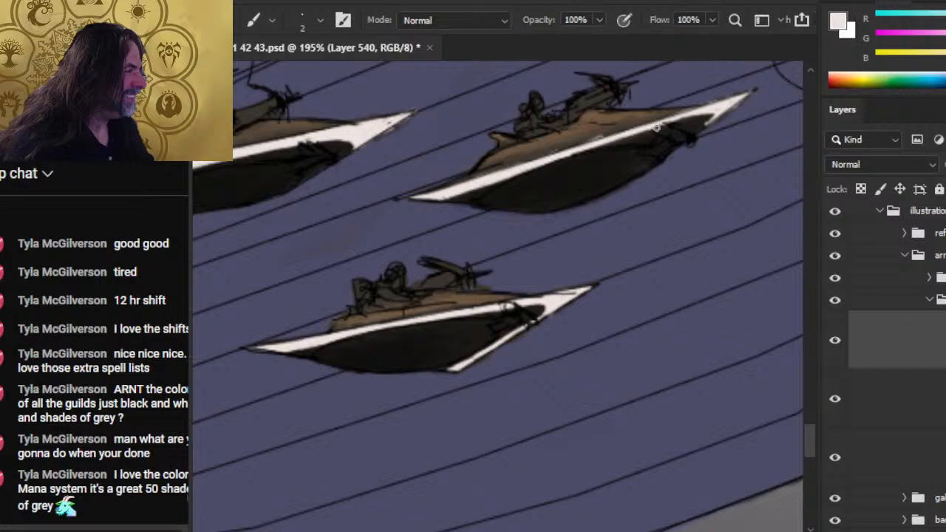
key("e")
key("b")
key("e")
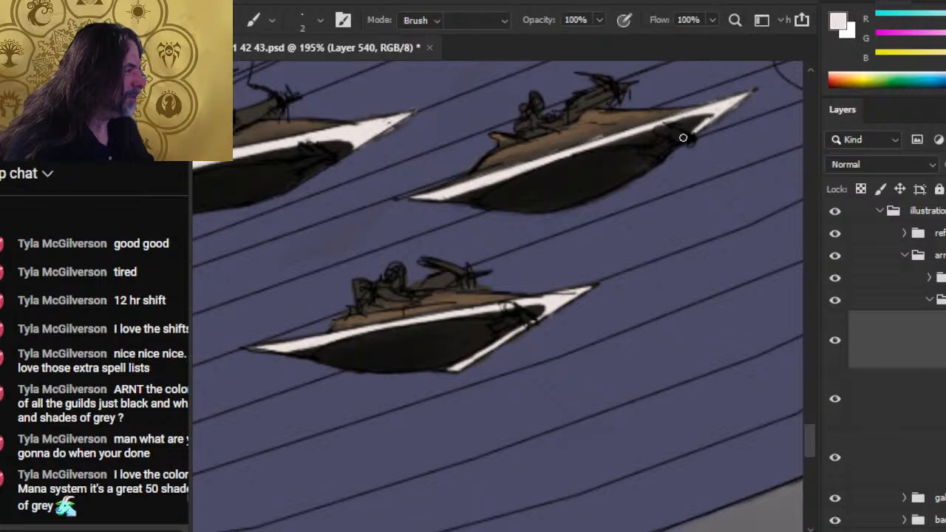
key("e")
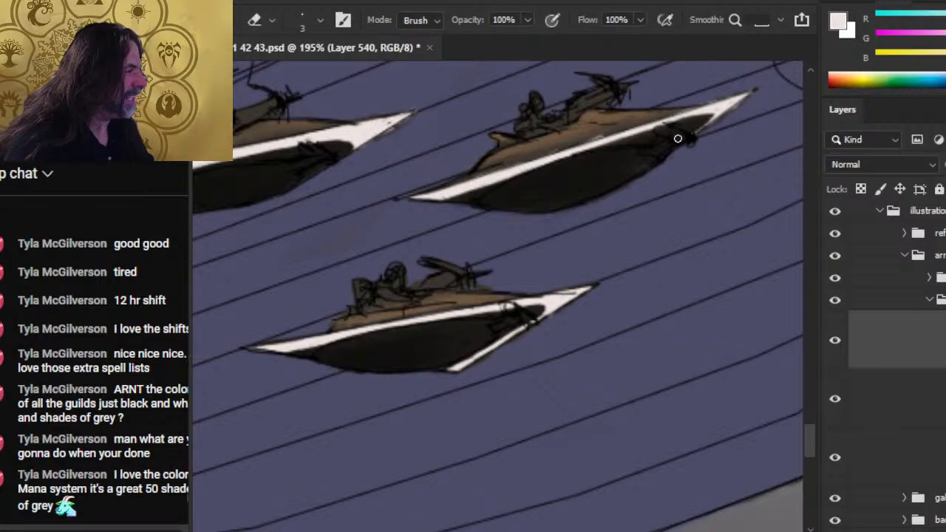
left_click_drag(668, 125, 582, 147)
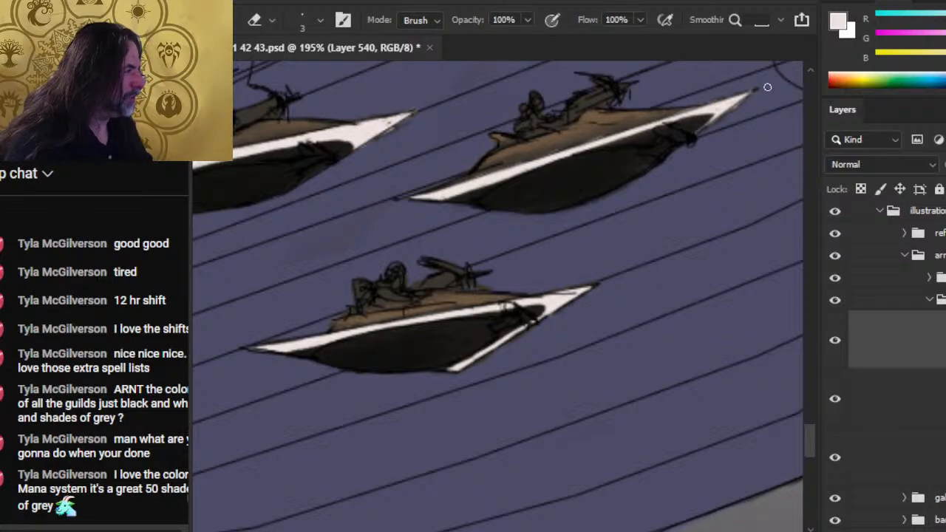
- Paint pale trim from the tail to mid-hull of the rearmost craft in front of the sails, cleaning its edges
key("z")
left_click_drag(695, 394, 645, 392)
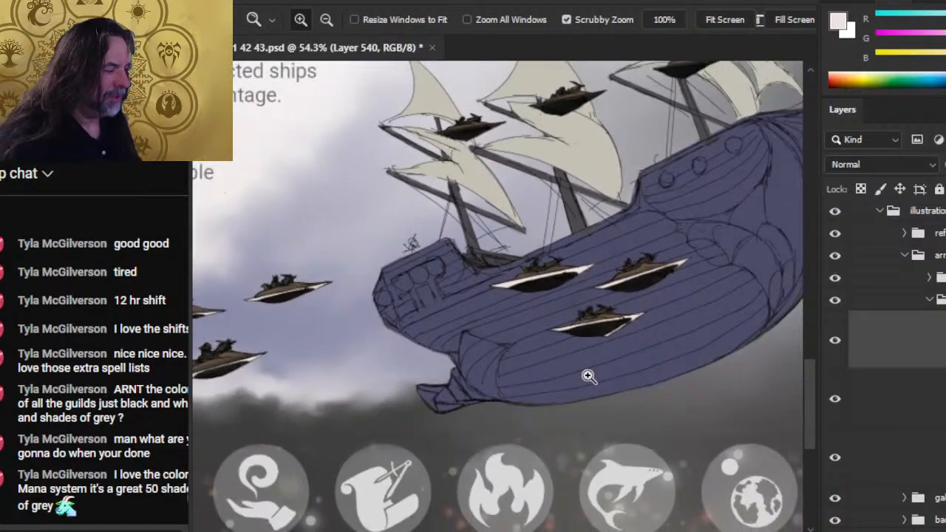
left_click_drag(649, 313, 588, 377)
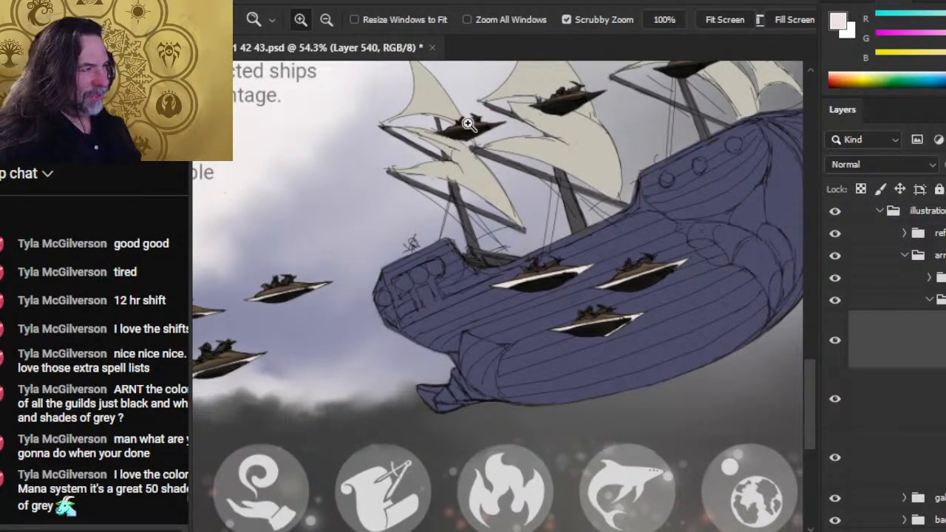
left_click_drag(467, 133, 556, 218)
mouse_move(440, 169)
left_mouse_down()
mouse_move(470, 166)
mouse_move(386, 161)
mouse_move(522, 137)
left_mouse_up()
key("b")
key("e")
key("b")
key("e")
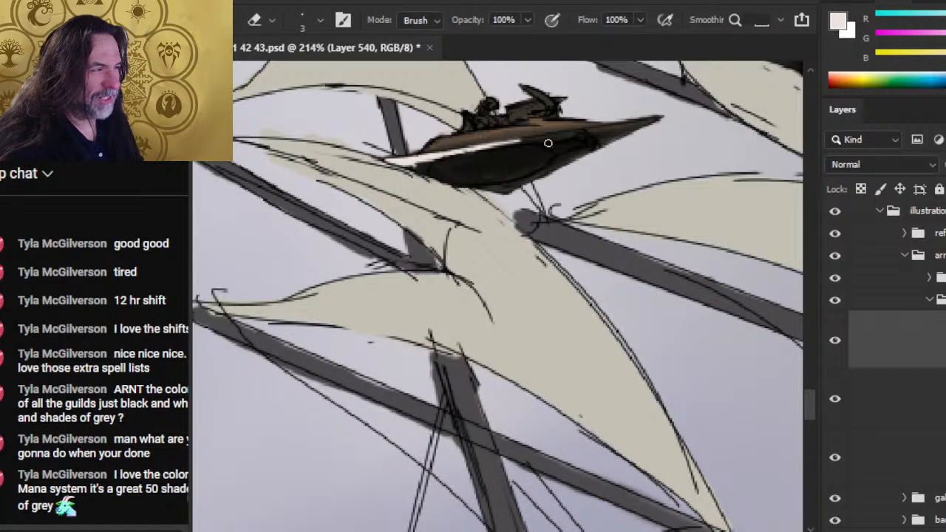
- Extend the rearmost sail-level craft's pale trim from mid-hull to the nose tip and tidy its rear edge
key("b")
mouse_move(490, 147)
left_mouse_down()
mouse_move(624, 124)
mouse_move(513, 147)
mouse_move(609, 132)
left_mouse_up()
key("e")
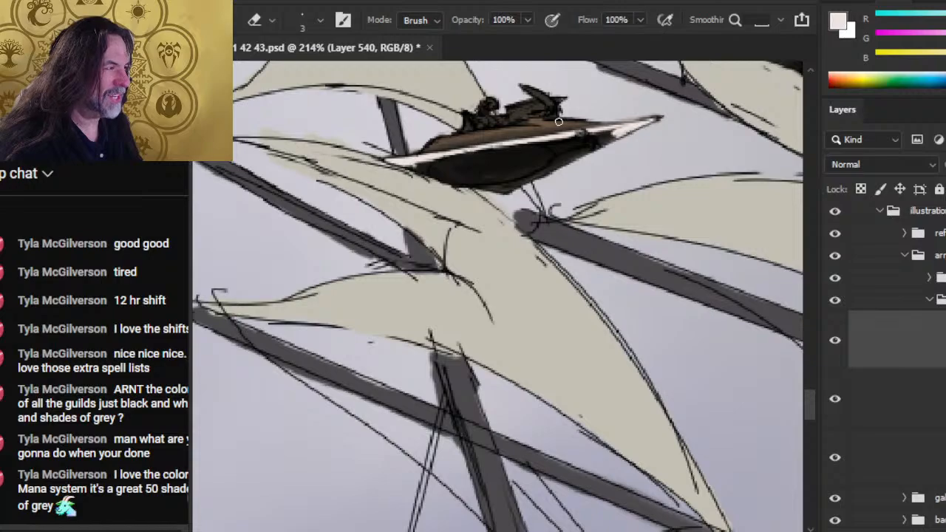
key("b")
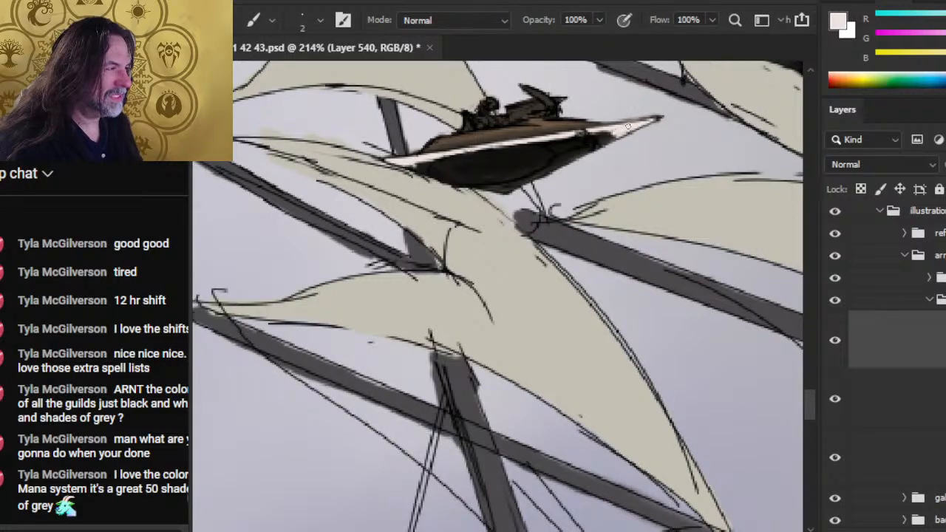
key("e")
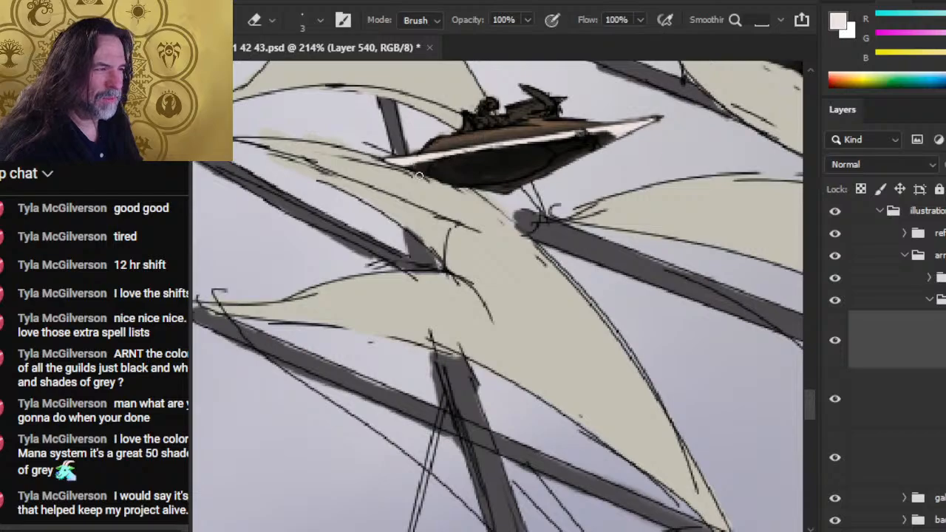
key("b")
mouse_move(436, 157)
left_mouse_down()
mouse_move(408, 166)
mouse_move(473, 156)
mouse_move(428, 164)
mouse_move(471, 156)
mouse_move(447, 168)
left_mouse_up()
key("e")
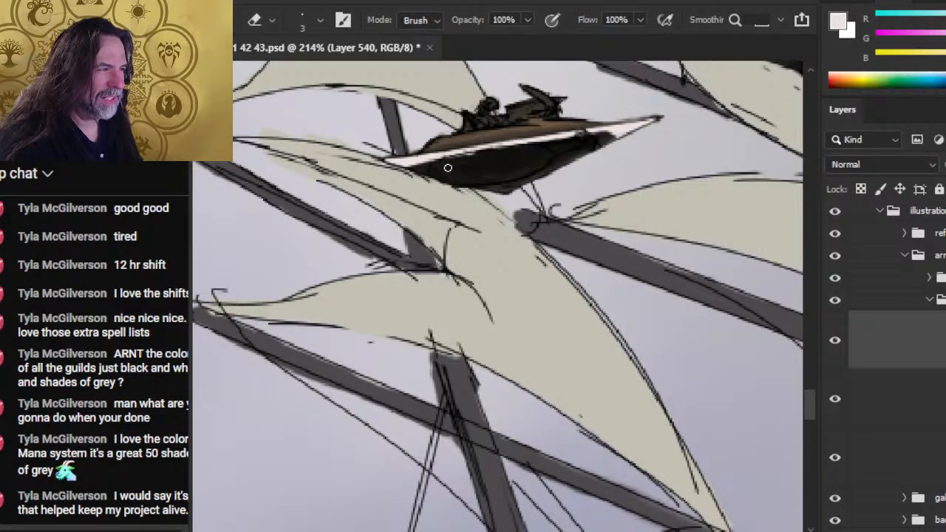
- Paint a thin pale edge from the nose down to the keel of the rearmost sail-level craft and trim it clean
key("b")
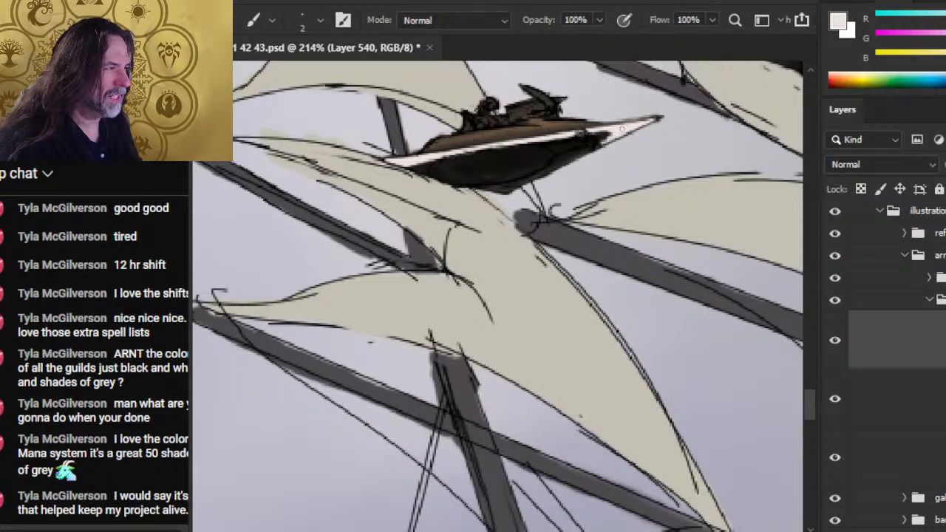
left_click_drag(591, 150, 506, 191)
key("e")
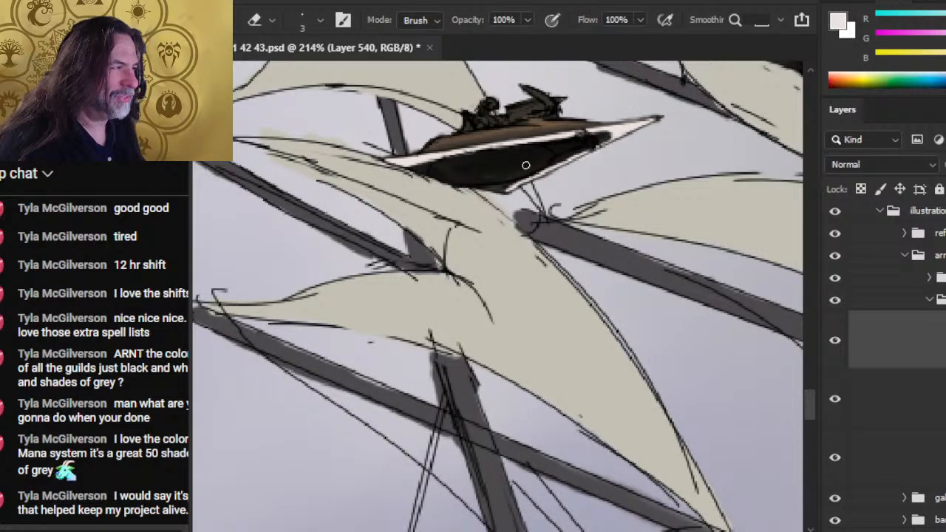
key("b")
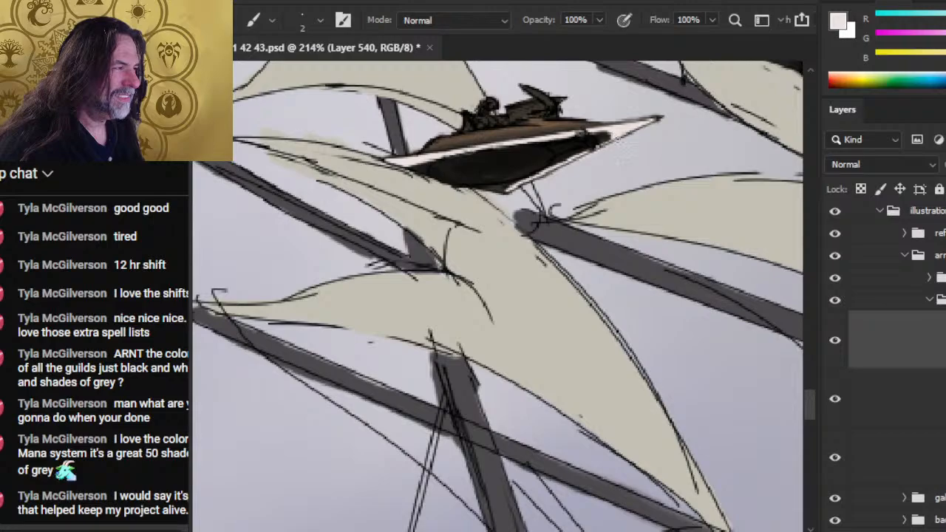
key("e")
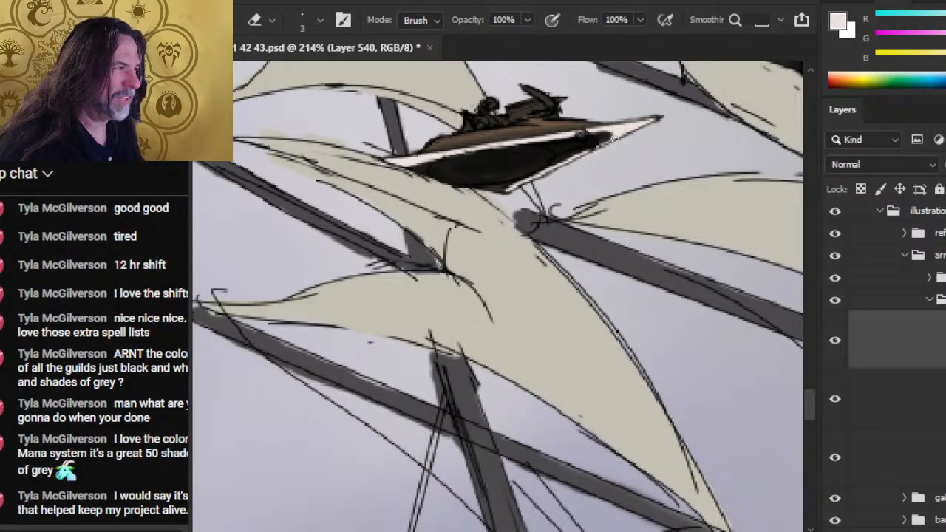
key("b")
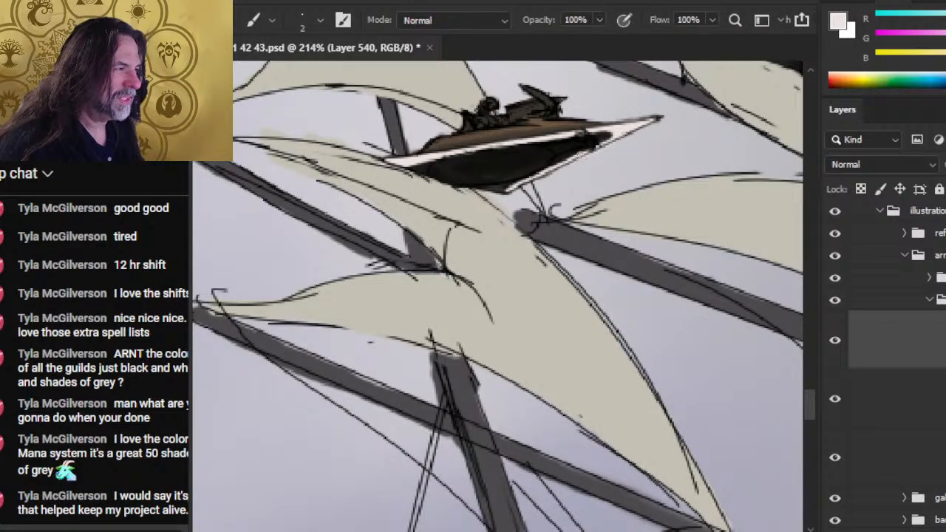
key("e")
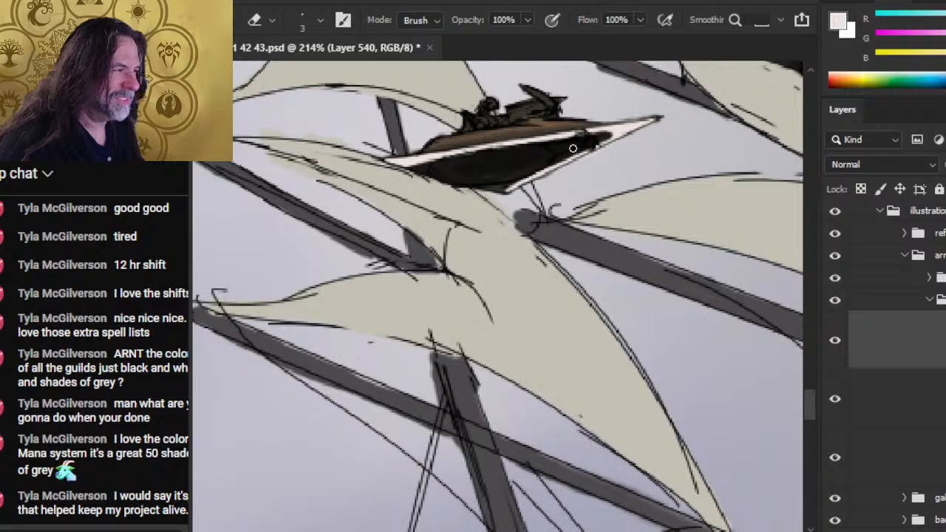
key("b")
key("e")
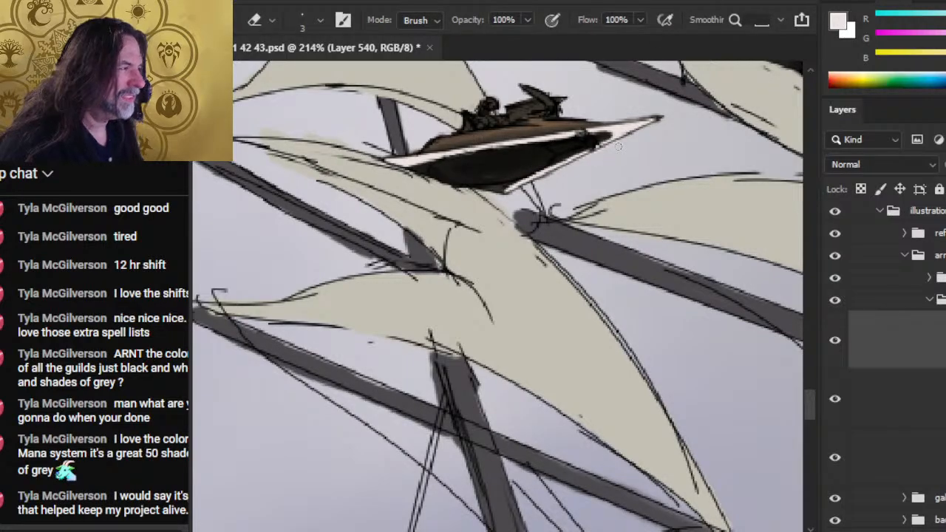
- Start pale trim at the tail of the middle craft in front of the sails and erase the excess
key("z")
left_click_drag(639, 278, 523, 270)
left_click_drag(595, 307, 444, 217)
left_click_drag(553, 181, 411, 298)
mouse_move(386, 192)
left_mouse_down()
mouse_move(418, 198)
mouse_move(449, 303)
left_mouse_up()
key("b")
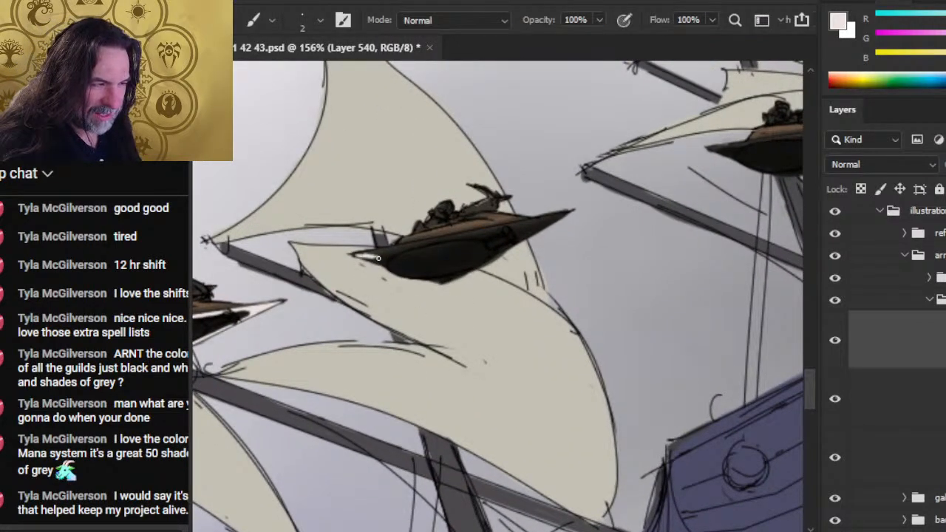
mouse_move(377, 258)
left_mouse_down()
mouse_move(354, 257)
mouse_move(435, 239)
left_mouse_up()
key("e")
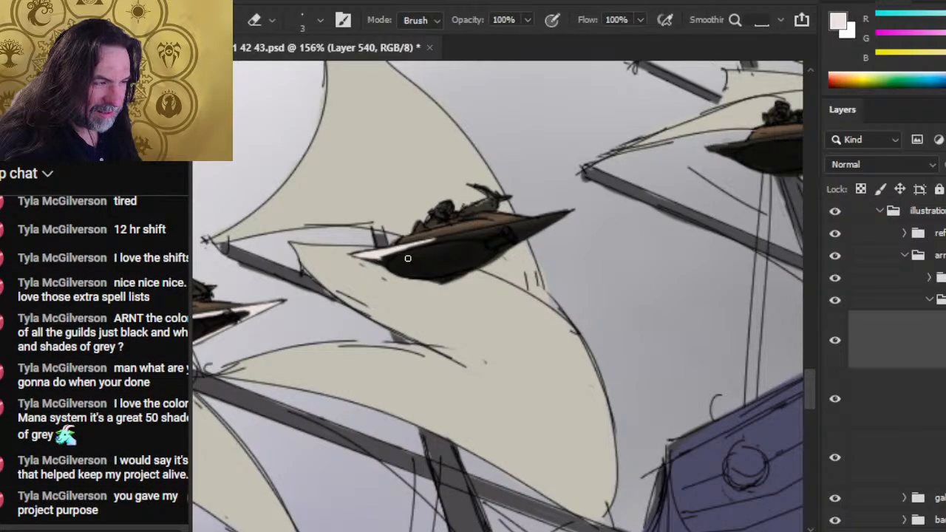
key("b")
key("e")
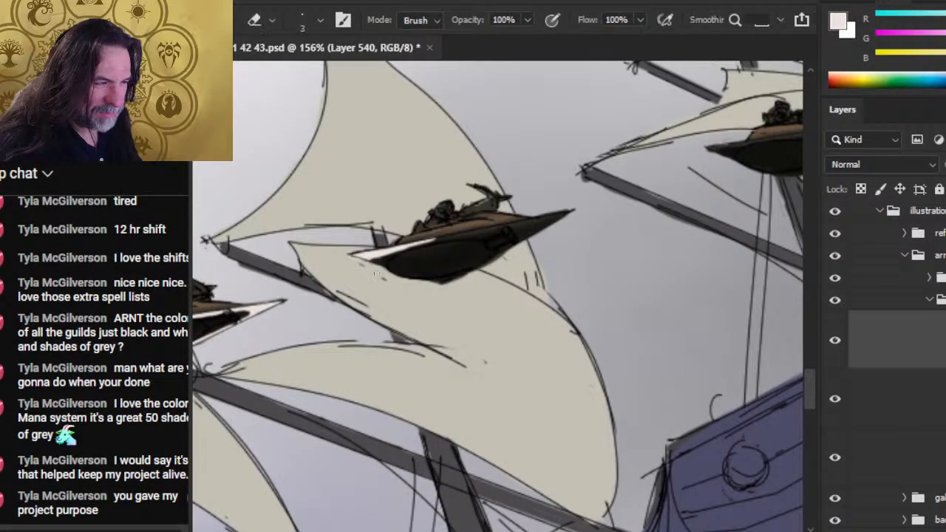
- Extend the middle sail-level craft's pale trim past mid-hull and smooth its lower edge
key("b")
mouse_move(355, 259)
left_mouse_down()
mouse_move(371, 265)
mouse_move(448, 239)
left_mouse_up()
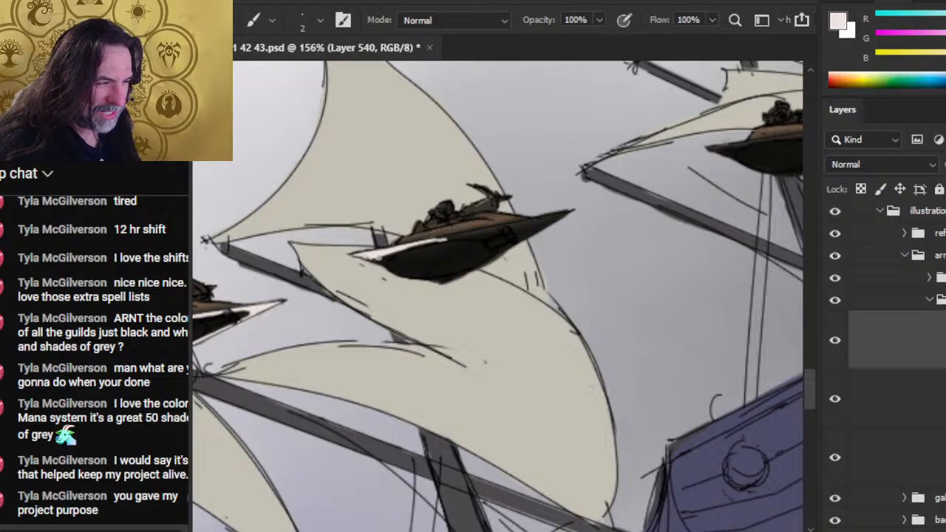
key("e")
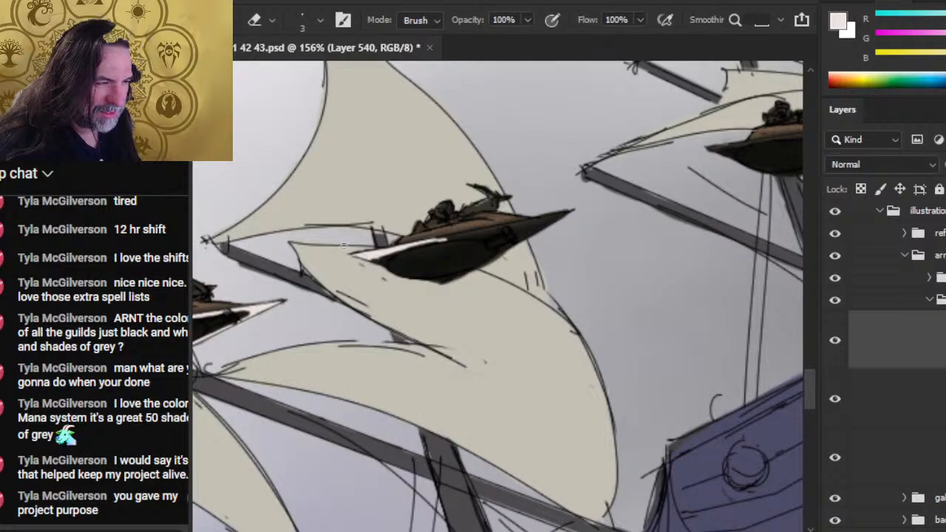
key("b")
left_click_drag(417, 244, 488, 230)
key("e")
key("b")
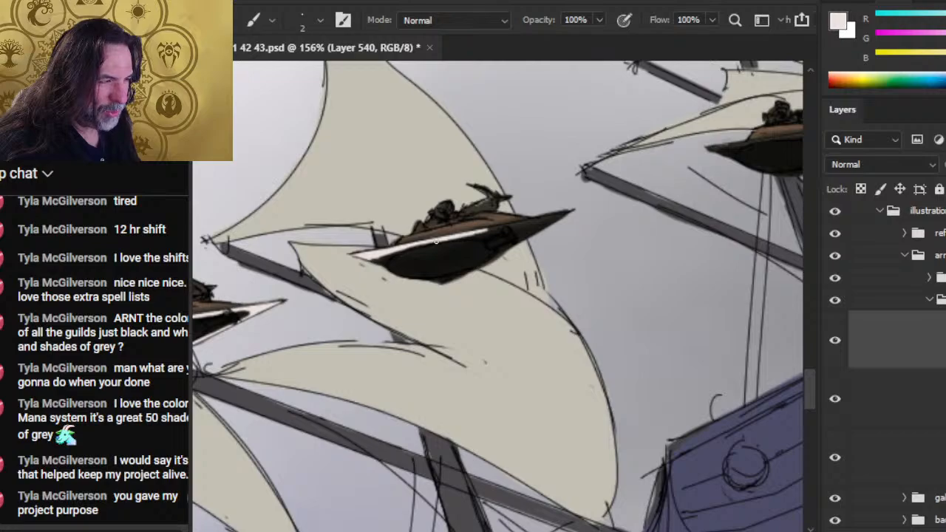
left_click_drag(405, 250, 436, 241)
key("e")
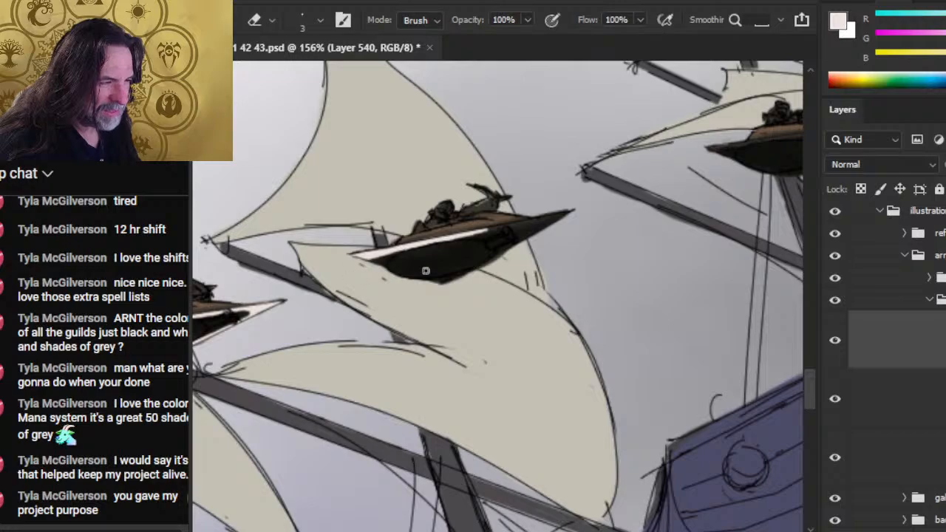
- Carry the middle sail-level craft's pale trim to the nose tip and shape it around the dark hull
key("b")
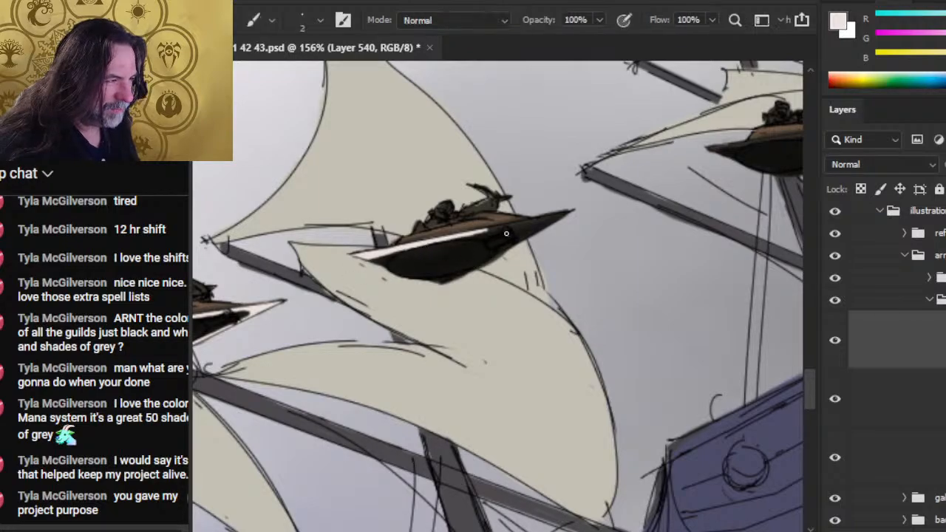
left_click_drag(473, 234, 566, 213)
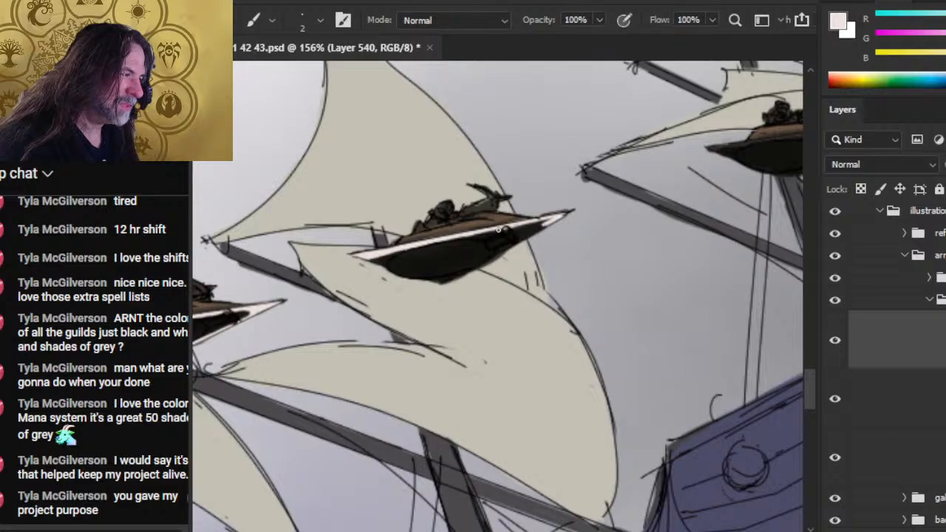
key("e")
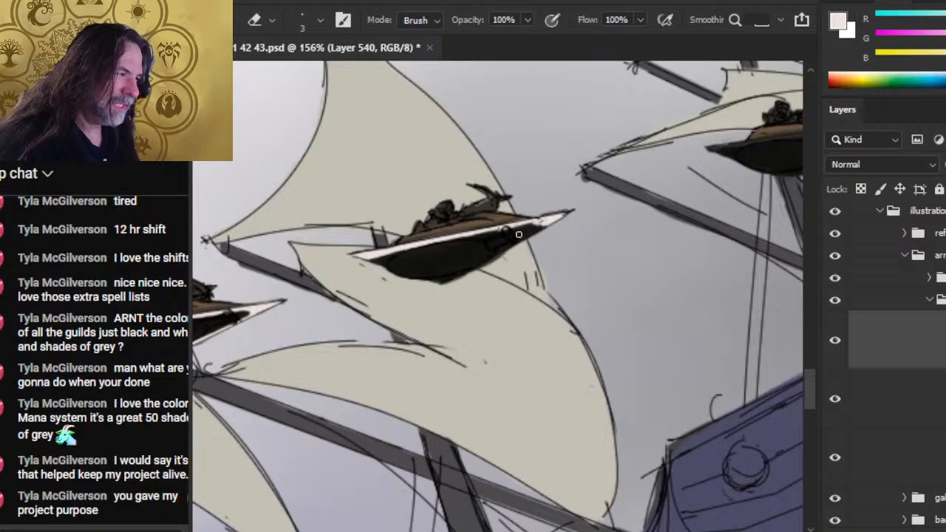
key("b")
mouse_move(519, 229)
left_mouse_down()
mouse_move(549, 221)
mouse_move(516, 238)
mouse_move(540, 222)
mouse_move(530, 233)
left_mouse_up()
key("e")
- Touch up the keel of the middle sail-level craft with a small pale accent and erase the excess
key("b")
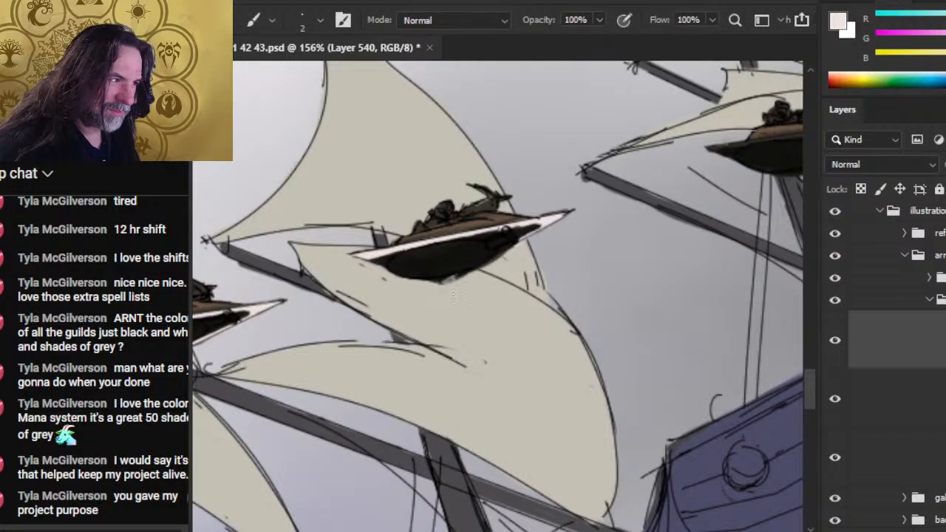
key("e")
key("b")
mouse_move(439, 279)
left_mouse_down()
mouse_move(467, 273)
mouse_move(442, 281)
left_mouse_up()
key("e")
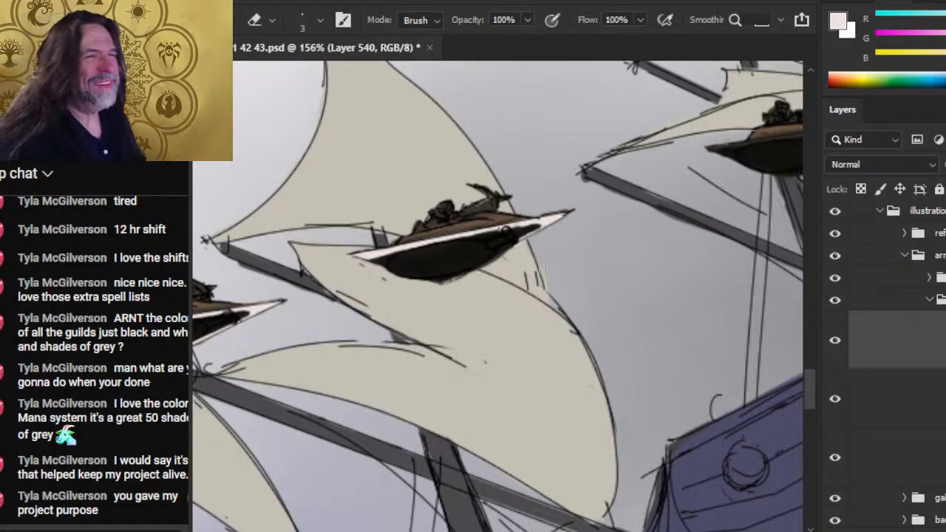
- Refine the pale nose blade of the middle sail-level craft and clean up its edges
key("b")
key("e")
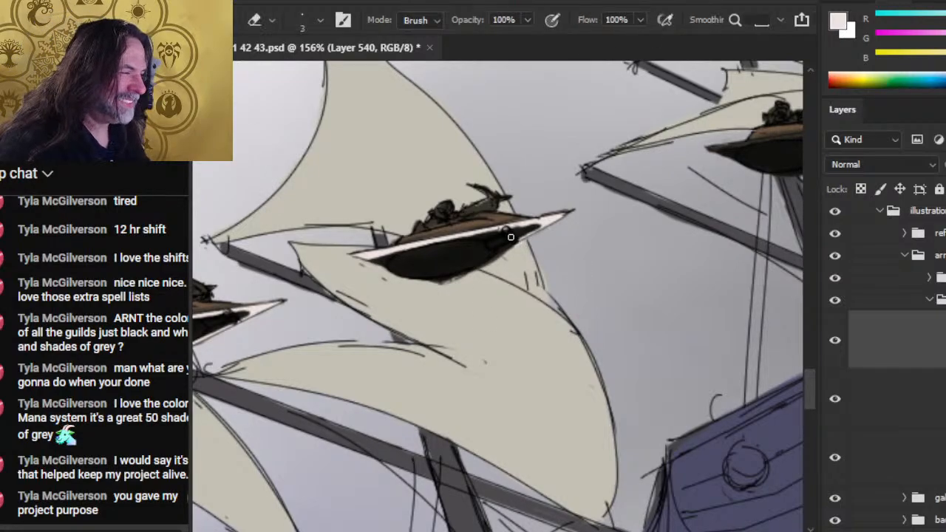
key("b")
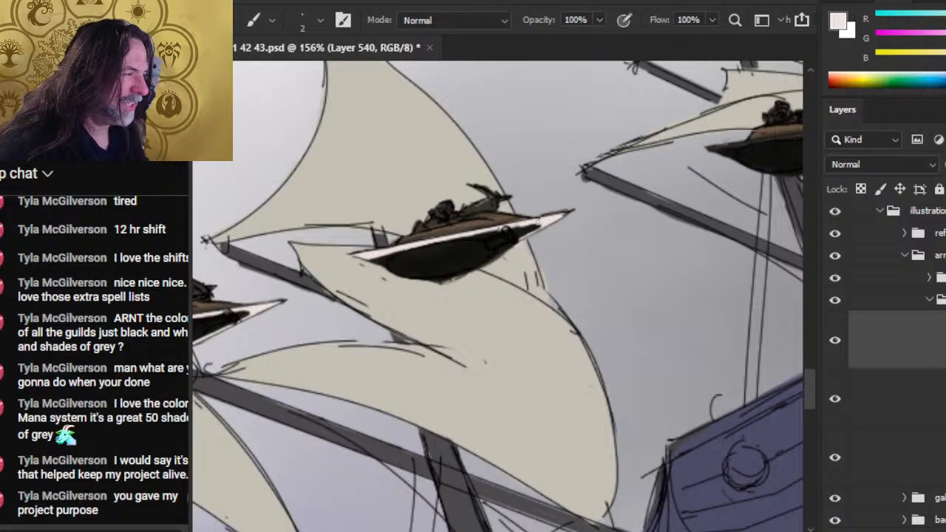
key("e")
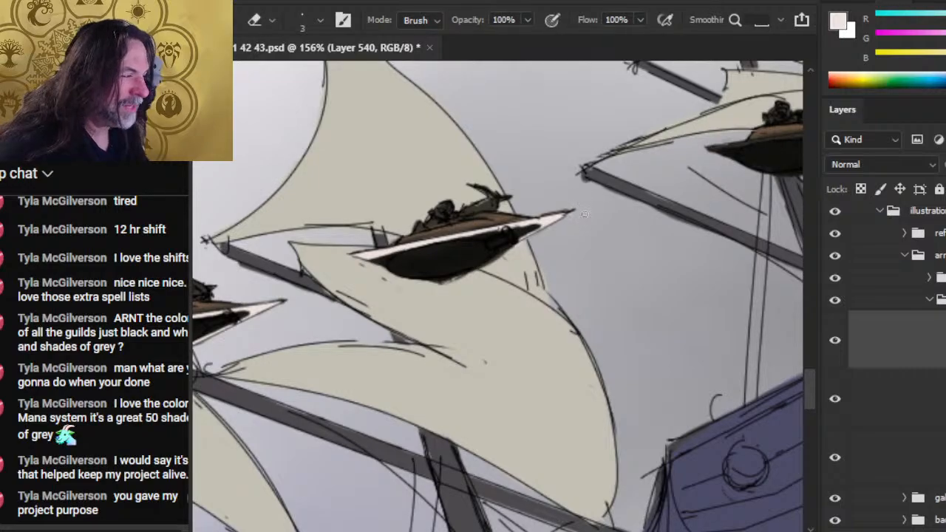
- Retouch where the middle sail-level craft's pale nose blade meets the dark hull, alternating small pale strokes with erasing
key("b")
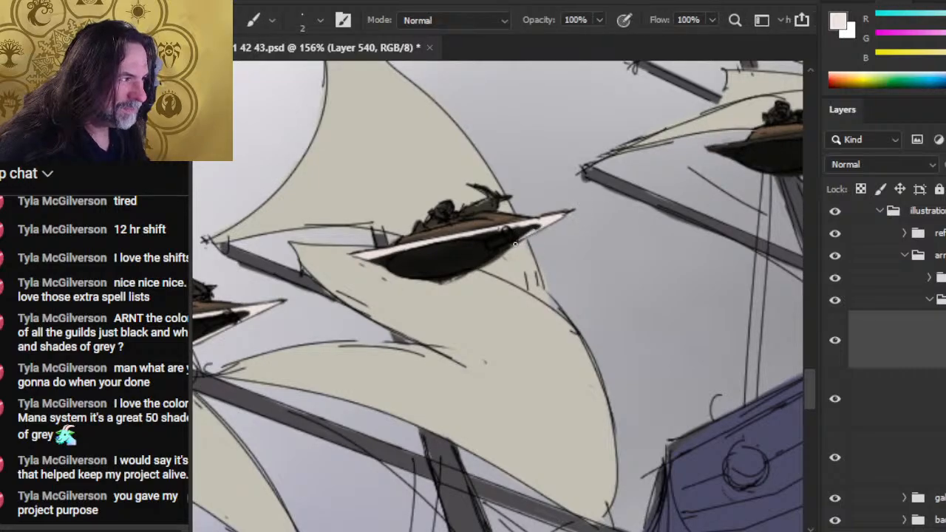
key("e")
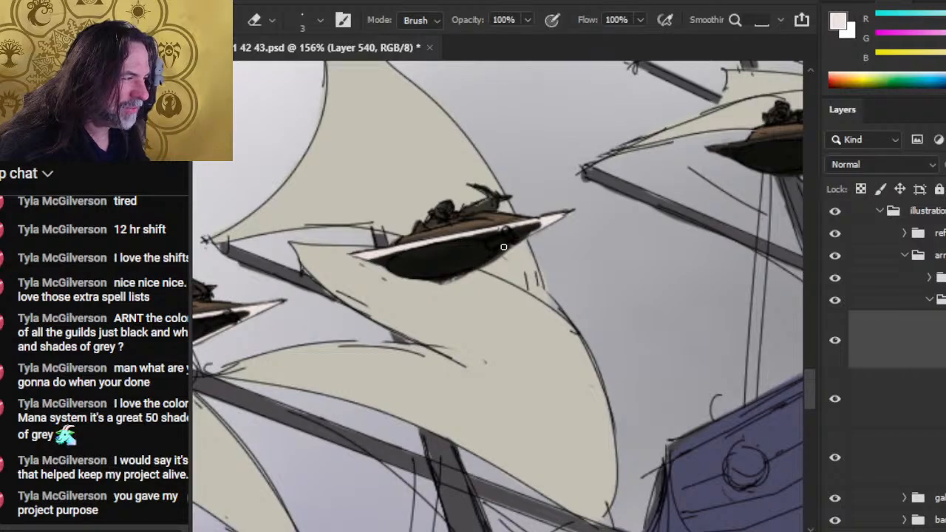
key("b")
key("e")
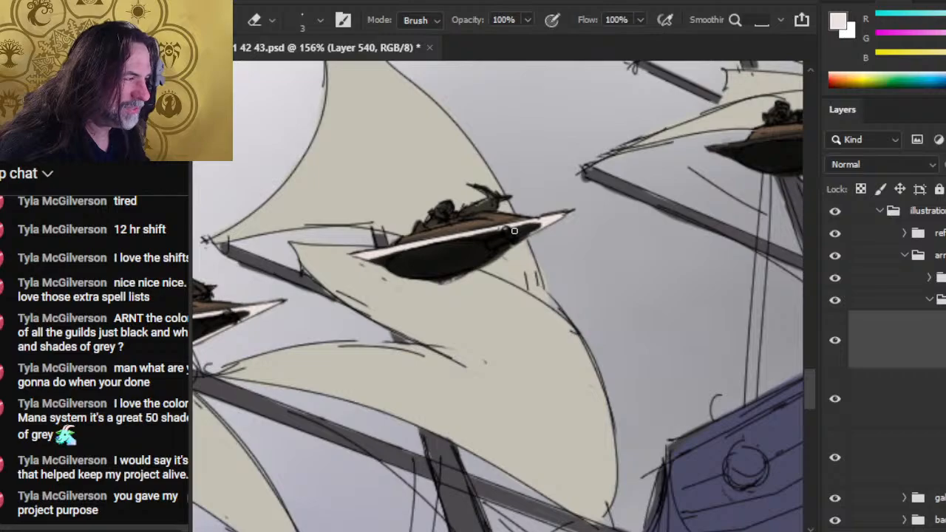
key("b")
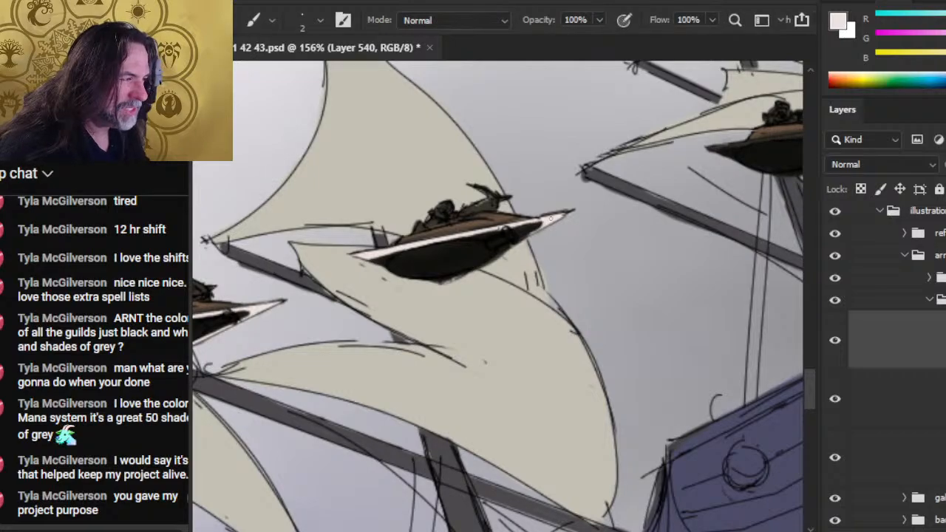
key("e")
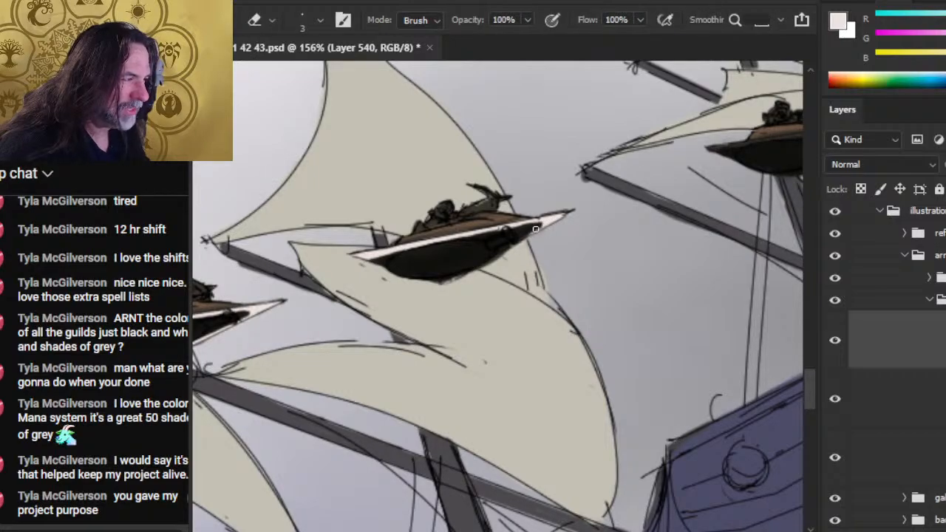
key("b")
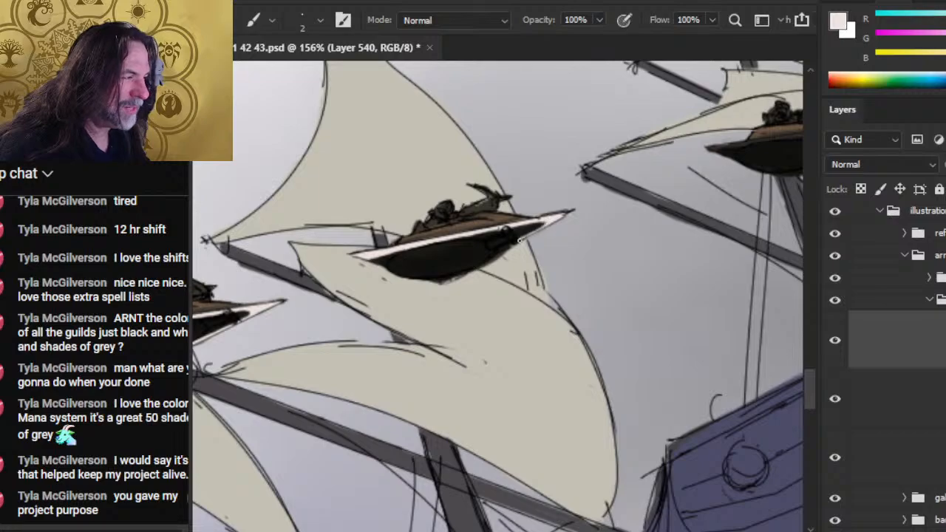
key("e")
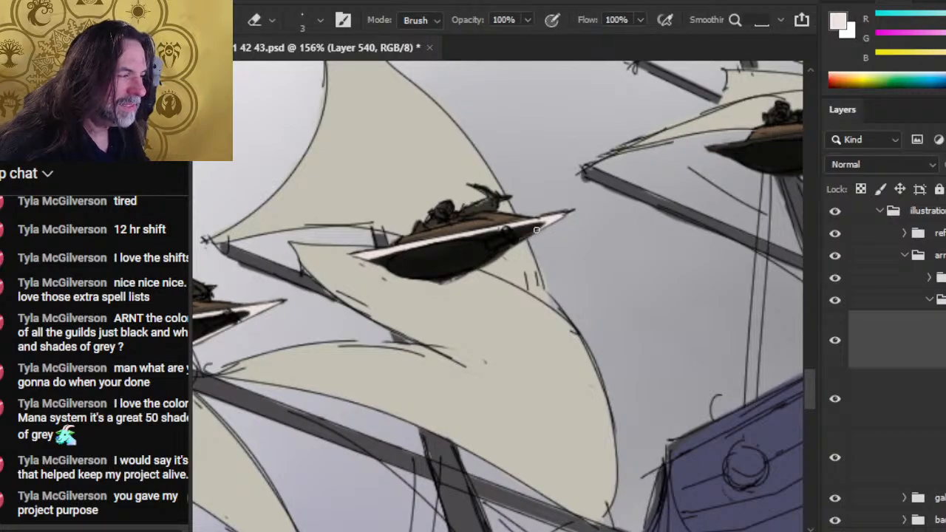
key("b")
key("e")
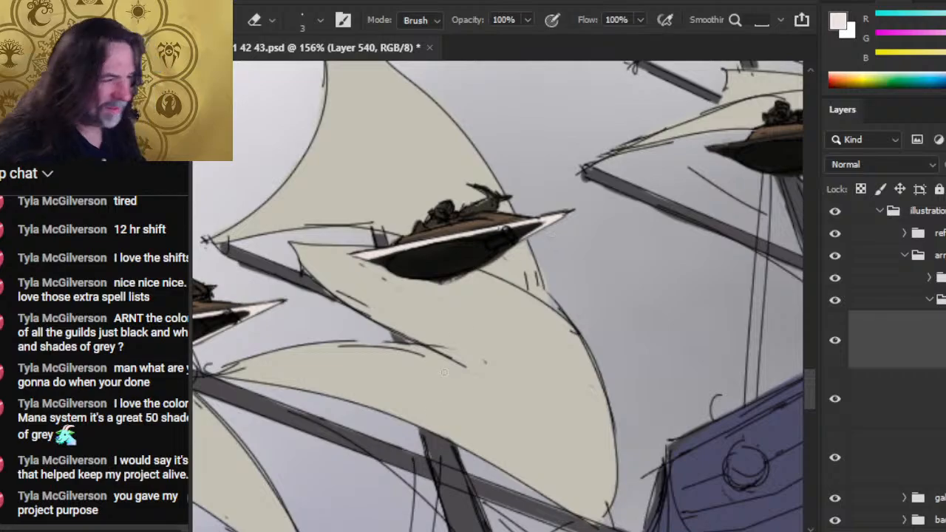
- Paint pale trim from the tail toward mid-hull on the sail-level craft nearest the galleon's bow
key("z")
left_click_drag(555, 364, 481, 356)
left_click_drag(604, 400, 419, 357)
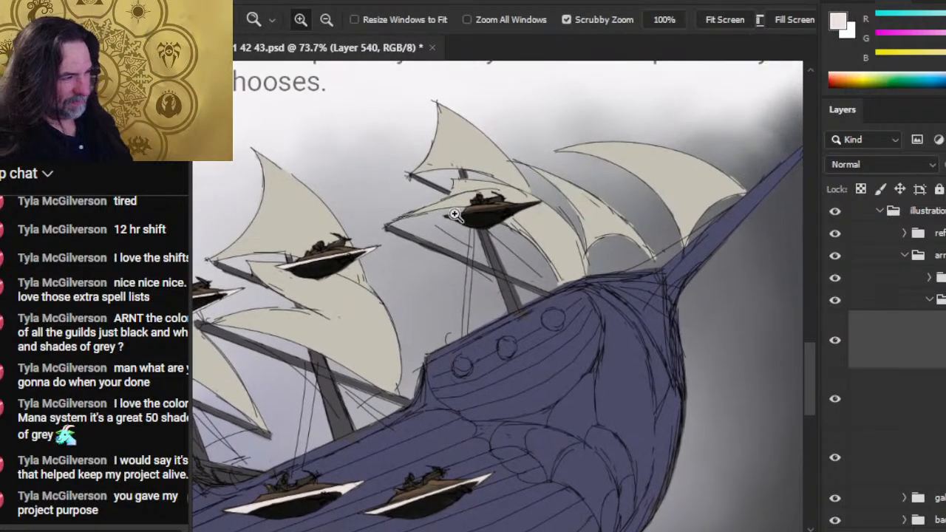
mouse_move(452, 214)
left_mouse_down()
mouse_move(495, 215)
mouse_move(426, 226)
mouse_move(435, 233)
mouse_move(544, 209)
left_mouse_up()
key("z")
key("e")
key("b")
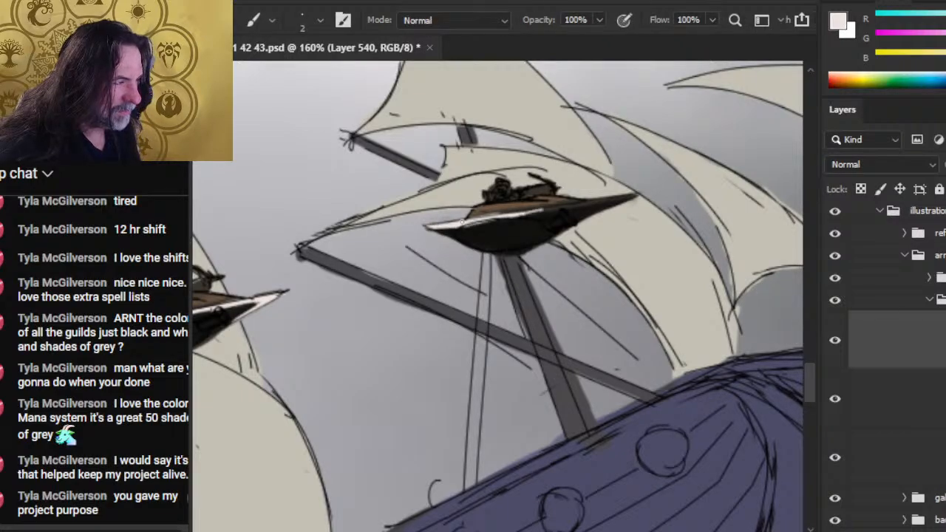
left_click_drag(484, 221, 547, 209)
- Thin the bow-side sail-level craft's pale trim and extend it into a pointed blade at the nose tip
key("e")
left_click_drag(461, 228, 637, 195)
key("b")
mouse_move(582, 216)
left_mouse_down()
mouse_move(611, 203)
mouse_move(589, 212)
left_mouse_up()
key("e")
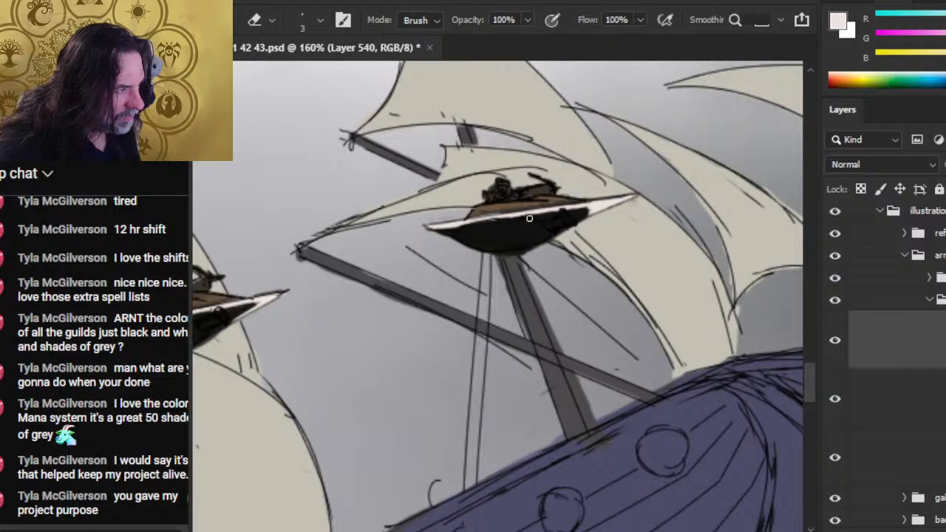
- Shape the underside of the bow-side sail-level craft's pale nose blade around the dark hull
key("b")
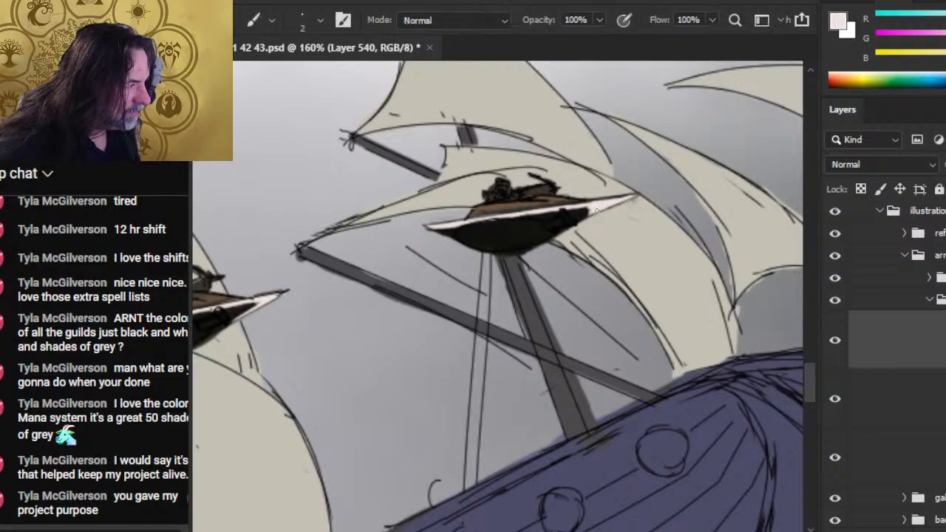
key("e")
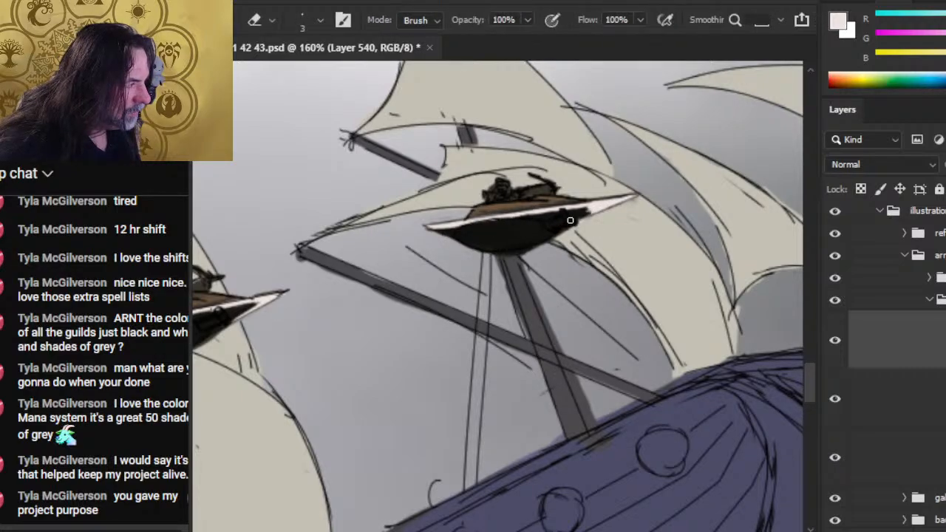
key("b")
key("e")
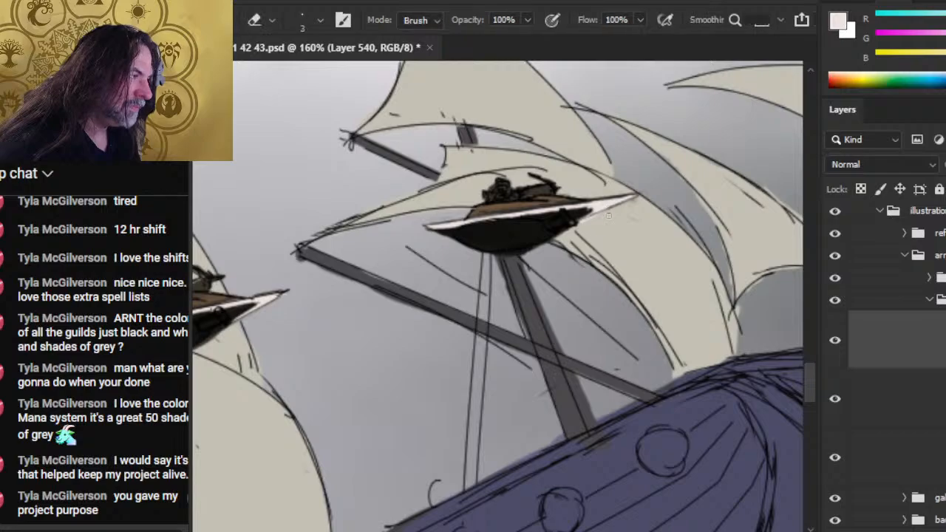
key("b")
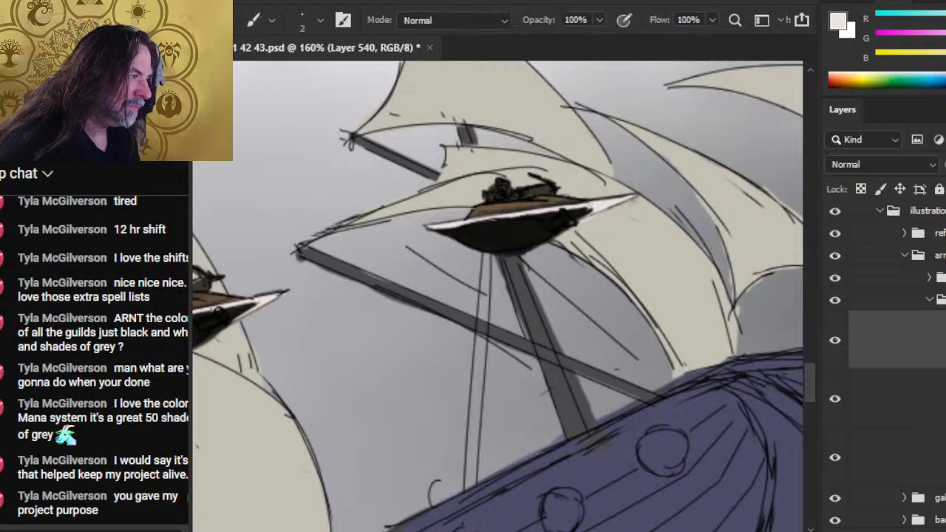
key("e")
- Fill in the bow-side sail-level craft's pale nose blade and erase stray paint along its inner edge
key("b")
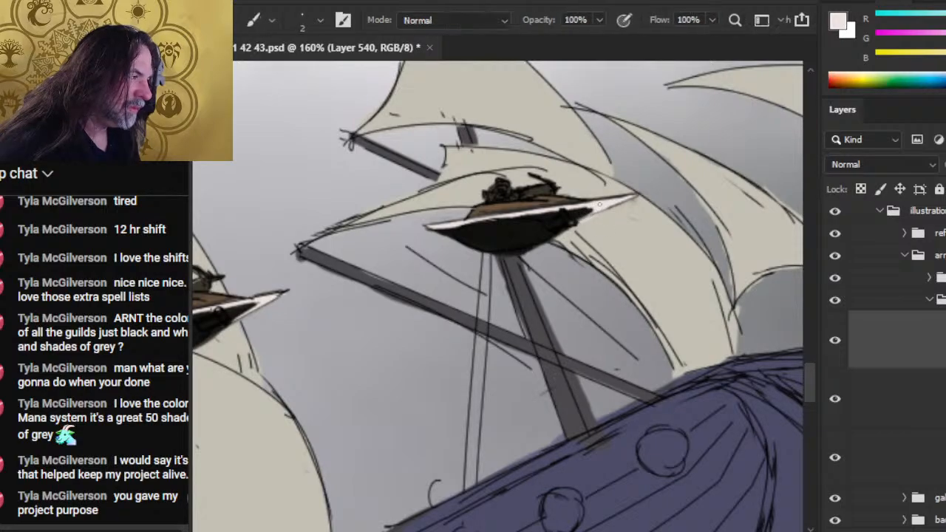
key("e")
key("b")
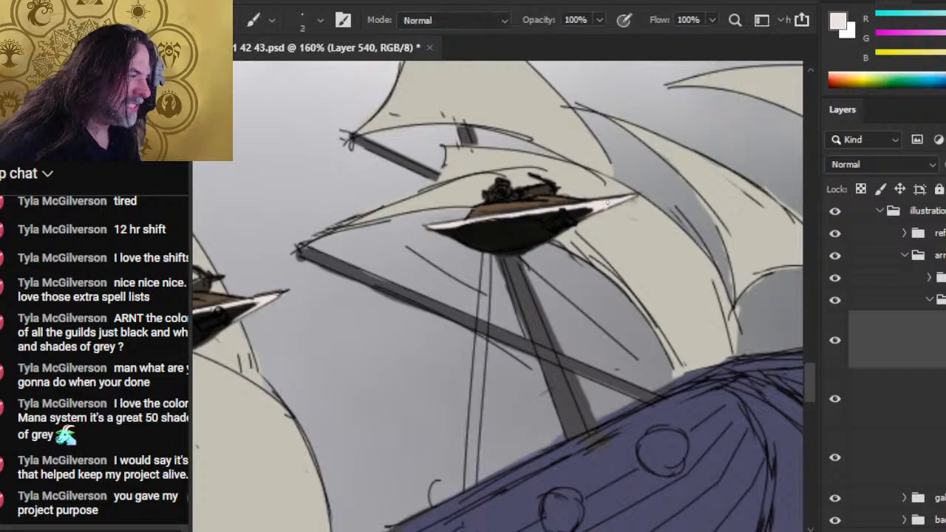
key("e")
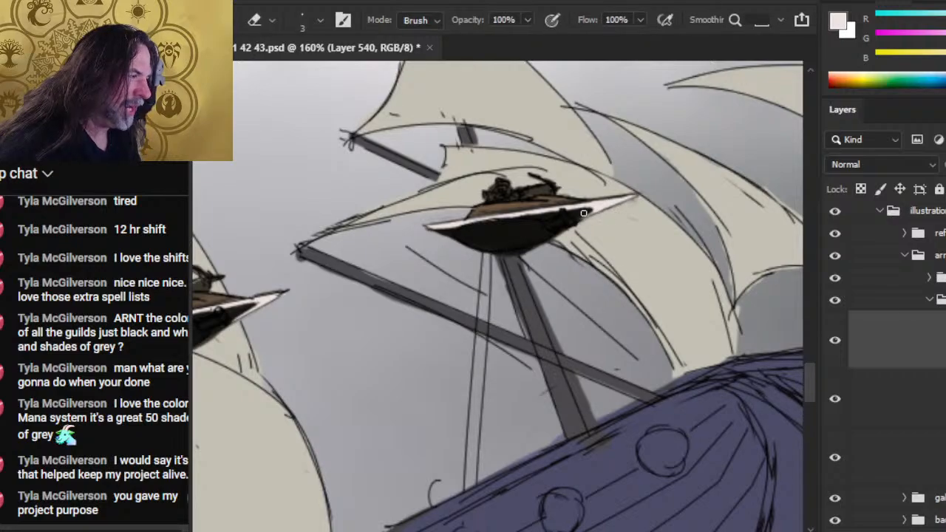
key("b")
key("e")
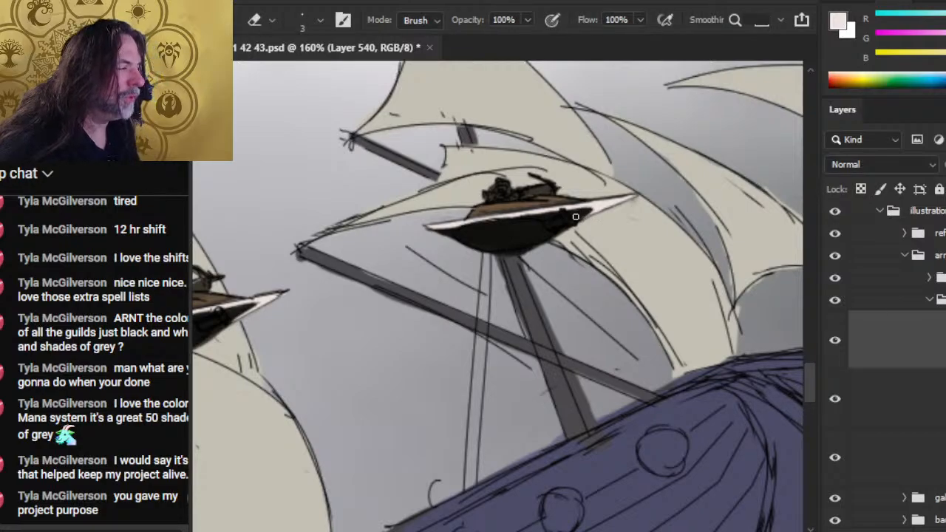
key("b")
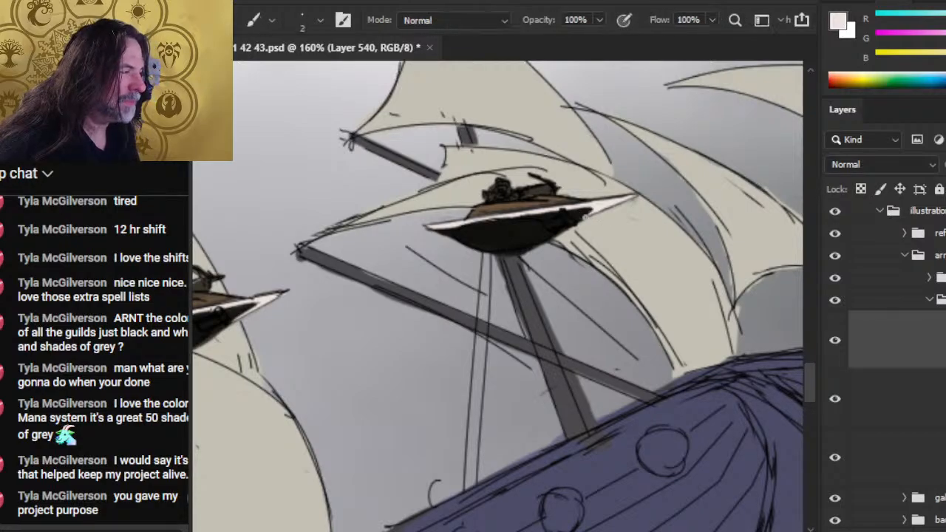
key("e")
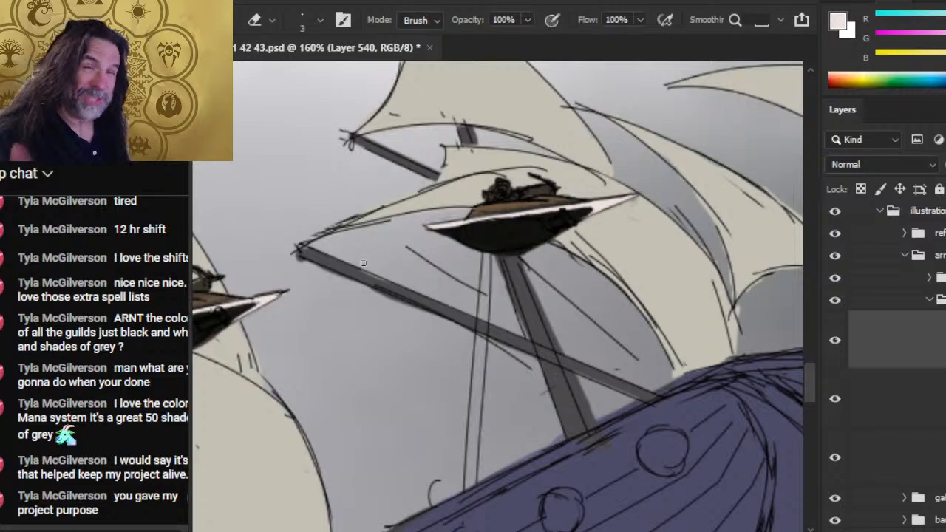
- Examine the pale blade trim on all the squadron craft across the whole galleon illustration
key("z")
left_click_drag(643, 376, 566, 328)
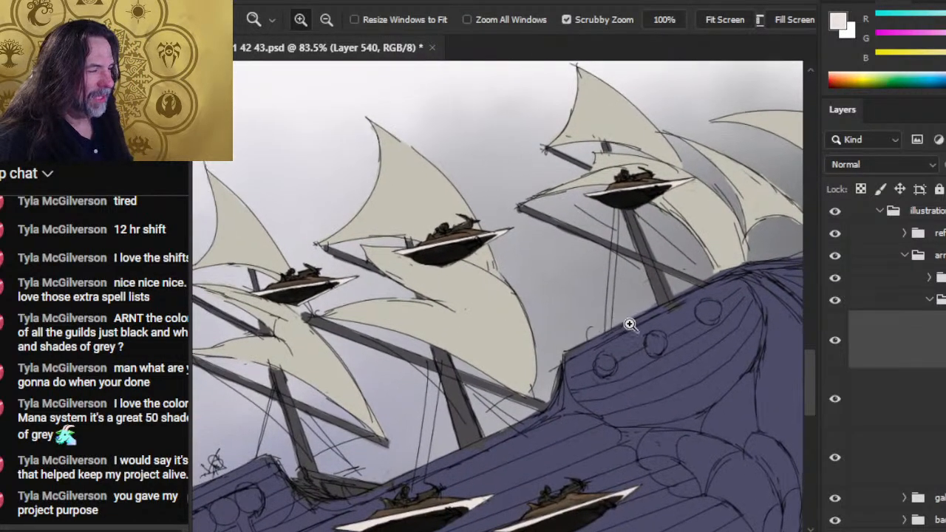
left_click_drag(629, 324, 589, 360)
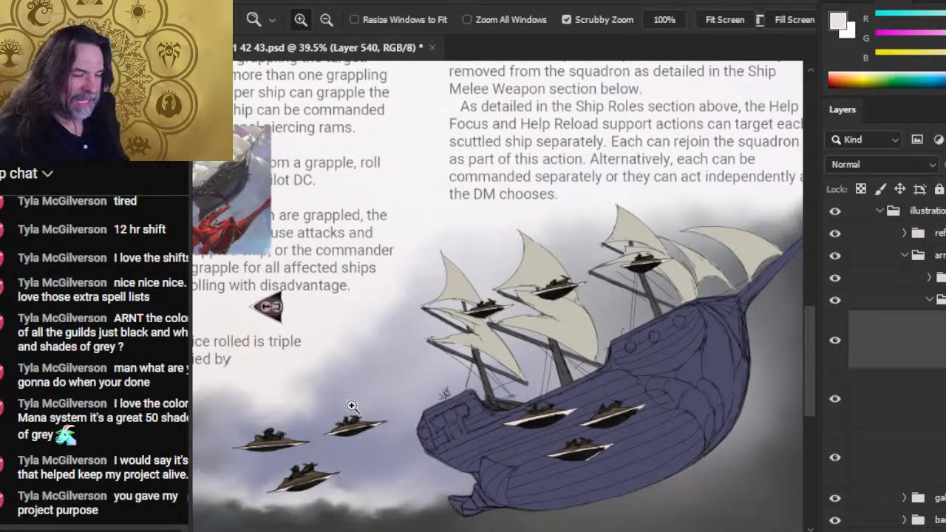
left_click_drag(568, 377, 504, 342)
left_click_drag(461, 406, 506, 436)
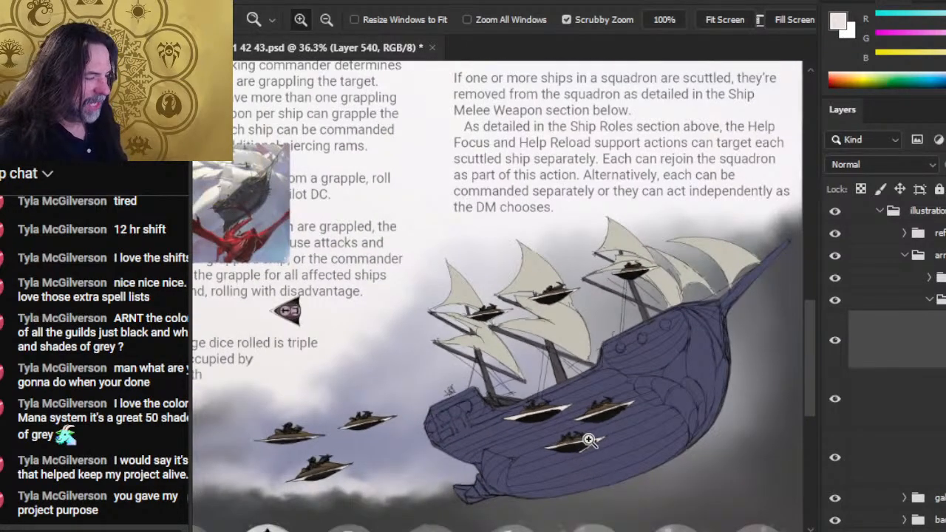
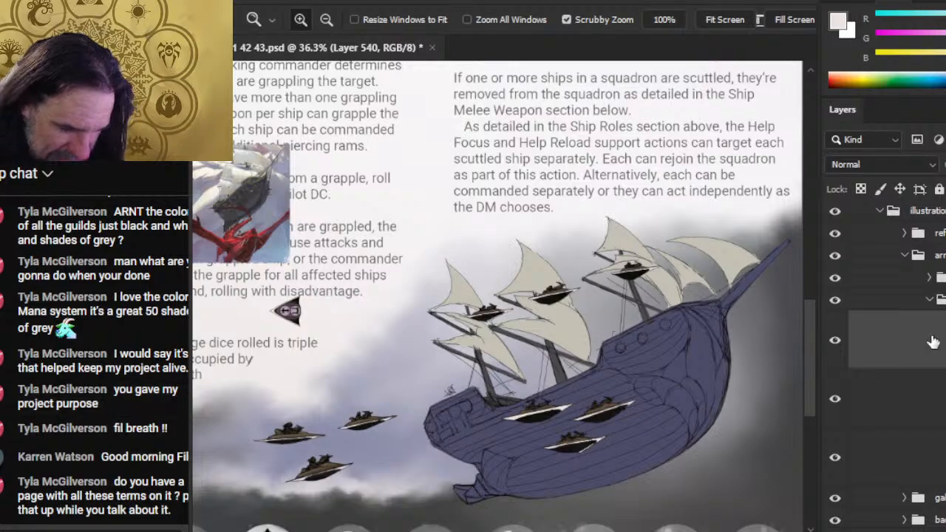
- Switch to the Word manuscript and enlarge the multi-page overview around the Ship Roles page
key("alt+Tab")
left_click(723, 133)
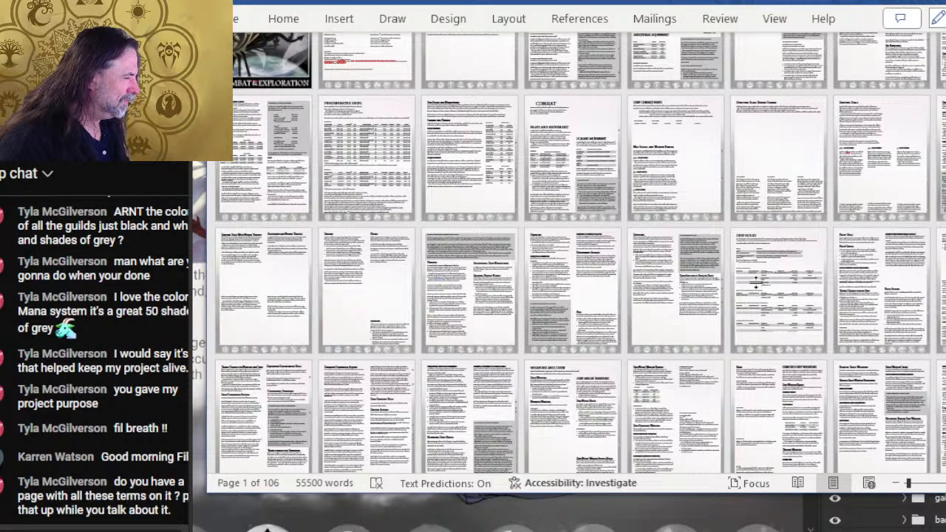
key("alt+Tab")
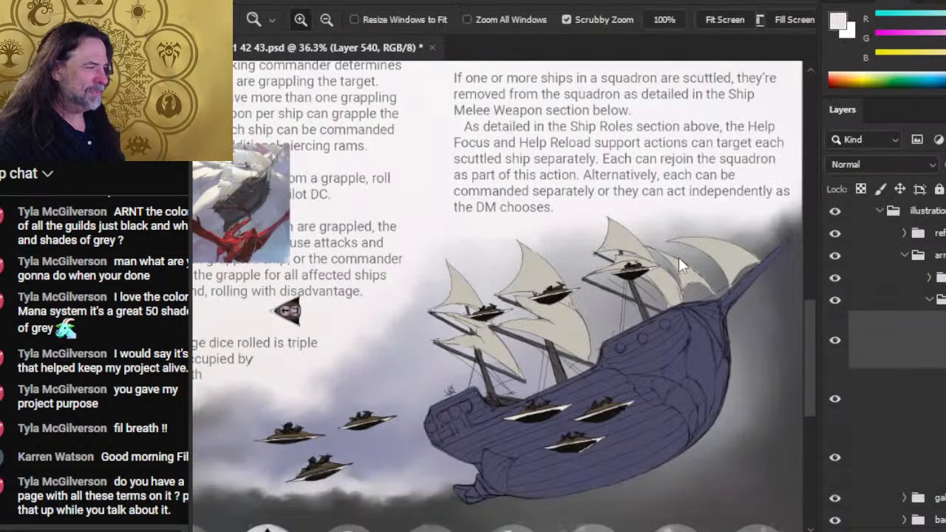
key("alt+Tab")
left_click(762, 289)
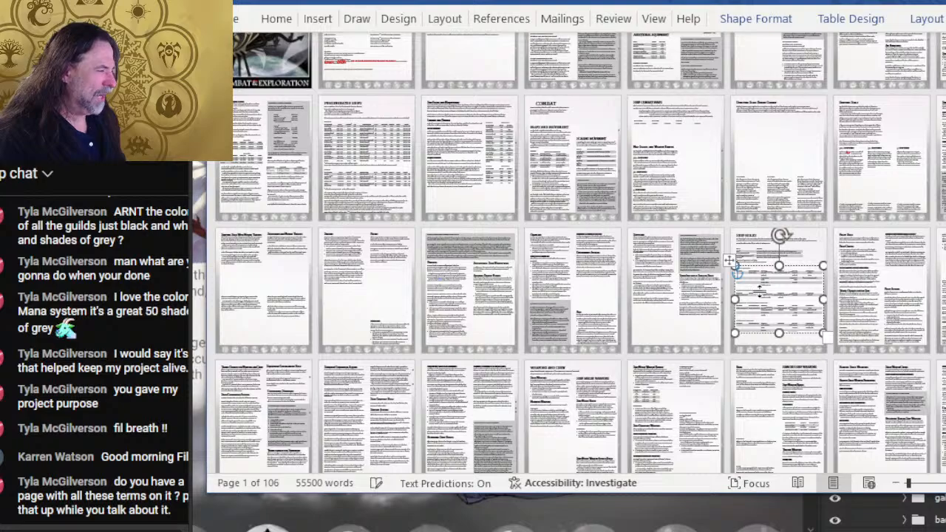
scroll(691, 268, "up", 3, "ctrl")
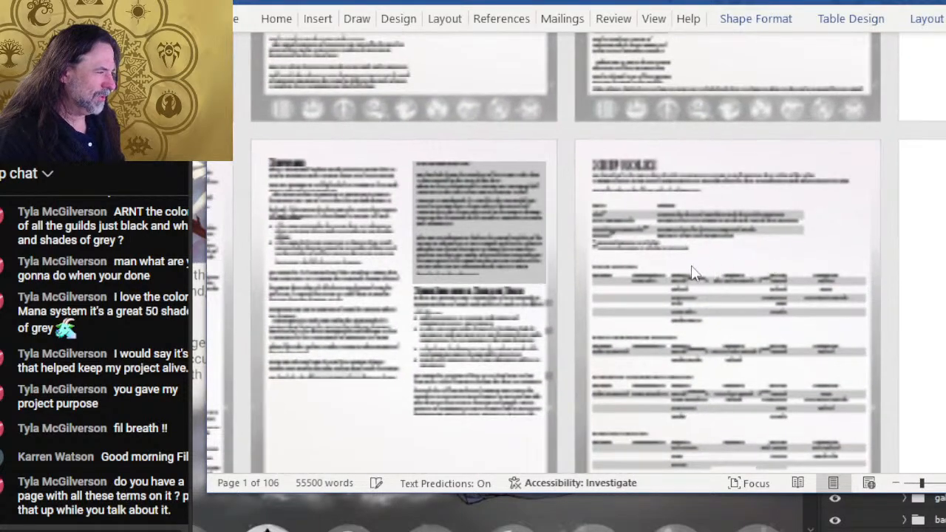
scroll(744, 281, "up", 3, "ctrl")
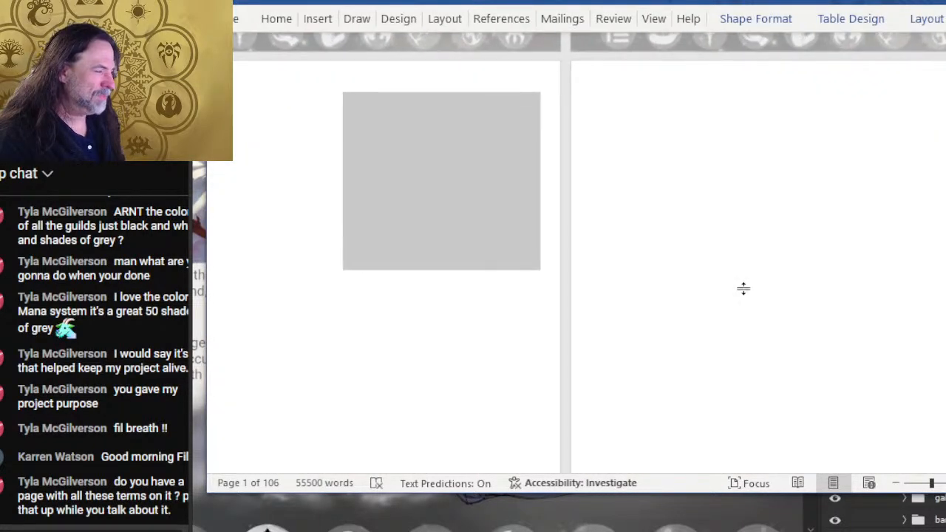
- Examine the Pilot Actions text and the pilot, commander and support options tables on the Ship Roles page
scroll(606, 274, "down", 10)
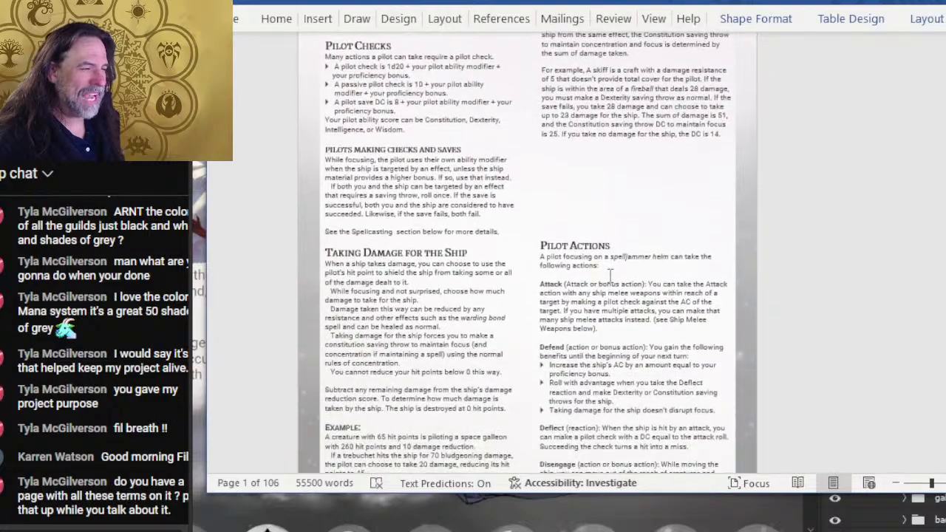
left_click(607, 279)
scroll(591, 259, "down", 5)
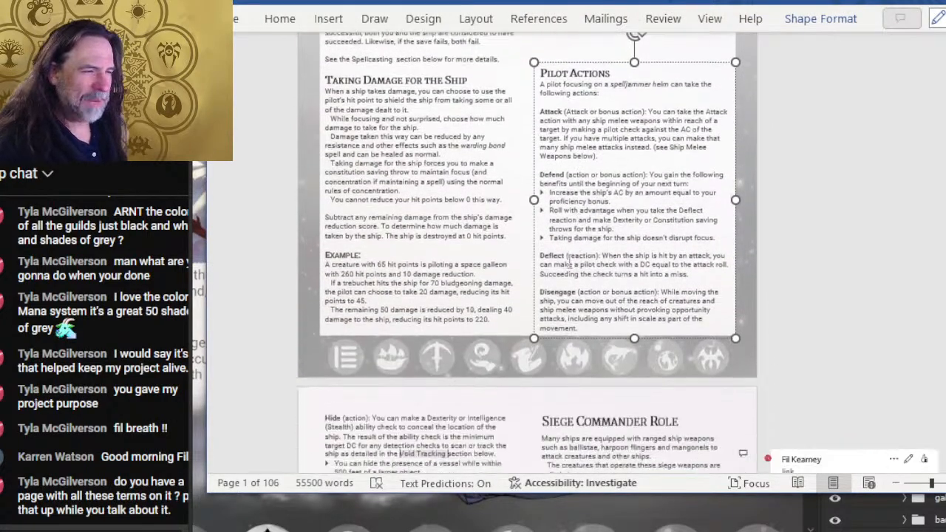
scroll(543, 240, "up", 8)
scroll(458, 178, "up", 8)
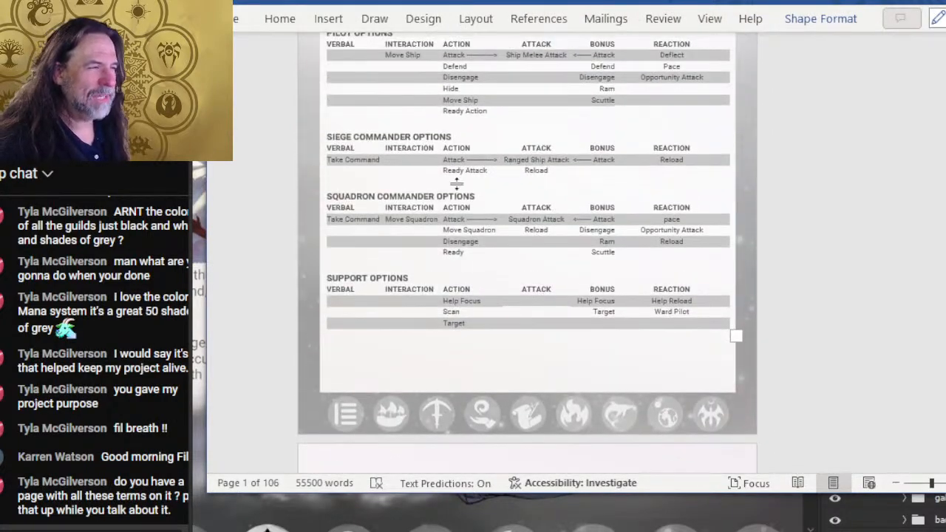
scroll(459, 174, "up", 2, "ctrl")
scroll(405, 203, "up", 4)
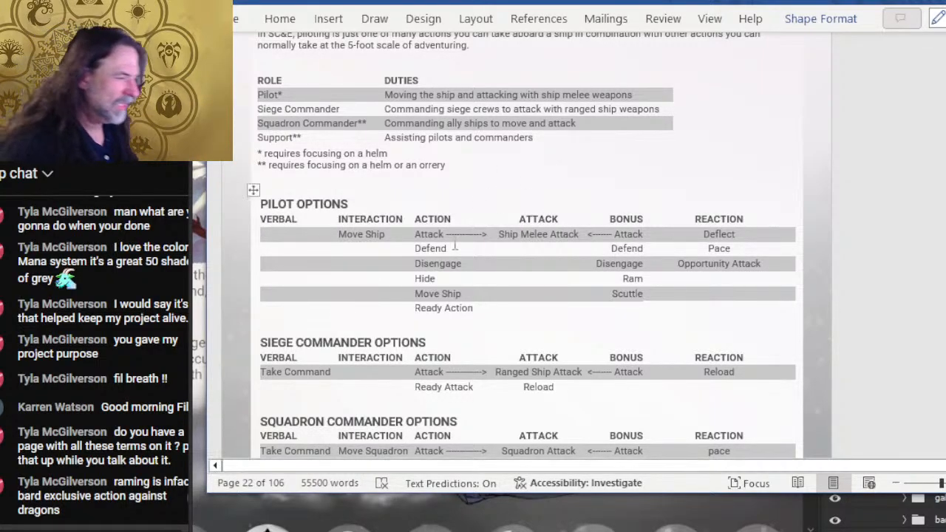
- From the pilot's Scuttle bonus option, look through the role sections down to the ship melee and grappling weapon rules
left_click(624, 293)
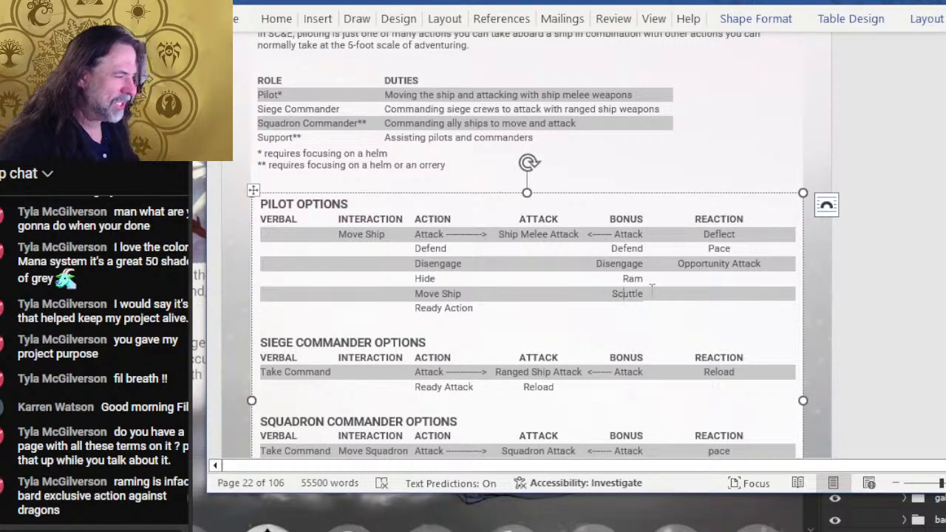
scroll(651, 290, "down", 15)
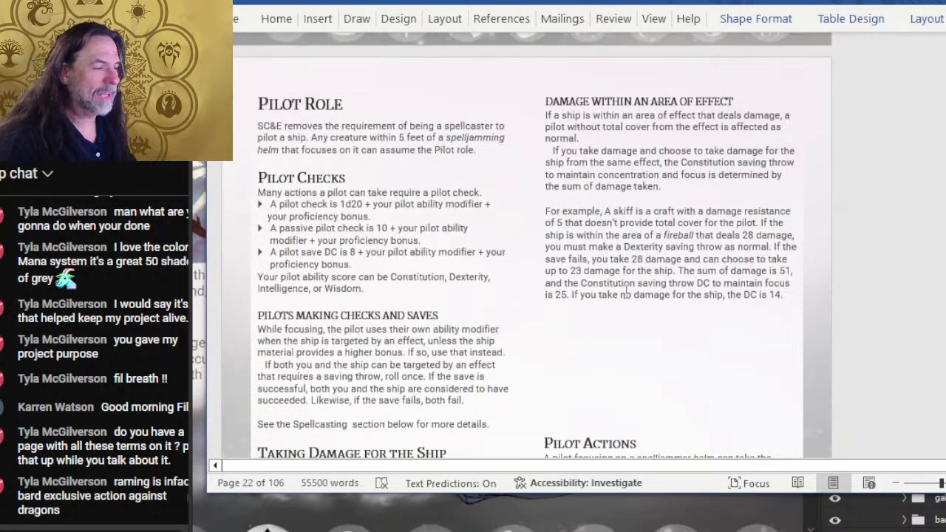
scroll(626, 235, "down", 15)
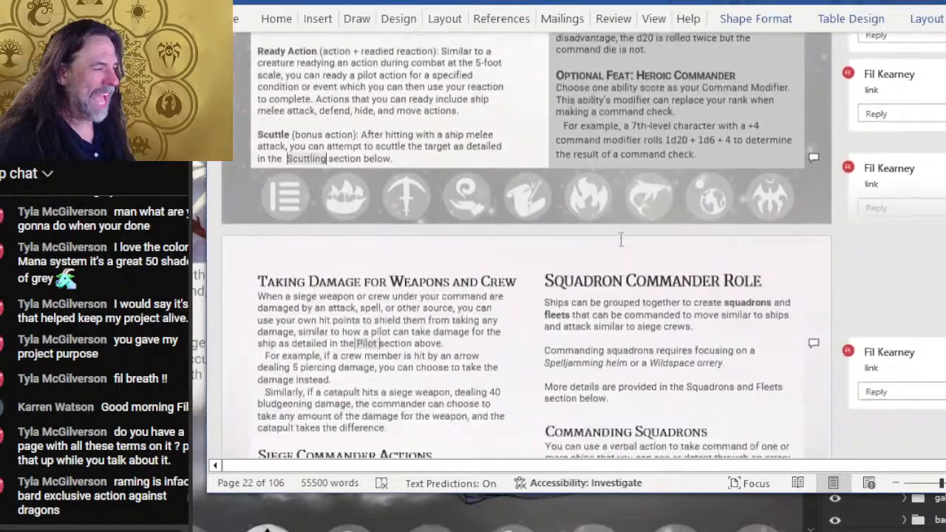
scroll(599, 263, "down", 15)
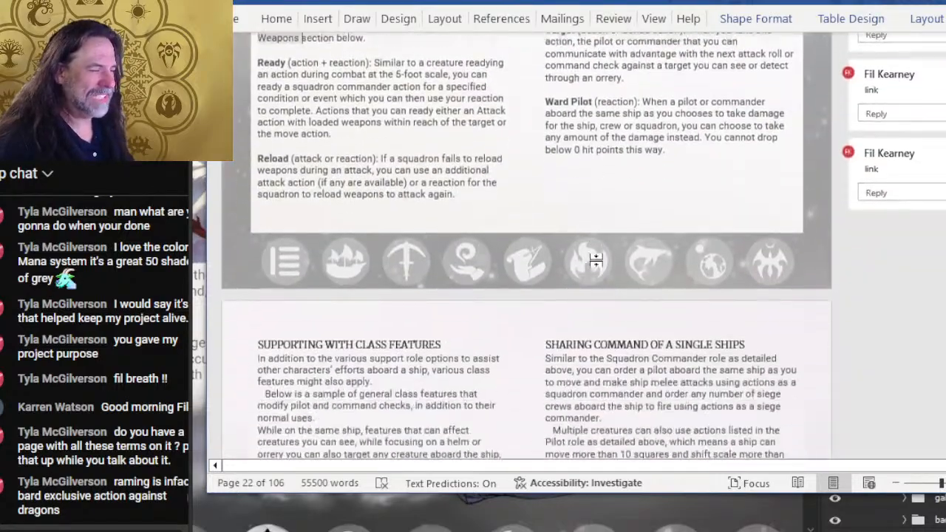
scroll(593, 262, "down", 15)
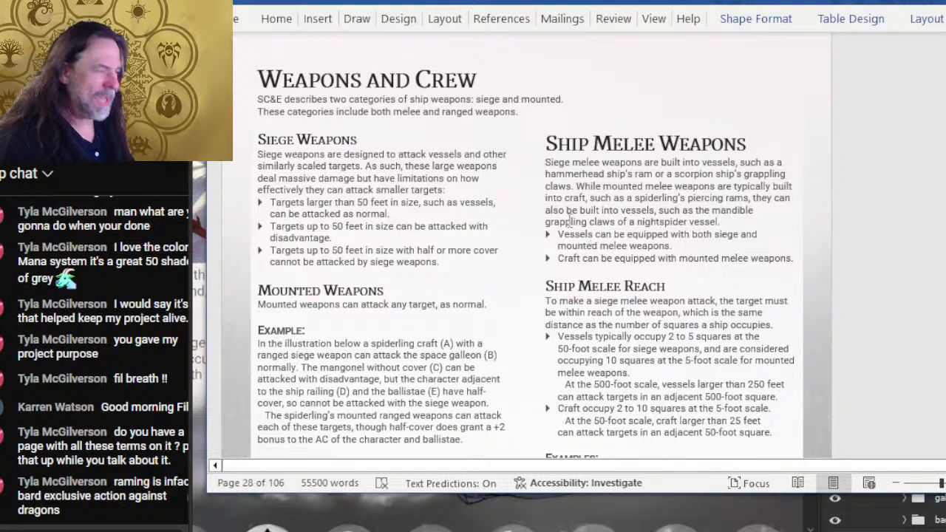
scroll(569, 220, "down", 10)
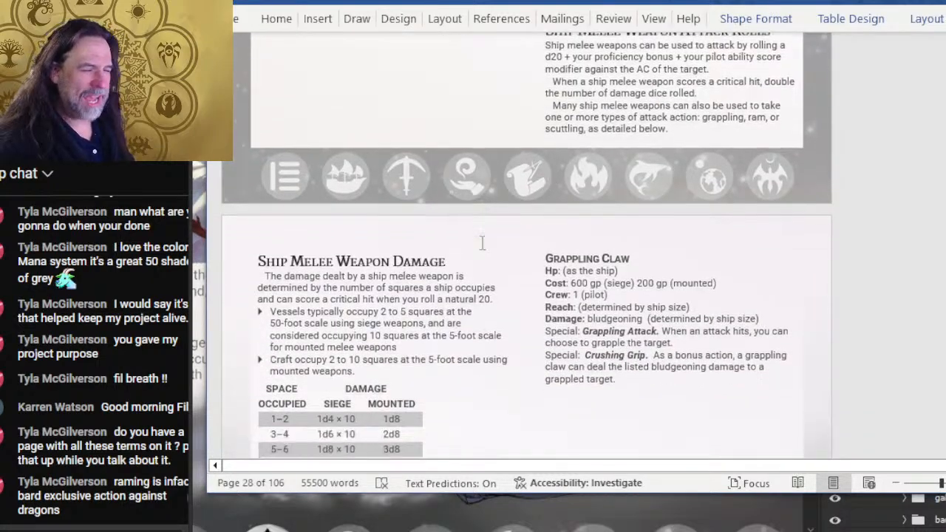
scroll(482, 242, "down", 6)
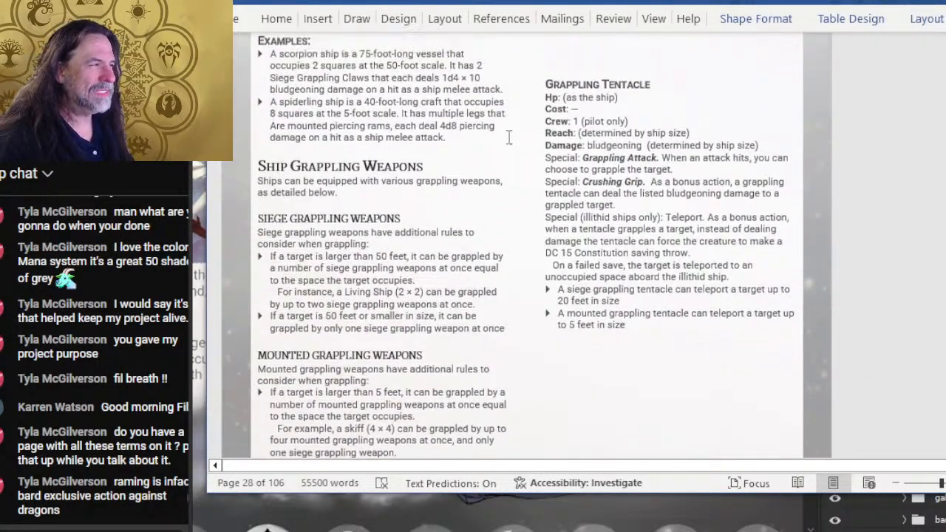
- Examine the Rams section's bludgeoning and piercing rules alongside the Ship Melee Weapon Damage table
scroll(508, 137, "up", 2)
scroll(507, 140, "down", 10)
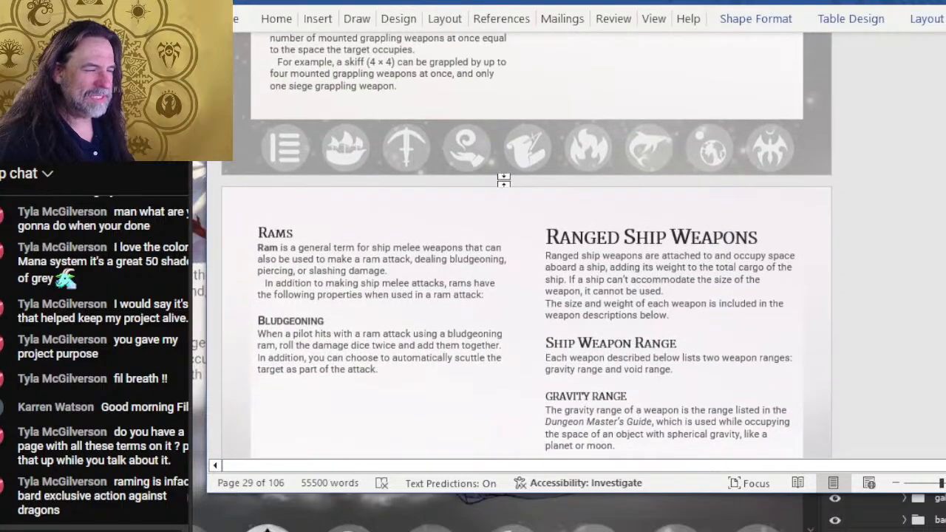
scroll(508, 213, "up", 12)
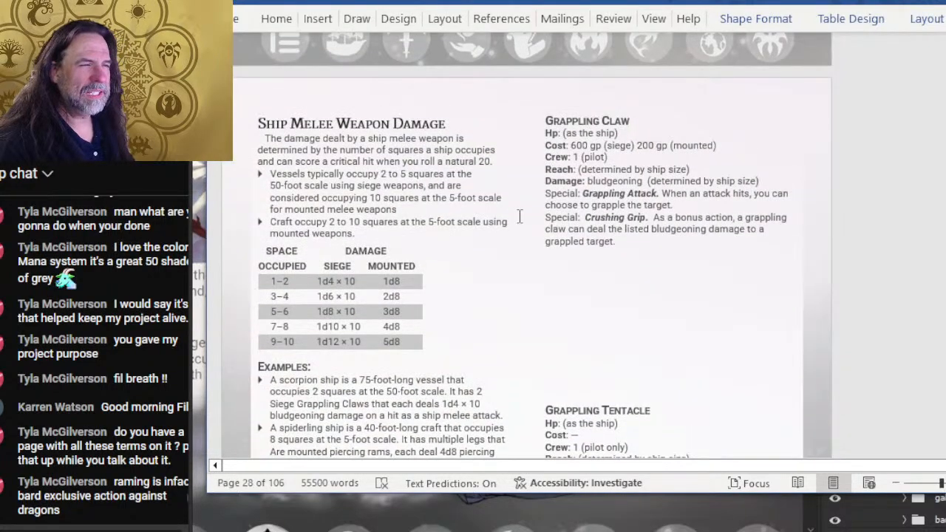
scroll(519, 216, "down", 10)
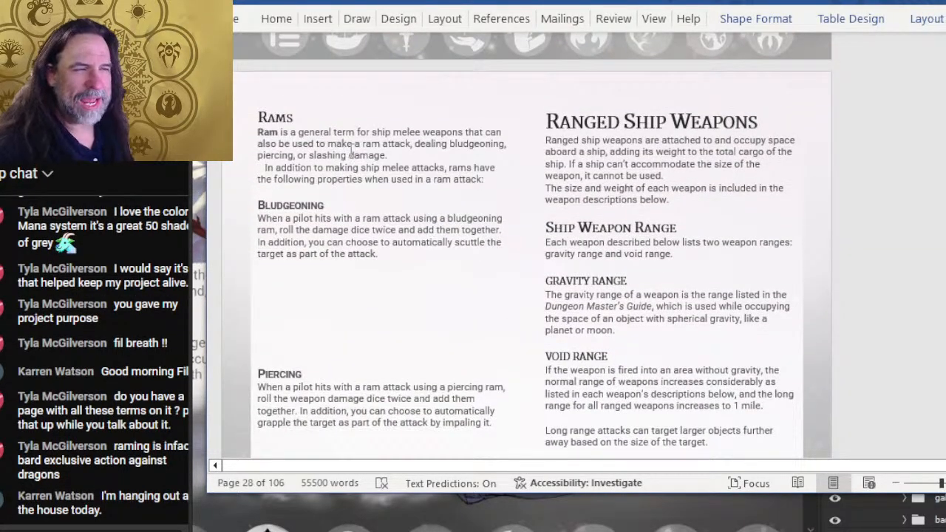
left_click(351, 150)
scroll(351, 152, "up", 2)
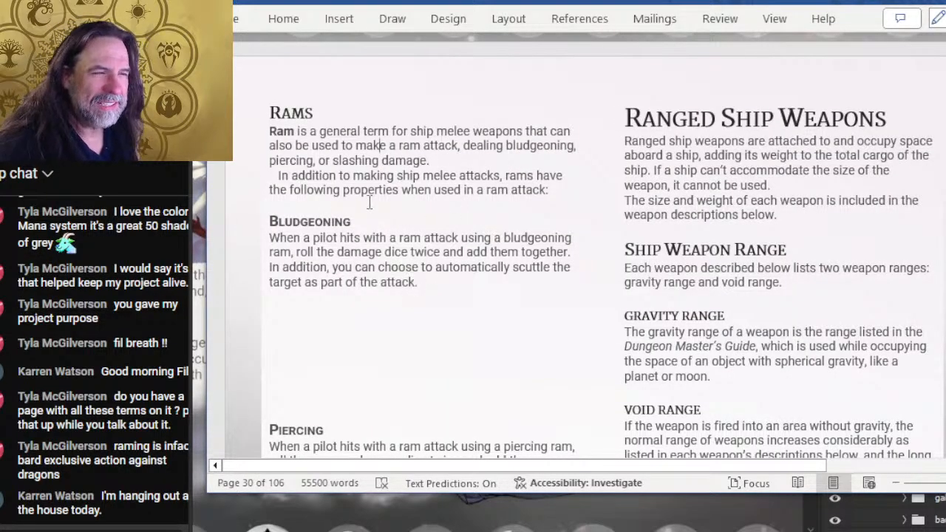
scroll(480, 220, "down", 3)
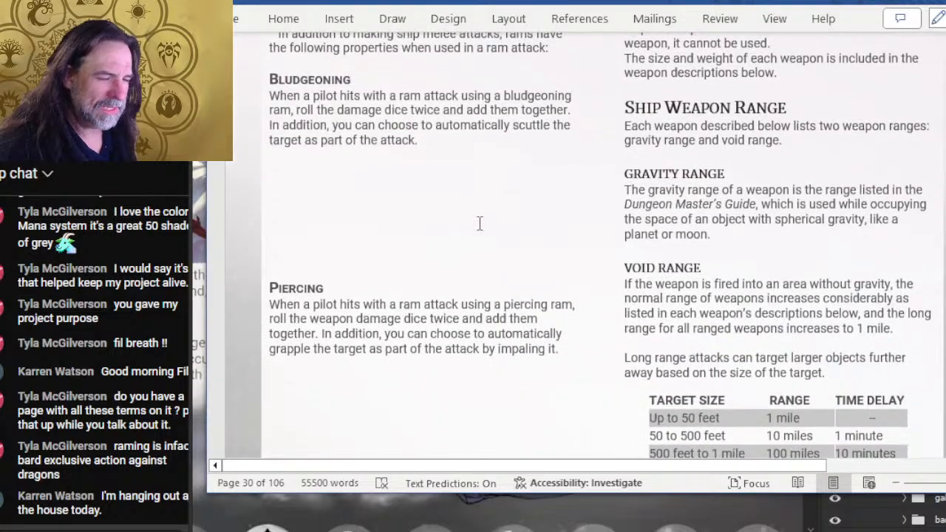
- Review the ship grappling weapons and melee weapon damage rules, and return to the Rams introduction
scroll(525, 236, "up", 10)
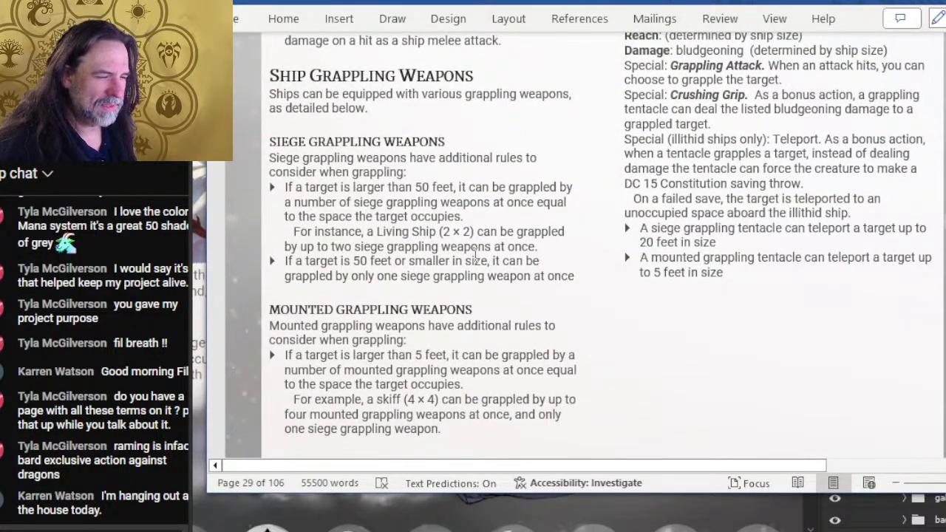
scroll(490, 249, "up", 3)
scroll(678, 284, "down", 7)
scroll(679, 284, "down", 6)
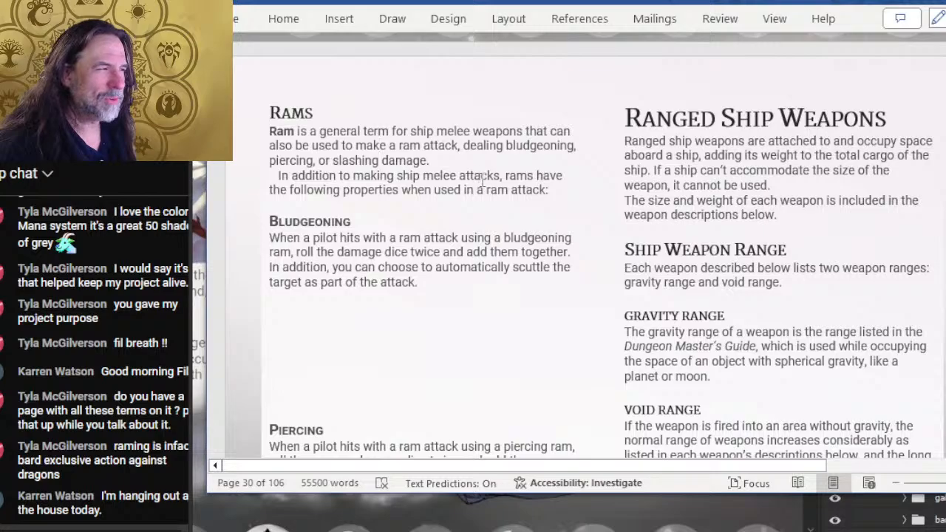
scroll(429, 143, "up", 9)
scroll(532, 218, "up", 5)
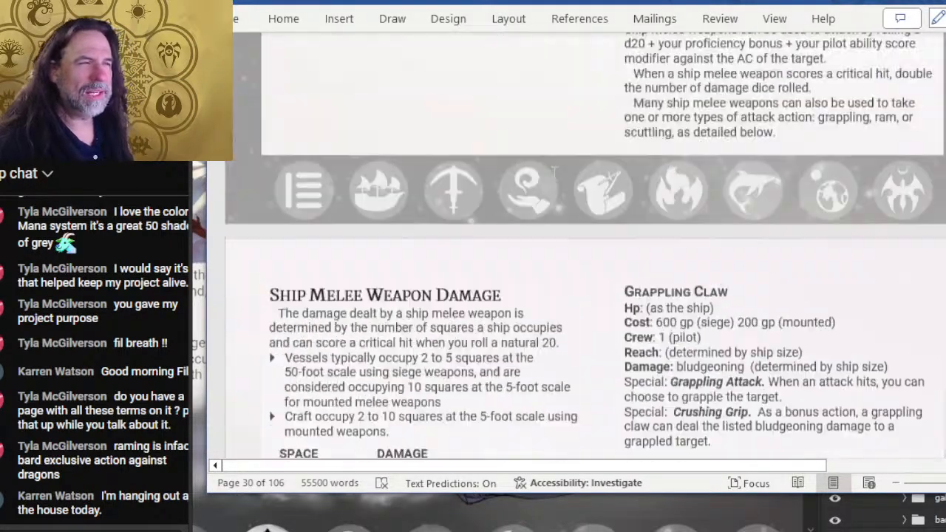
scroll(547, 181, "down", 5)
scroll(451, 167, "down", 5)
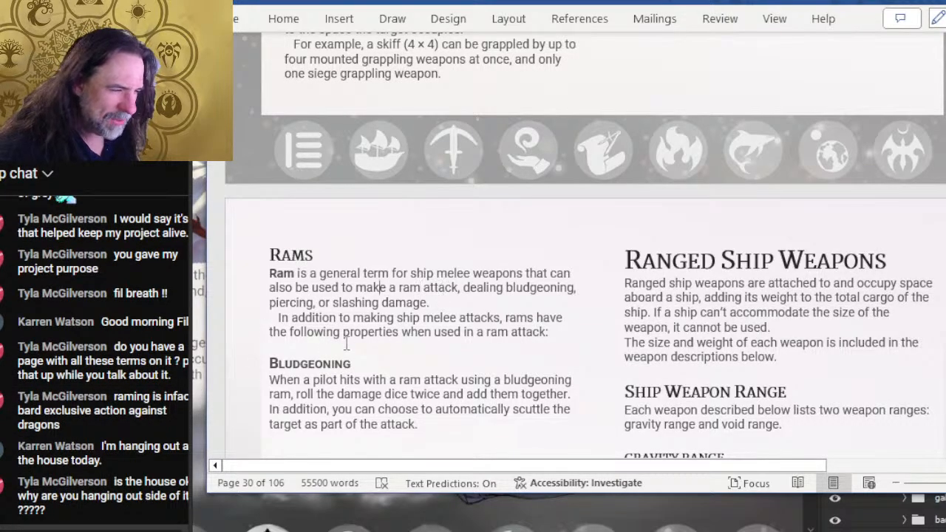
scroll(379, 321, "down", 1)
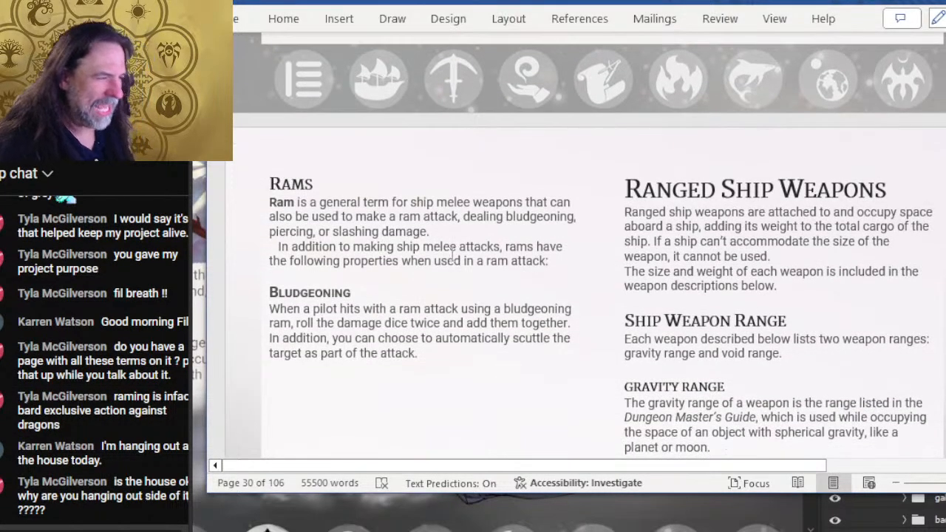
- Look back through the ship role, scuttling, grappling and Ram rules up to the Aligning Gravity Planes section
scroll(564, 271, "up", 17)
scroll(564, 270, "up", 20)
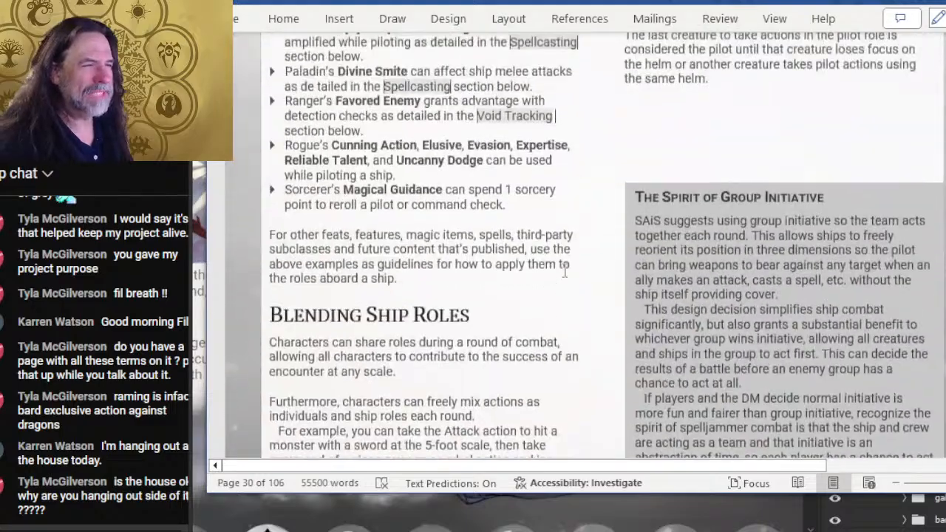
scroll(484, 303, "up", 15)
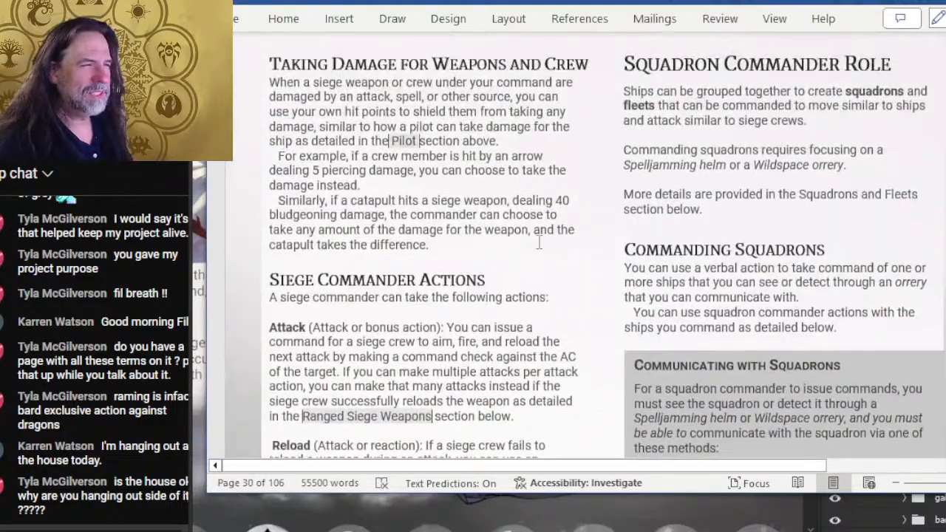
scroll(554, 225, "up", 15)
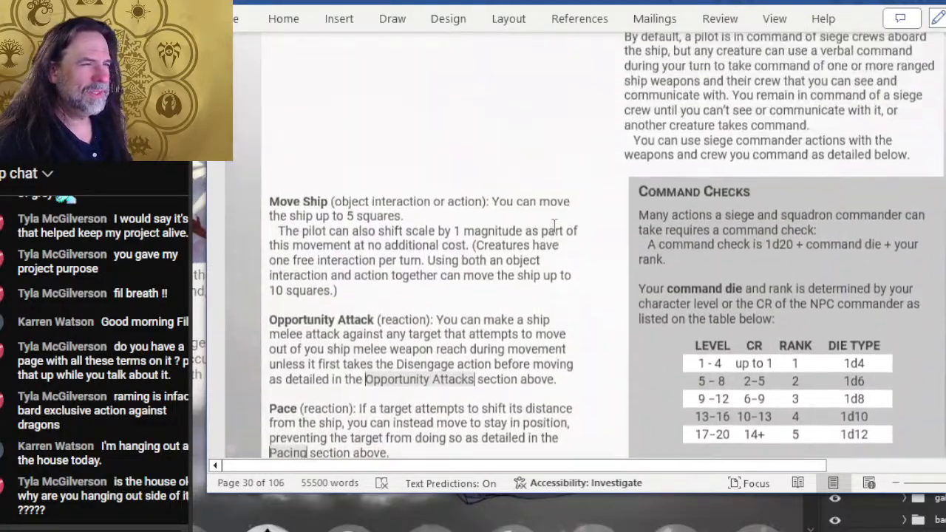
scroll(564, 280, "up", 15)
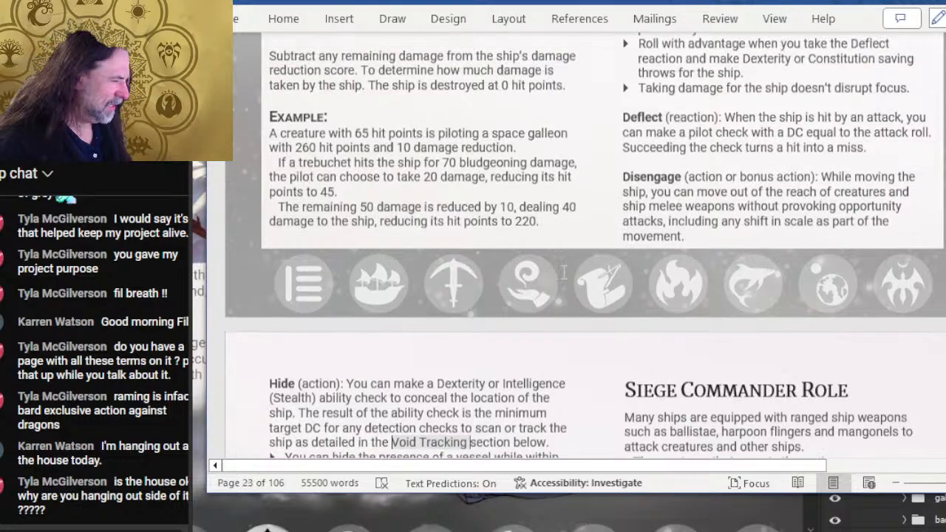
scroll(689, 210, "up", 15)
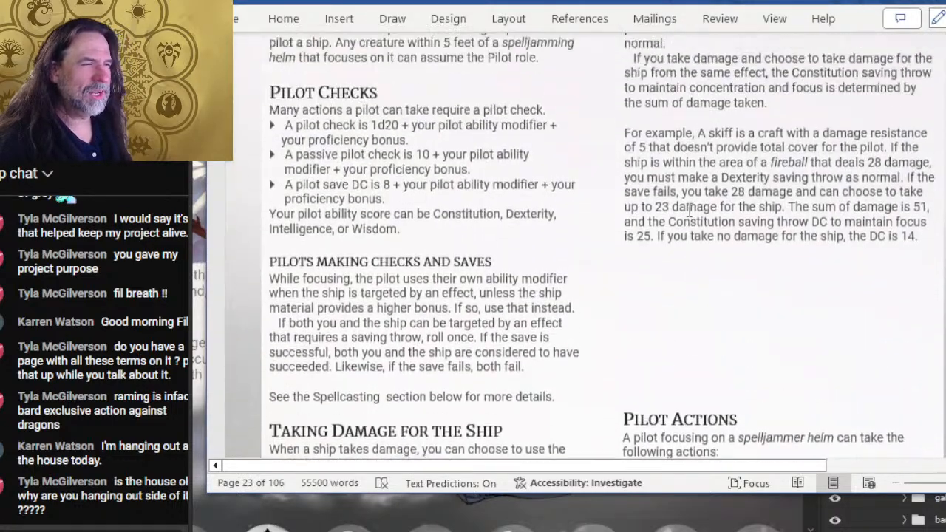
scroll(689, 210, "up", 8)
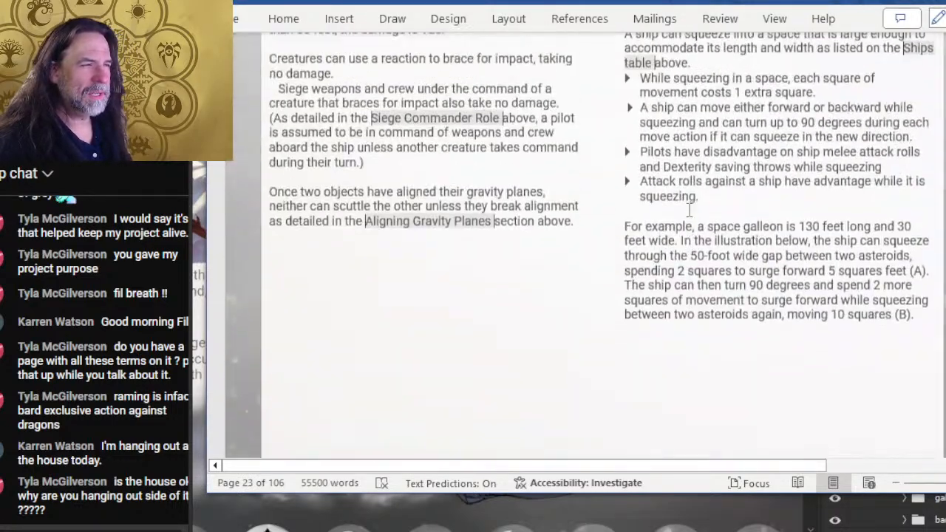
scroll(745, 158, "up", 10)
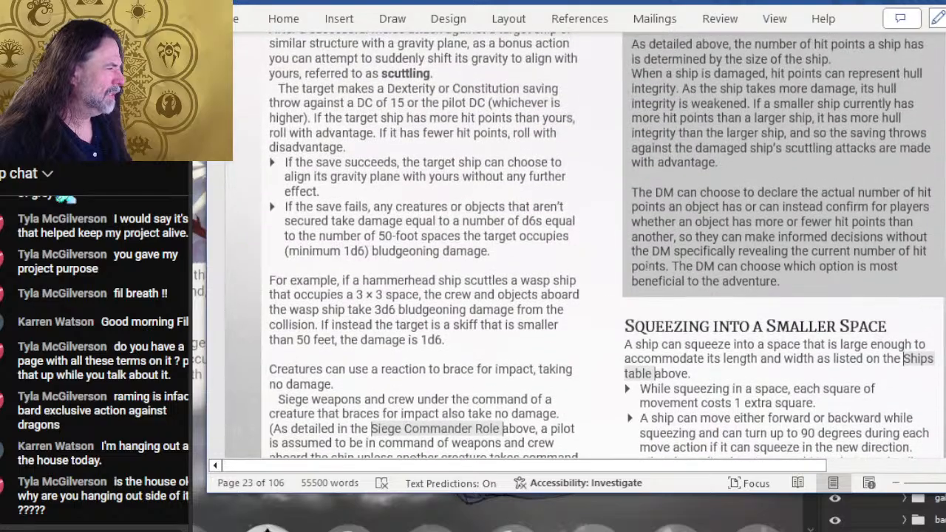
scroll(783, 160, "up", 10)
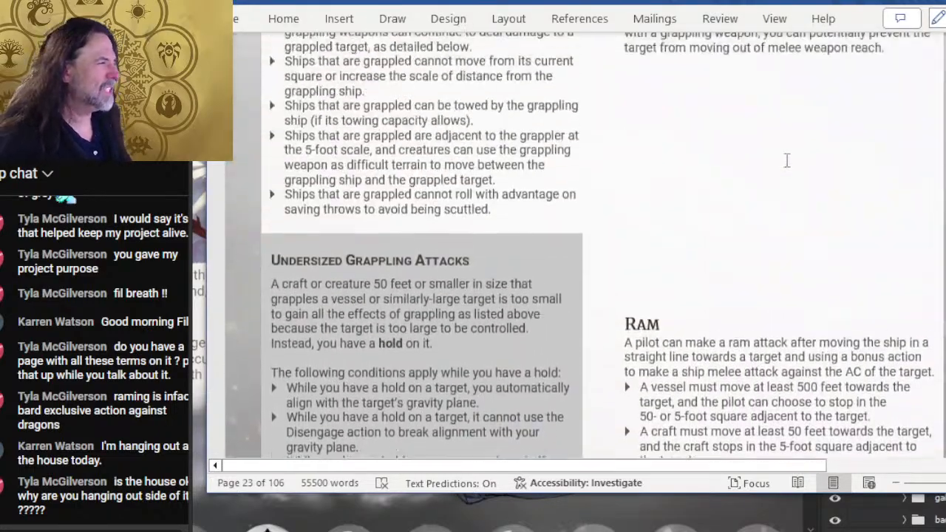
scroll(560, 209, "up", 12)
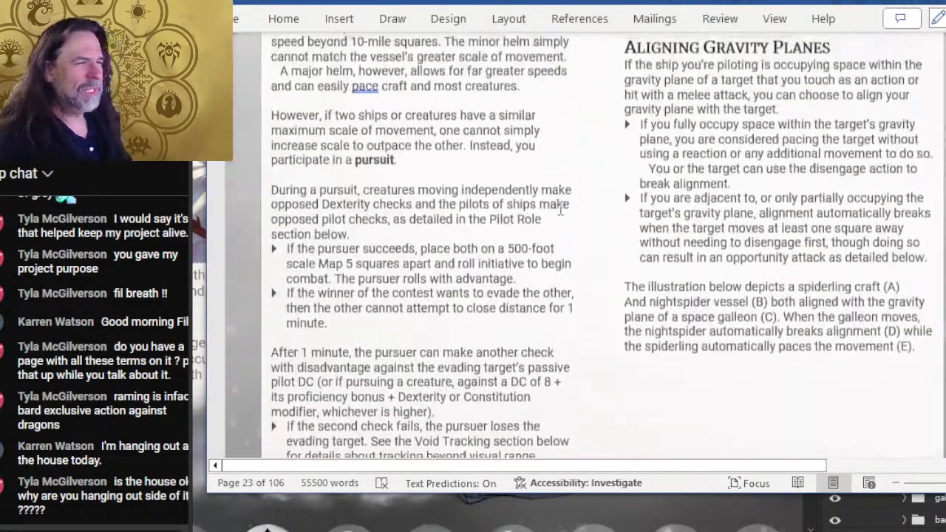
- Look back from the Pursuits section through the Shifting Scale rules to the start of Ship Combat Maps
scroll(563, 253, "up", 15)
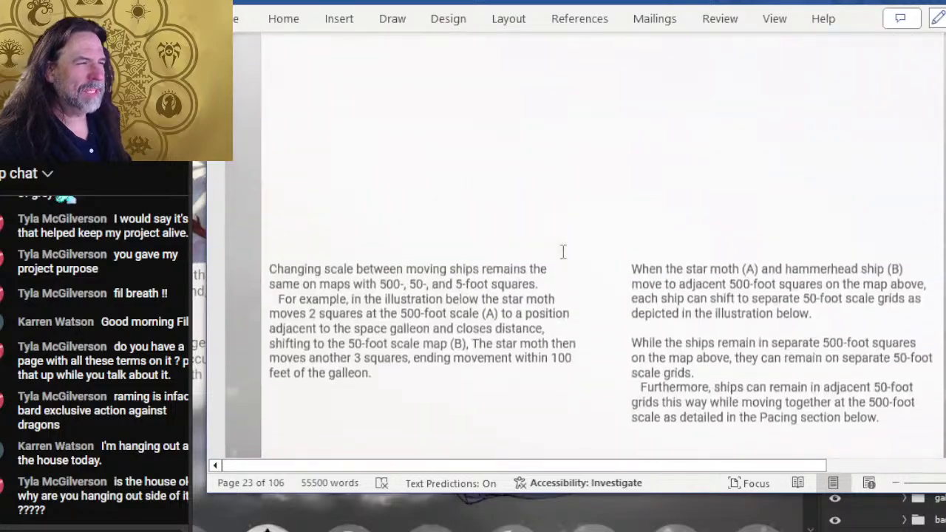
scroll(563, 252, "up", 10)
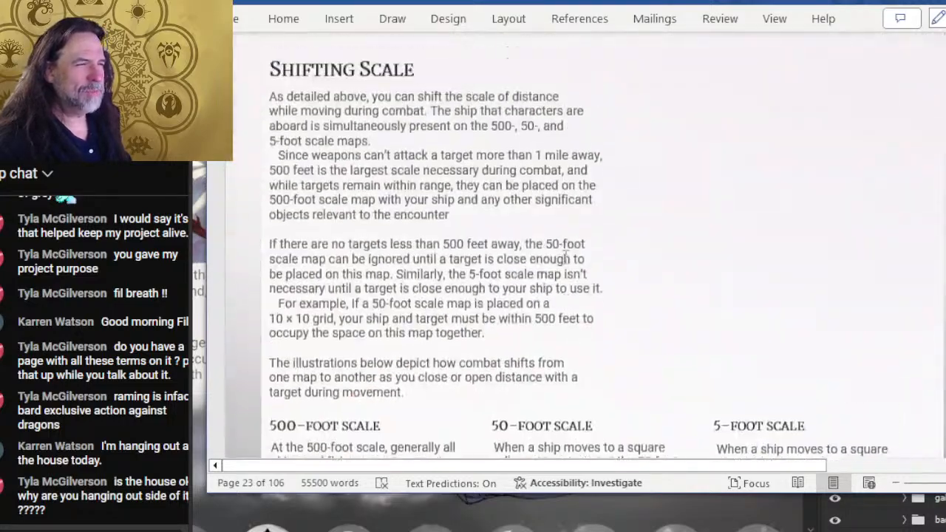
scroll(617, 180, "down", 3)
scroll(617, 180, "up", 15)
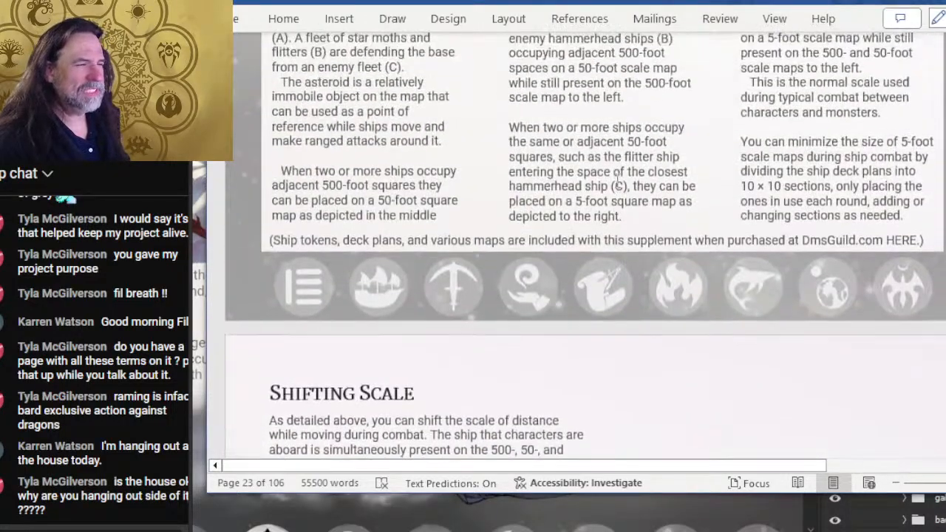
scroll(617, 180, "up", 4)
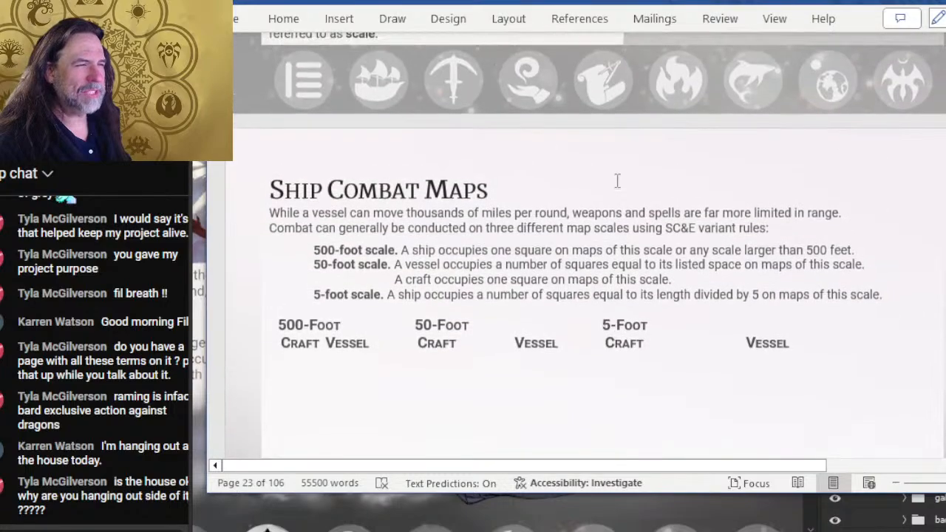
- Review the Ship Combat Maps, Depicting Scale During Combat and Shifting Scale rules for 500-, 50- and 5-foot maps
scroll(587, 169, "down", 3)
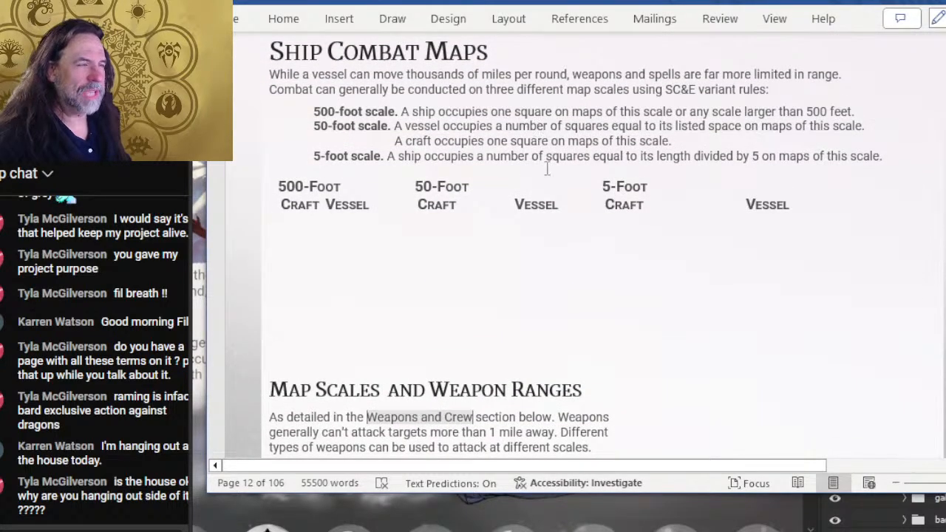
scroll(551, 177, "down", 12)
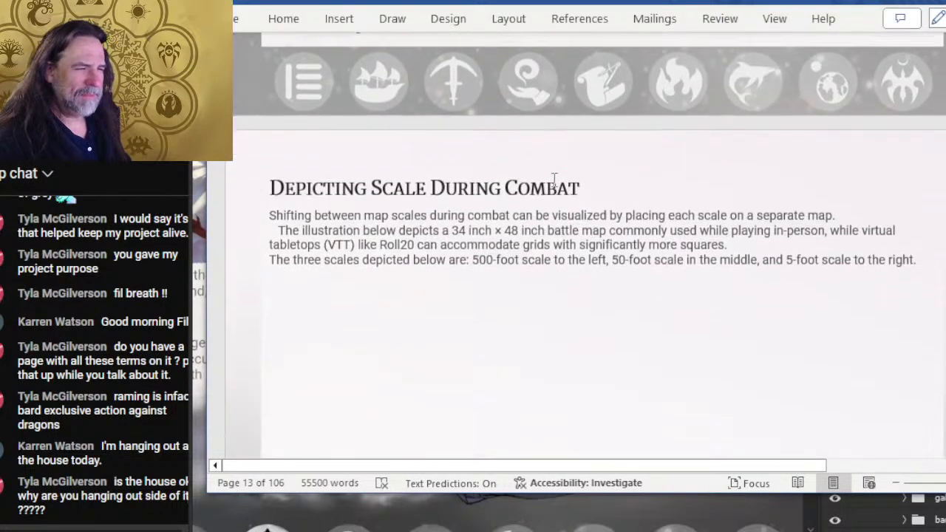
scroll(640, 164, "down", 8)
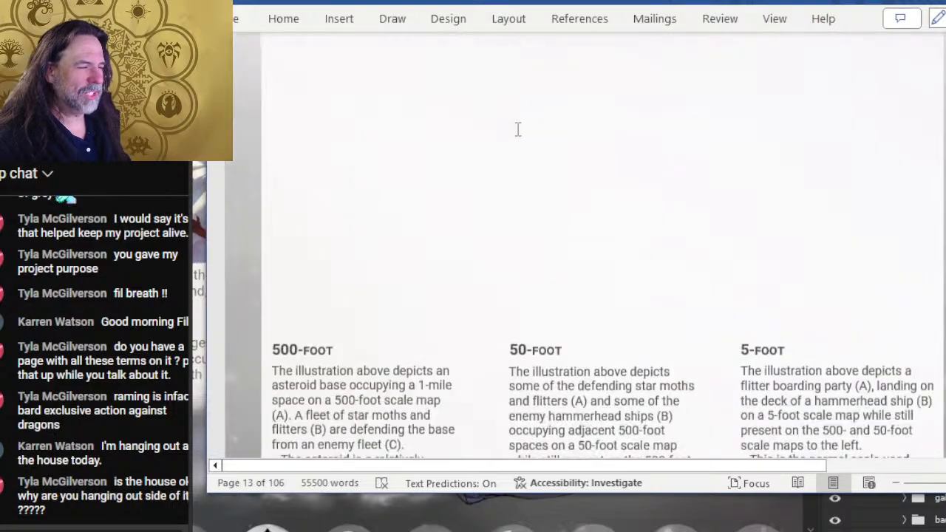
scroll(518, 130, "down", 3)
scroll(492, 214, "down", 6)
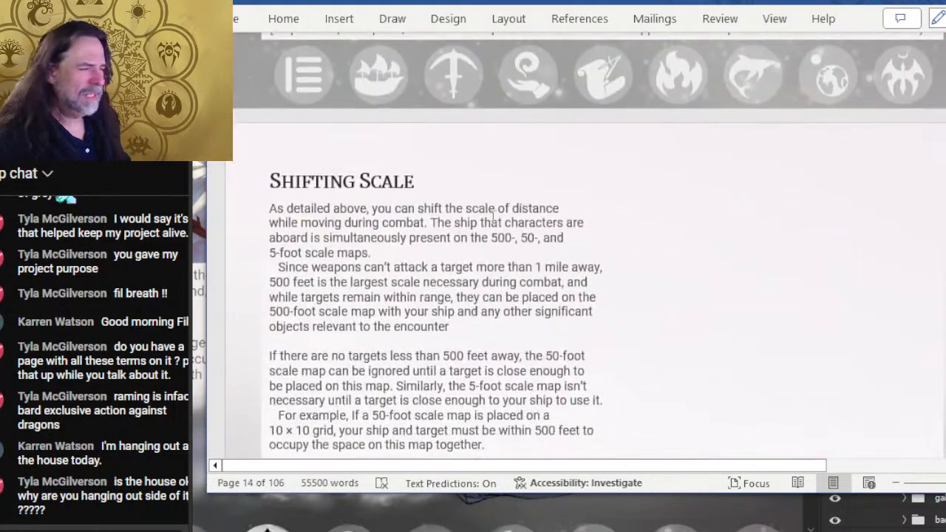
scroll(389, 210, "down", 2)
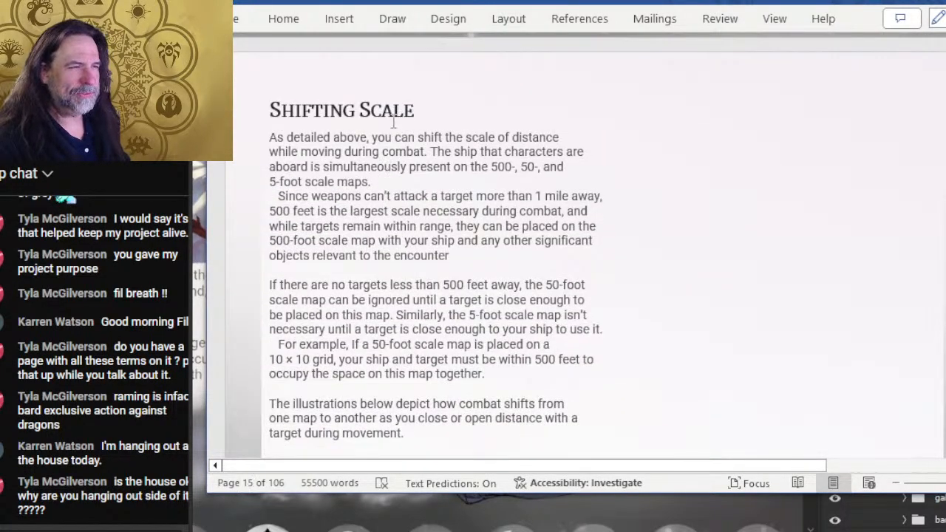
scroll(394, 122, "down", 8)
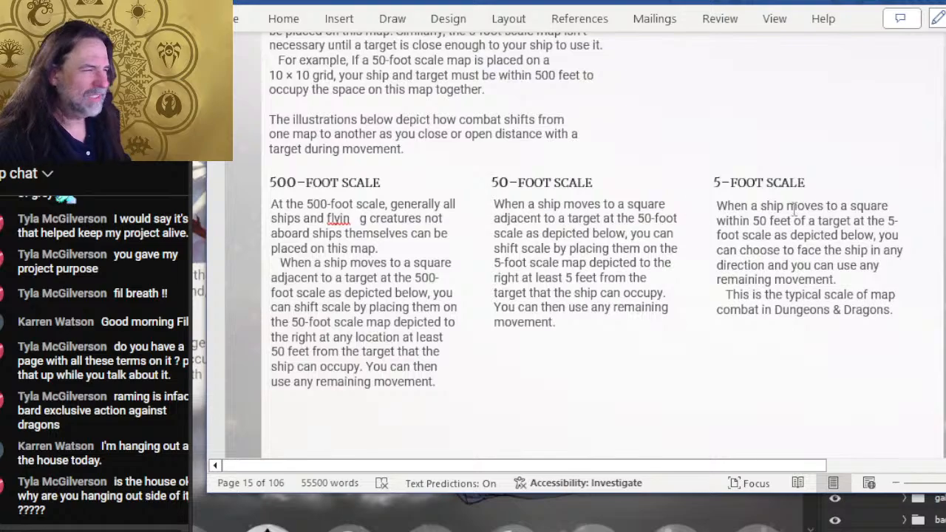
- Examine the Shifting Scale rules for stationary and moving targets, including the Risking Inertia Shock sidebar
scroll(795, 210, "down", 18)
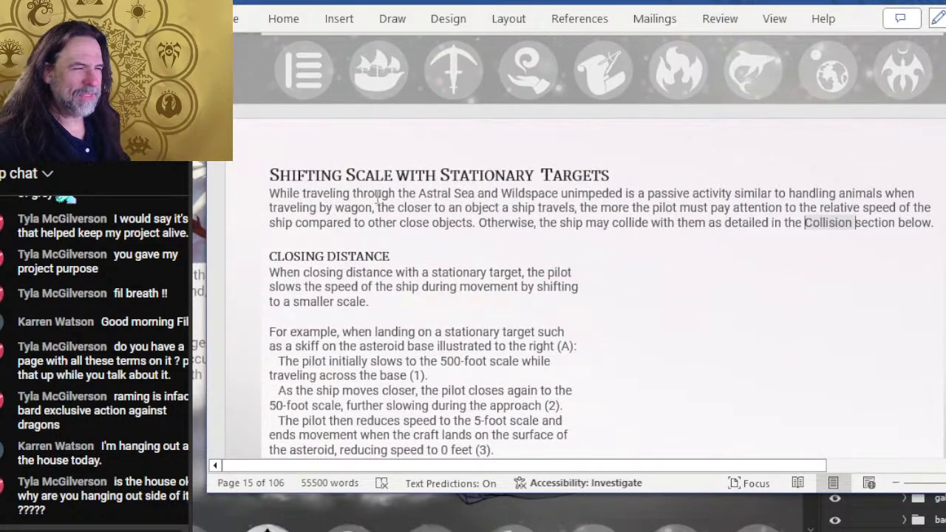
scroll(467, 179, "down", 4)
scroll(419, 141, "up", 4)
scroll(528, 203, "down", 7)
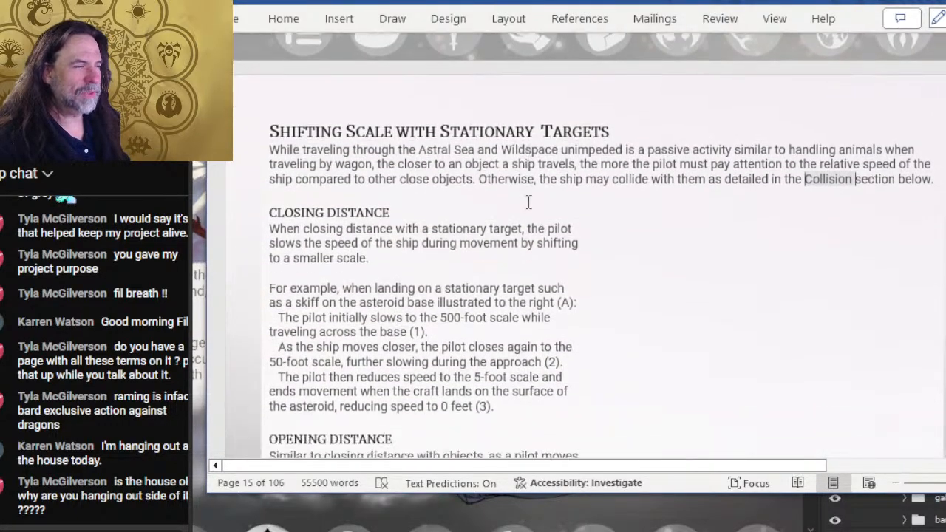
scroll(438, 122, "down", 12)
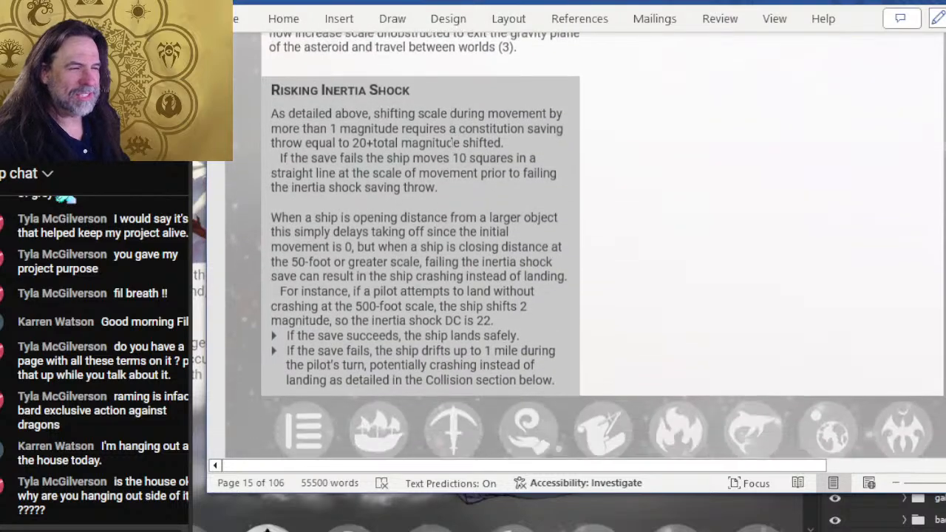
scroll(442, 160, "down", 8)
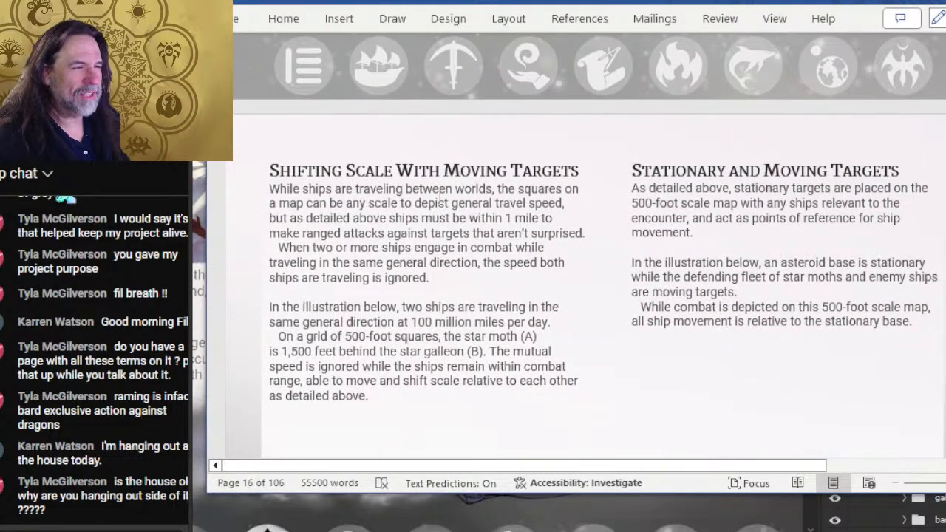
scroll(440, 198, "down", 2)
scroll(517, 181, "down", 16)
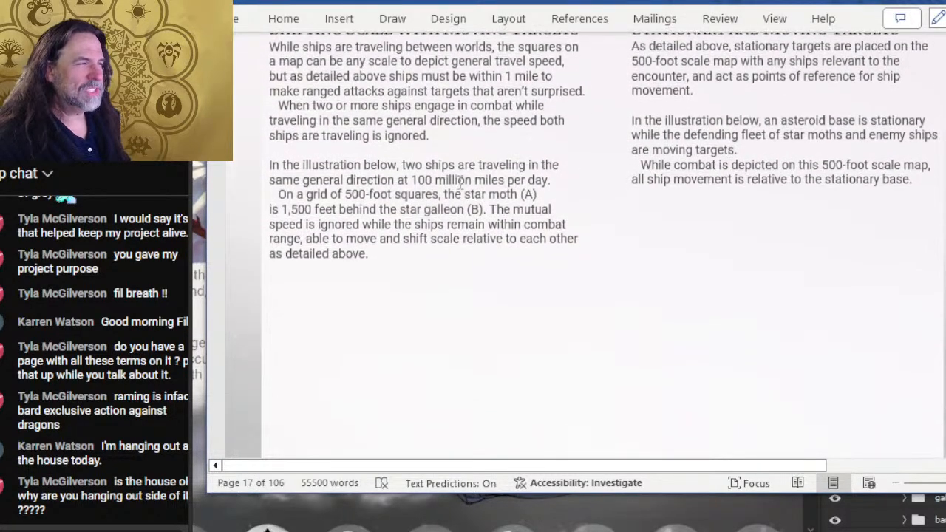
- Examine the Surging and Pacing rules with their illustration examples, and look ahead to the Outpacing section
scroll(420, 232, "down", 8)
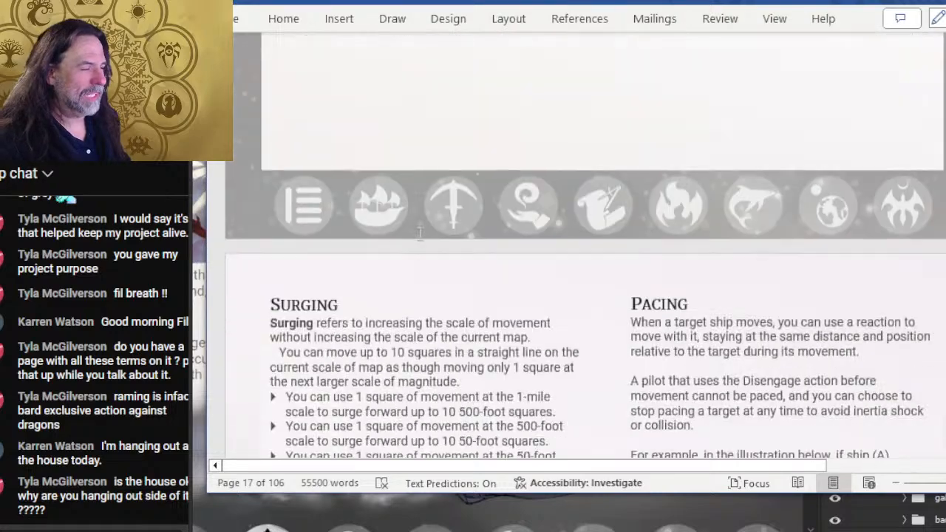
scroll(585, 279, "down", 4)
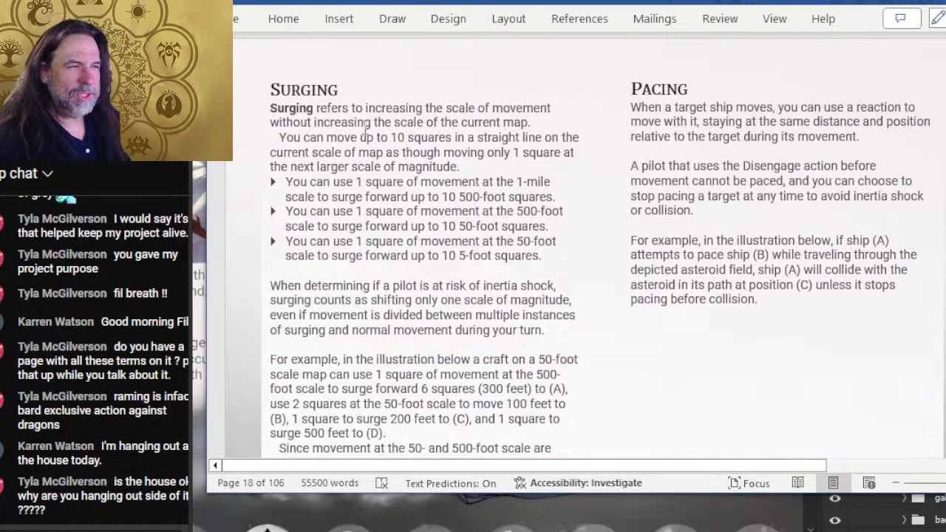
left_click(734, 121)
left_click(493, 129)
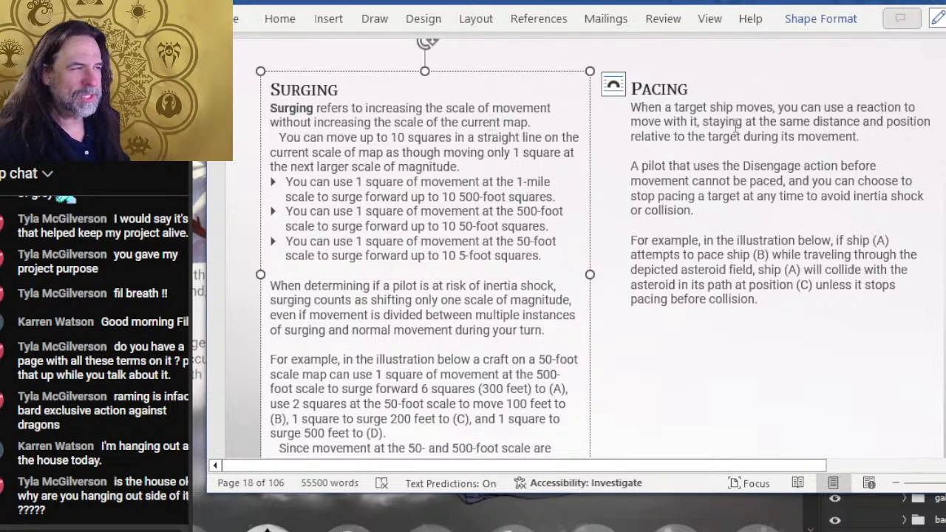
left_click(721, 110)
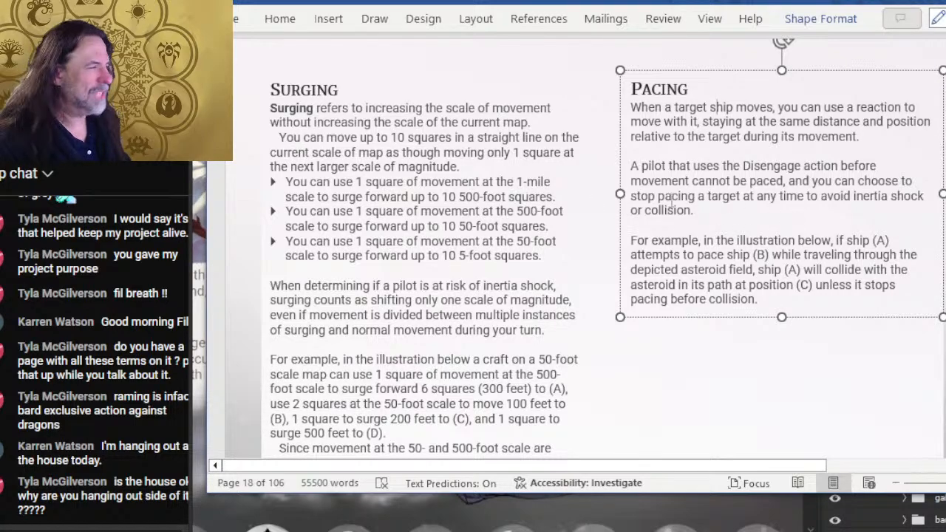
scroll(702, 194, "down", 8)
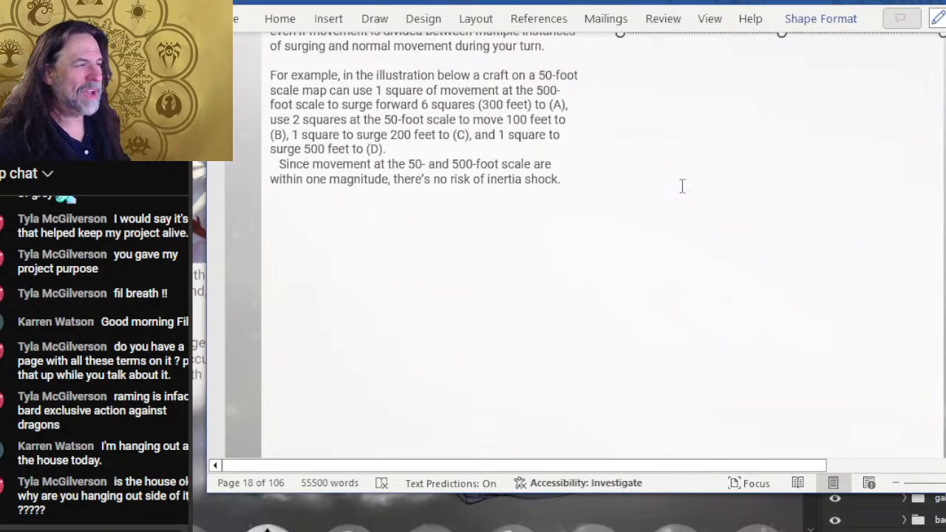
scroll(679, 184, "down", 4)
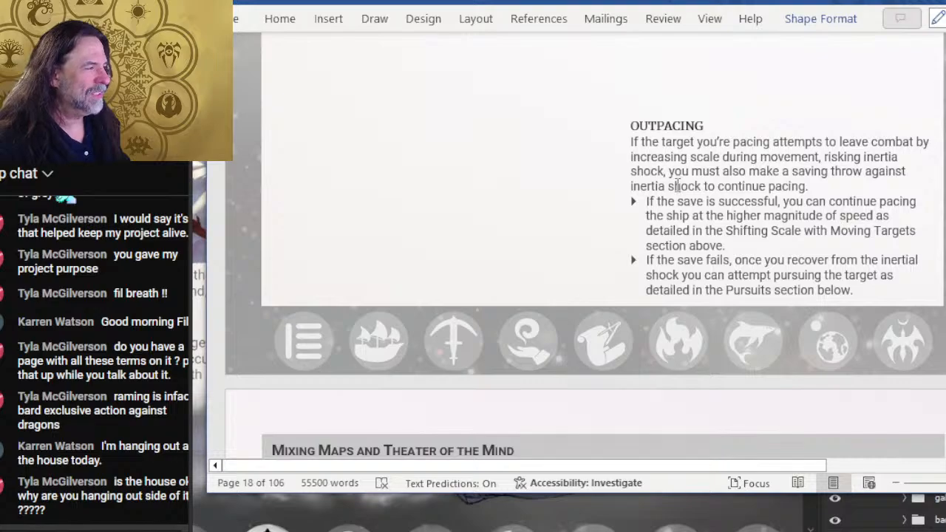
scroll(677, 186, "up", 10)
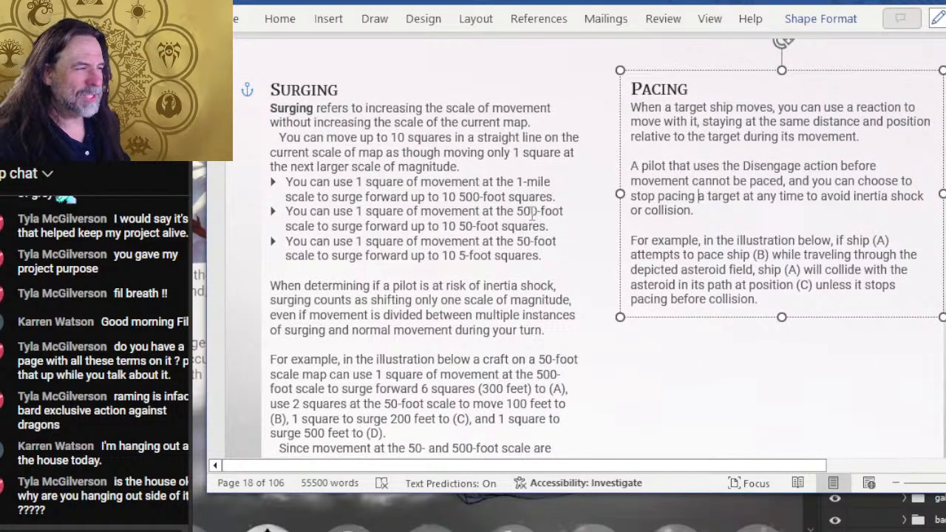
scroll(484, 187, "down", 3)
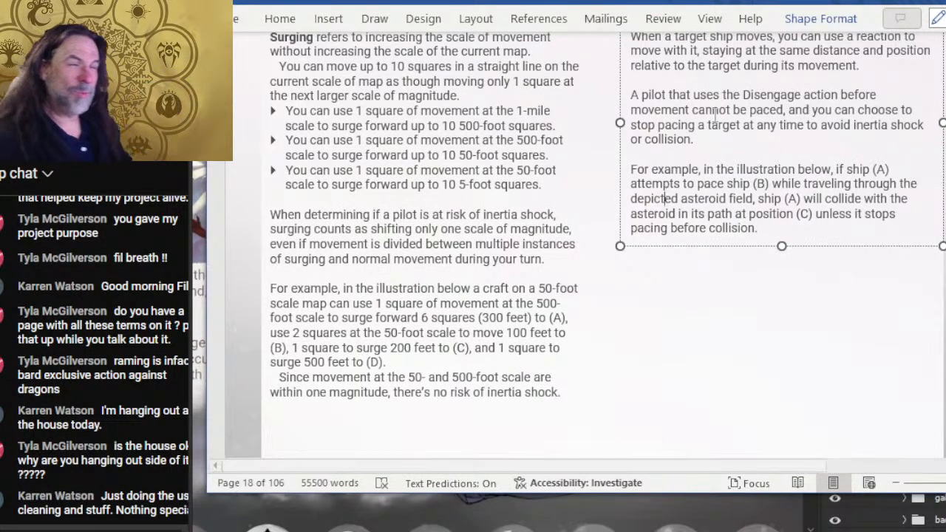
scroll(942, 53, "down", 6)
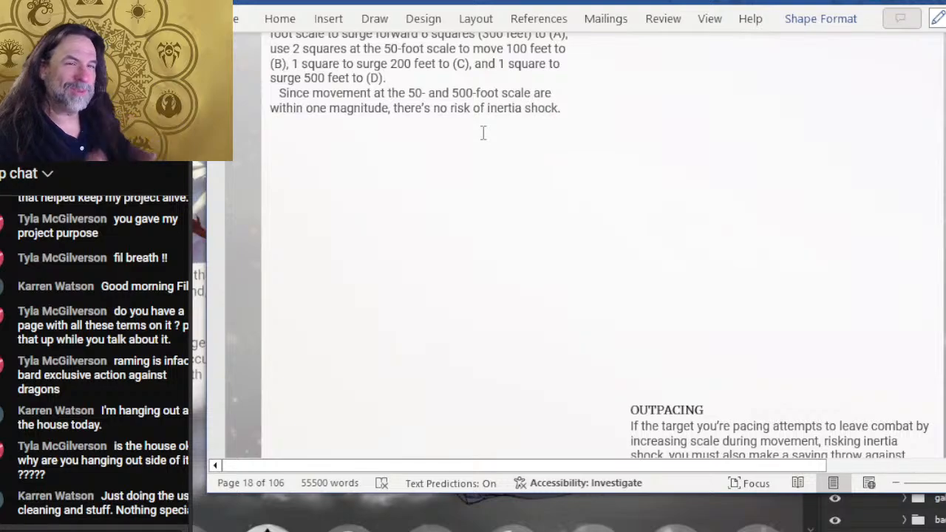
scroll(665, 148, "up", 5)
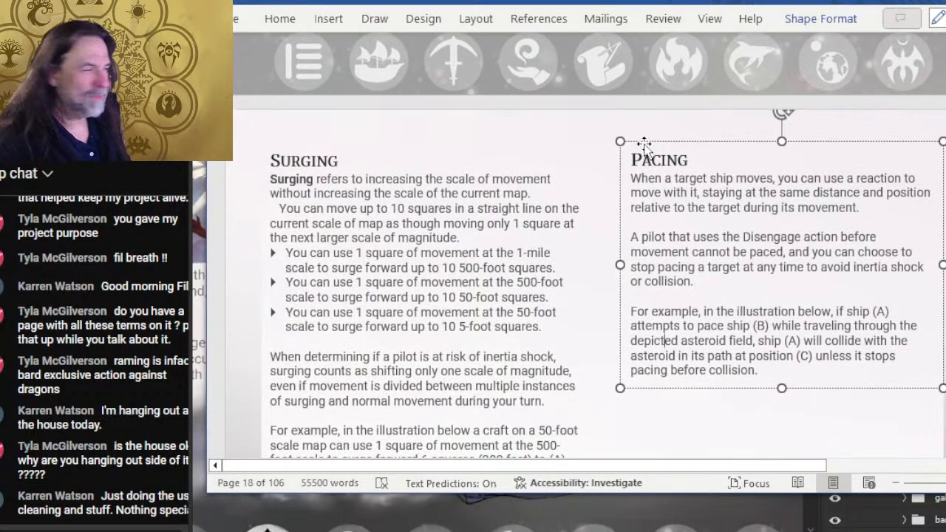
- Go over the Surging and Pacing text again and continue through Outpacing to the Mixing Maps and Theater of the Mind sidebar
left_click(443, 180)
scroll(443, 185, "down", 3)
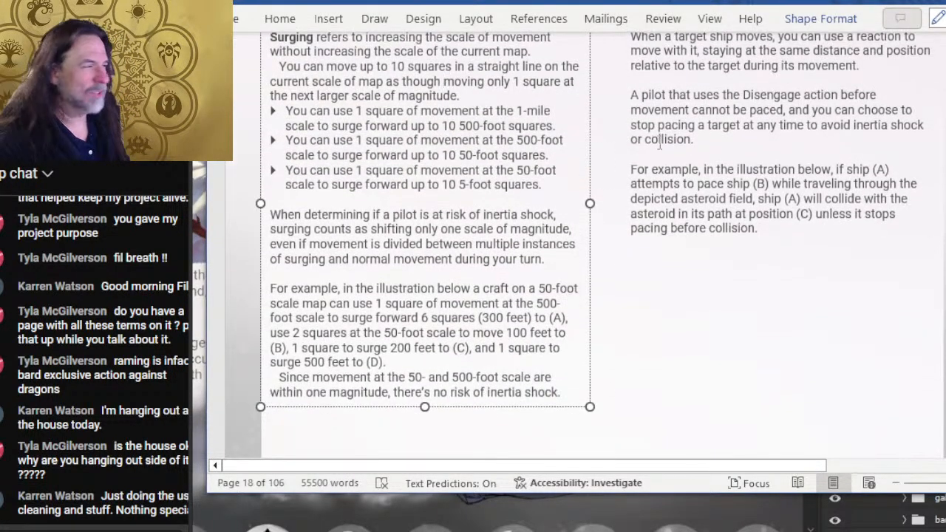
scroll(669, 218, "up", 4)
scroll(668, 218, "down", 10)
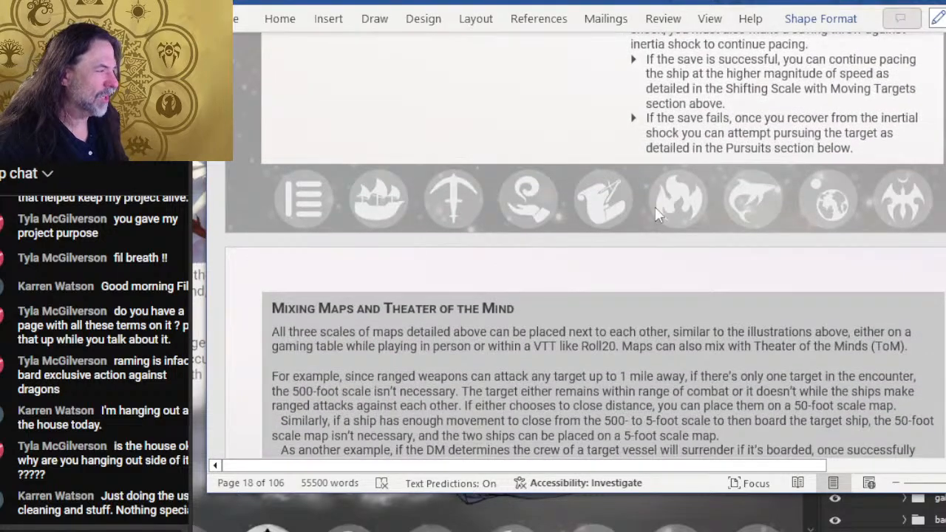
scroll(655, 206, "up", 2)
left_click(668, 147)
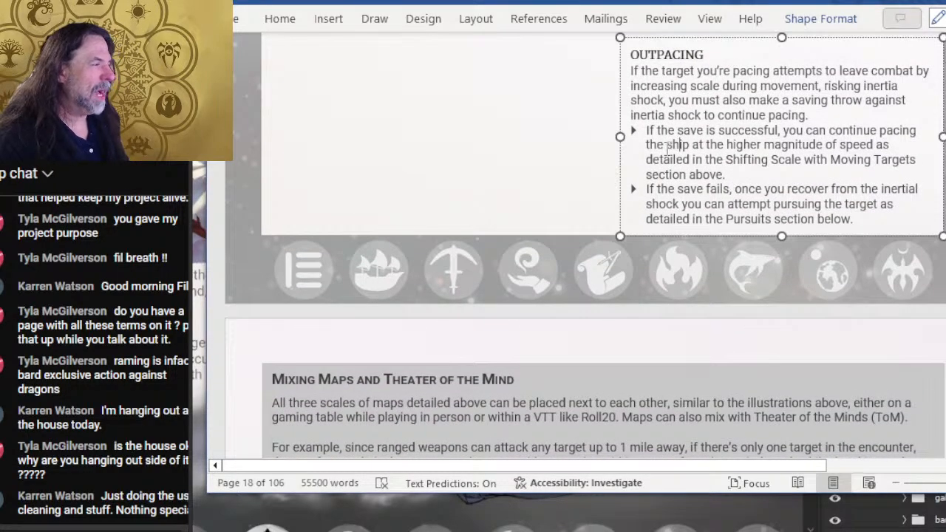
scroll(670, 159, "up", 2)
scroll(670, 162, "down", 4)
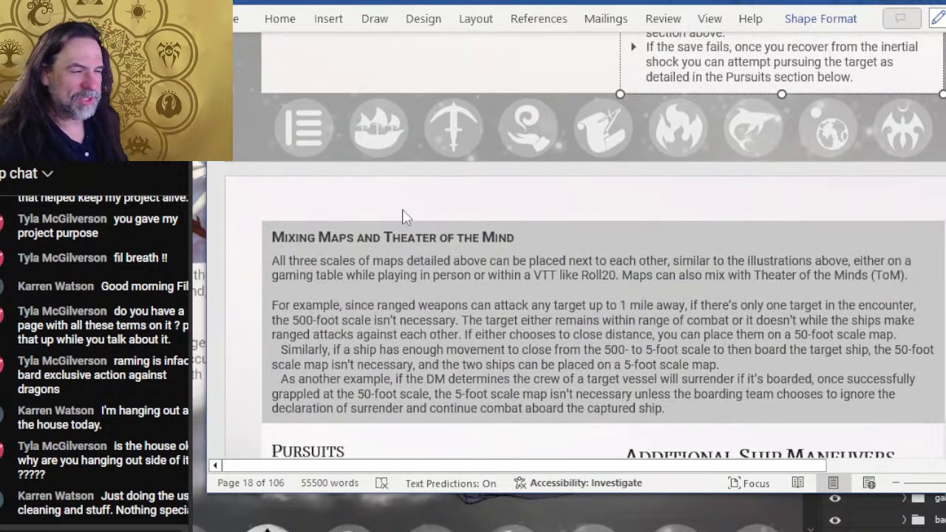
- Review the Pursuits rules and the Aligning Gravity Planes text under Additional Ship Maneuvers
scroll(405, 216, "down", 3)
left_click(347, 238)
scroll(741, 228, "down", 2)
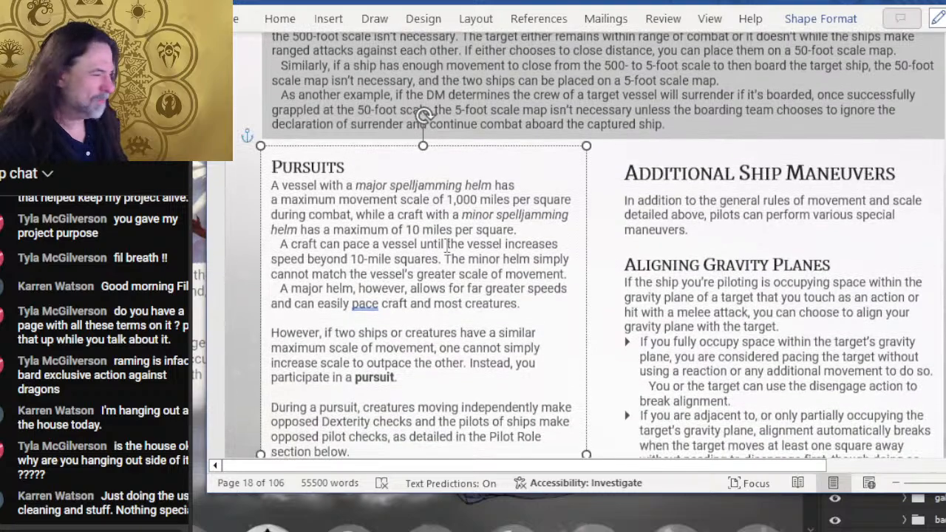
scroll(850, 319, "down", 1)
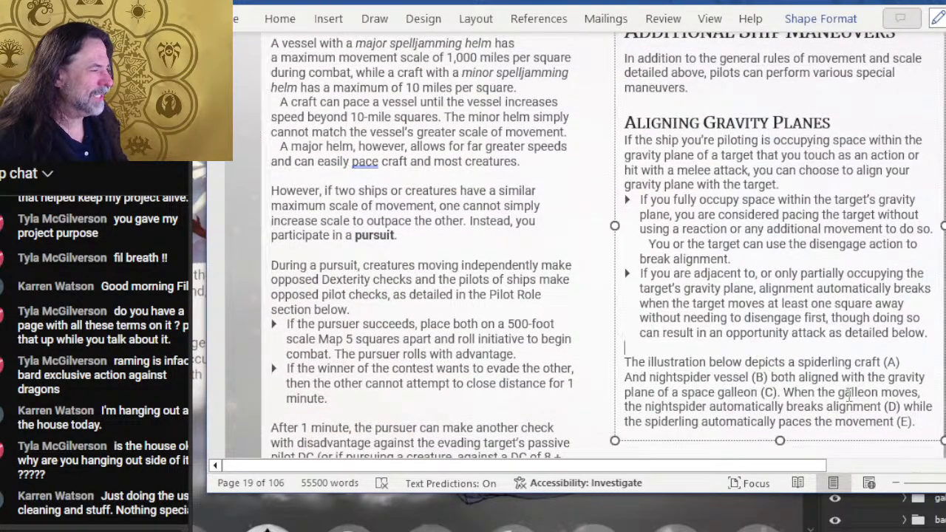
- Examine the Grappling, Opportunity Attacks and Undersized Grappling Attacks rules down to the Ram section
scroll(752, 347, "down", 10)
scroll(494, 288, "up", 1)
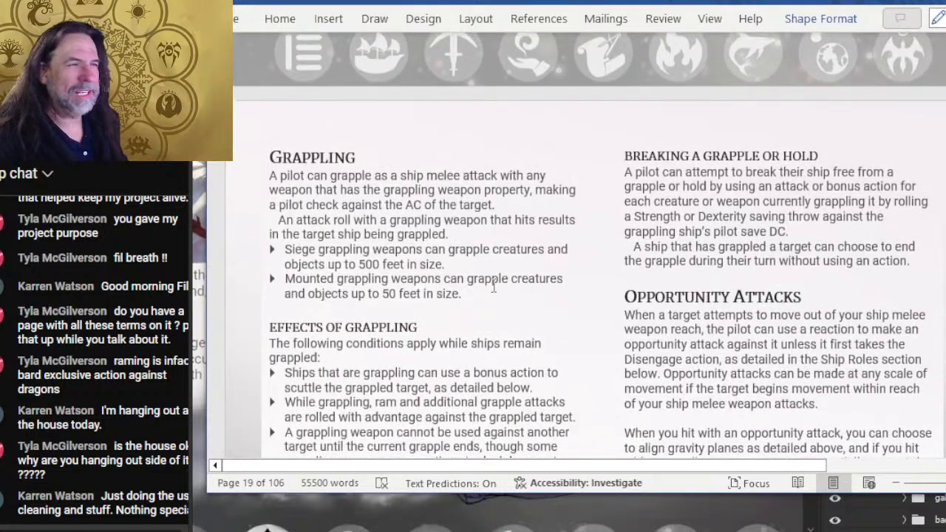
scroll(454, 235, "down", 1)
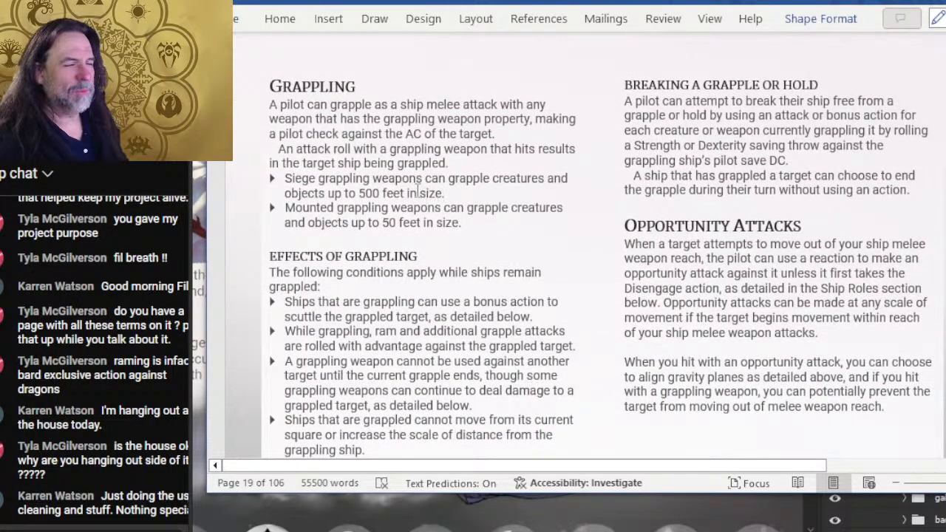
scroll(710, 236, "up", 3)
scroll(732, 254, "down", 3)
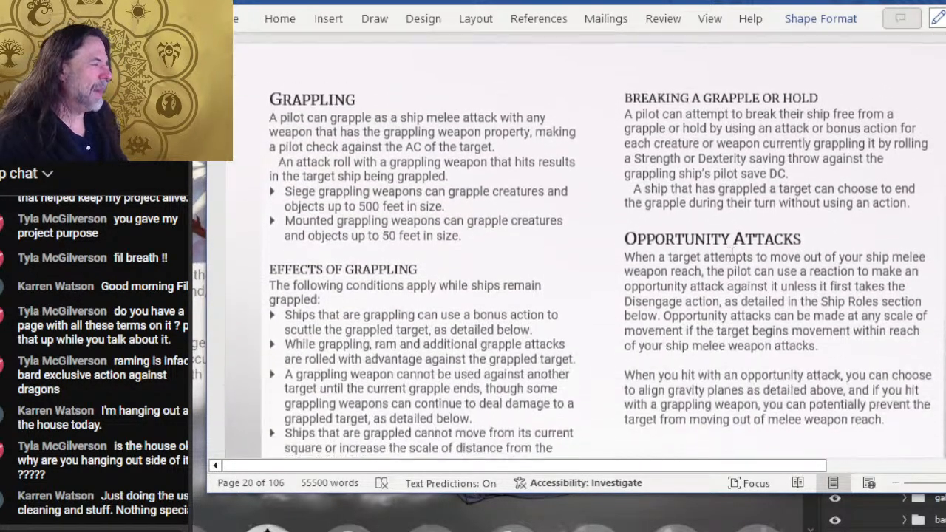
scroll(732, 253, "down", 7)
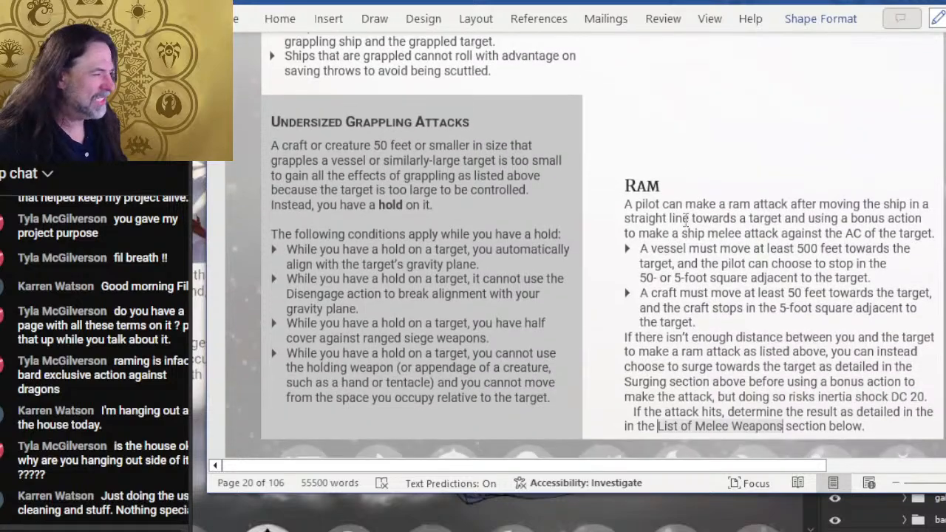
- Examine the Ram section's movement, surge and attack-result rules for vessels and craft
left_click(691, 249)
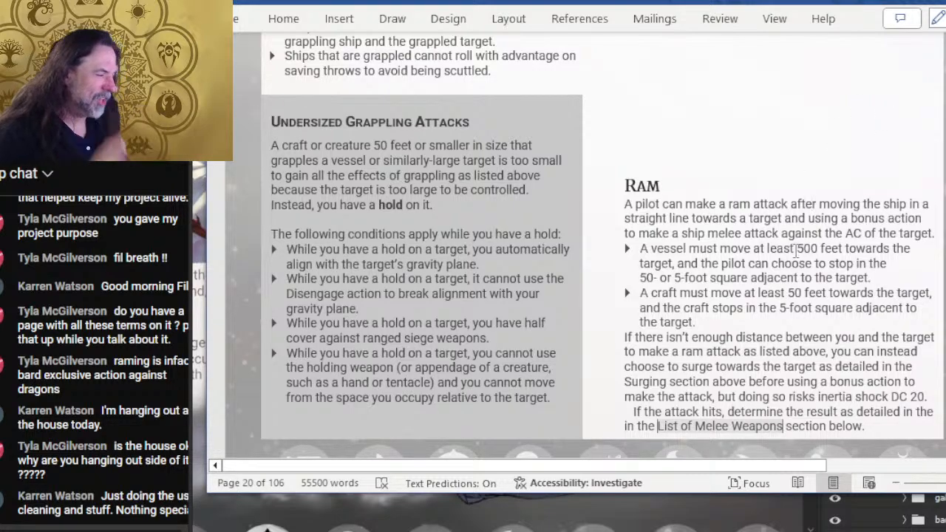
left_click(753, 338)
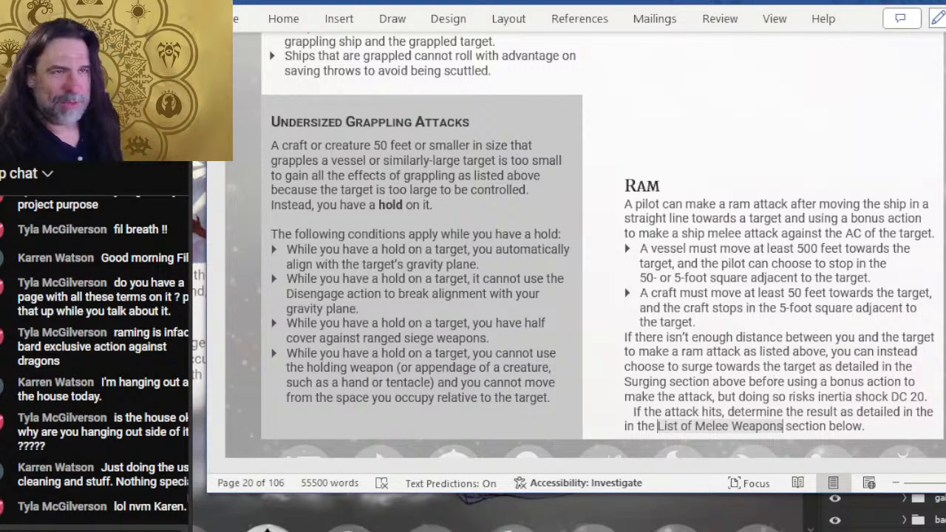
key("alt+Tab")
key("alt+Tab")
scroll(774, 382, "down", 3)
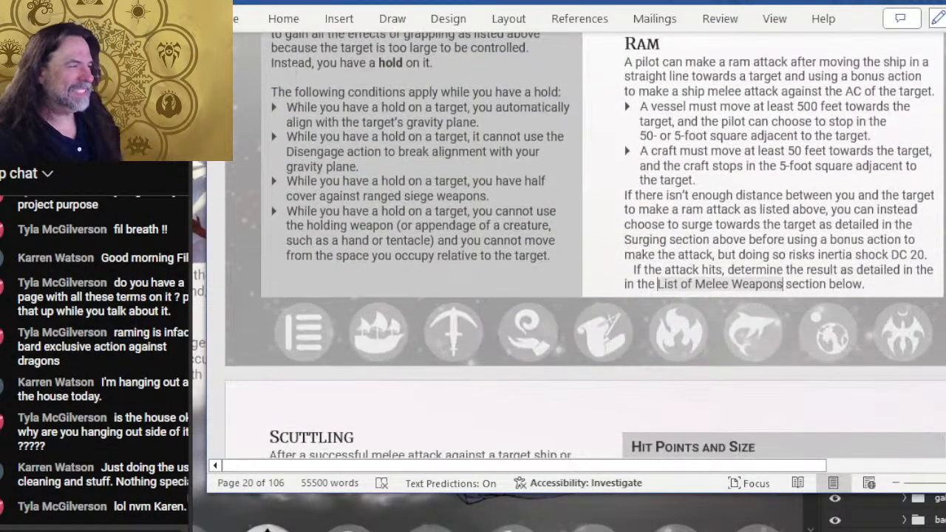
scroll(432, 117, "down", 8)
scroll(435, 96, "up", 12)
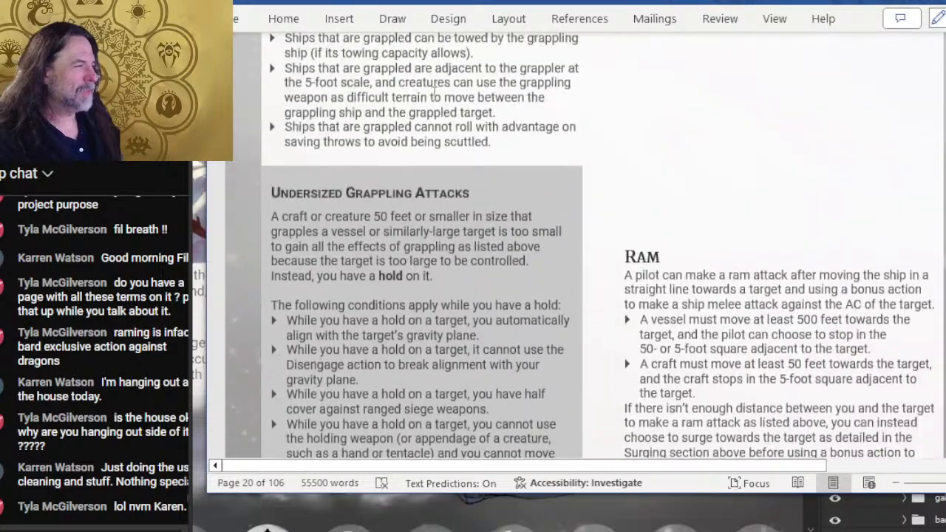
- Skim the Scuttling and Squeezing into a Smaller Space rules and continue to the Ship Roles table
scroll(435, 96, "down", 10)
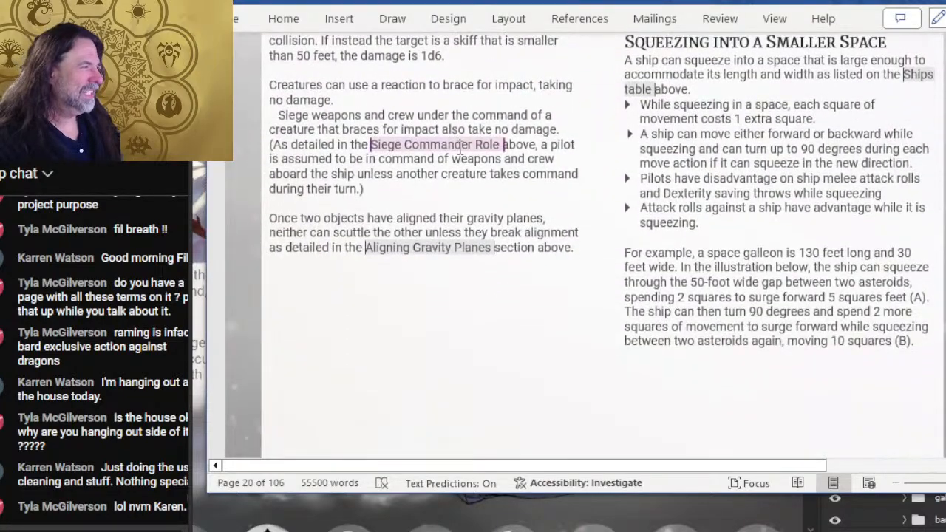
scroll(460, 148, "up", 3)
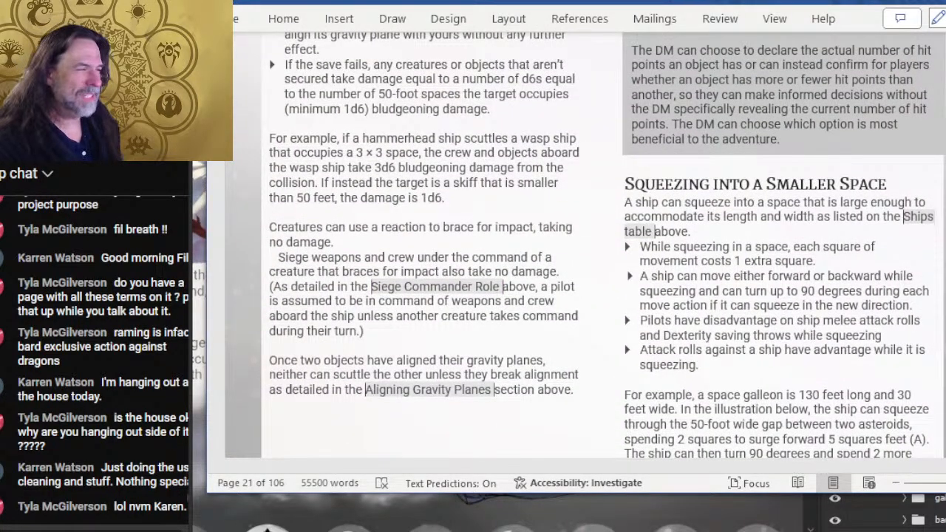
scroll(521, 287, "up", 11)
scroll(521, 287, "down", 20)
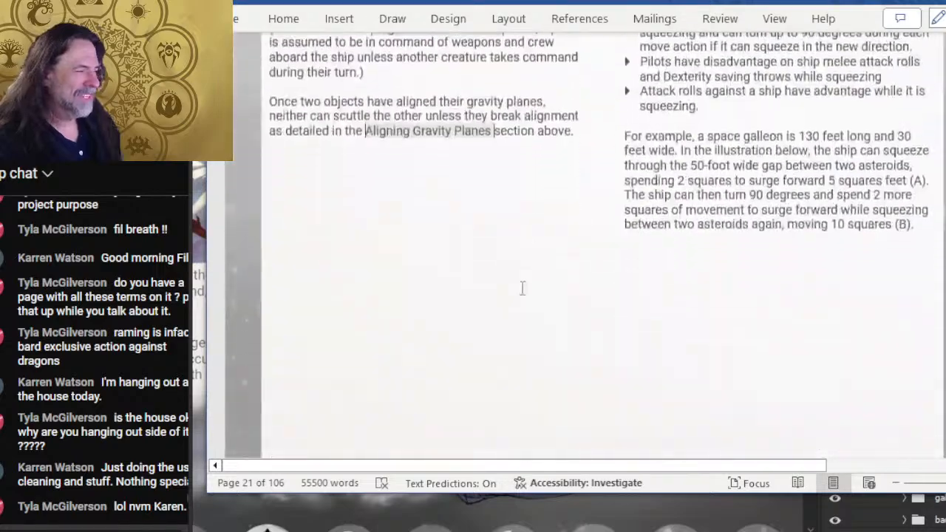
scroll(517, 274, "down", 2)
scroll(509, 264, "up", 2)
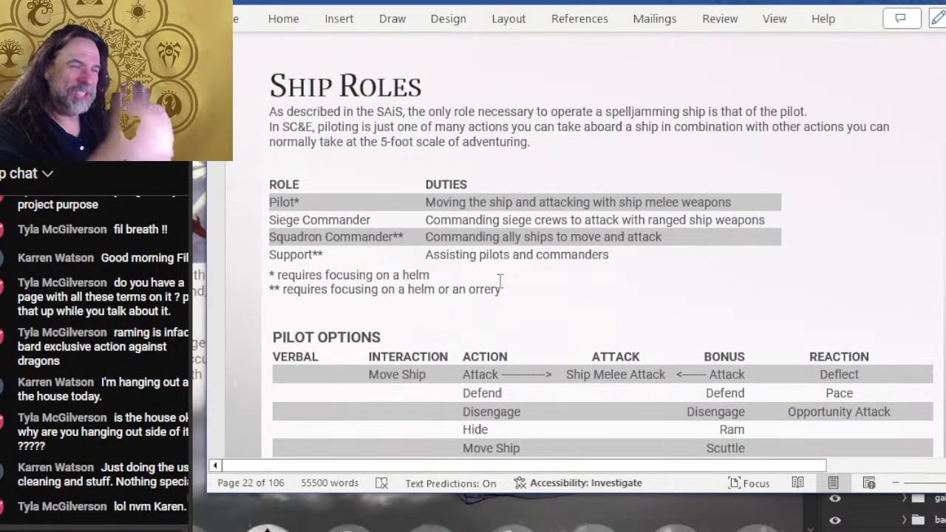
- Look through the pilot, siege commander, squadron commander and support options, continuing to the Weapons and Crew section
scroll(459, 259, "down", 2)
scroll(558, 255, "down", 12)
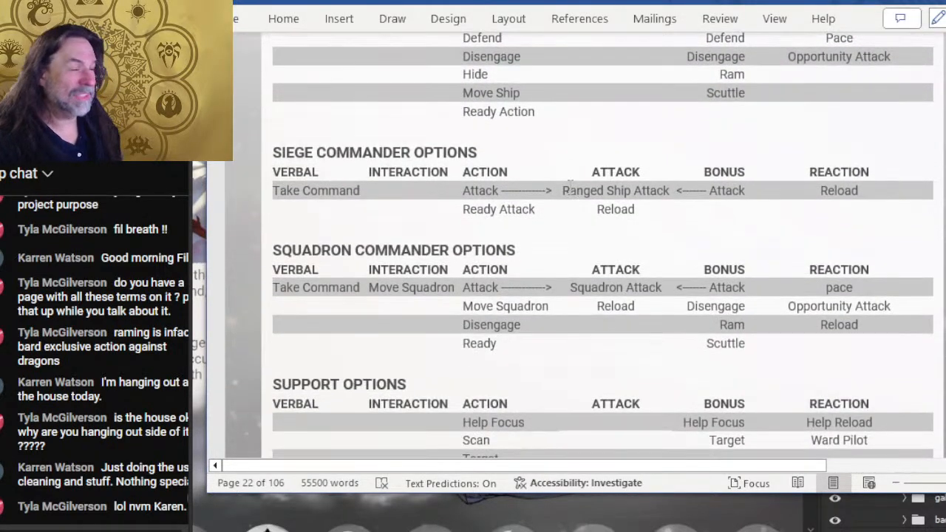
scroll(617, 175, "down", 20)
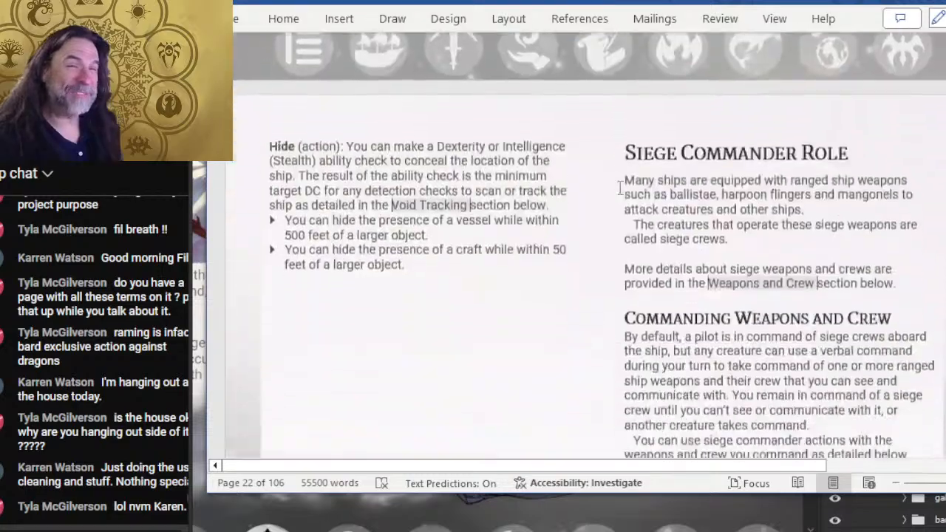
scroll(617, 175, "down", 20)
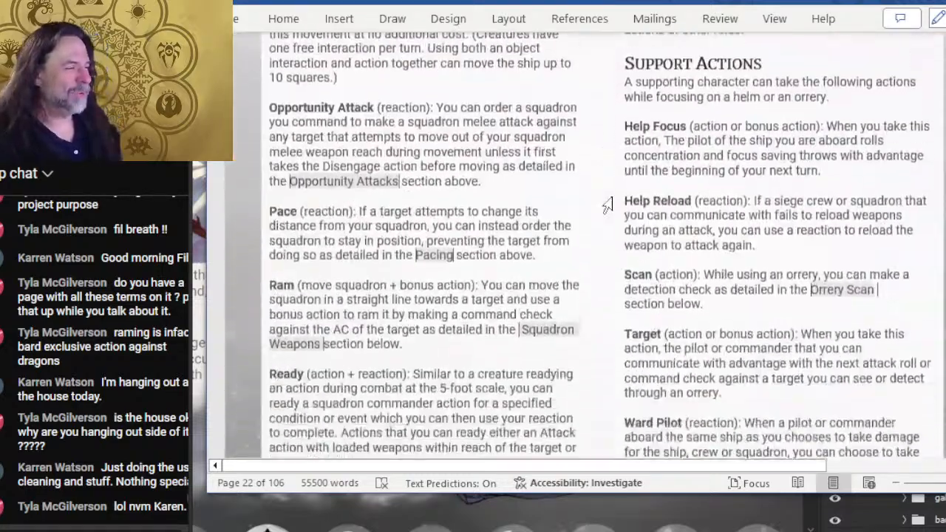
scroll(606, 229, "down", 12)
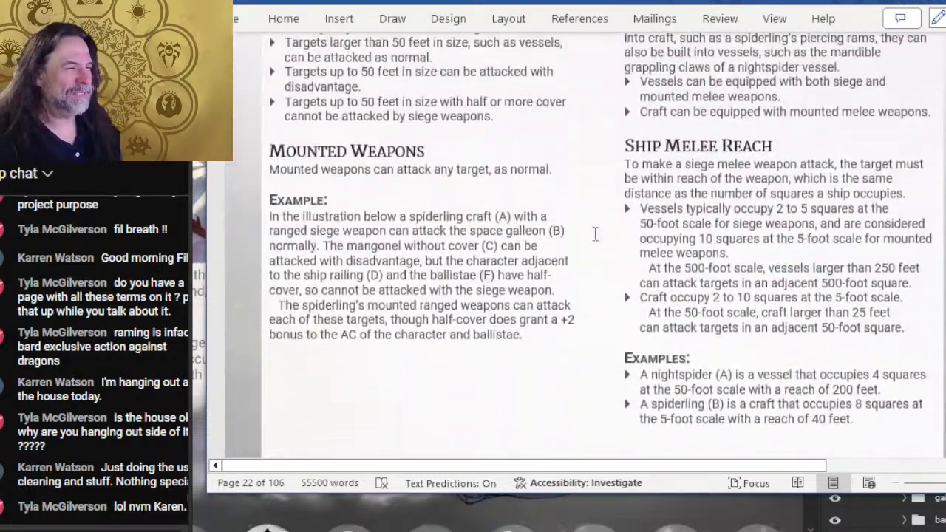
scroll(596, 232, "up", 5)
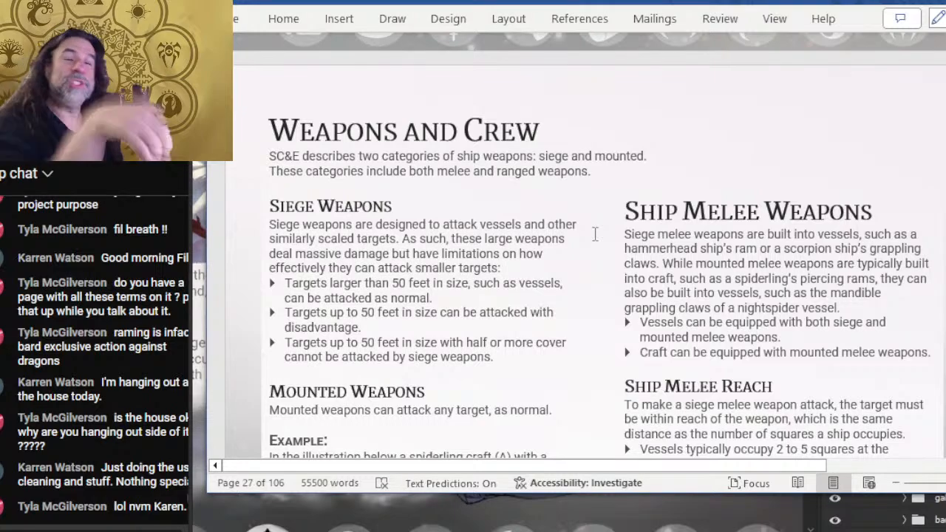
scroll(550, 222, "down", 2)
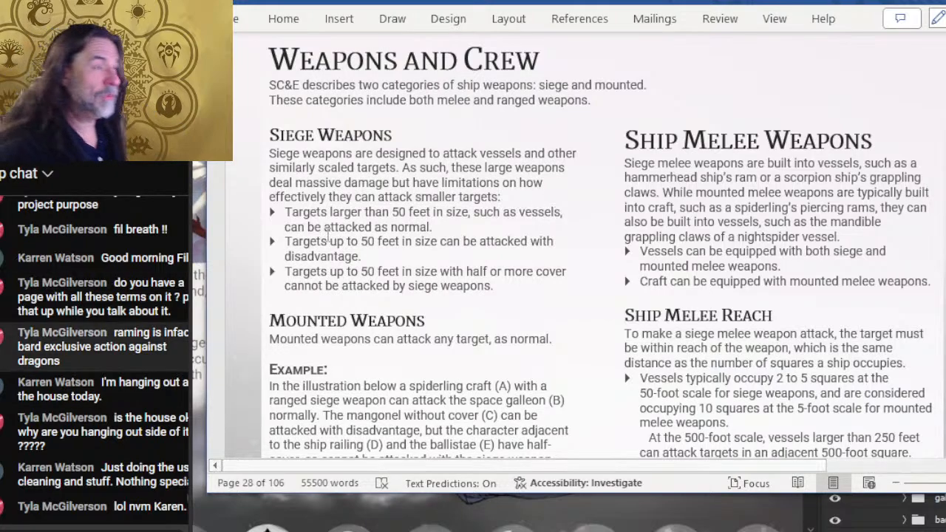
- Switch to Photoshop and combine the two small-craft layer groups of the illustration into one group
key("alt+Tab")
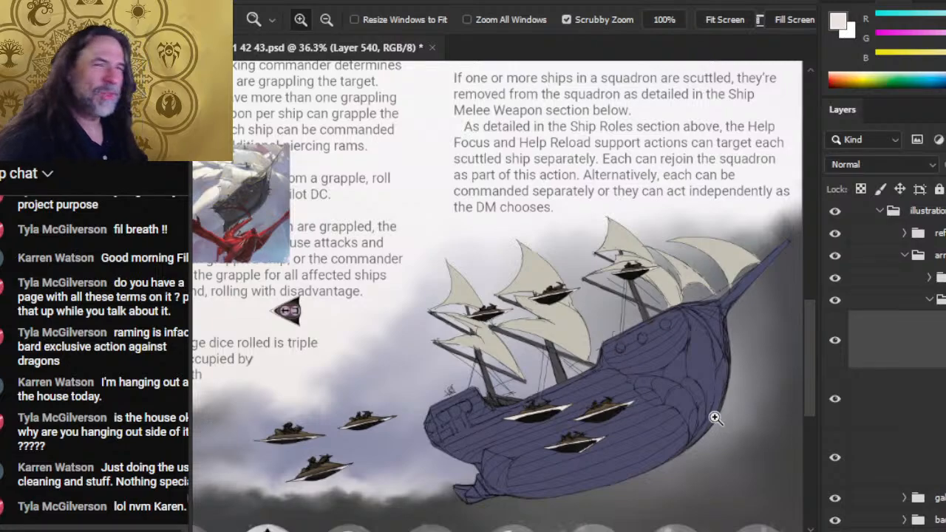
left_click(837, 345)
left_click(838, 346)
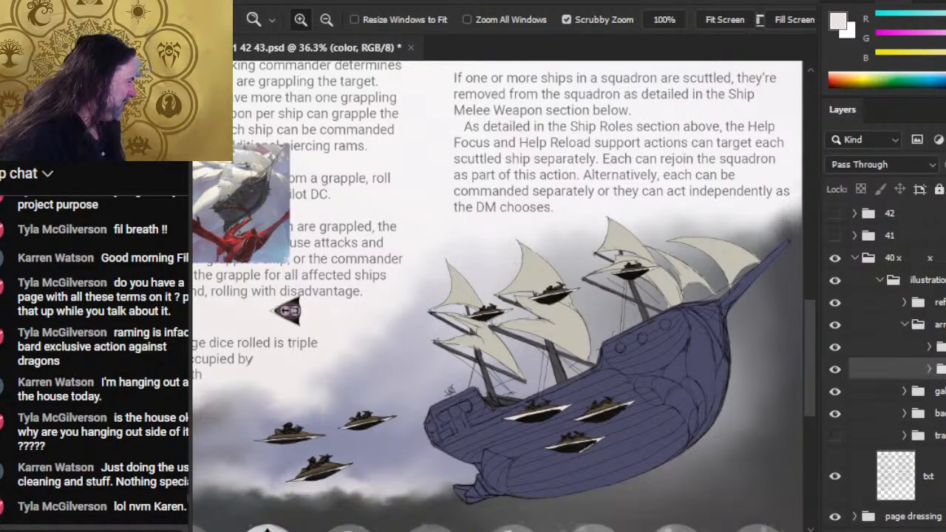
left_click(940, 347, "shift")
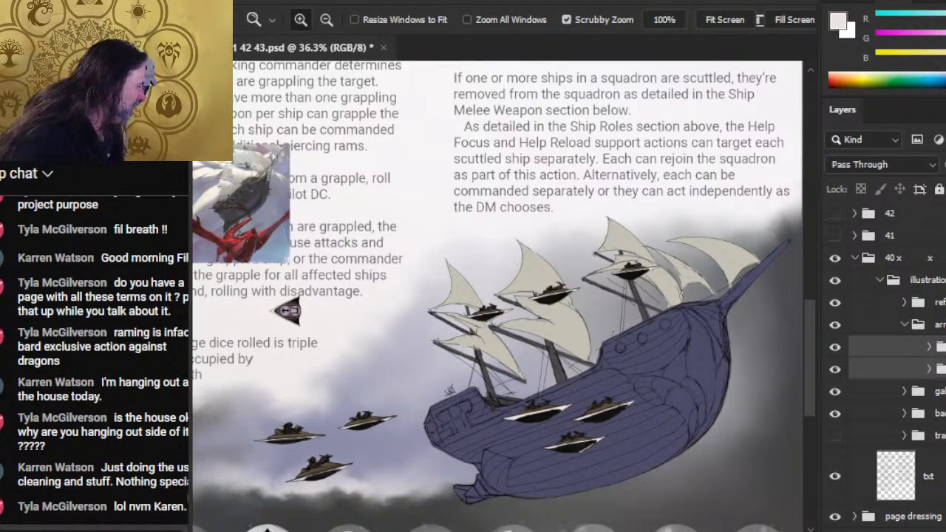
key("ctrl+g")
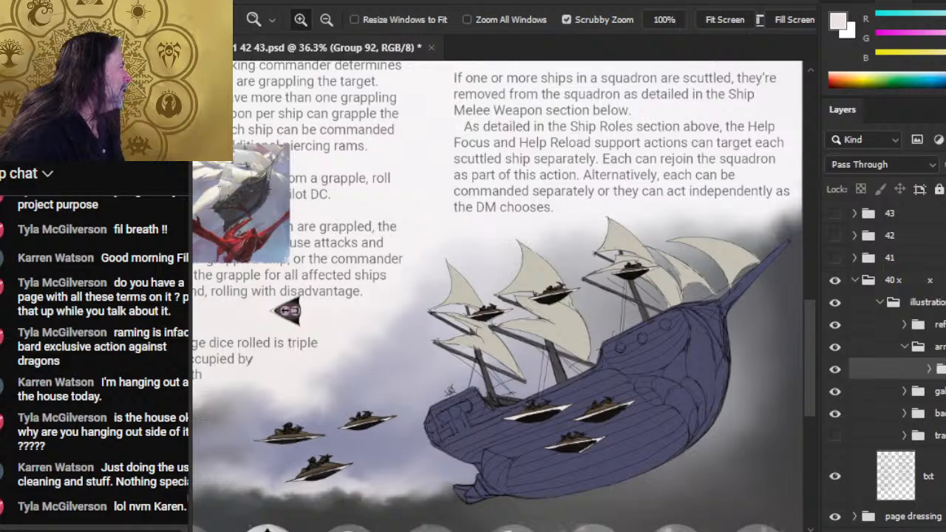
- Duplicate the combined craft group, hide the original, and merge the copy into a single layer
key("ctrl+j")
key("Return")
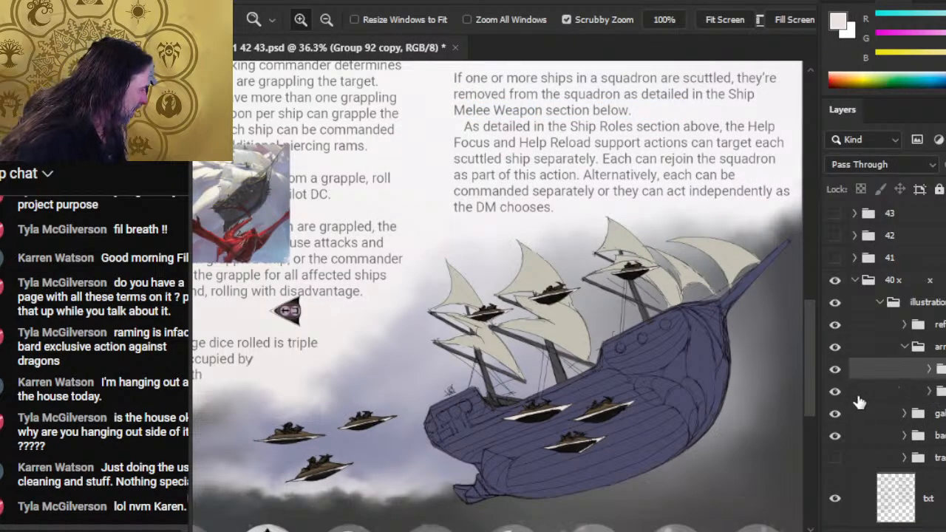
right_click(875, 370)
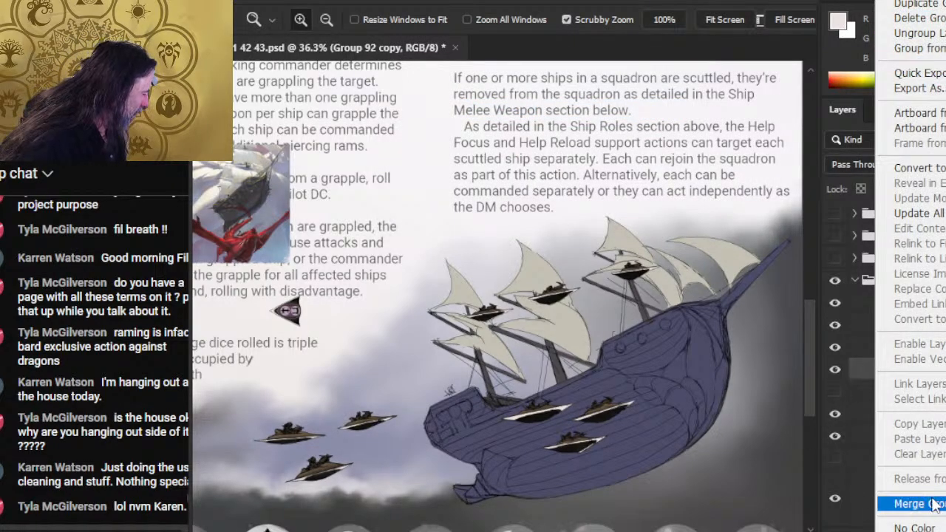
left_click(898, 503)
- Scale the small craft by the galleon's foremost mast to about 115% width and 103% height, tilt it slightly counterclockwise and nudge it into place
left_click_drag(667, 334, 707, 219)
key("l")
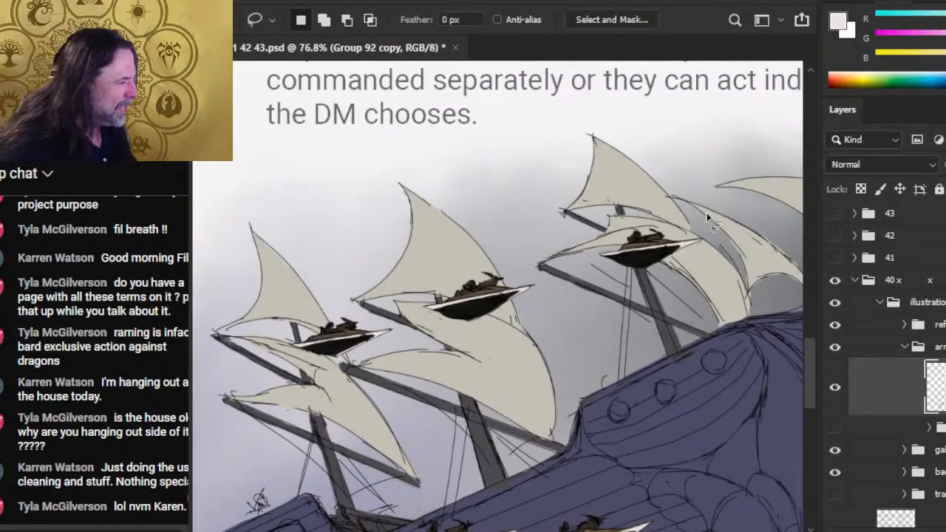
left_click_drag(667, 272, 603, 195)
right_click(615, 181)
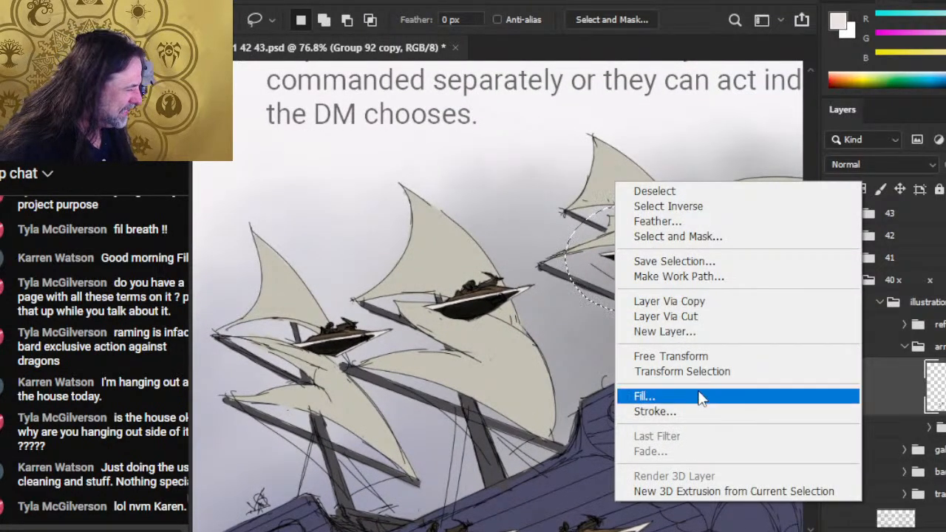
left_click(701, 358)
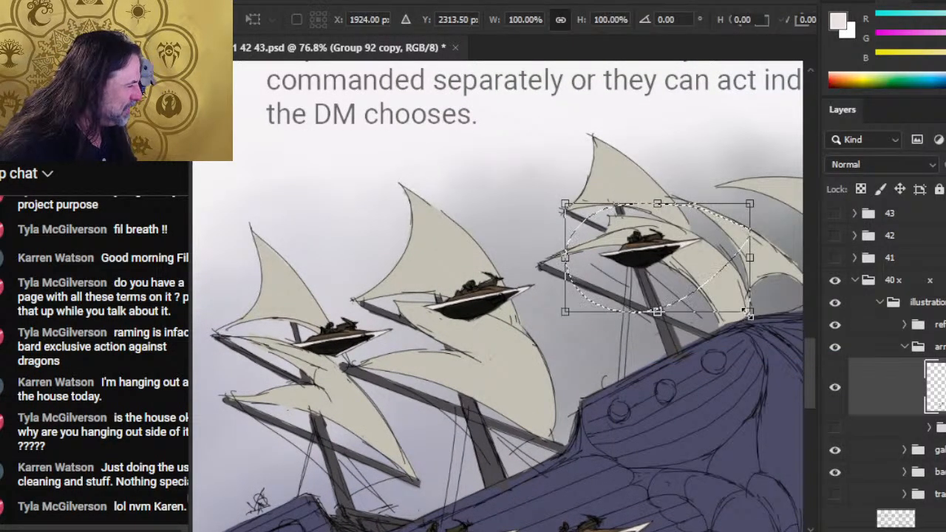
left_click_drag(749, 313, 777, 328)
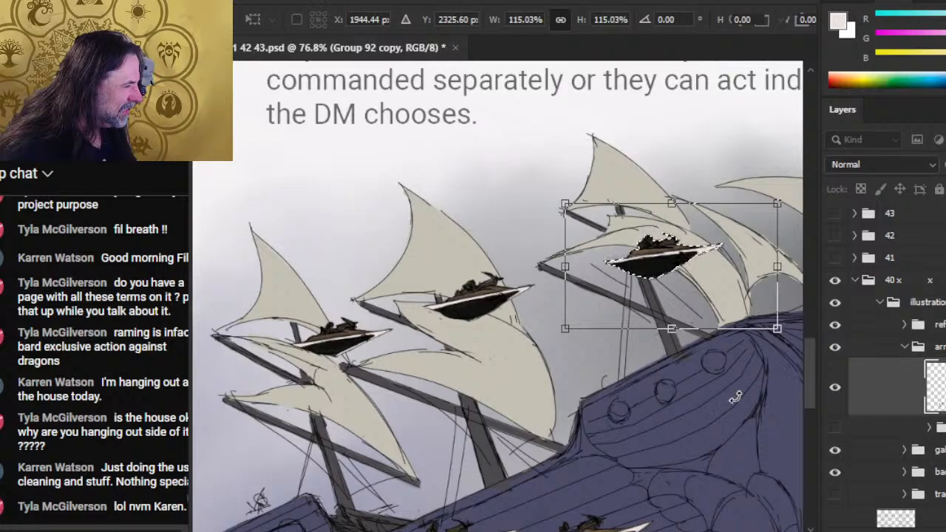
left_click_drag(672, 332, 675, 316)
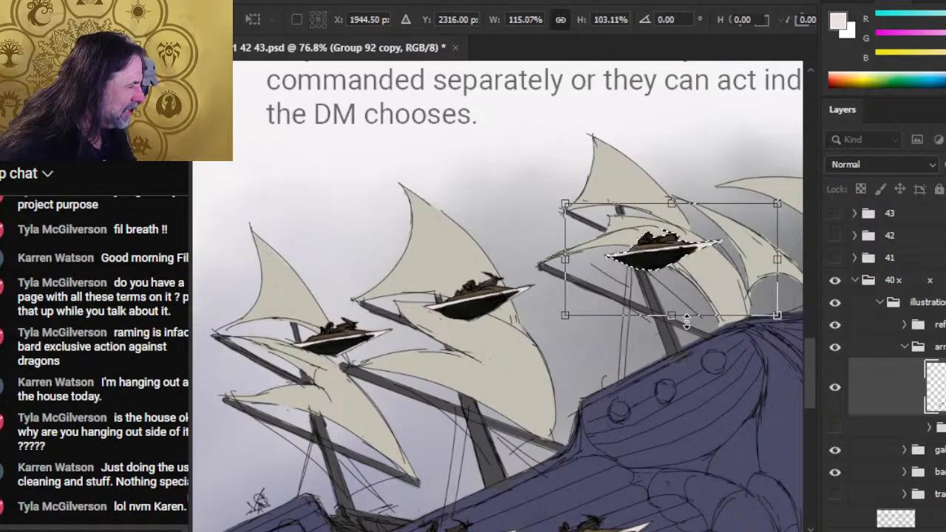
left_click_drag(736, 364, 730, 332)
key("Return")
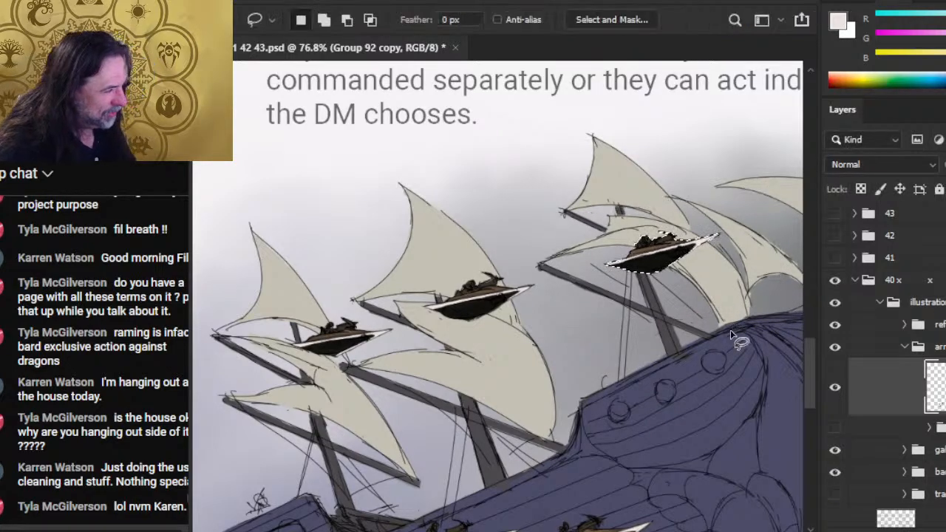
key("v")
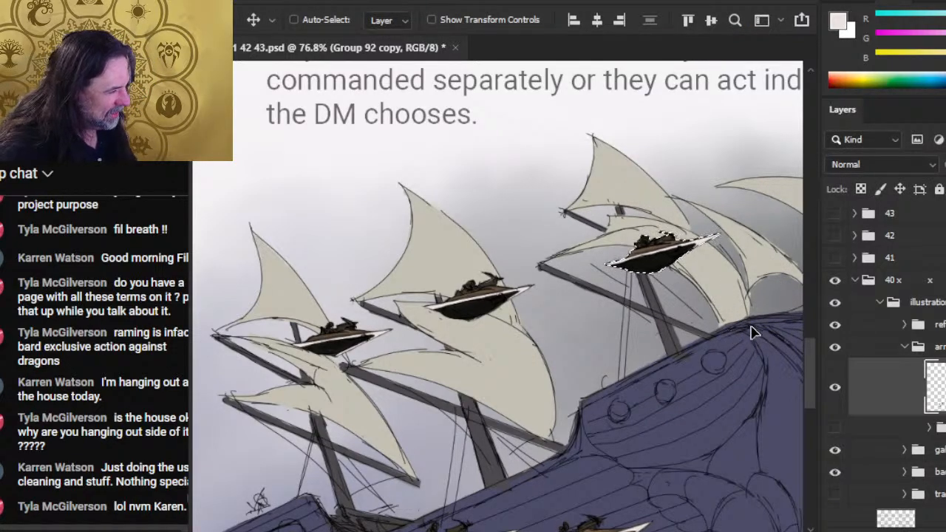
left_click_drag(751, 332, 745, 330)
- Select the small craft in front of the galleon's middle sail and shift it slightly
key("l")
left_click_drag(584, 447, 617, 305)
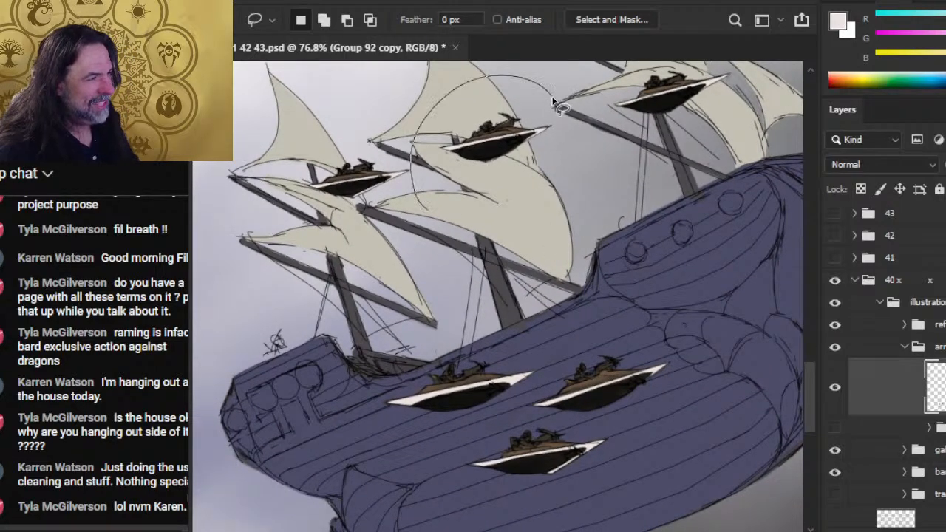
left_click_drag(553, 101, 429, 212)
key("v")
left_click_drag(519, 155, 524, 152)
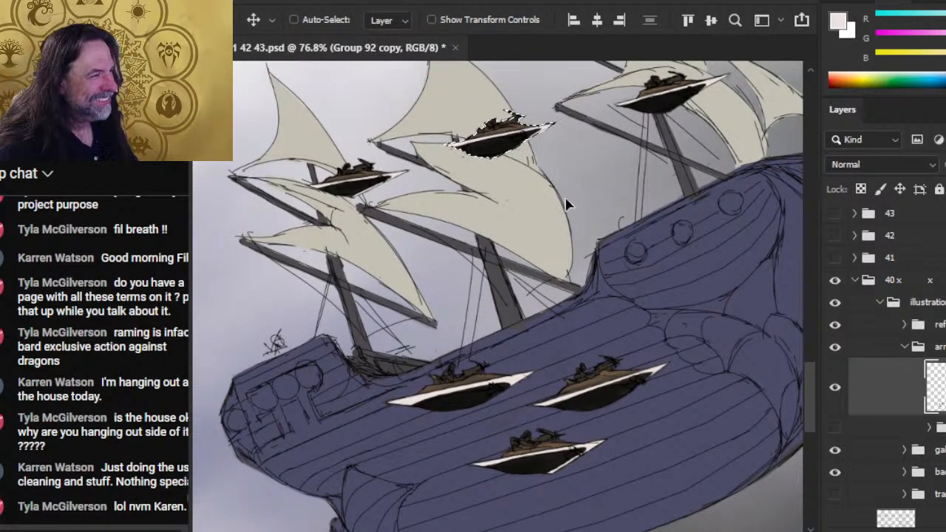
left_click_drag(567, 204, 569, 199)
- Adjust the craft in front of the middle sail slightly with Free Transform
key("l")
right_click(589, 164)
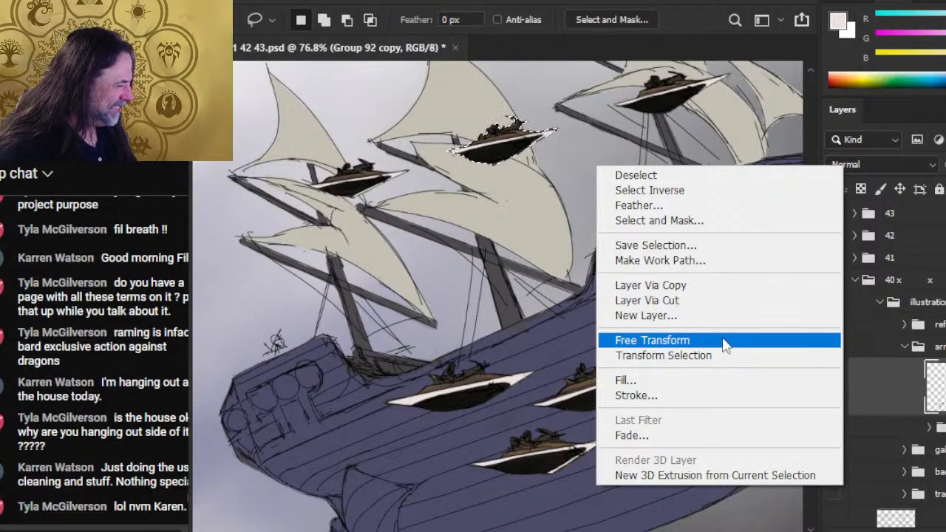
left_click(724, 342)
key("Return")
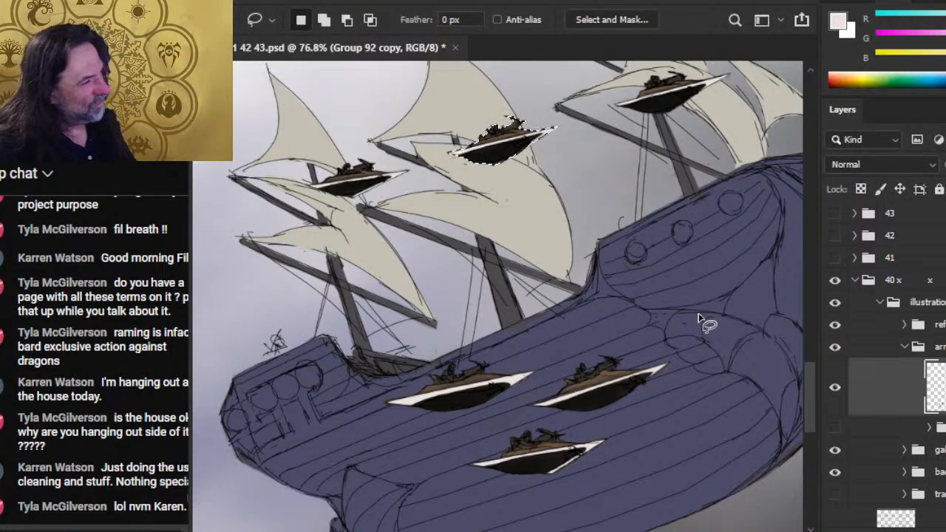
key("v")
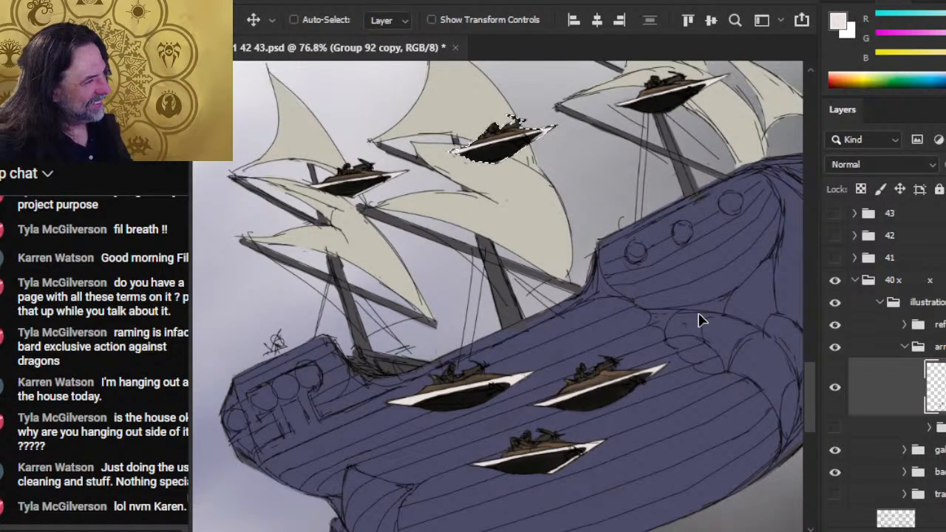
key("l")
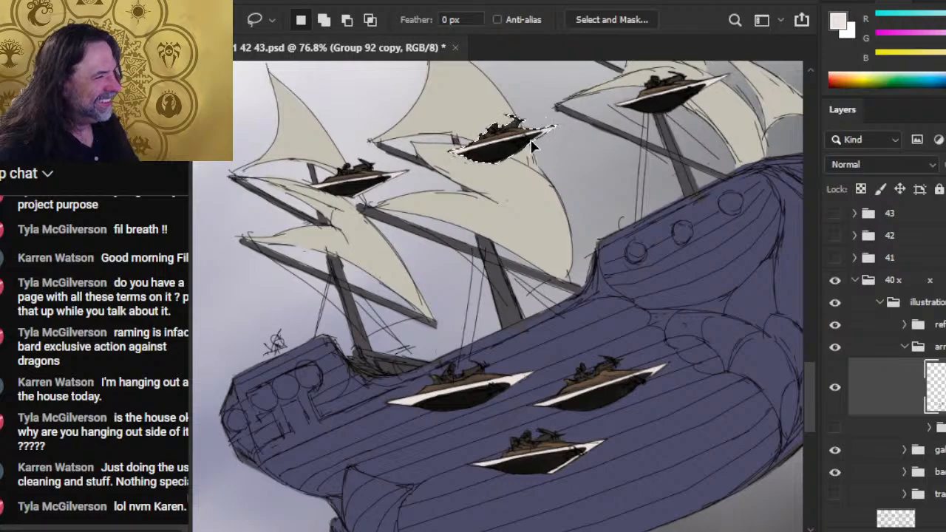
- Scale down the two small craft by the galleon's leftmost and middle sails slightly with Free Transform
right_click(510, 171)
left_click(529, 179)
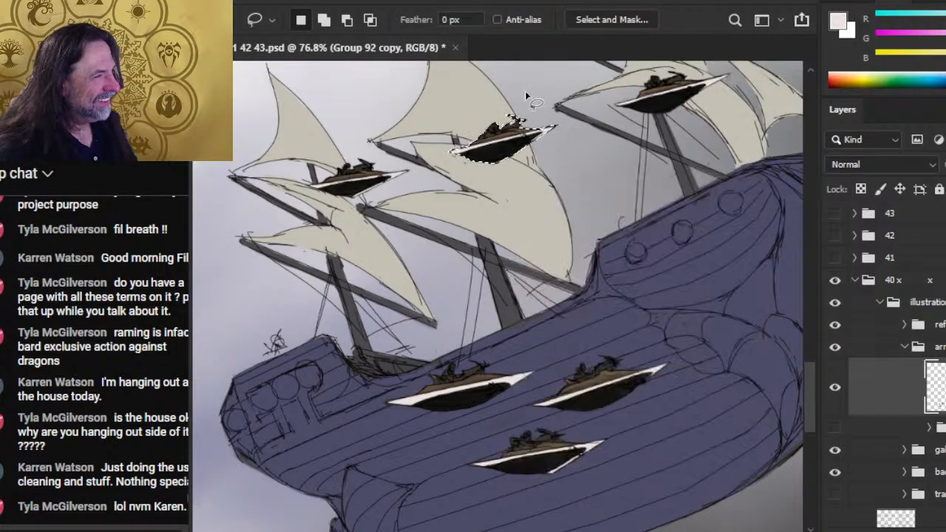
left_click_drag(523, 90, 522, 90)
right_click(523, 90)
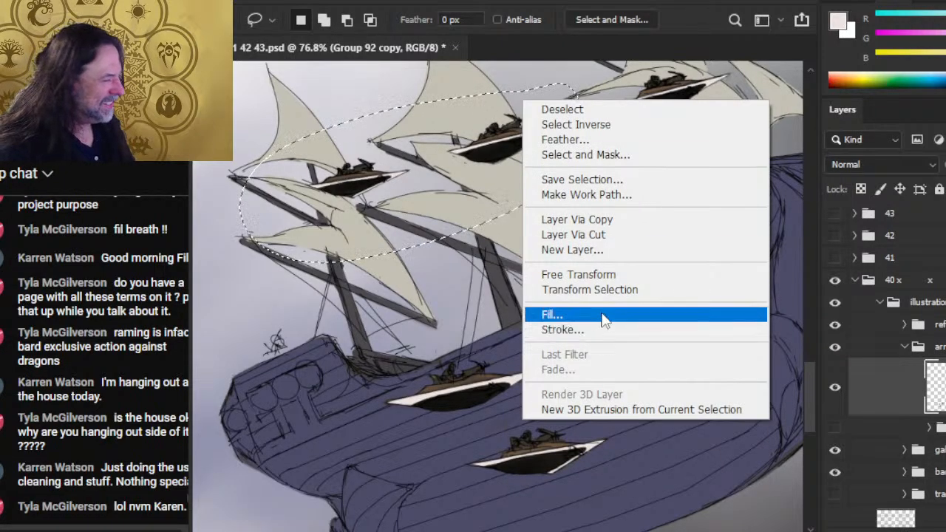
left_click(602, 274)
left_click_drag(414, 262, 414, 244)
key("Return")
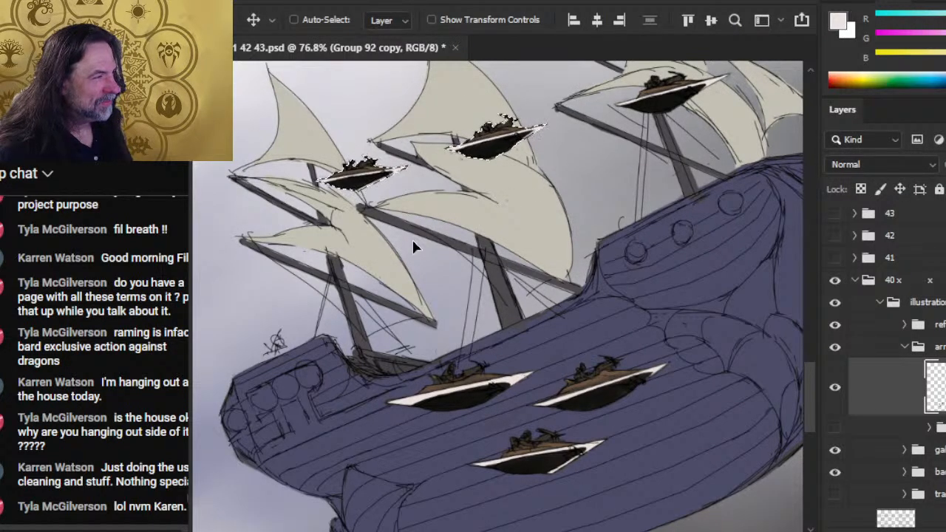
key("ctrl+d")
- Move the craft by the leftmost mast down and left, and the craft by the middle sail straight down
key("l")
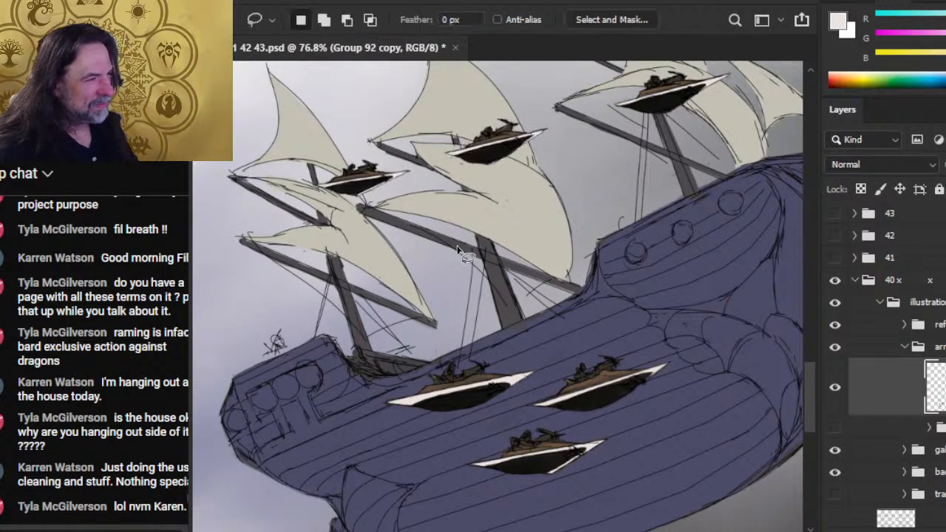
left_click_drag(397, 152, 368, 139)
key("v")
left_click_drag(364, 181, 377, 195)
left_click_drag(427, 242, 431, 242)
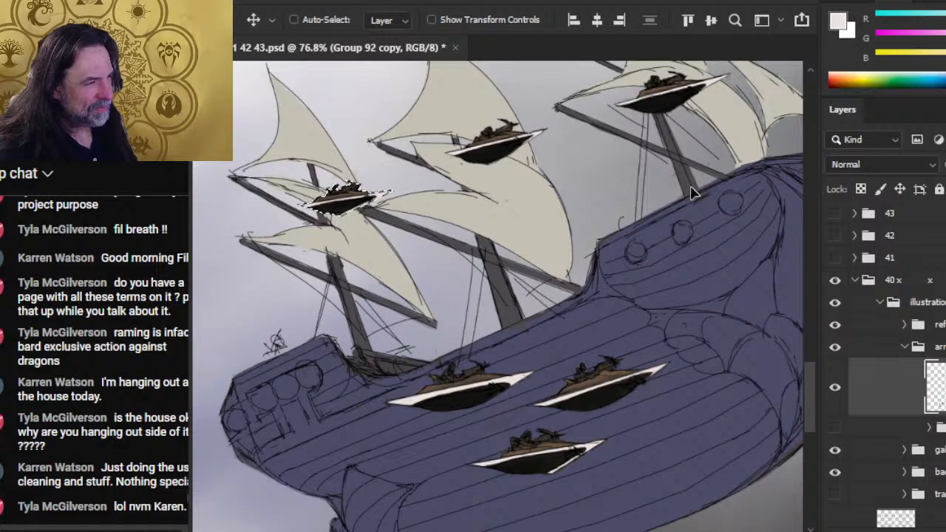
key("l")
left_click_drag(543, 104, 541, 137)
key("v")
- Select the small craft in front of the galleon's rightmost mast and move it slightly down
key("l")
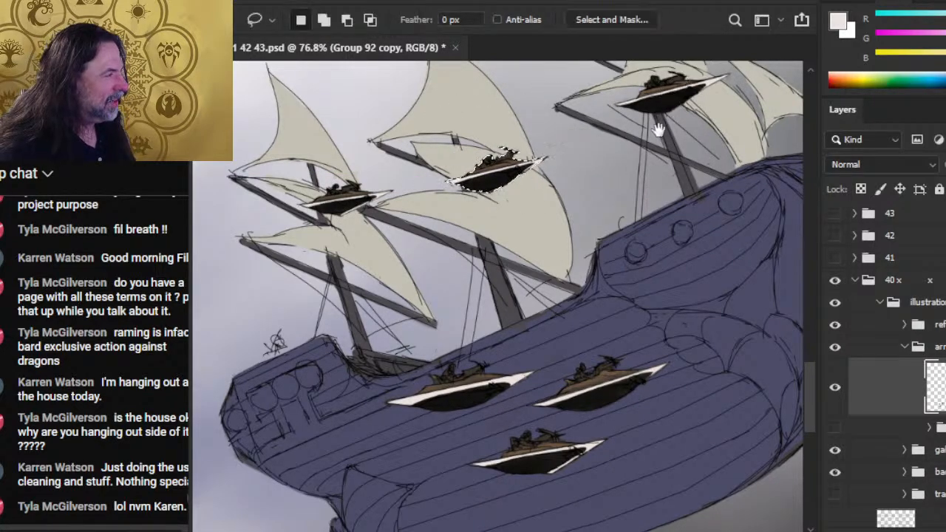
left_click_drag(663, 103, 615, 205)
left_click_drag(673, 124, 674, 125)
key("v")
left_click_drag(643, 176, 631, 180)
- Shift the craft by the leftmost mast and the craft by the middle sail slightly to the right
left_click_drag(319, 333, 403, 300)
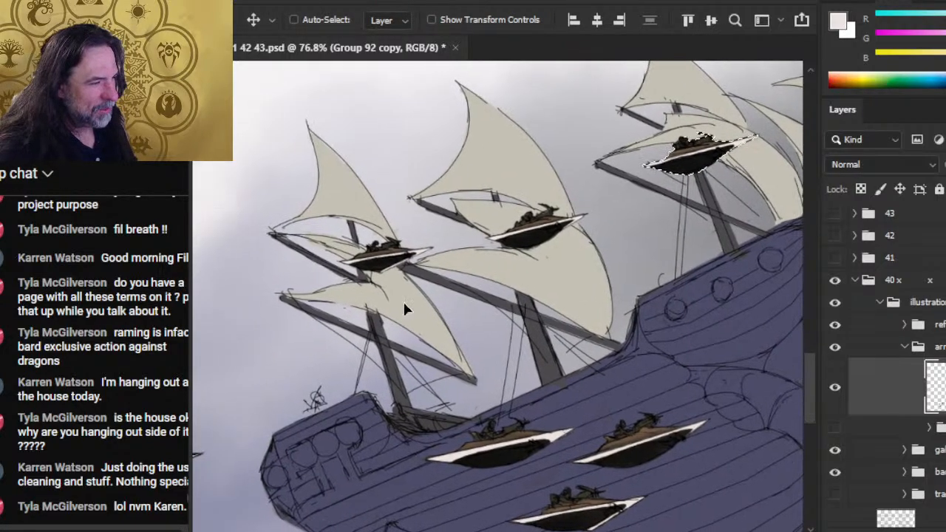
key("l")
mouse_move(414, 206)
left_mouse_down()
mouse_move(301, 277)
mouse_move(414, 207)
left_mouse_up()
key("v")
left_click_drag(400, 272, 393, 285)
mouse_move(423, 342)
left_mouse_down()
mouse_move(413, 332)
mouse_move(479, 348)
left_mouse_up()
key("ctrl+d")
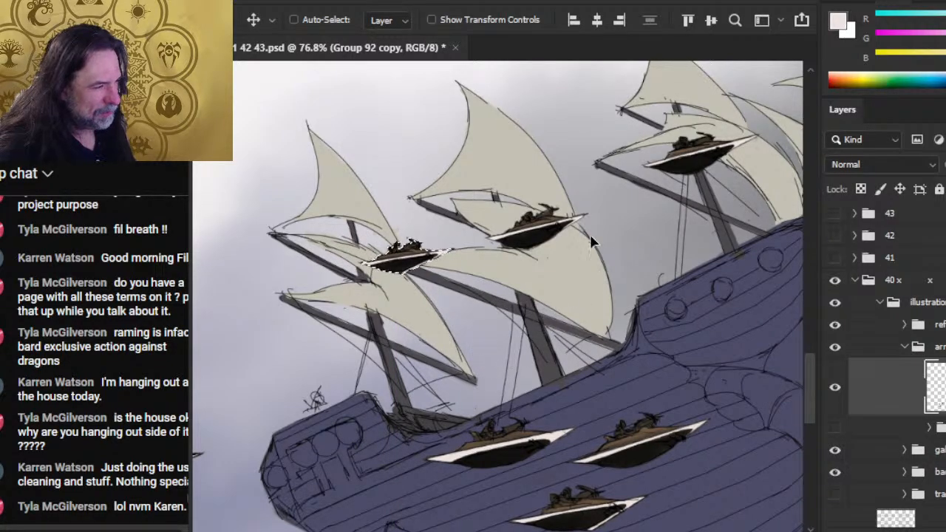
key("l")
left_click_drag(574, 184, 571, 184)
key("v")
mouse_move(559, 236)
left_mouse_down()
mouse_move(584, 234)
mouse_move(580, 240)
left_mouse_up()
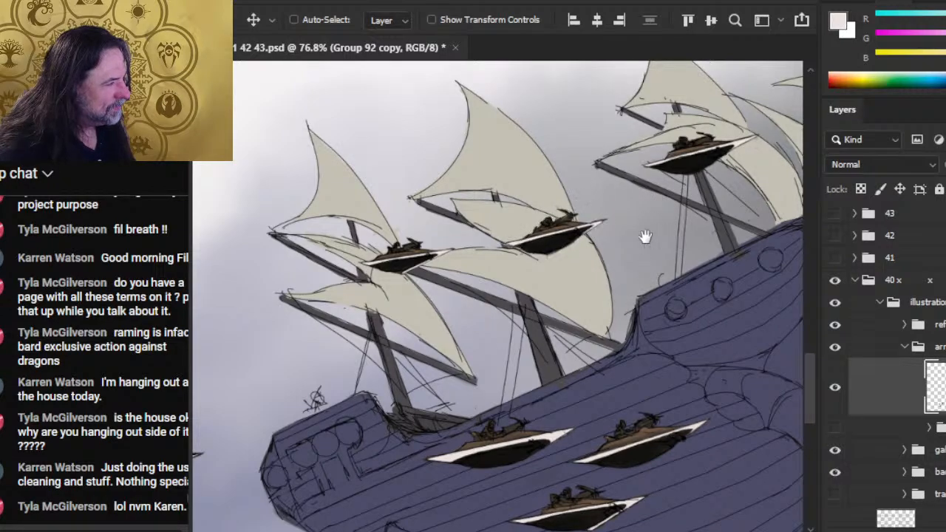
- Reselect the craft in front of the rightmost mast and fine-tune its position
scroll(643, 237, "right", 2)
key("l")
left_click_drag(678, 115, 679, 118)
key("v")
left_click_drag(649, 154, 665, 161)
- Select the three small craft in front of the galleon's hull and rotate them about 3.6° counterclockwise
scroll(660, 296, "down", 5)
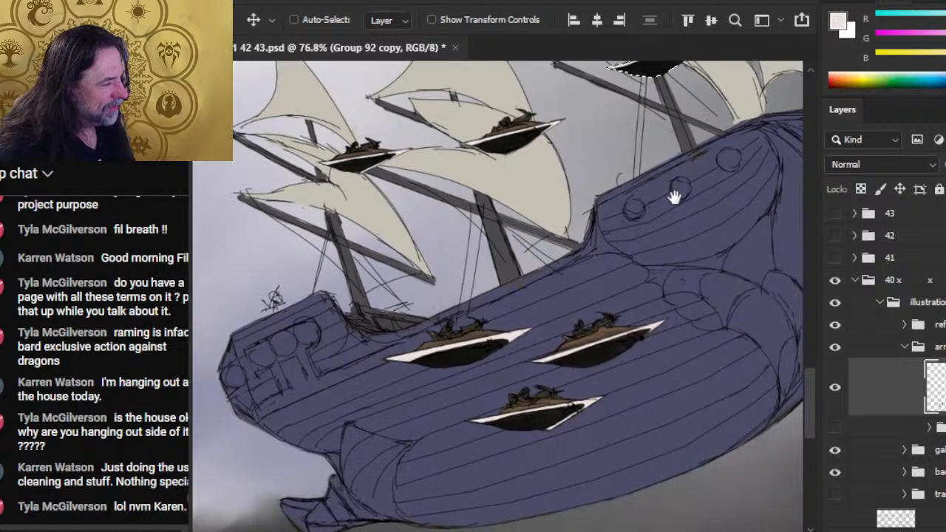
key("z")
left_click_drag(569, 317, 531, 347)
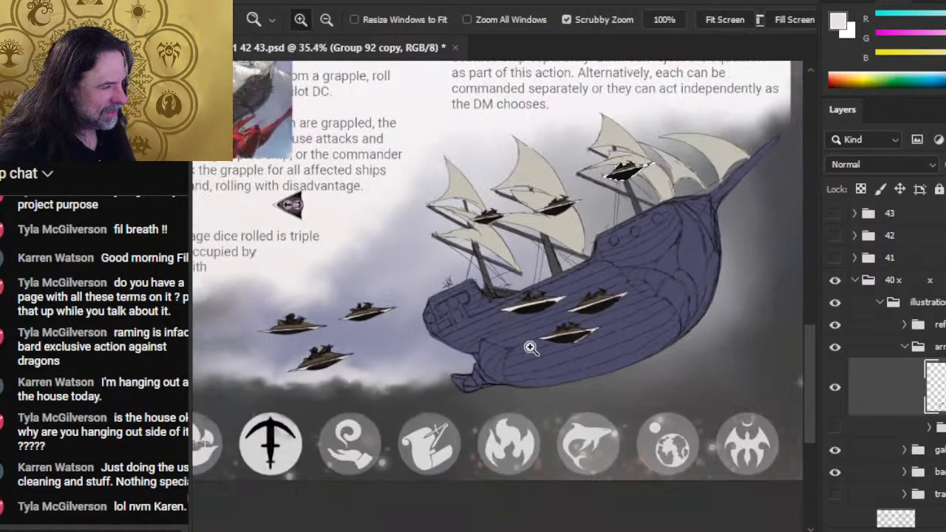
left_click_drag(530, 314, 583, 313)
key("l")
mouse_move(650, 244)
left_mouse_down()
mouse_move(550, 244)
mouse_move(731, 311)
mouse_move(651, 238)
left_mouse_up()
right_click(593, 304)
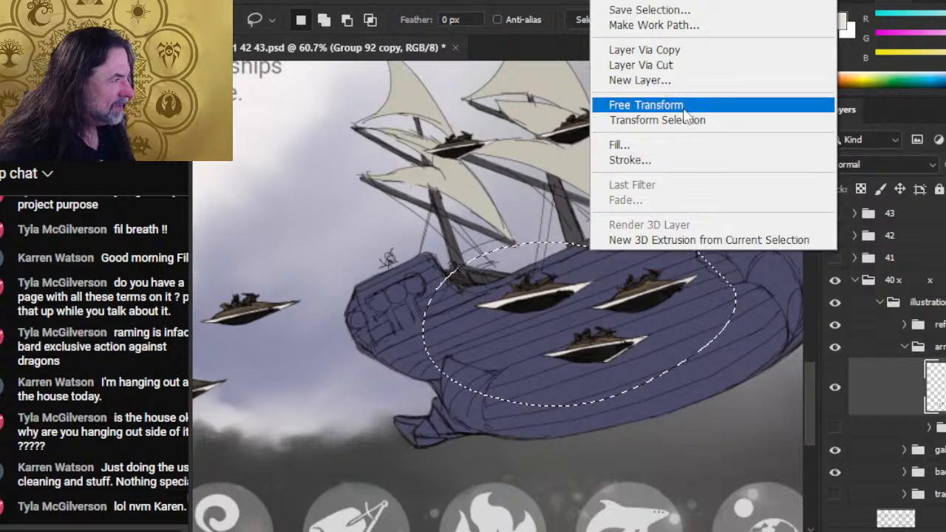
left_click(681, 103)
left_click_drag(709, 181, 703, 163)
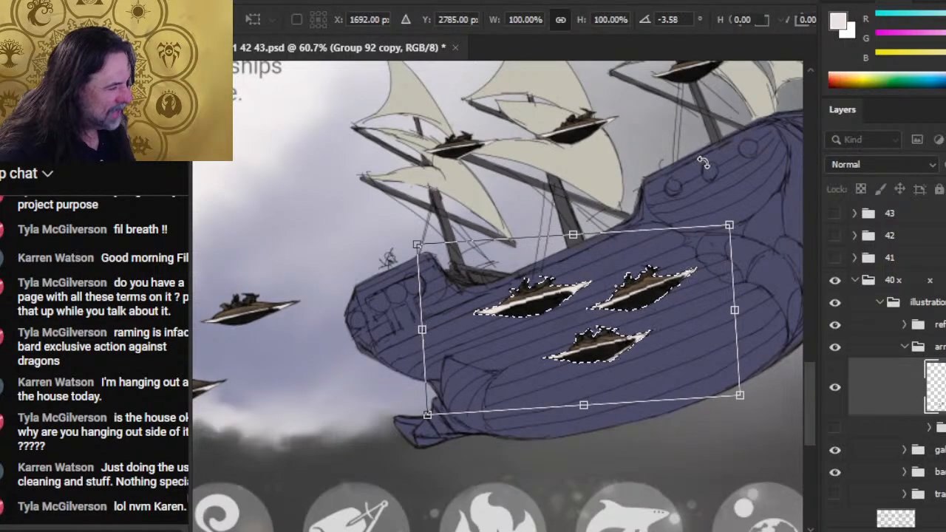
key("Return")
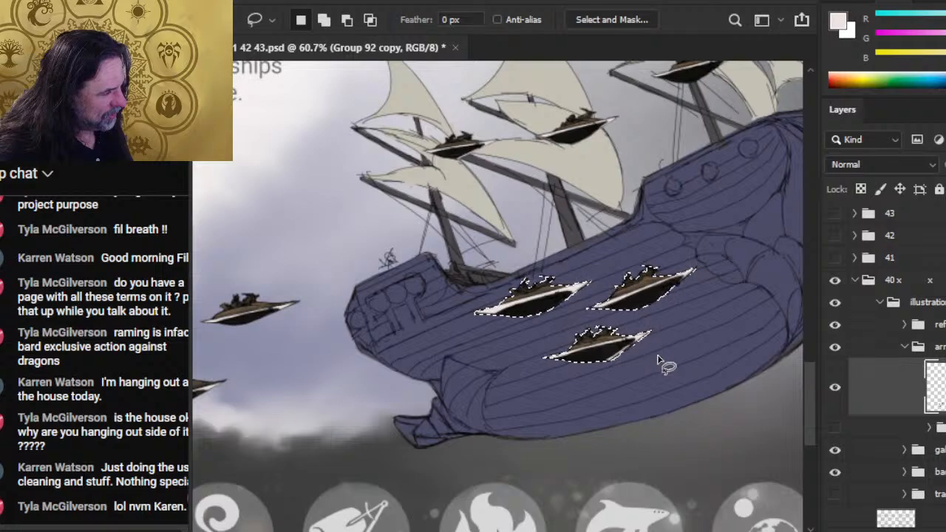
- Scale the three craft in front of the hull down proportionally to about 92%, and deselect them
right_click(600, 300)
left_click(703, 152)
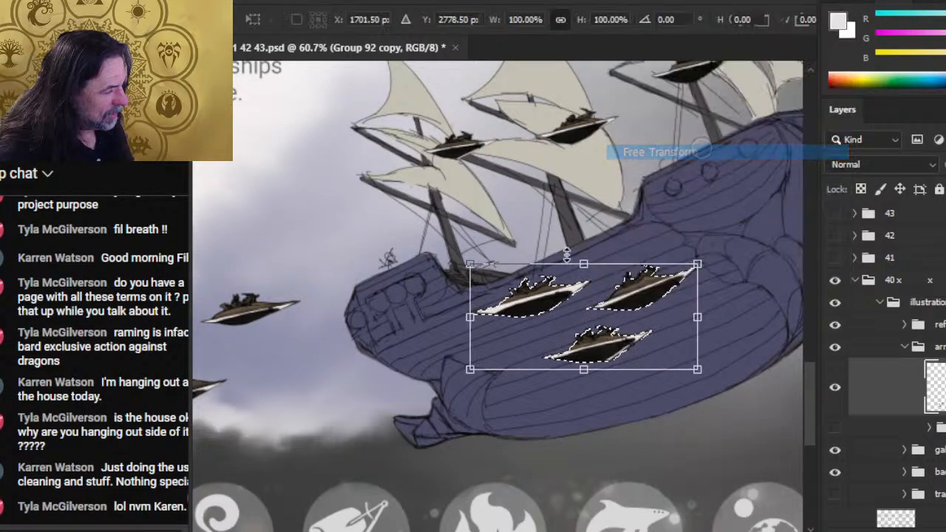
left_click_drag(471, 265, 492, 277)
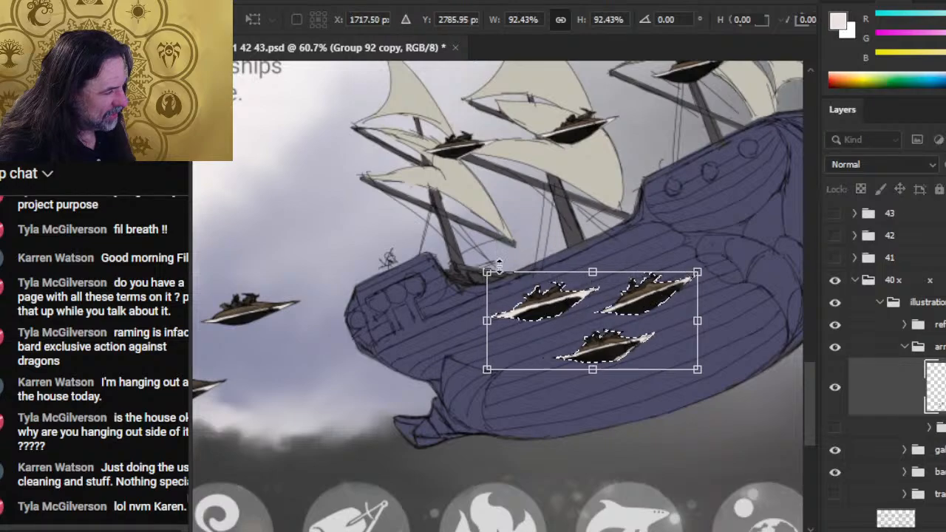
key("Return")
key("v")
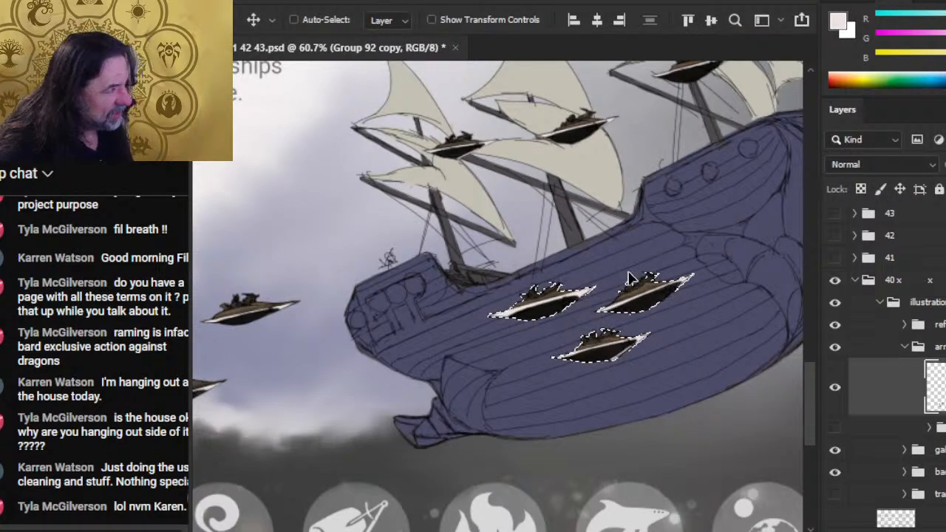
key("z")
left_click_drag(674, 252, 696, 255)
key("ctrl+d")
- Select the lowest of the three craft approaching the galleon and rotate it slightly clockwise with Free Transform
key("ctrl+space")
mouse_move(712, 363)
left_mouse_down()
mouse_move(683, 365)
mouse_move(644, 391)
left_mouse_up()
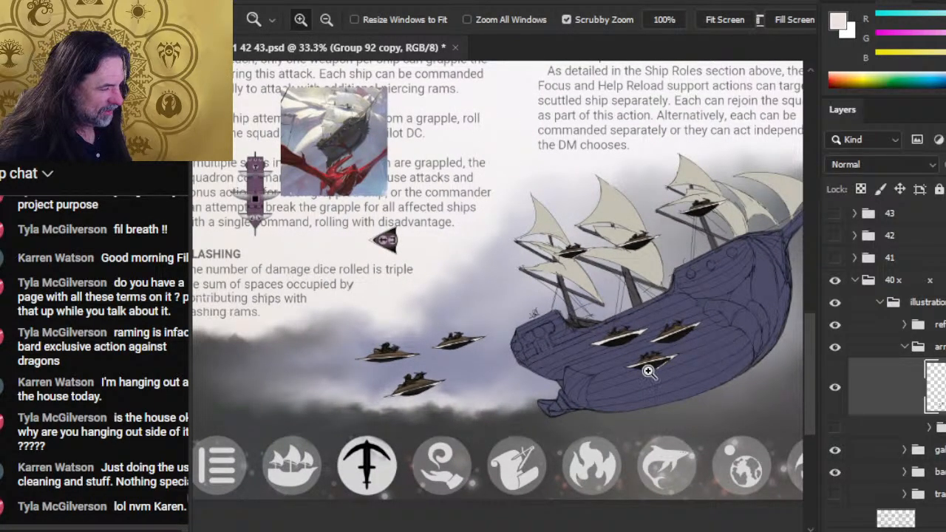
key("l")
mouse_move(447, 361)
left_mouse_down()
mouse_move(392, 370)
mouse_move(450, 366)
left_mouse_up()
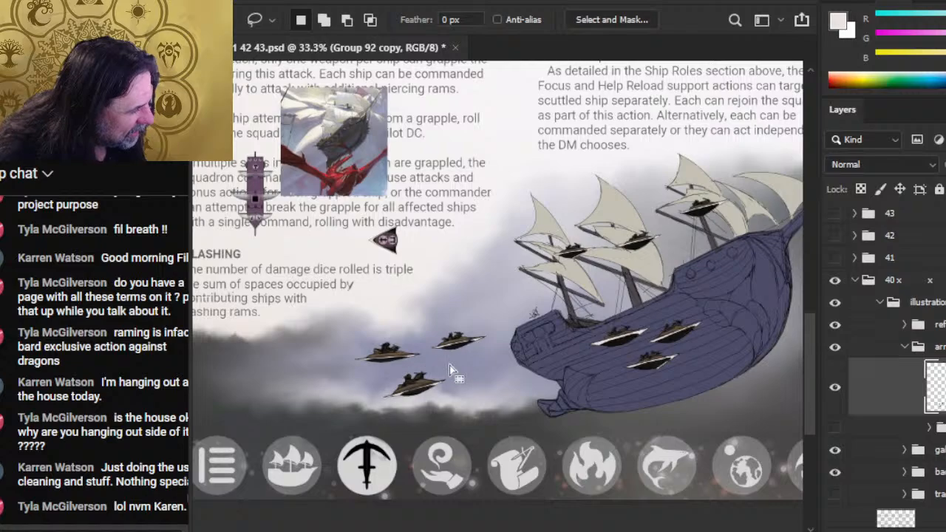
right_click(414, 347)
left_click(507, 136)
left_click_drag(513, 175, 530, 183)
key("Return")
key("v")
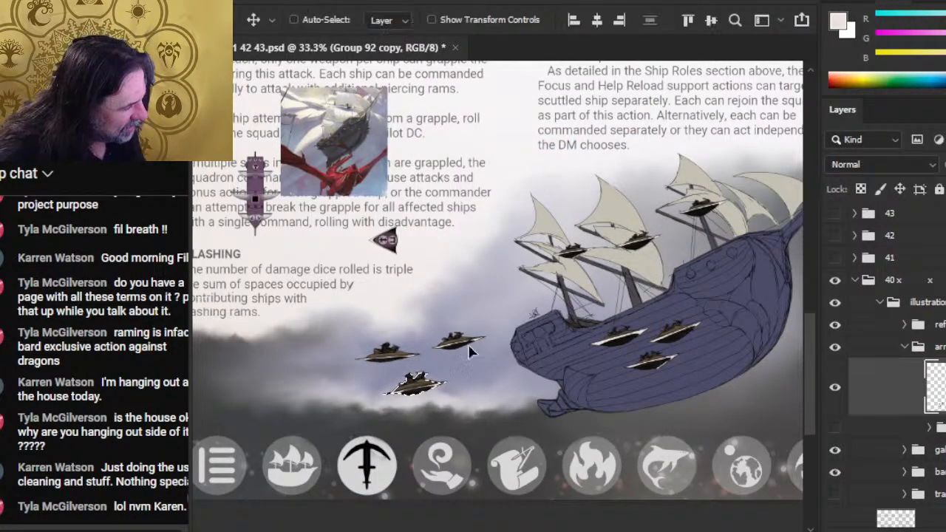
- Select the three approaching craft and move them slightly up and away from the galleon
key("l")
scroll(604, 342, "down", 2)
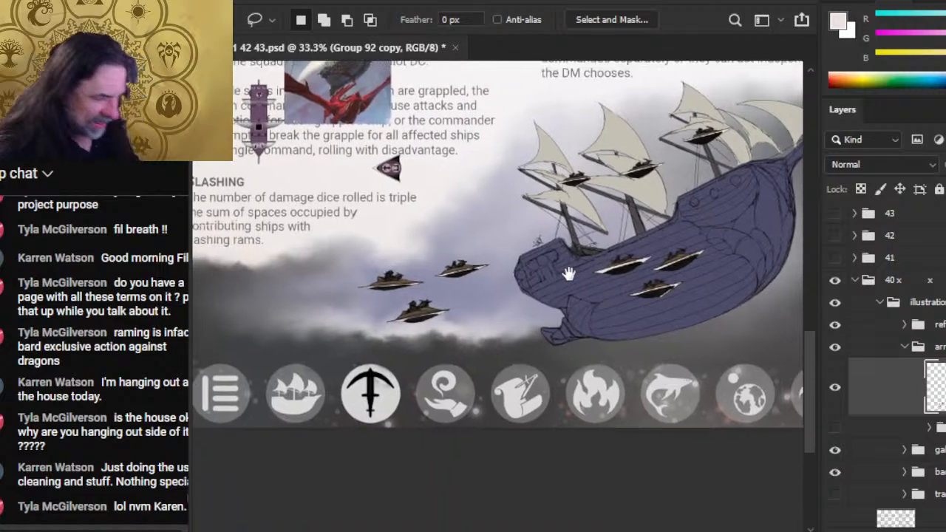
mouse_move(492, 287)
left_mouse_down()
mouse_move(340, 325)
mouse_move(480, 303)
mouse_move(470, 291)
mouse_move(457, 296)
left_mouse_up()
key("v")
key("l")
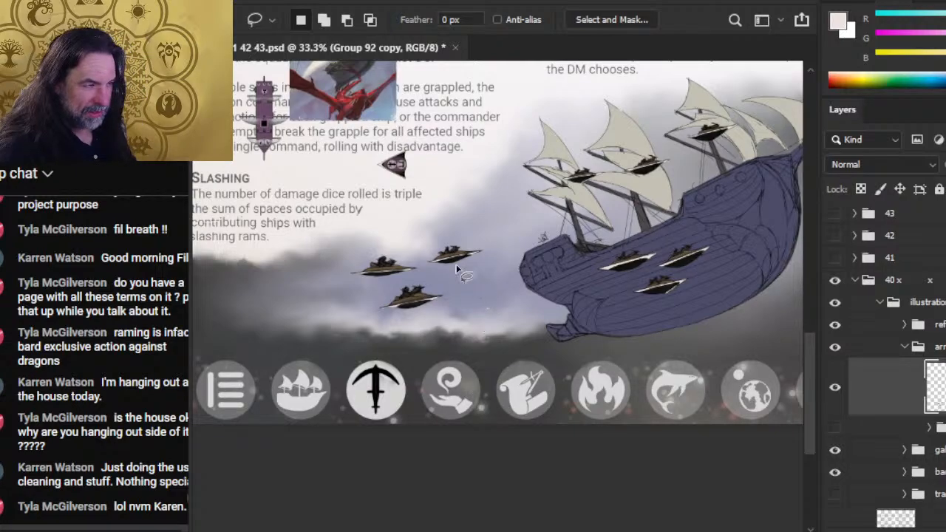
- Select the three approaching craft together and scale them down slightly with Free Transform
mouse_move(397, 220)
left_mouse_down()
mouse_move(474, 223)
mouse_move(526, 281)
mouse_move(458, 338)
mouse_move(322, 330)
mouse_move(329, 334)
left_mouse_up()
right_click(392, 193)
left_click(540, 379)
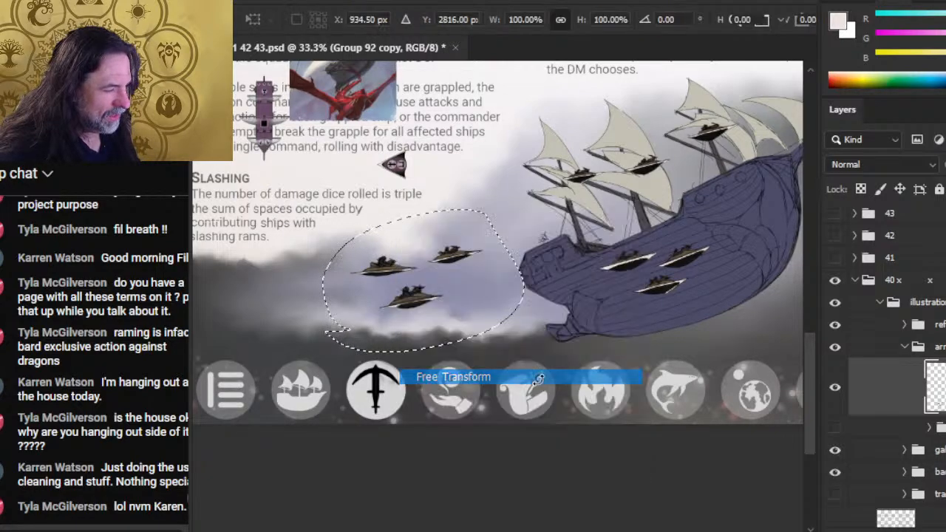
mouse_move(526, 347)
left_mouse_down()
mouse_move(489, 340)
mouse_move(497, 338)
left_mouse_up()
key("Return")
key("ctrl+d")
key("v")
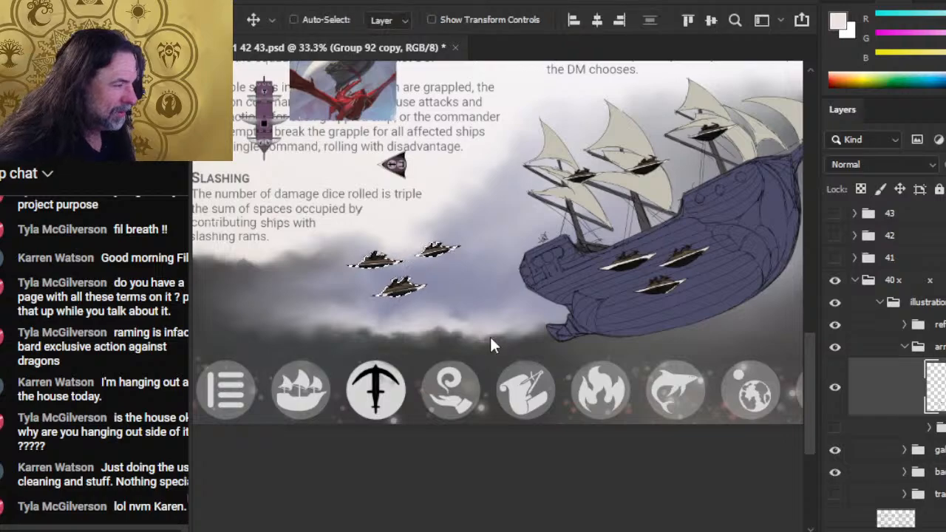
- Move the three scaled-down approaching craft slightly down and right, and deselect them
key("shift+Down")
key("shift+Down")
key("shift+Down")
key("shift+Down")
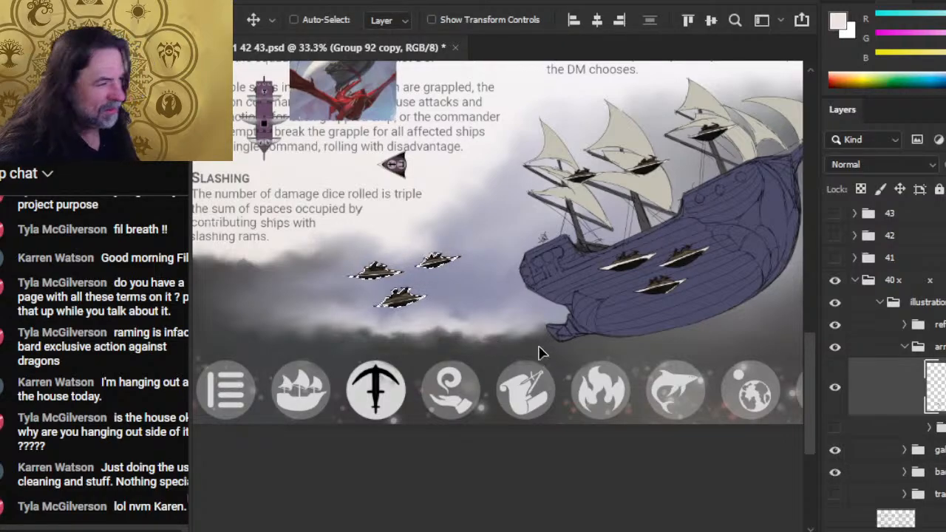
left_click_drag(515, 325, 529, 328)
key("ctrl+d")
left_click_drag(623, 339, 614, 348)
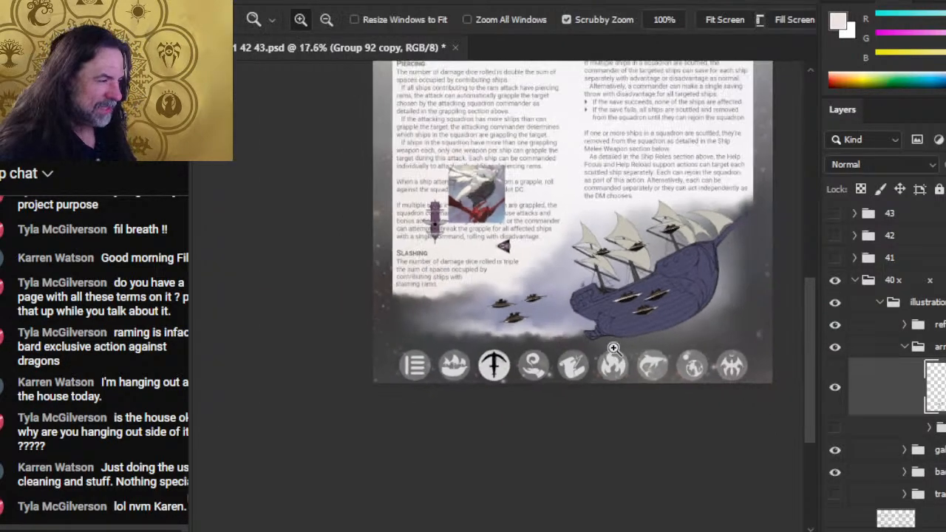
left_click_drag(683, 375, 642, 329)
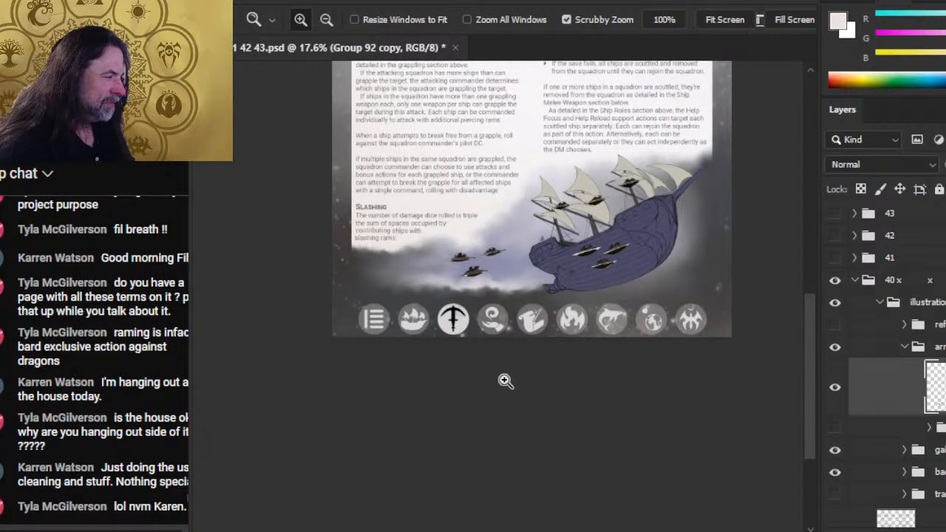
- Undo the scaling and shifting of the three approaching craft
key("ctrl+z")
key("ctrl+z")
key("ctrl+z")
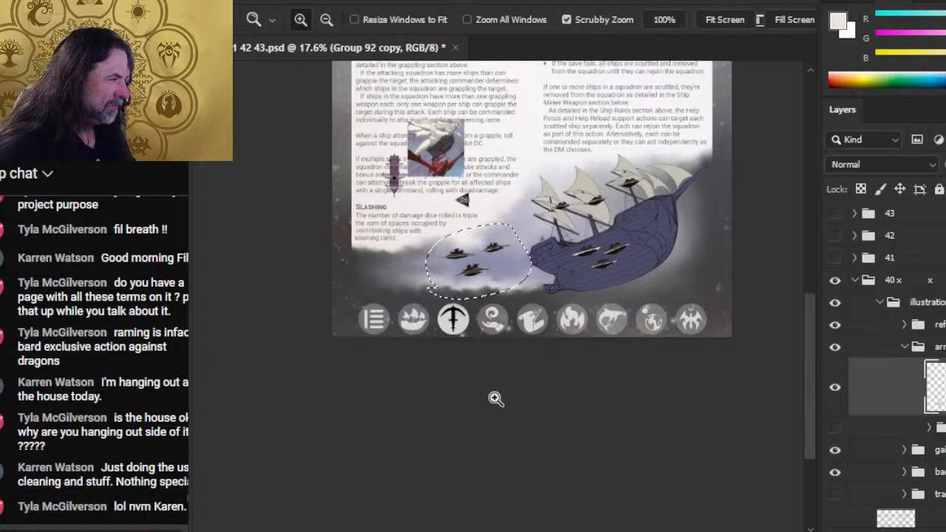
key("v")
left_click_drag(565, 327, 561, 332)
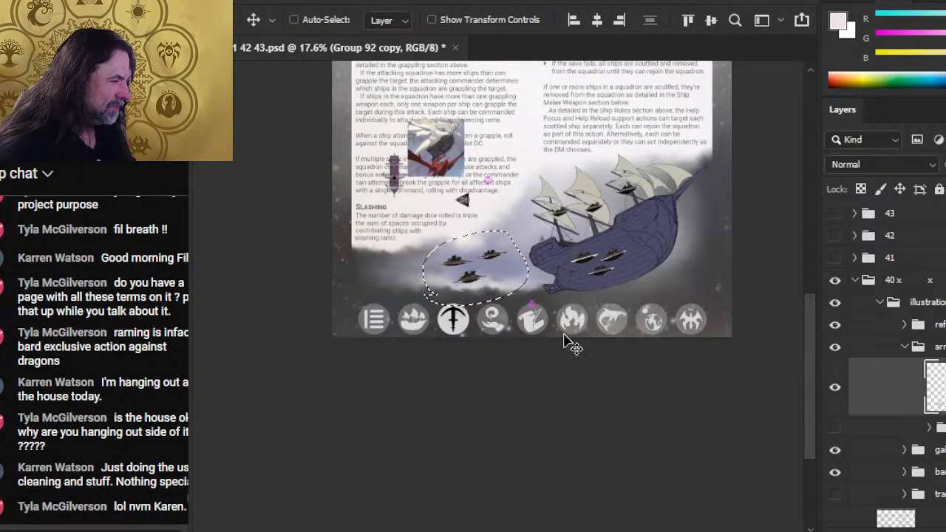
key("ctrl+z")
- Move the three approaching craft, at their original size, closer to the galleon's stern
left_click_drag(475, 274, 471, 277)
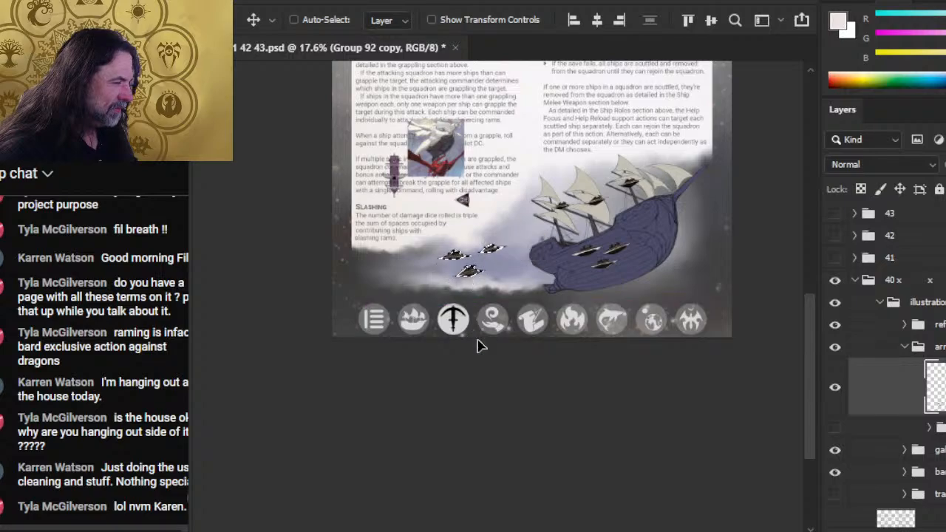
left_click_drag(509, 315, 516, 325)
key("ctrl+d")
key("l")
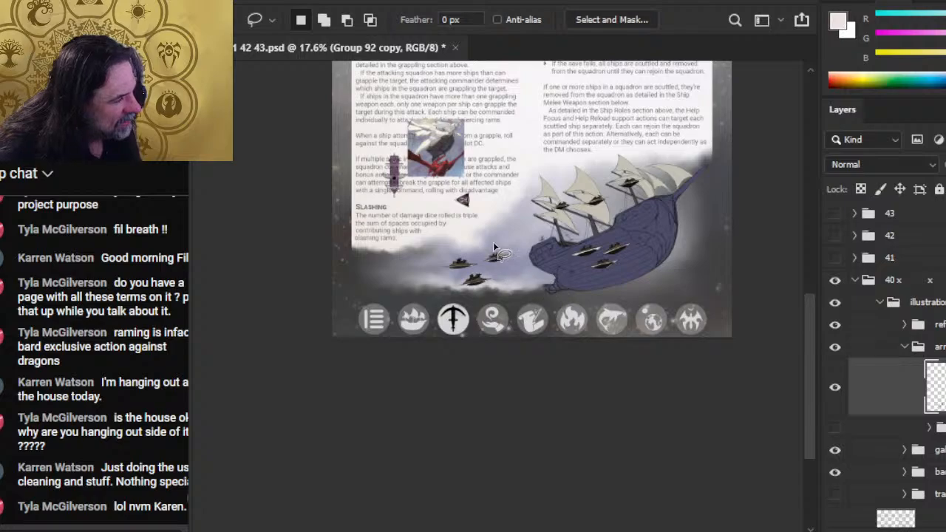
mouse_move(427, 253)
left_mouse_down()
mouse_move(454, 295)
mouse_move(524, 286)
mouse_move(486, 232)
mouse_move(480, 273)
mouse_move(489, 297)
mouse_move(530, 301)
left_mouse_up()
key("v")
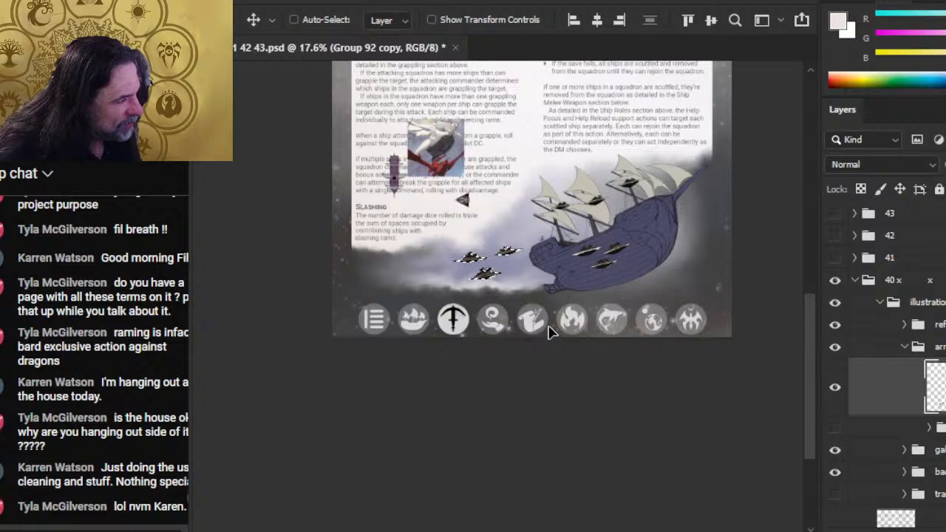
left_click_drag(551, 333, 554, 330)
- Select the three approaching craft behind the galleon's stern and enlarge them to 111.36% with Free Transform
key("l")
key("z")
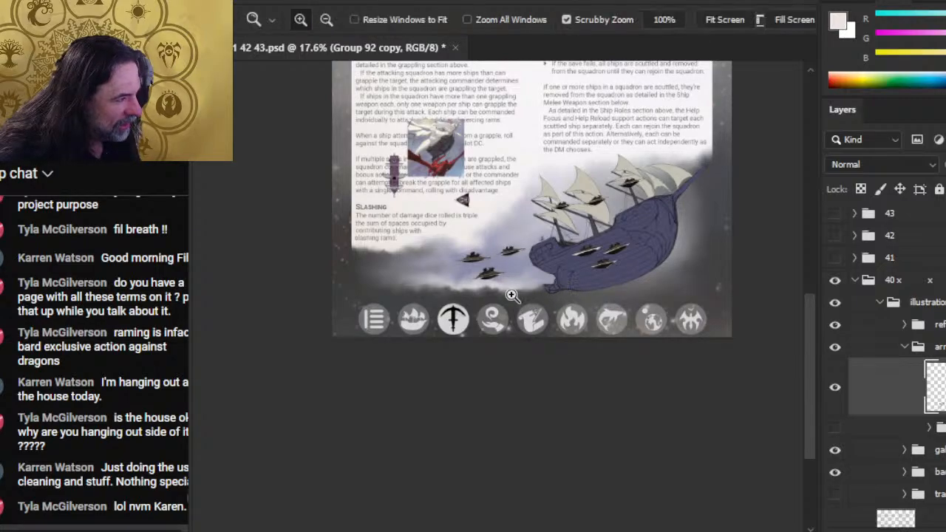
left_click_drag(512, 296, 518, 313)
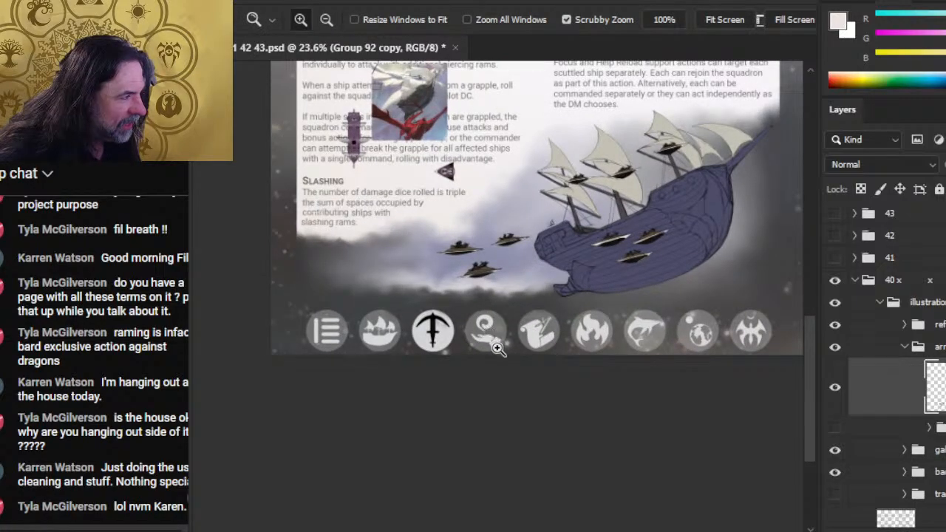
key("l")
mouse_move(405, 286)
left_mouse_down()
mouse_move(528, 204)
mouse_move(414, 310)
left_mouse_up()
right_click(469, 209)
left_click(551, 383)
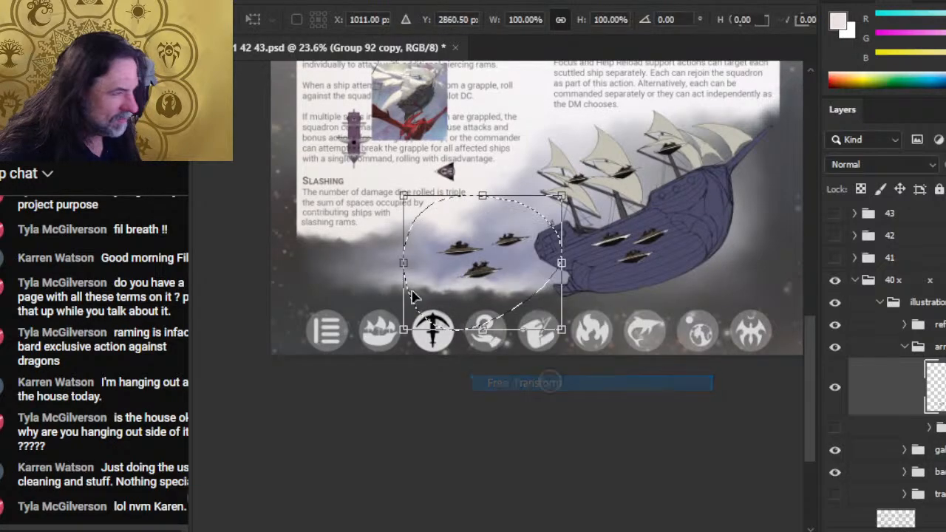
left_click_drag(403, 264, 381, 263)
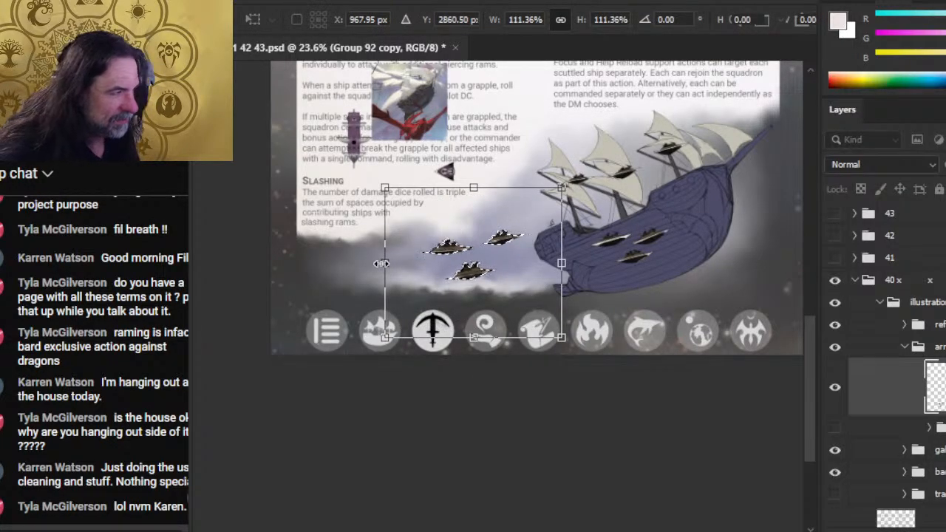
key("Return")
- Shift the three enlarged craft slightly downward and deselect them
key("v")
left_click_drag(575, 290, 565, 298)
key("ctrl+d")
key("l")
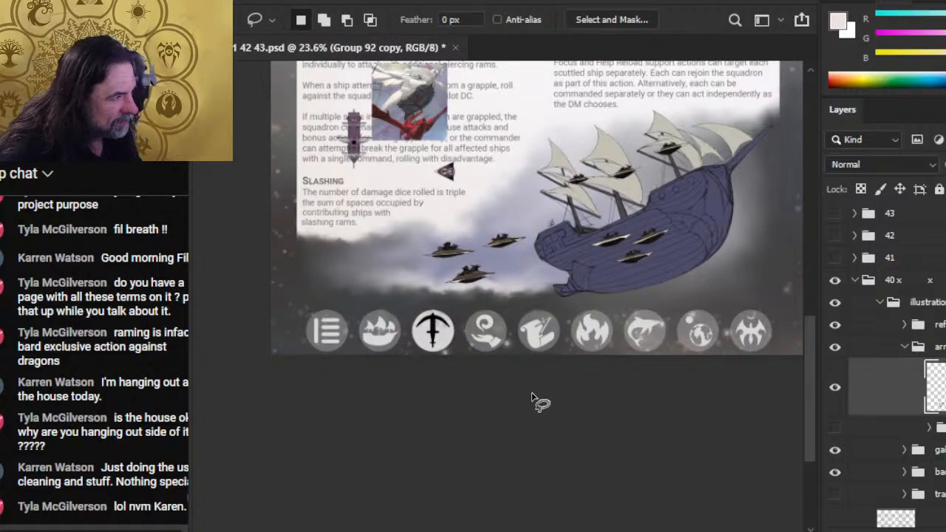
key("v")
mouse_move(654, 317)
left_mouse_down()
mouse_move(633, 321)
mouse_move(642, 334)
left_mouse_up()
key("ctrl+z")
key("l")
mouse_move(621, 142)
left_mouse_down()
mouse_move(573, 197)
mouse_move(710, 155)
mouse_move(620, 141)
left_mouse_up()
right_click(579, 126)
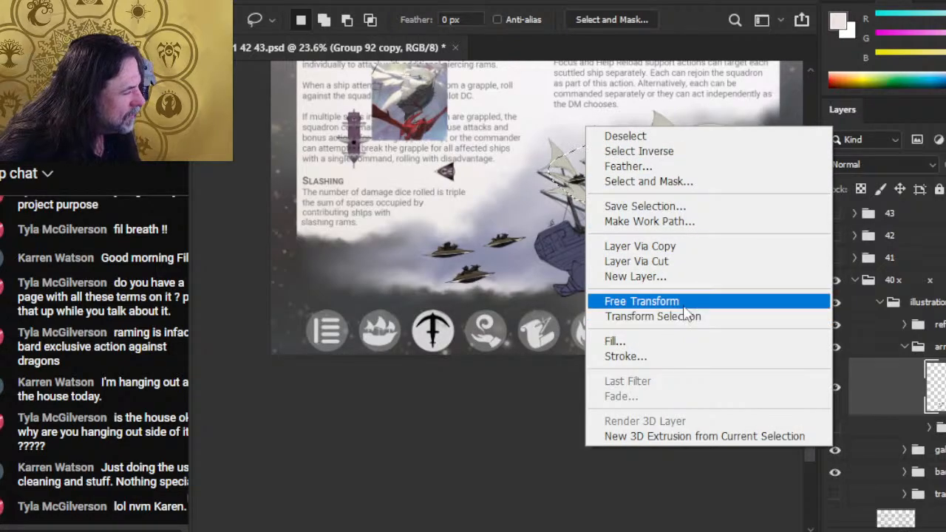
left_click(681, 302)
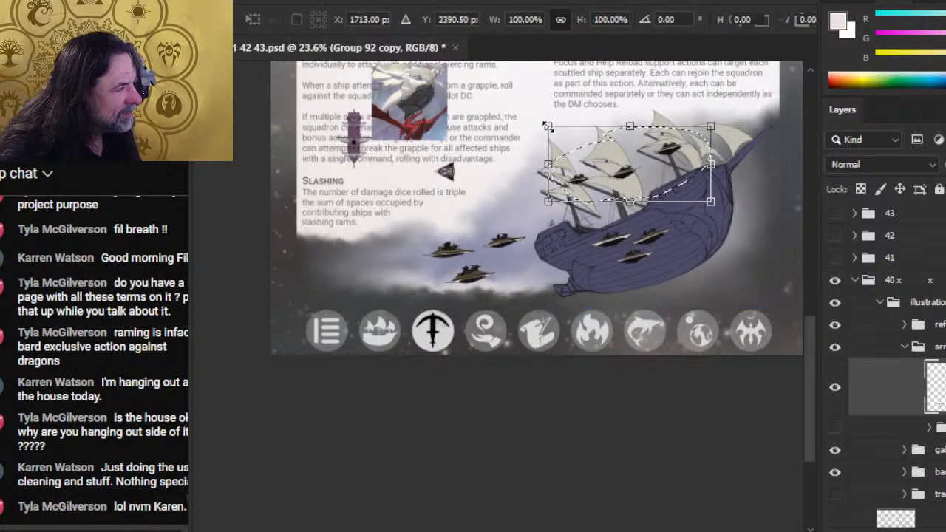
key("Escape")
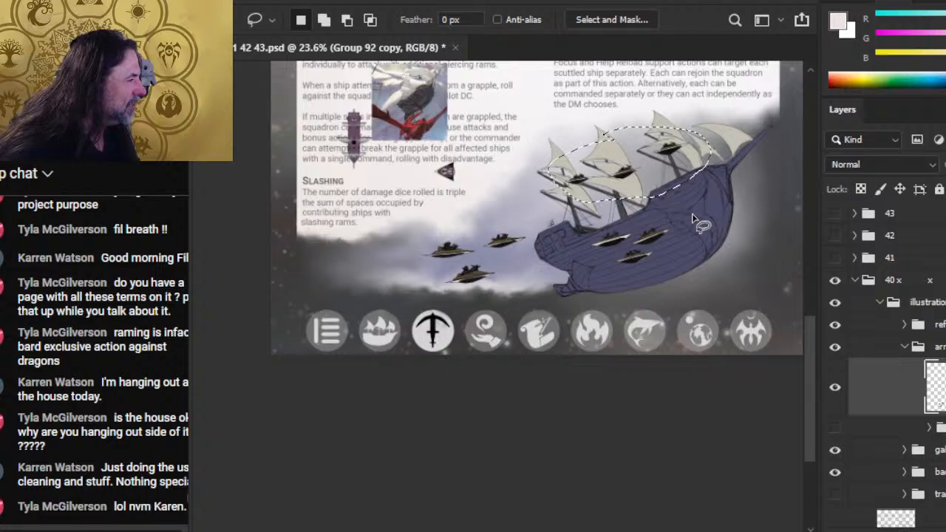
key("ctrl+d")
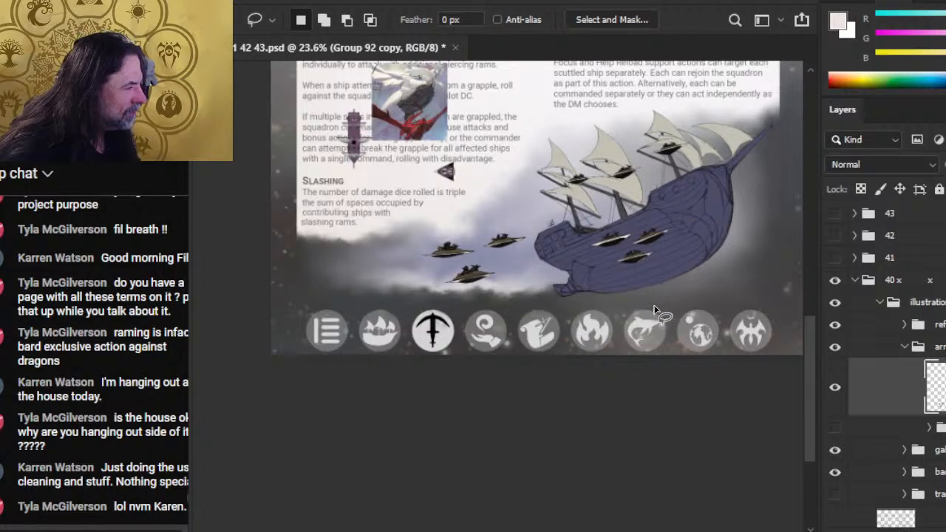
- Undo the enlargement and shift of the three approaching craft
left_click_drag(478, 198, 477, 196)
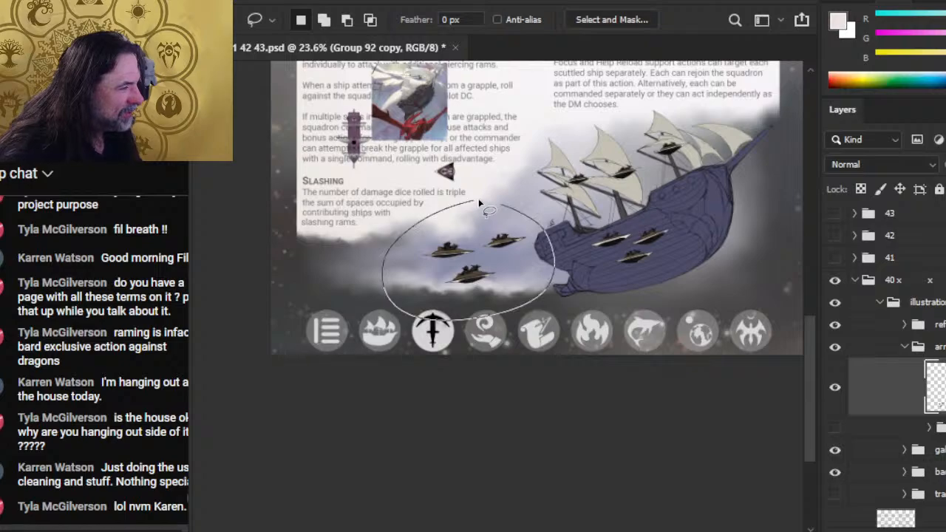
right_click(474, 195)
left_click(482, 157)
key("ctrl+z")
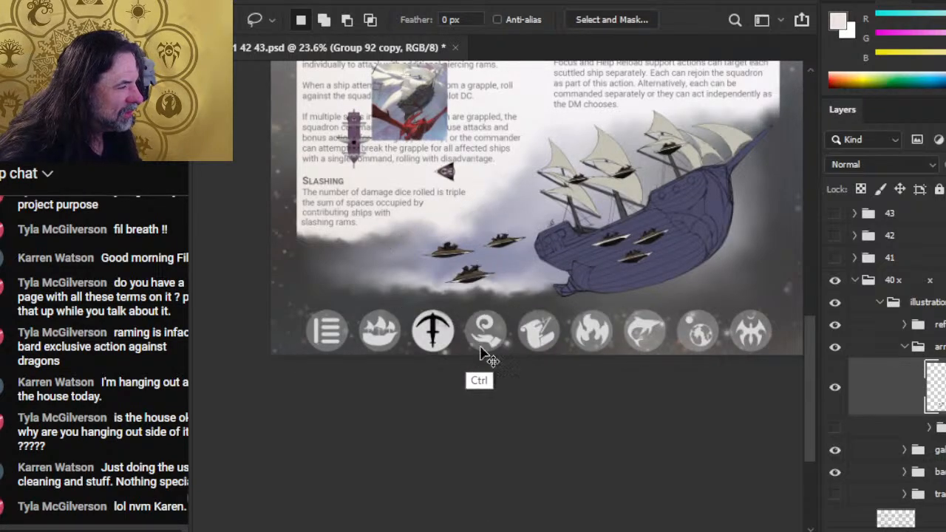
key("ctrl+z")
key("ctrl+z")
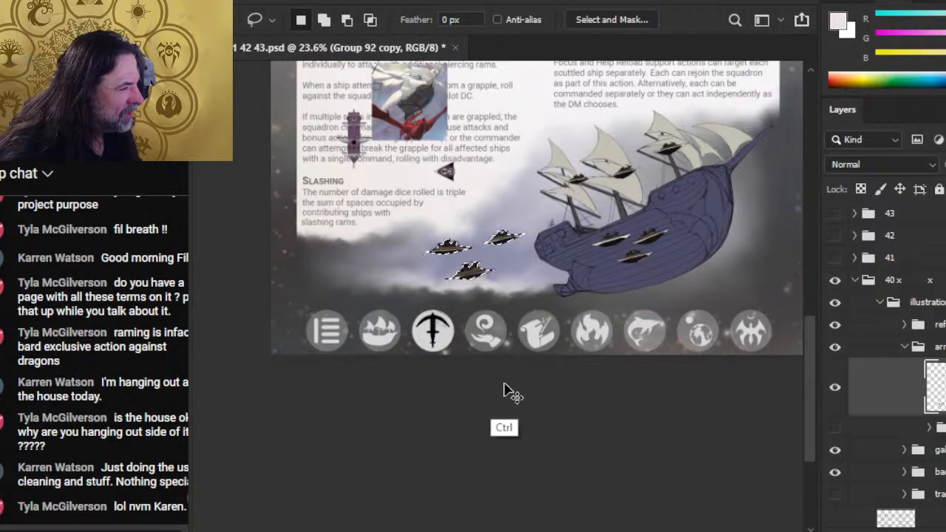
key("ctrl+z")
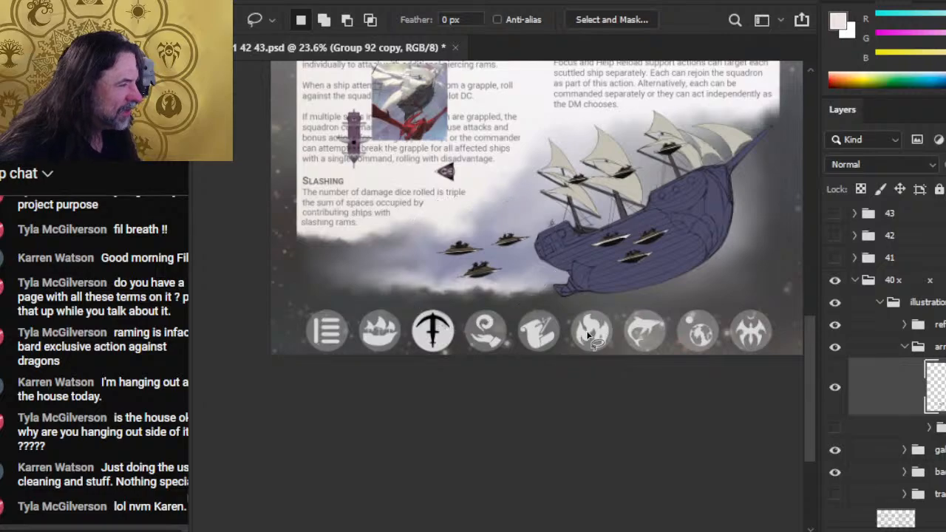
- Restore the default black and white colours, and briefly hide and re-show the craft layer to check its contents
key("v")
key("l")
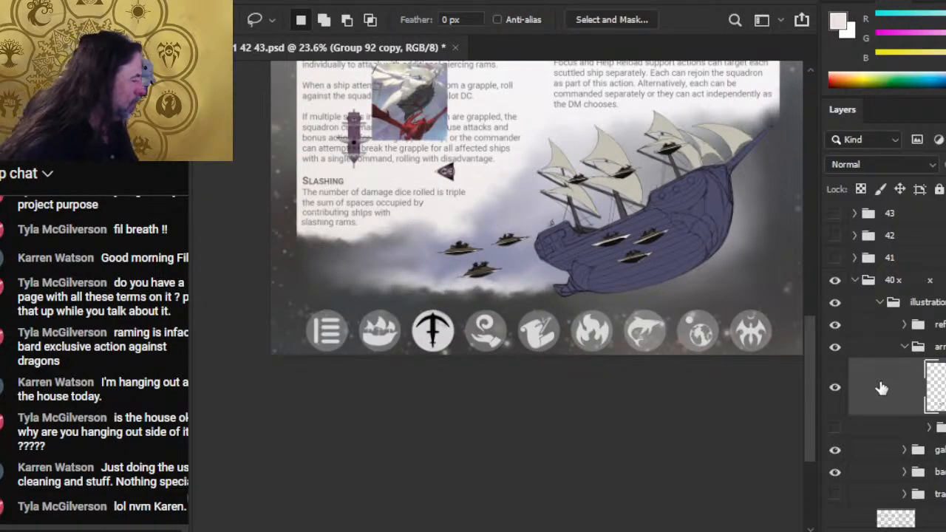
key("z")
left_click_drag(456, 242, 619, 255)
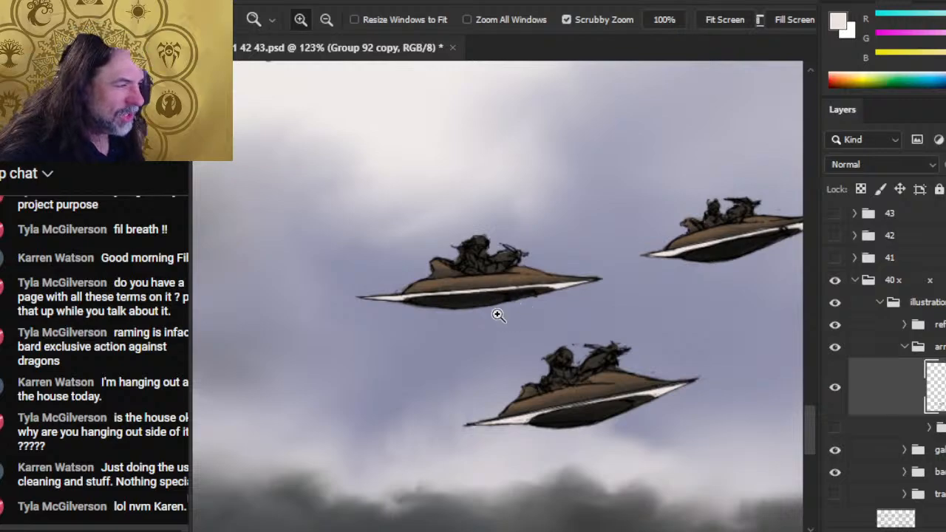
key("e")
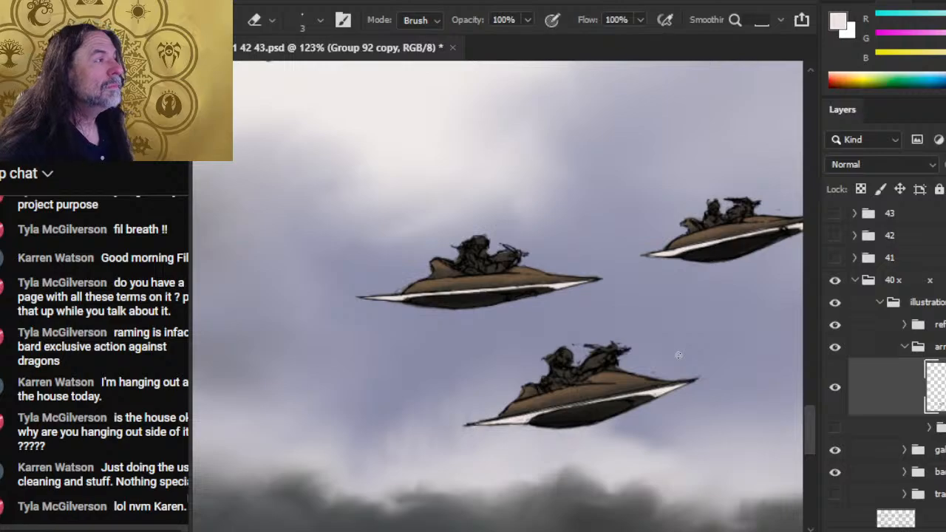
key("l")
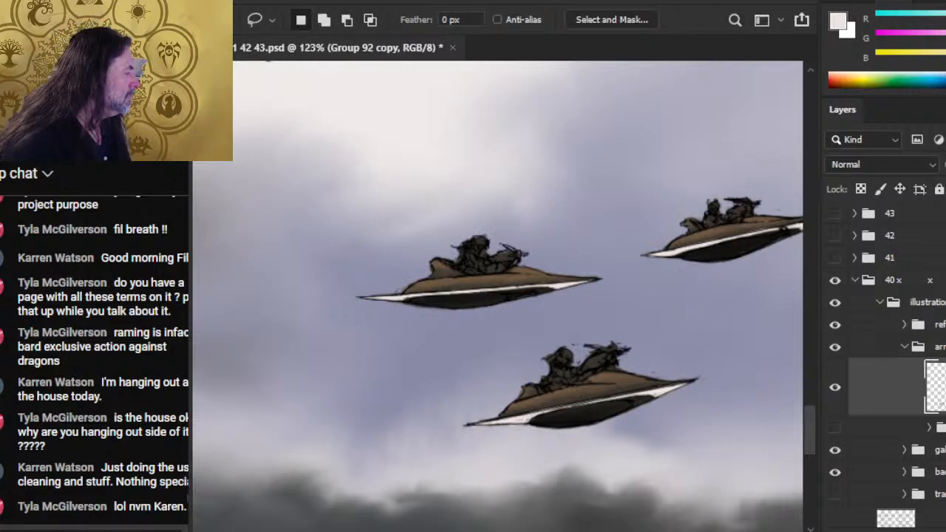
key("d")
left_click(834, 386)
left_click(834, 387)
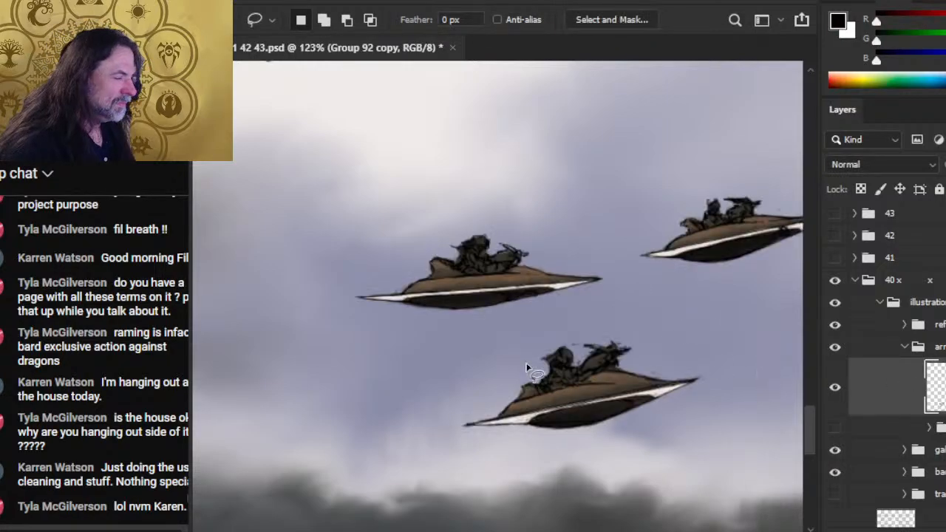
- Smooth the rider and crossbow on the rearmost approaching craft using a 4 px Smudge tool at 70% strength
key("z")
left_click_drag(526, 367, 549, 344)
key("e")
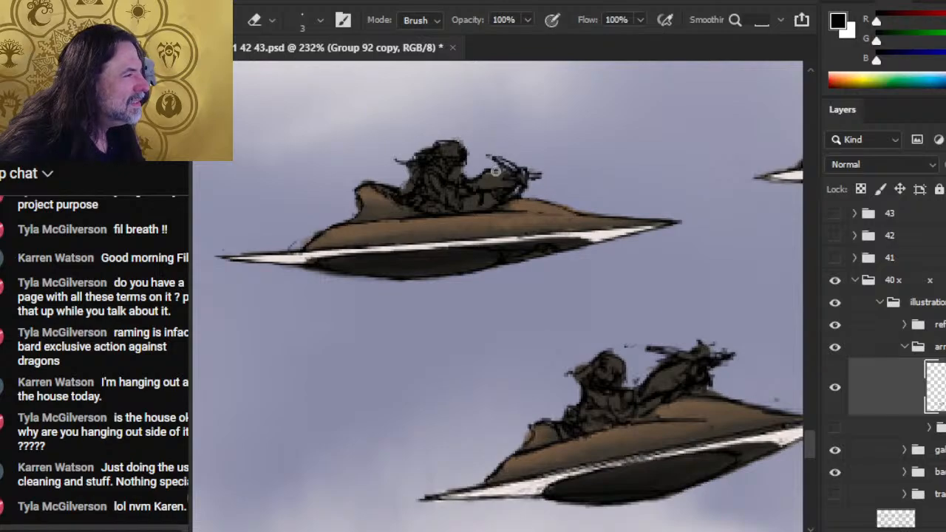
key("r")
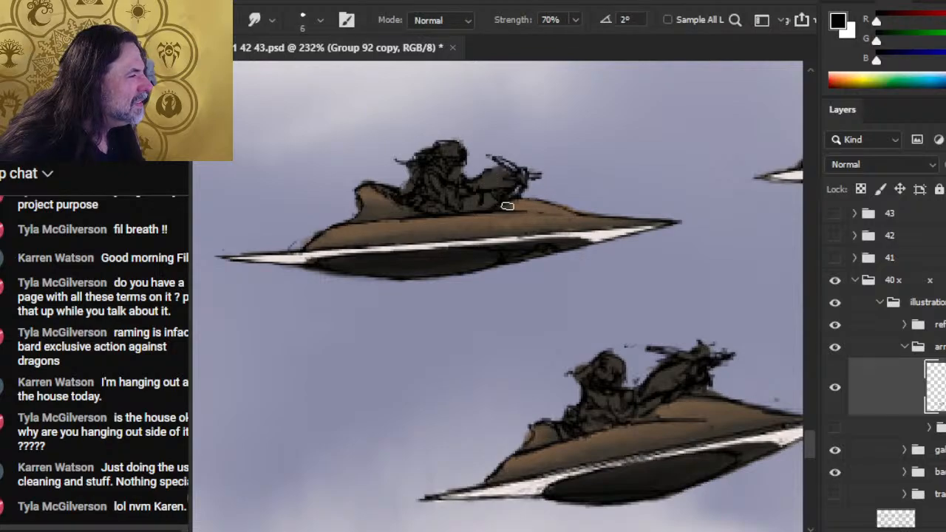
key("ctrl")
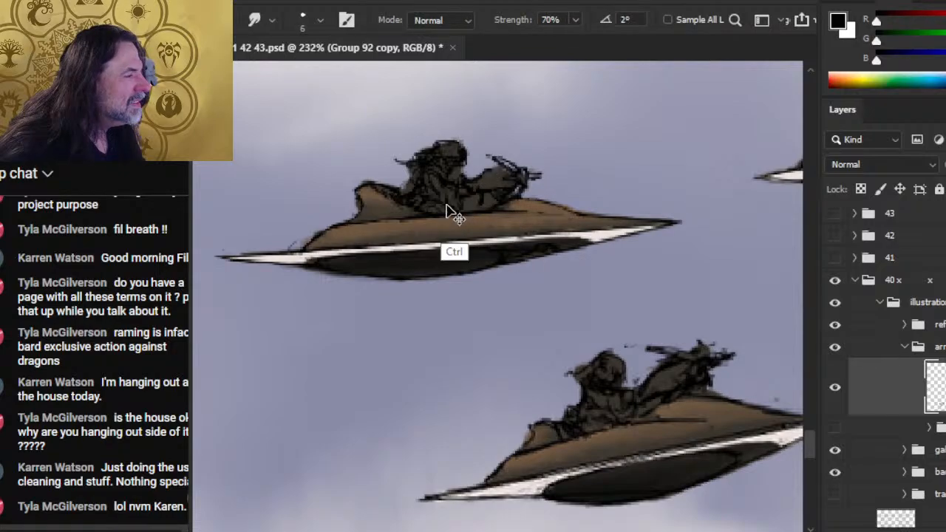
right_click(494, 182)
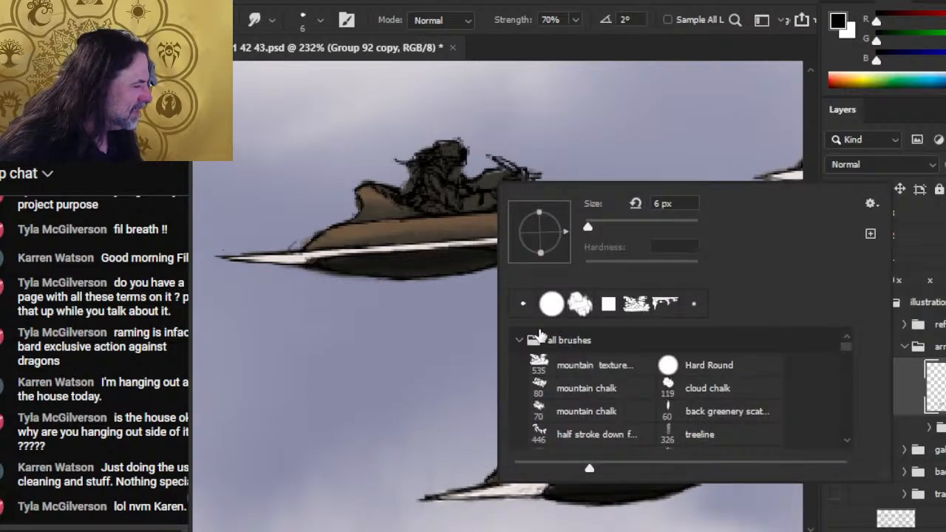
left_click(441, 328)
key("bracketleft")
key("bracketleft")
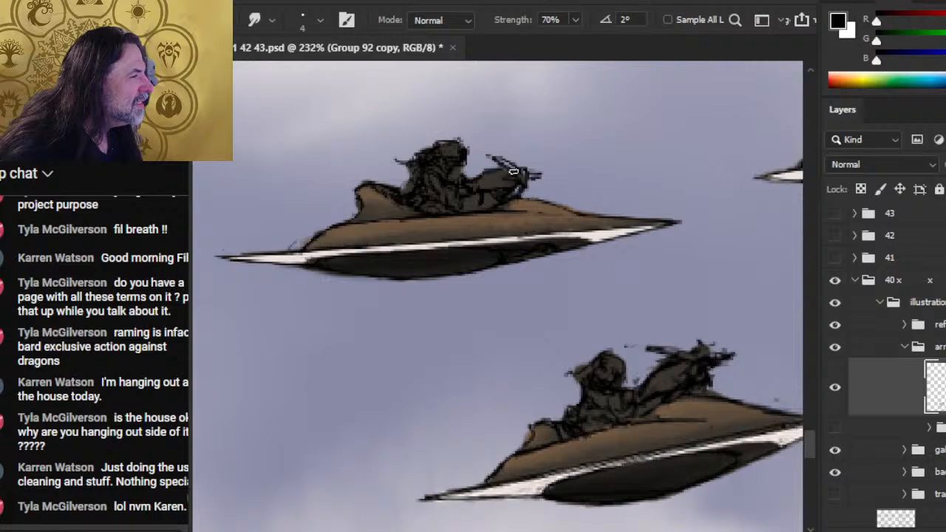
left_click_drag(518, 172, 482, 157)
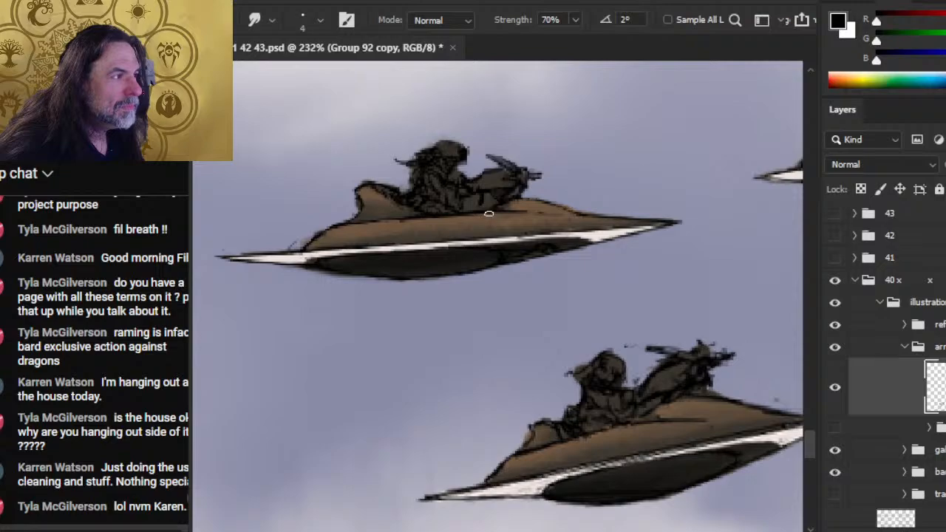
- Clean up the rearmost craft's rider gap, rear fin and hull edge with a 1 px Eraser and the 4 px Smudge tool
key("b")
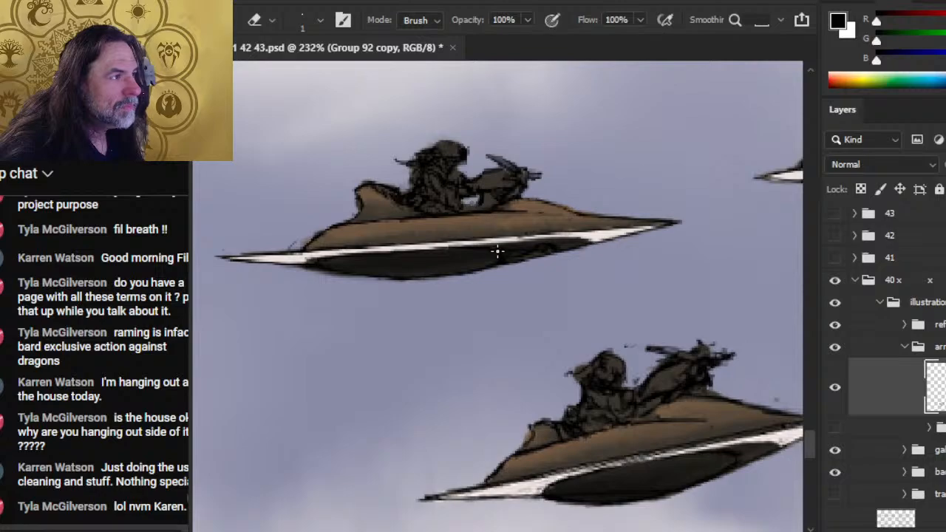
key("r")
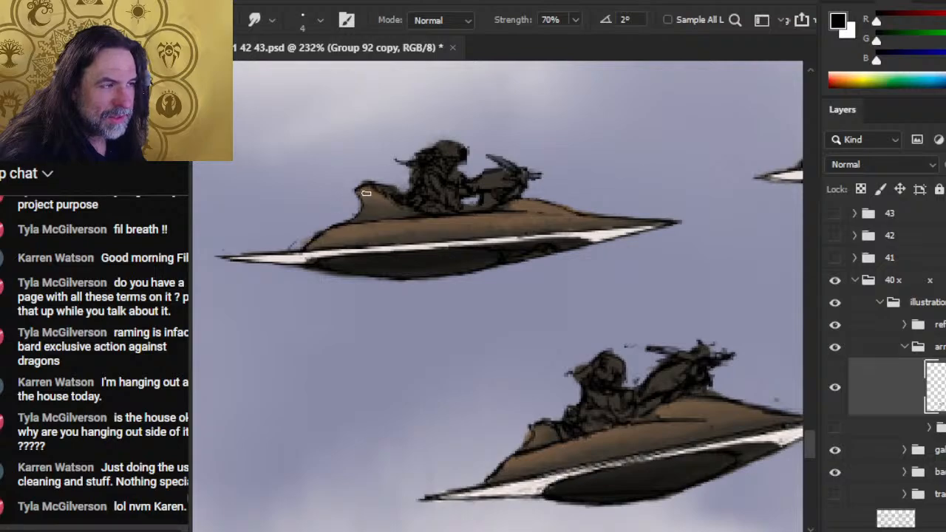
key("e")
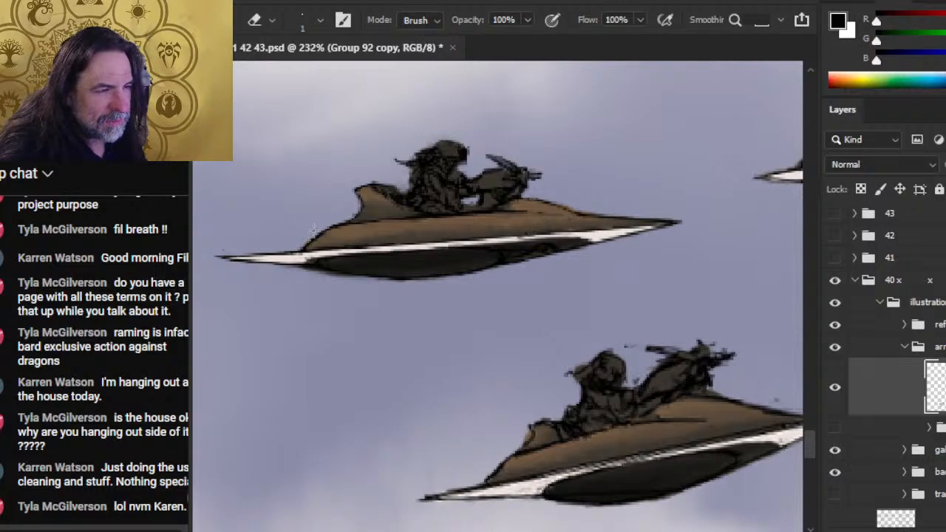
- Lasso the rearmost craft's rider and cut the figure onto its own layer
key("l")
mouse_move(408, 129)
left_mouse_down()
mouse_move(396, 168)
mouse_move(417, 207)
mouse_move(455, 215)
mouse_move(482, 146)
mouse_move(410, 130)
left_mouse_up()
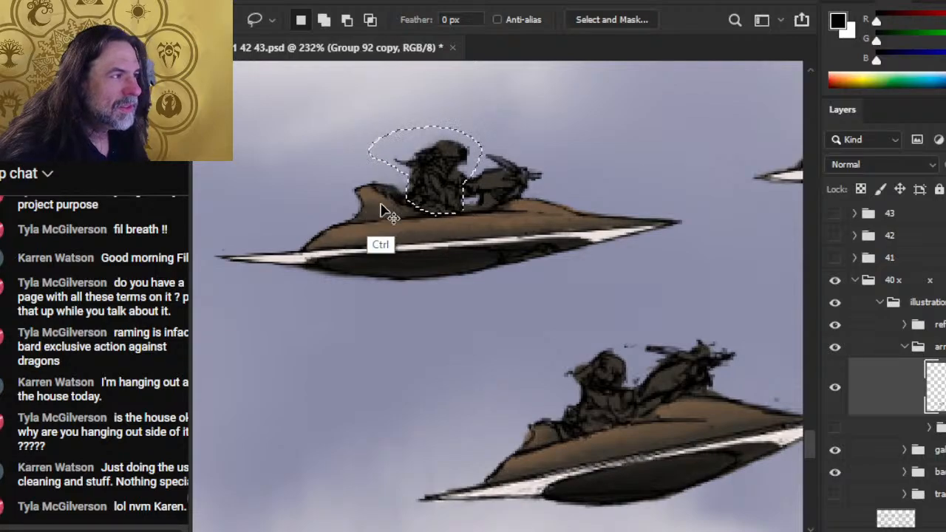
mouse_move(380, 211)
left_mouse_down()
mouse_move(389, 348)
mouse_move(402, 239)
left_mouse_up()
- Scale the separated rider down slightly with Free Transform, nudge it toward the crossbow, and deselect
right_click(399, 251)
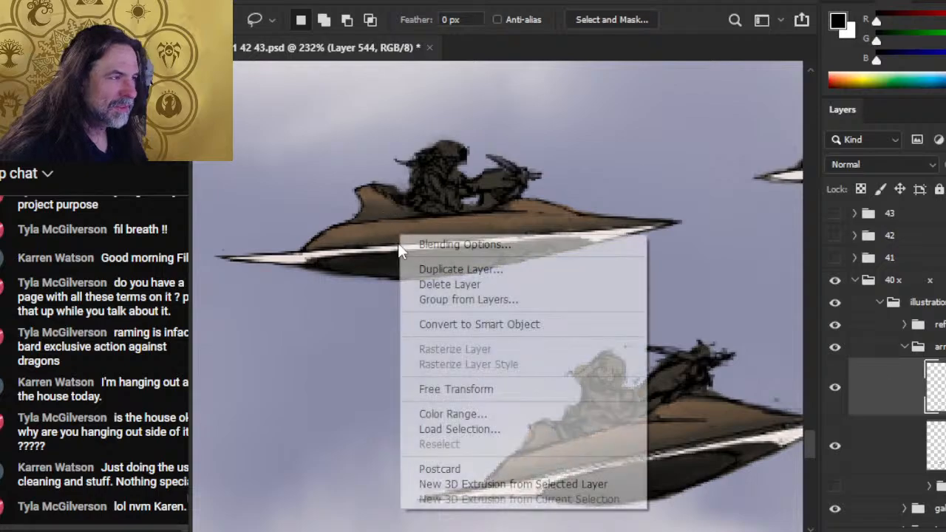
left_click(425, 389)
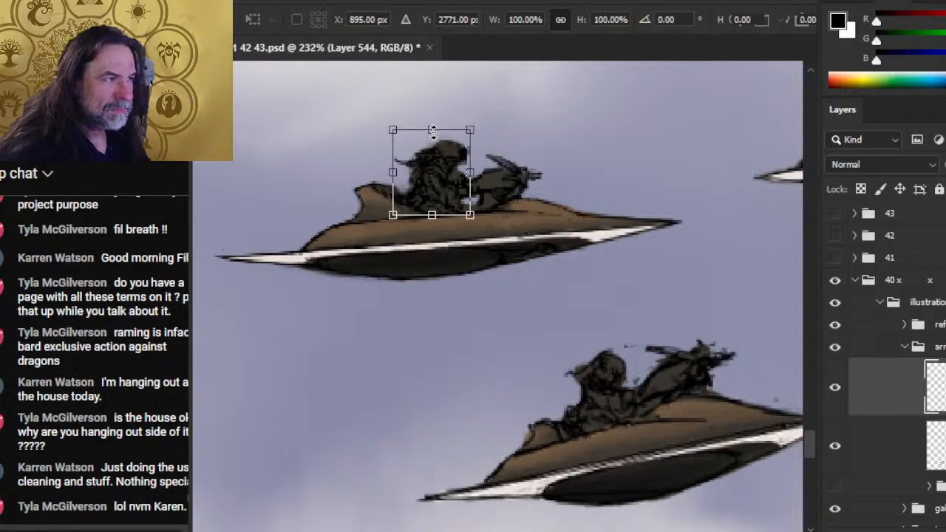
left_click_drag(432, 131, 432, 135)
key("Return")
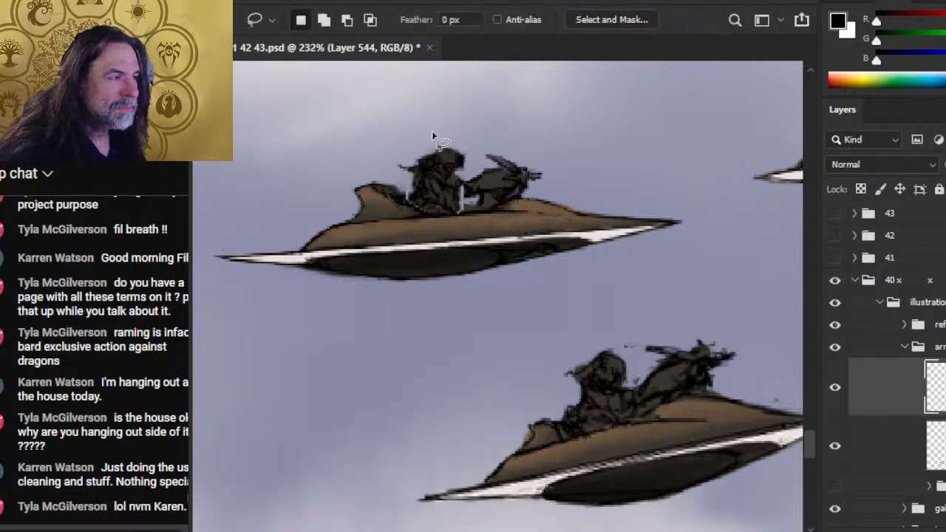
key("v")
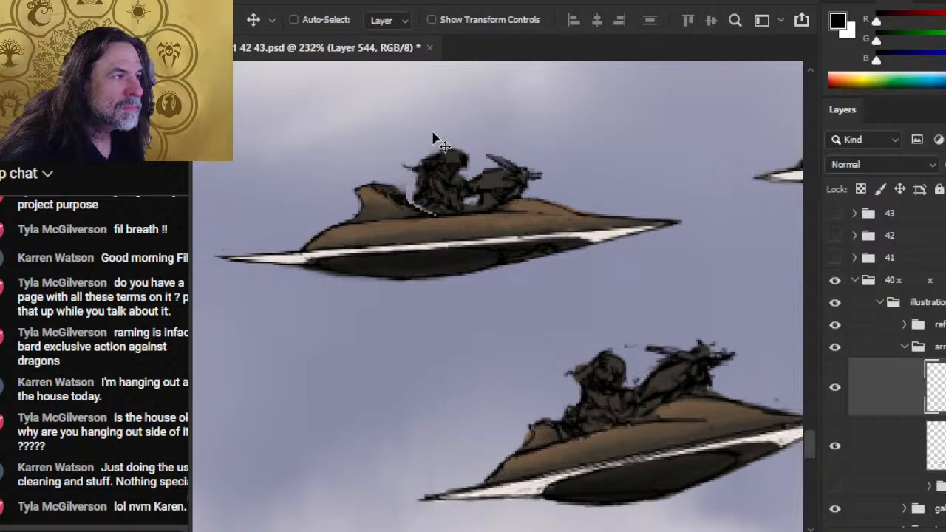
key("ctrl+d")
- Merge the rider's layer down into the craft layer and smudge the hull edge between the rider and rear fin
key("l")
key("r")
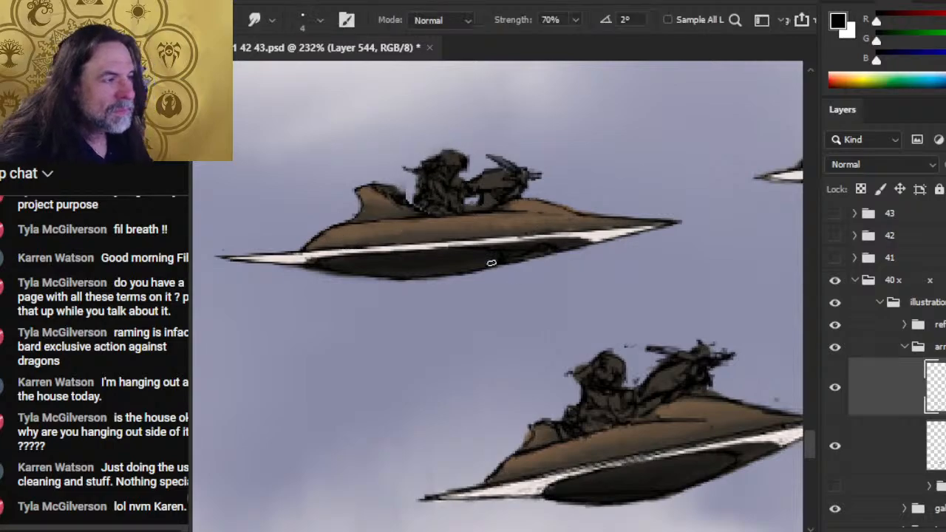
right_click(889, 387)
left_click(920, 448)
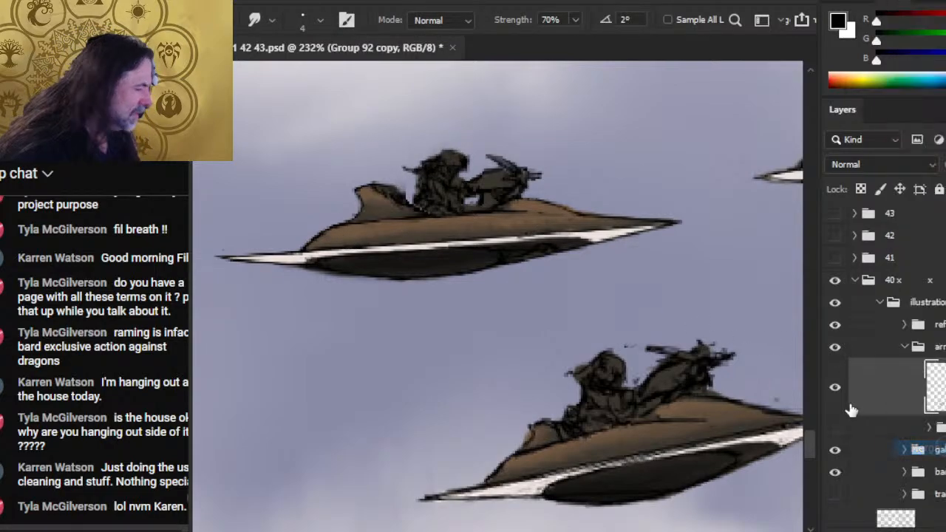
left_click_drag(389, 190, 384, 187)
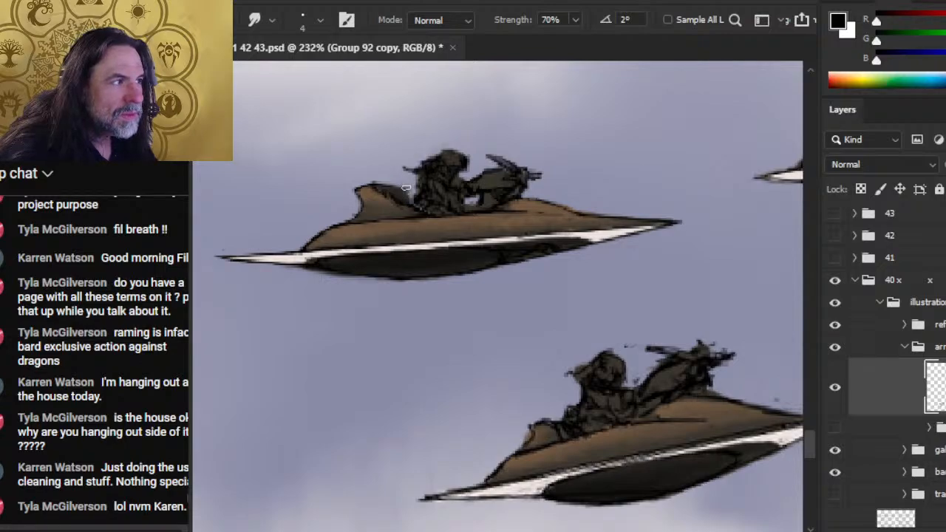
- Smooth the gap behind the rearmost craft's rider, the white trim and the rear spike's underside with the 4 px Smudge tool
key("e")
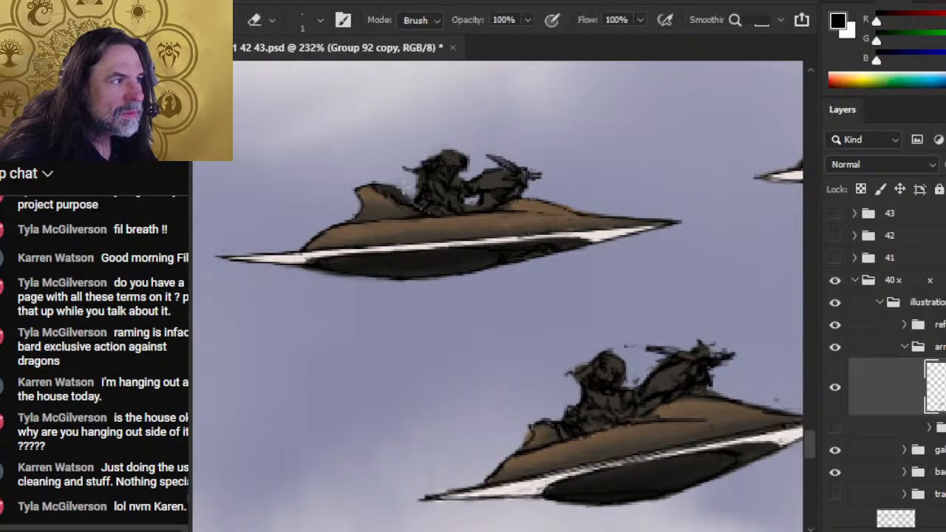
key("r")
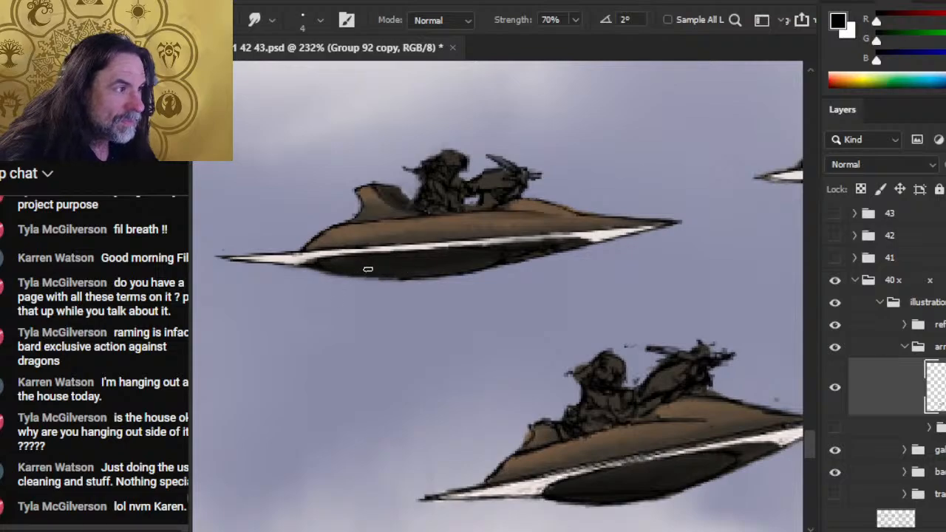
left_click_drag(320, 256, 381, 251)
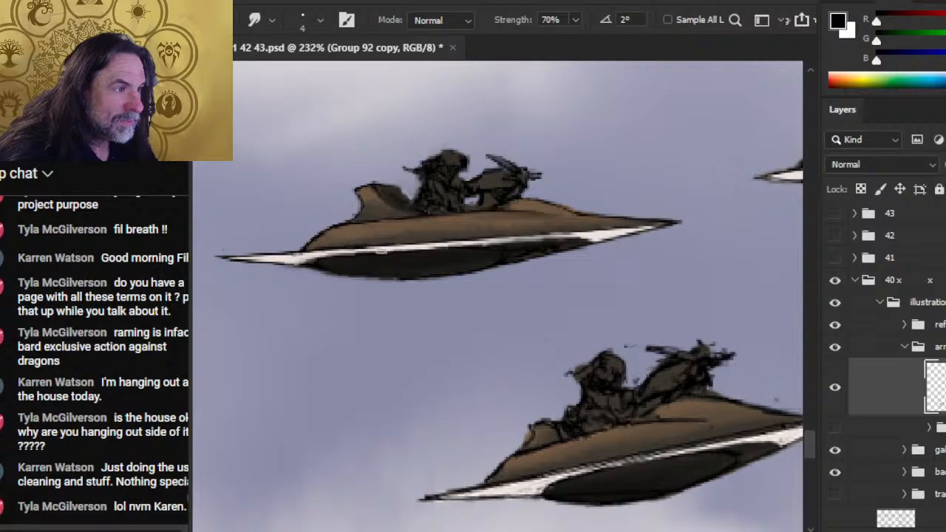
mouse_move(309, 257)
left_mouse_down()
mouse_move(370, 252)
mouse_move(333, 241)
mouse_move(312, 247)
mouse_move(401, 246)
left_mouse_up()
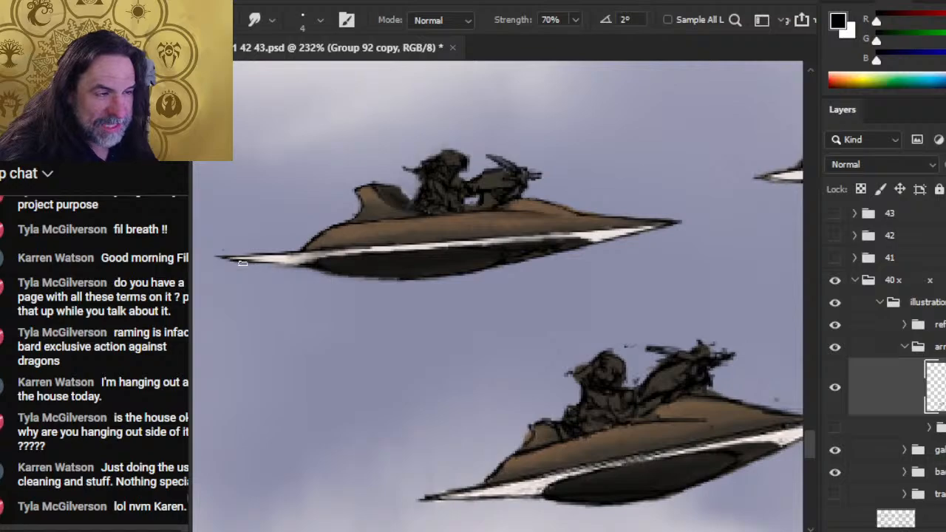
left_click_drag(285, 266, 250, 262)
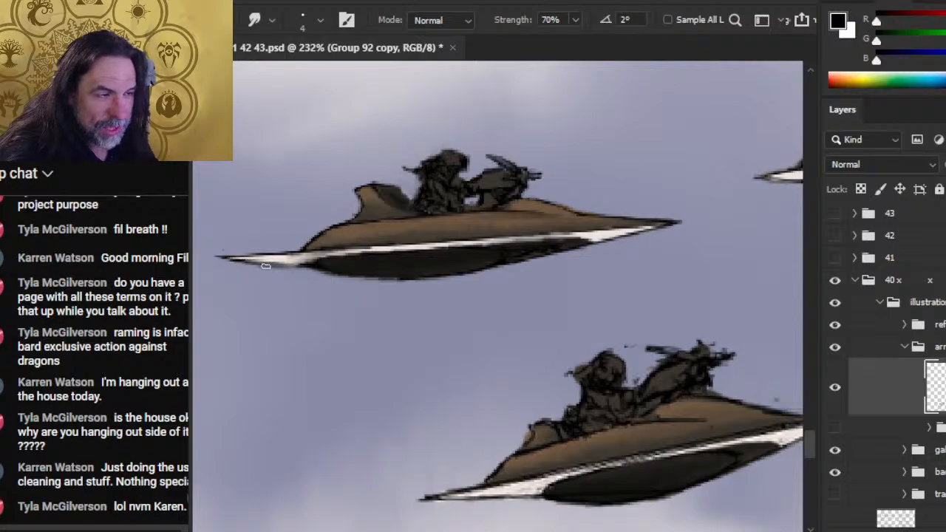
- Enlarge the Eraser to 4 px and trim the underside of the rearmost craft's rear spike
key("e")
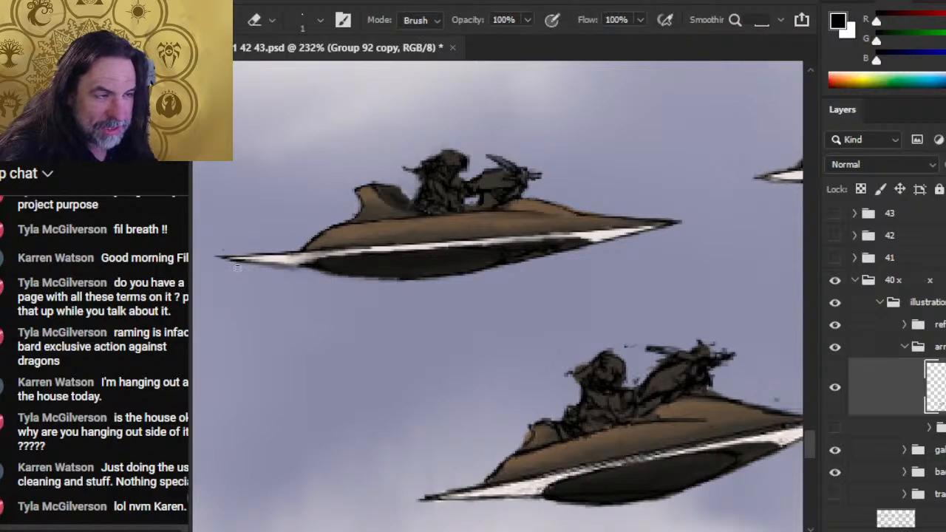
key("bracketright")
key("bracketright")
key("bracketright")
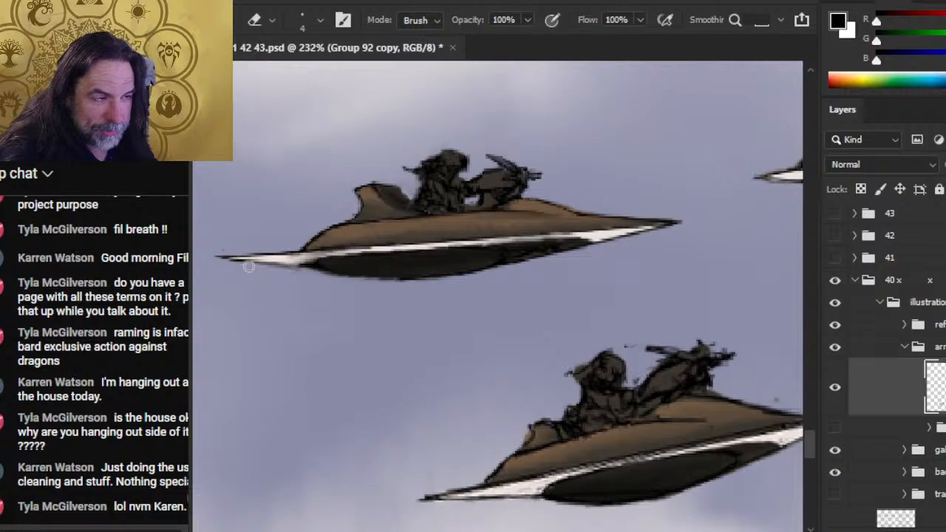
left_click_drag(293, 267, 249, 267)
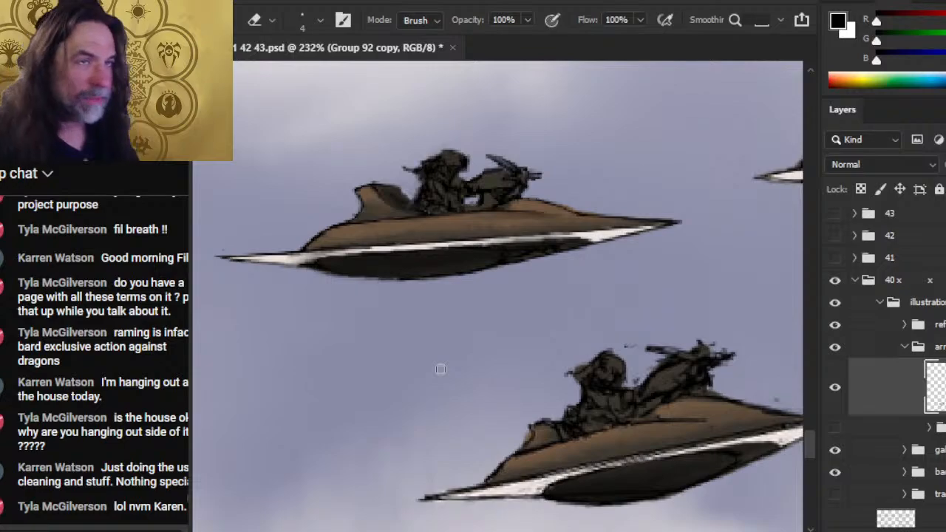
- Paint the white trim along the rearmost craft's rear spike and hull with a 1 px off-white brush
key("b")
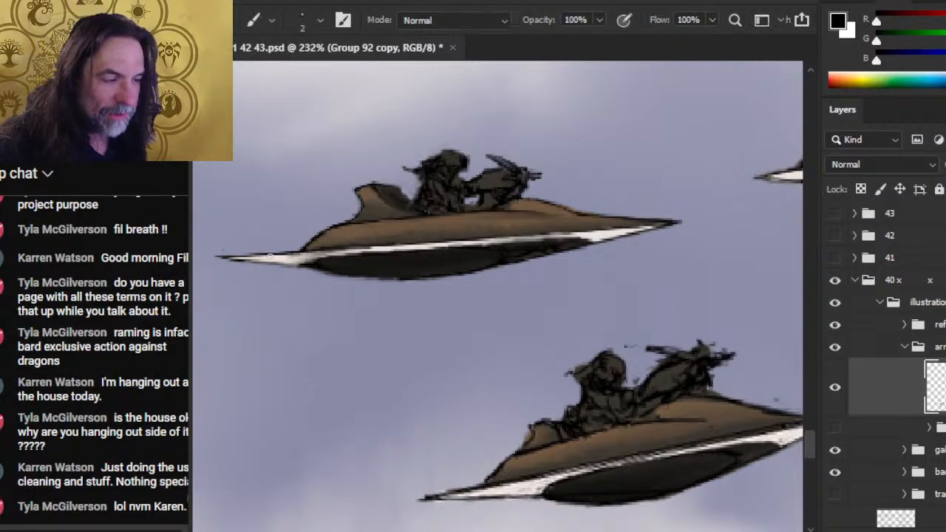
key("x")
left_click_drag(289, 260, 293, 256)
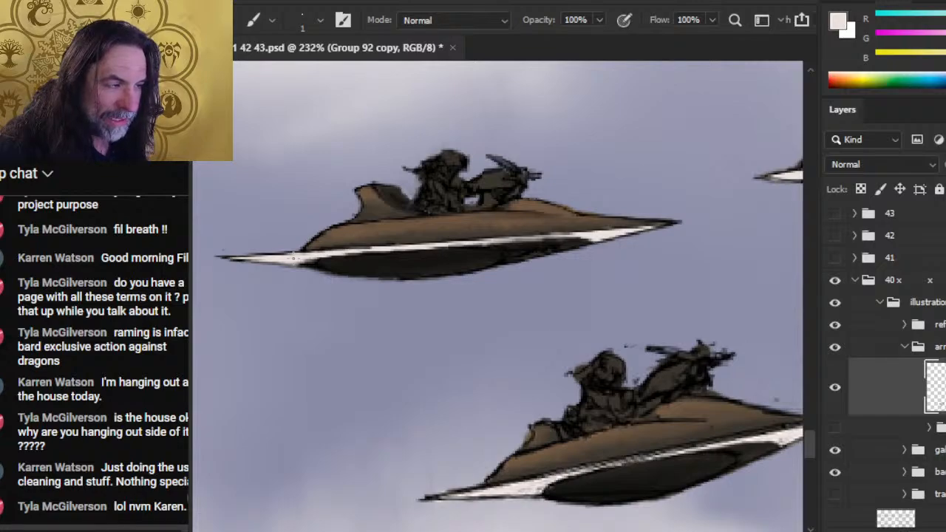
left_click_drag(330, 250, 373, 247)
- Clean up the rearmost craft's upper hull outline around the rear fin with the 4 px Smudge tool and Eraser
key("r")
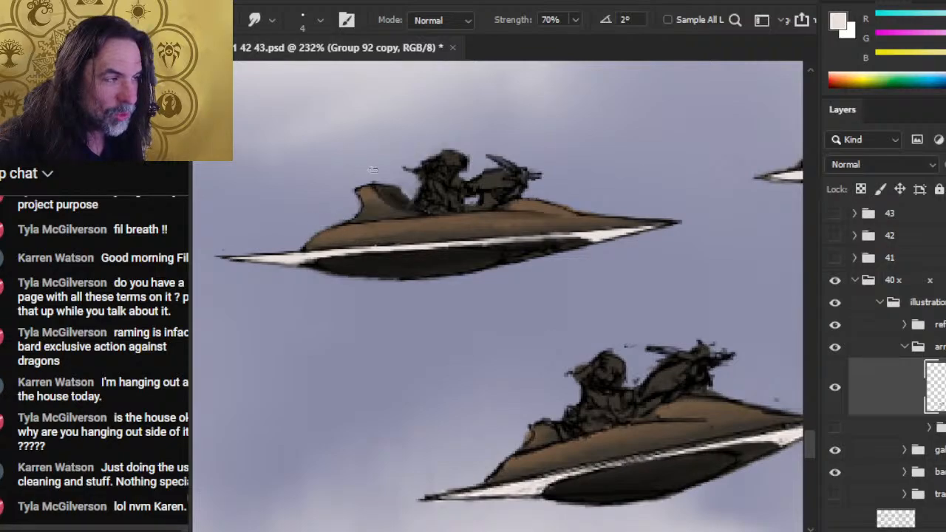
key("e")
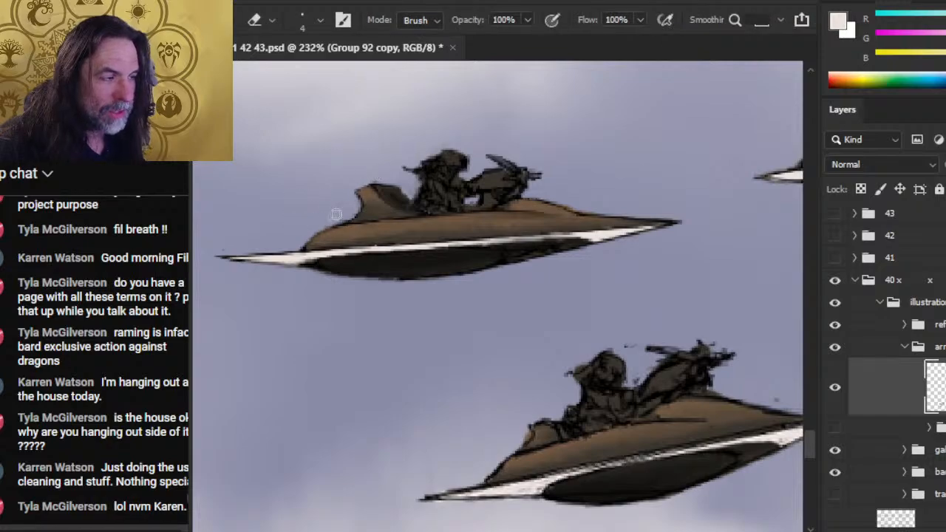
key("r")
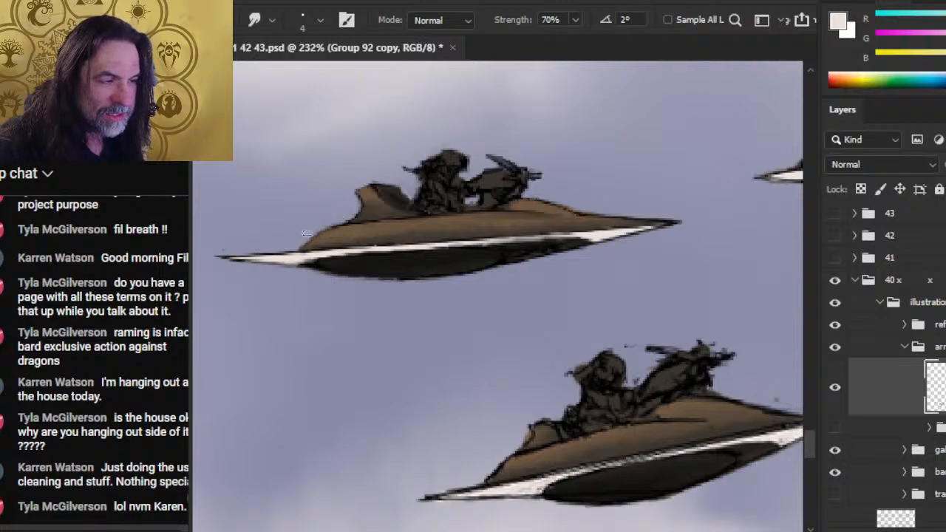
key("e")
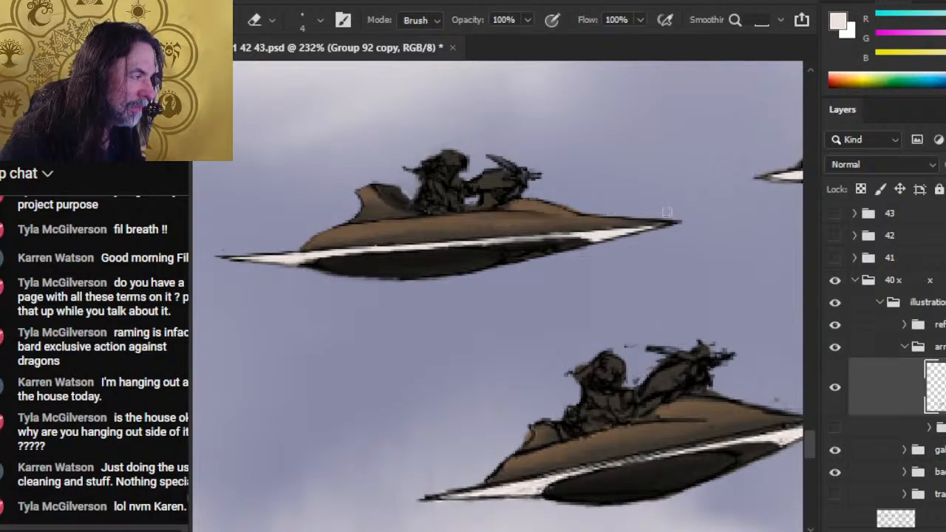
- Smudge and erase the outlines of the rearmost craft's front and rear points to sharpen them
key("r")
mouse_move(624, 234)
left_mouse_down()
mouse_move(653, 227)
mouse_move(603, 225)
mouse_move(646, 223)
mouse_move(618, 231)
left_mouse_up()
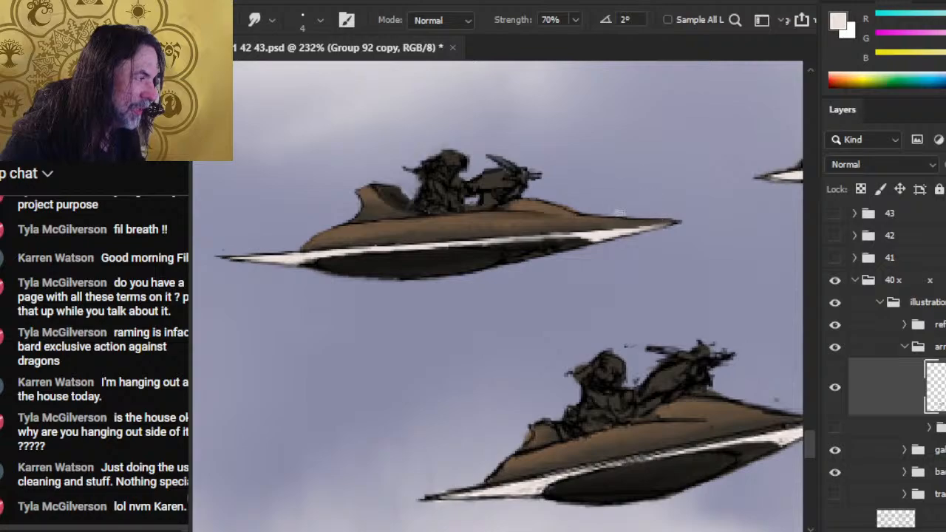
key("e")
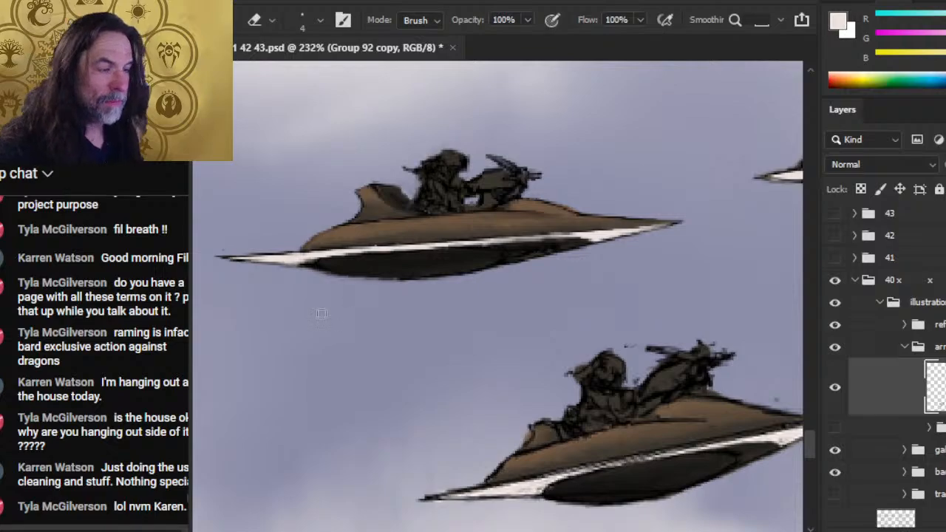
key("r")
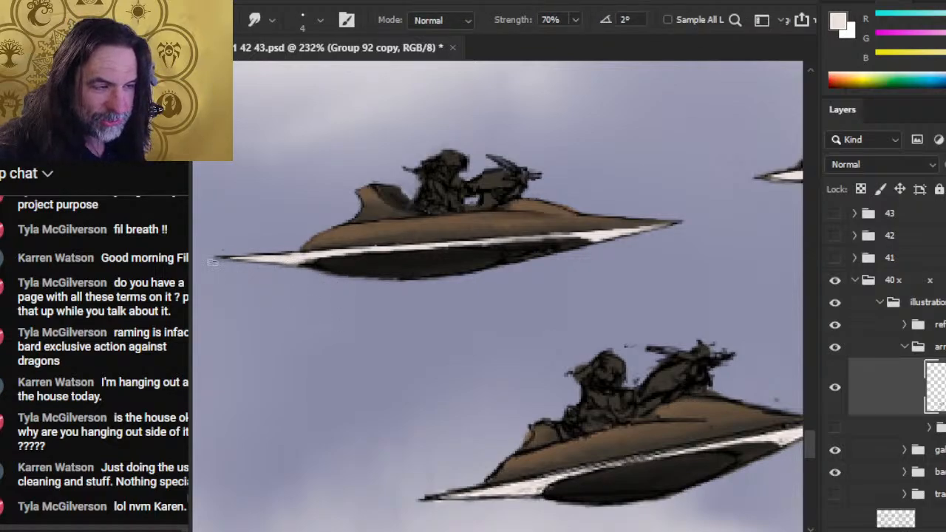
key("e")
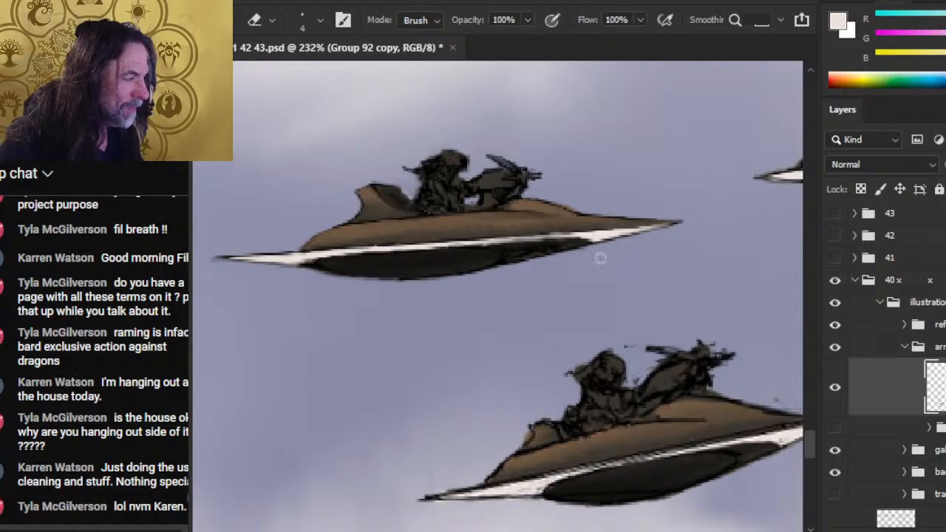
- Smudge the white trim and brown hull edge along the rearmost craft's front point at 70% strength
key("r")
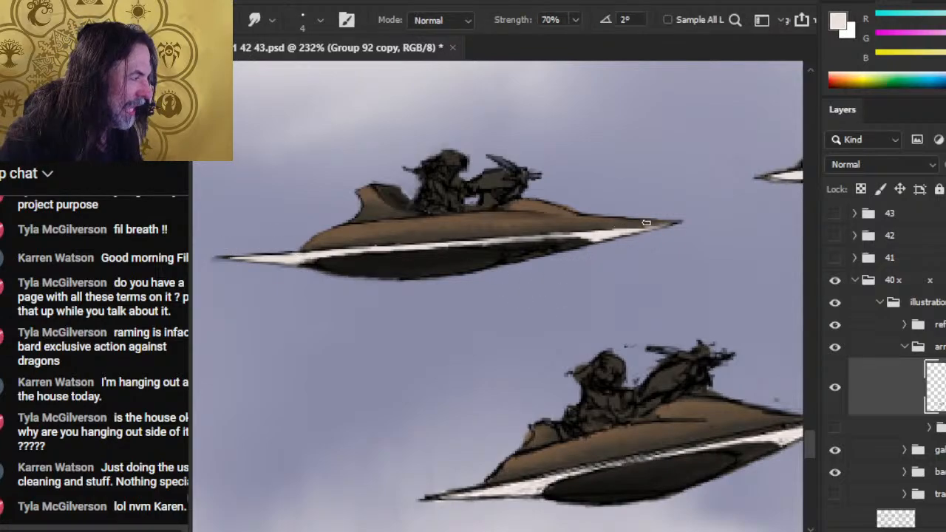
left_click_drag(598, 236, 656, 225)
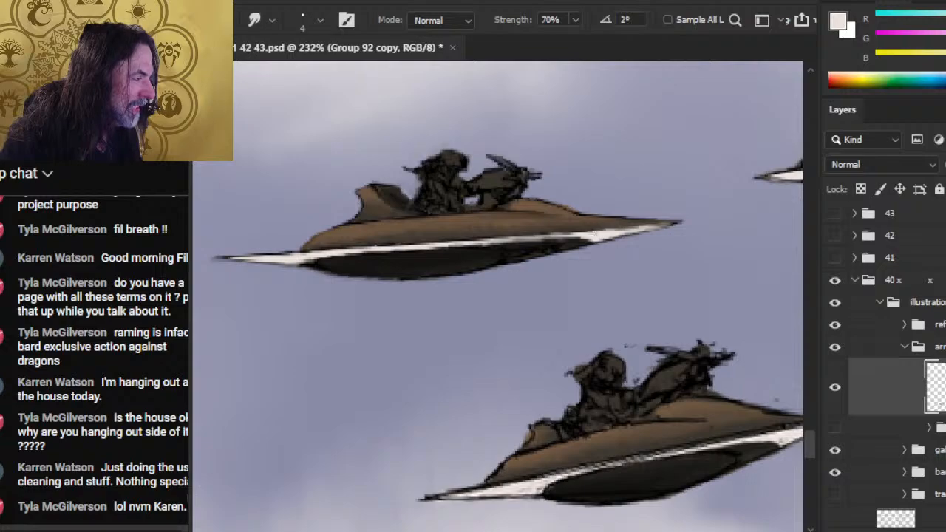
left_click_drag(593, 233, 661, 224)
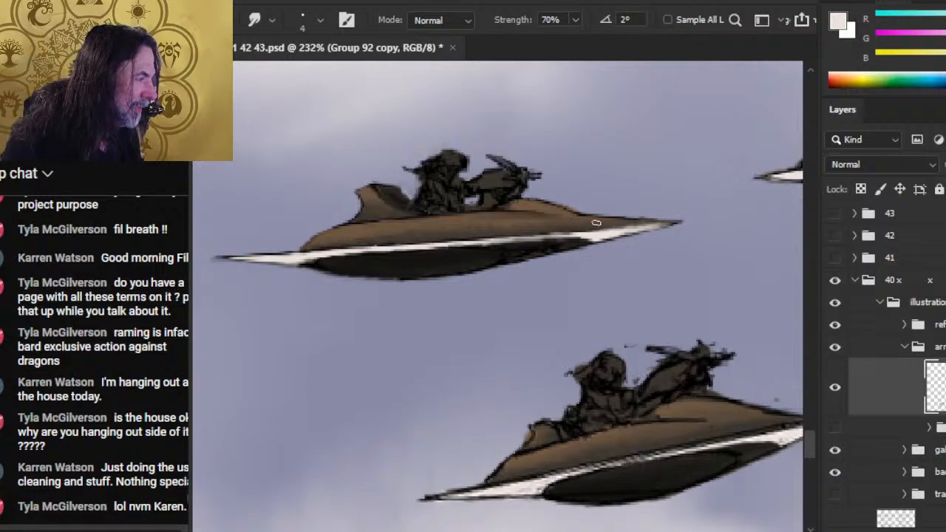
mouse_move(596, 222)
left_mouse_down()
mouse_move(624, 225)
mouse_move(598, 228)
mouse_move(662, 222)
mouse_move(627, 237)
left_mouse_up()
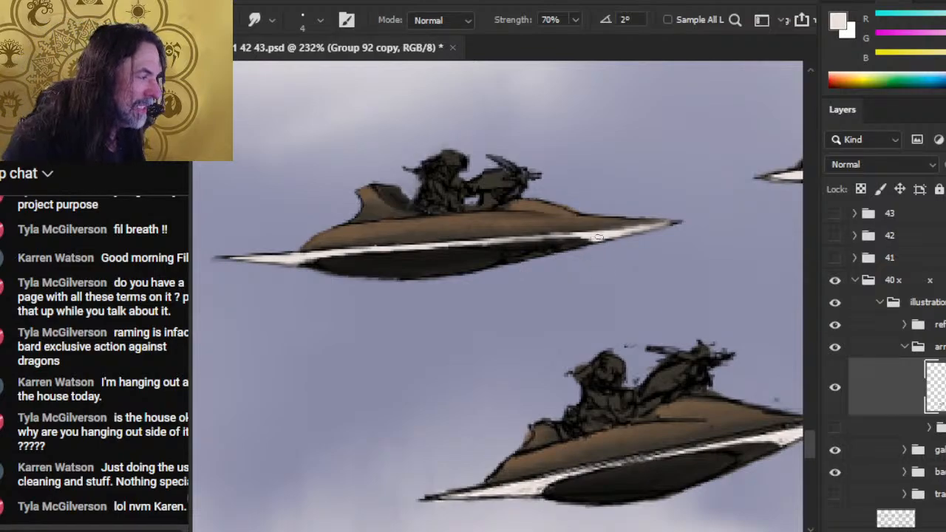
mouse_move(599, 238)
left_mouse_down()
mouse_move(644, 230)
mouse_move(615, 239)
left_mouse_up()
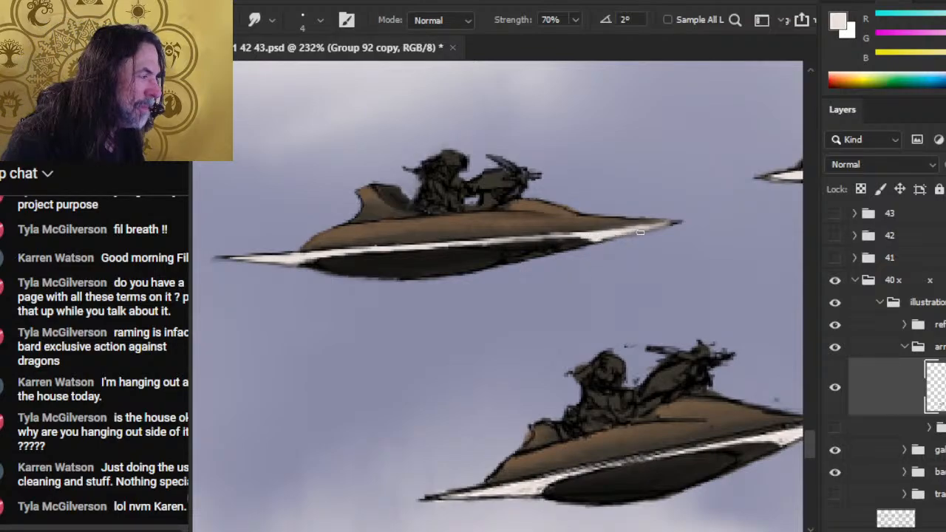
- Redraw the dark lines along the front point's white trim with a 1 px brush in a dark color sampled from the craft
key("b")
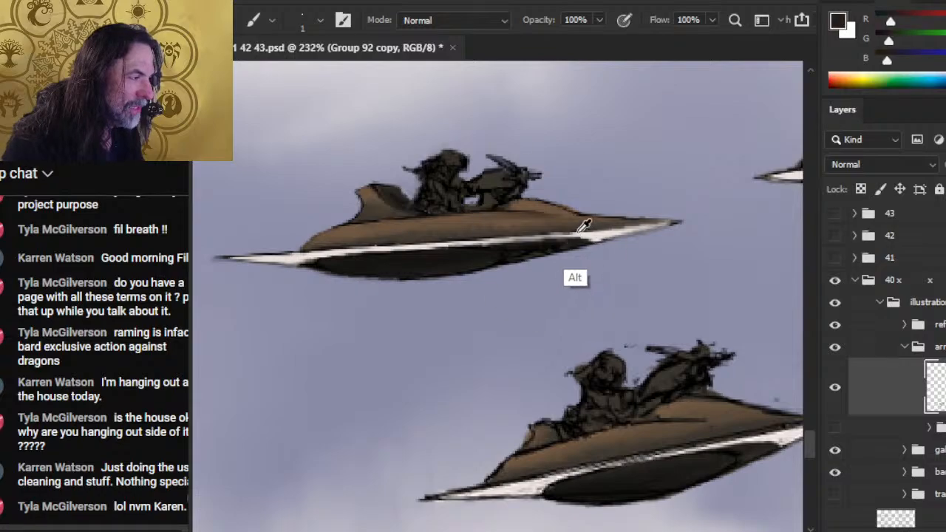
left_click_drag(573, 235, 541, 235)
left_click_drag(611, 230, 563, 234)
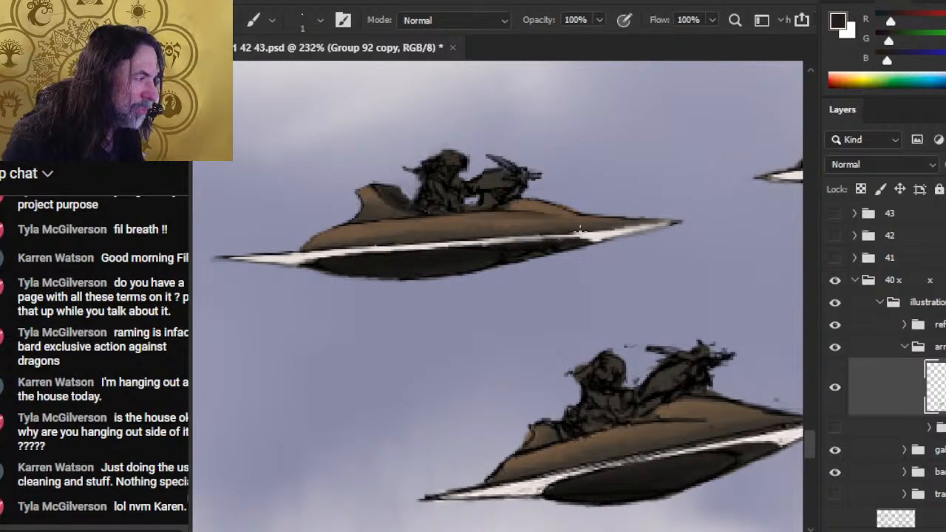
mouse_move(624, 225)
left_mouse_down()
mouse_move(606, 229)
mouse_move(643, 224)
left_mouse_up()
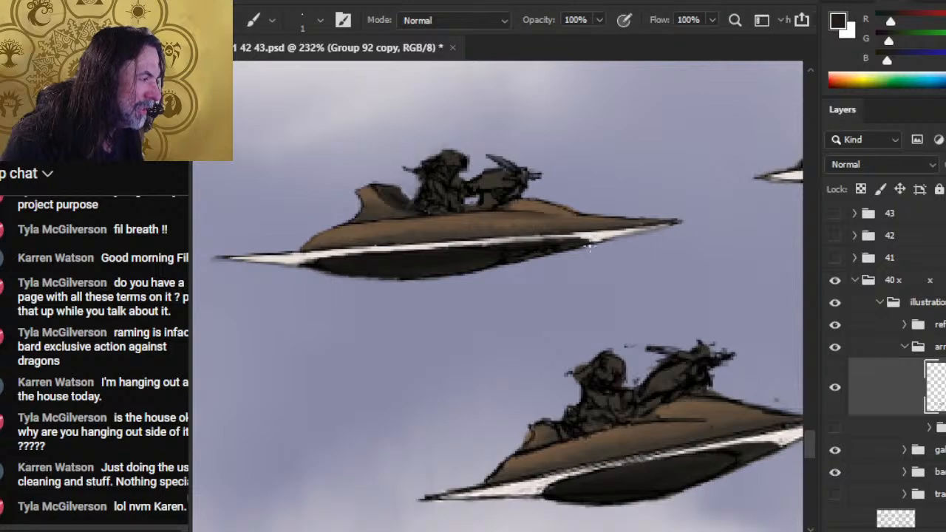
mouse_move(589, 243)
left_mouse_down()
mouse_move(653, 229)
mouse_move(622, 237)
left_mouse_up()
- Blend the new dark lines toward the front point's tip with the Smudge tool and erase the stray edges
key("r")
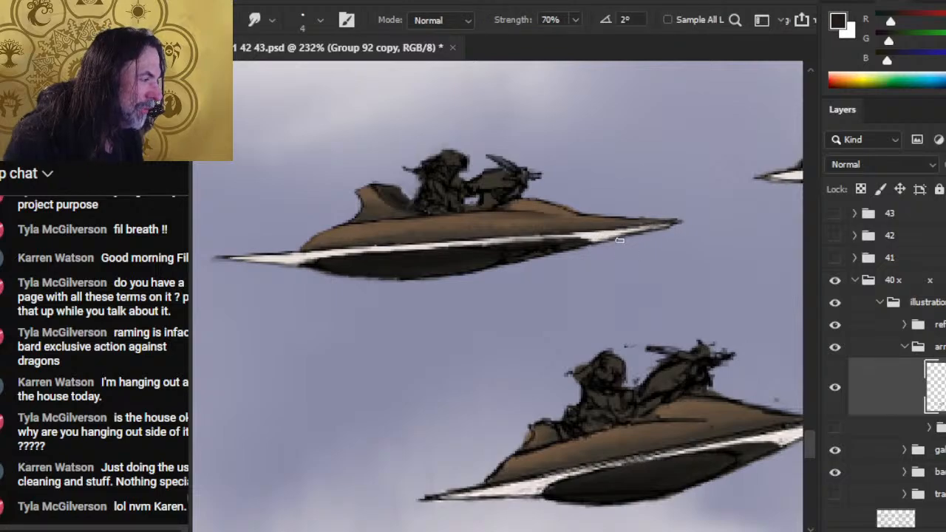
left_click_drag(597, 242, 672, 228)
key("e")
key("r")
mouse_move(600, 236)
left_mouse_down()
mouse_move(640, 230)
mouse_move(644, 219)
left_mouse_up()
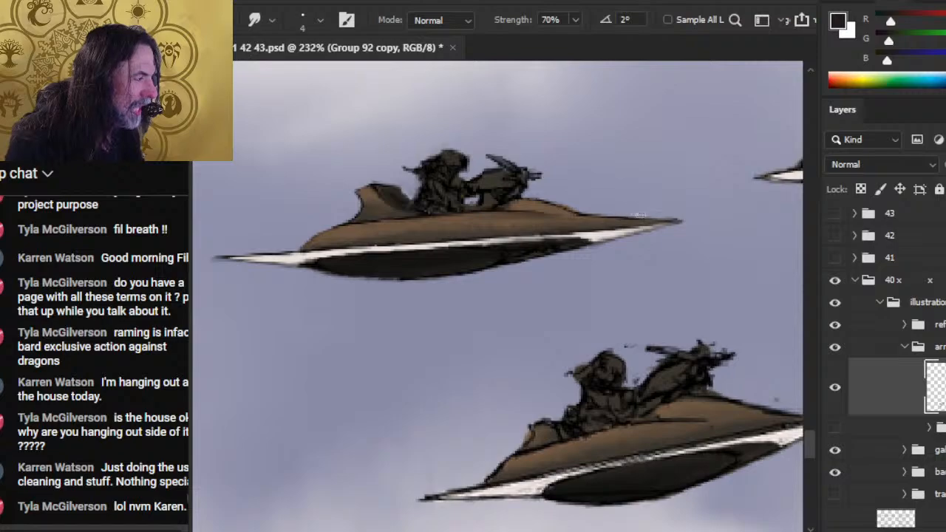
key("e")
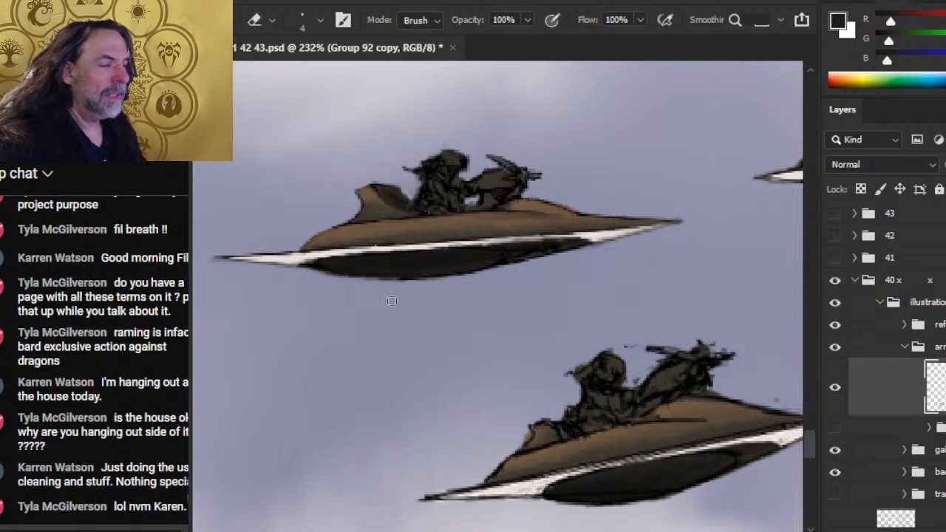
- Smudge the white trim at the rearmost craft's rear point at 70% strength and erase its stray upper edge with the 4 px eraser
key("r")
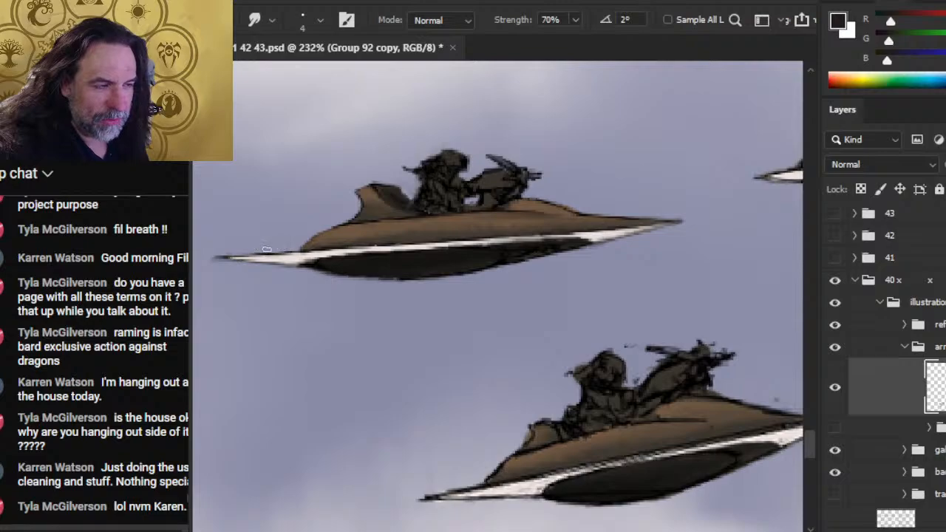
key("b")
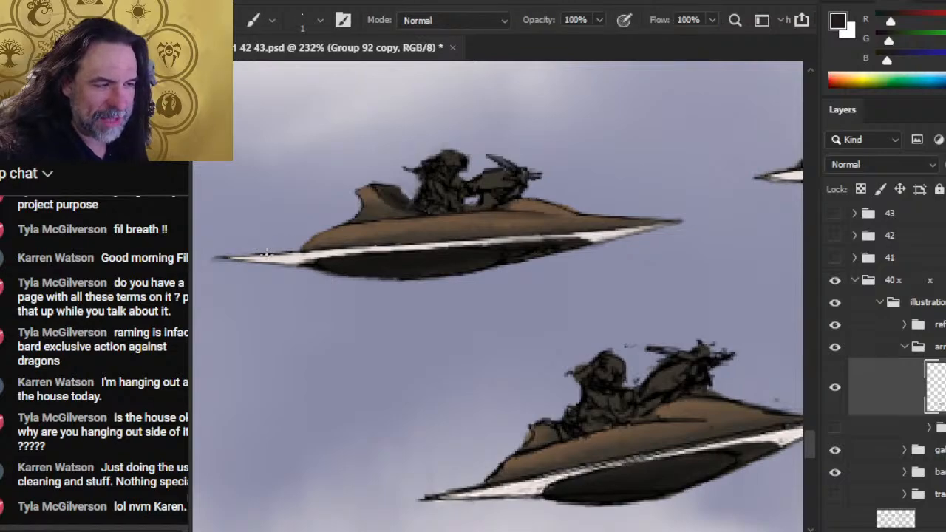
key("e")
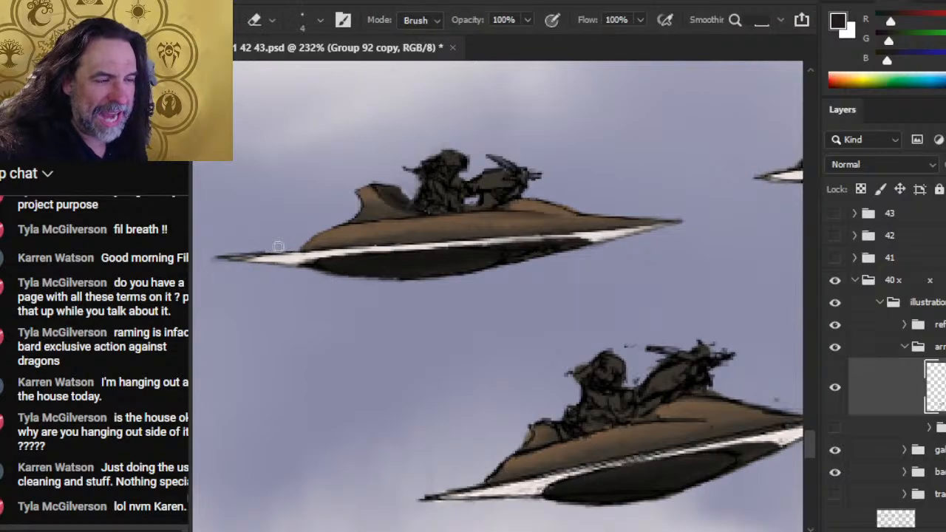
left_click_drag(278, 247, 256, 253)
key("r")
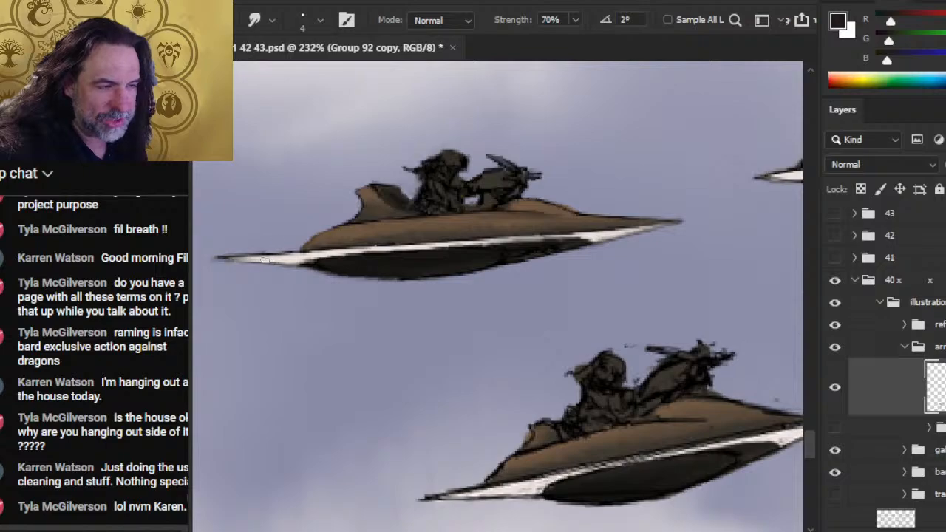
key("e")
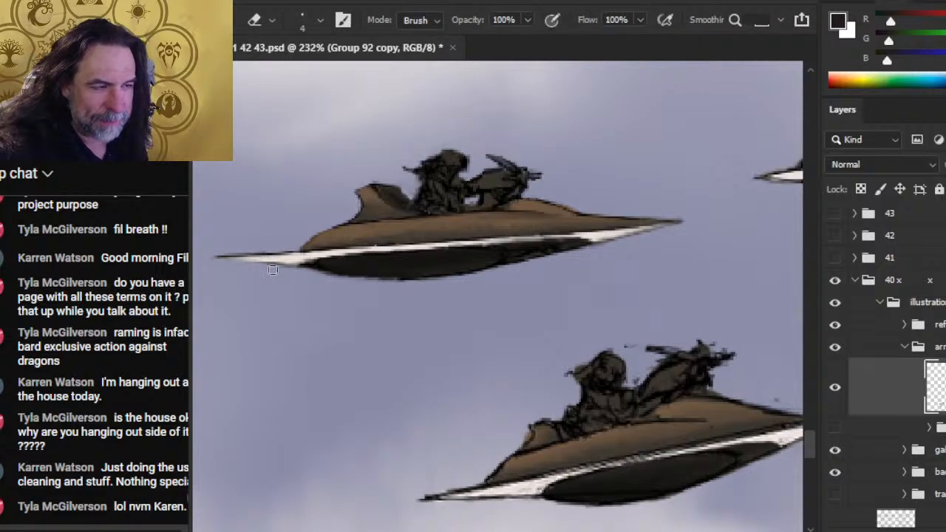
- Redraw the dark line along the underside of the rear point with the 1 px brush and clean it up with the eraser
key("b")
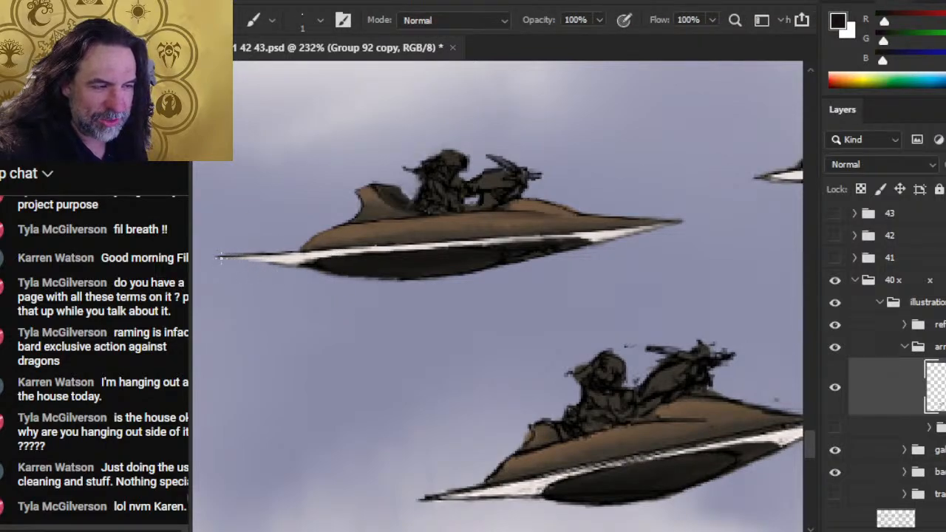
left_click_drag(220, 257, 282, 266)
key("e")
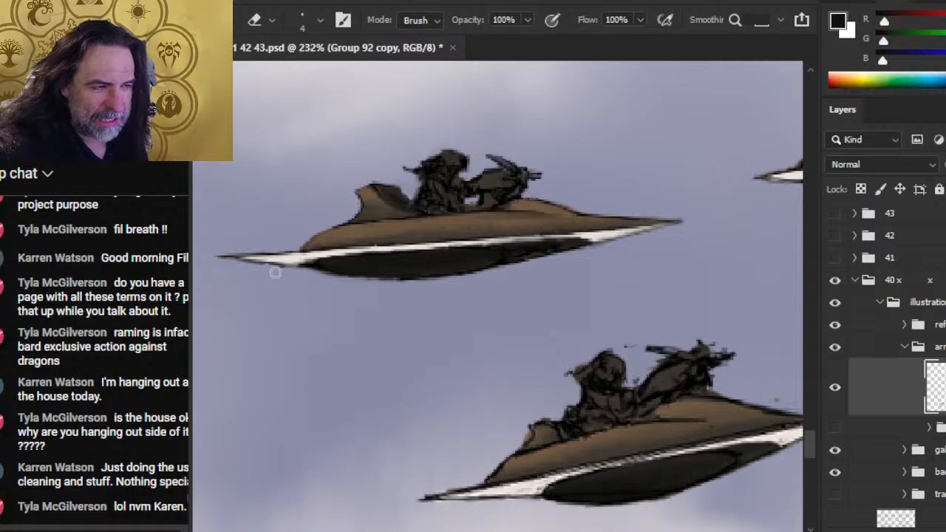
- Paint the trim behind the front point in sampled off-white and redraw the dark line above it in a sampled dark color
key("b")
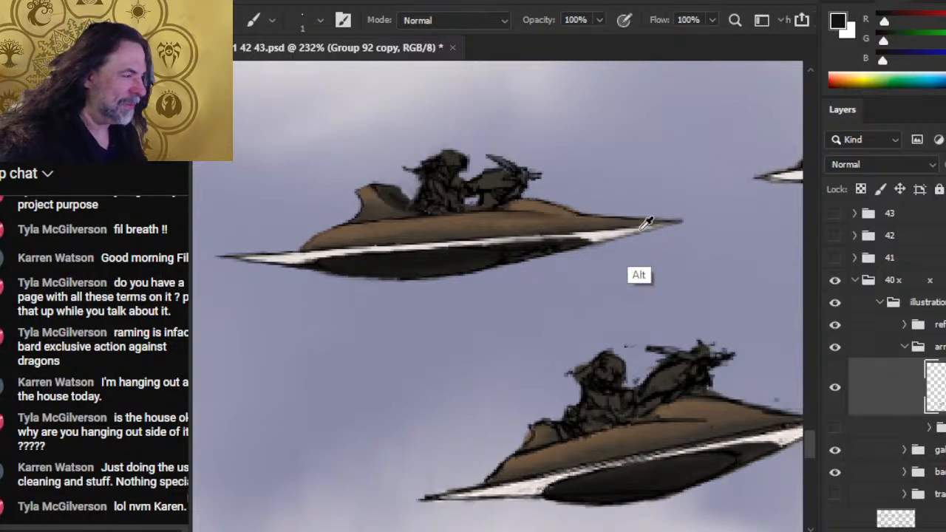
left_click(604, 229, "alt")
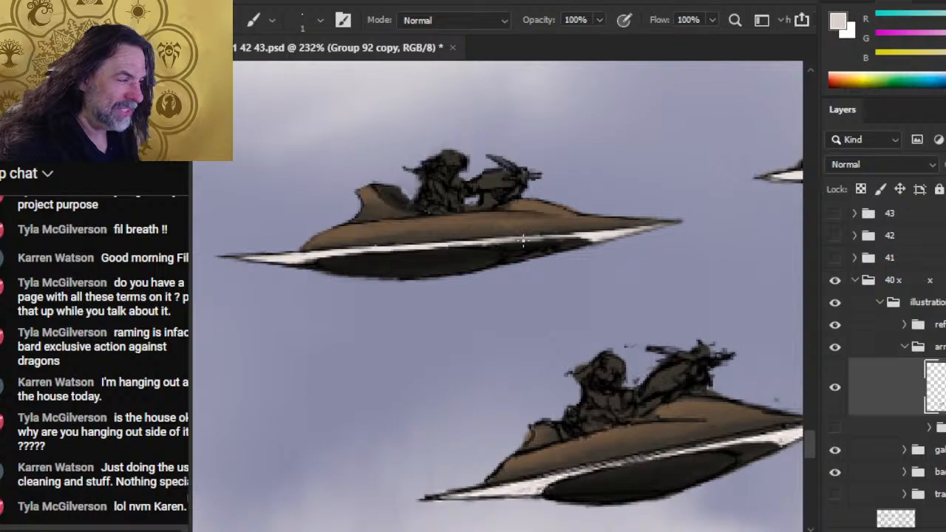
left_click_drag(521, 241, 570, 232)
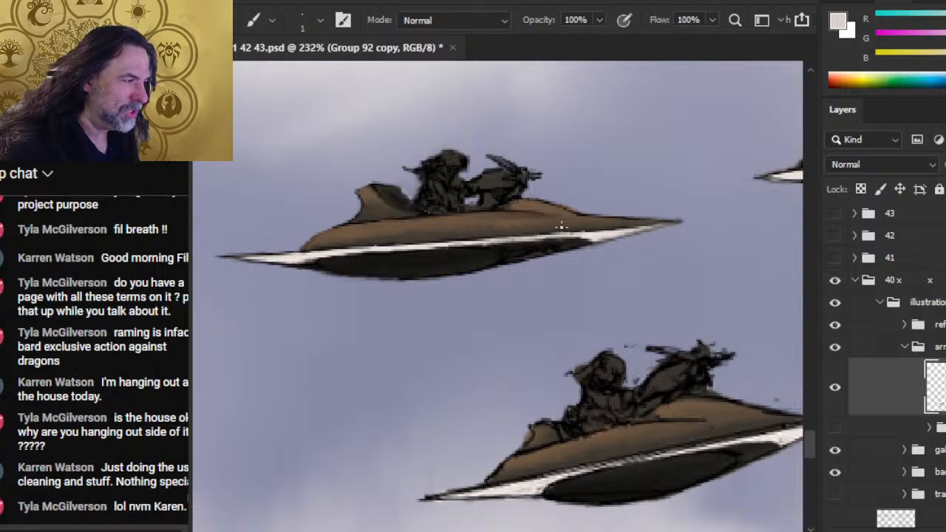
left_click(547, 230, "alt")
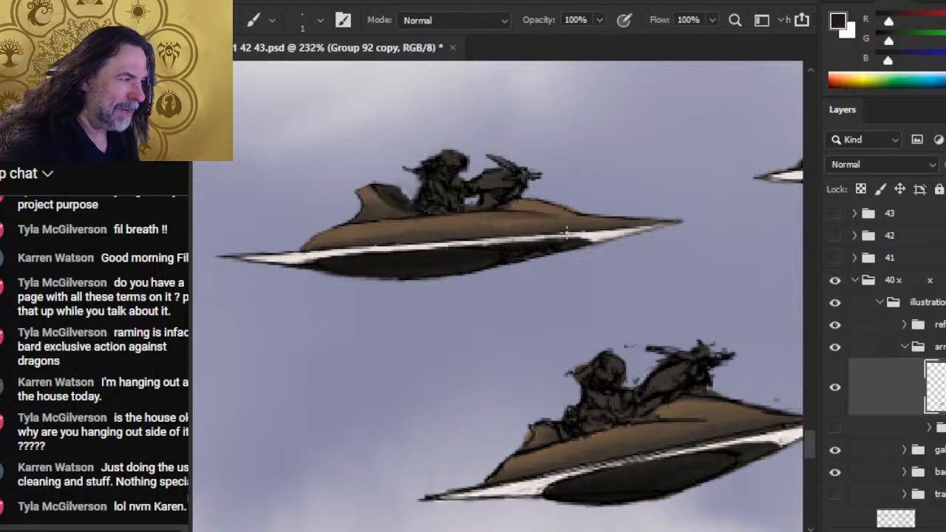
mouse_move(544, 235)
left_mouse_down()
mouse_move(521, 233)
mouse_move(596, 228)
left_mouse_up()
key("r")
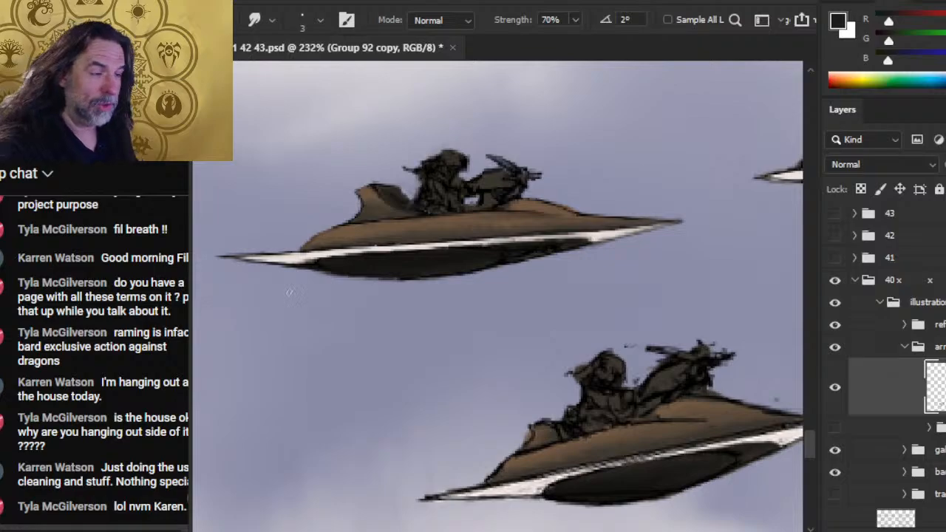
- Resample the trim's off-white and paint over the dark edge where the underside meets the front point with the 1 px brush
key("b")
left_click(293, 255, "alt")
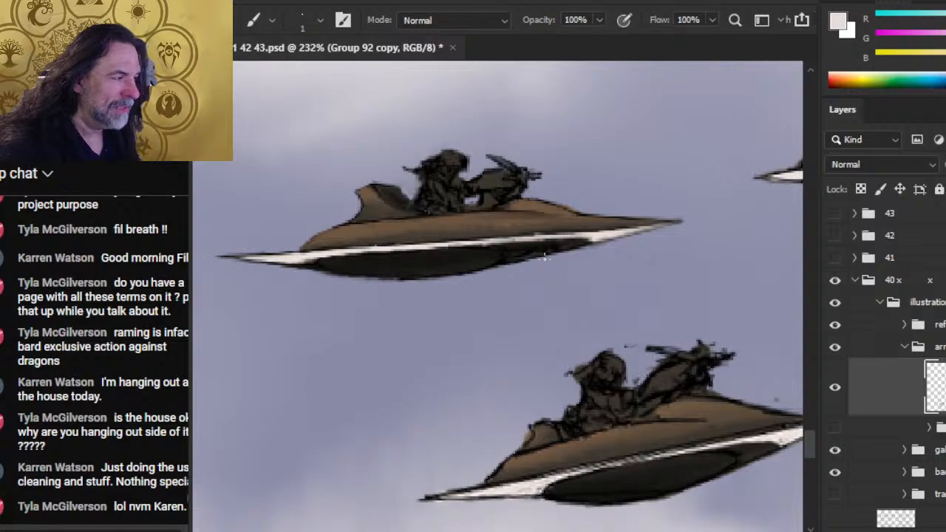
key("r")
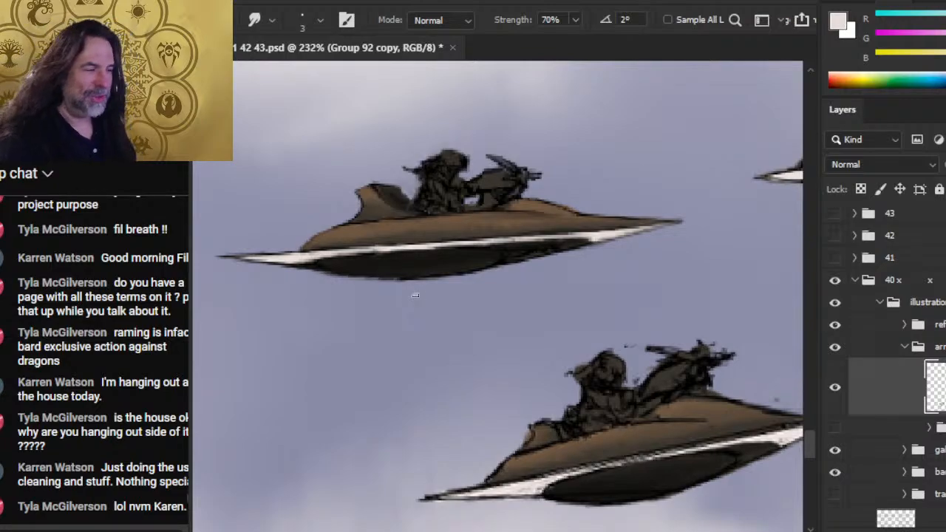
key("b")
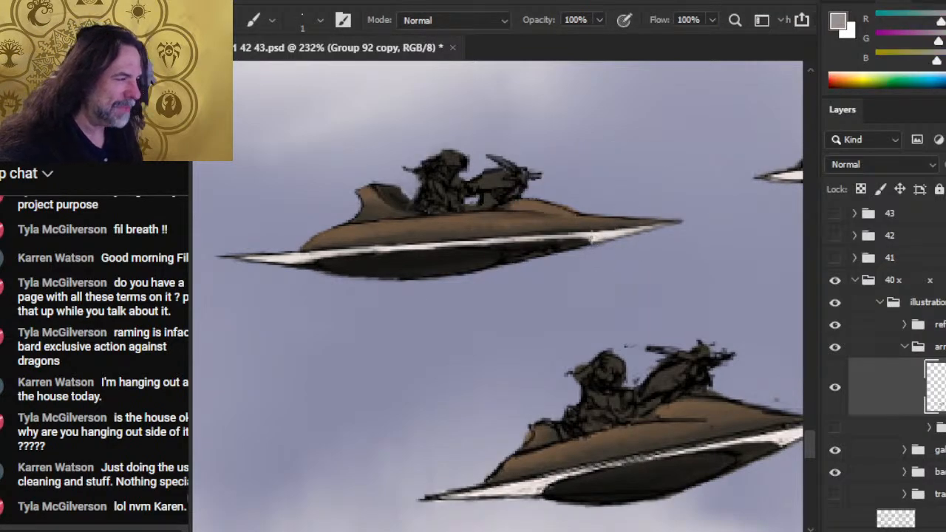
left_click(601, 233, "alt")
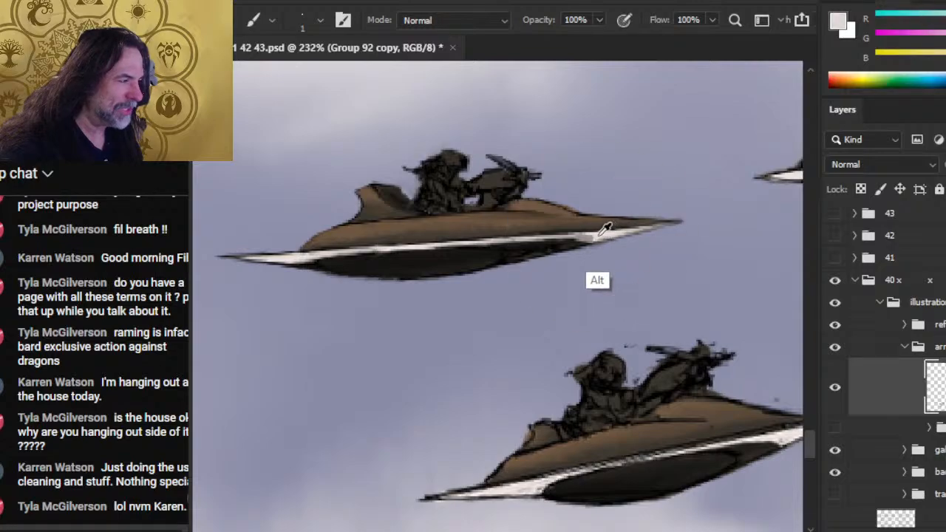
mouse_move(600, 238)
left_mouse_down()
mouse_move(562, 237)
mouse_move(582, 240)
left_mouse_up()
key("r")
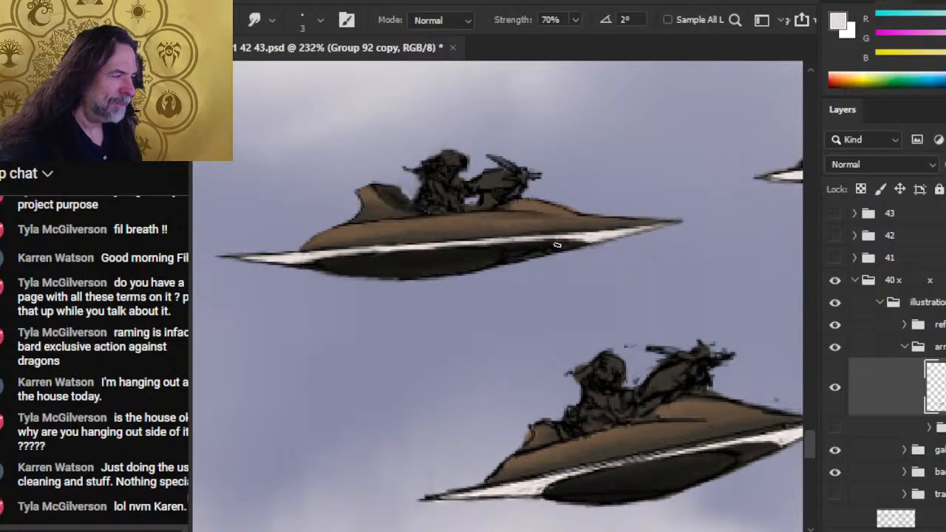
- Paint off-white along the rear half of the trim and smudge its border with the dark underside at 70% strength
key("b")
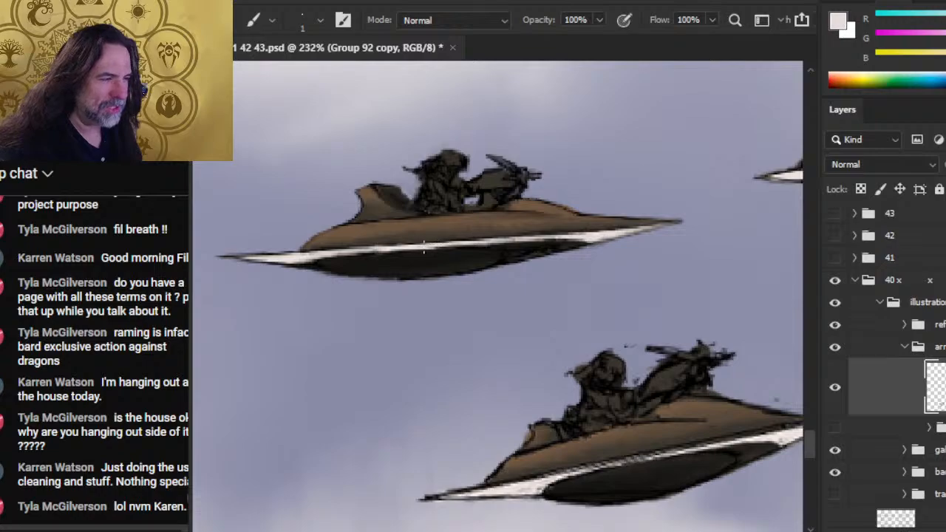
mouse_move(433, 247)
left_mouse_down()
mouse_move(476, 244)
mouse_move(334, 256)
left_mouse_up()
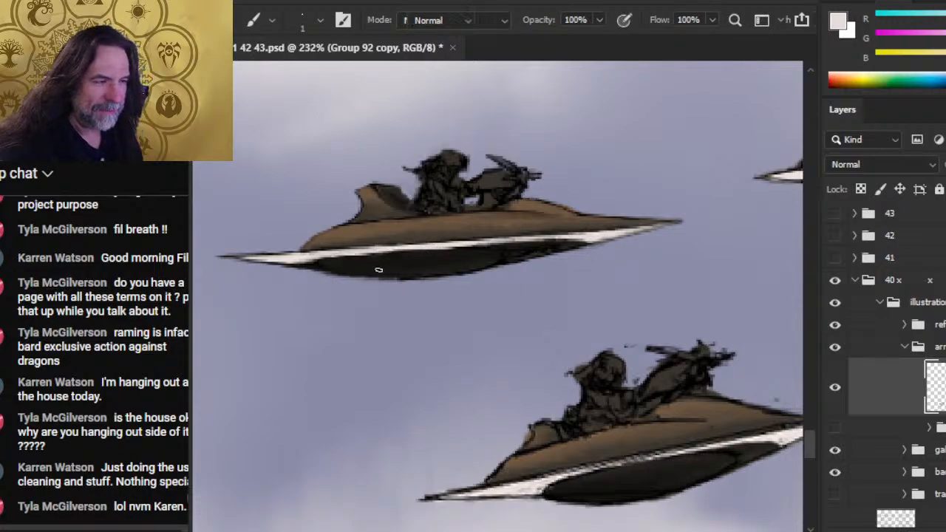
key("r")
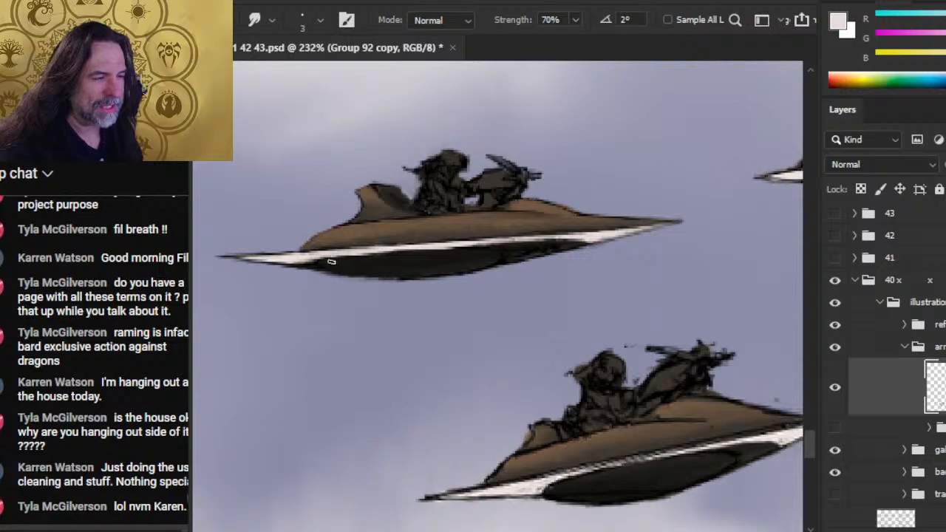
mouse_move(333, 260)
left_mouse_down()
mouse_move(448, 251)
mouse_move(415, 251)
mouse_move(456, 249)
left_mouse_up()
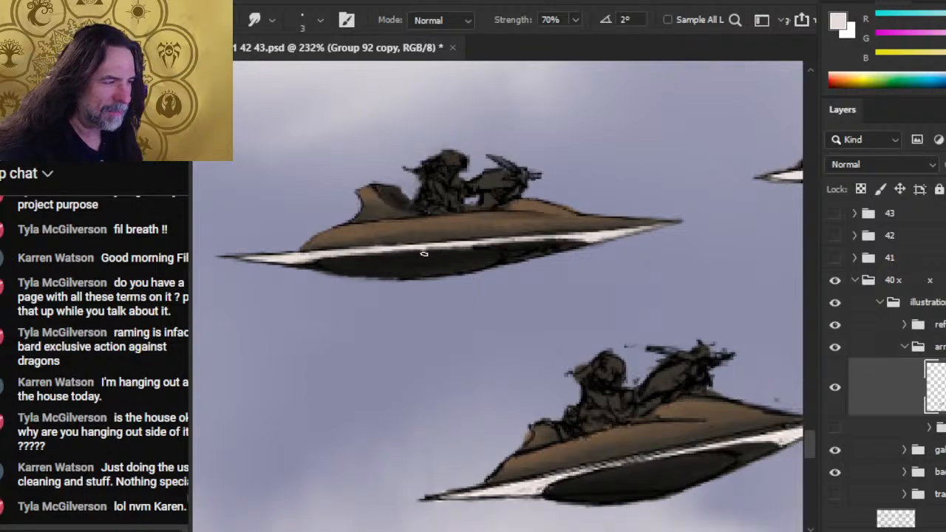
mouse_move(392, 255)
left_mouse_down()
mouse_move(515, 247)
mouse_move(391, 260)
mouse_move(474, 252)
mouse_move(426, 252)
mouse_move(343, 272)
mouse_move(315, 259)
mouse_move(331, 253)
mouse_move(268, 267)
mouse_move(303, 261)
mouse_move(250, 252)
left_mouse_up()
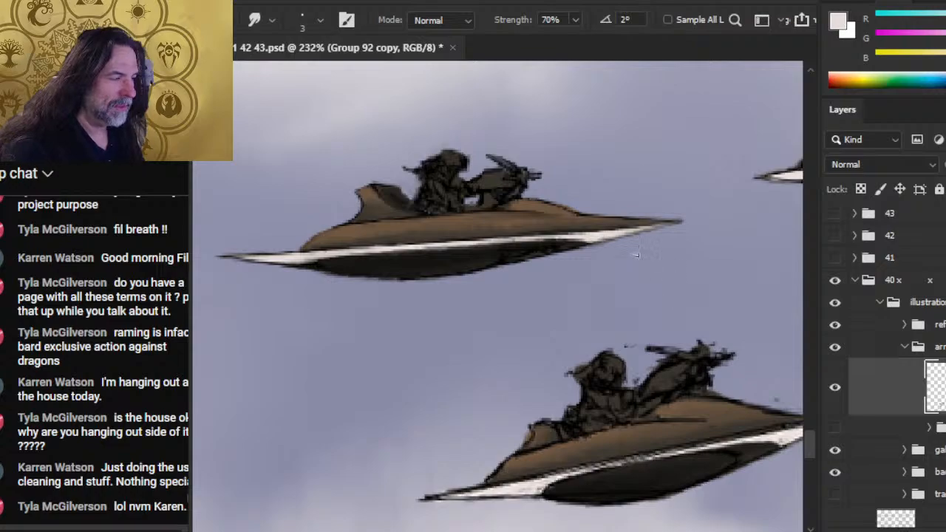
- Smudge the white trim along the front point toward its tip and repaint the section behind it in off-white with the 1 px brush
mouse_move(592, 242)
left_mouse_down()
mouse_move(616, 234)
mouse_move(556, 255)
mouse_move(534, 246)
mouse_move(613, 237)
mouse_move(580, 238)
left_mouse_up()
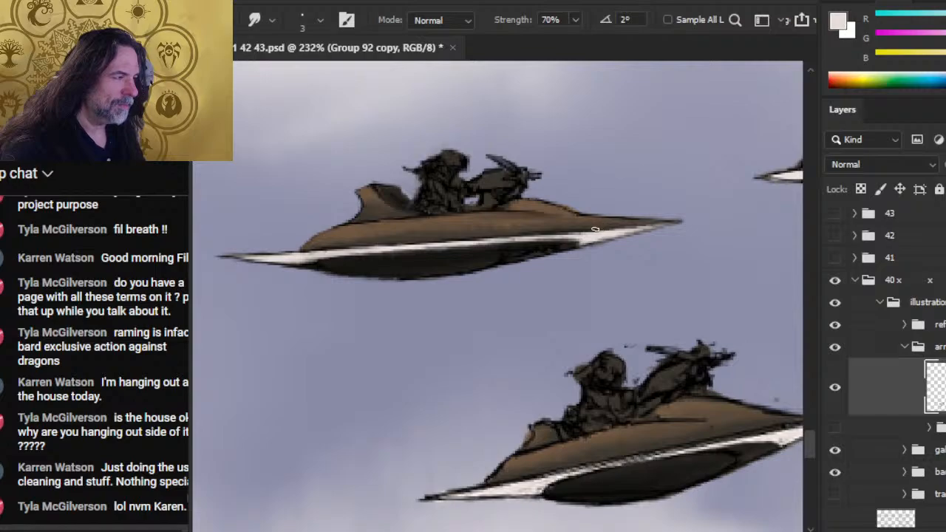
left_click_drag(608, 231, 657, 224)
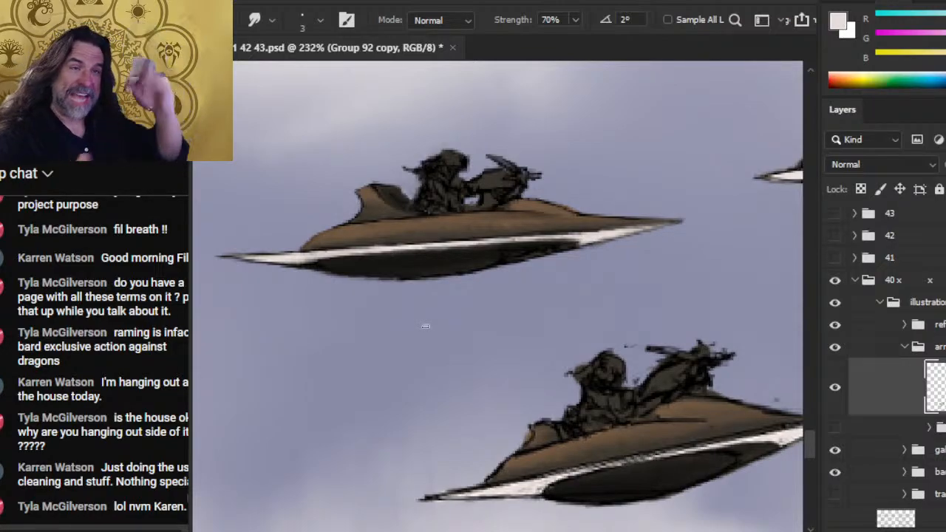
key("b")
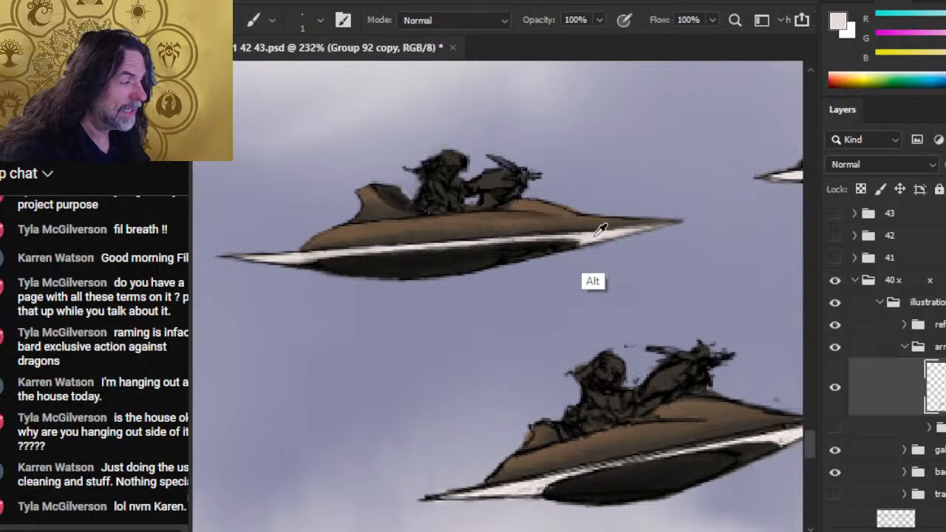
left_click_drag(584, 232, 516, 241)
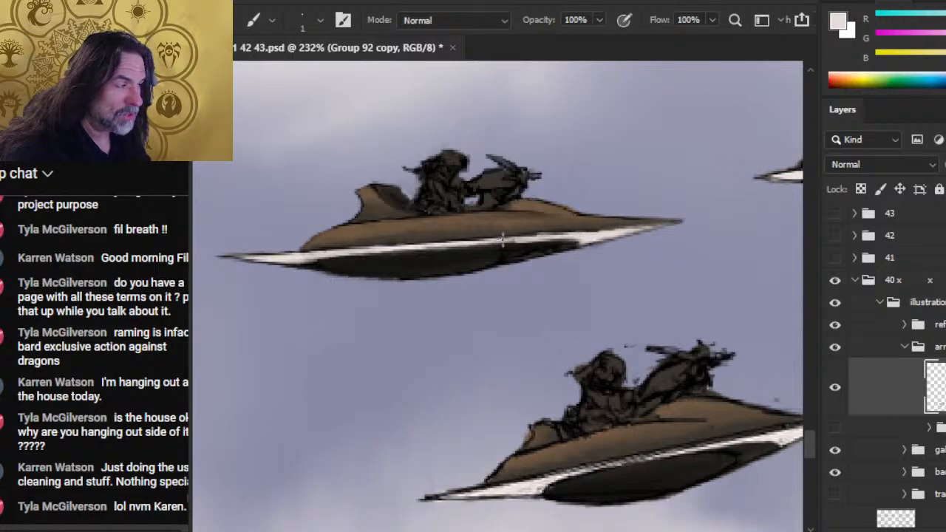
key("r")
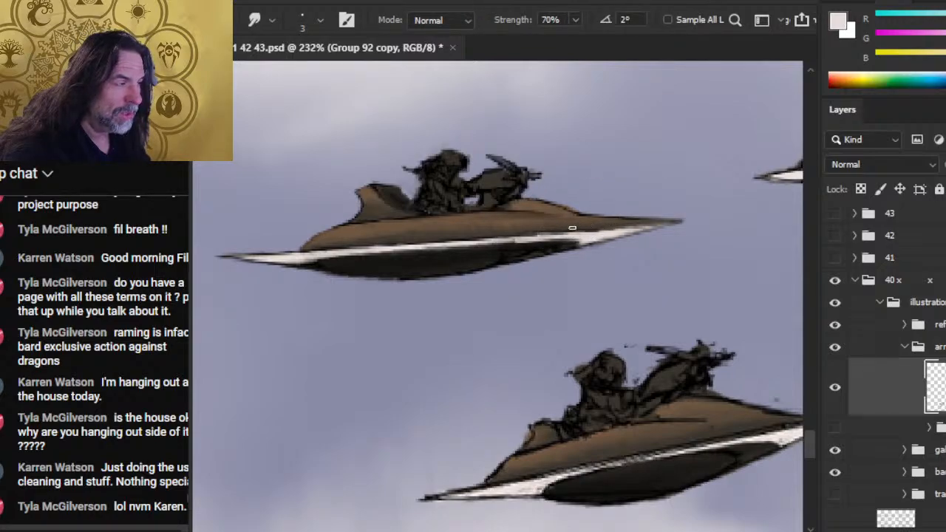
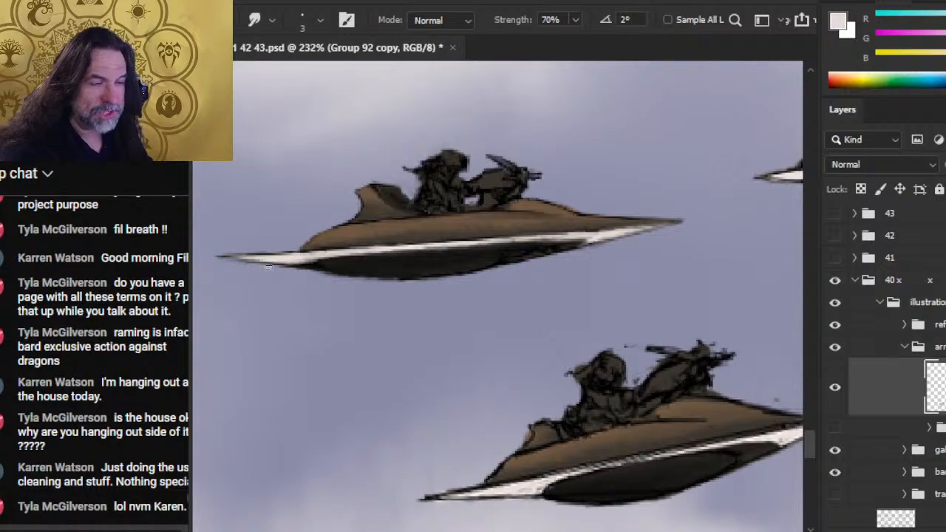
- Touch up the edges of the upper craft's rider and figurehead with the eraser and smudge, and sample their black as paint color
key("e")
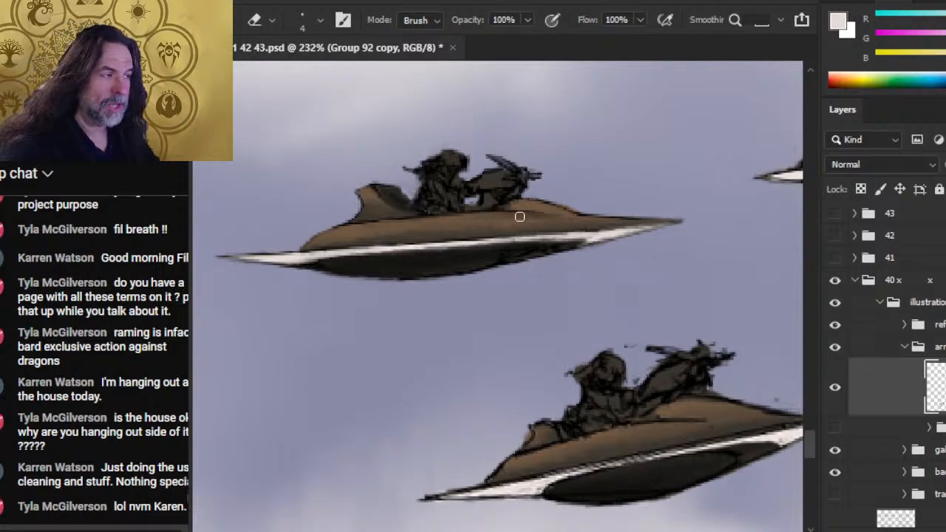
key("r")
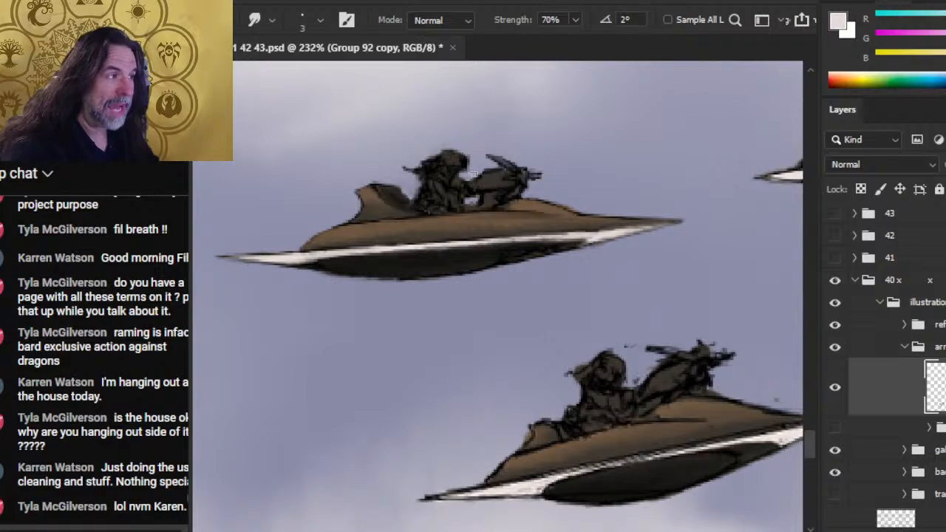
key("b")
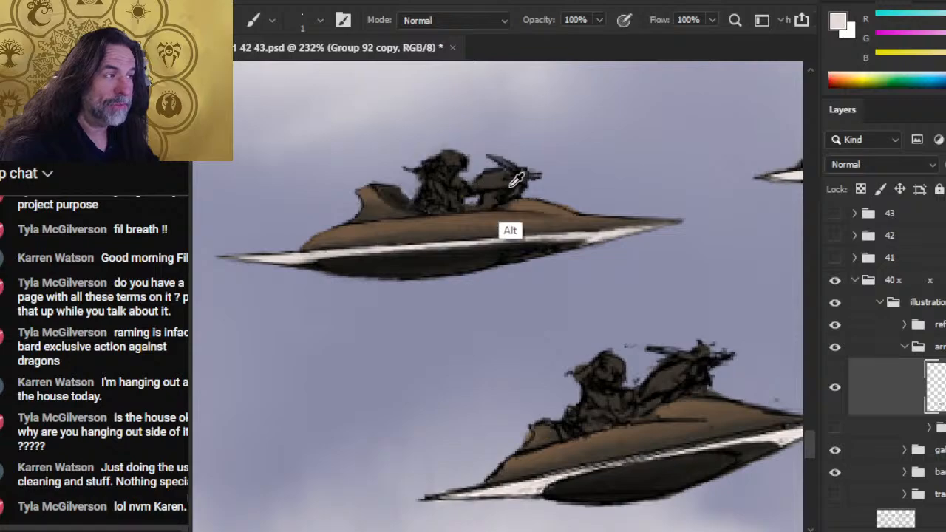
left_click(479, 193, "alt")
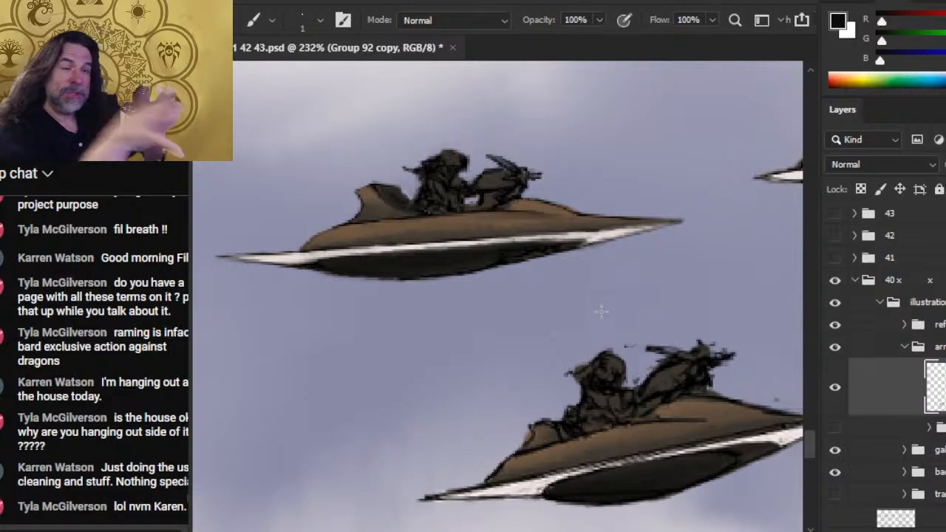
- Erase the stray marks around the lower craft's rider and front deck, and smudge the hull's upper front edge at 70% strength
mouse_move(661, 400)
left_mouse_down()
mouse_move(528, 310)
mouse_move(510, 311)
left_mouse_up()
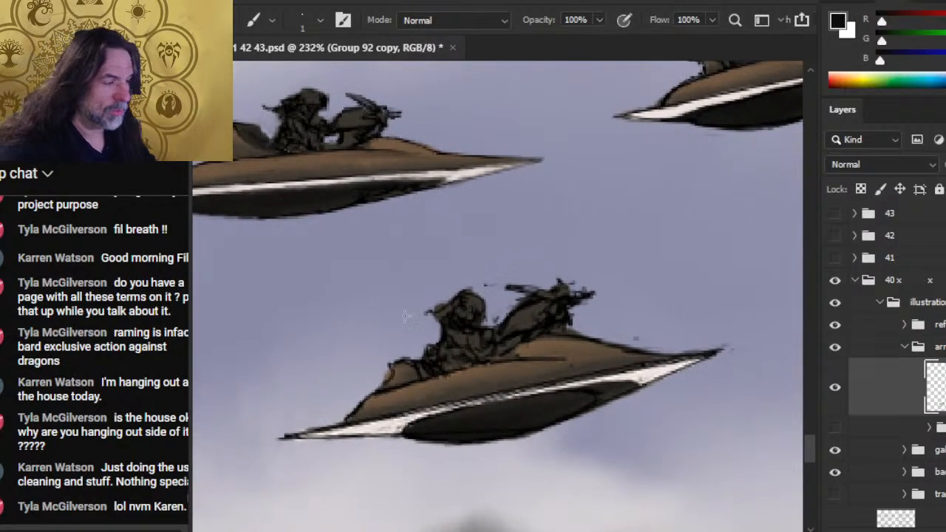
key("e")
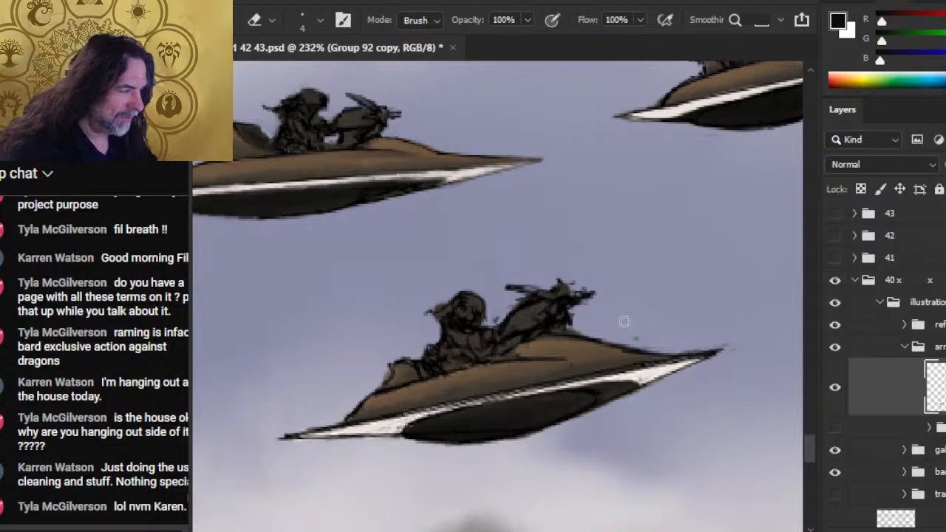
mouse_move(568, 328)
left_mouse_down()
mouse_move(617, 343)
mouse_move(585, 342)
mouse_move(679, 354)
left_mouse_up()
key("r")
left_click_drag(635, 349, 684, 353)
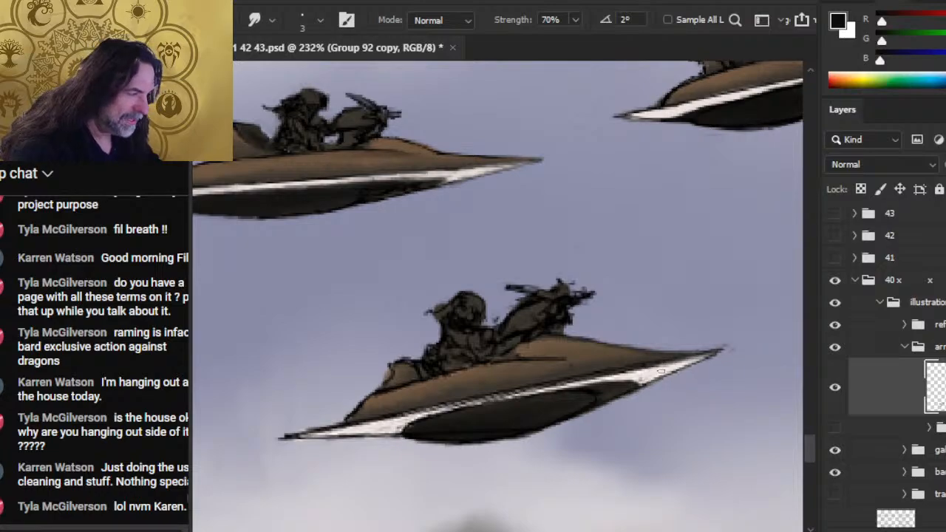
- Erase the stray marks near the lower craft's front tip and trim the figurehead's backswept horn with the eraser reduced to 1 px
key("e")
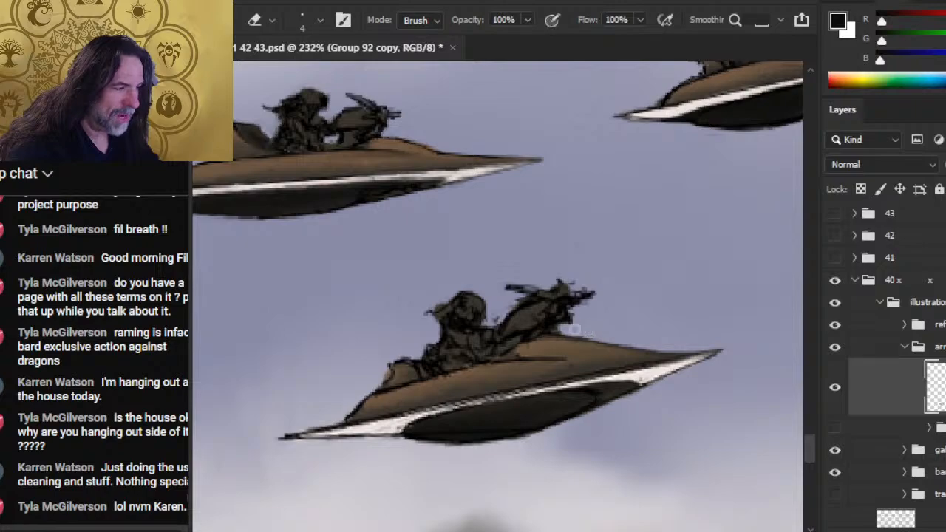
key("bracketleft")
key("bracketleft")
key("bracketleft")
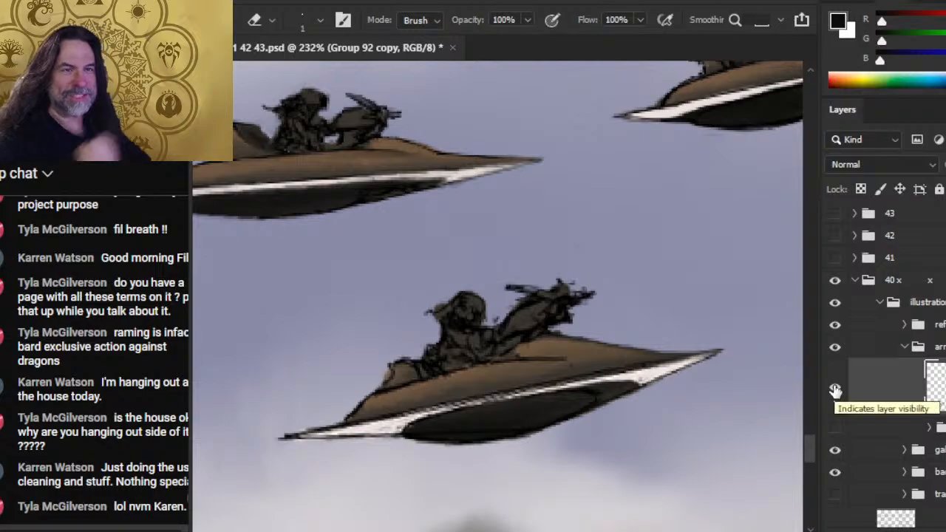
key("r")
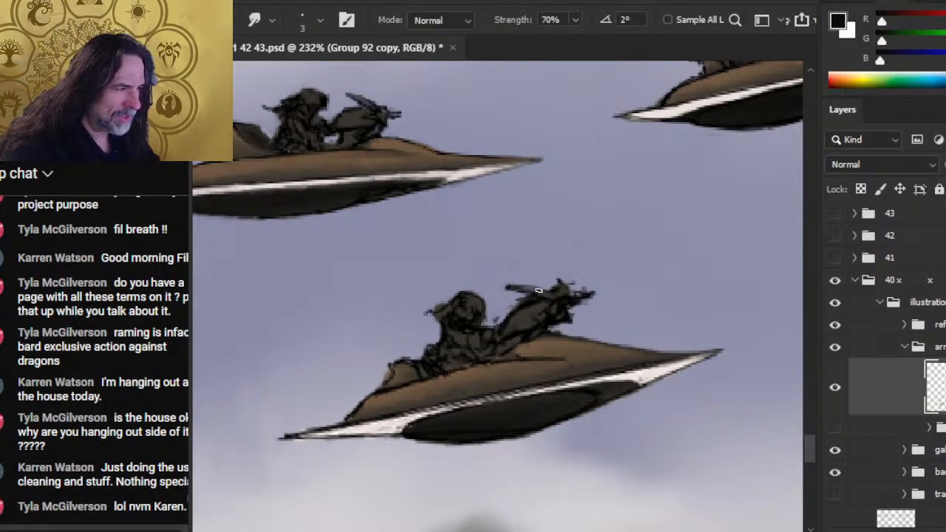
key("e")
left_click_drag(527, 284, 509, 283)
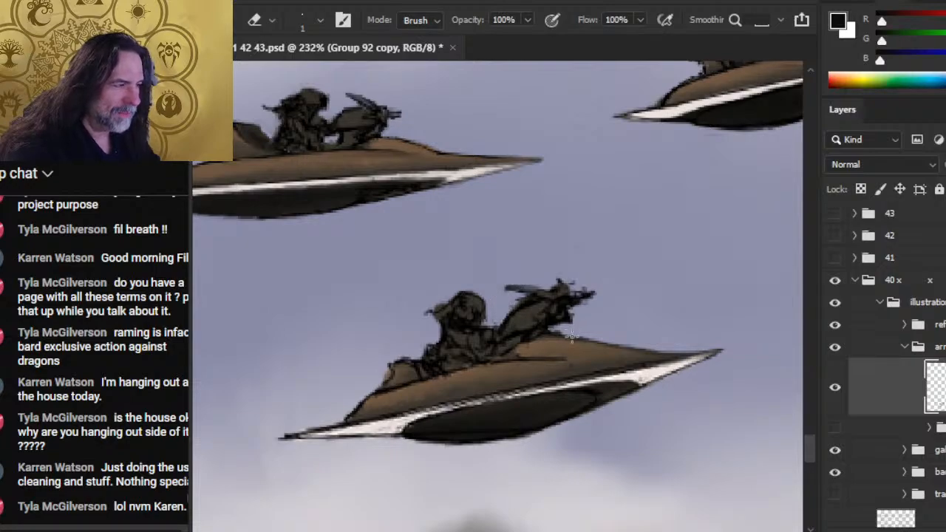
- Smudge the sketch lines of the lower craft's figurehead into its head and the underside of its neck at 70% strength
key("r")
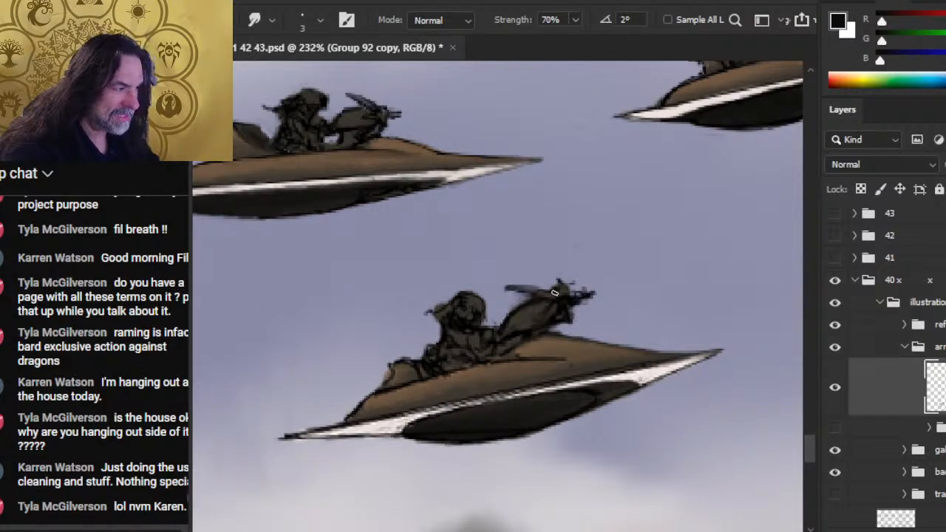
key("e")
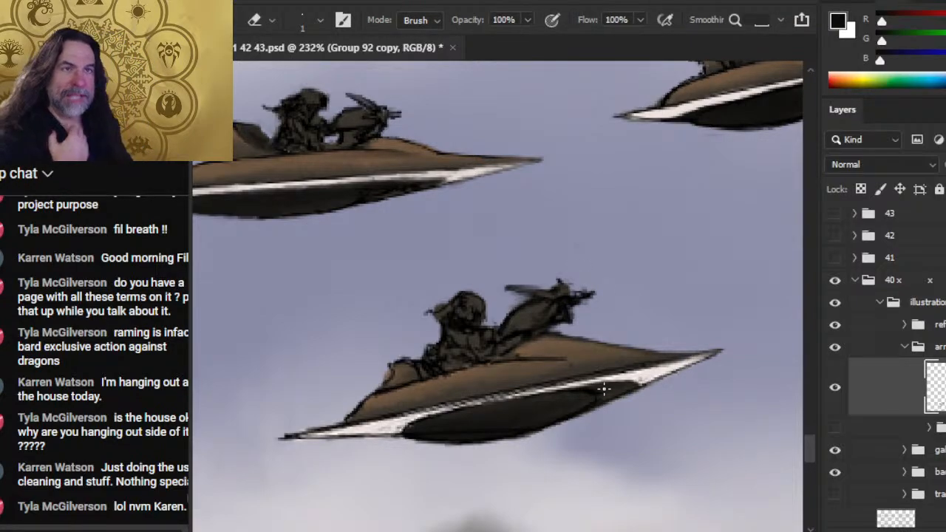
key("b")
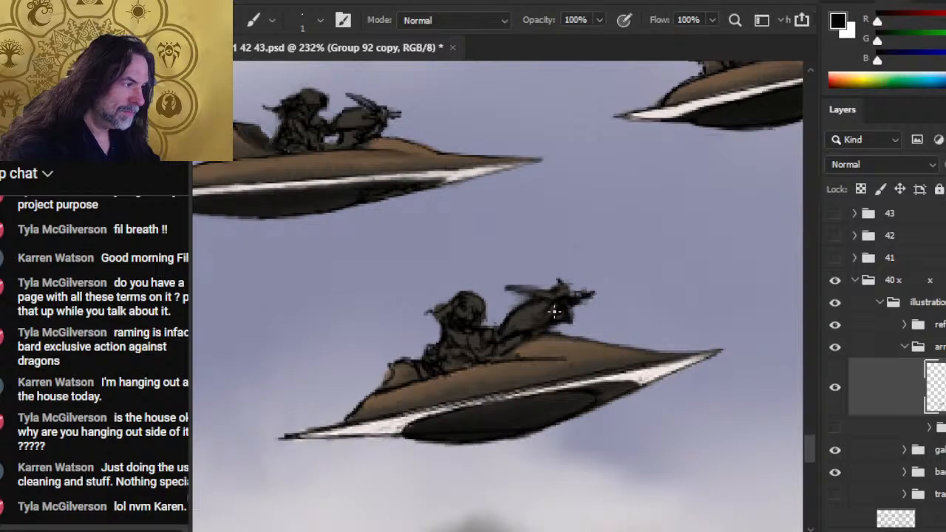
key("r")
mouse_move(529, 334)
left_mouse_down()
mouse_move(556, 330)
mouse_move(565, 313)
left_mouse_up()
- Paint the figurehead's lower jaw and upright spike in black with the 1 px brush and clean up their edges
key("b")
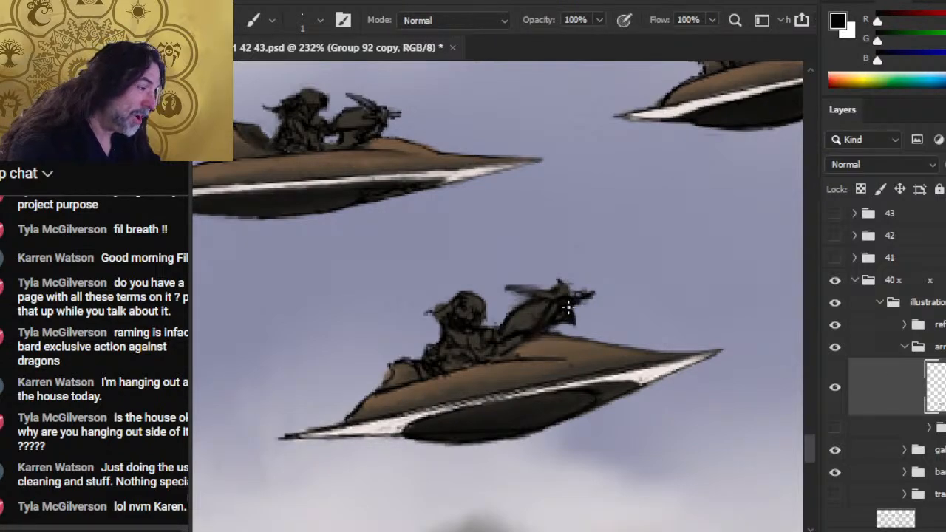
left_click_drag(572, 319, 569, 294)
key("r")
key("e")
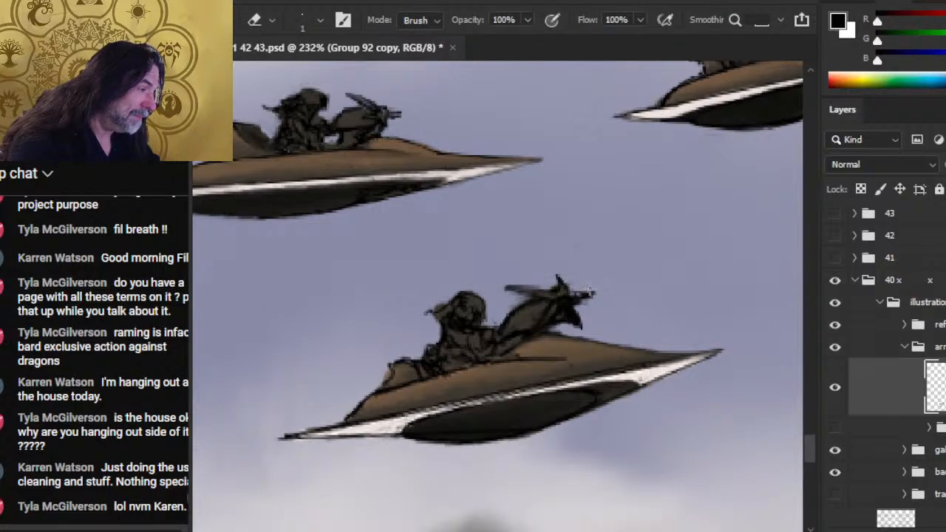
key("r")
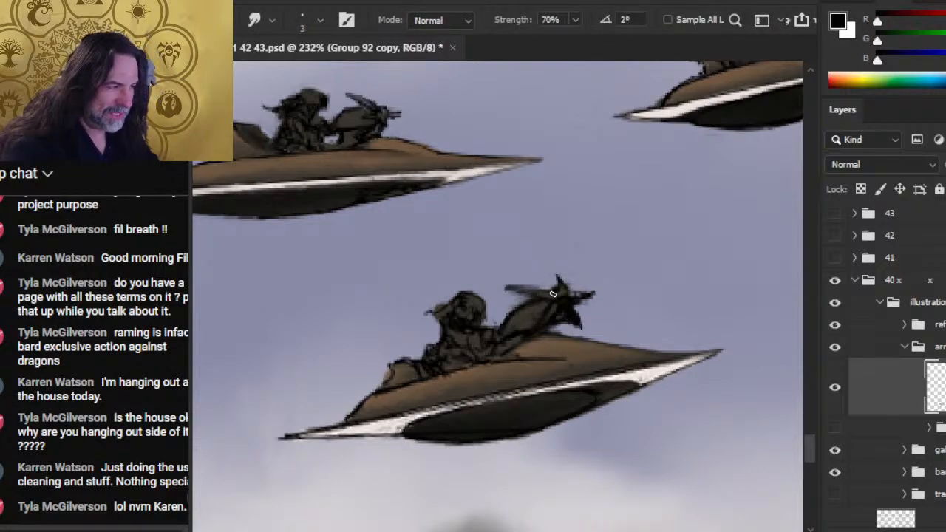
- Paint the figurehead's backswept horn in sampled dark grey, outline it in sampled black, and erase the excess at its rear tip
key("b")
left_click(550, 293, "alt")
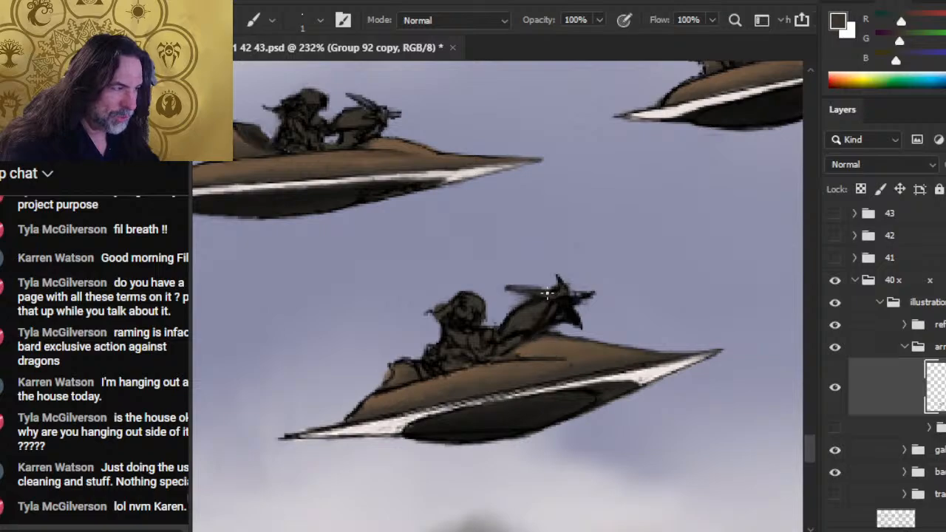
left_click(562, 344, "alt")
left_click_drag(538, 301, 494, 291)
key("e")
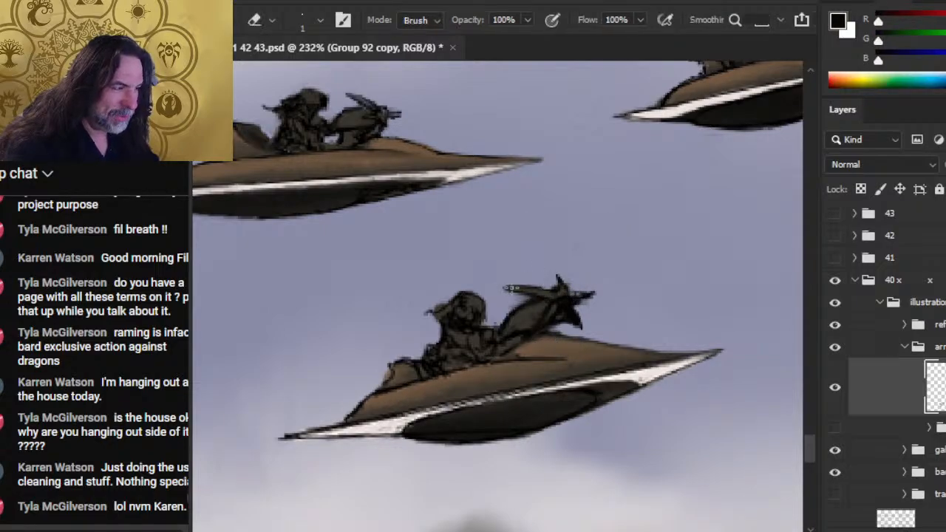
- Refine the base of the horn and the figurehead's head with the 1 px brush, alternating sampled dark grey and black
key("b")
left_click(547, 292, "alt")
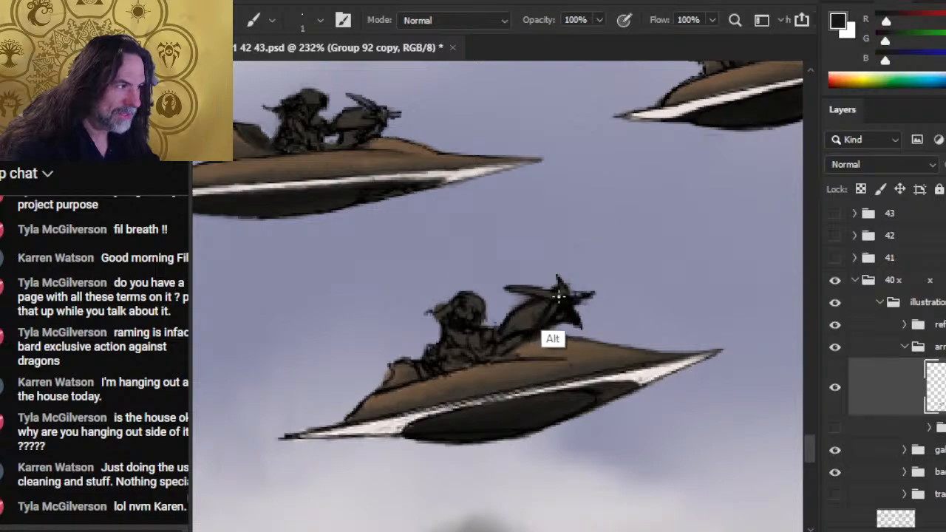
left_click(536, 356, "alt")
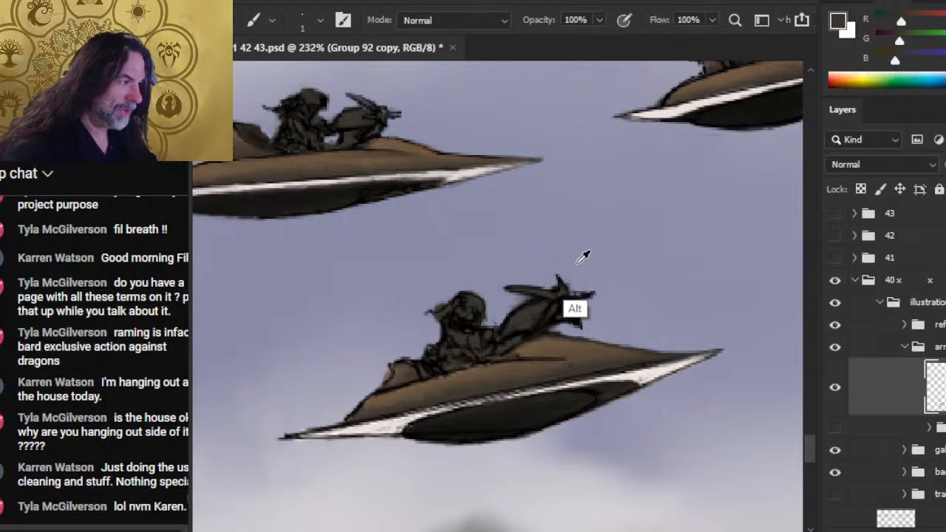
left_click(564, 301, "alt")
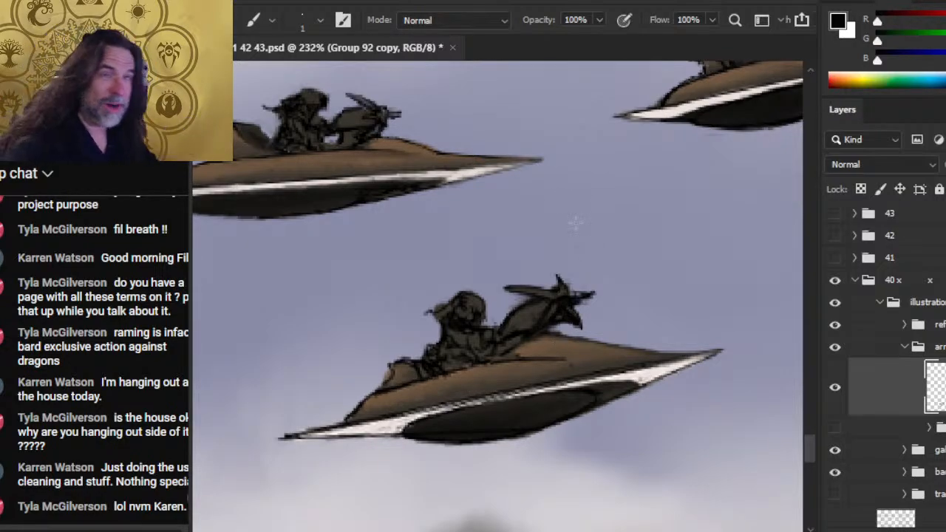
- Erase the roughness below the figurehead's jaw and redraw the hull's upper front edge in black, smudging the line into the brown deck
key("e")
left_click_drag(573, 331, 575, 329)
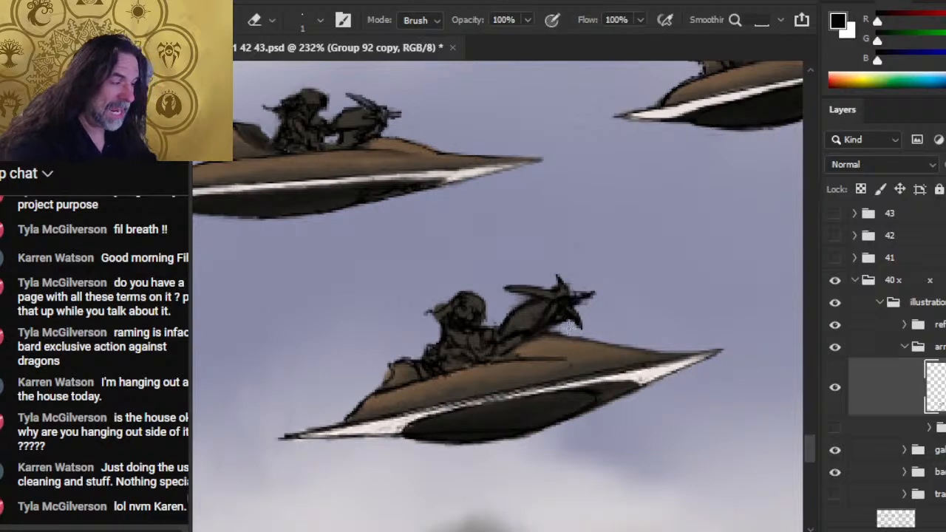
key("r")
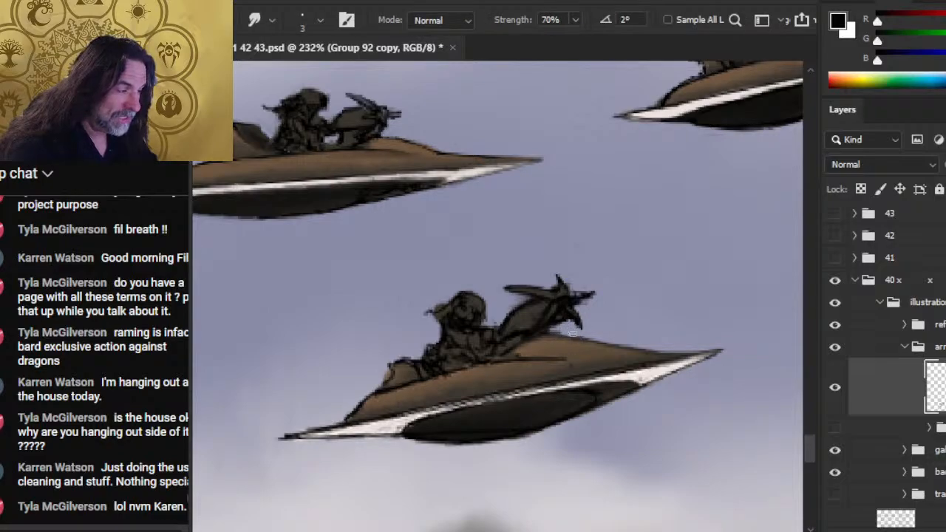
key("b")
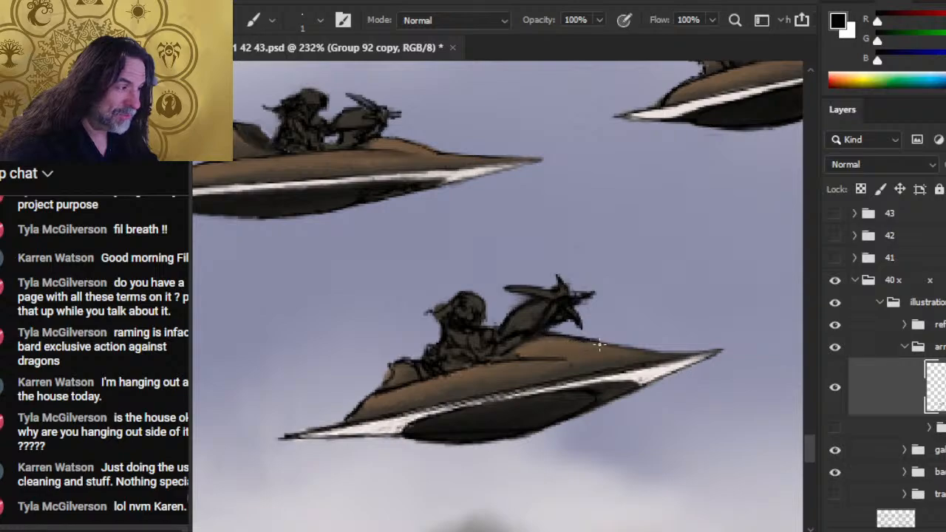
key("r")
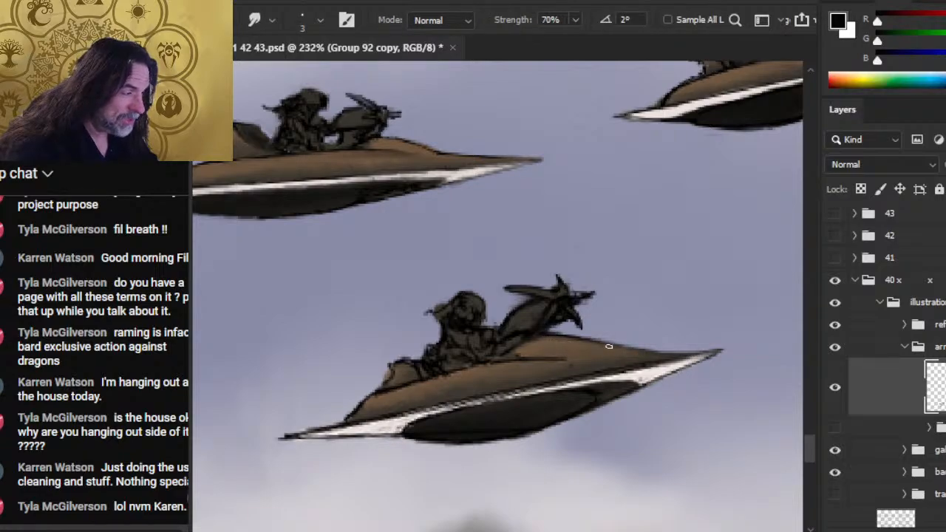
key("b")
key("r")
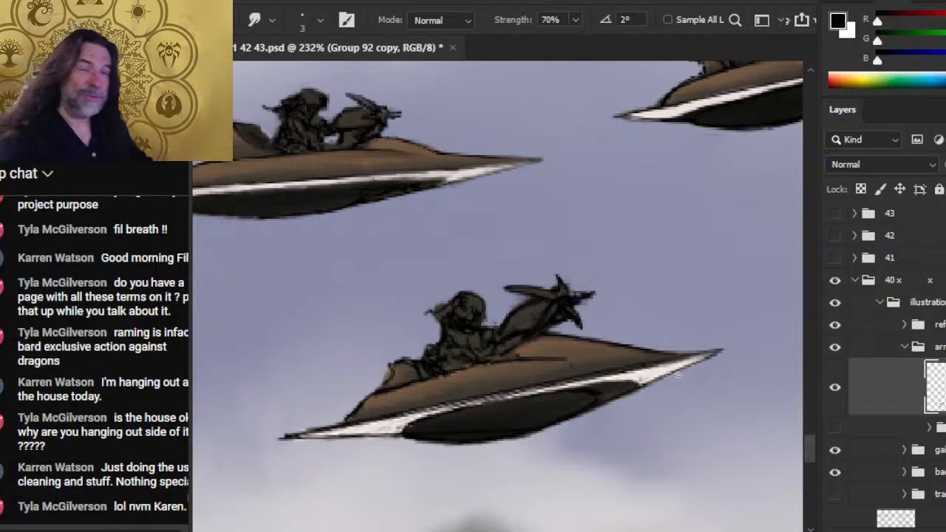
key("e")
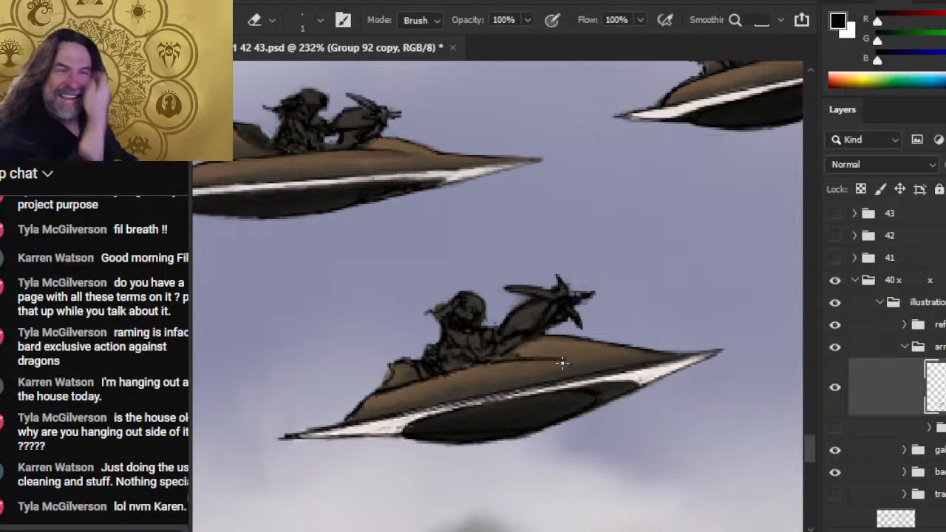
- Smudge the rear point of the upper-right craft toward its tip at 70% strength and trim the tip with the 1 px eraser
key("space")
left_click_drag(762, 201, 647, 326)
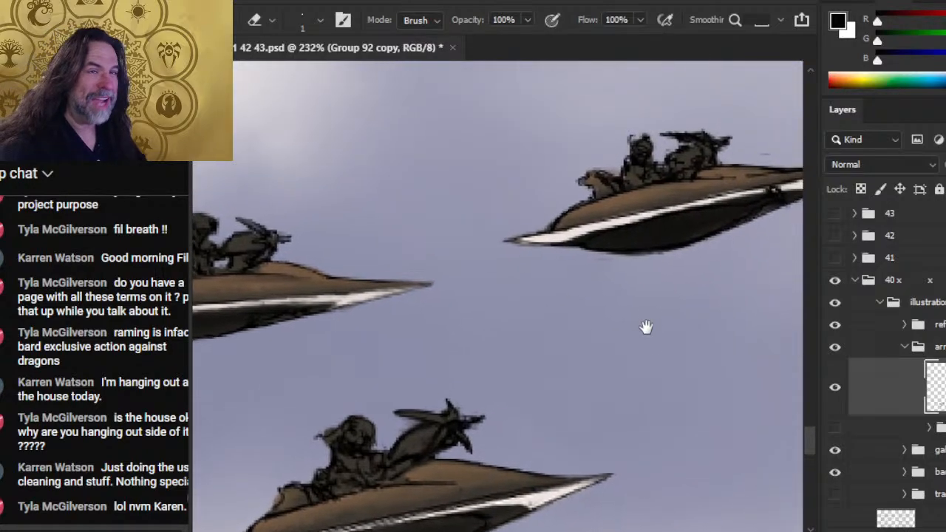
key("r")
left_click_drag(531, 241, 510, 243)
key("e")
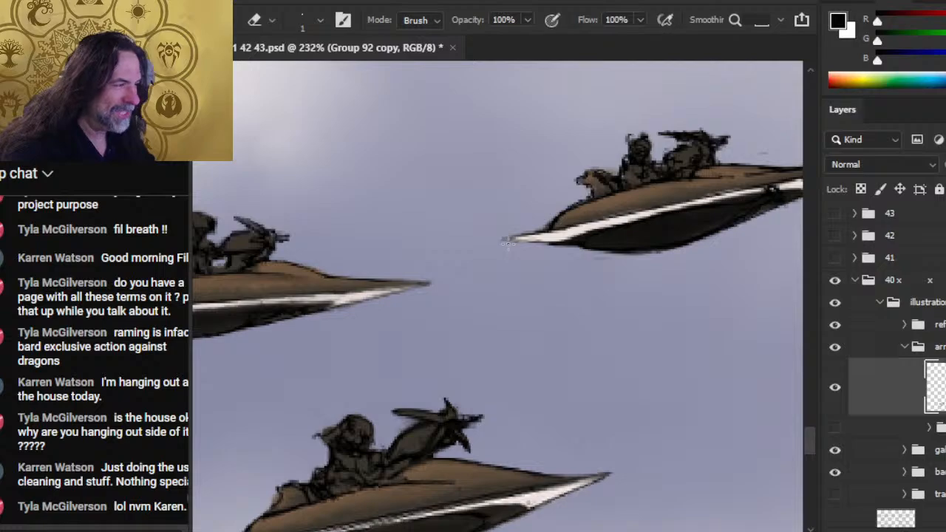
- Clean up the upper-right craft's hull edge between the rear point and the stern fin with the smudge, 1 px eraser and black brush
key("r")
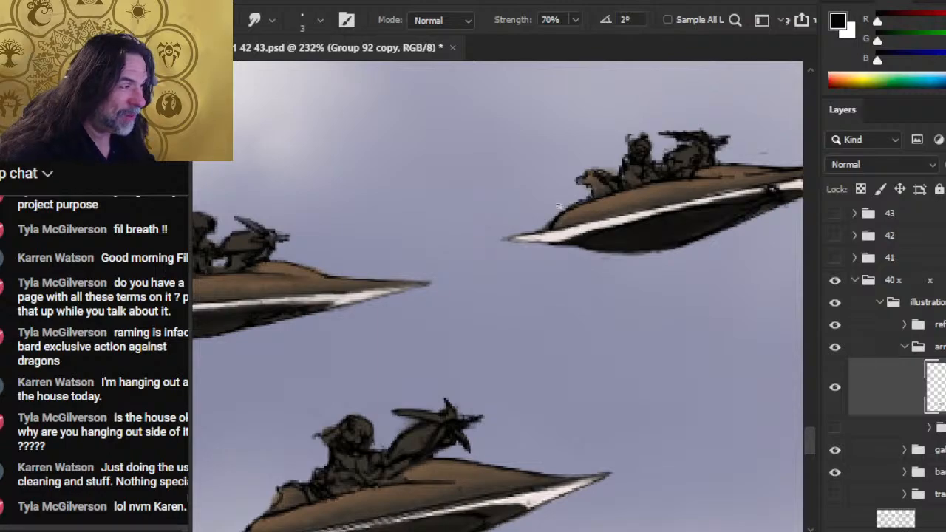
key("e")
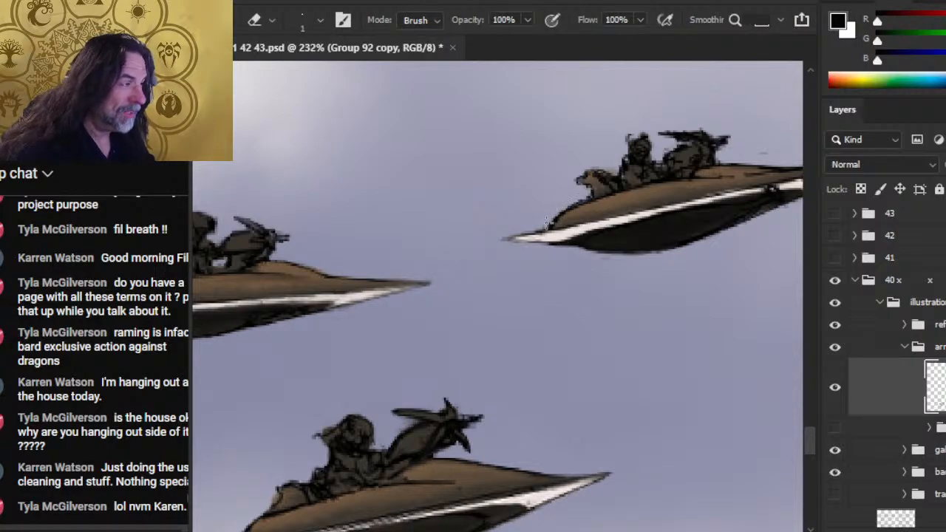
key("b")
key("r")
key("e")
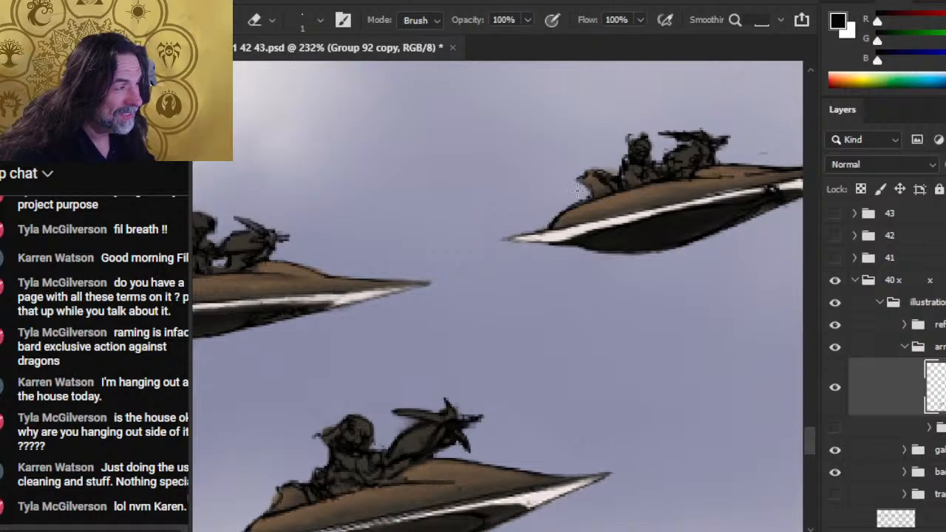
- Smudge the upper-right craft's stern fin into a cleaner shape at 70% strength and trim its edge with the 1 px eraser
key("r")
mouse_move(593, 179)
left_mouse_down()
mouse_move(590, 193)
mouse_move(591, 175)
mouse_move(633, 178)
left_mouse_up()
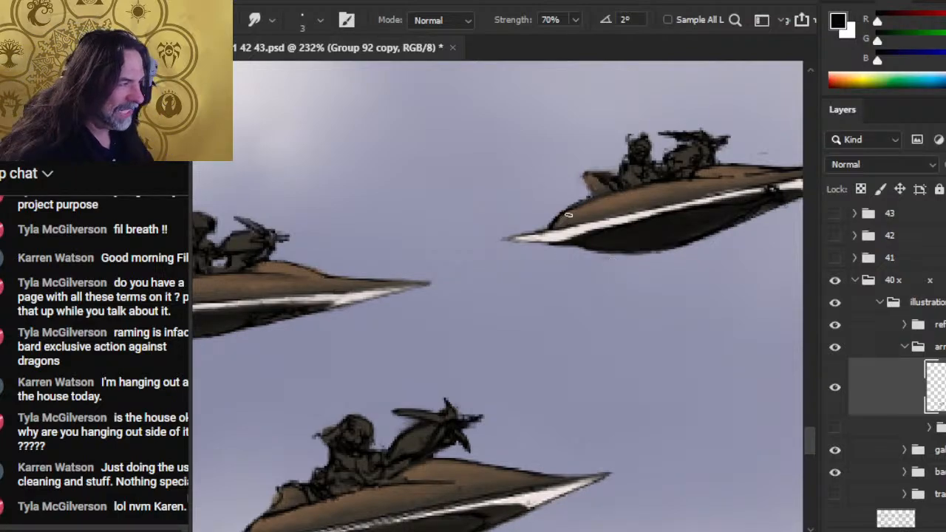
key("e")
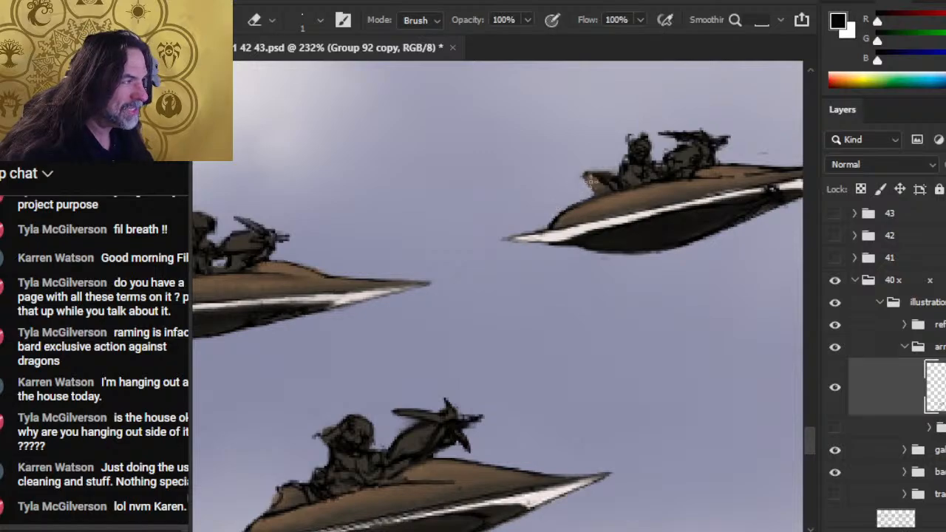
key("r")
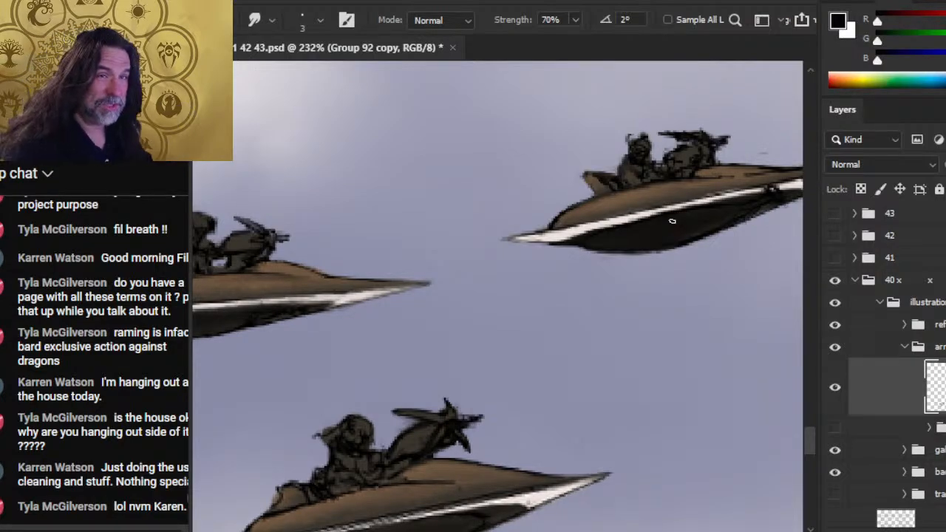
- Touch up the upper-right craft's deck edge along the white trim with the 1 px dark brush and smudge it toward the bow
left_click_drag(668, 289, 622, 294)
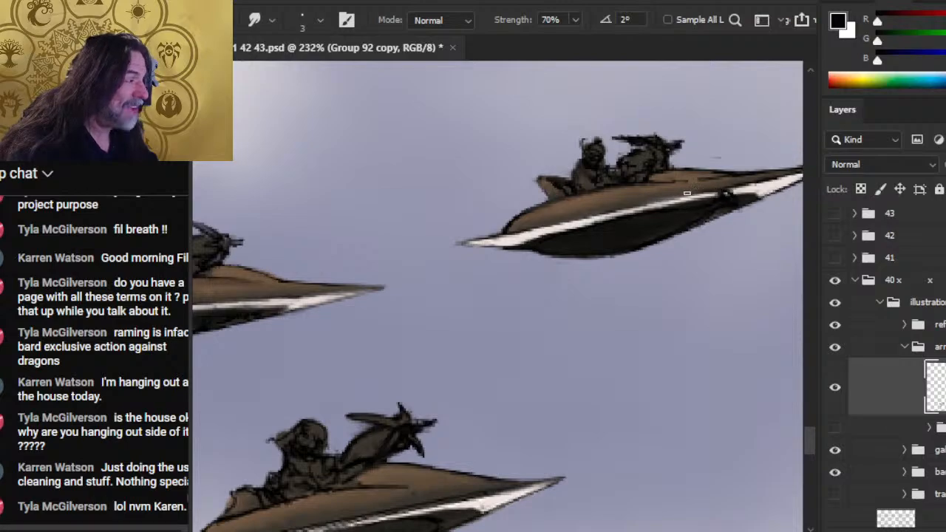
key("b")
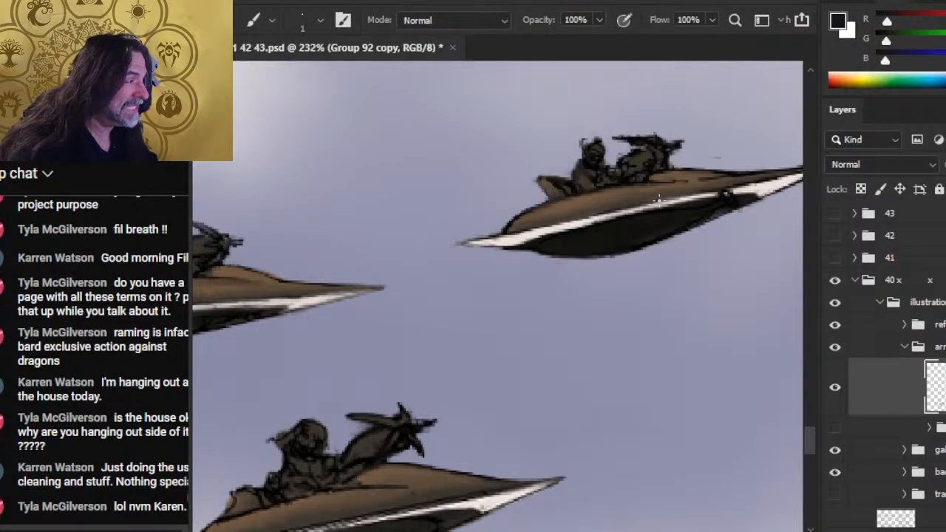
key("r")
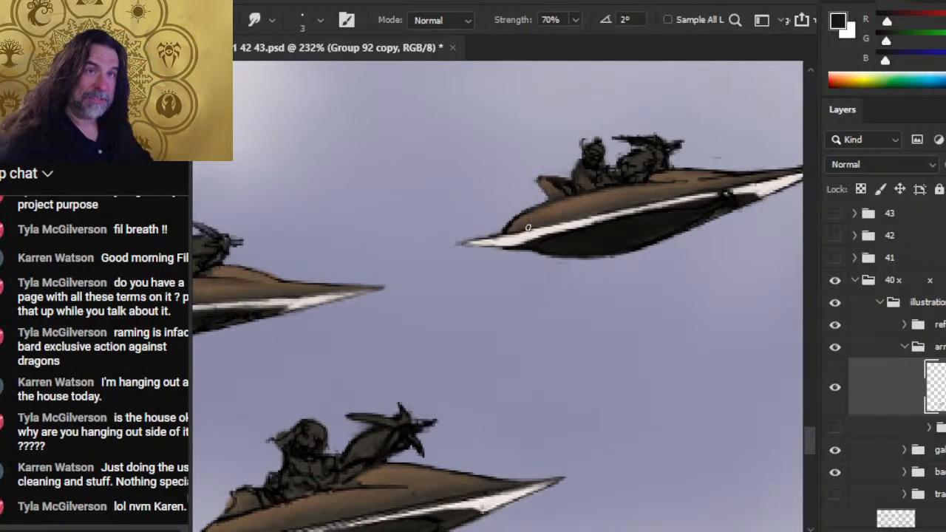
left_click_drag(686, 280, 640, 287)
mouse_move(706, 190)
left_mouse_down()
mouse_move(632, 202)
mouse_move(745, 182)
left_mouse_up()
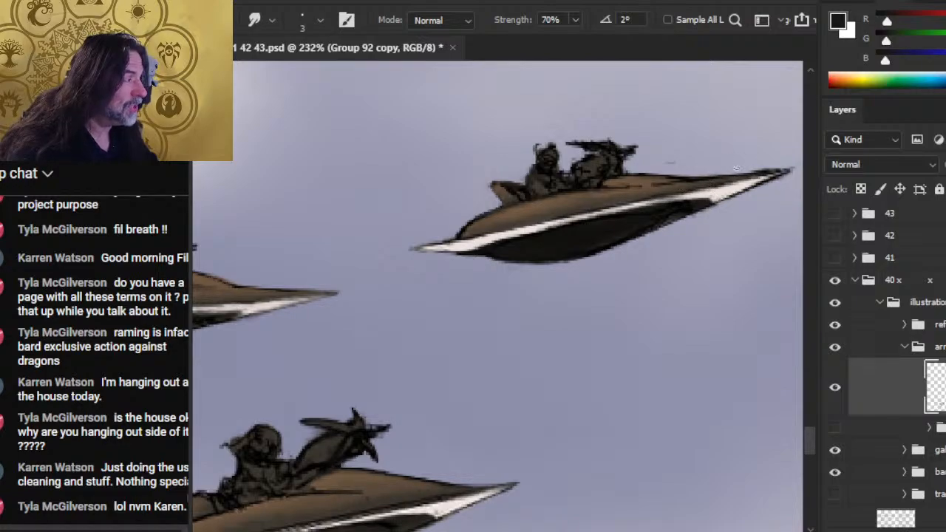
- Refine the upper-right craft's figurehead around its neck and horn with the 1 px eraser, smudge and dark brush
key("e")
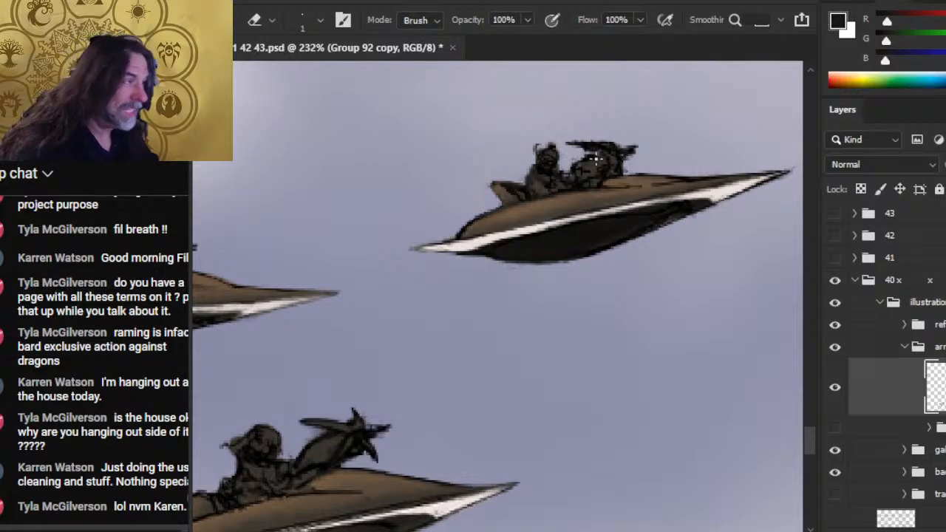
key("r")
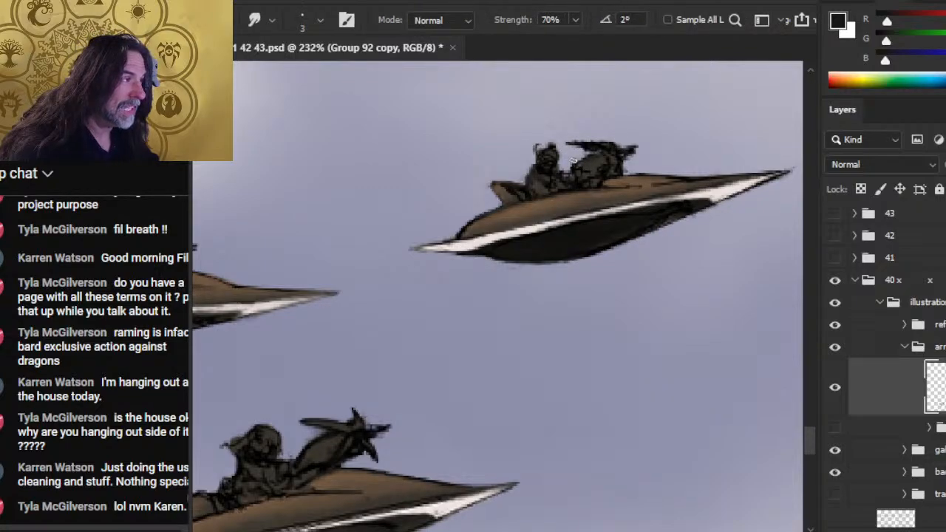
key("b")
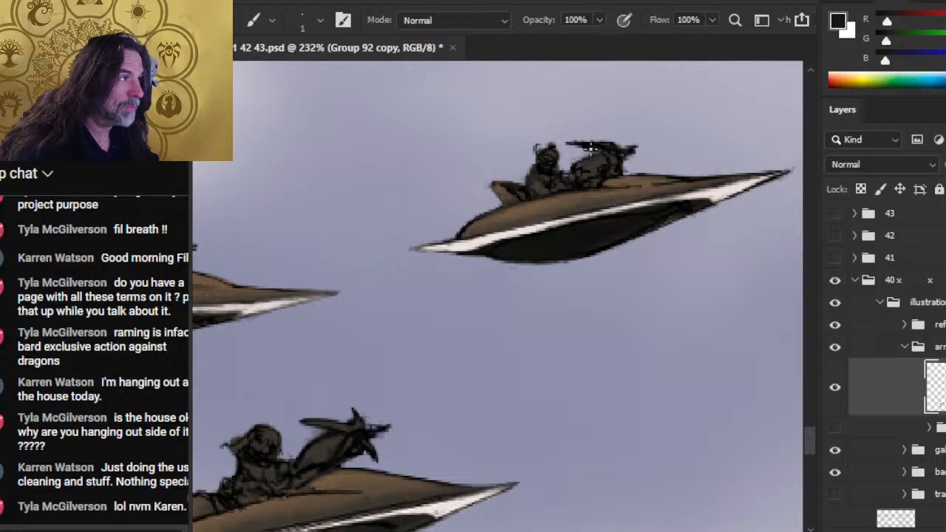
left_click(574, 234, "alt")
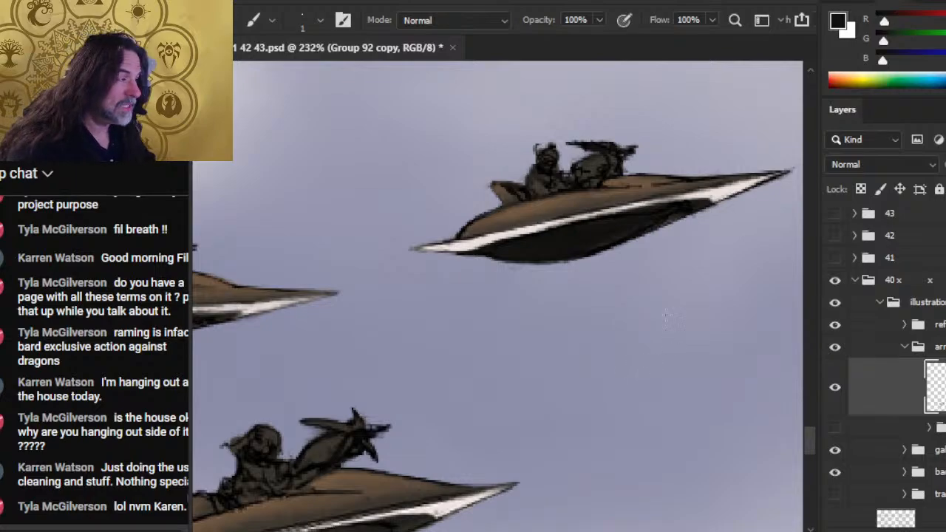
key("e")
- Smudge the upper-right craft's white bow trim out toward the tip at 70% strength and sharpen the point with the 1 px eraser
key("r")
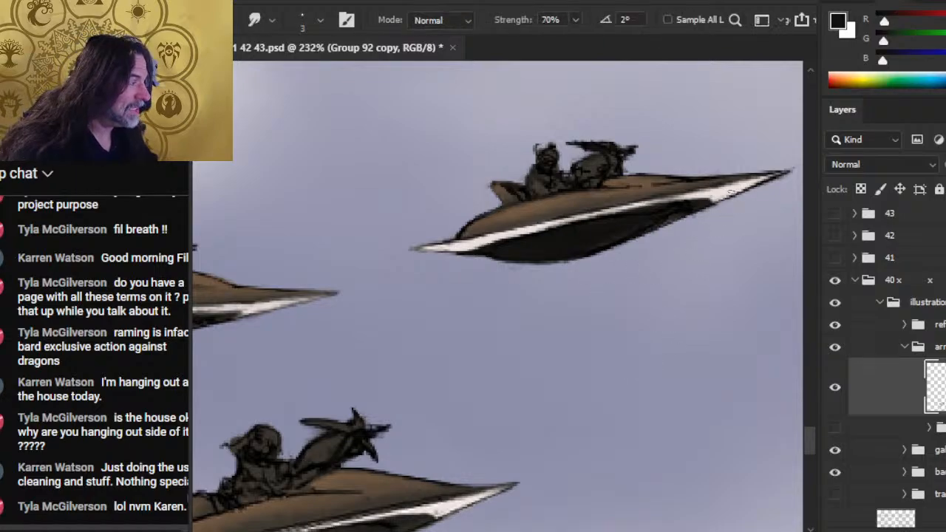
left_click_drag(732, 196, 771, 176)
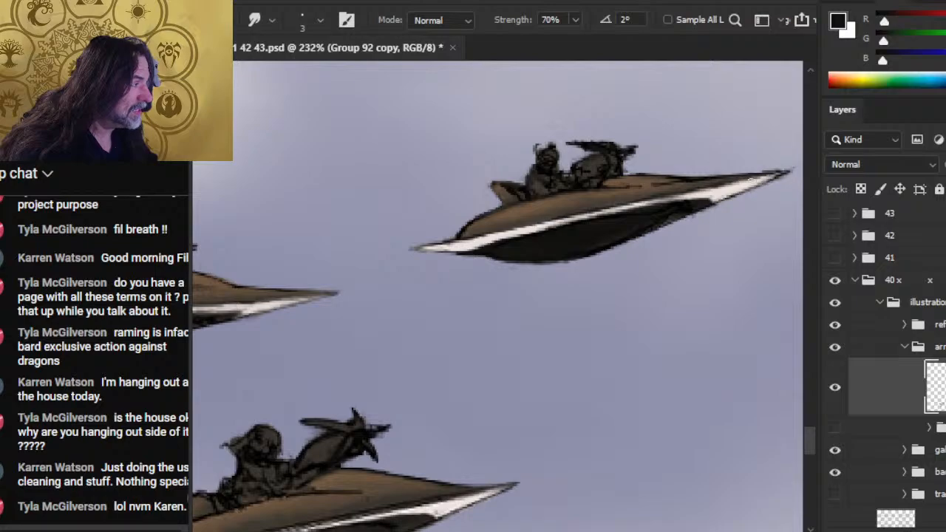
key("e")
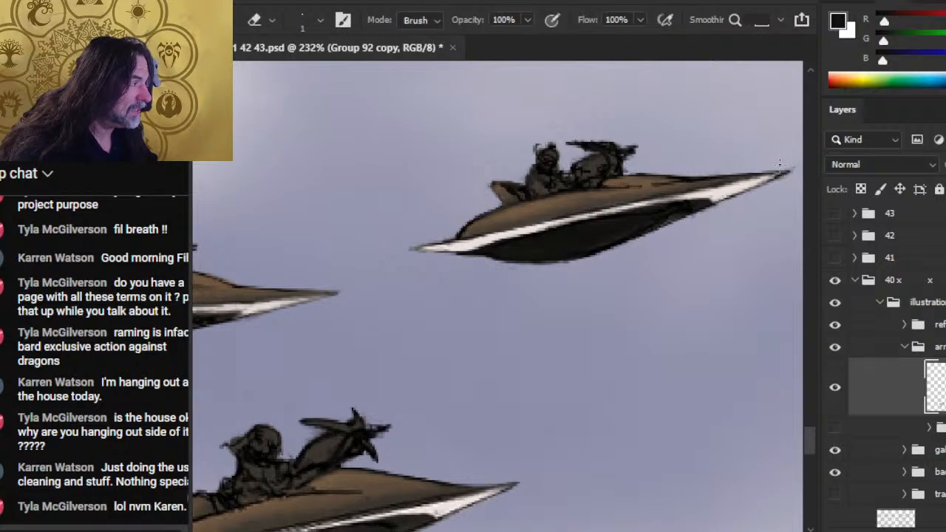
key("r")
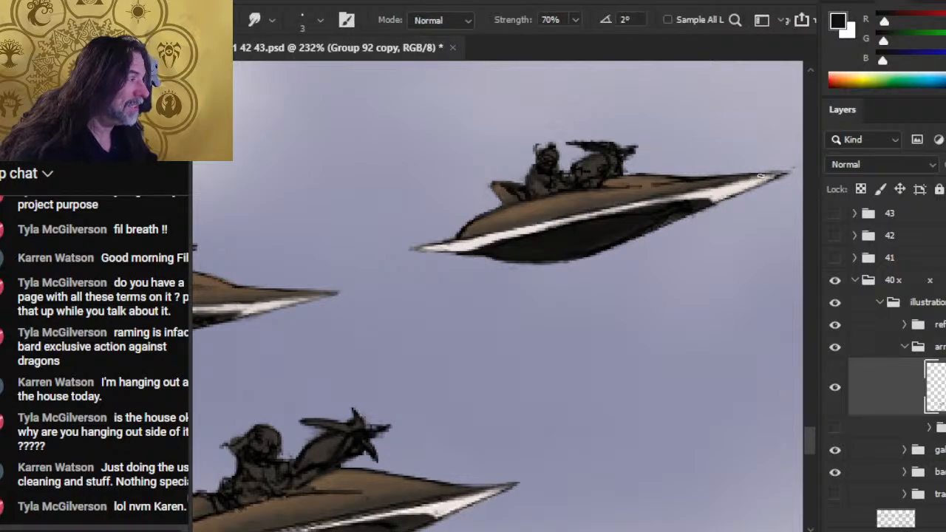
left_click_drag(772, 256, 714, 255)
key("e")
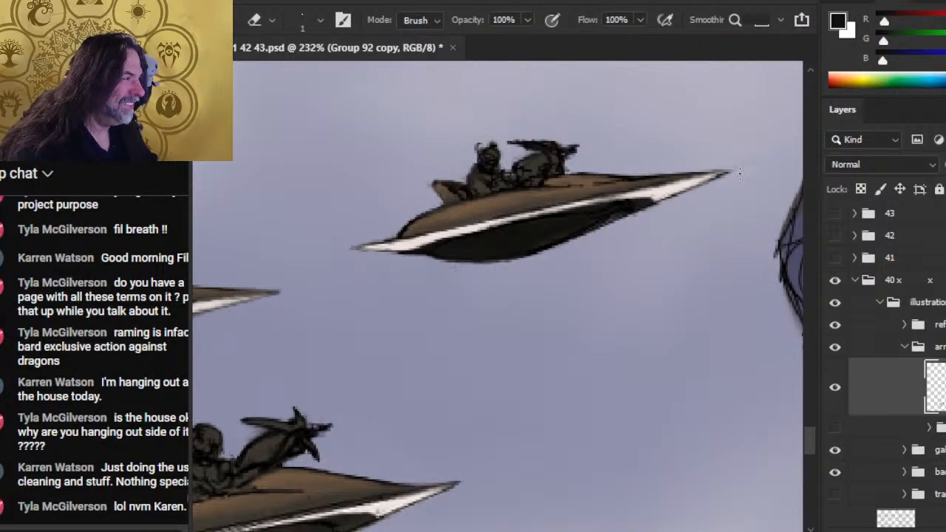
- Clean up the lower hull edge of the upper-right craft with the 3 px smudge and the 1 px eraser
key("r")
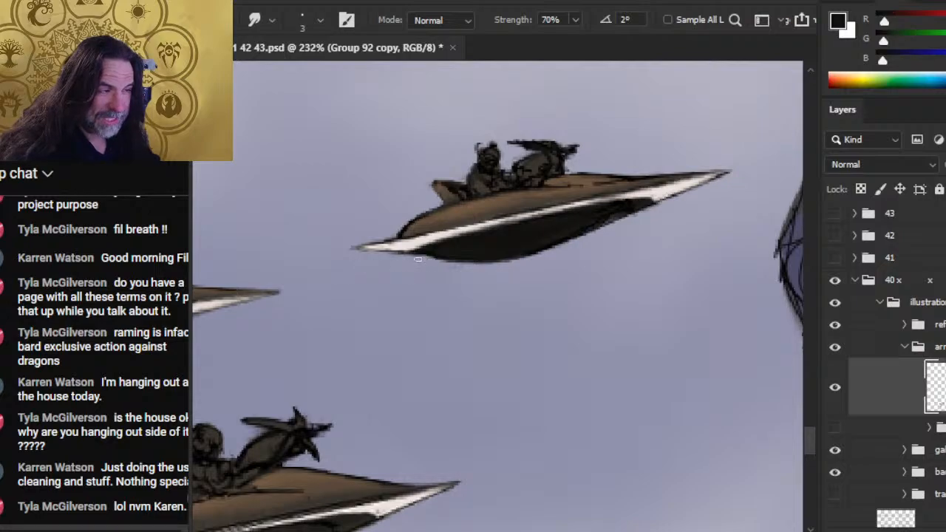
key("e")
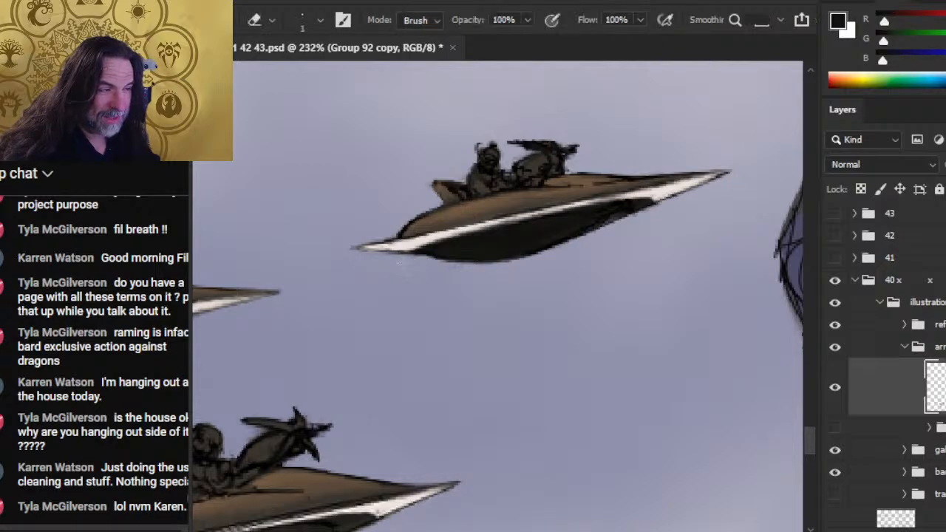
key("r")
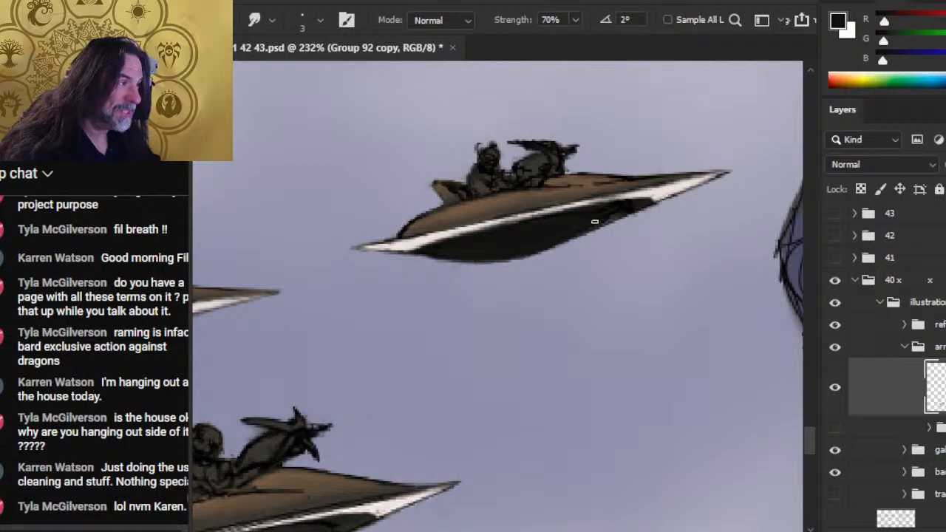
- Erase the stray line above the upper-right rider's head and smudge the hair backward at 70% strength
key("z")
left_click_drag(659, 336, 593, 319)
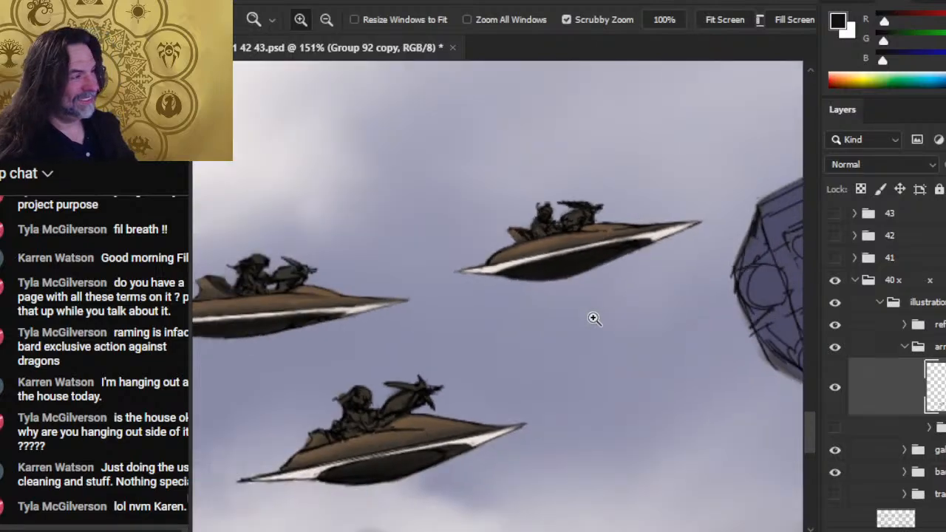
left_click_drag(540, 228, 570, 228)
key("e")
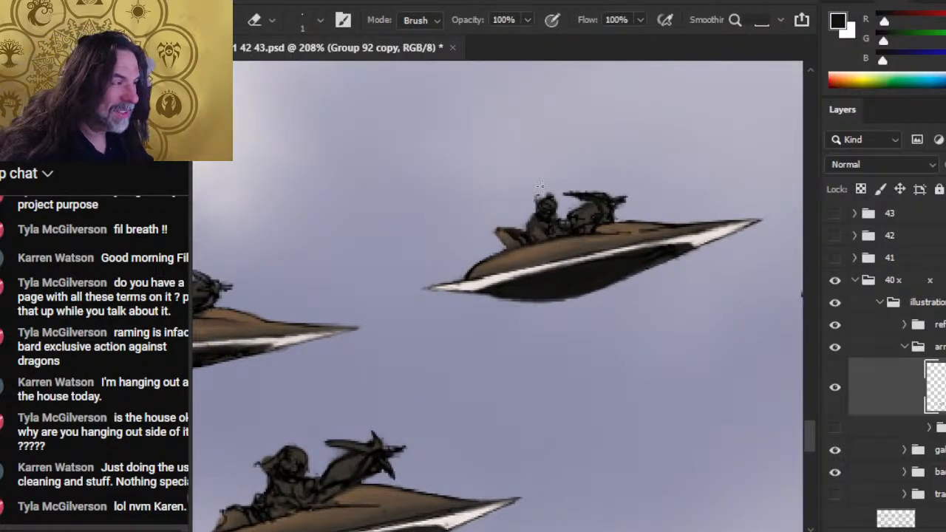
key("r")
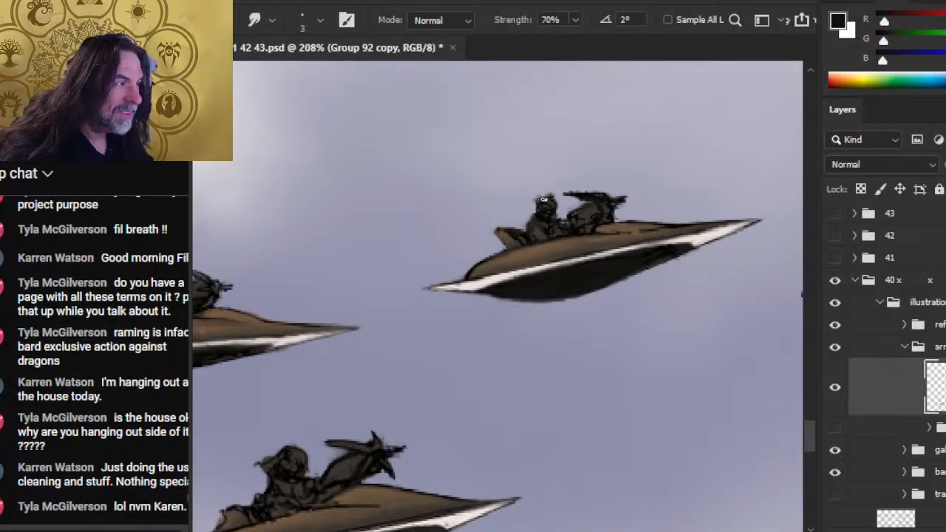
mouse_move(546, 199)
left_mouse_down()
mouse_move(535, 198)
mouse_move(527, 214)
left_mouse_up()
left_click_drag(542, 209, 528, 199)
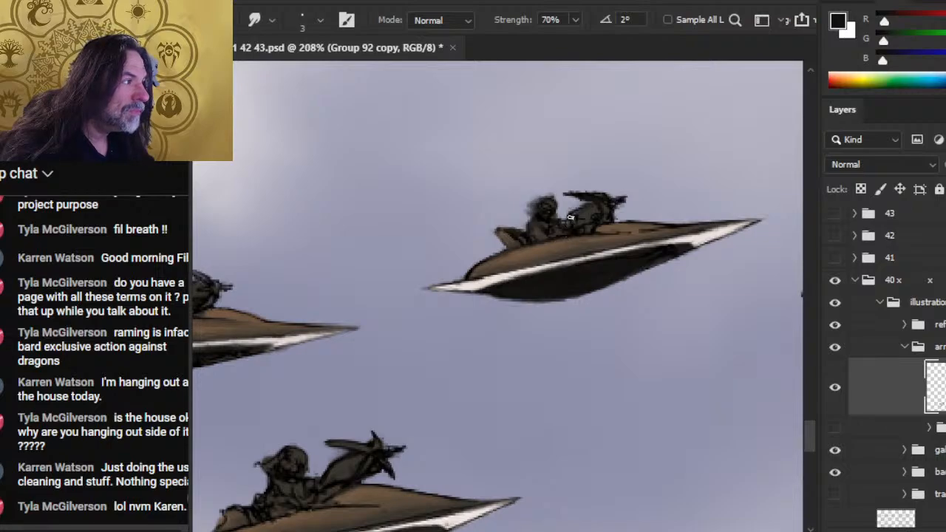
- Lasso the rider of the lower craft and cut the figure onto a new layer
key("z")
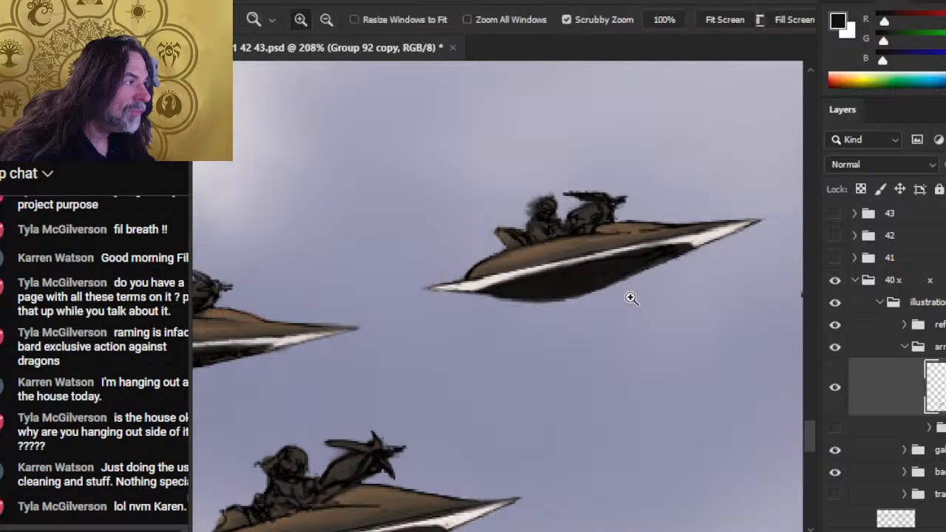
left_click_drag(629, 298, 636, 352)
left_click_drag(538, 414, 567, 412)
left_click_drag(486, 423, 522, 350)
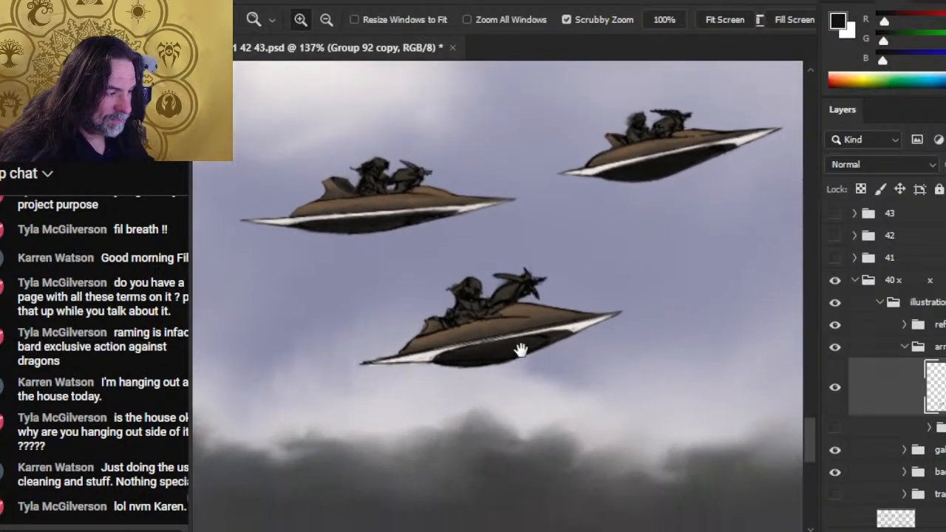
key("l")
mouse_move(474, 271)
left_mouse_down()
mouse_move(442, 266)
mouse_move(438, 292)
left_mouse_up()
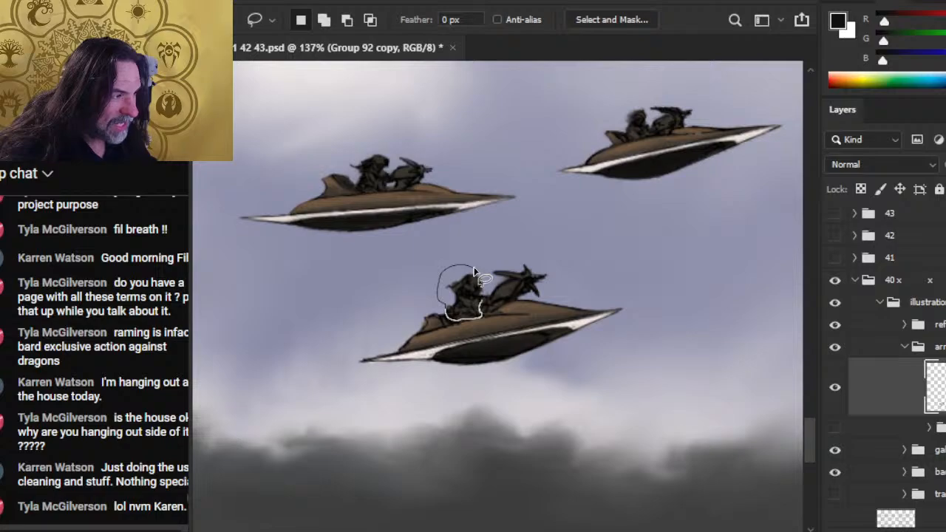
key("ctrl+shift+j")
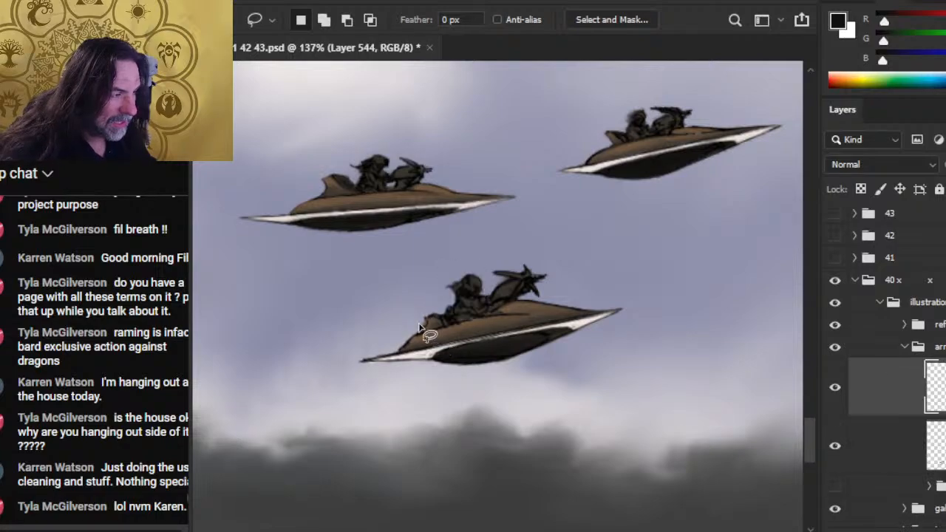
- Scale the lower craft's rider down slightly with Free Transform, keeping the figure seated on the deck
right_click(397, 283)
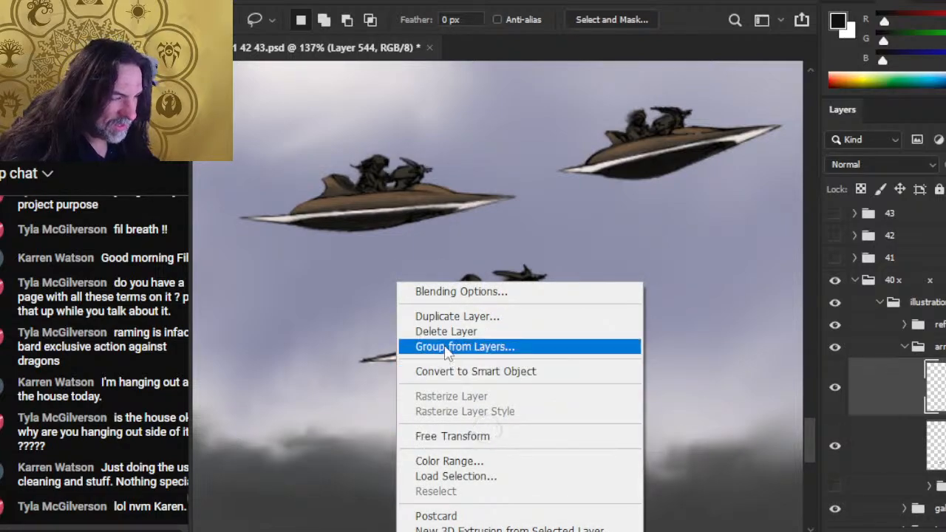
left_click(453, 436)
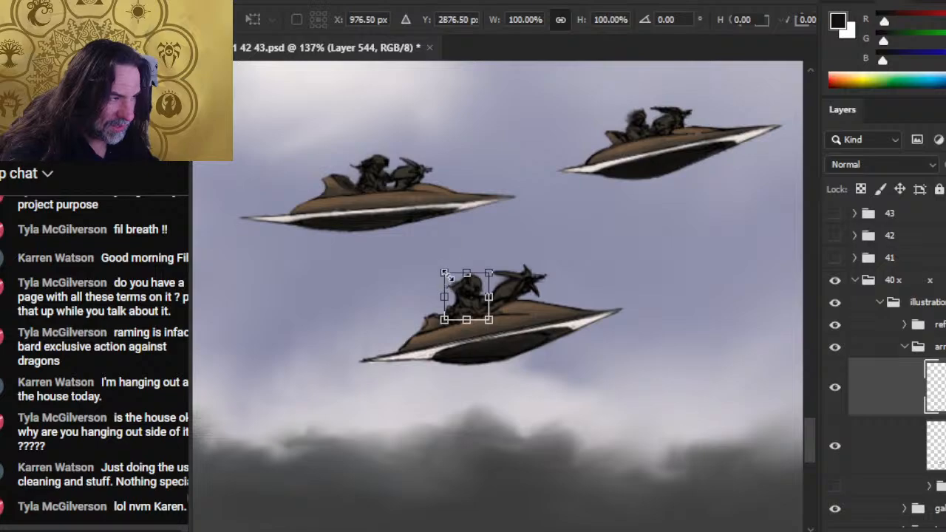
left_click_drag(439, 266, 449, 273)
key("Return")
key("l")
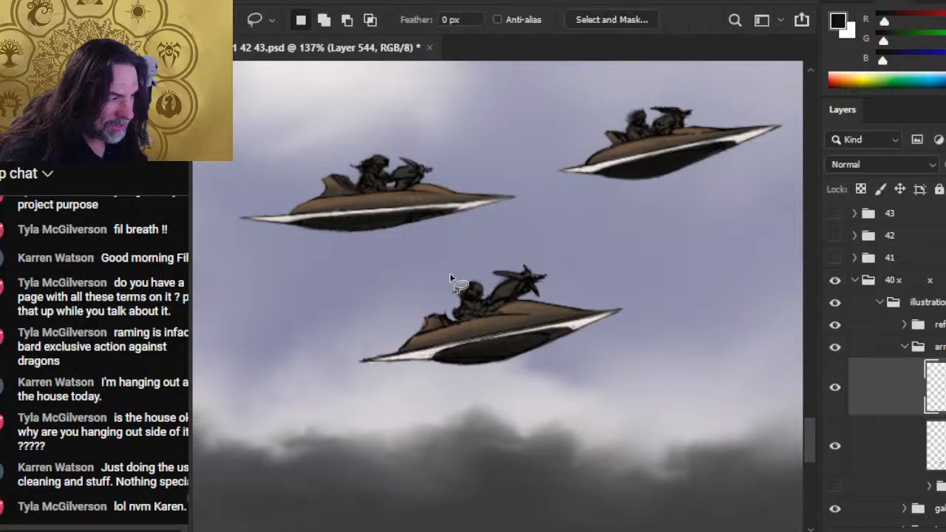
- Merge the resized rider's layer down into the craft layer Group 92 copy
key("r")
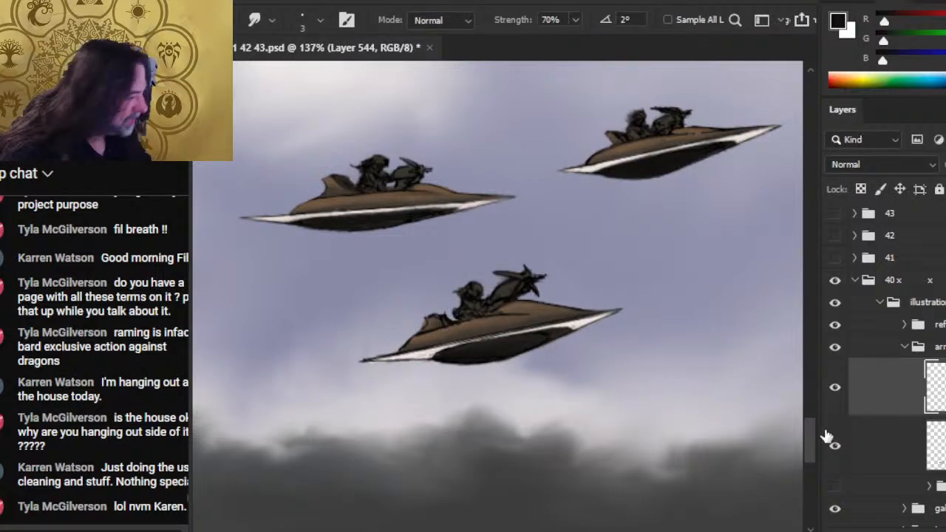
right_click(872, 385)
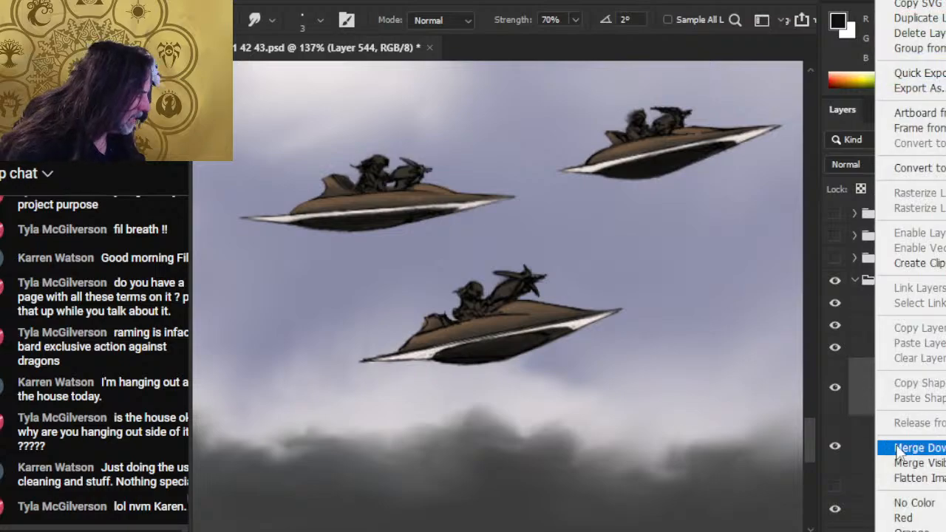
left_click(905, 447)
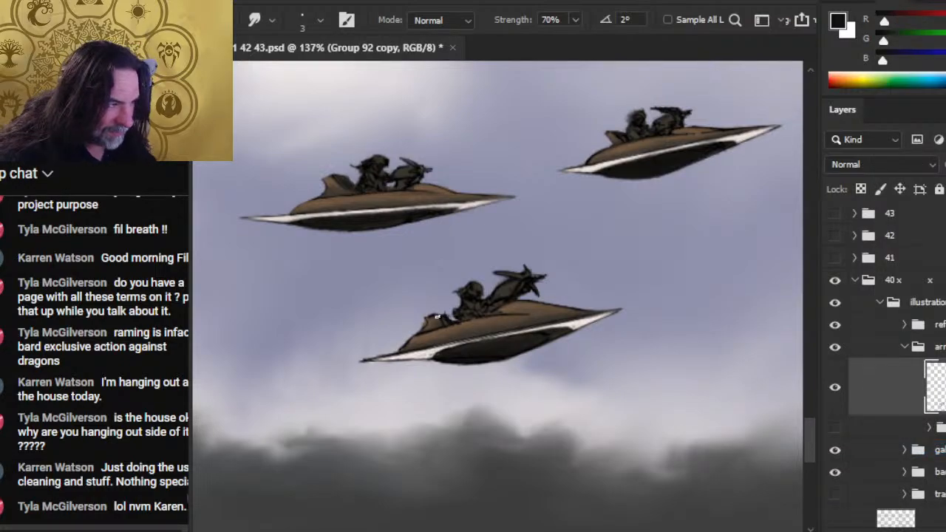
- Trim the rear edge of the lower craft's tail fin with the Eraser and smudge its outline at 70% strength
key("b")
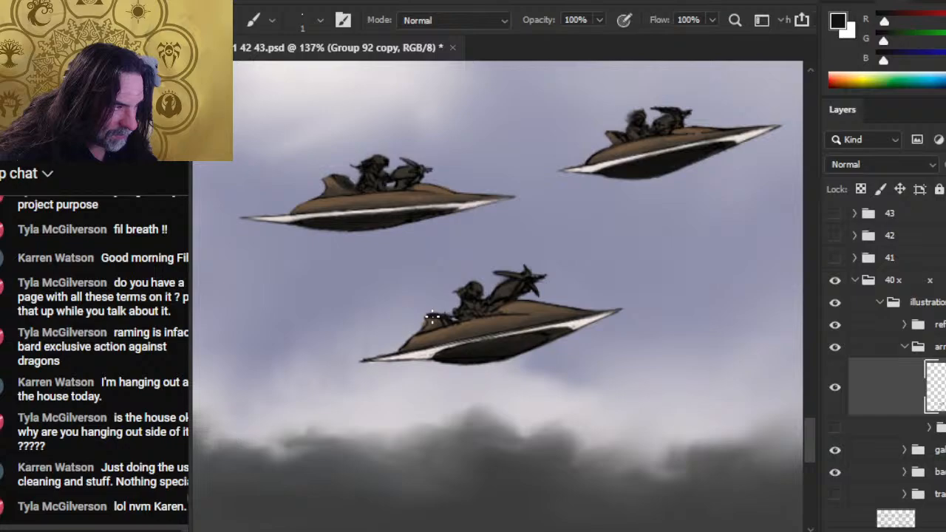
key("r")
key("e")
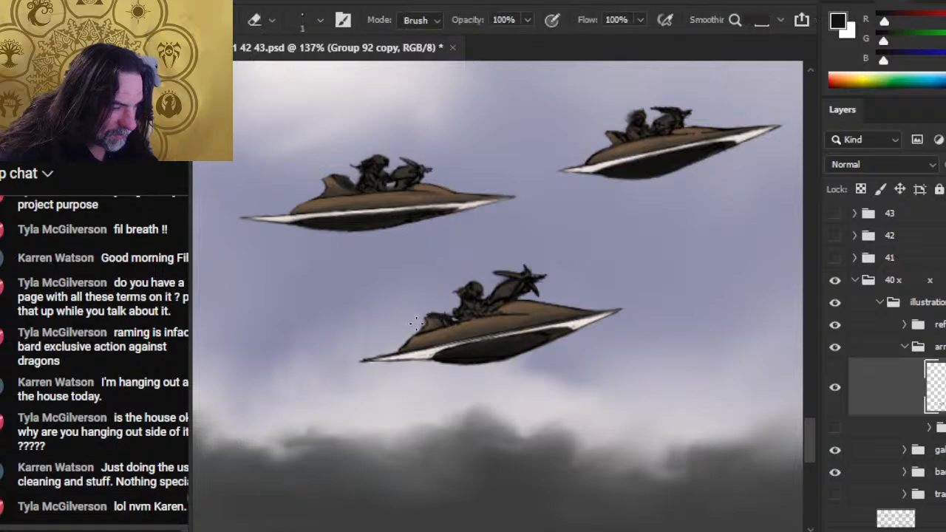
key("bracketright")
key("bracketright")
key("bracketright")
key("bracketright")
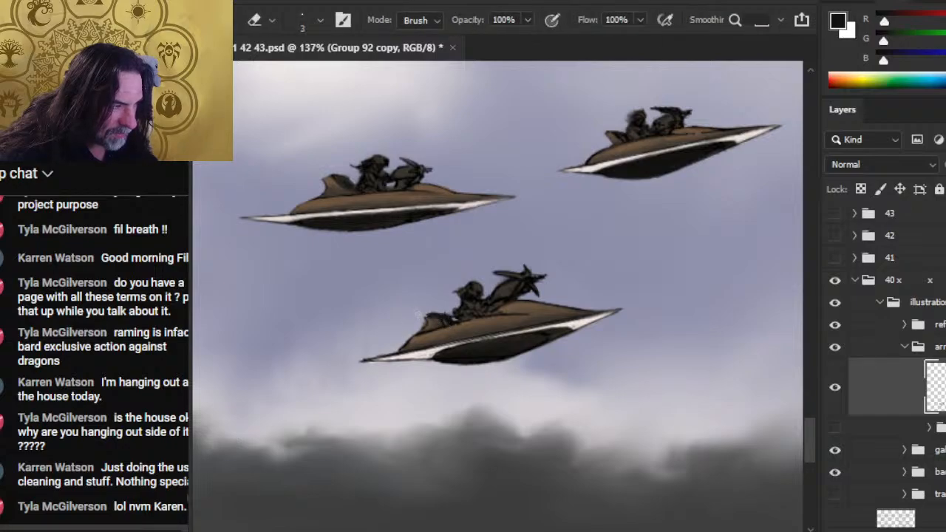
key("r")
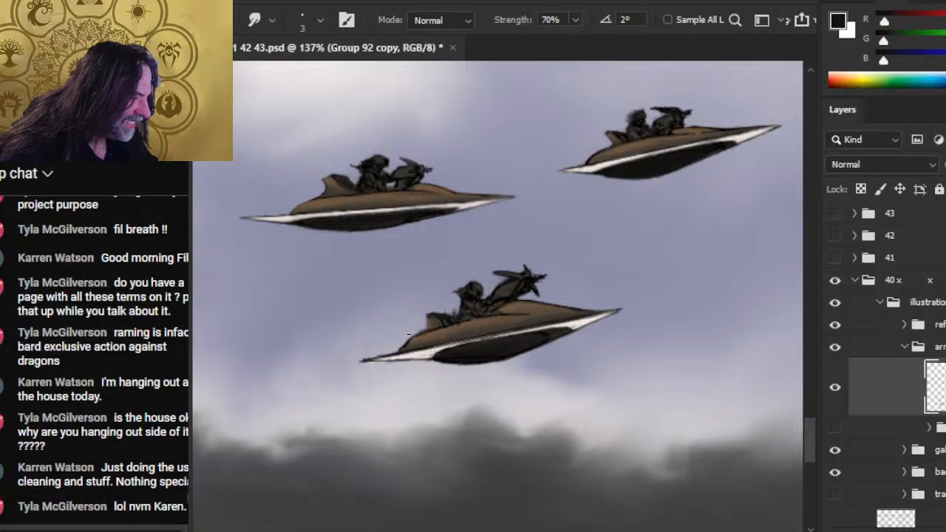
key("e")
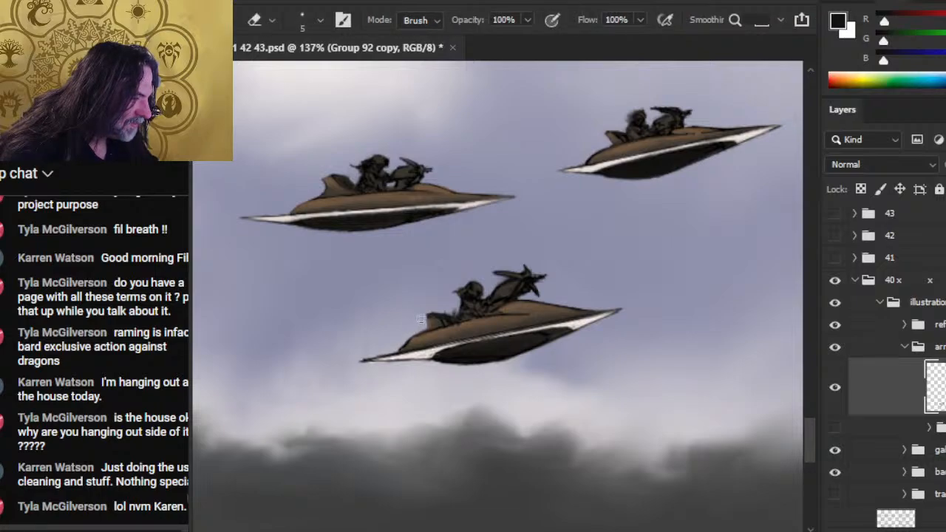
left_click_drag(424, 317, 426, 328)
key("r")
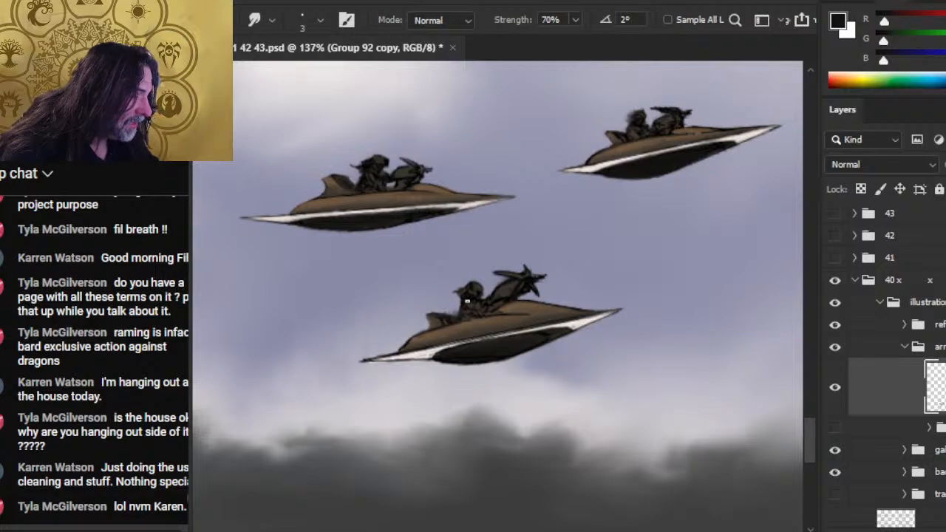
- Smudge the lower craft rider's back at 70% strength and erase the excess outline around the rear tip of the white rim
left_click_drag(467, 300, 459, 308)
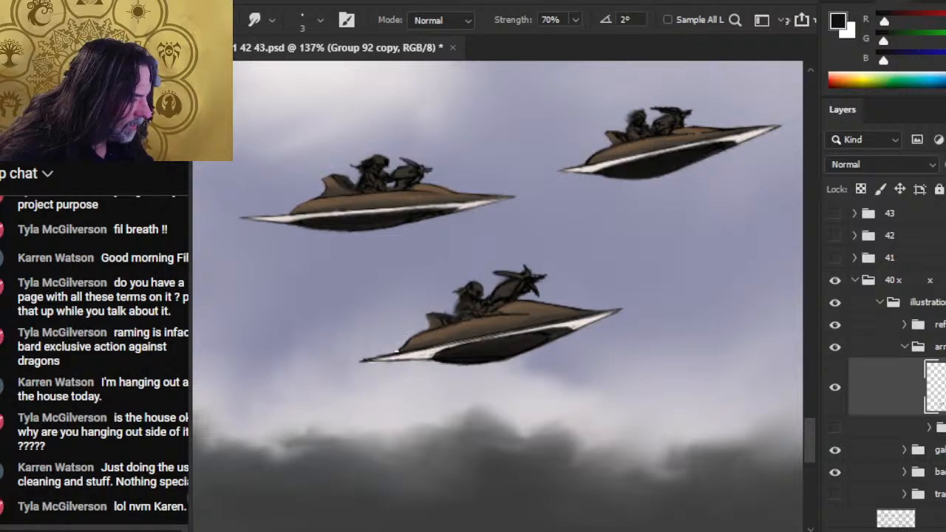
key("e")
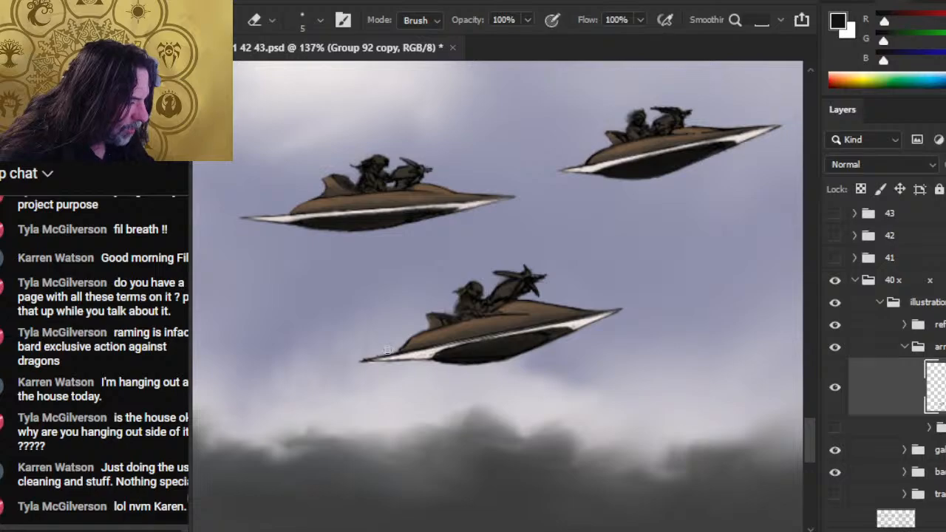
left_click_drag(391, 353, 372, 357)
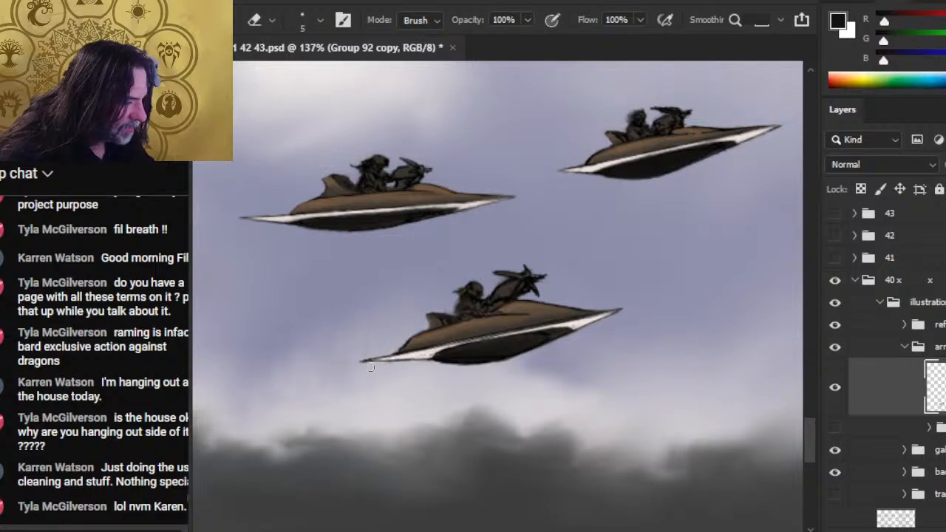
key("r")
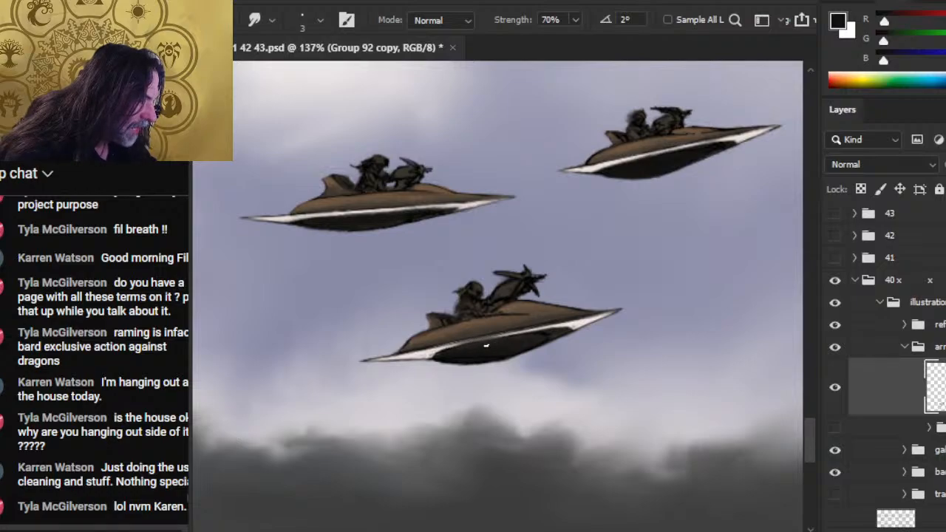
- Paint a thin off-white line along the lower craft's rim above the dark underside and smudge it at 70% strength
key("b")
key("x")
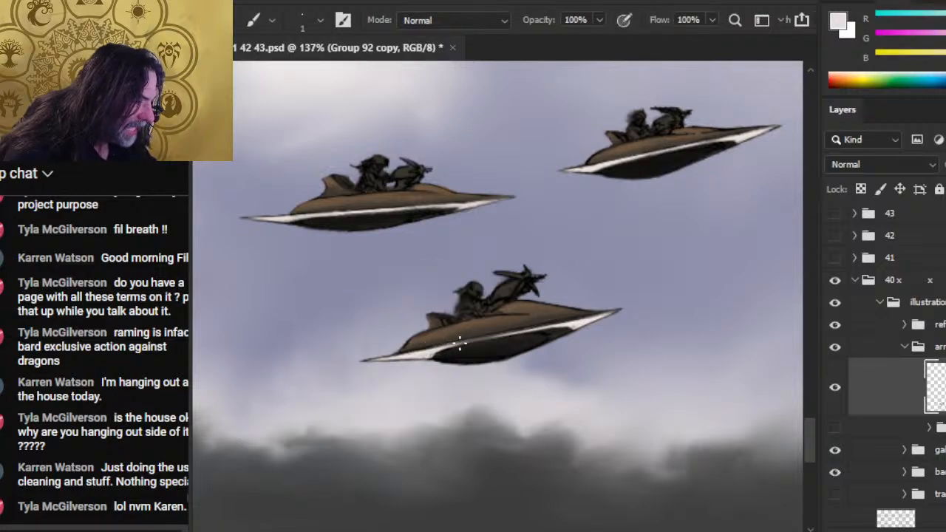
left_click_drag(449, 346, 470, 343)
key("r")
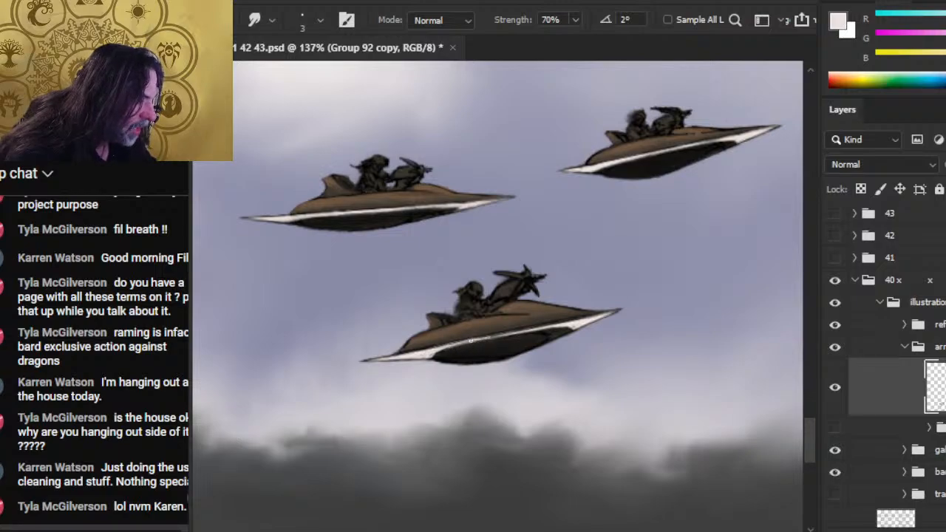
key("b")
key("r")
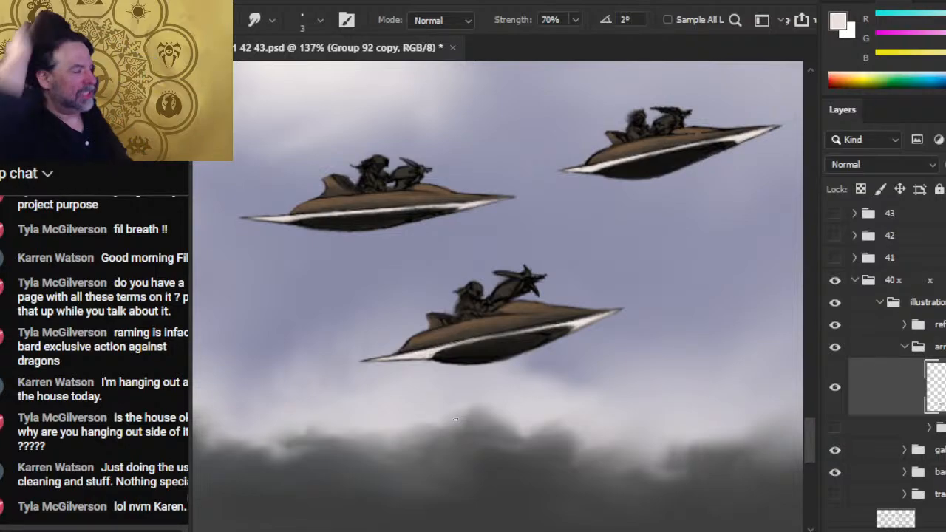
- Clean the rear tip of the leftmost craft over the blue ship's hull with the Eraser and 70% Smudge
key("z")
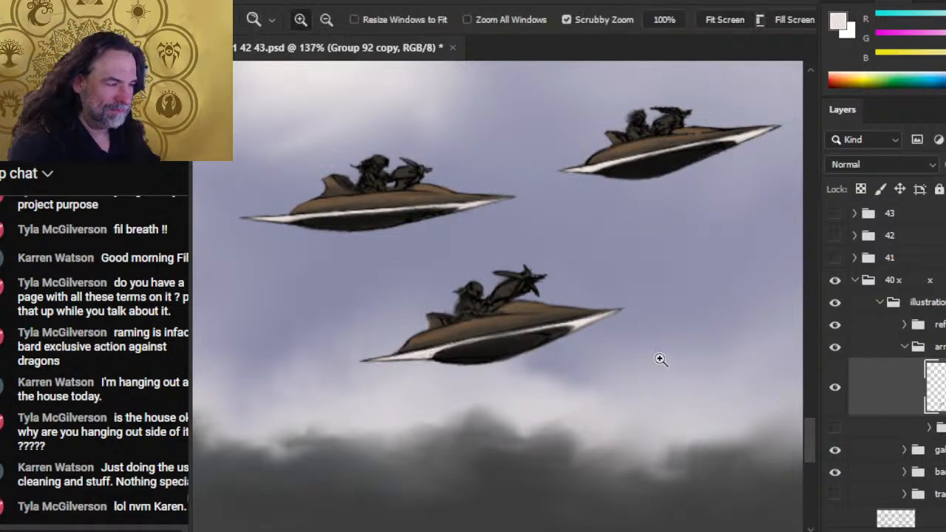
left_click_drag(658, 358, 557, 346)
left_click_drag(688, 314, 465, 286)
left_click_drag(720, 296, 577, 323)
left_click_drag(599, 244, 629, 239)
key("r")
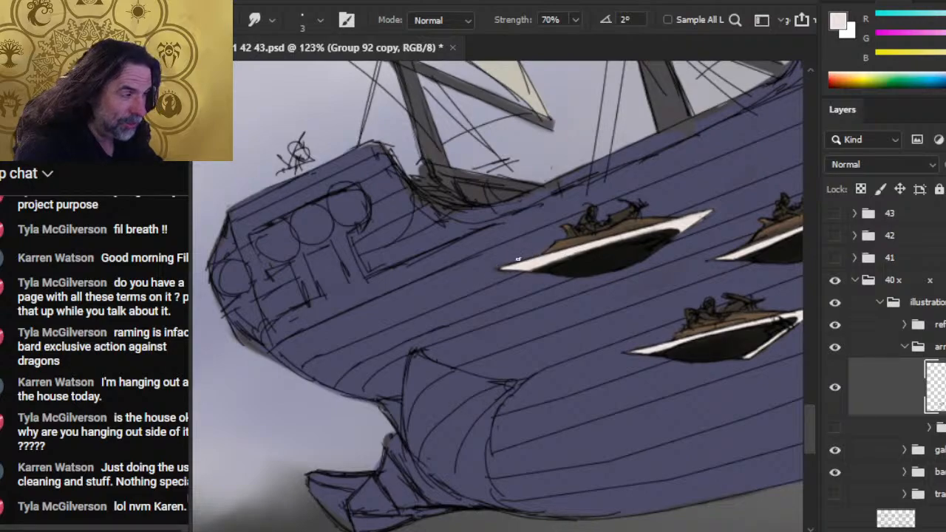
key("e")
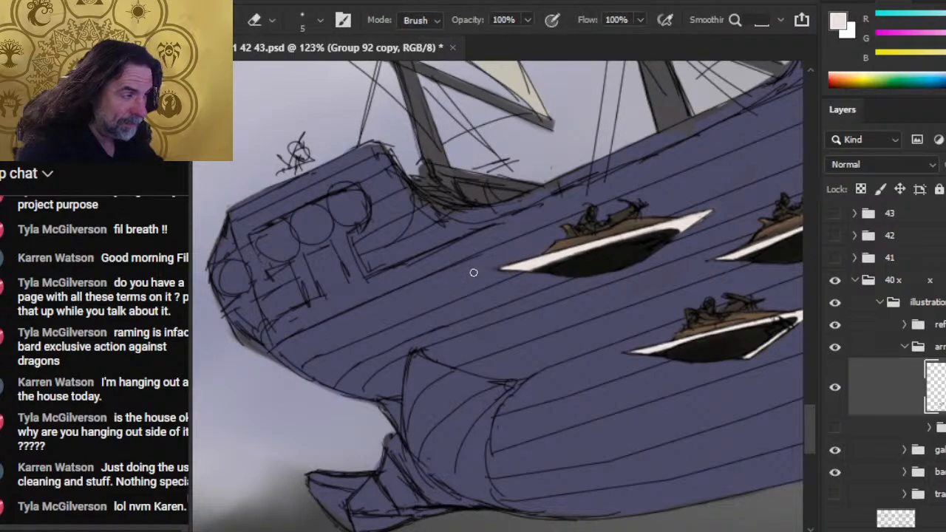
key("r")
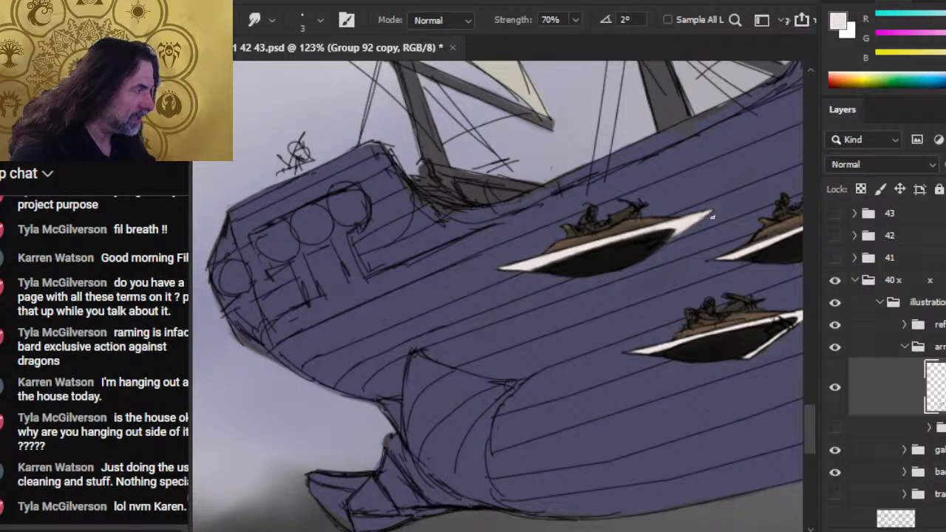
- Refine the front point and underside edge of the leftmost craft over the hull by erasing and smudging at 70% strength
key("e")
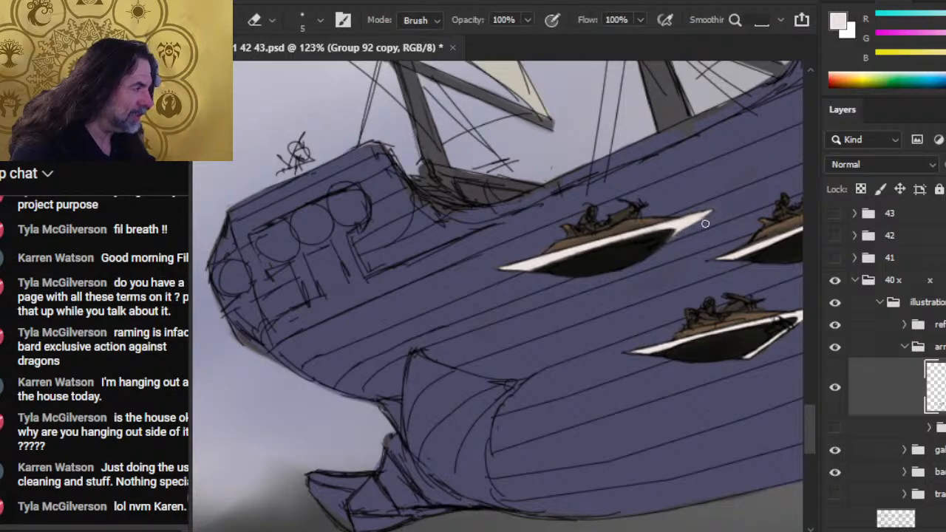
key("r")
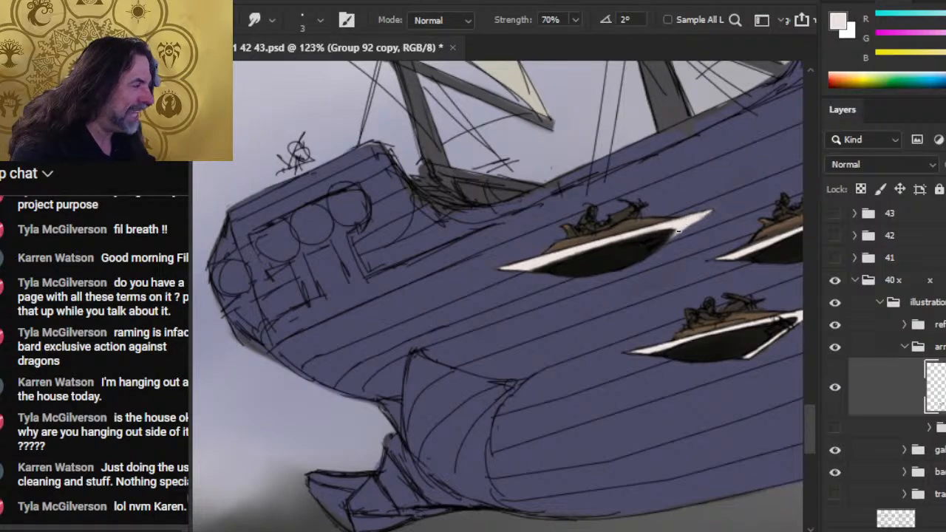
key("e")
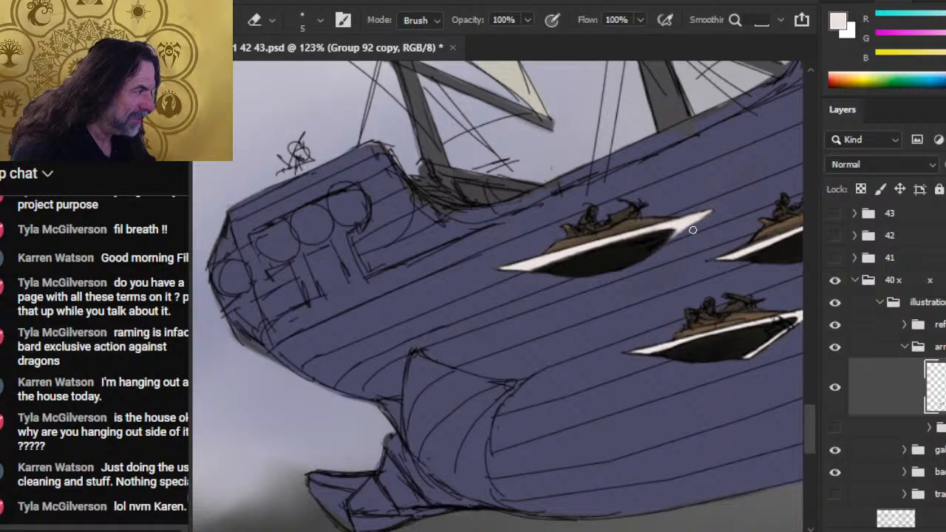
key("r")
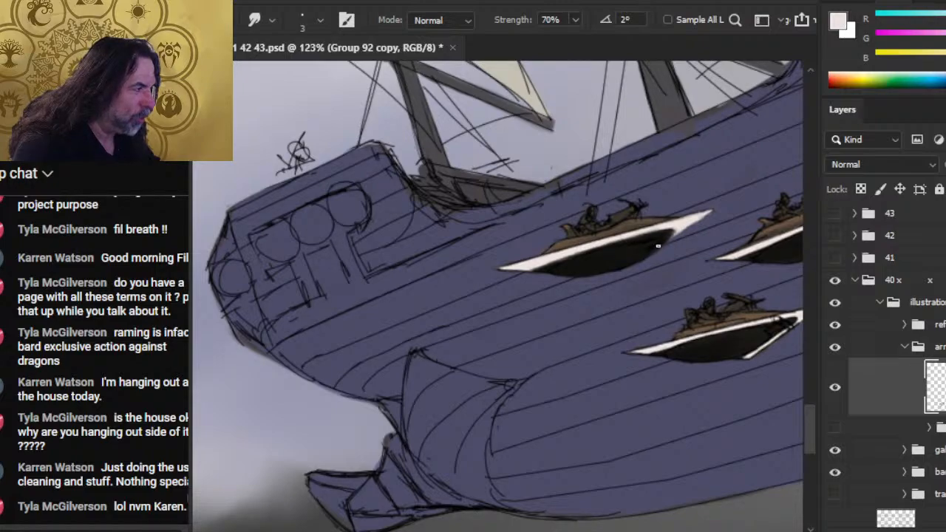
key("e")
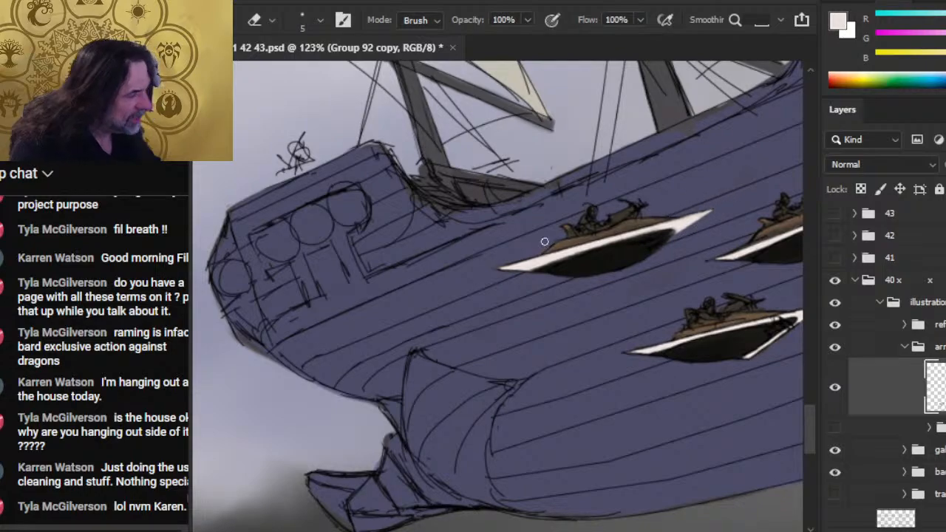
key("r")
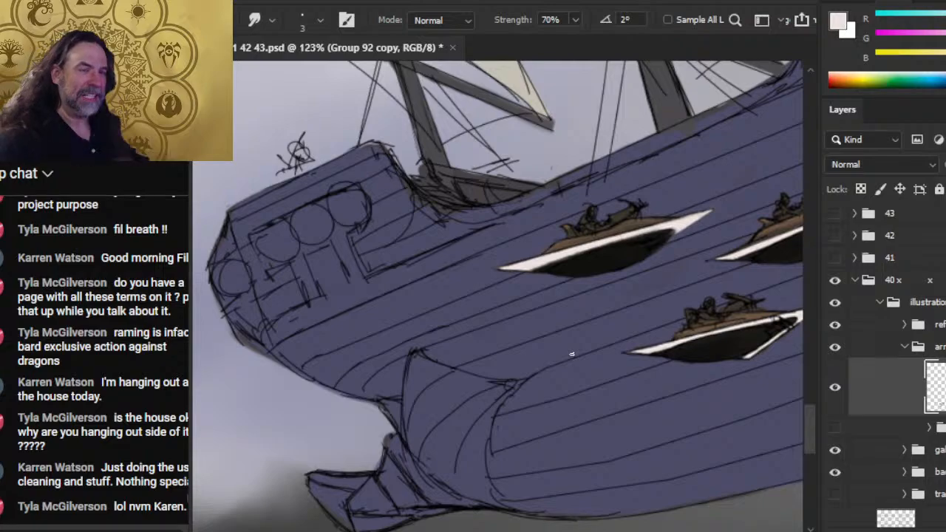
- Tidy the front point and white rim of the lowest craft over the hull by erasing and smudging at 70% strength
left_click_drag(667, 355, 527, 330)
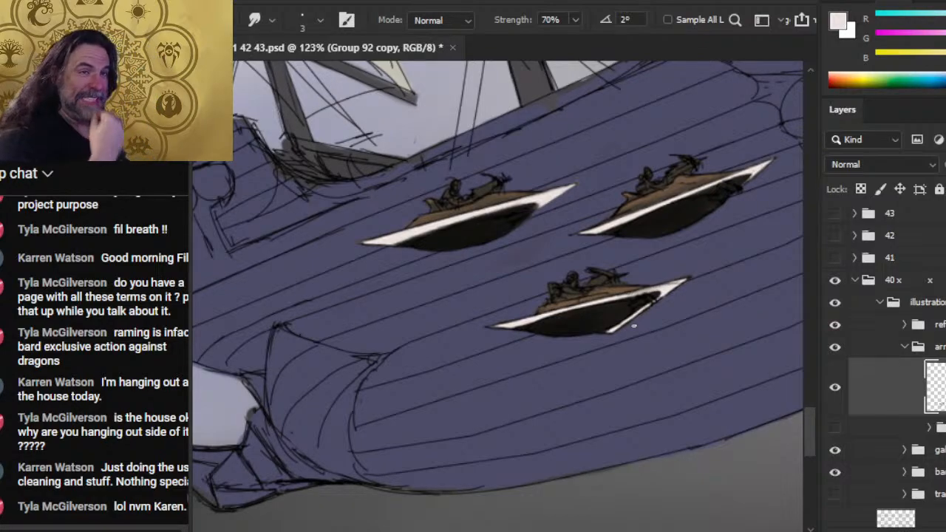
key("e")
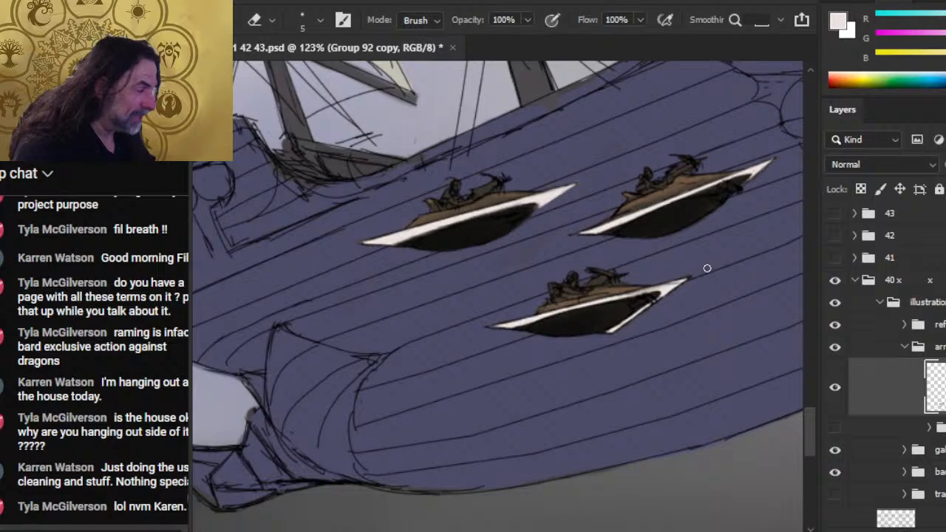
key("r")
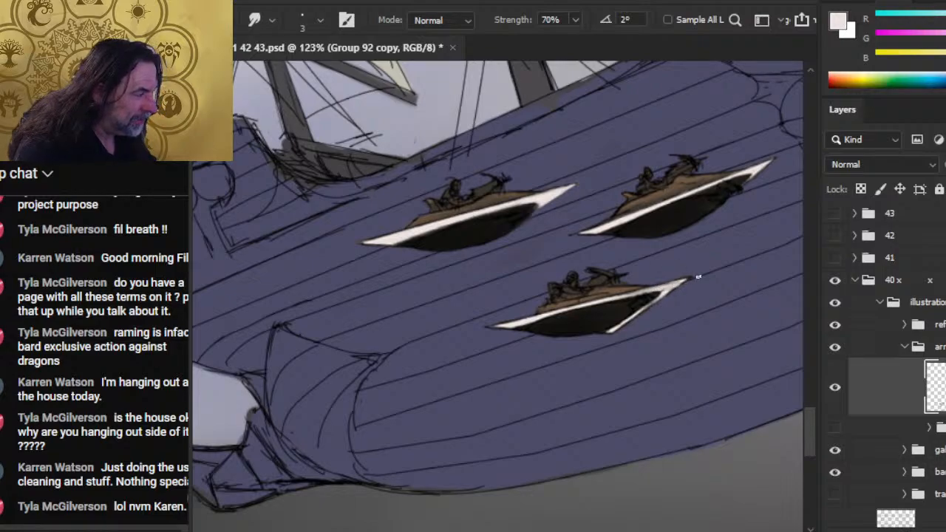
key("e")
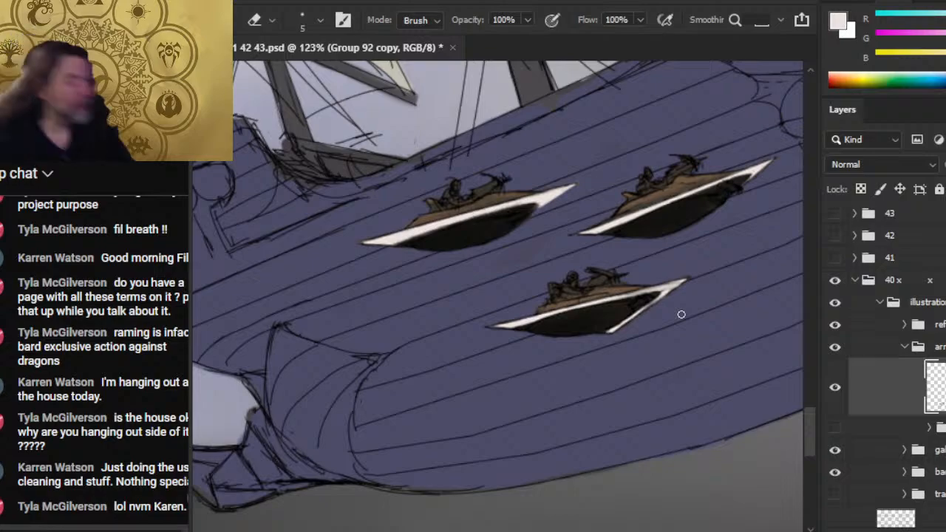
- Smudge the rim ends of the upper-right craft over the hull and touch up its front point with off-white paint
key("r")
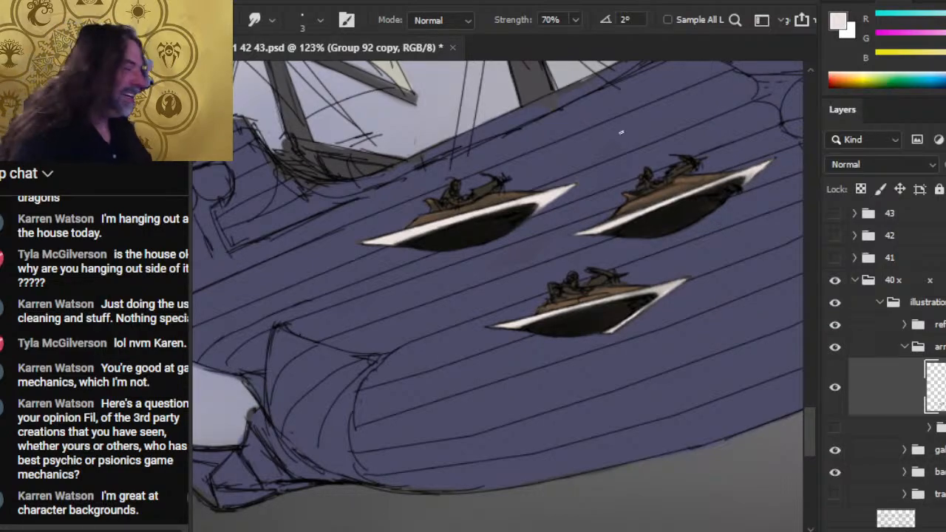
key("b")
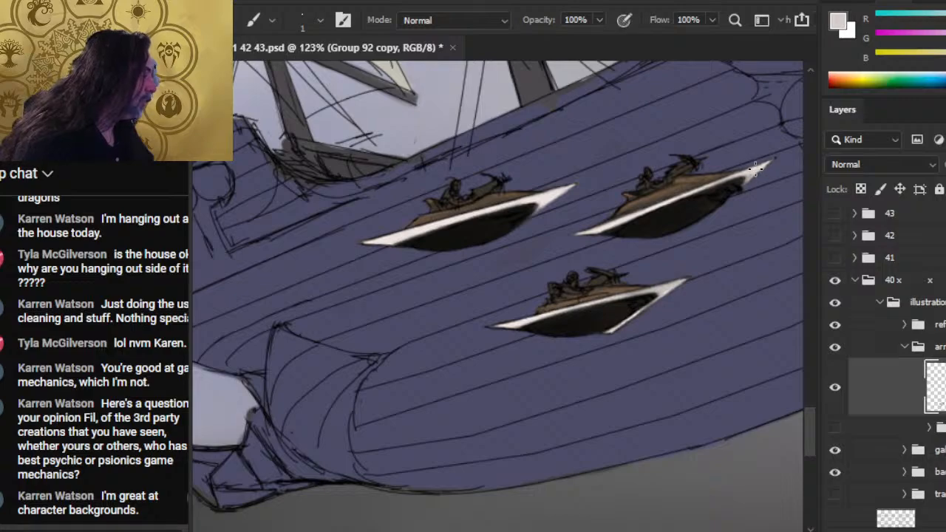
key("r")
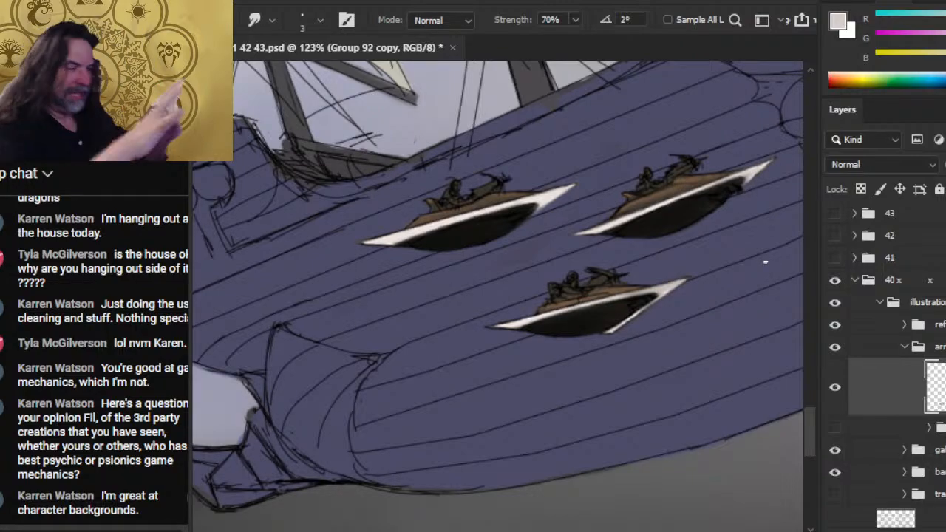
- Refine the front point and adjoining rim of the leftmost craft over the sails by erasing and smudging at 70% strength
key("z")
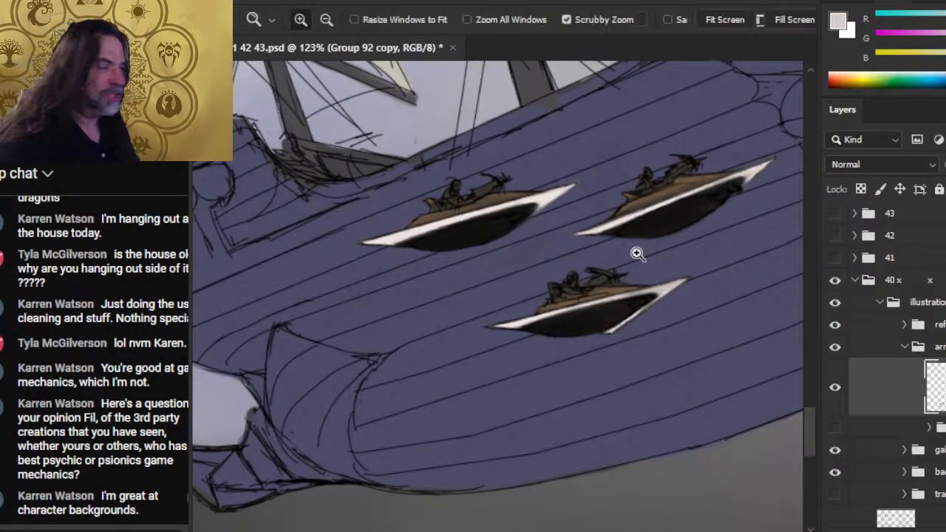
left_click_drag(637, 253, 570, 303)
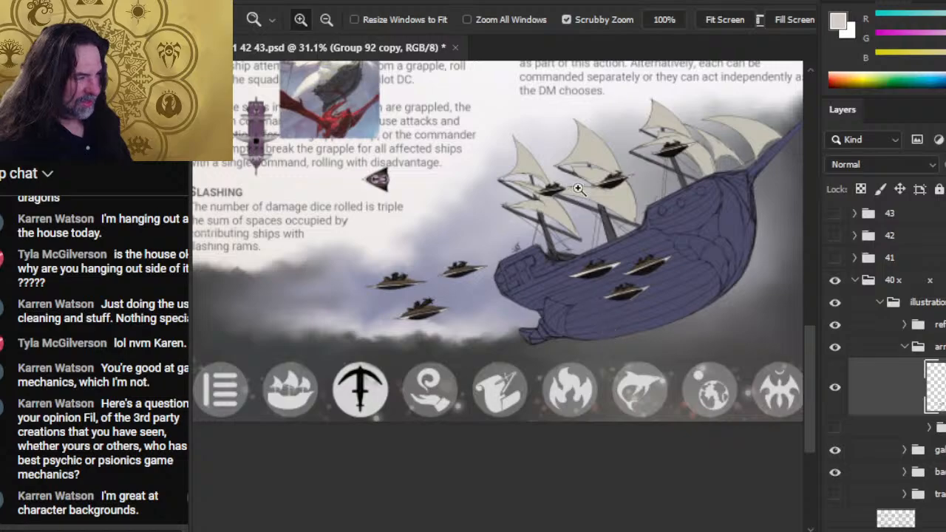
left_click_drag(608, 228, 617, 244)
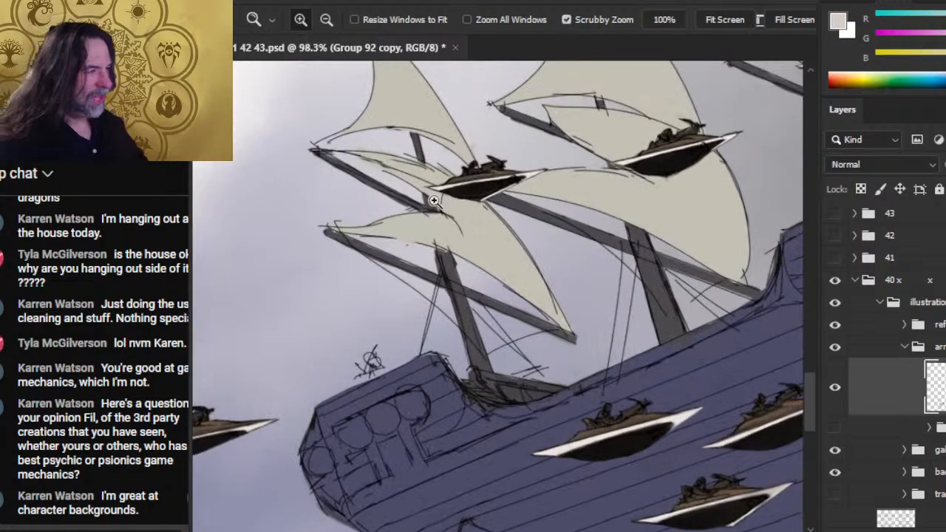
left_click_drag(434, 201, 441, 198)
key("r")
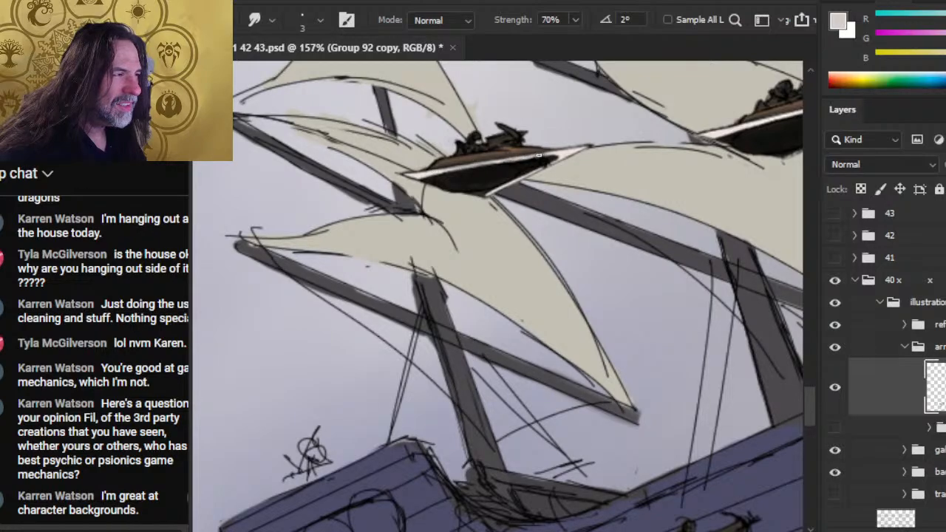
key("b")
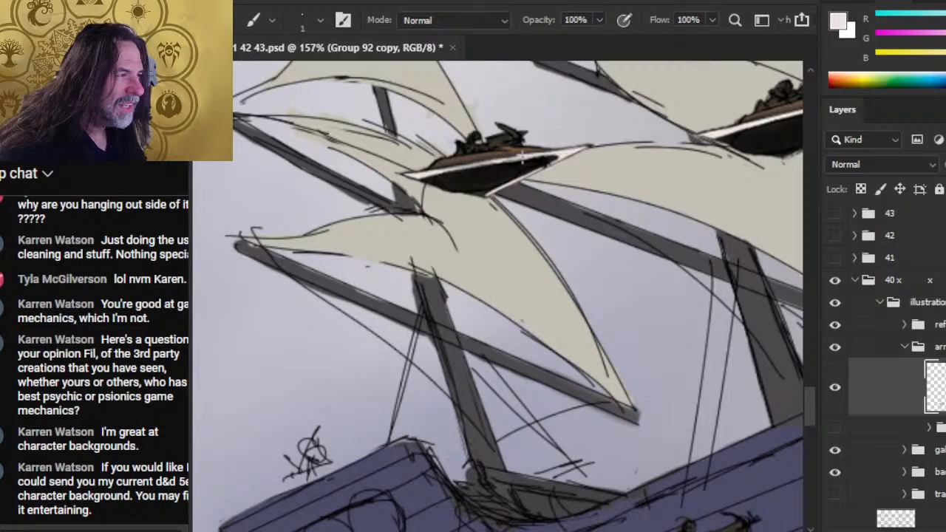
key("r")
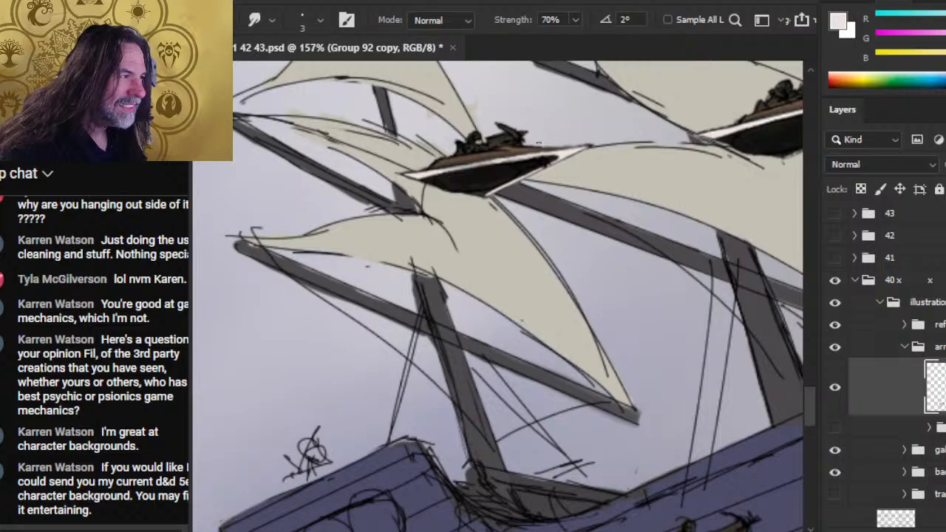
key("e")
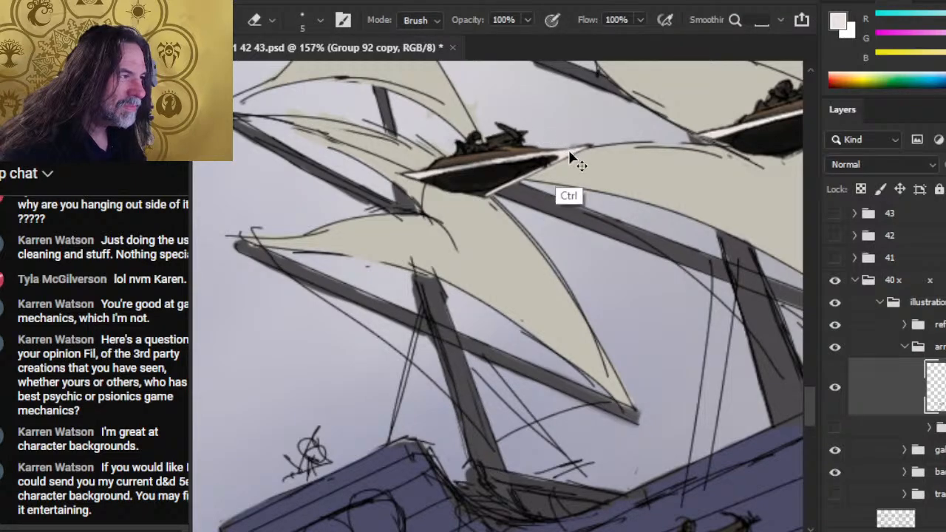
key("r")
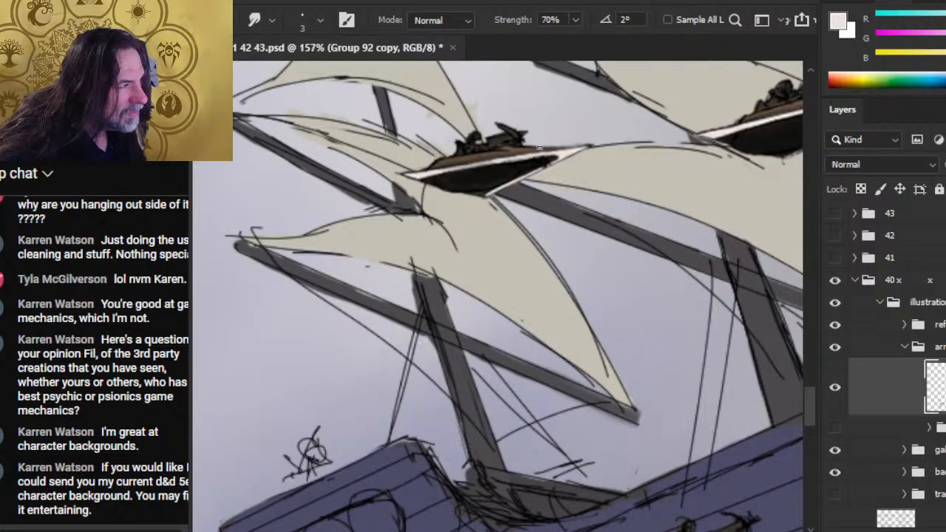
left_click_drag(546, 144, 593, 145)
key("e")
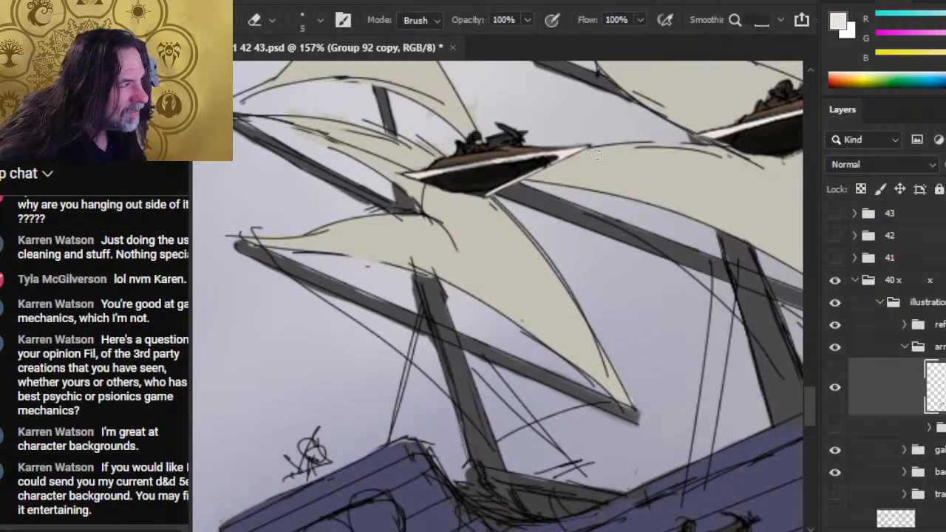
key("r")
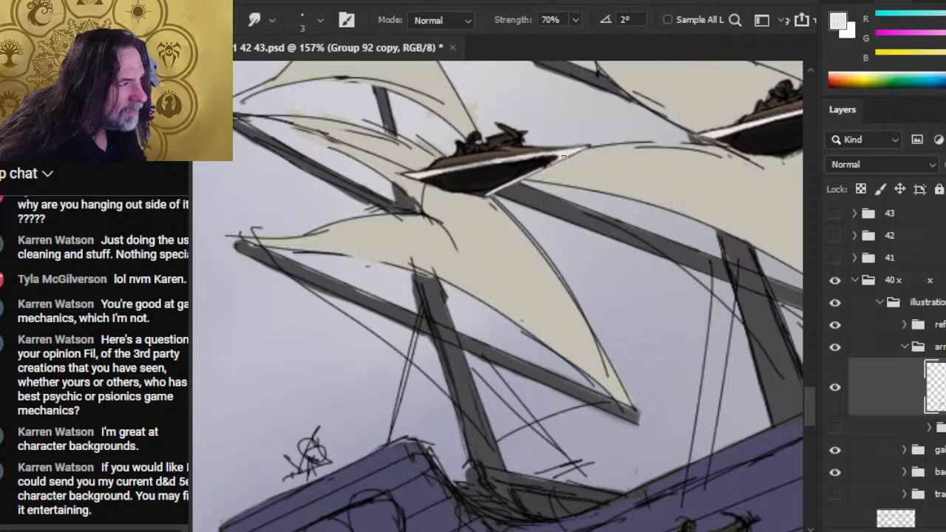
left_click_drag(556, 161, 545, 165)
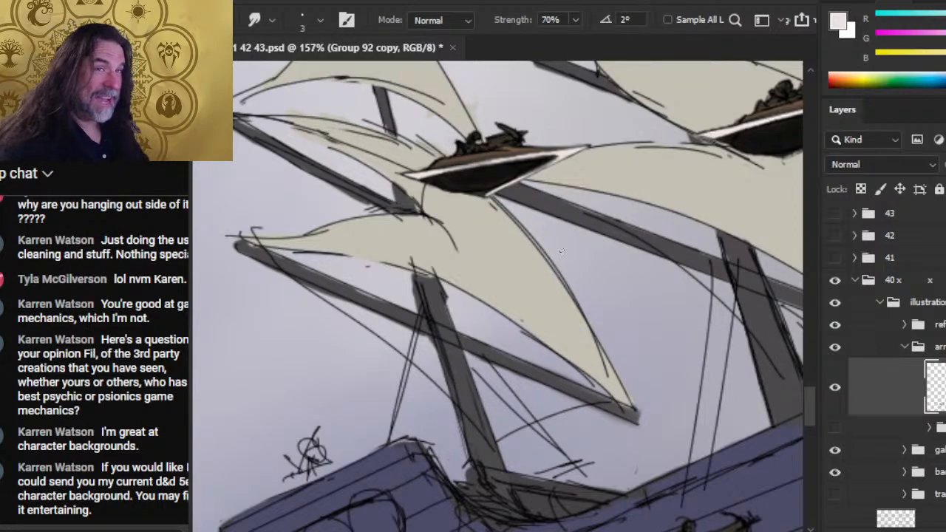
- Touch up the tips of the leftmost craft over the sails with 1 px black paint and smudge its rear deck edge at 70%
key("z")
left_click_drag(492, 156, 562, 157)
key("b")
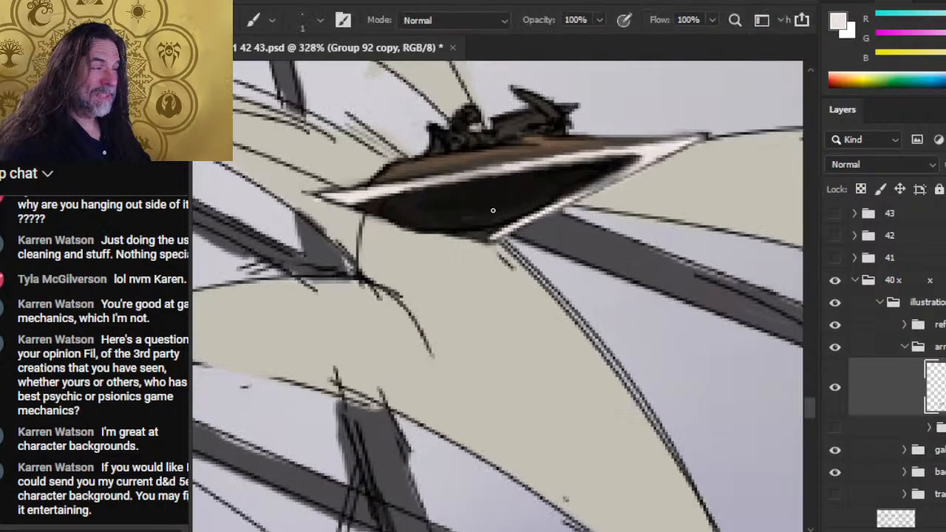
key("d")
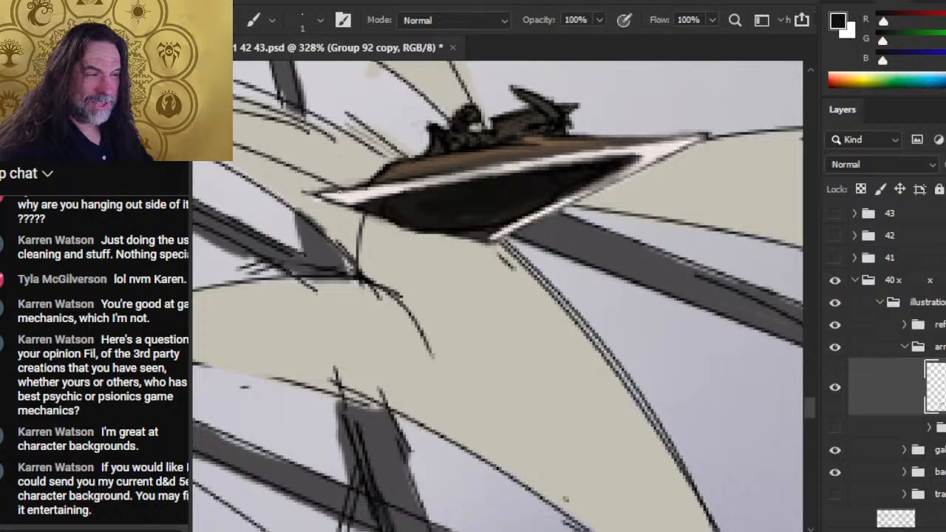
left_click(323, 194)
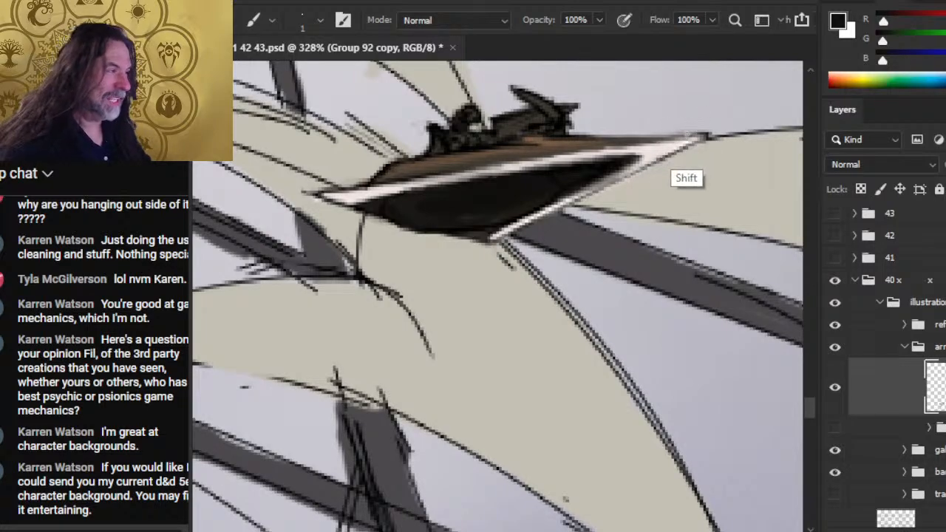
left_click(703, 136, "shift")
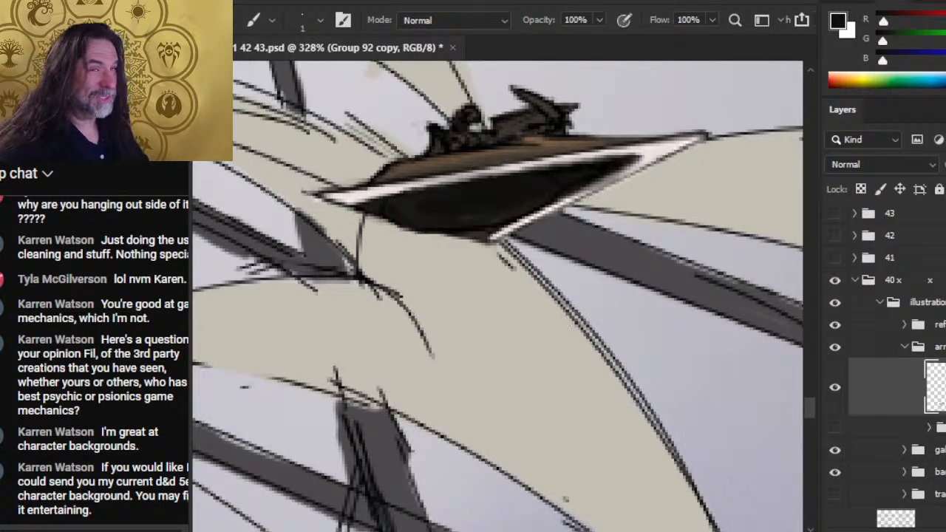
key("e")
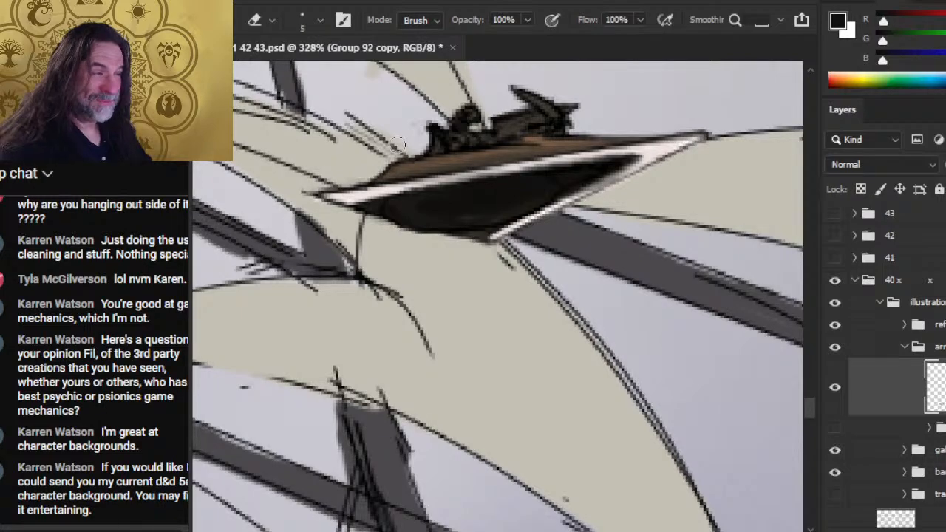
key("r")
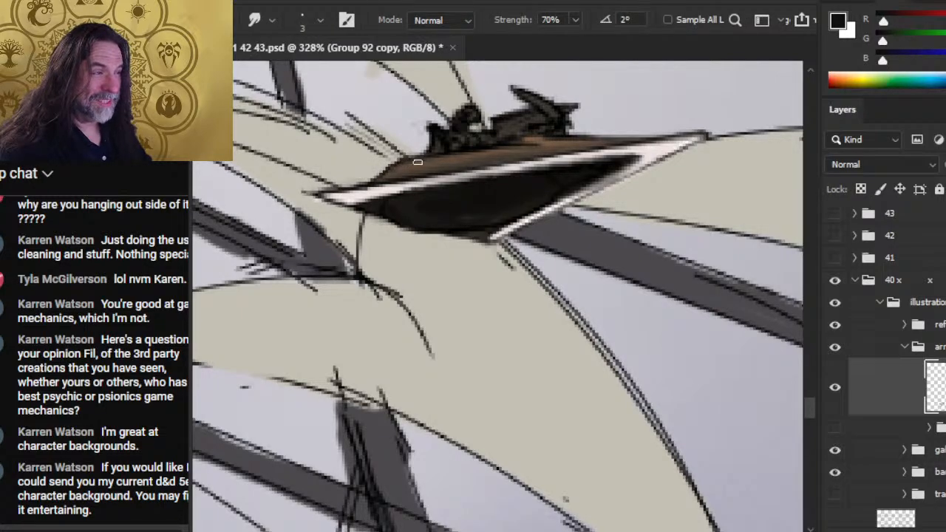
key("b")
key("r")
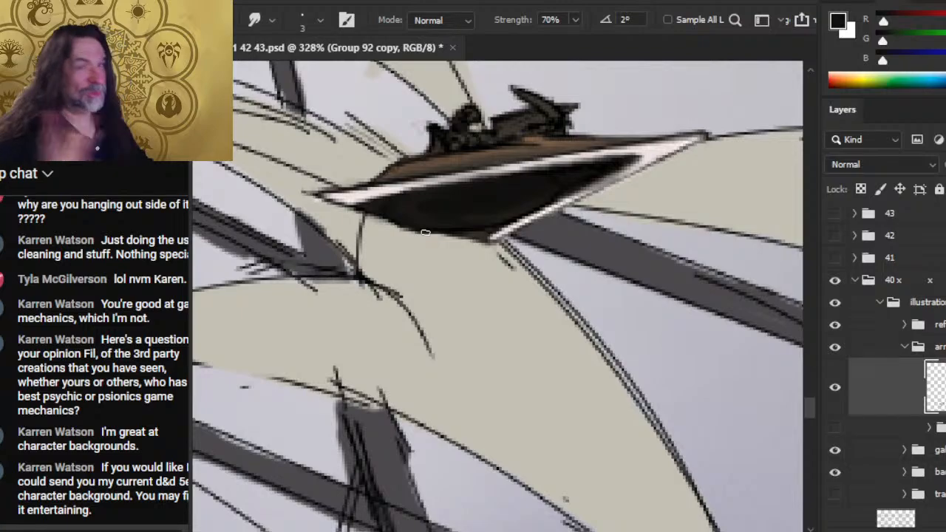
- Paint the lower front rim of this craft off-white, smudge its underside edge at 70%, and redefine that edge in black
key("b")
key("x")
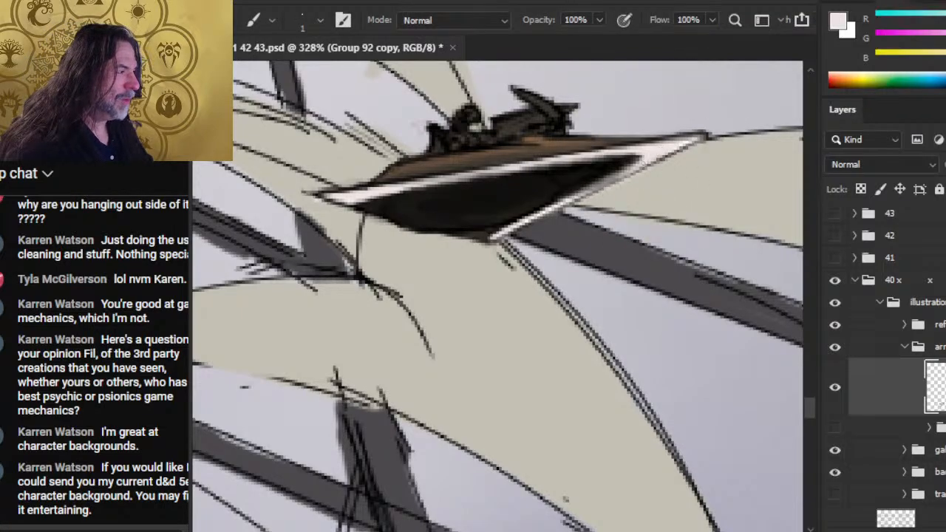
left_click_drag(633, 168, 581, 200)
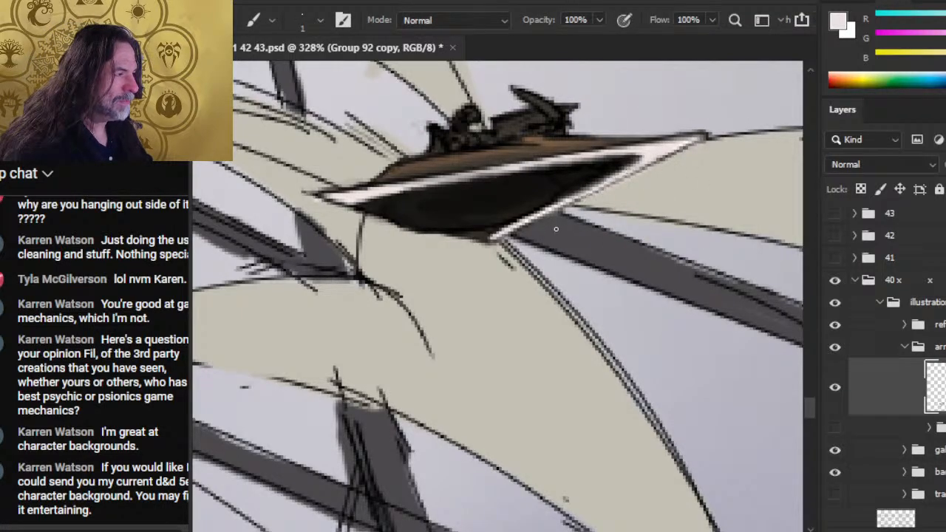
key("r")
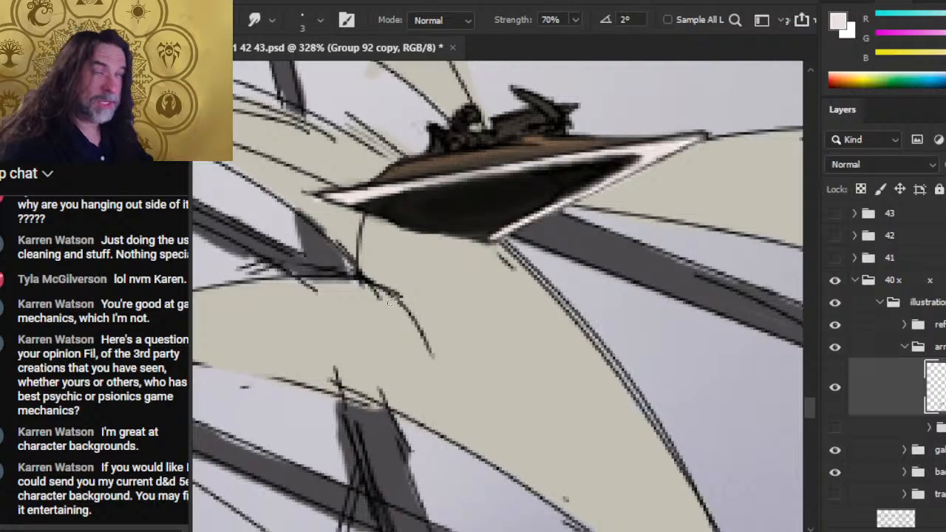
key("b")
key("x")
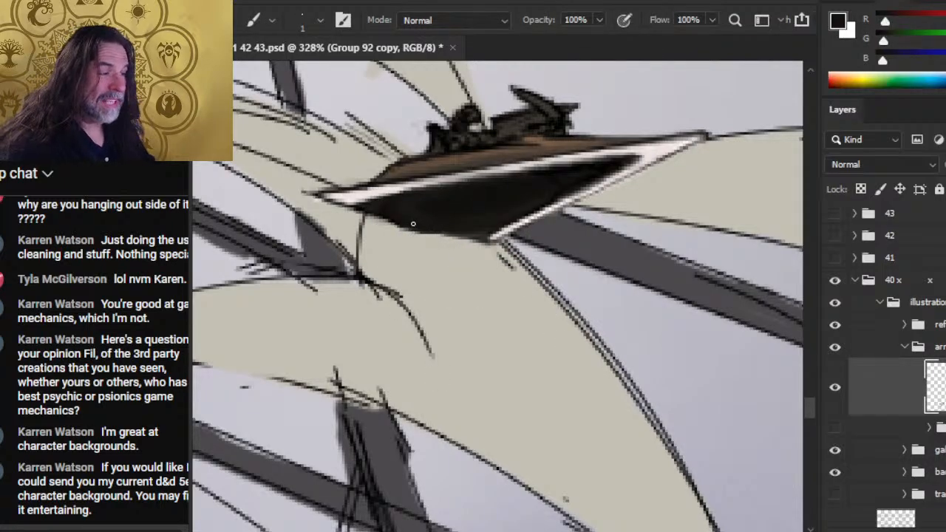
left_click_drag(416, 231, 454, 237)
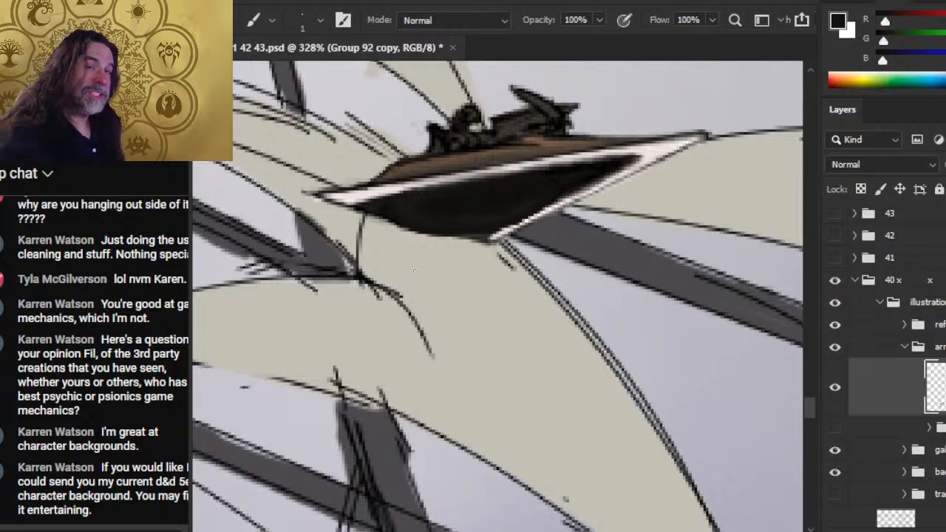
- Erase the dark blob at this craft's front tip and smudge the white point into shape at 70% strength
key("e")
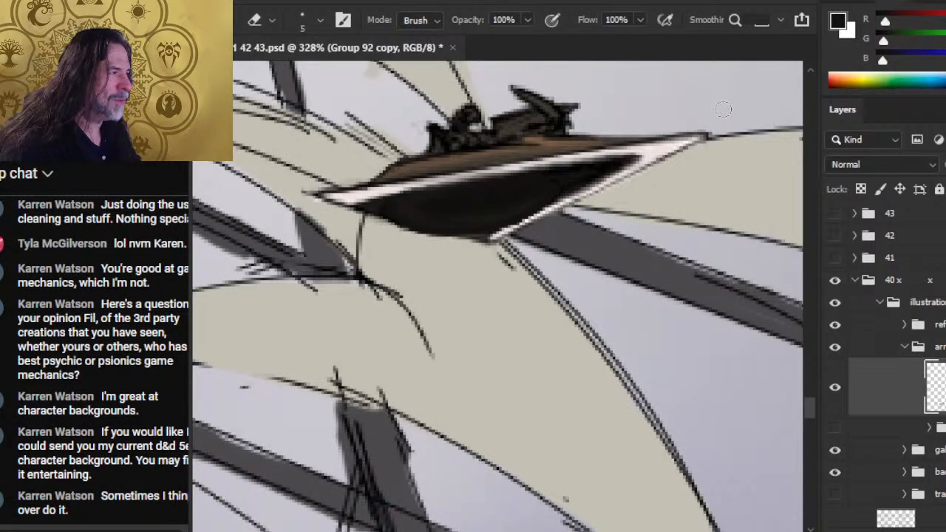
mouse_move(711, 131)
left_mouse_down()
mouse_move(677, 132)
mouse_move(711, 135)
left_mouse_up()
key("b")
key("e")
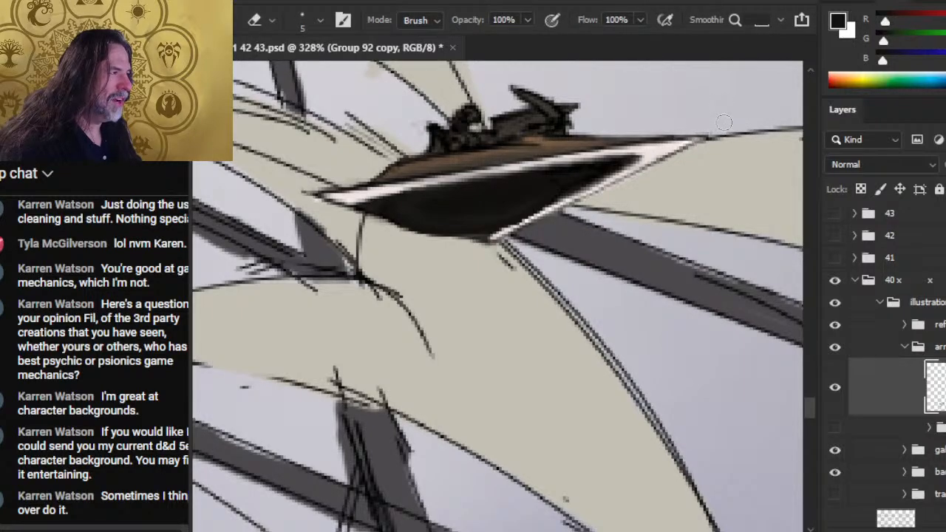
key("r")
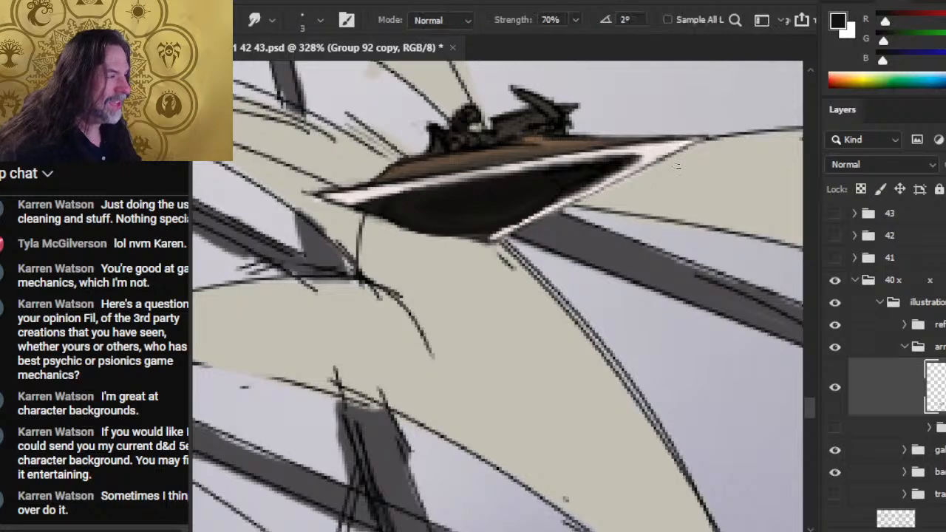
left_click_drag(657, 153, 699, 141)
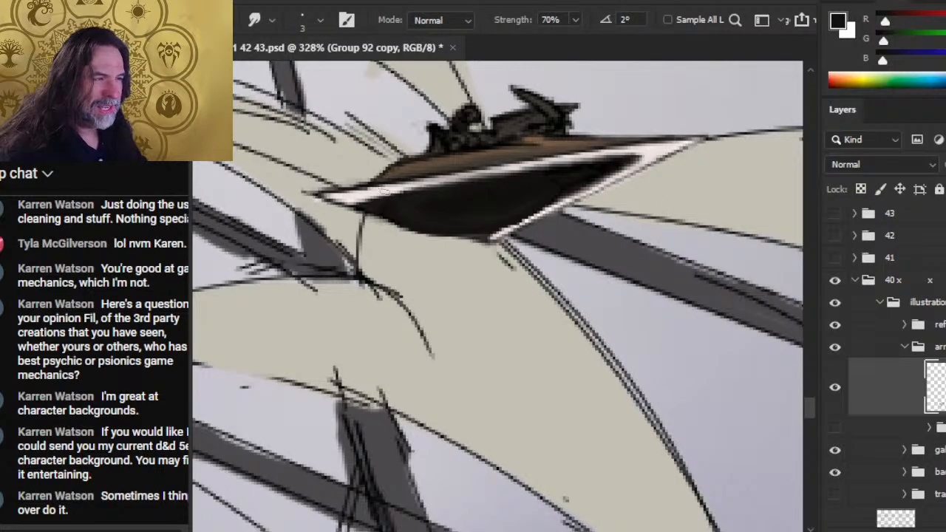
- Repaint the rear half of this craft's upper white rim with a 1 px off-white stroke
key("b")
left_click_drag(399, 187, 522, 162)
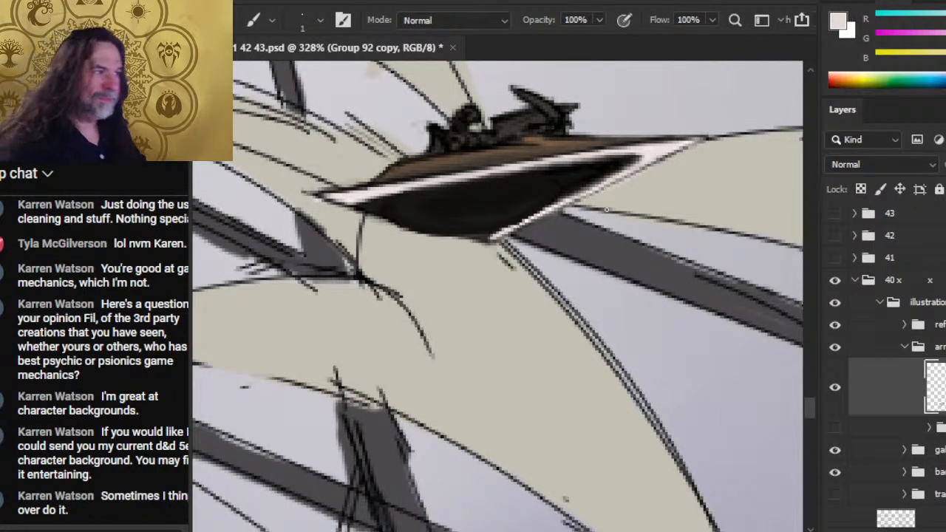
key("r")
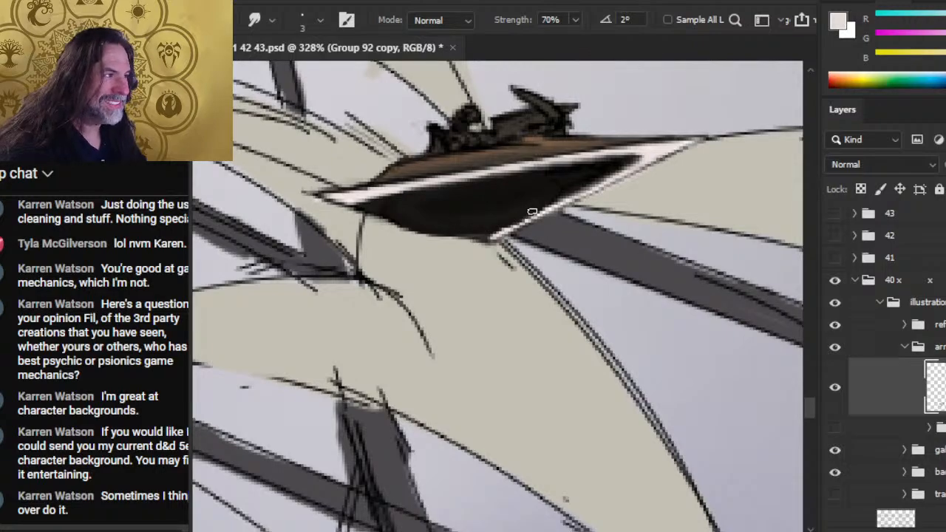
- Touch up the dark hull underside near the front with black paint and blend it with the Smudge tool at 70%
key("b")
left_click_drag(533, 170, 563, 194)
key("ctrl+z")
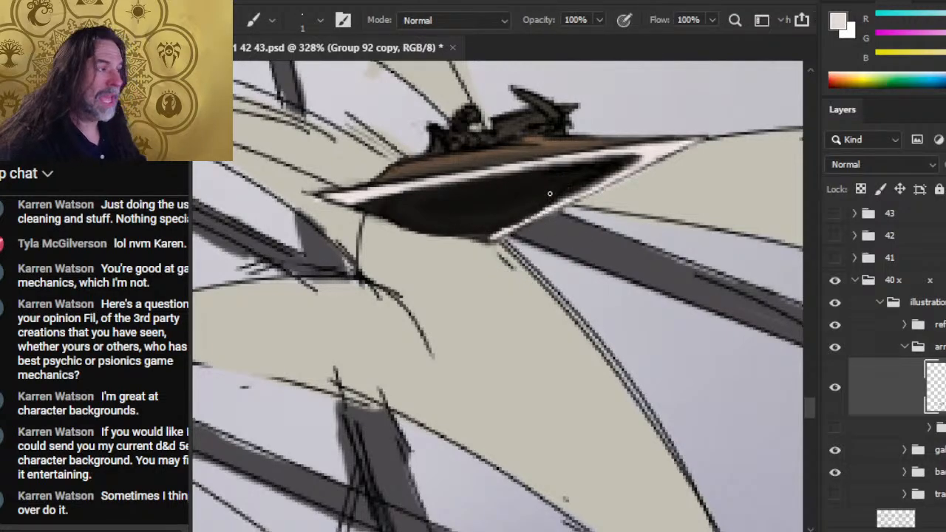
key("d")
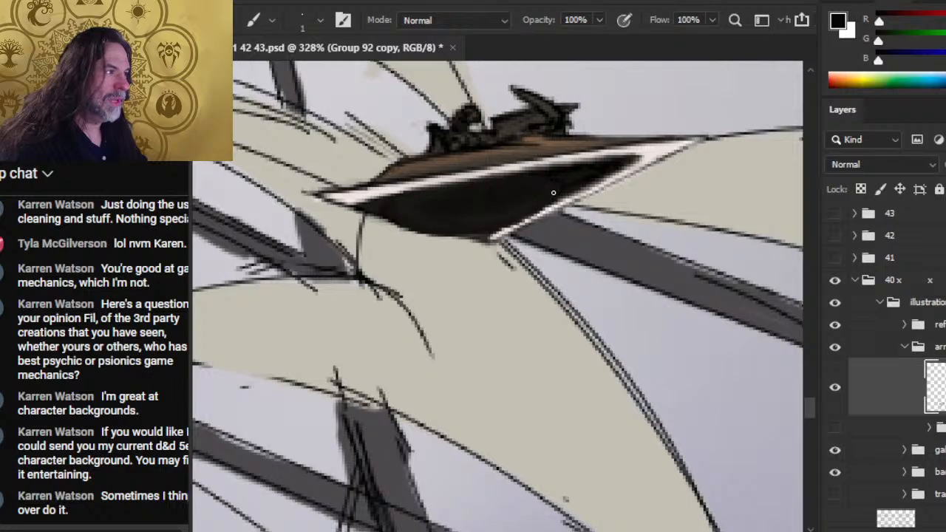
key("r")
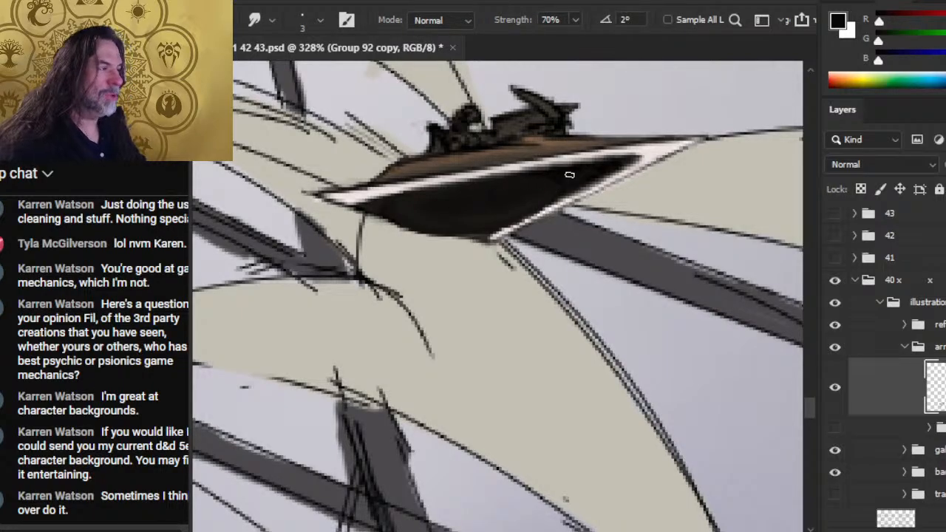
- Sample off-white from the front point and repaint the front half of the upper rim along the dark underside
key("b")
left_click(657, 150, "alt")
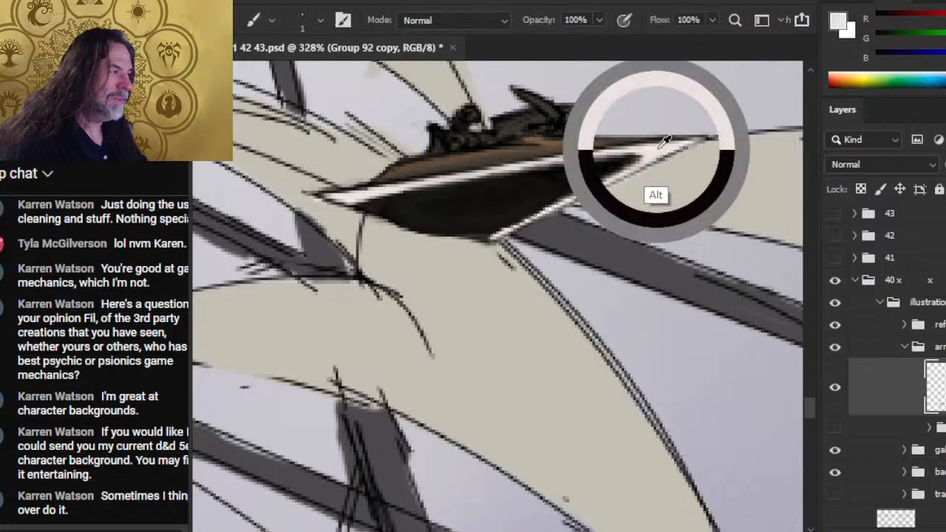
left_click_drag(596, 156, 525, 173)
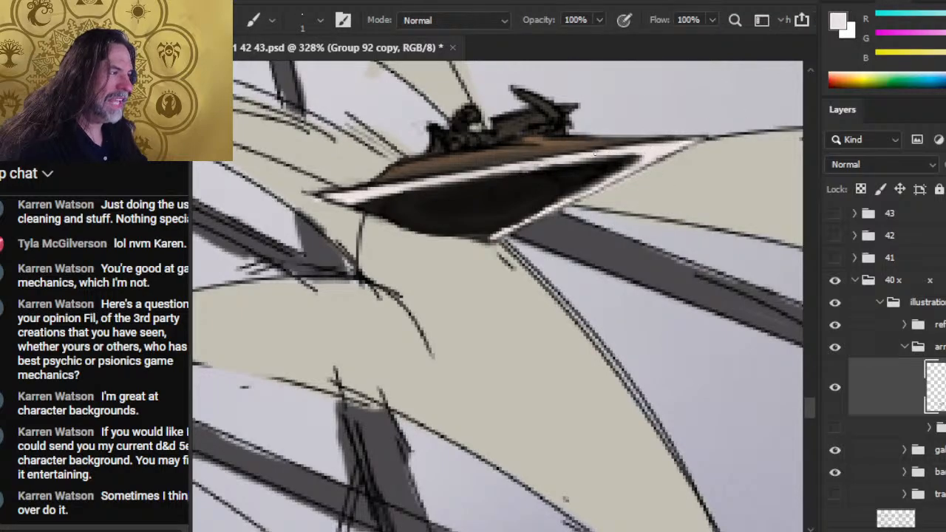
left_click_drag(609, 155, 553, 166)
key("r")
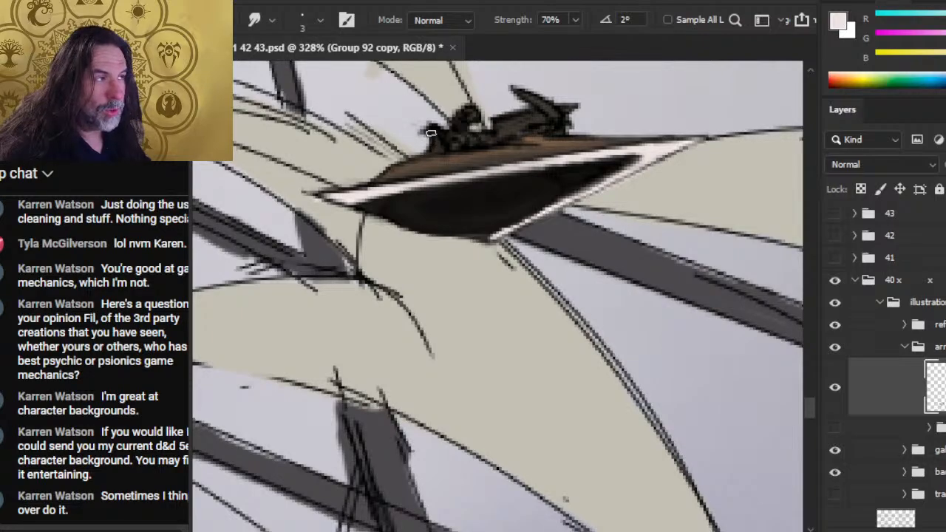
- Trim the rear edge of this craft's rider silhouettes with the Eraser and smudge it at 70% strength
key("e")
key("r")
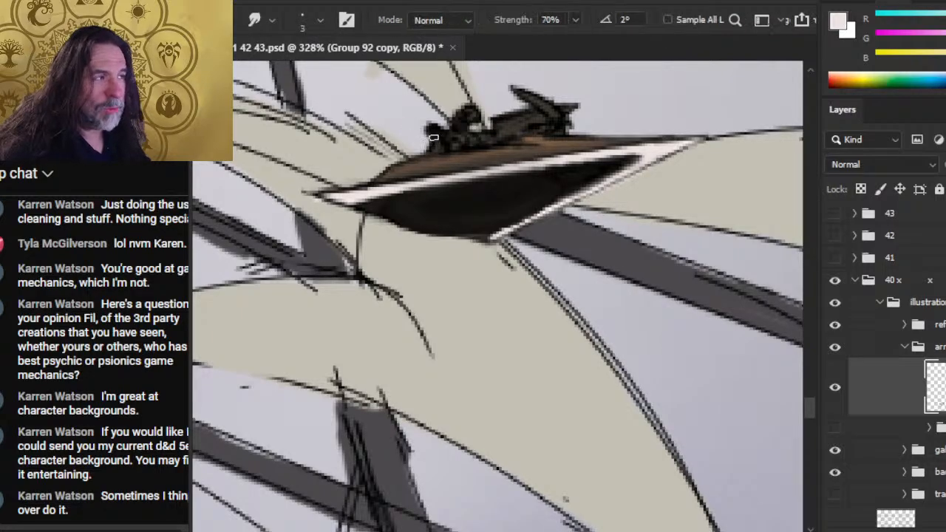
key("e")
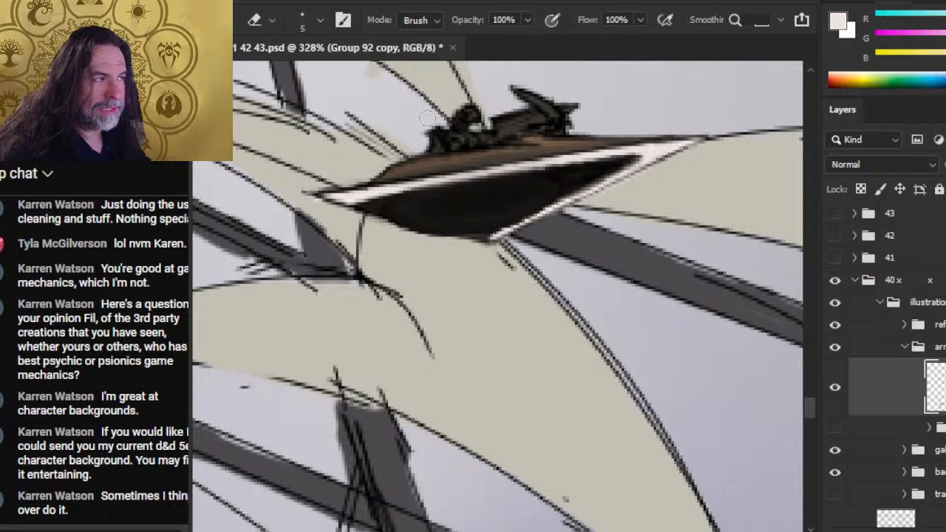
key("r")
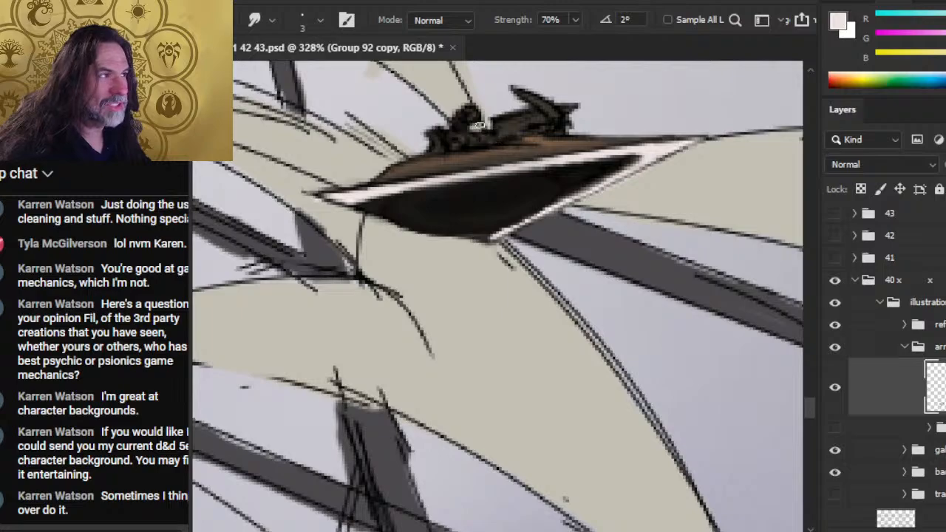
- Lasso the rear rider's head, shift it slightly down and backward, deselect it and smudge it into the body
key("l")
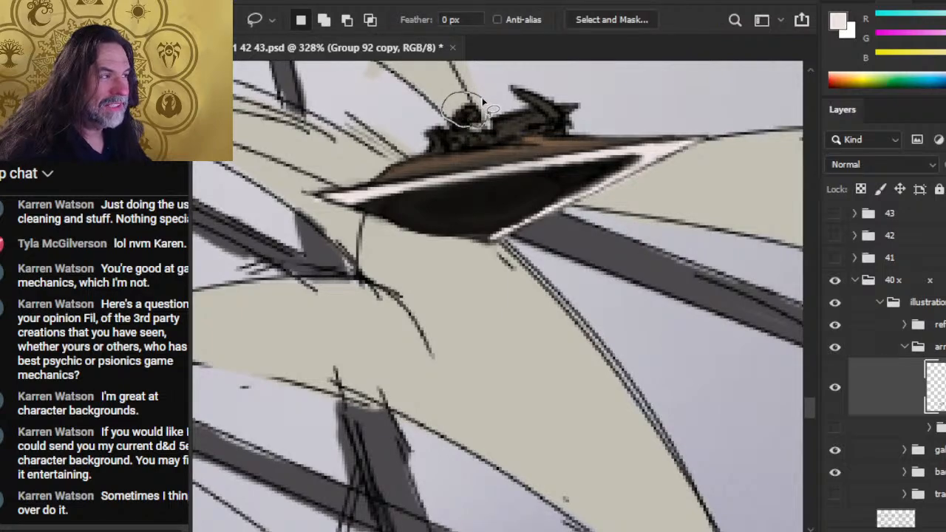
left_click_drag(482, 101, 470, 118)
left_click(477, 107, "ctrl")
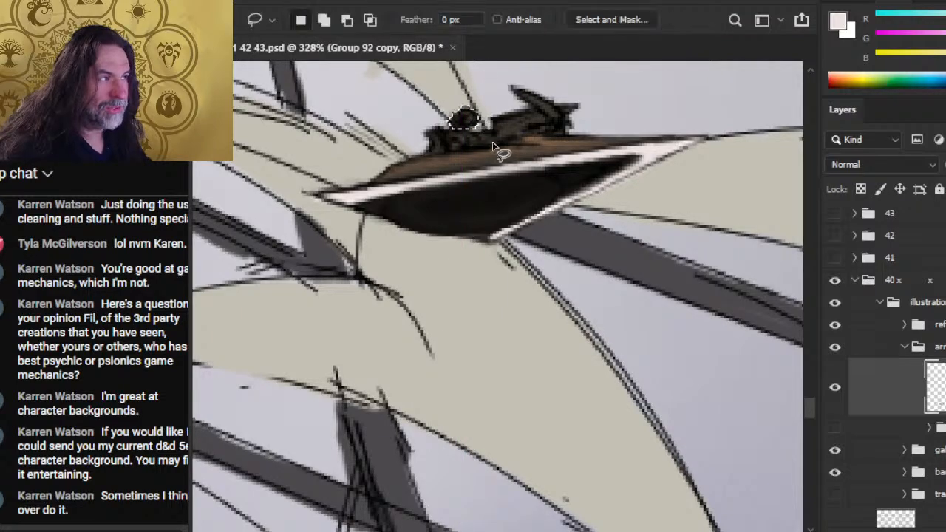
key("ctrl+d")
key("b")
key("r")
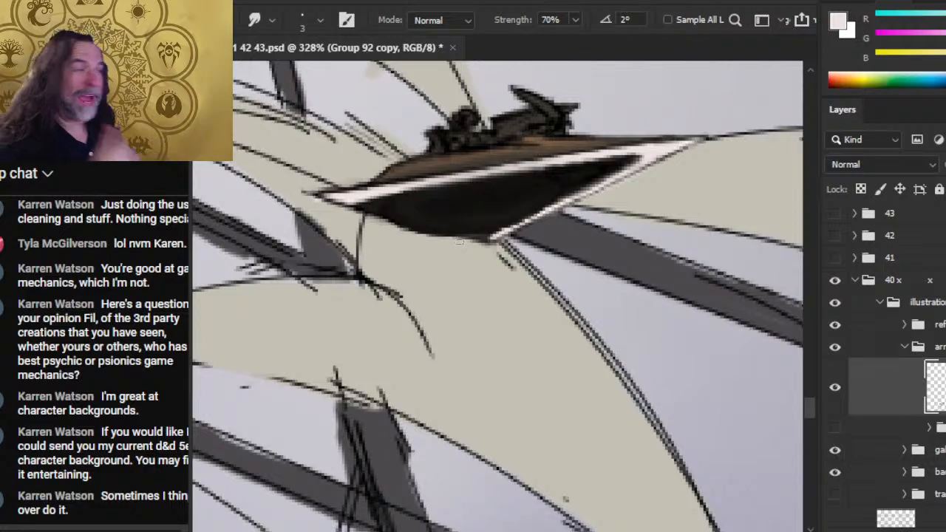
- On the neighbouring craft in front of the sail, erase and smudge rough edges at the rear point and along the hull's underside
key("z")
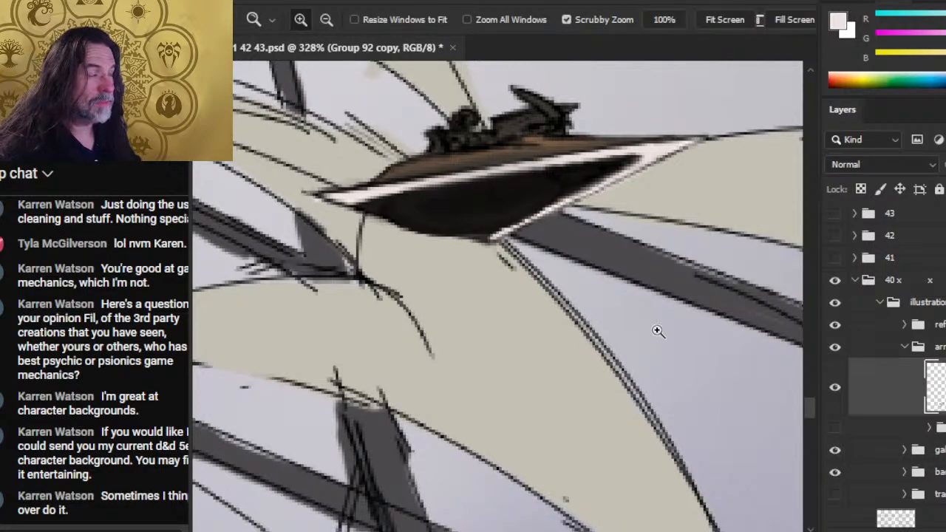
left_click_drag(657, 332, 487, 327)
left_click_drag(527, 418, 363, 399)
left_click_drag(484, 368, 317, 416)
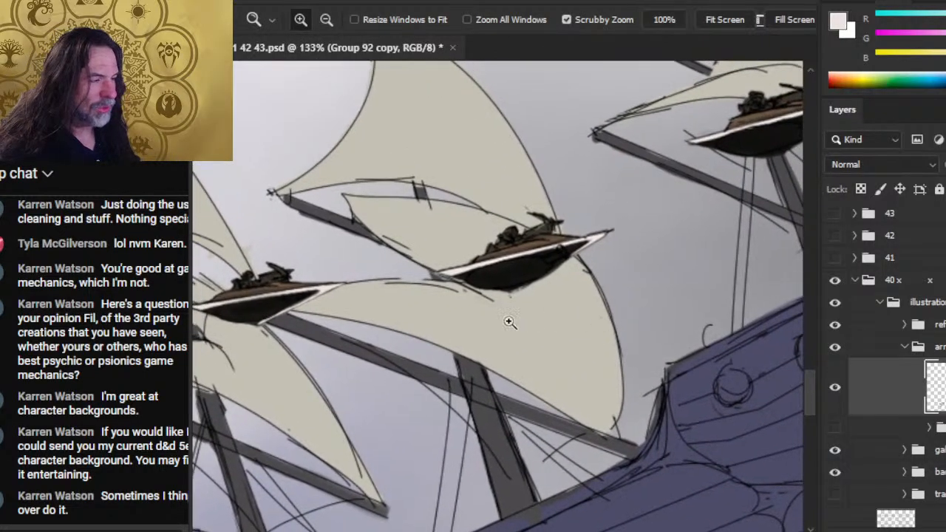
left_click_drag(439, 330, 452, 308)
key("e")
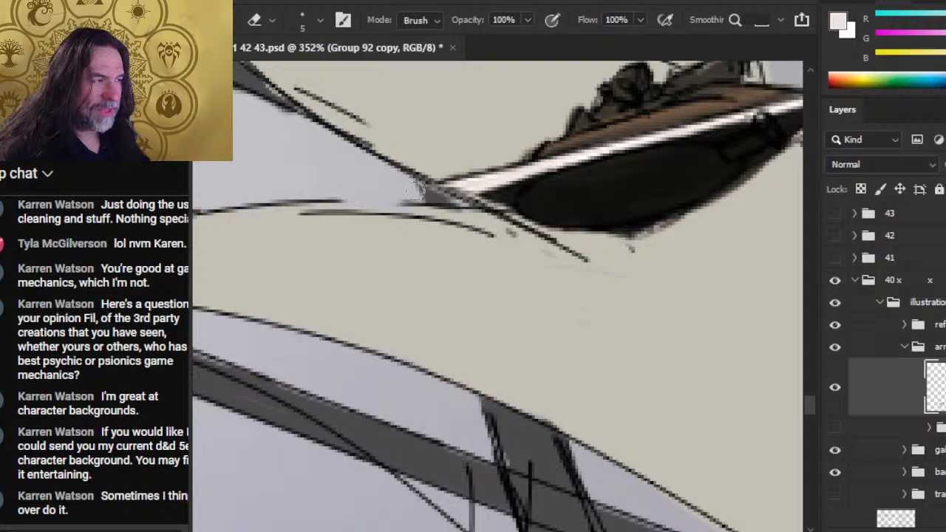
key("r")
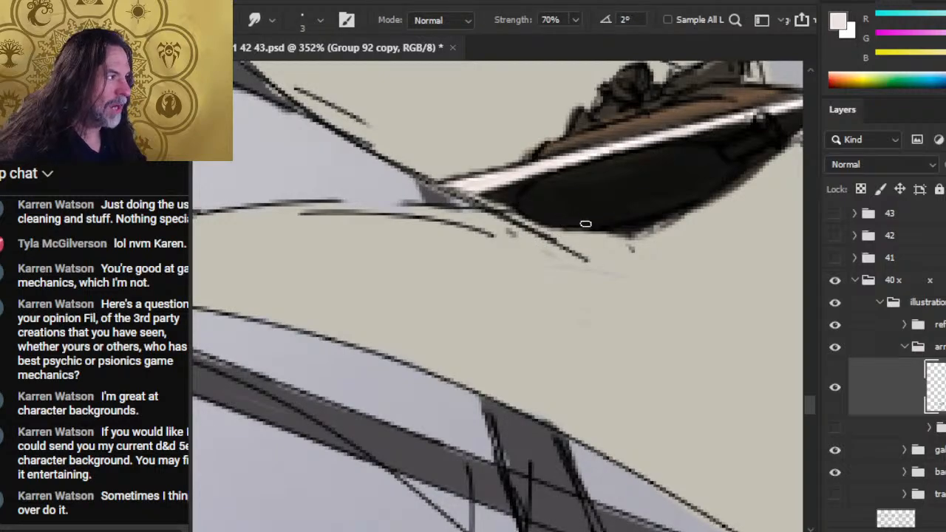
key("e")
key("r")
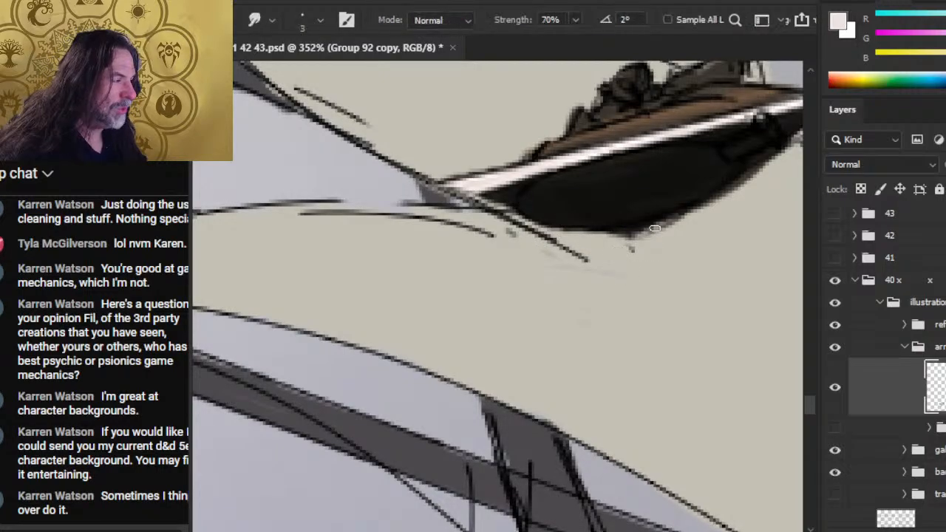
- Erase the dark blob at the rear of this craft's brown deck and smudge the rear rider's end outward at 70%
key("b")
key("alt")
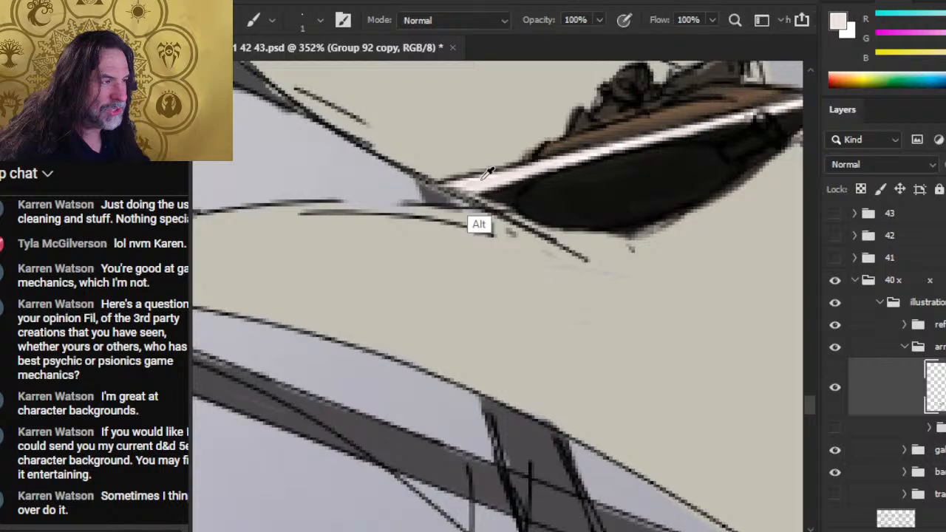
left_click(565, 145, "alt")
key("e")
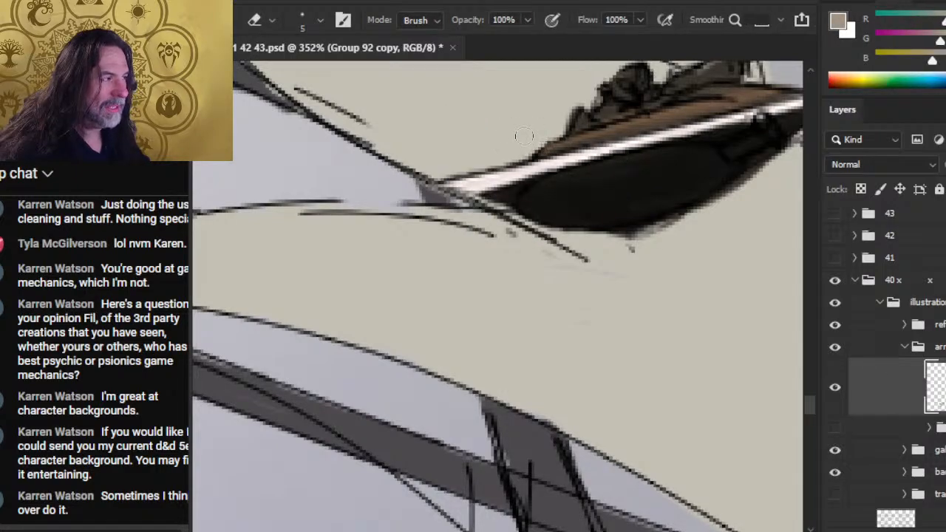
key("r")
left_click_drag(583, 123, 567, 110)
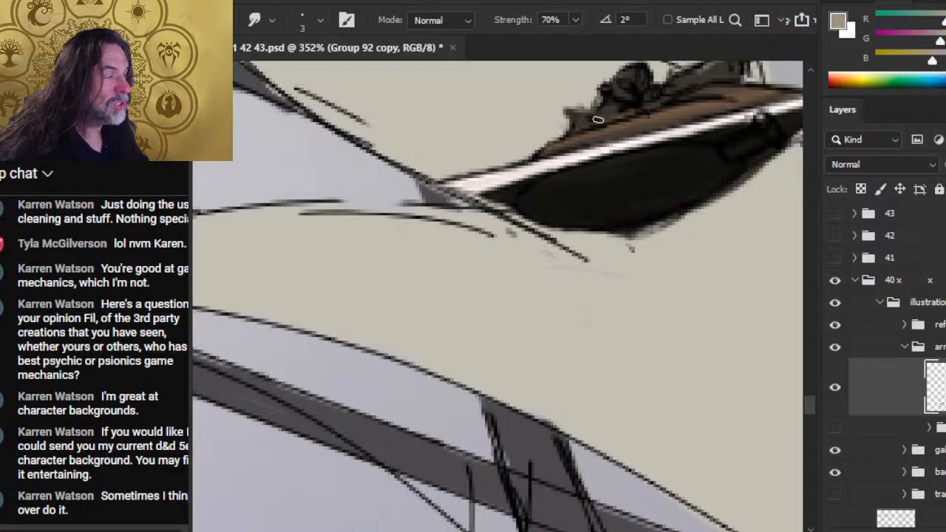
- Touch up the rear rider's legs with black and sampled dark brown using a 1 px brush, blending with Smudge
key("b")
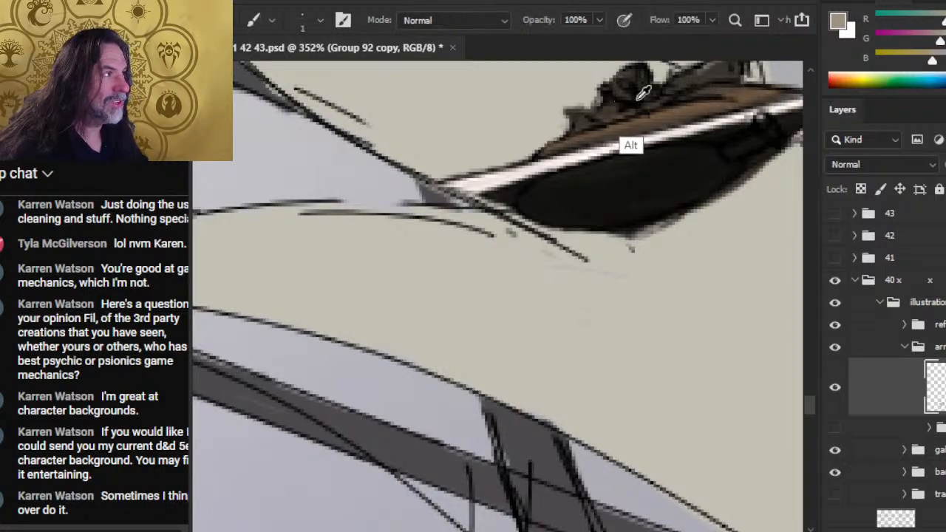
key("d")
key("r")
key("b")
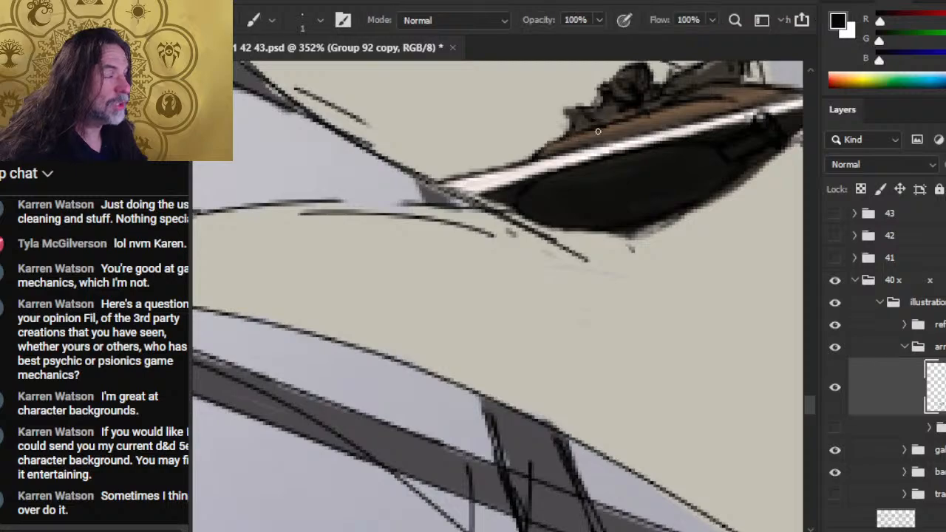
left_click(600, 126, "alt")
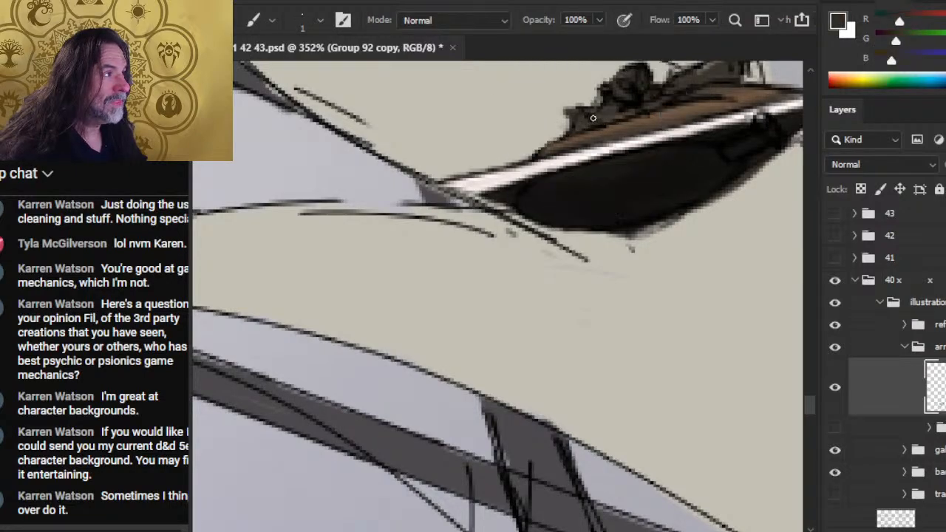
key("r")
key("b")
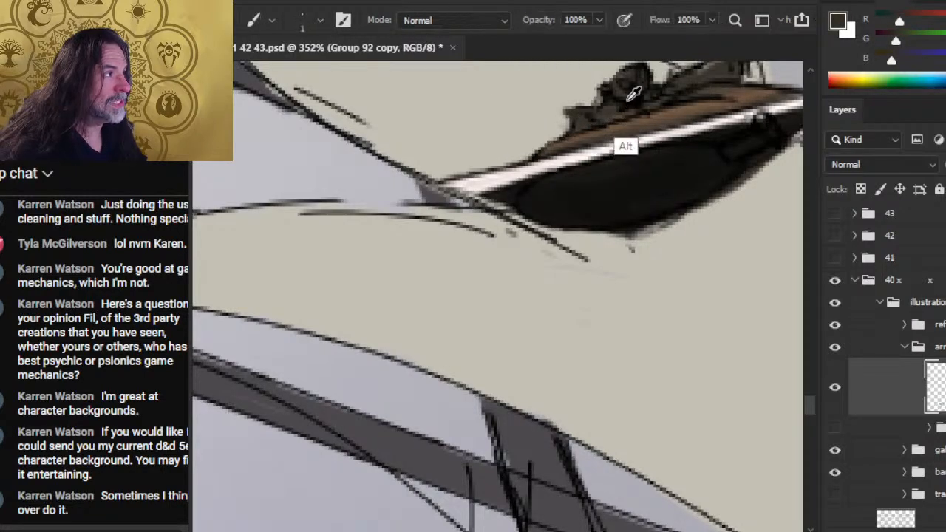
- Darken the rear rider's outline with 1 px black strokes and smudge them into the silhouette at 70%
key("d")
key("r")
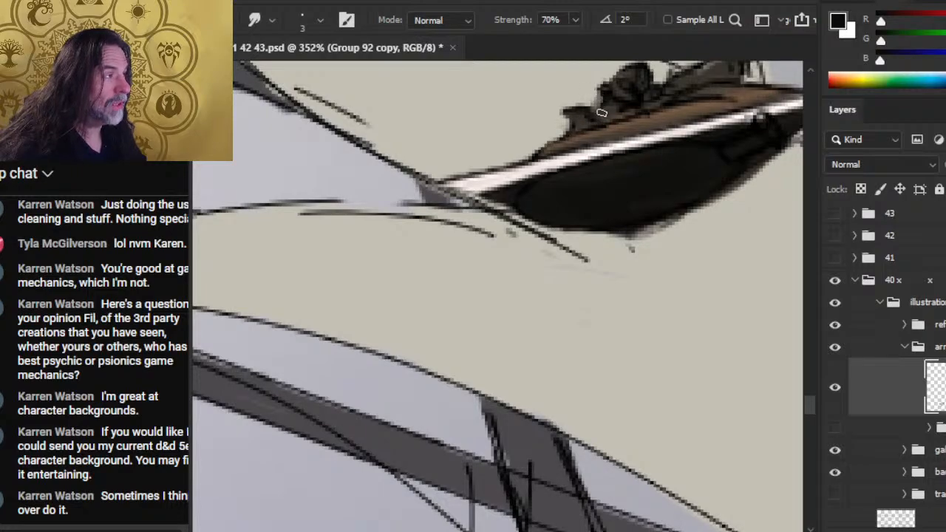
key("b")
key("r")
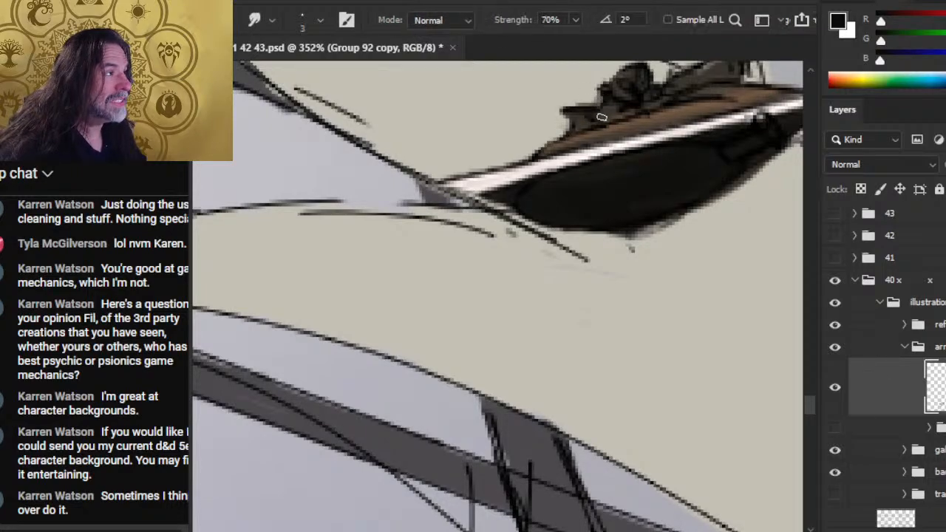
left_click_drag(569, 118, 601, 122)
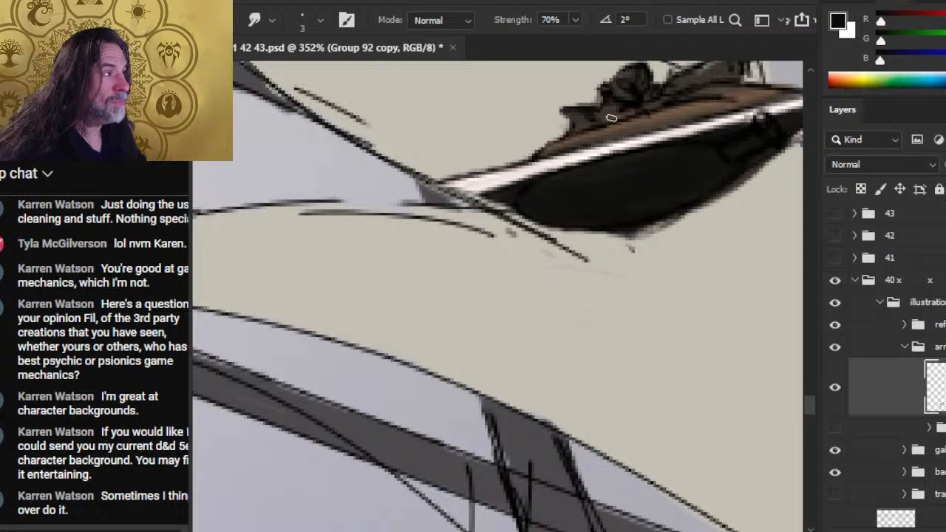
key("b")
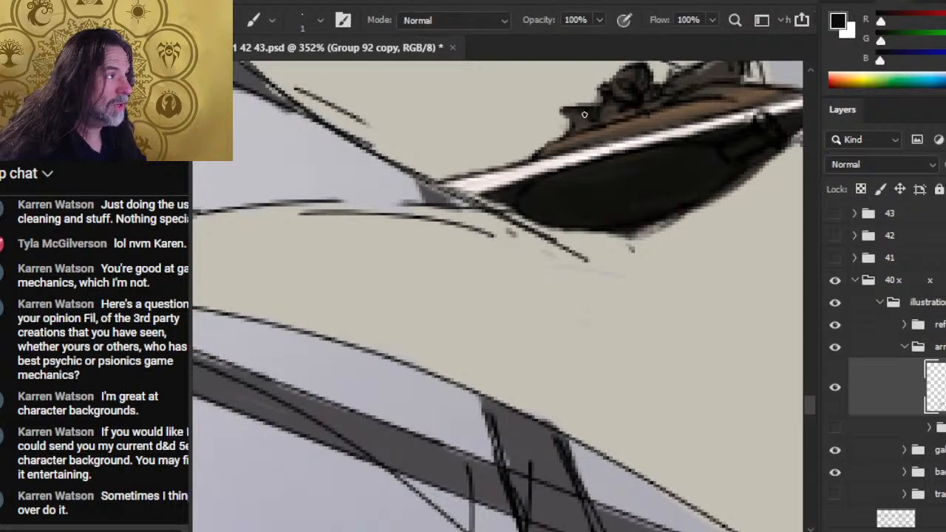
key("r")
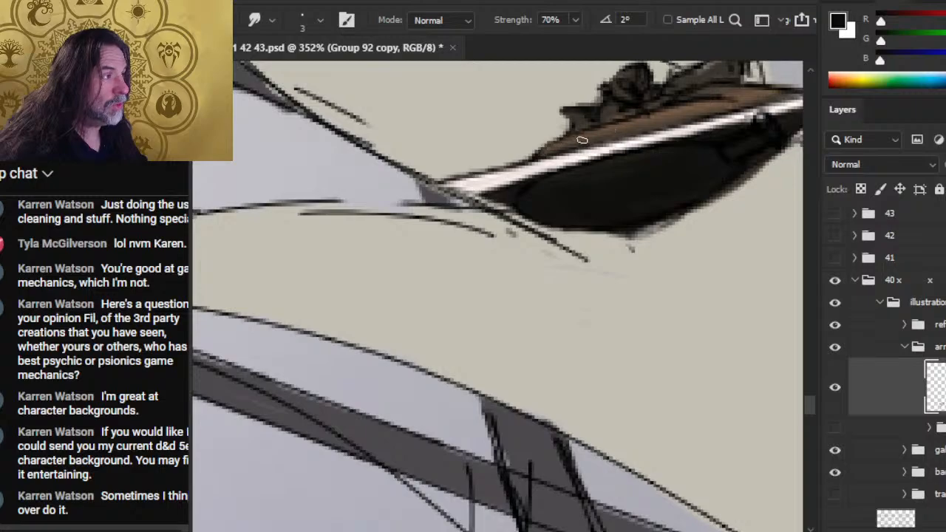
- Ink the upper rim's edge in straight black up to the front tip, erase the excess above it and smudge the white point
key("b")
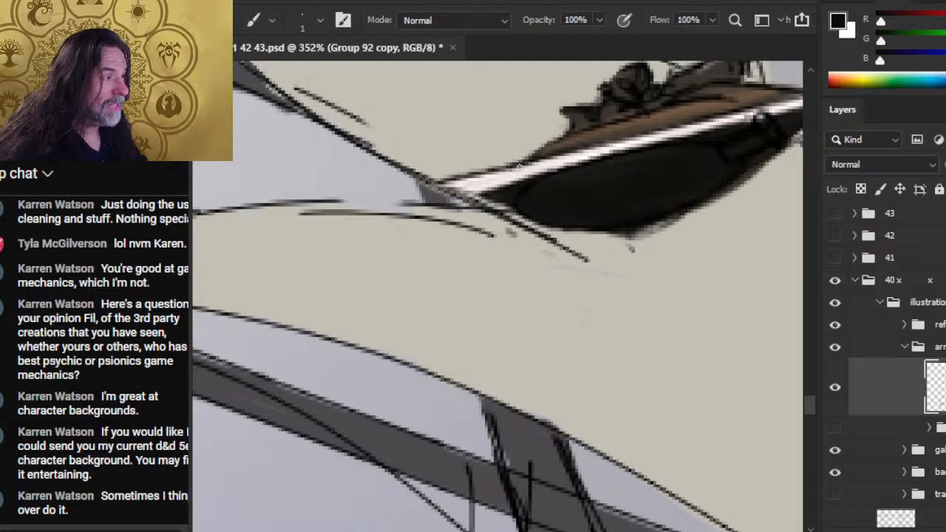
left_click_drag(683, 182, 556, 217)
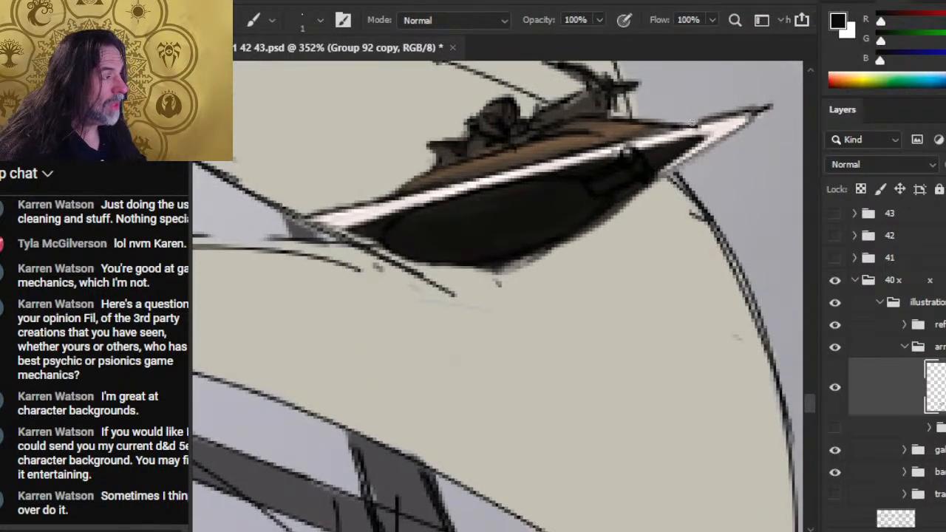
left_click(734, 114, "shift")
key("e")
left_click_drag(709, 108, 774, 94)
key("r")
mouse_move(723, 124)
left_mouse_down()
mouse_move(752, 117)
mouse_move(674, 132)
left_mouse_up()
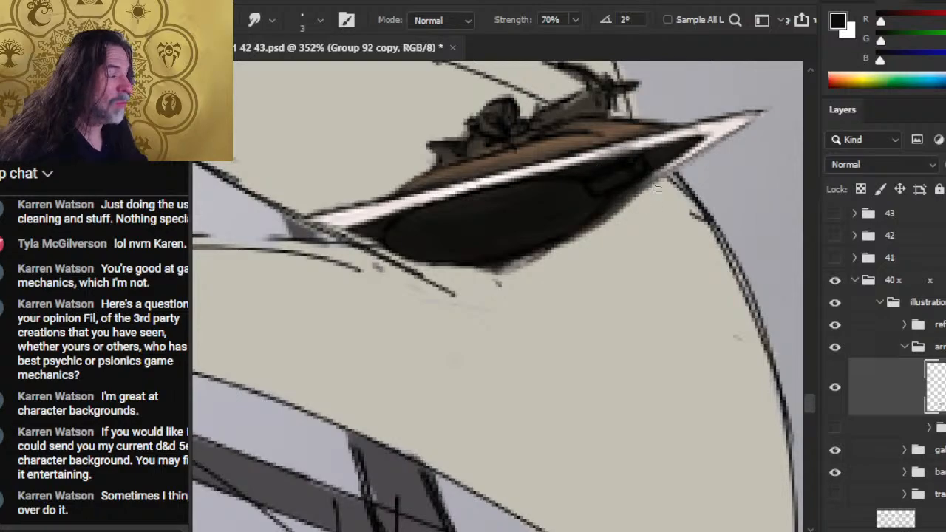
- Sample off-white from the front point and extend the lower white rim rearward along the hull's underside, blending with Smudge
key("b")
left_click(713, 182, "alt")
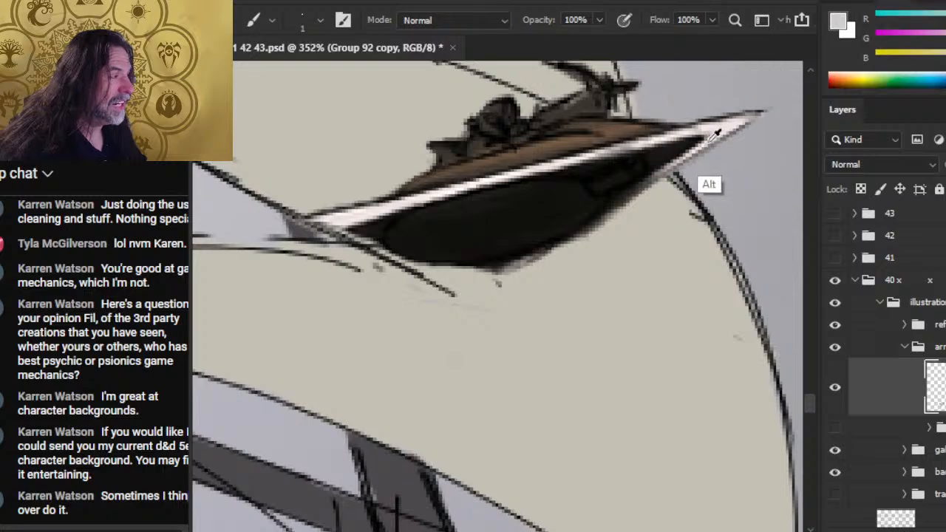
left_click_drag(665, 169, 616, 200)
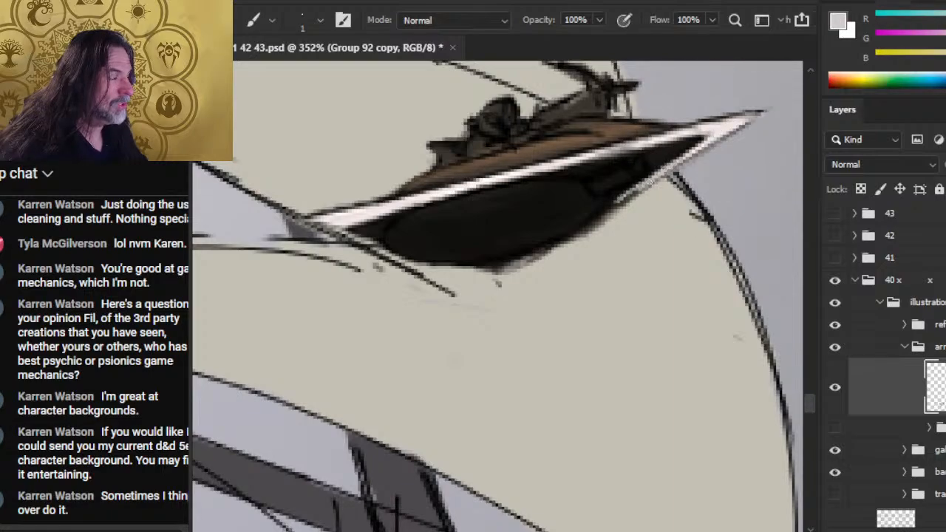
key("r")
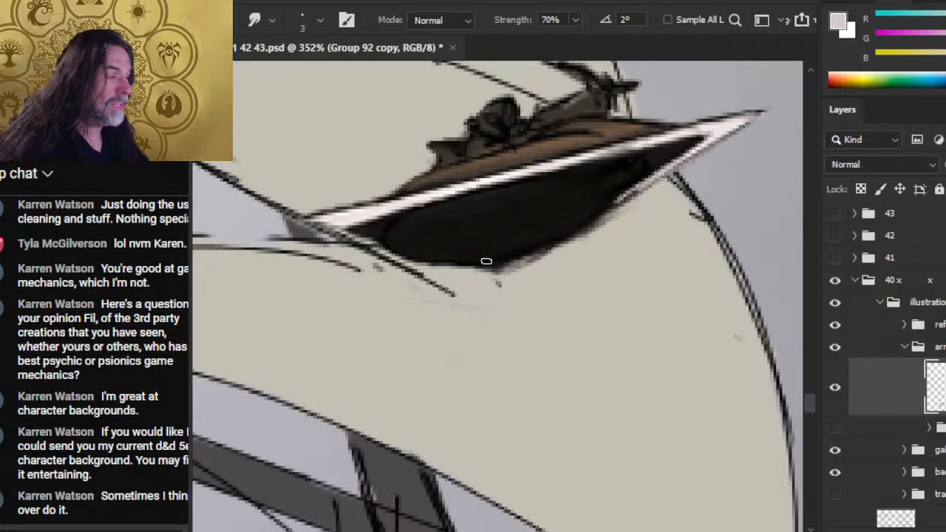
- Clean up the hull's lowest corner, paint an off-white rim segment there and sample black from the hull
key("e")
key("r")
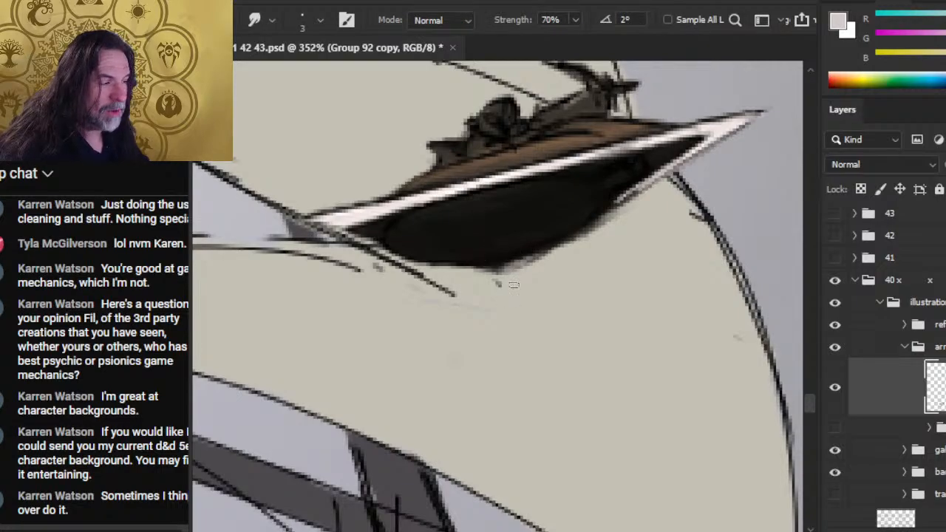
key("b")
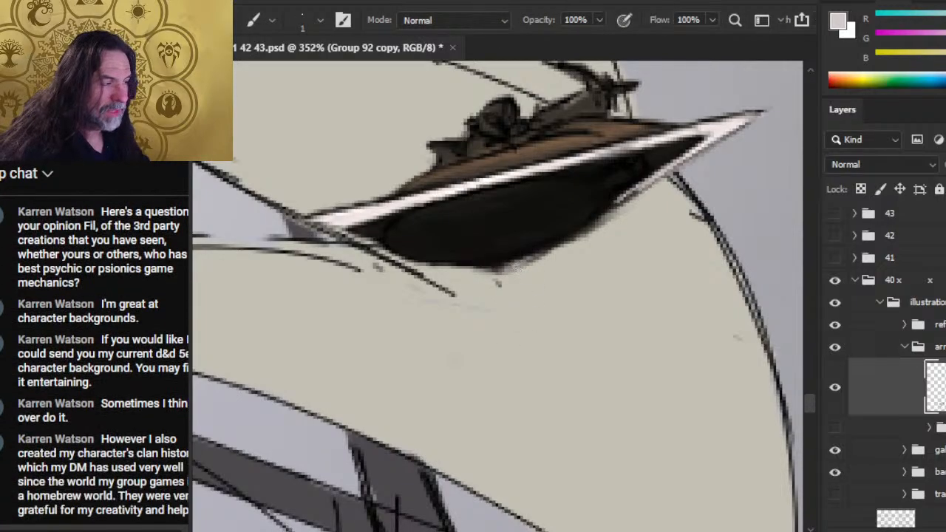
key("r")
key("b")
left_click(485, 244, "alt")
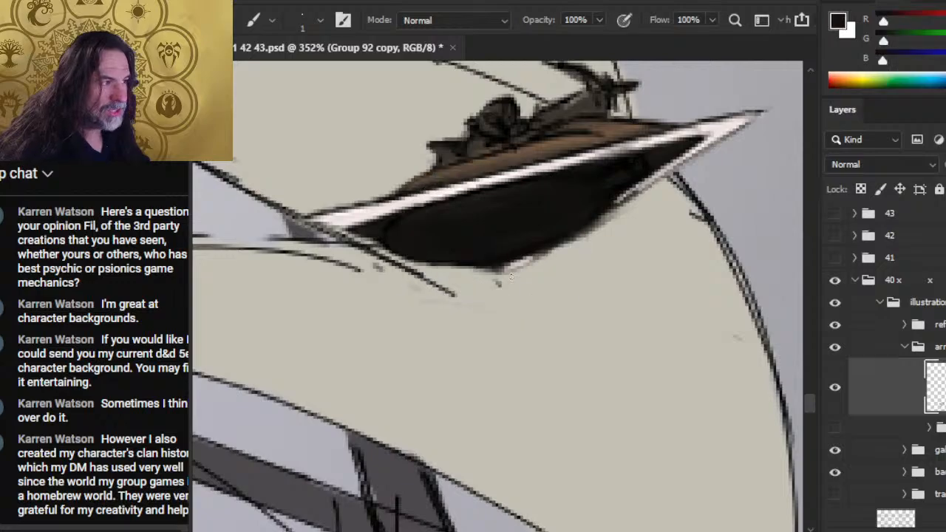
mouse_move(481, 270)
left_mouse_down()
mouse_move(507, 275)
mouse_move(556, 253)
left_mouse_up()
key("r")
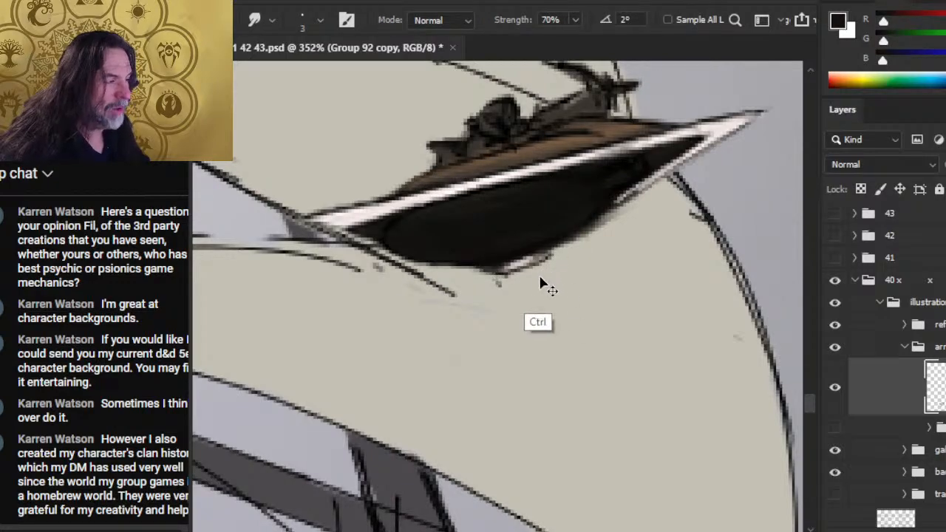
key("ctrl+z")
- Outline the lower rim near the hull's lowest corner with a 1 px black stroke and smudge the rim forward at 70%
key("b")
left_click_drag(512, 274, 564, 245)
key("r")
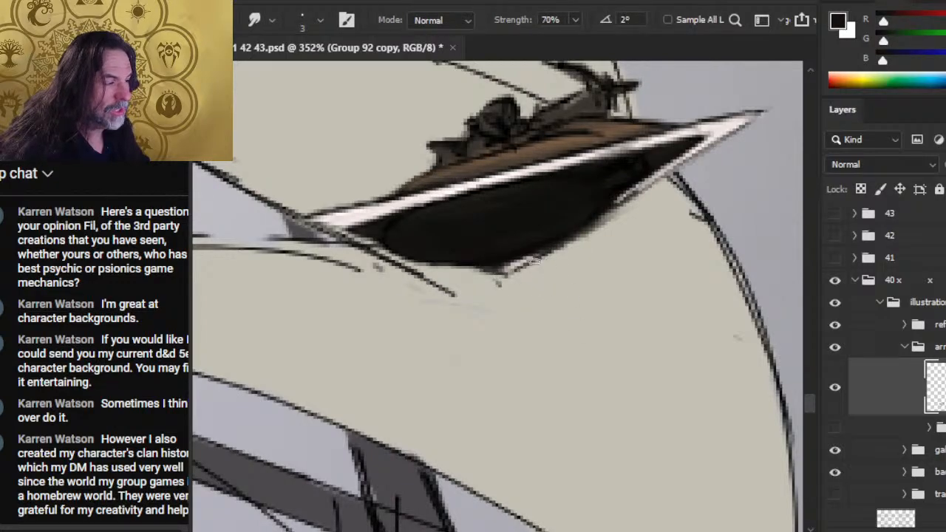
mouse_move(505, 266)
left_mouse_down()
mouse_move(573, 249)
mouse_move(560, 246)
mouse_move(584, 223)
left_mouse_up()
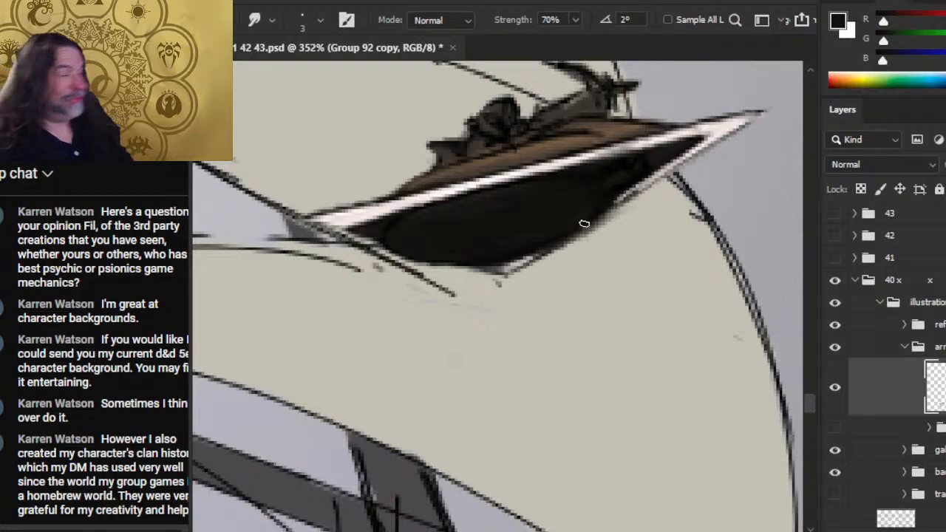
- Sample off-white from the front point, fill the gap in the lower white rim and clean it up with Smudge and Eraser
key("b")
left_click(702, 121, "alt")
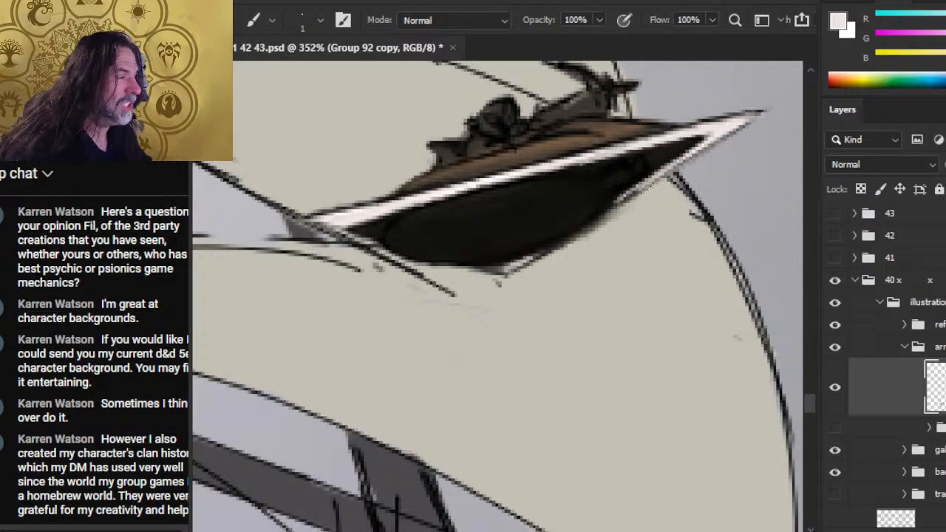
left_click_drag(651, 184, 618, 205)
key("r")
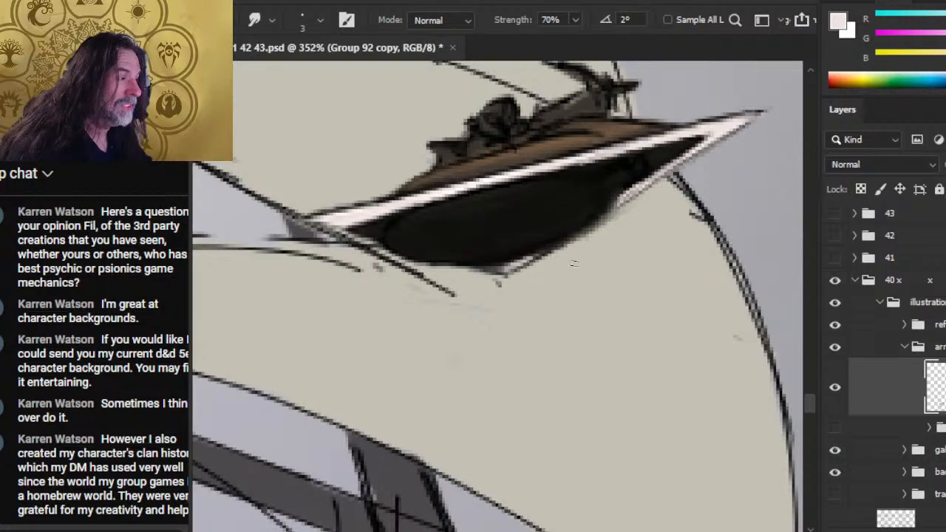
key("b")
left_click_drag(627, 194, 591, 224)
key("r")
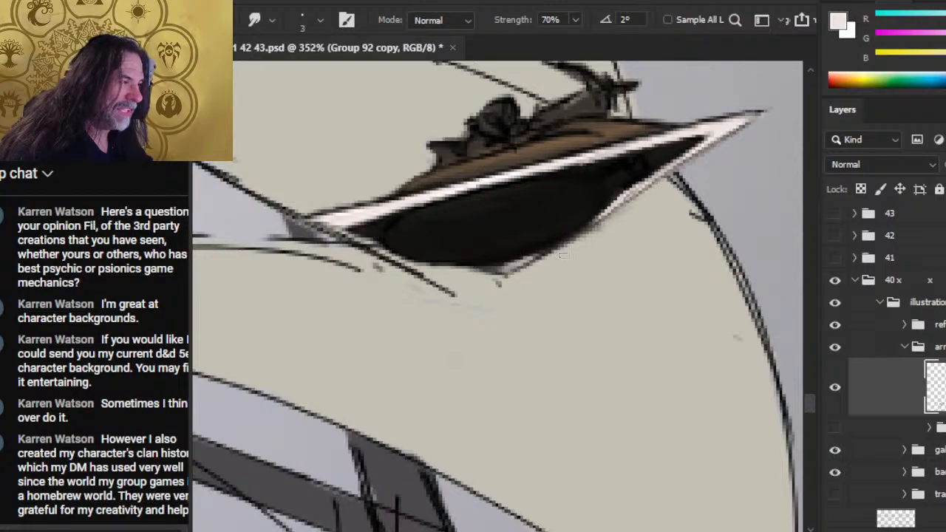
key("e")
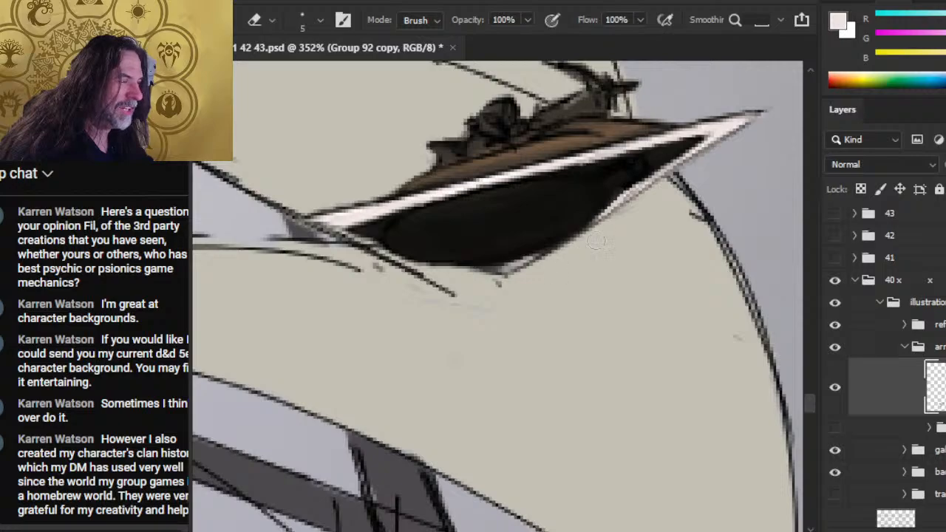
key("r")
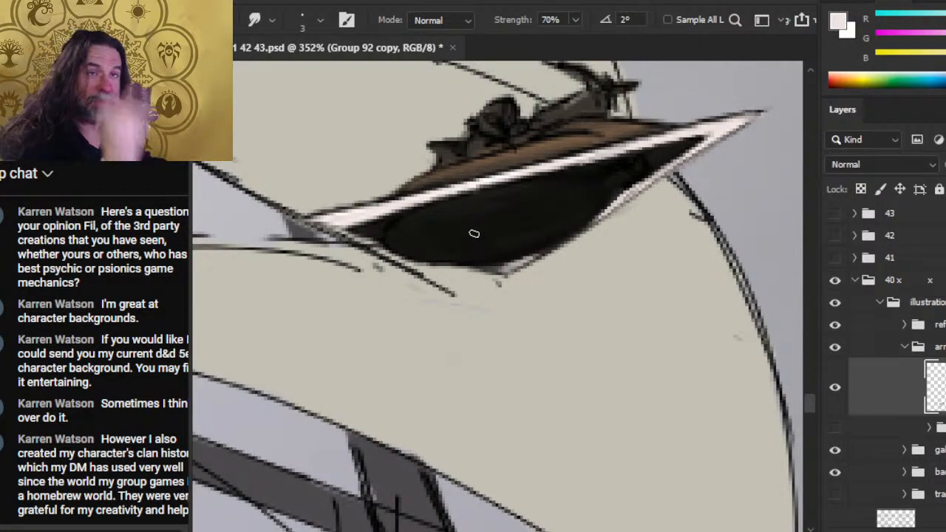
- Sample black from the hull, ink a straight 1 px line along the front point to its tip and erase the excess
left_click_drag(721, 229, 692, 268)
key("e")
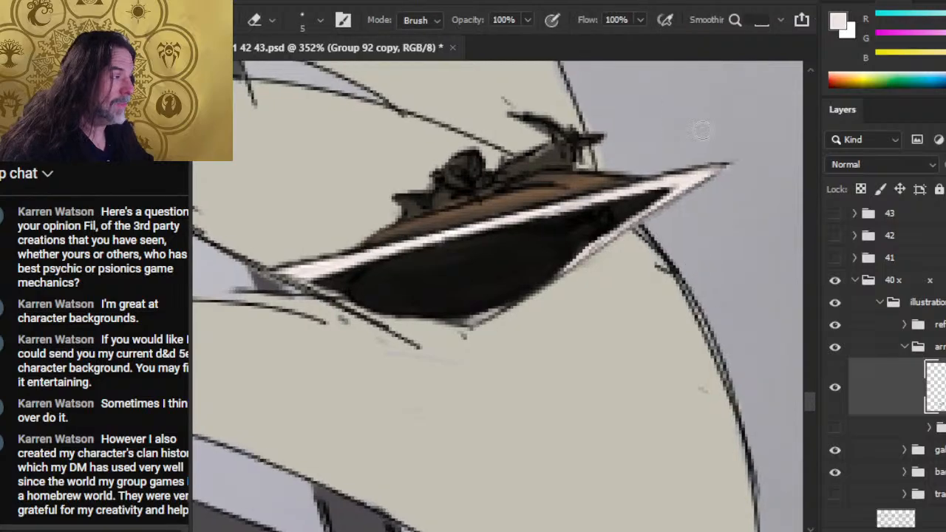
key("b")
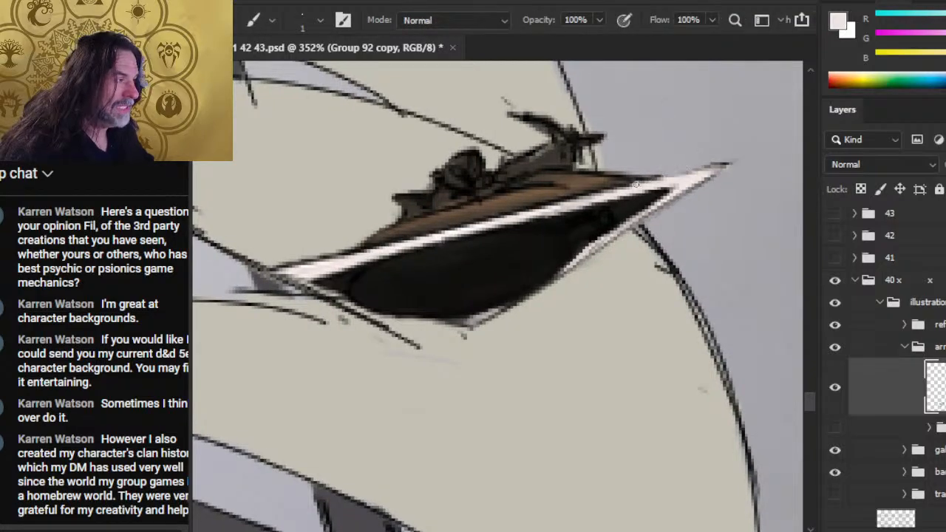
left_click_drag(623, 211, 627, 210)
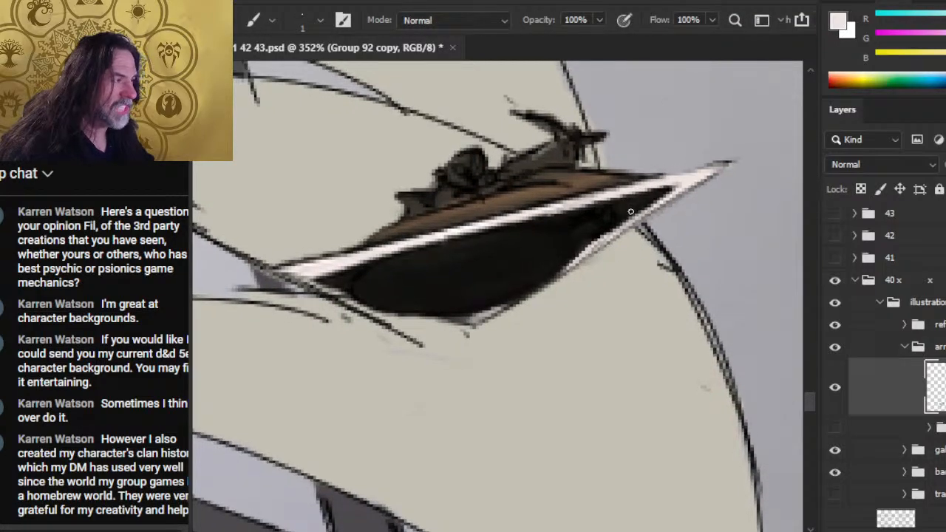
left_click(629, 211, "alt")
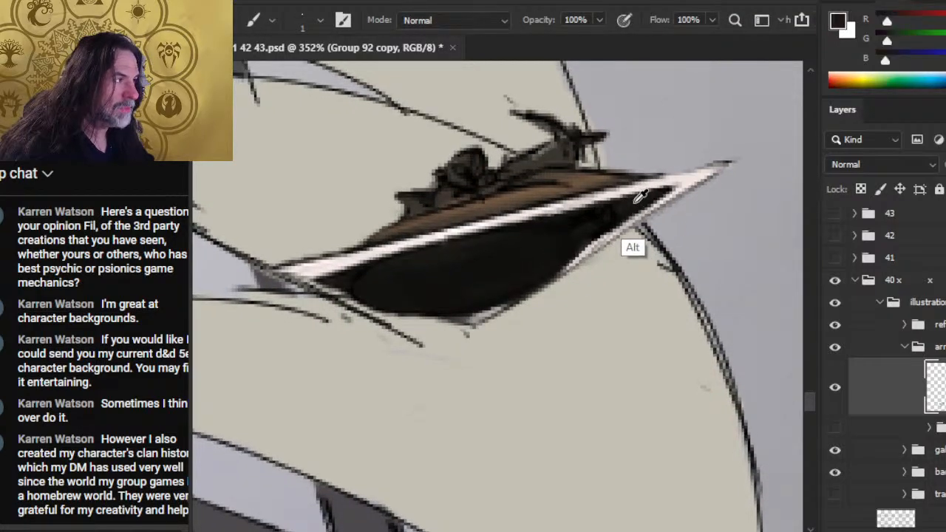
left_click(727, 163, "shift")
key("e")
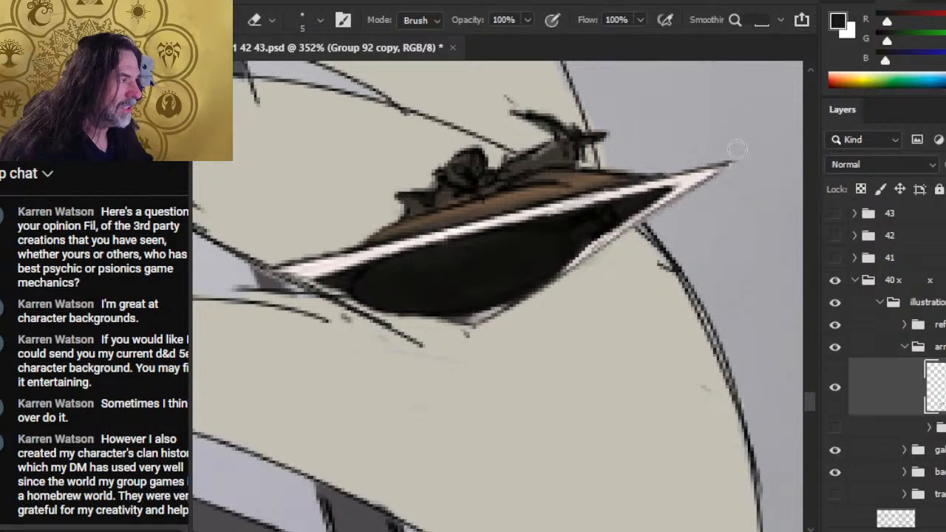
- Brighten the upper white rim with an off-white 1 px stroke from the rear point forward
key("z")
mouse_move(709, 224)
left_mouse_down()
mouse_move(646, 226)
mouse_move(596, 301)
left_mouse_up()
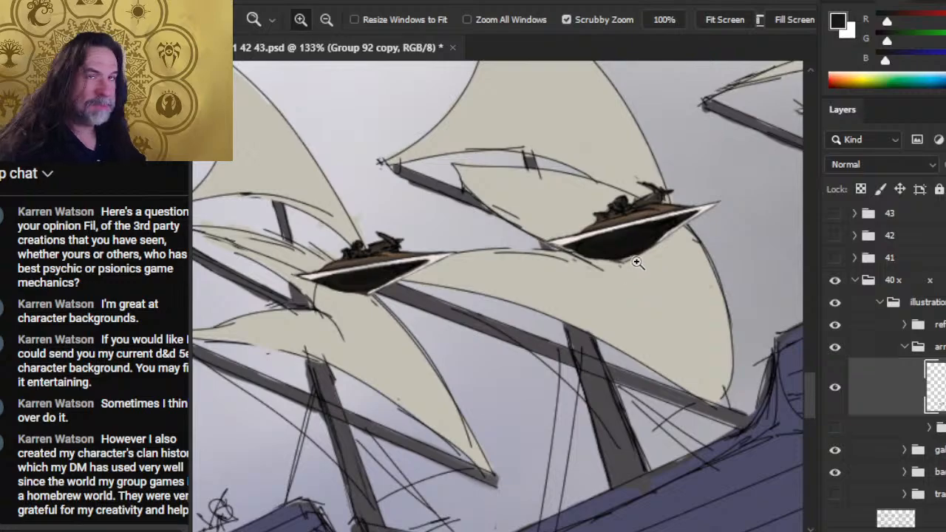
left_click_drag(625, 238, 650, 254)
key("b")
key("x")
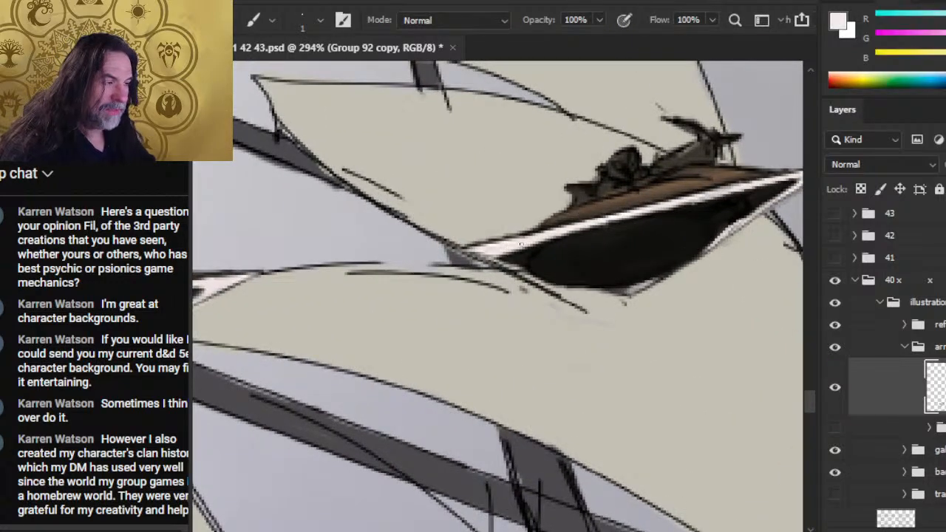
mouse_move(508, 256)
left_mouse_down()
mouse_move(510, 253)
mouse_move(609, 226)
left_mouse_up()
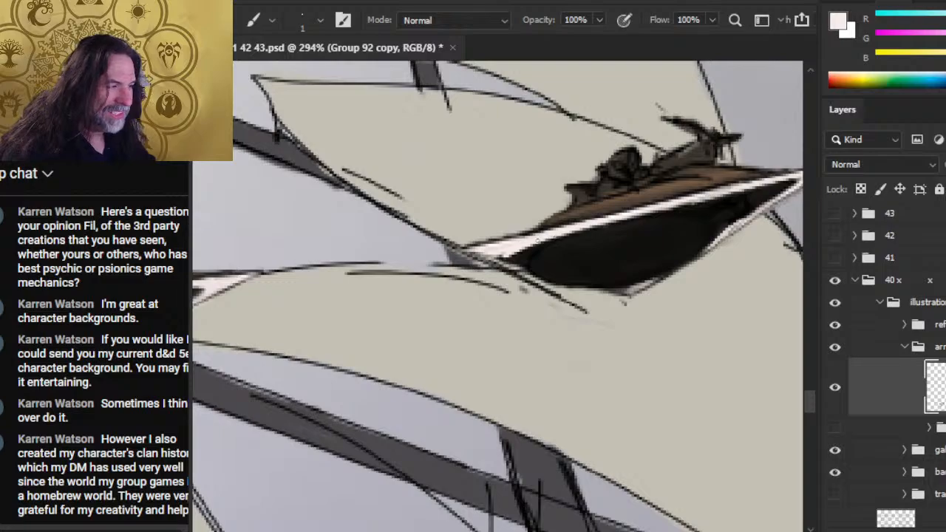
- Outline the rear point's lower edge in black and highlight the rim at the hull's lowest corner with off-white
left_click(486, 267, "alt")
left_click_drag(470, 252, 529, 272)
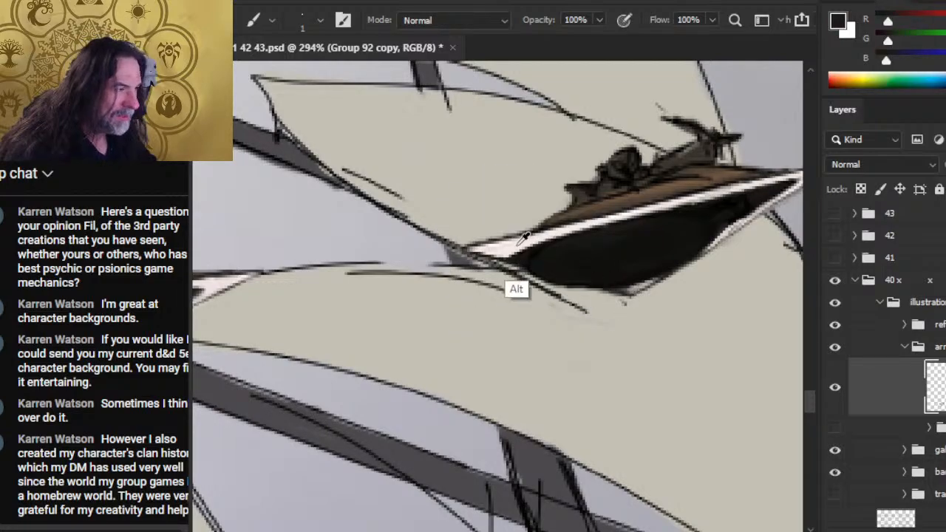
key("x")
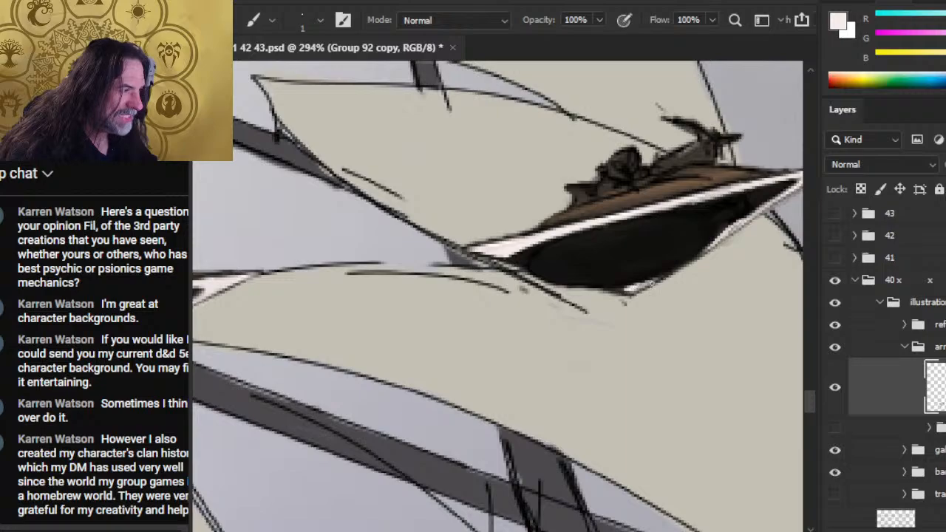
key("r")
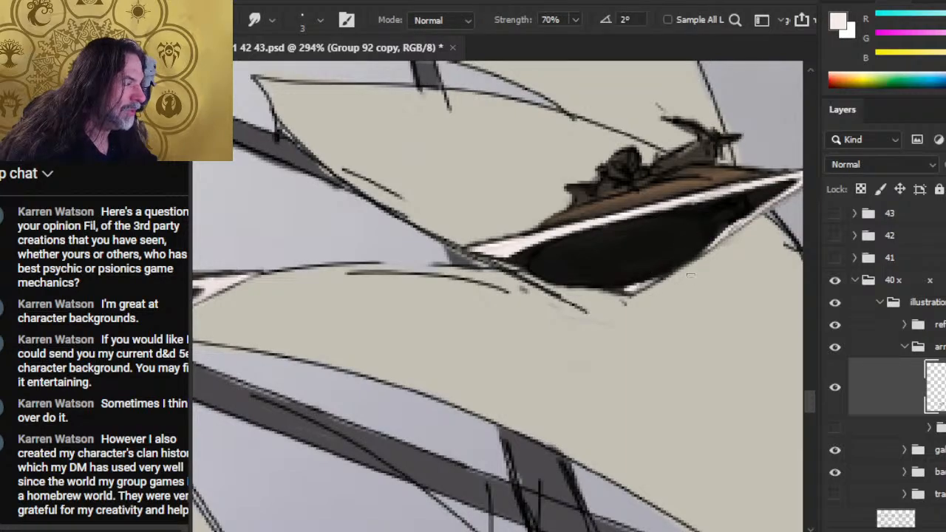
key("b")
key("x")
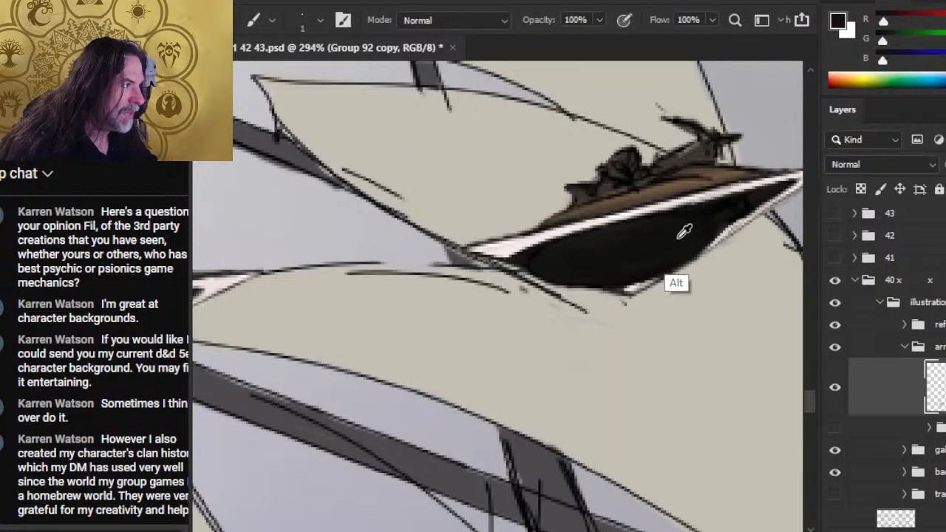
left_click_drag(738, 233, 701, 253)
key("ctrl+z")
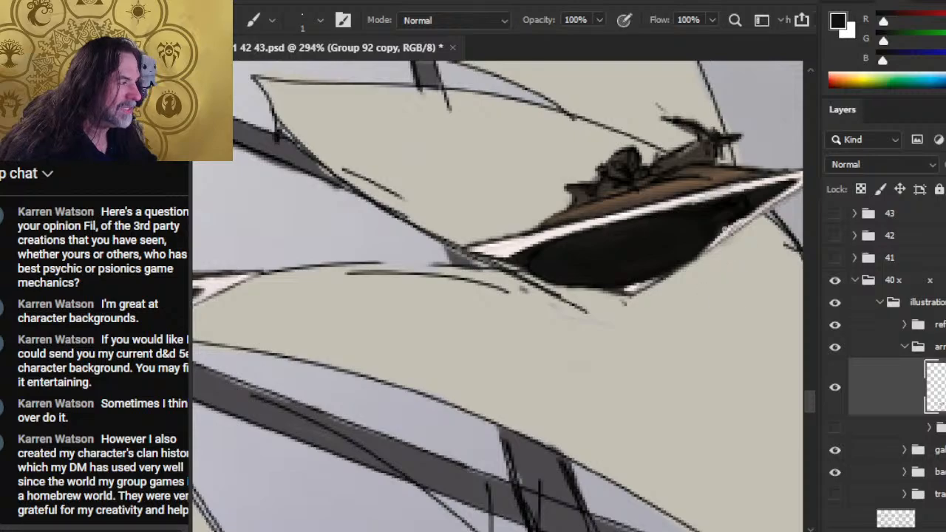
- Refine the lower rim between the front point and lowest corner, alternating 1 px black strokes with Smudge at 70%
key("r")
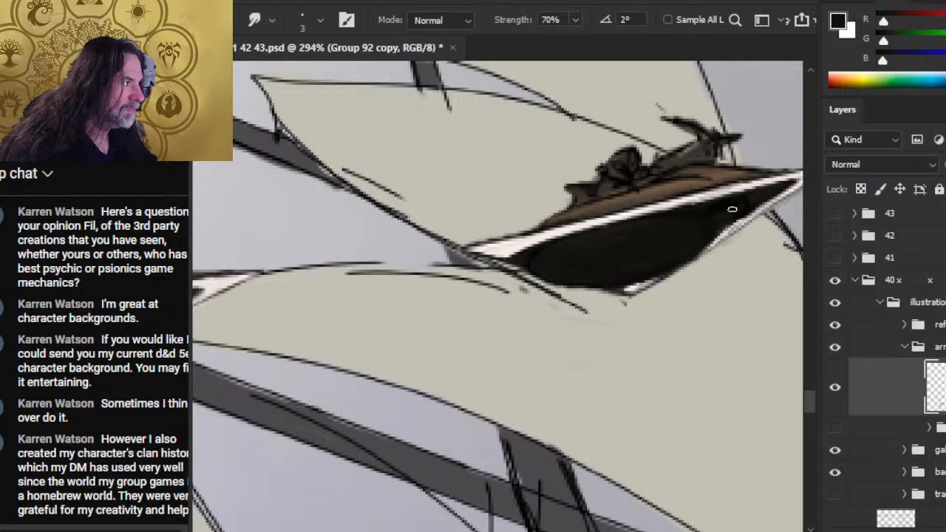
key("b")
key("r")
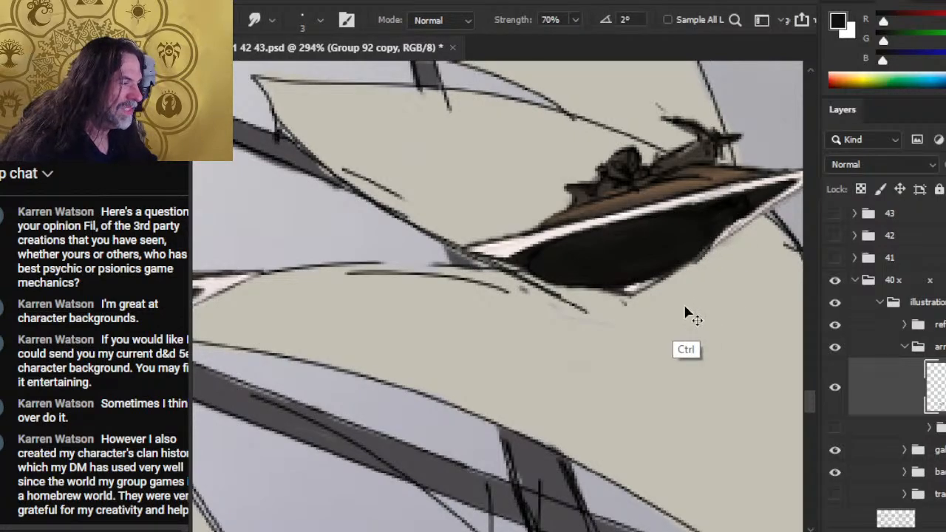
key("b")
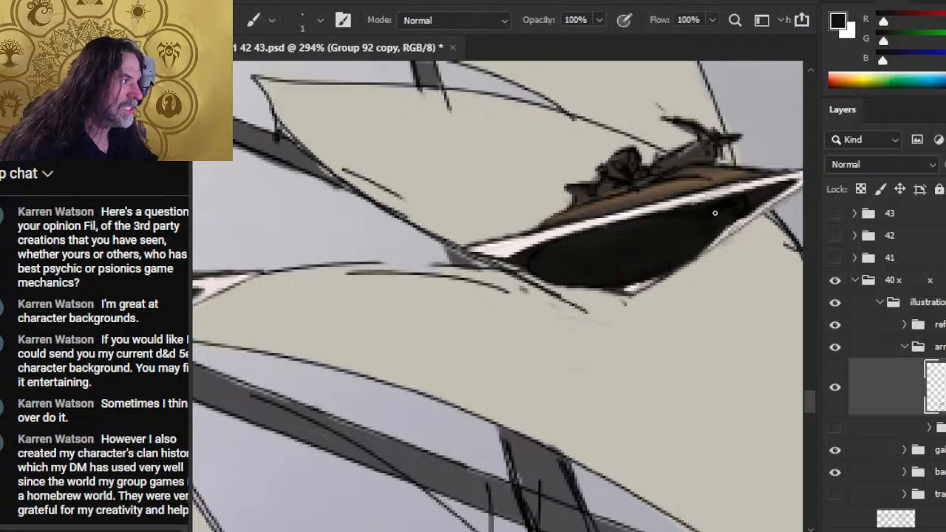
key("r")
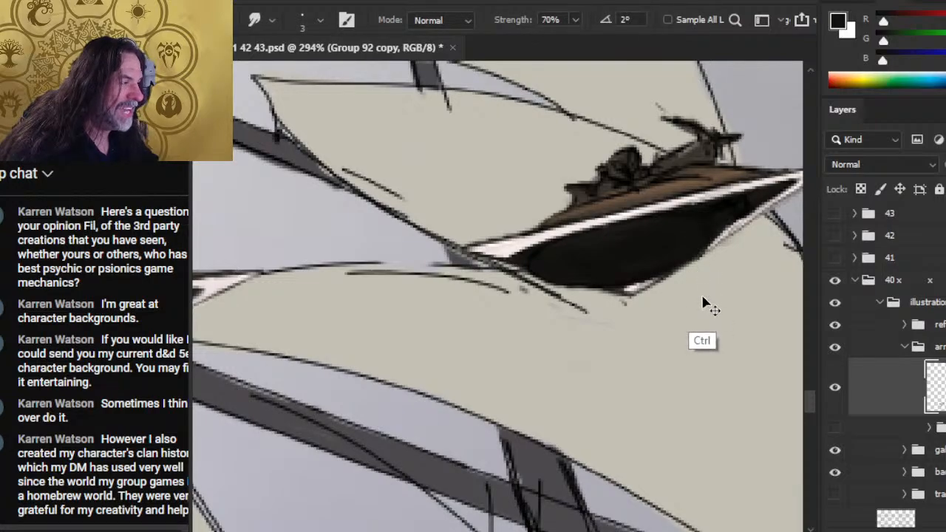
key("b")
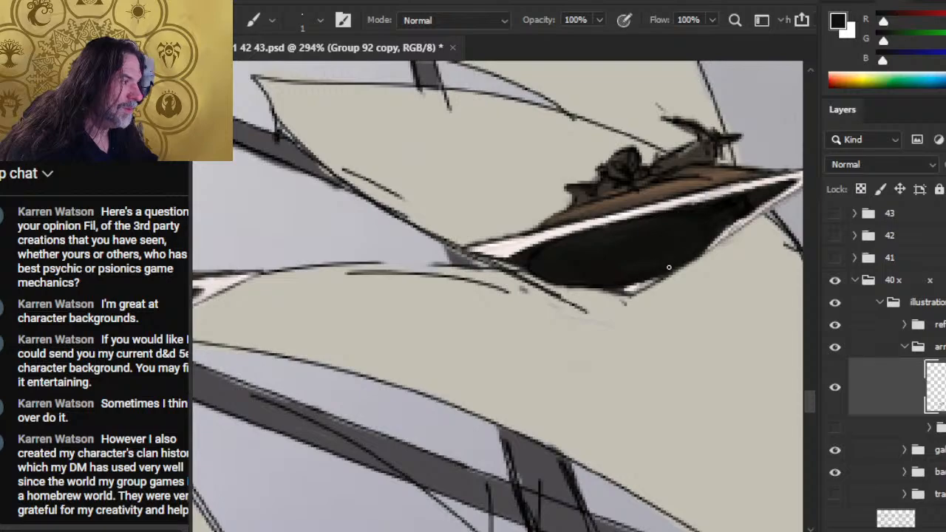
key("r")
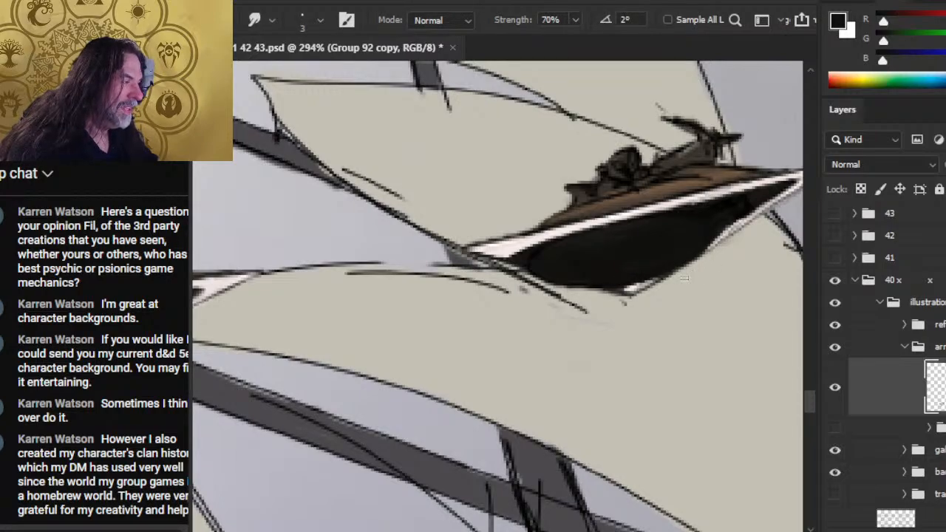
key("b")
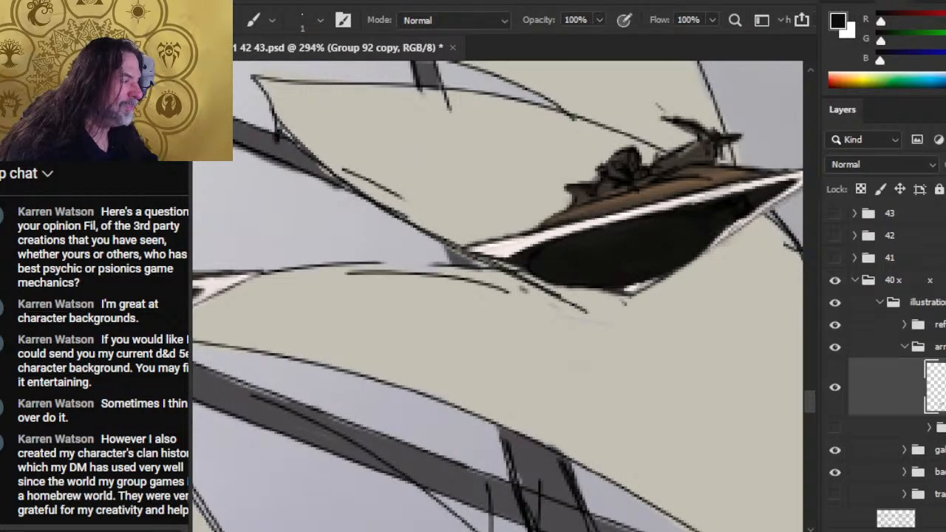
- Ink the front point's lower edge in straight black, trim it with the Eraser and smudge the hull's rear end along the white rim
left_click_drag(711, 274, 637, 312)
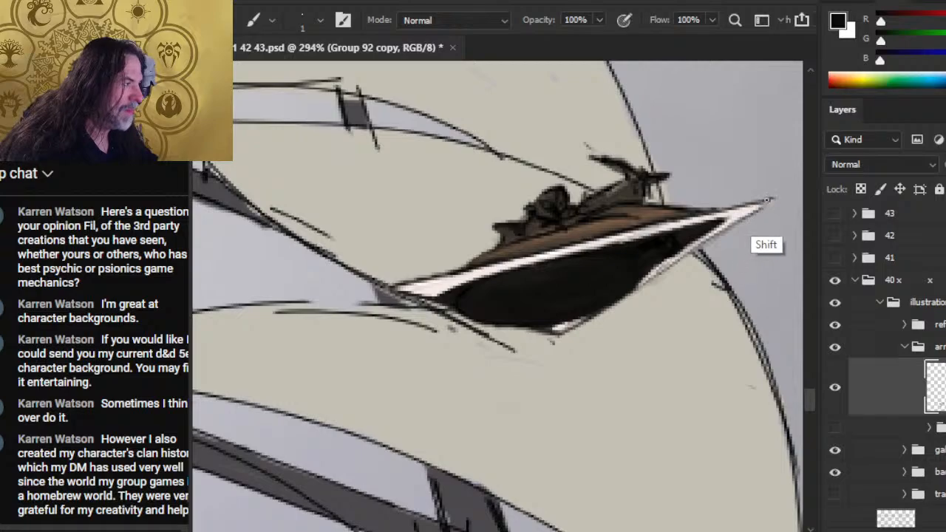
left_click(773, 200, "shift")
key("e")
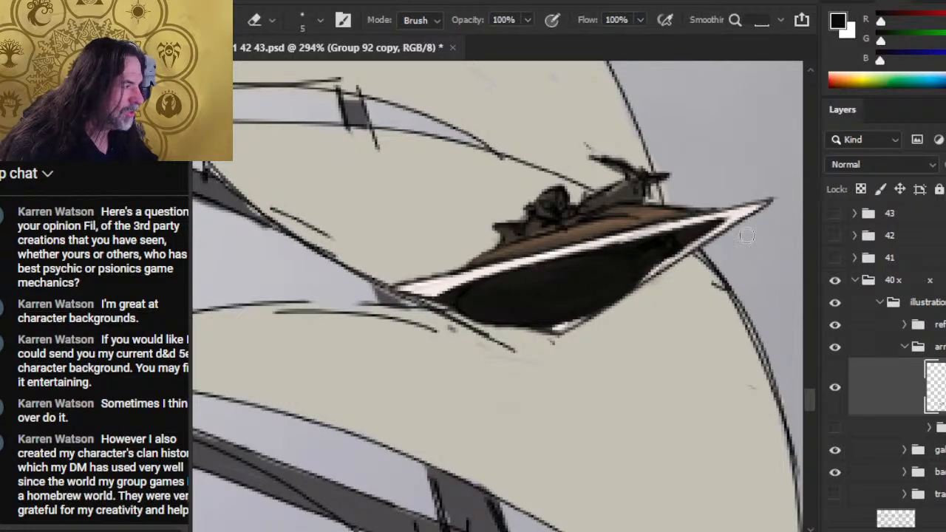
left_click_drag(774, 207, 754, 222)
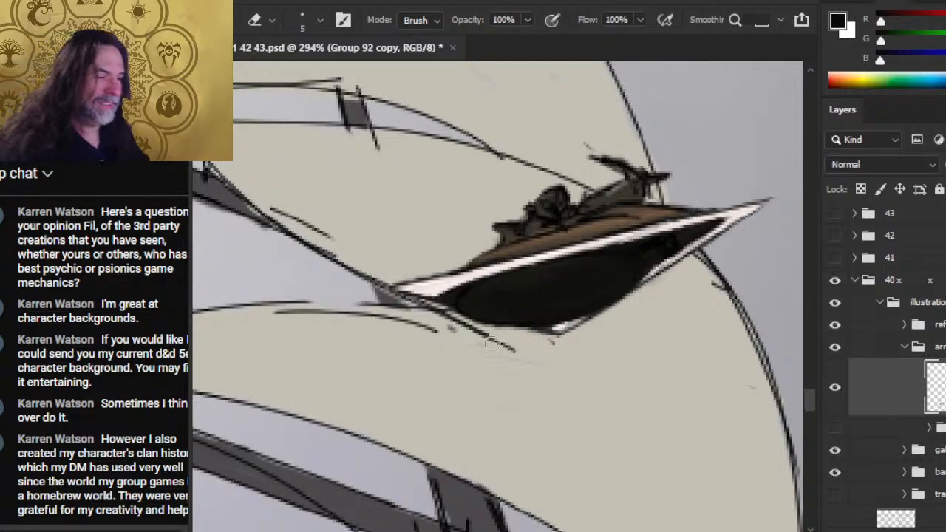
key("r")
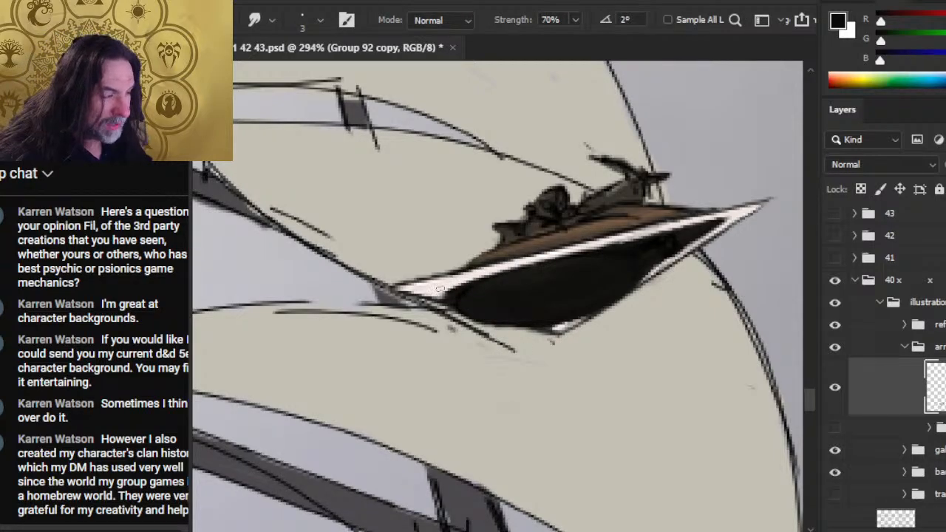
mouse_move(439, 290)
left_mouse_down()
mouse_move(489, 272)
mouse_move(448, 289)
mouse_move(451, 298)
mouse_move(467, 281)
mouse_move(441, 292)
mouse_move(496, 284)
mouse_move(473, 287)
mouse_move(517, 269)
left_mouse_up()
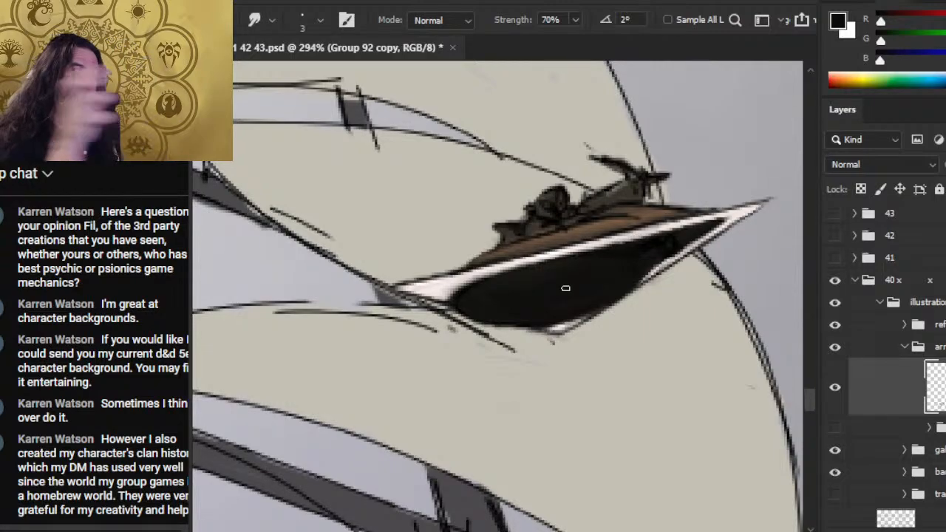
- Move to the small craft nearest the big ship's hull, sample off-white from its front point and paint its rear white point
key("ctrl+space")
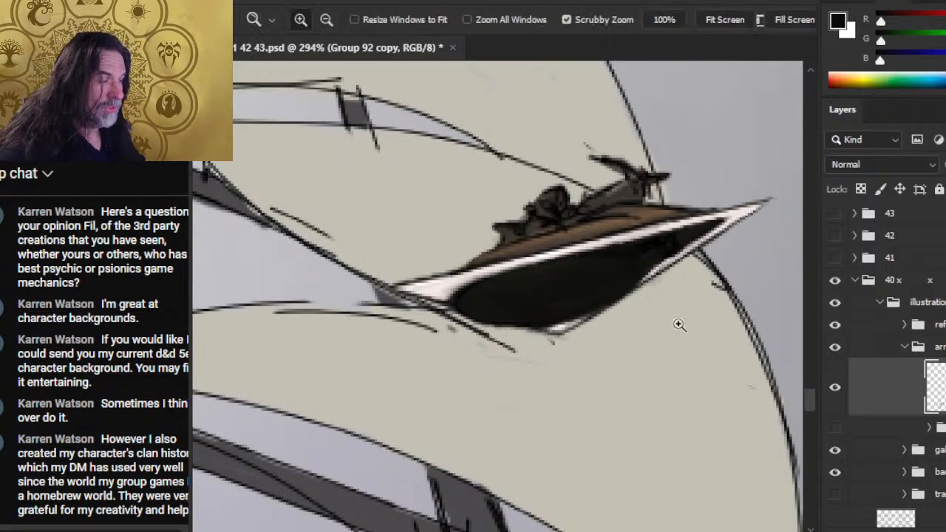
left_click_drag(676, 323, 589, 331)
mouse_move(671, 424)
left_mouse_down()
mouse_move(485, 389)
mouse_move(436, 413)
left_mouse_up()
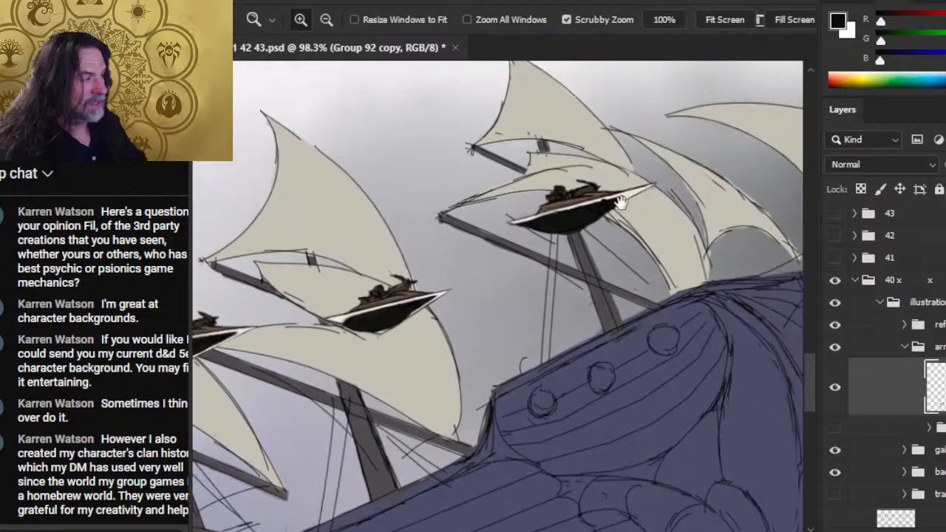
left_click_drag(628, 203, 709, 198)
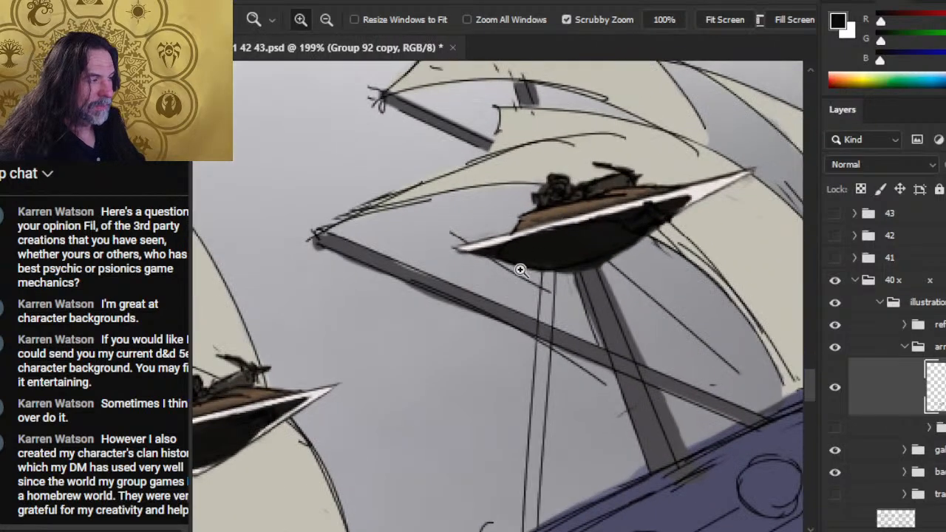
left_click(706, 190, "alt")
left_click_drag(522, 237, 461, 251)
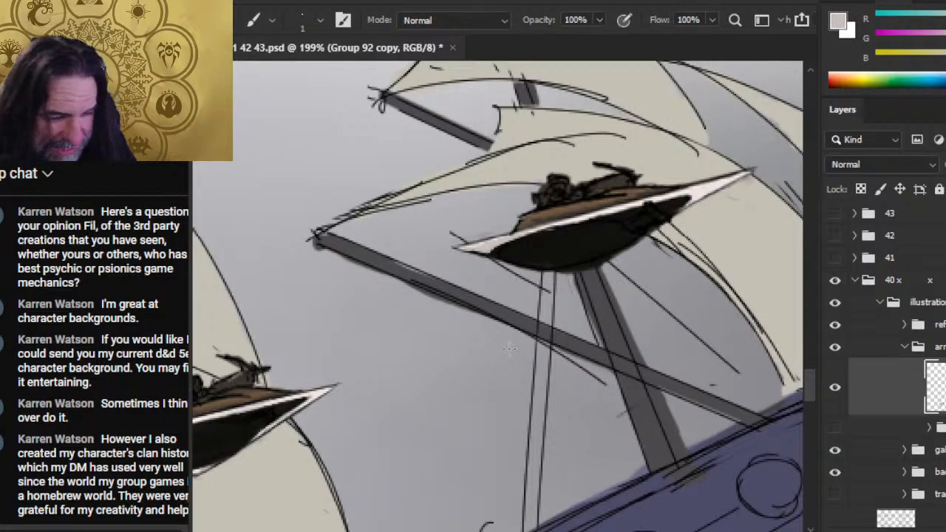
left_click(483, 248, "alt")
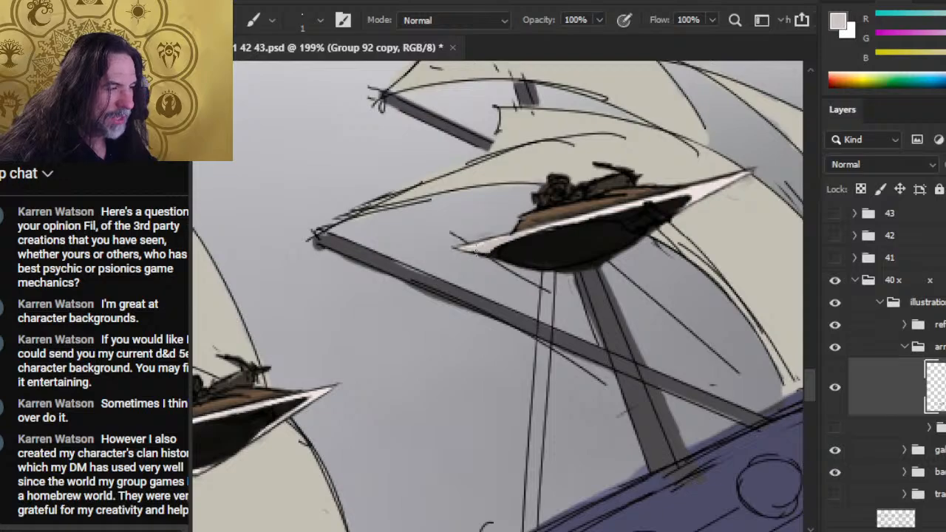
- Ink a straight 1 px black line along the white rim's edge, from the rear tip to the base of the front point
key("r")
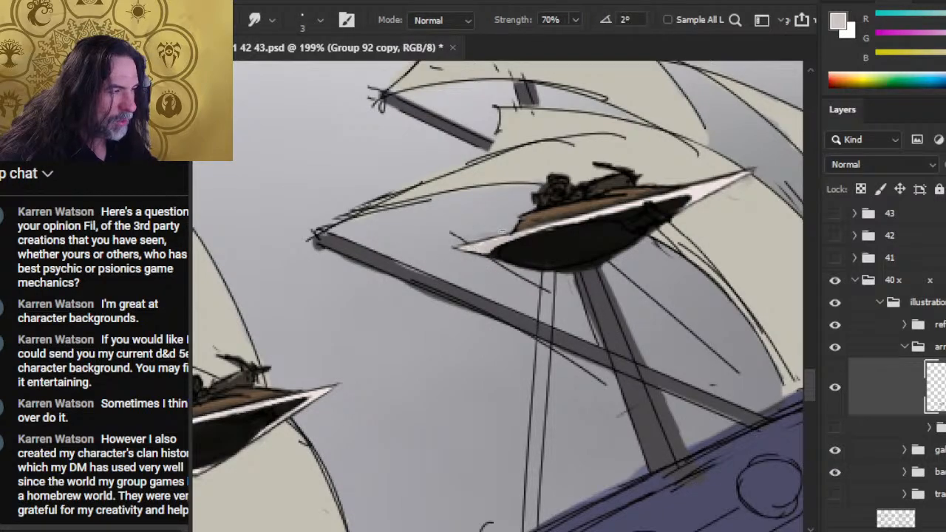
key("e")
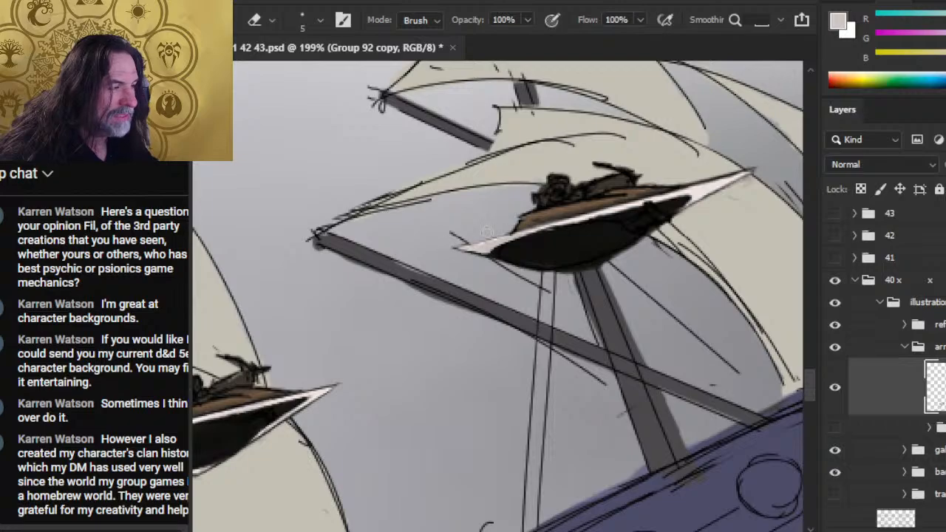
key("b")
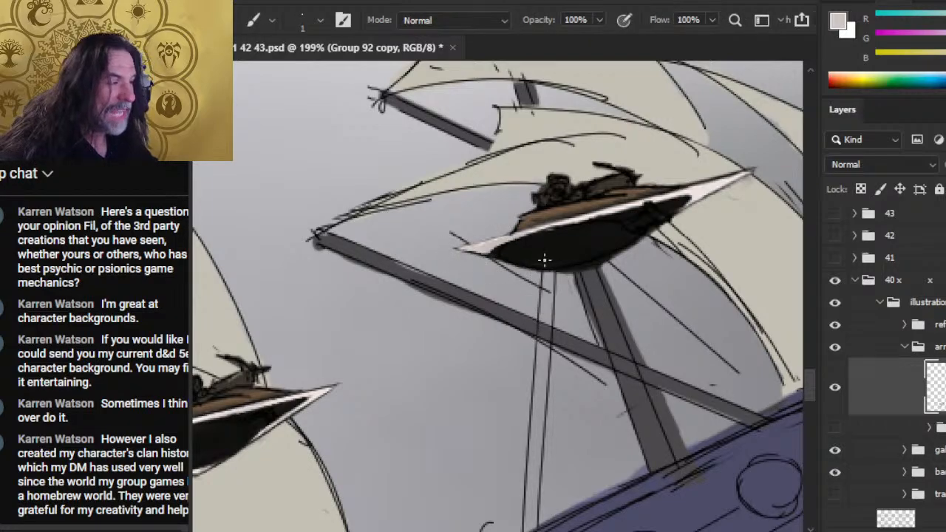
key("d")
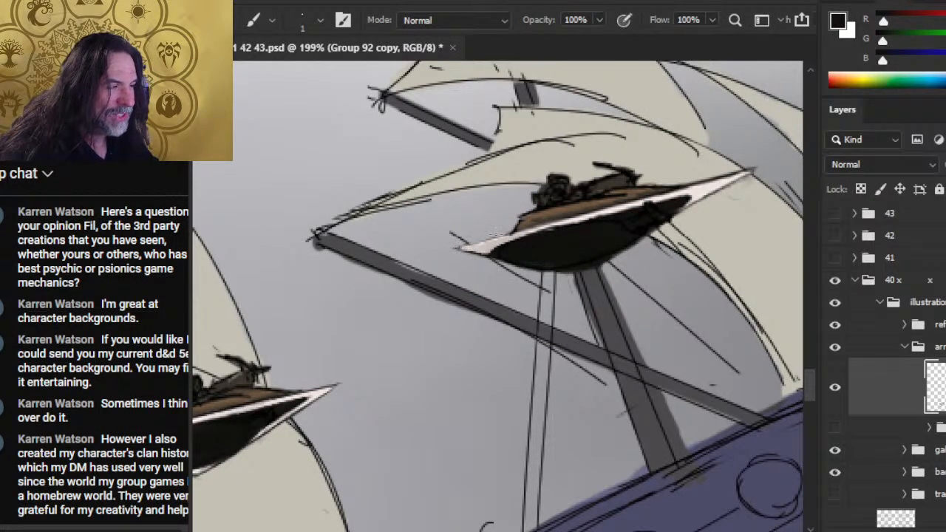
left_click(458, 252)
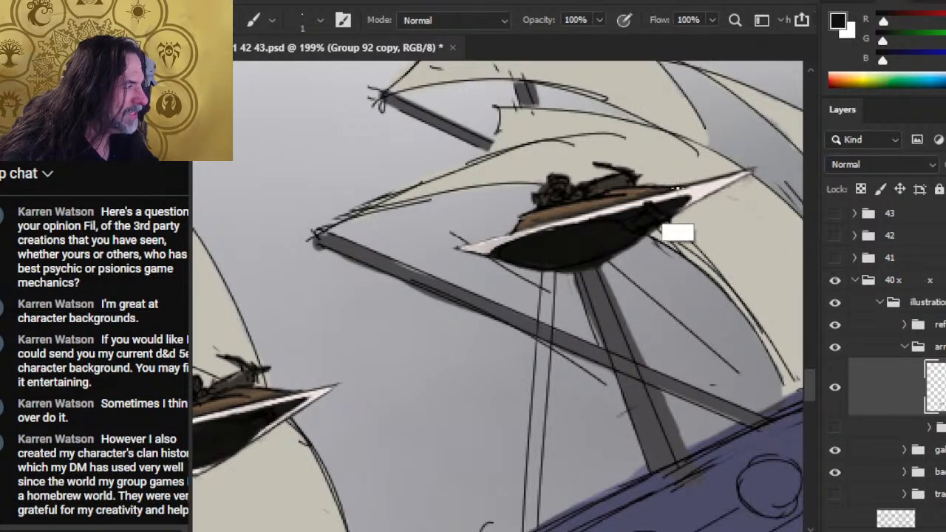
left_click(680, 192, "shift")
- Smudge along the white rim at 70% strength with a 3 px tip, from the rear point to the front point
key("r")
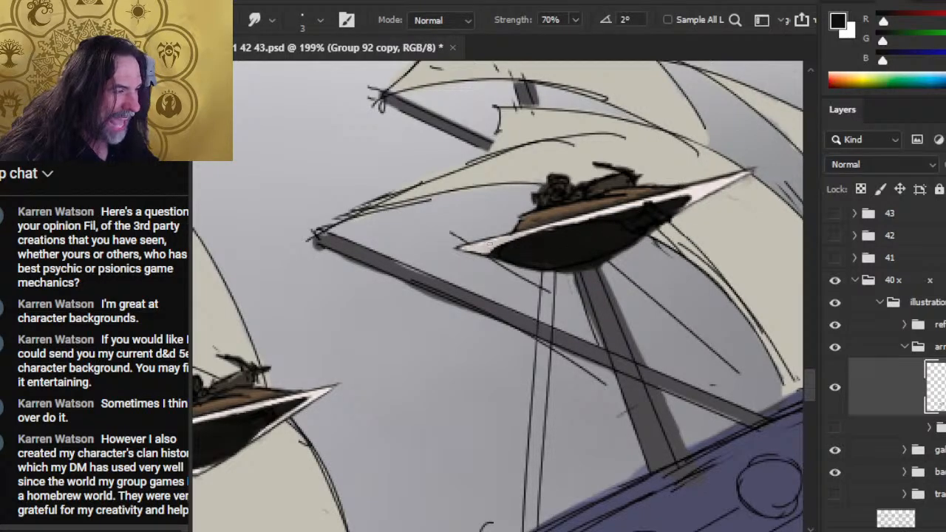
left_click_drag(492, 247, 510, 240)
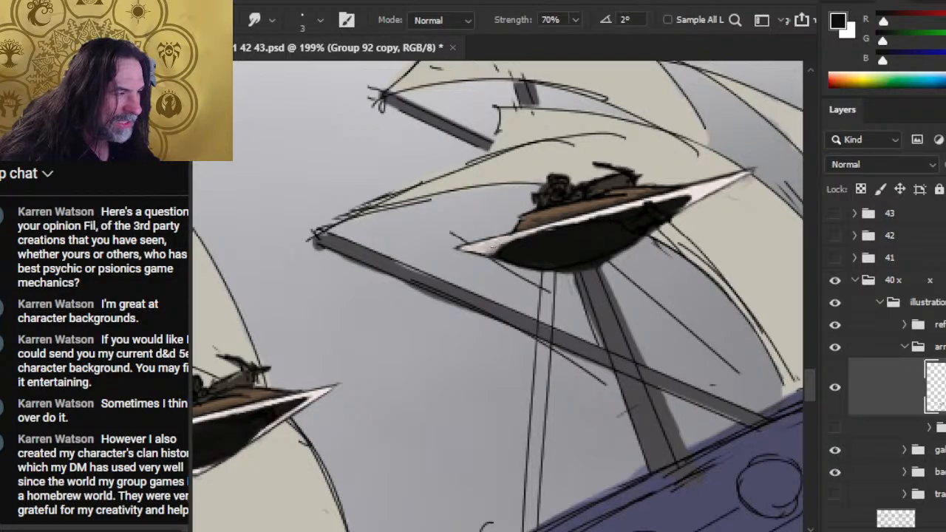
mouse_move(489, 249)
left_mouse_down()
mouse_move(516, 259)
mouse_move(504, 251)
mouse_move(510, 241)
mouse_move(484, 252)
mouse_move(692, 196)
left_mouse_up()
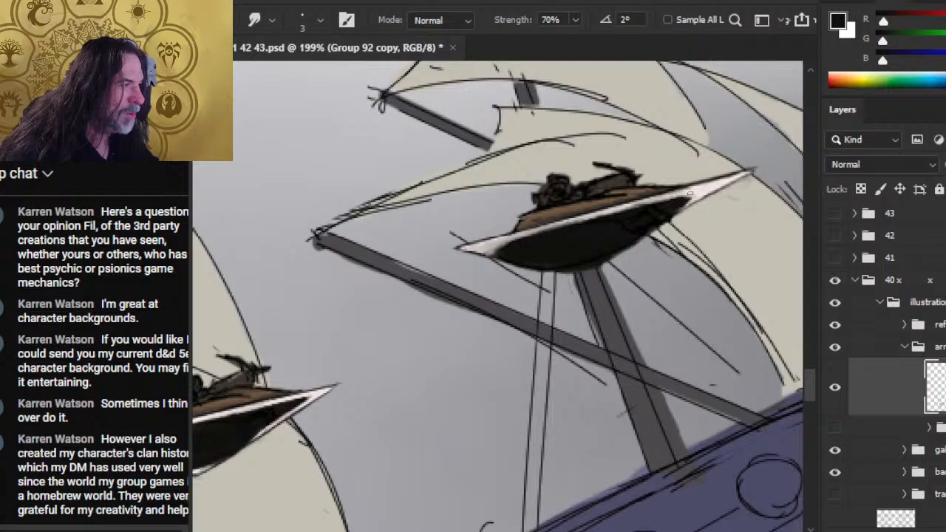
- Sample off-white from the front point and repaint the rim toward the rear with a 2 px brush, undoing stray strokes
key("b")
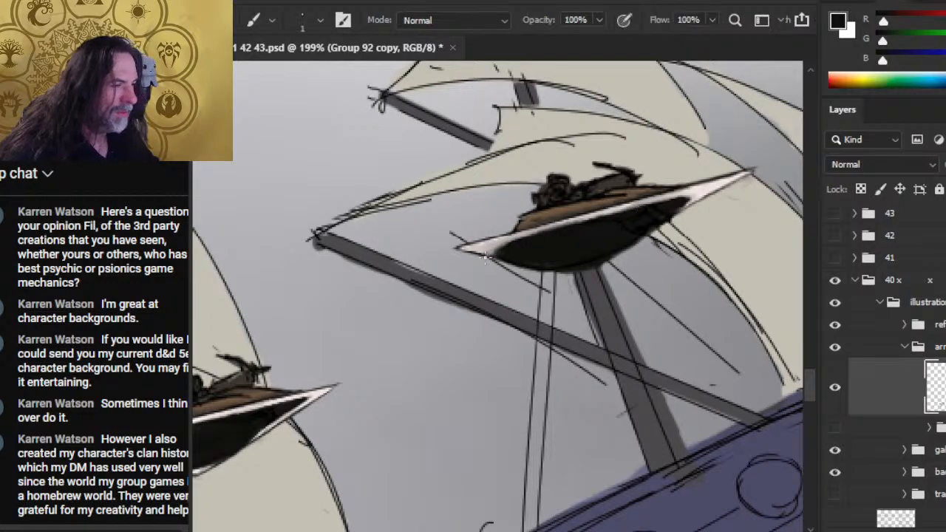
left_click(704, 191, "alt")
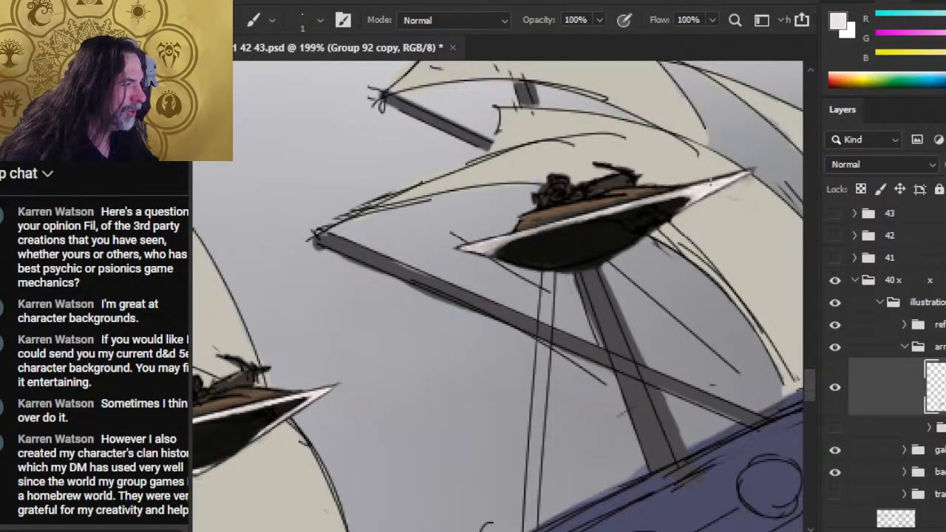
key("bracketright")
mouse_move(693, 193)
left_mouse_down()
mouse_move(605, 214)
mouse_move(554, 210)
mouse_move(536, 233)
left_mouse_up()
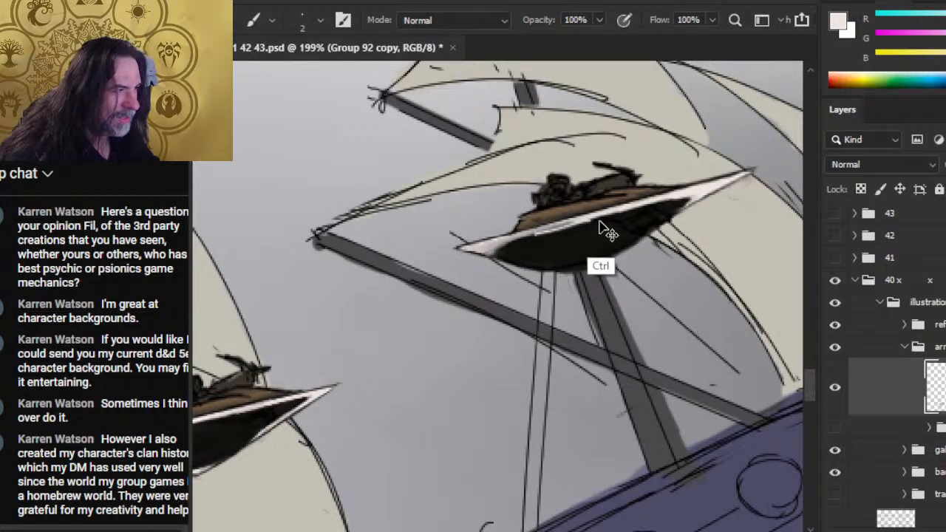
key("ctrl+z")
mouse_move(592, 218)
left_mouse_down()
mouse_move(493, 252)
mouse_move(549, 247)
mouse_move(536, 230)
mouse_move(497, 244)
left_mouse_up()
key("ctrl+z")
- Trim the front point's tip with the 5 px Eraser and smudge the dark hull's front end into the white
key("r")
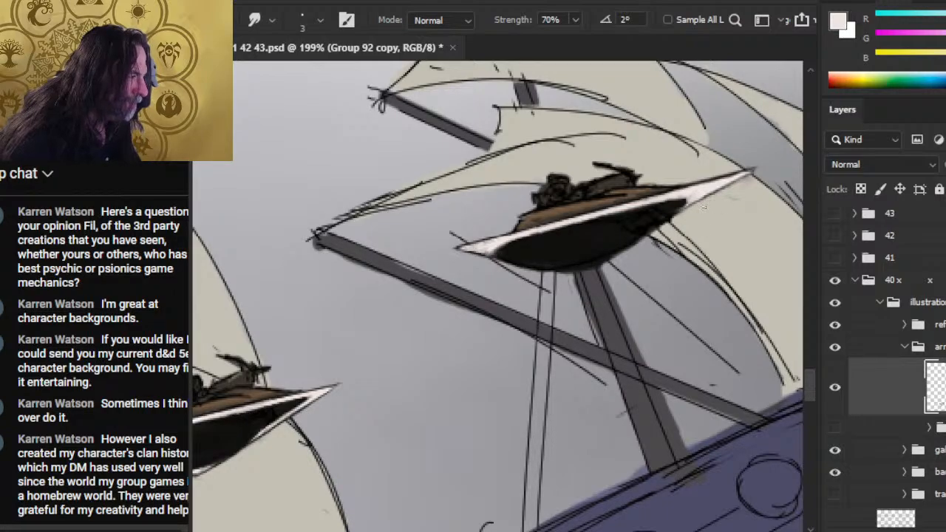
key("e")
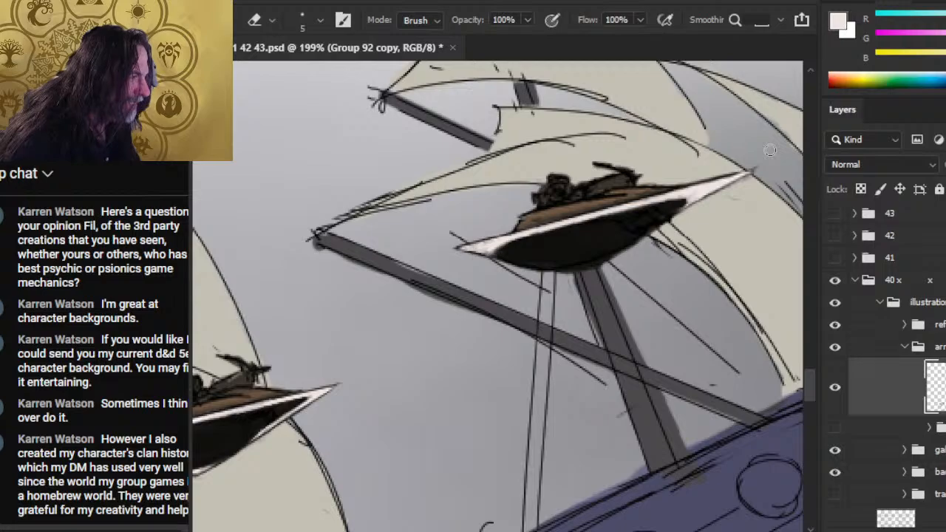
key("r")
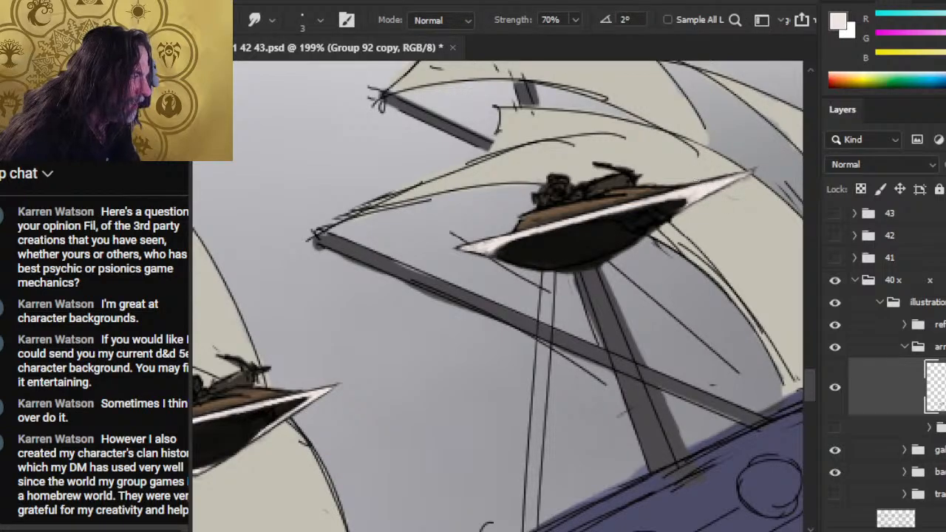
key("e")
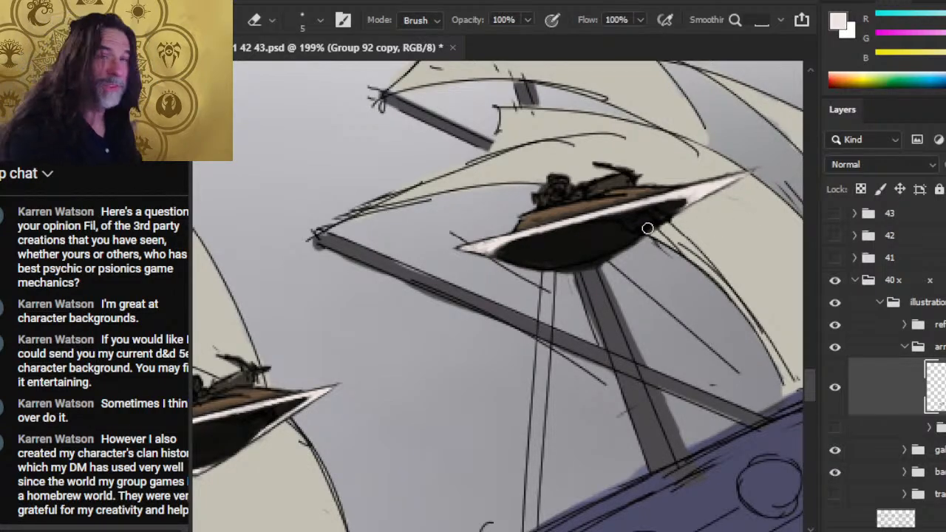
key("r")
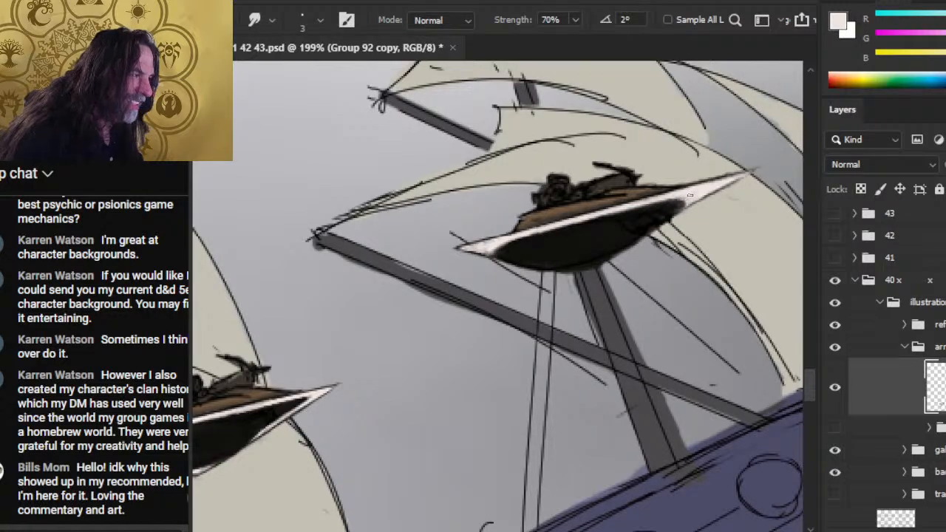
- Outline the front point's upper edge in black with a 2 px brush, undoing stray strokes
key("b")
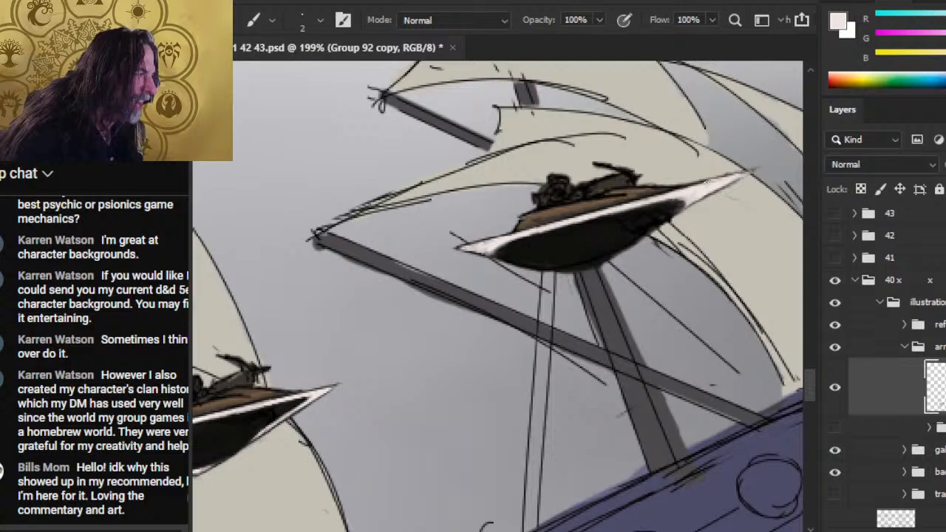
key("x")
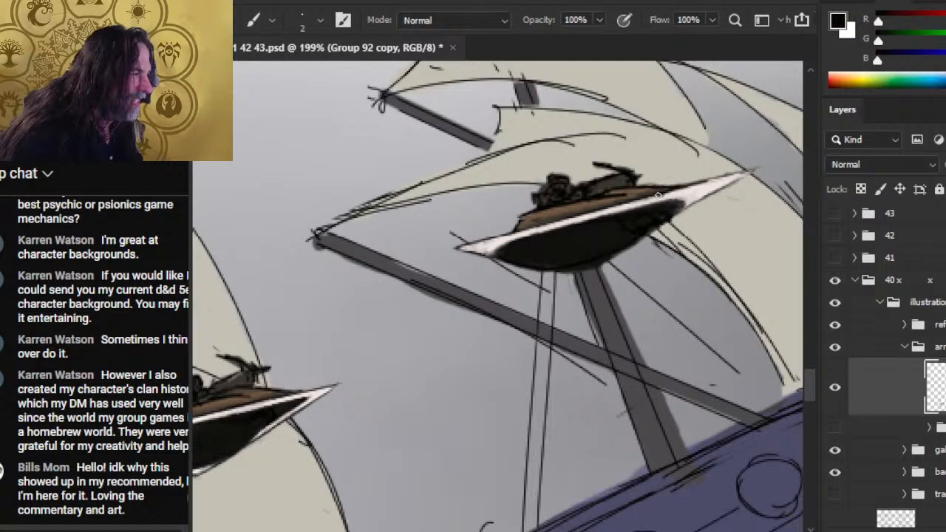
mouse_move(685, 189)
left_mouse_down()
mouse_move(756, 172)
mouse_move(687, 188)
mouse_move(712, 184)
left_mouse_up()
key("e")
key("ctrl+z")
key("ctrl+z")
key("b")
- Sharpen the black-outlined front tip, alternating Smudge at 70% with the 5 px Eraser
key("r")
key("e")
key("r")
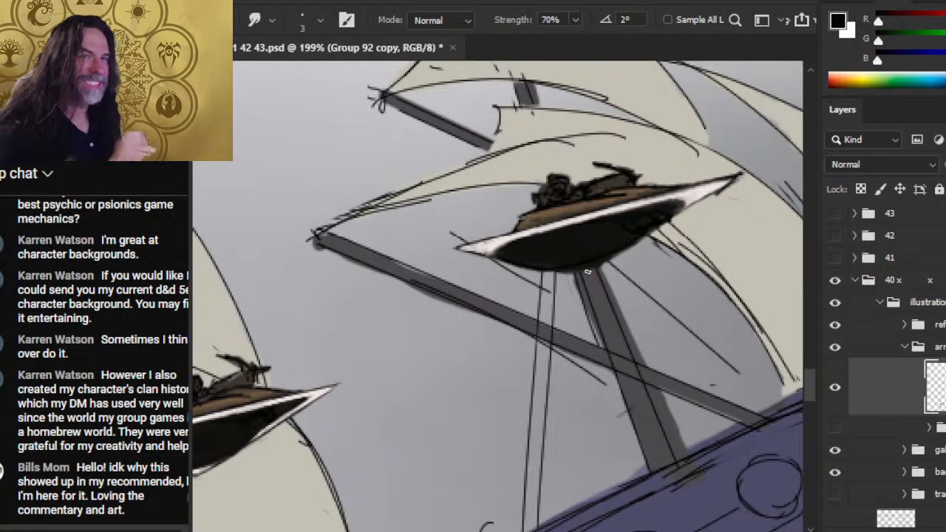
key("e")
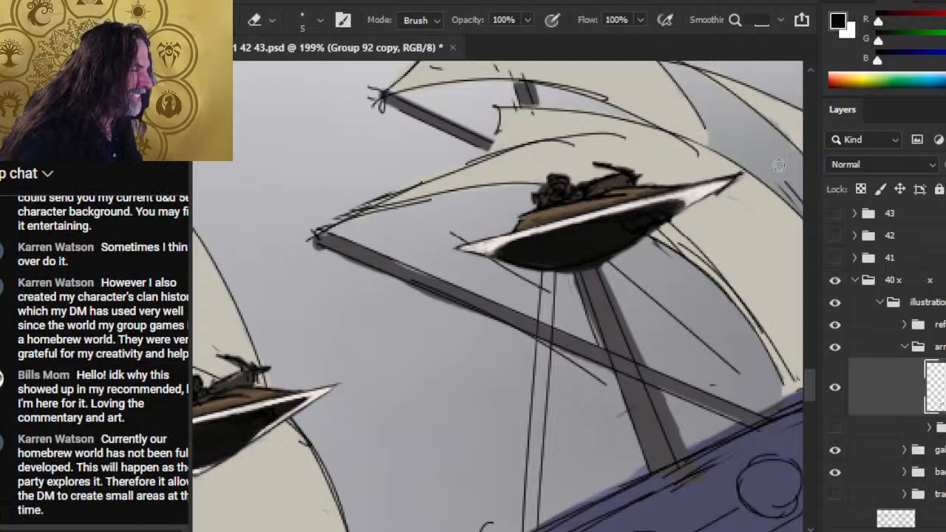
key("r")
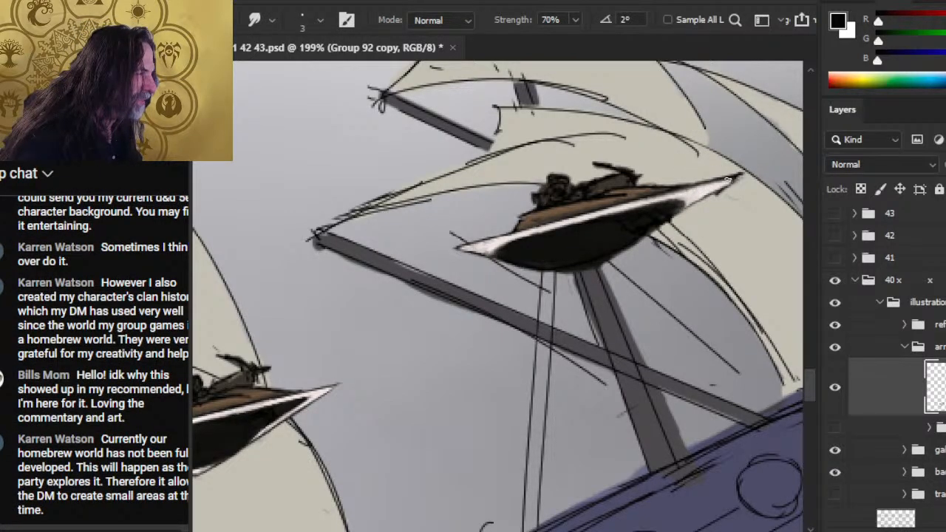
key("e")
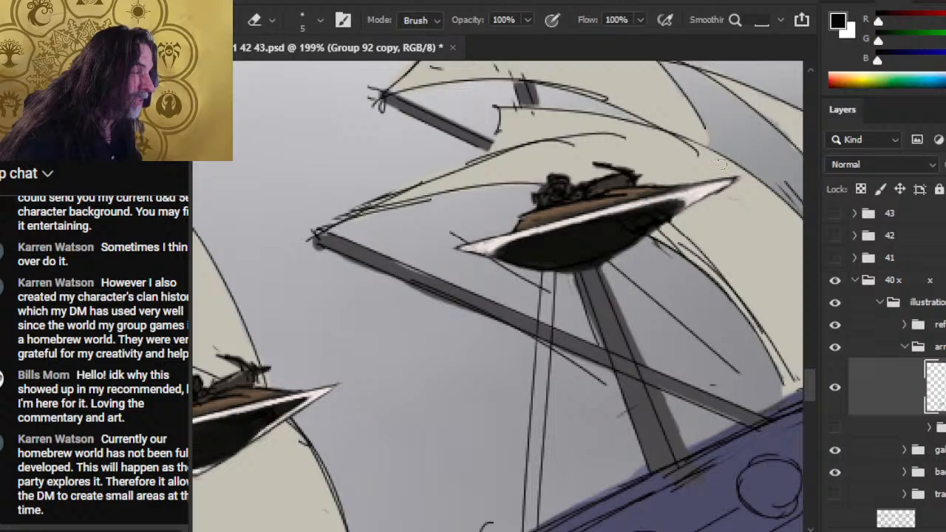
- Touch up the front figure on the deck with dark grey and black sampled from the hull, and trim its outline with the Eraser
key("b")
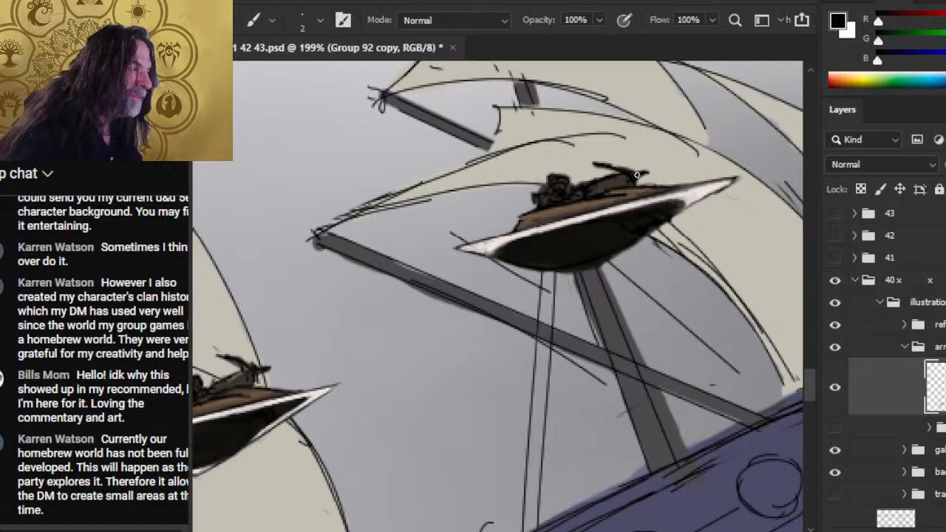
left_click(618, 221, "alt")
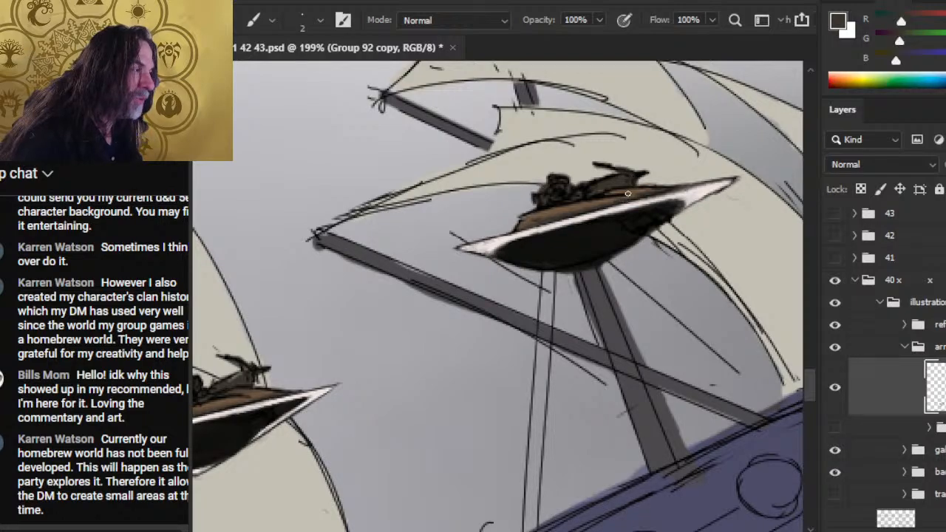
left_click(617, 229, "alt")
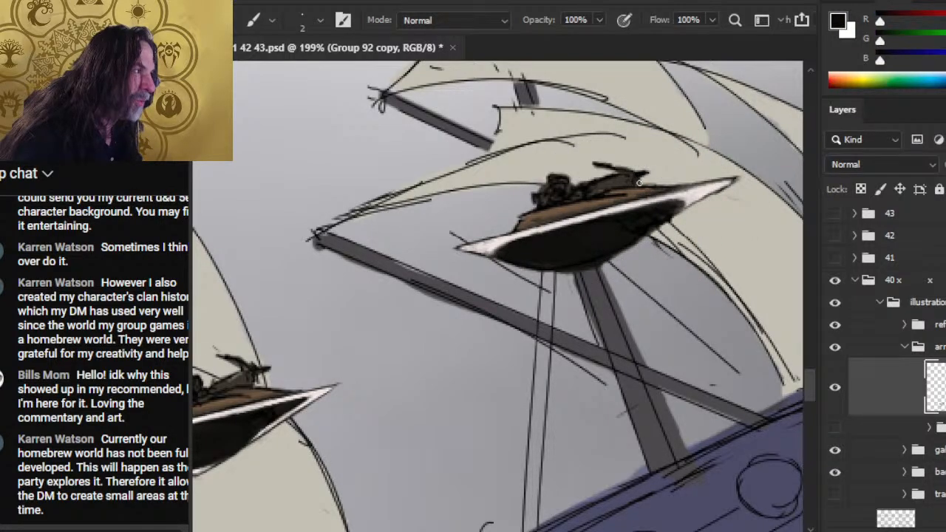
key("e")
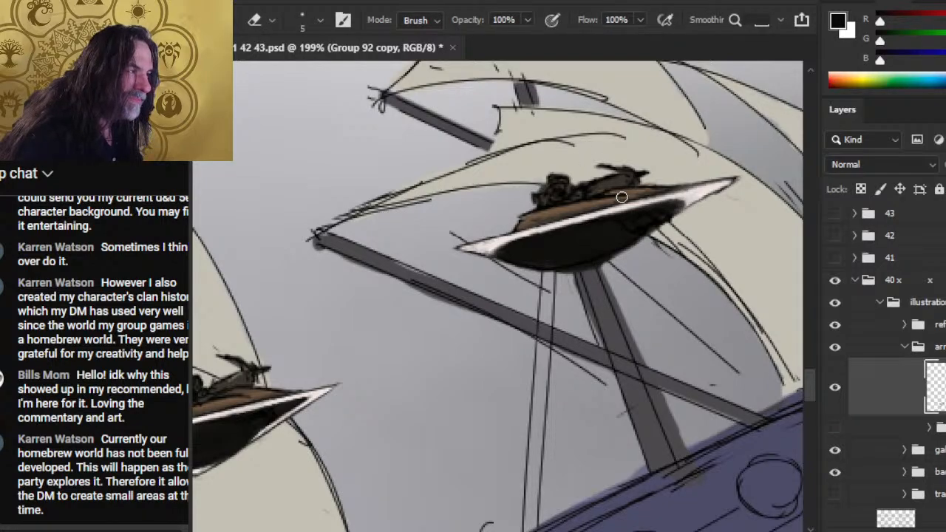
key("b")
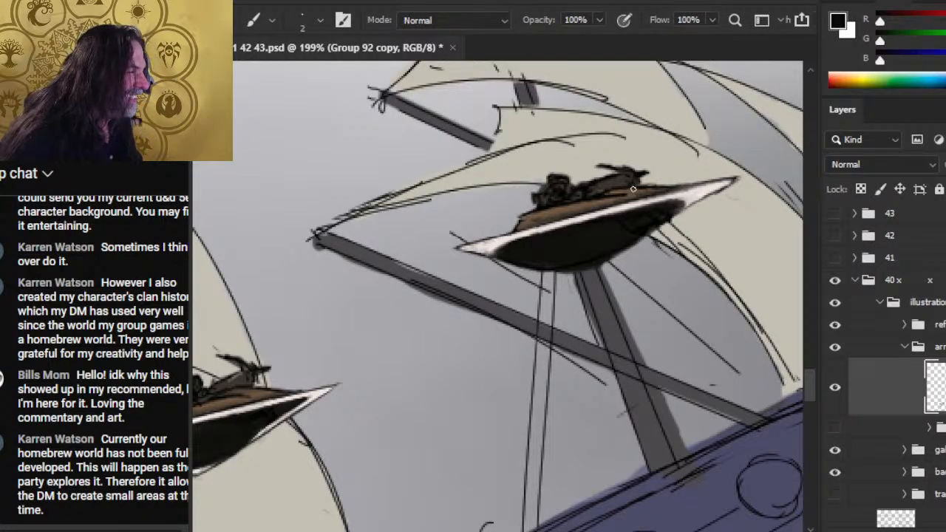
- Clean the area under the front point with the Eraser and soften the hull edge with Smudge
key("e")
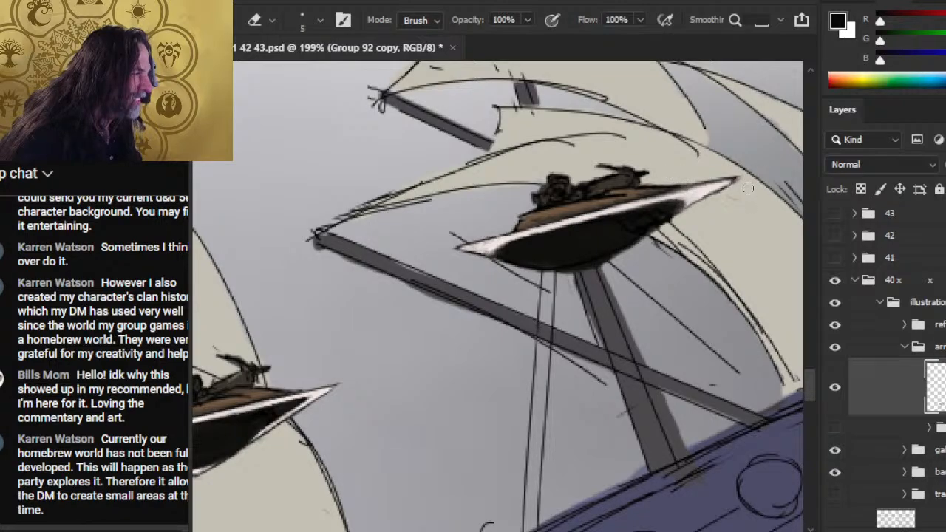
key("r")
key("e")
key("r")
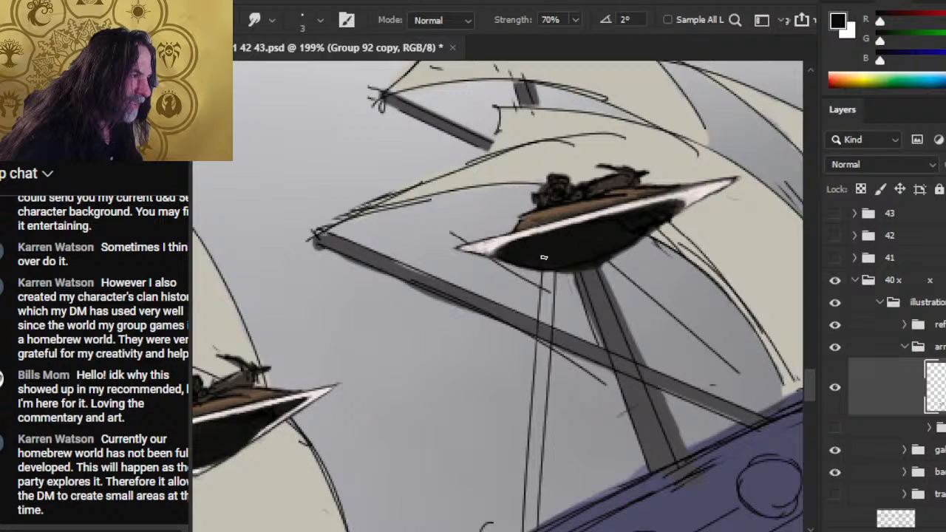
- Sample off-white from the rear point and paint a 2 px lower rim from the hull's lowest corner to the front, softening it with Smudge
key("b")
left_click(491, 292, "alt")
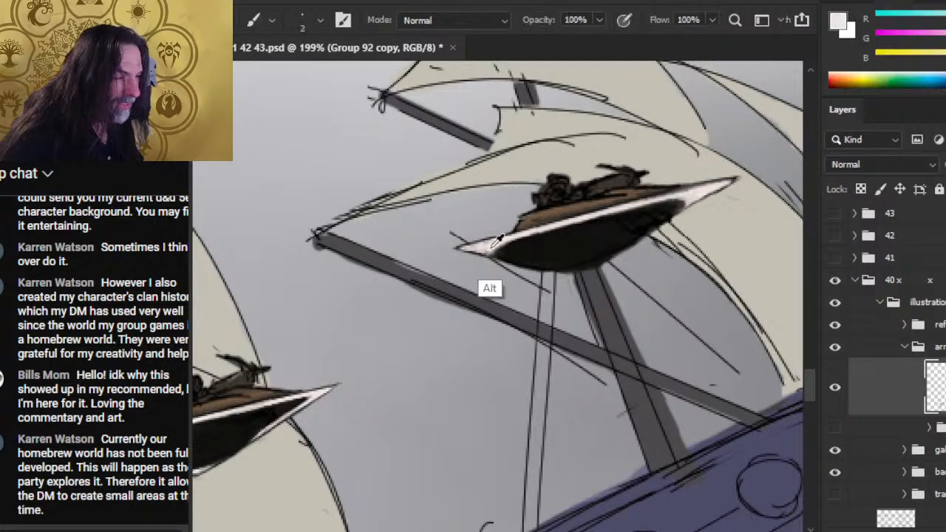
left_click_drag(586, 271, 663, 223)
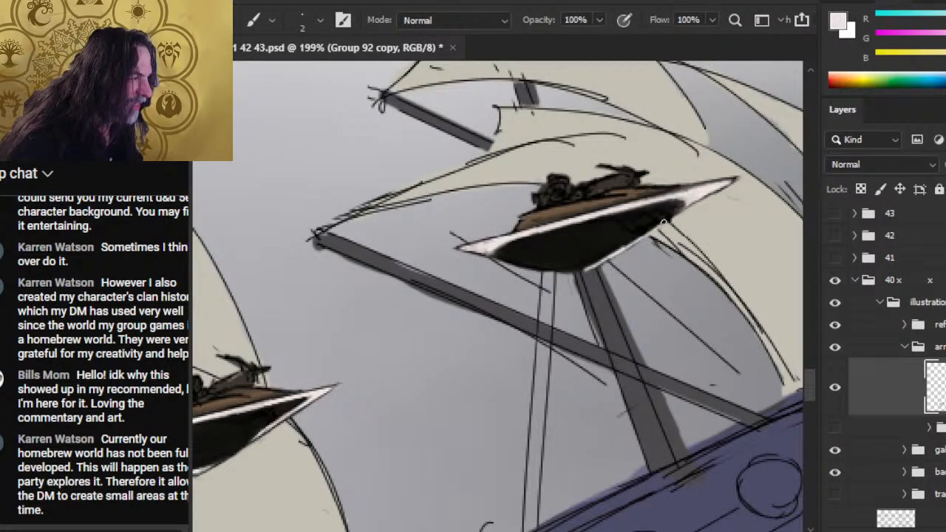
key("r")
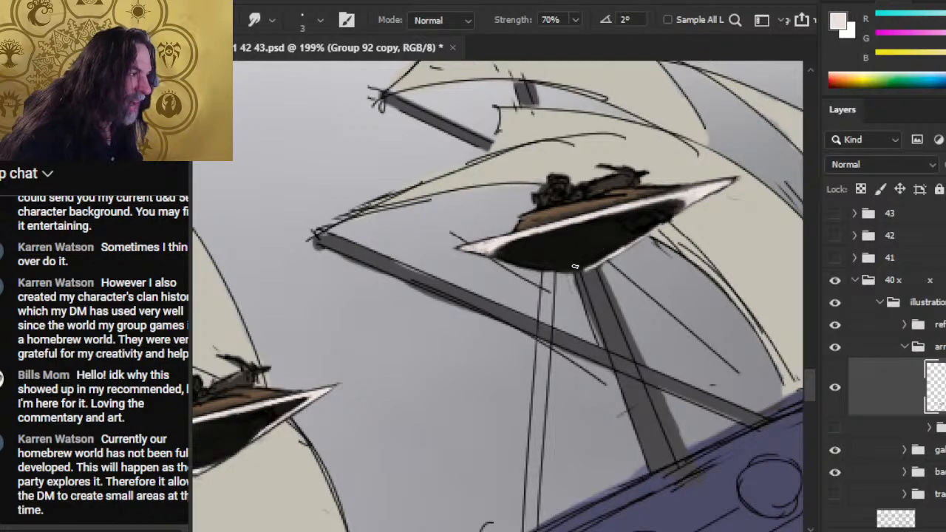
- Restore the default black and touch up the hull's lower edge with the 2 px Brush, softening it with Smudge at 70%
key("b")
key("d")
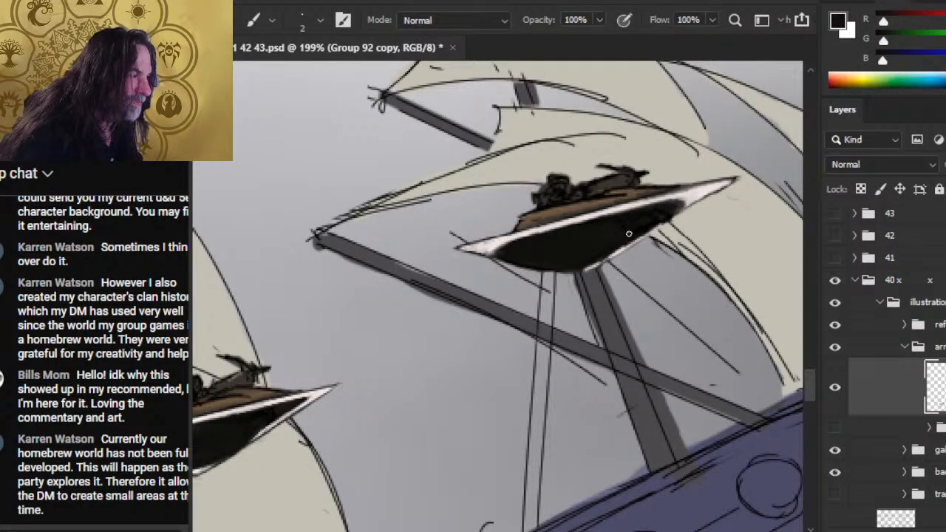
key("r")
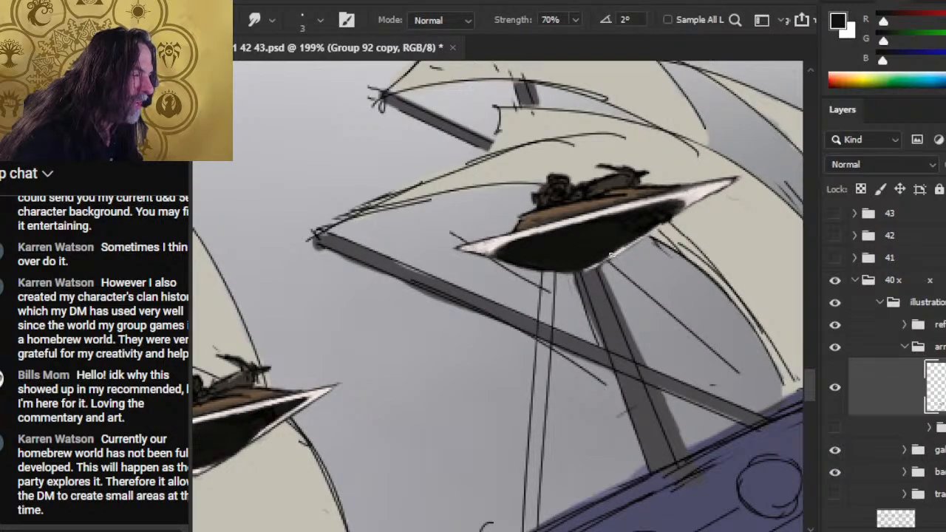
key("b")
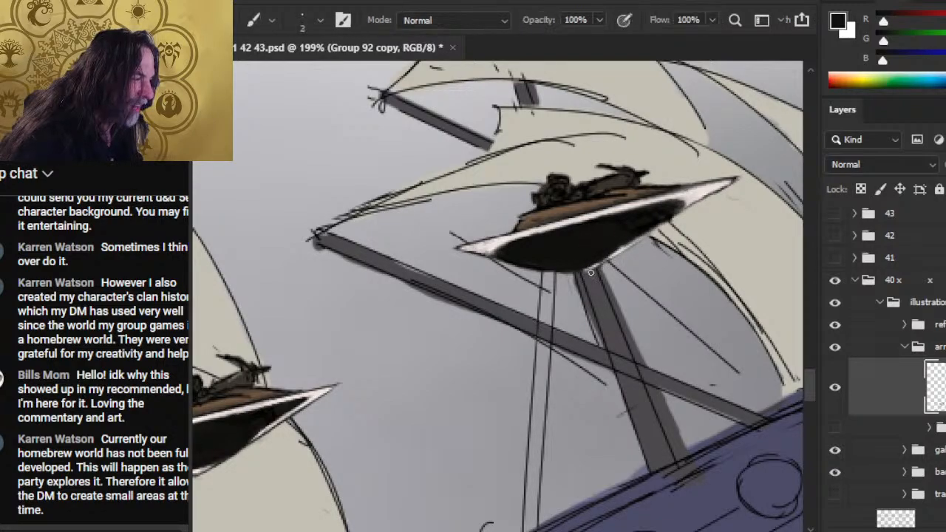
key("shift")
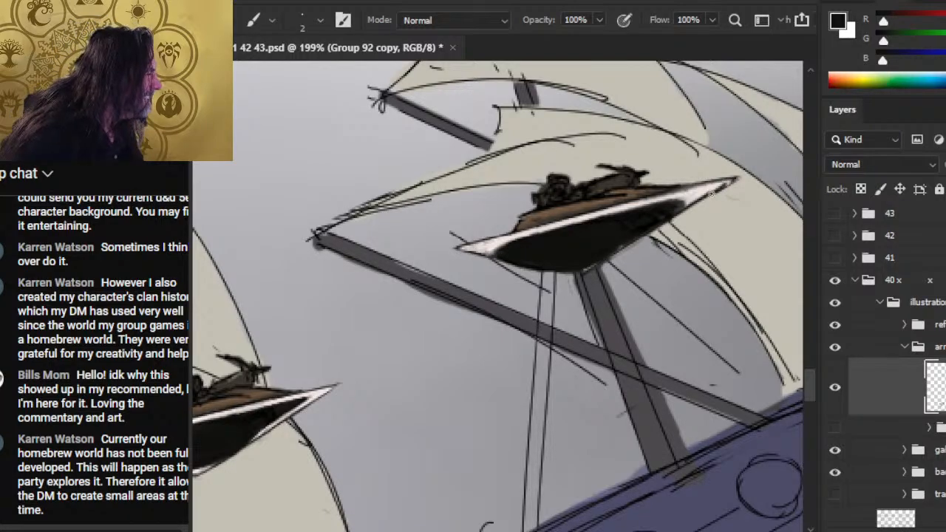
- Trim the front tip with the 5 px Eraser and retouch the rear point's outline with black and Smudge
key("e")
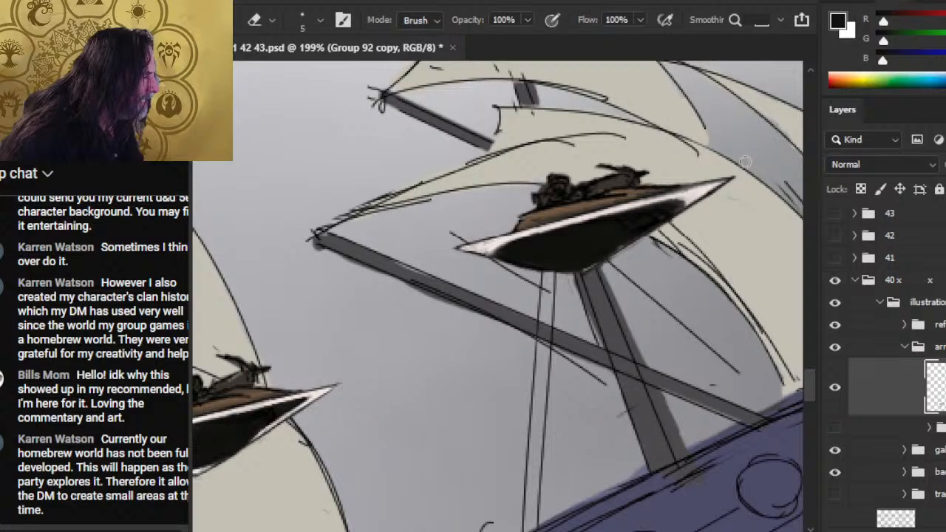
key("b")
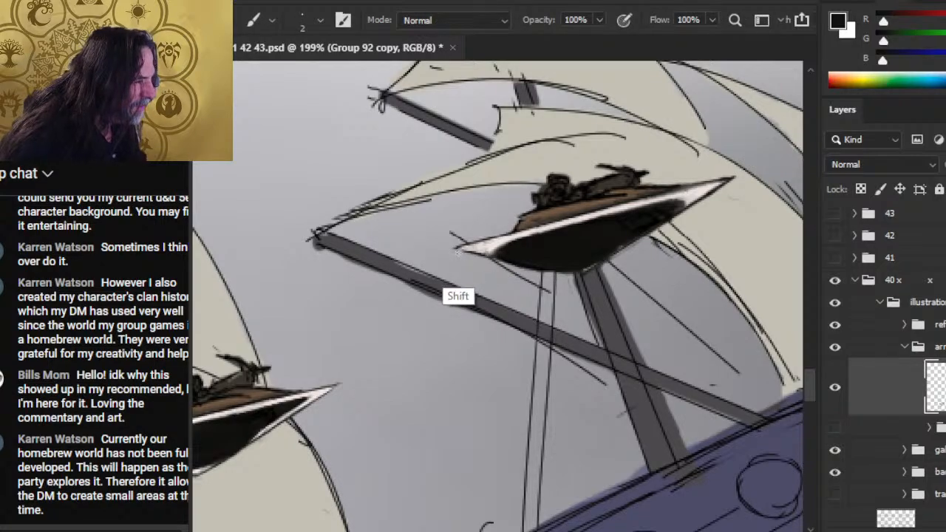
left_click(457, 251, "shift")
key("r")
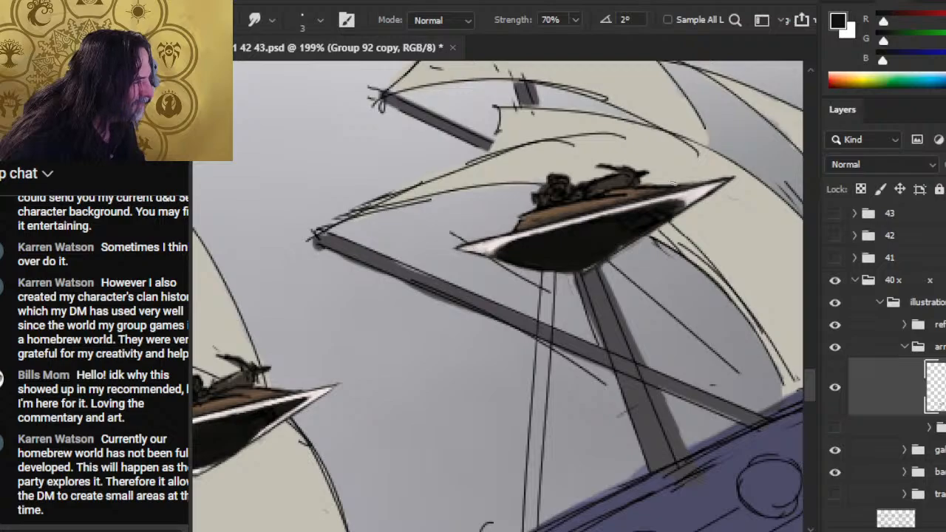
key("e")
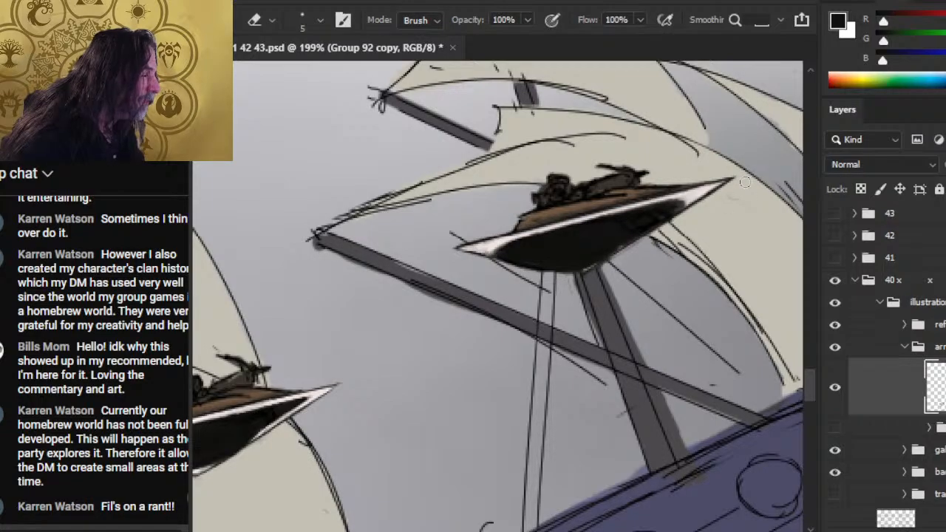
left_click_drag(745, 182, 736, 177)
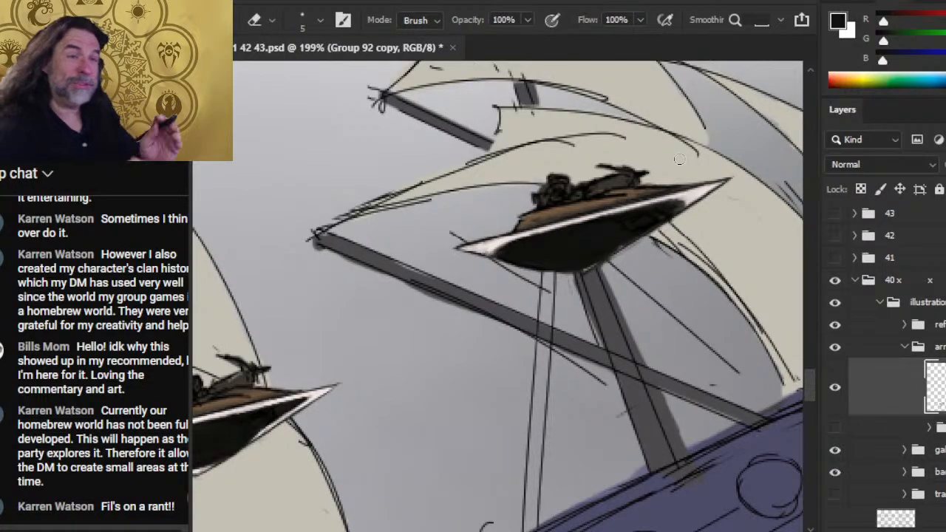
- Smudge the dark area behind the front tip, then paint the hull's underside with near-black sampled from the hull
key("r")
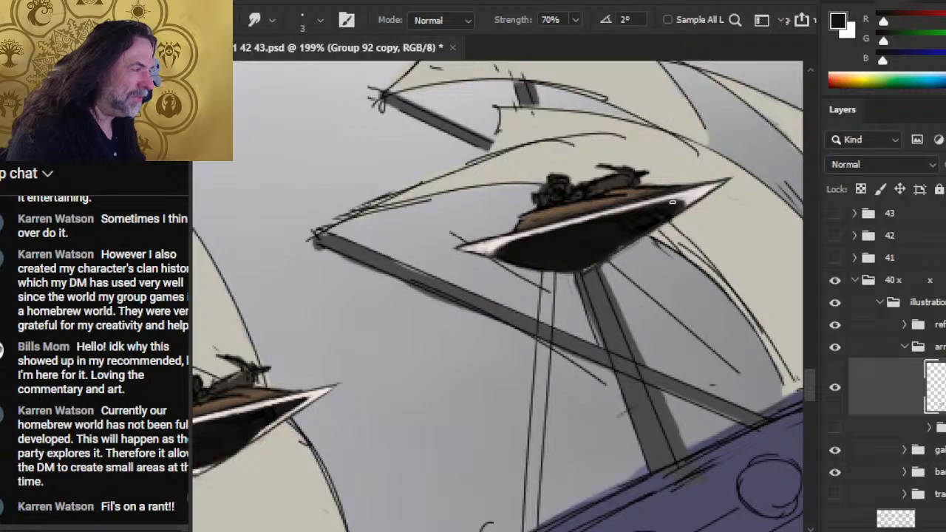
mouse_move(672, 201)
left_mouse_down()
mouse_move(716, 184)
mouse_move(671, 216)
left_mouse_up()
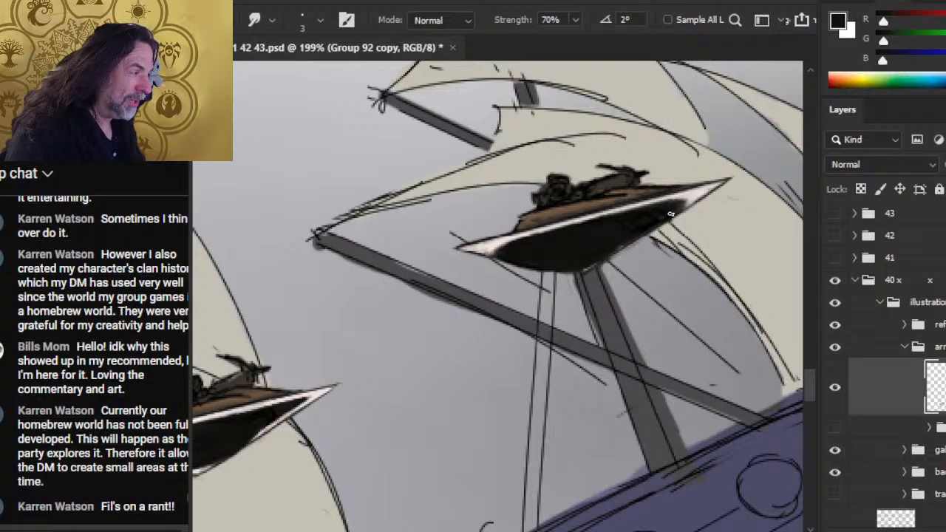
key("b")
left_click(619, 219, "alt")
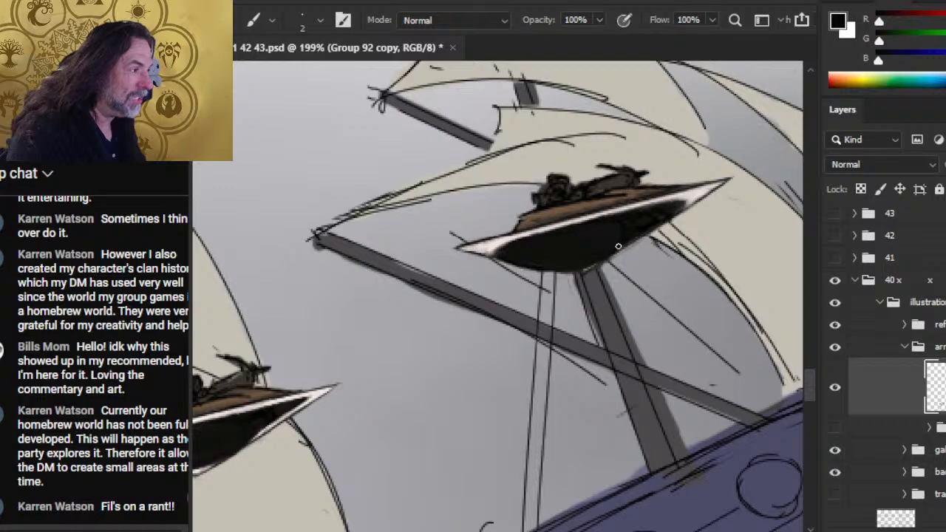
mouse_move(618, 248)
left_mouse_down()
mouse_move(575, 270)
mouse_move(521, 267)
left_mouse_up()
key("r")
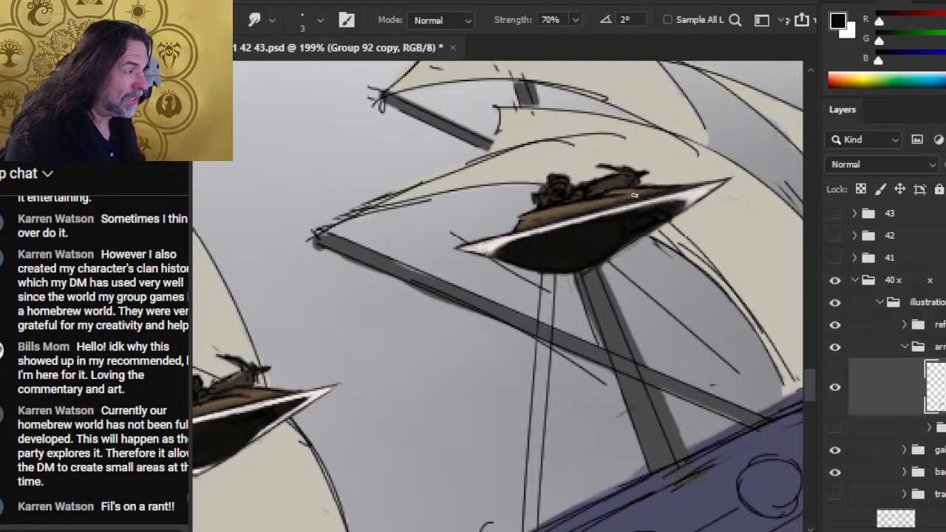
- Refine the upper edge near the front tip with Smudge, undo the last erasure and reduce the Eraser to 2 px
key("e")
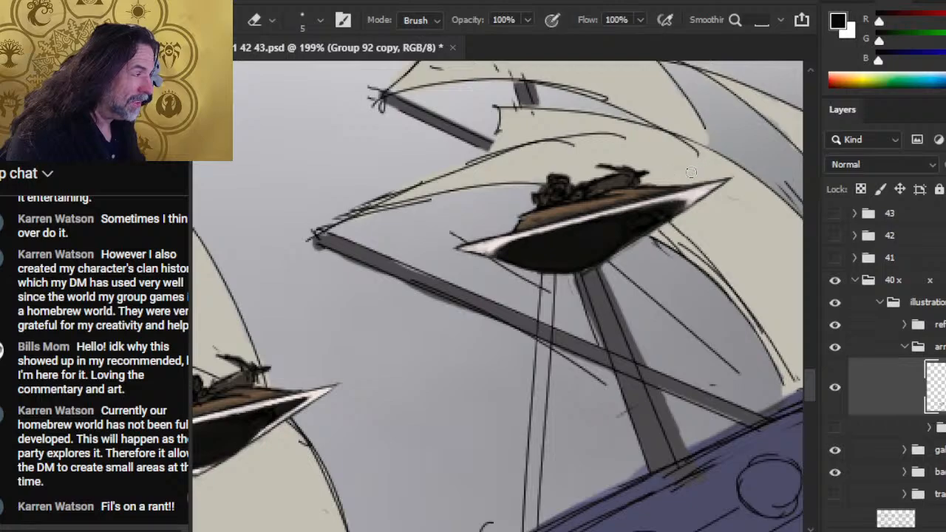
key("r")
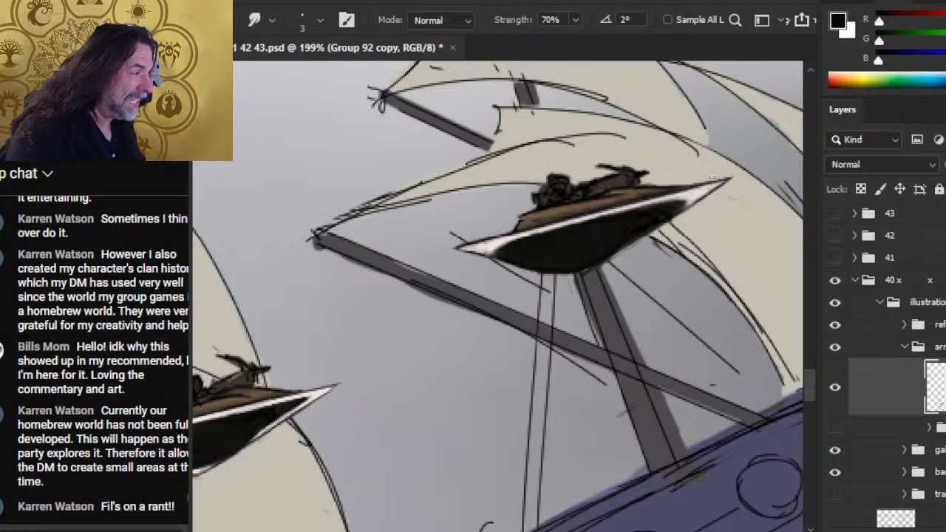
key("e")
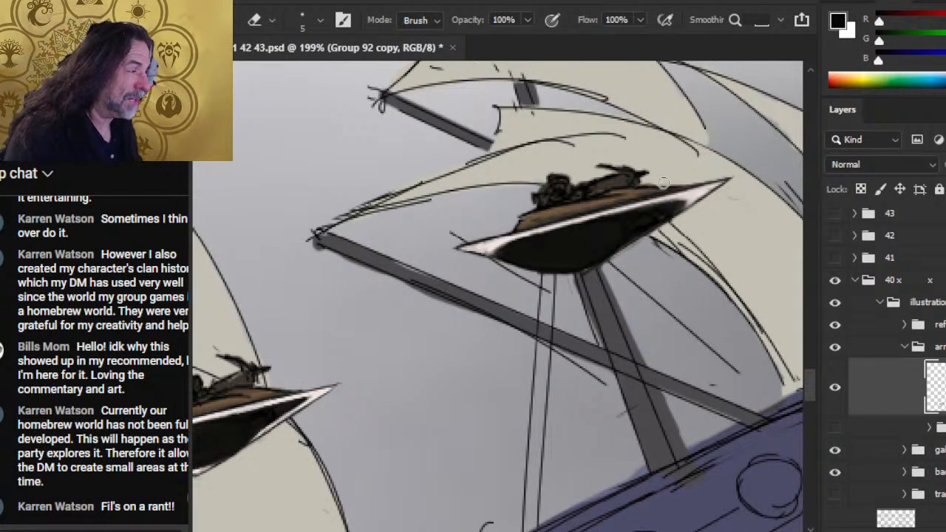
key("ctrl")
key("ctrl+z")
key("[")
key("[")
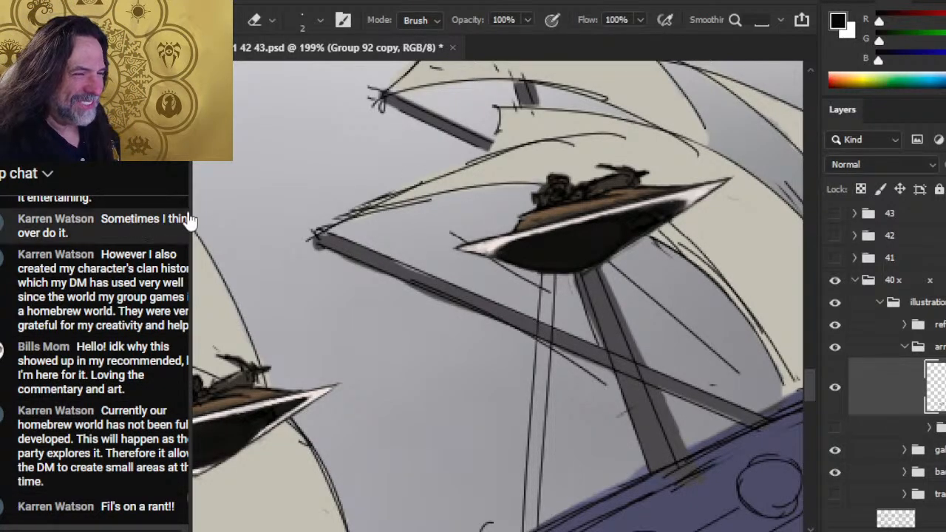
- Define the rear edge of the deck with a thin black outline and soften it with Smudge
mouse_move(191, 206)
left_mouse_down()
mouse_move(218, 205)
mouse_move(206, 204)
left_mouse_up()
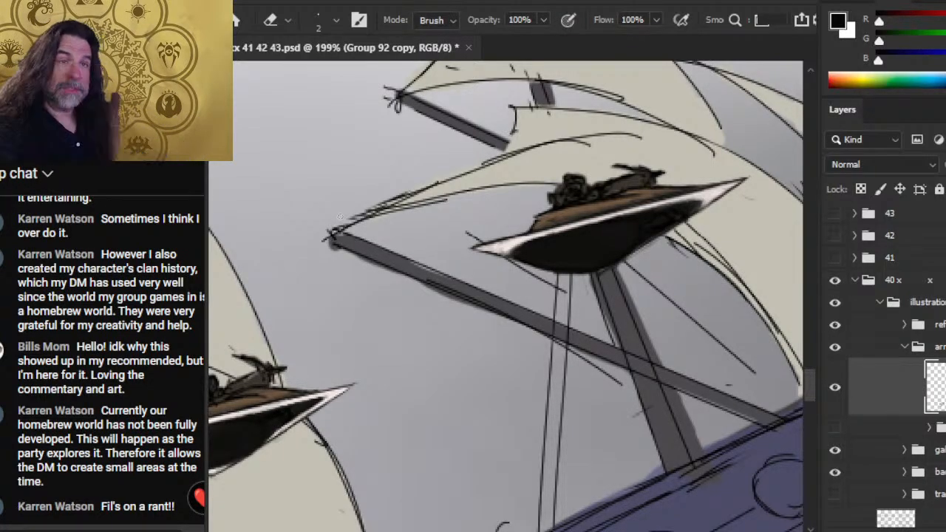
key("r")
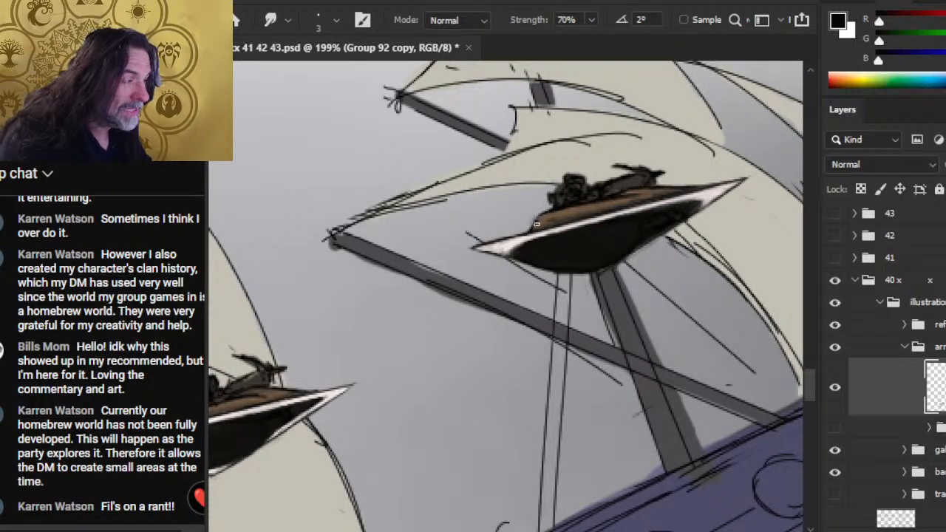
key("b")
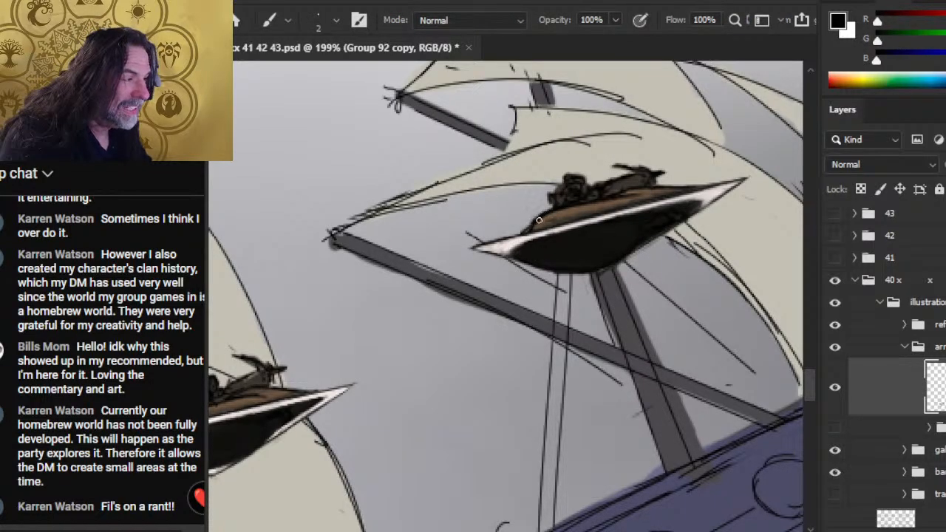
key("r")
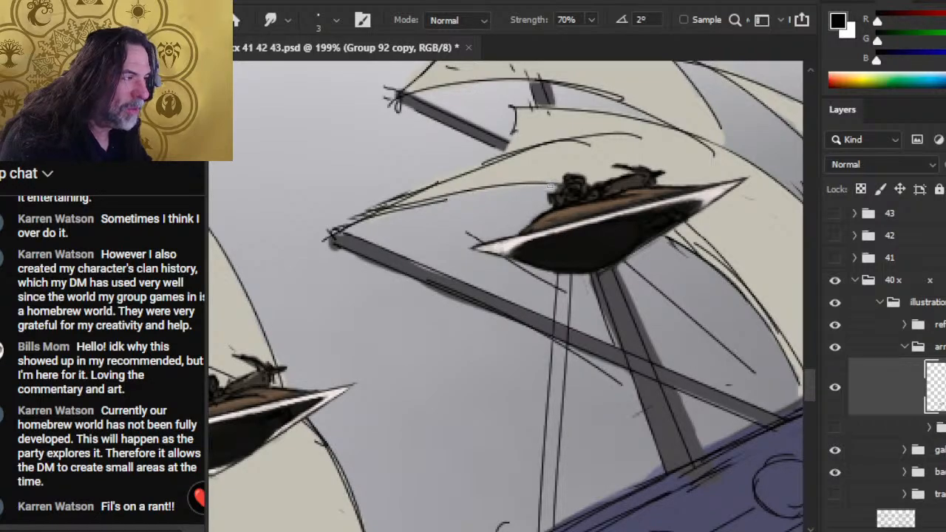
- Extend the rear figure backward with dark grey sampled from it, trimming the shape with the 2 px Eraser
key("b")
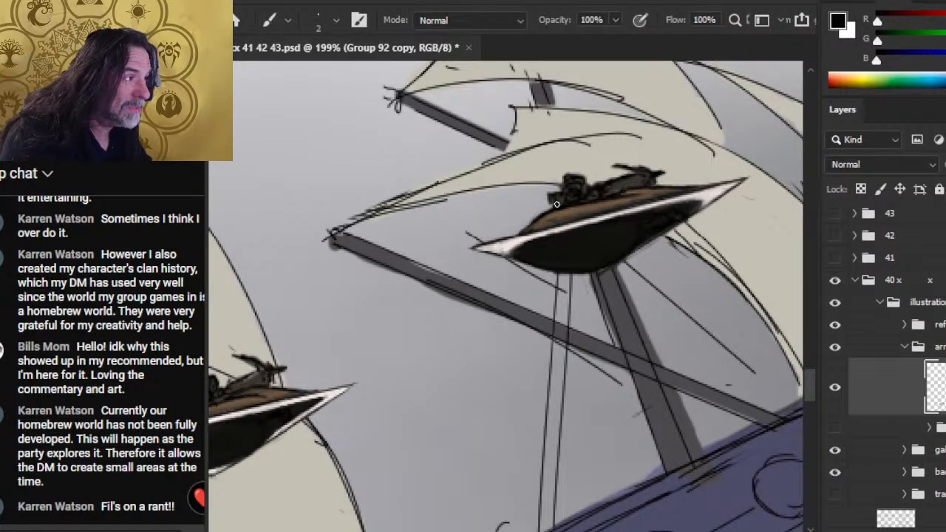
left_click(555, 203, "alt")
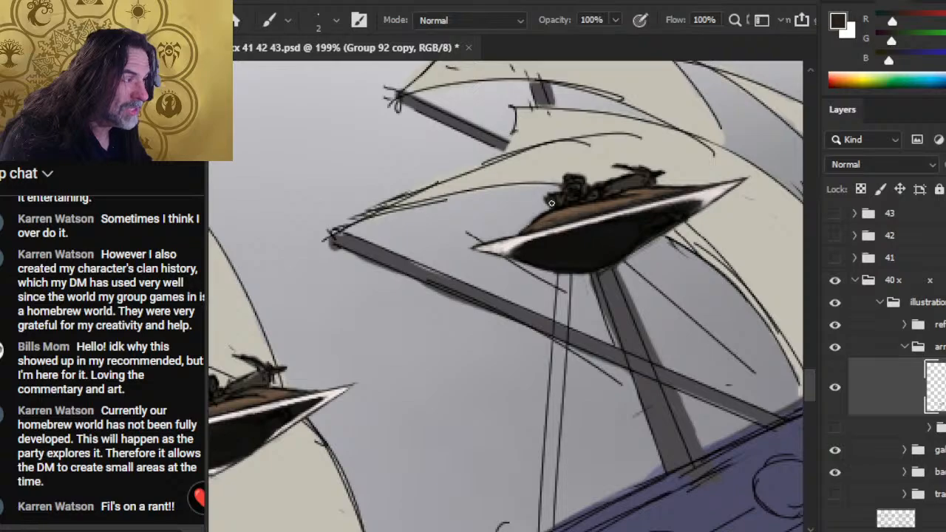
key("e")
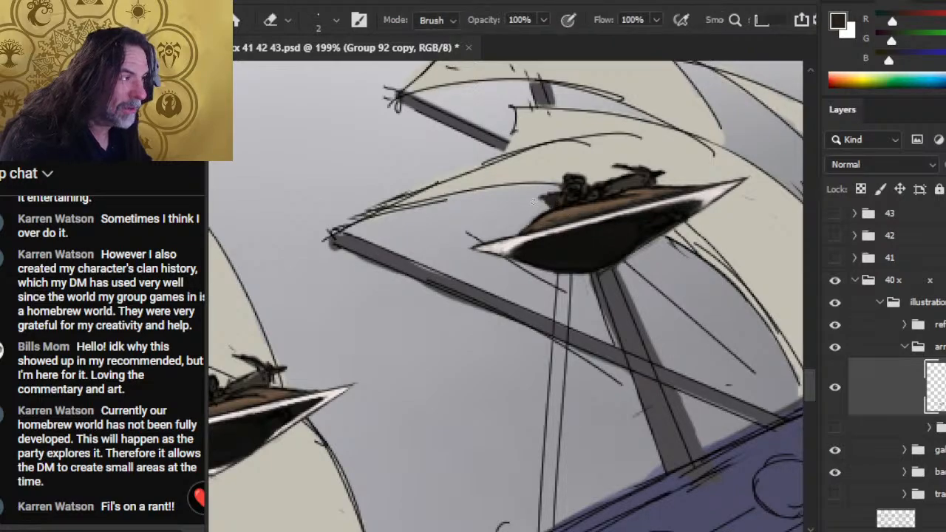
key("b")
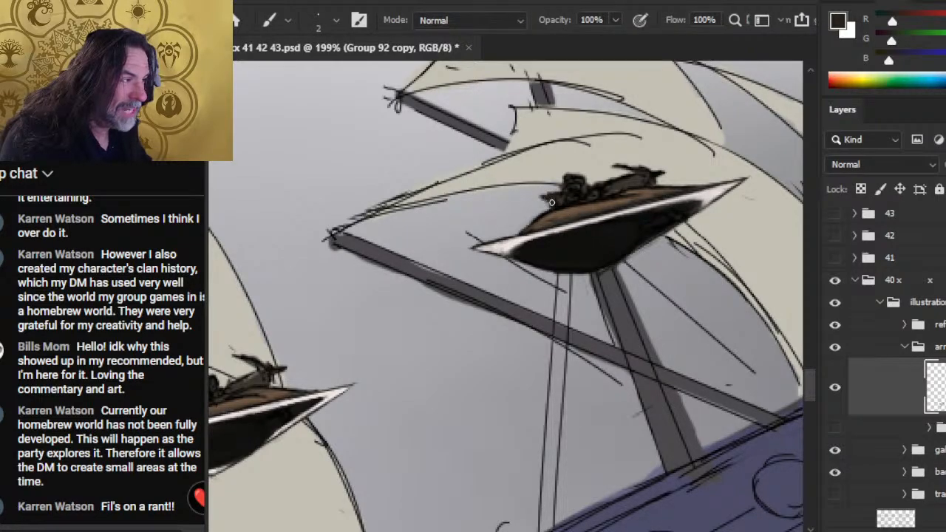
key("e")
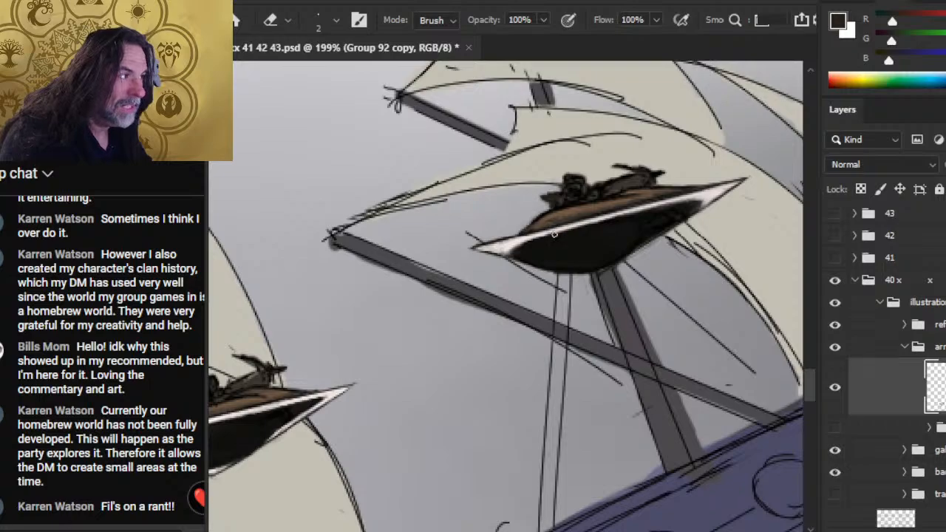
- Smooth the rear half of the white rim with Smudge and retouch the rear point in off-white, then switch back to black
key("r")
mouse_move(547, 226)
left_mouse_down()
mouse_move(509, 242)
mouse_move(529, 239)
mouse_move(516, 245)
left_mouse_up()
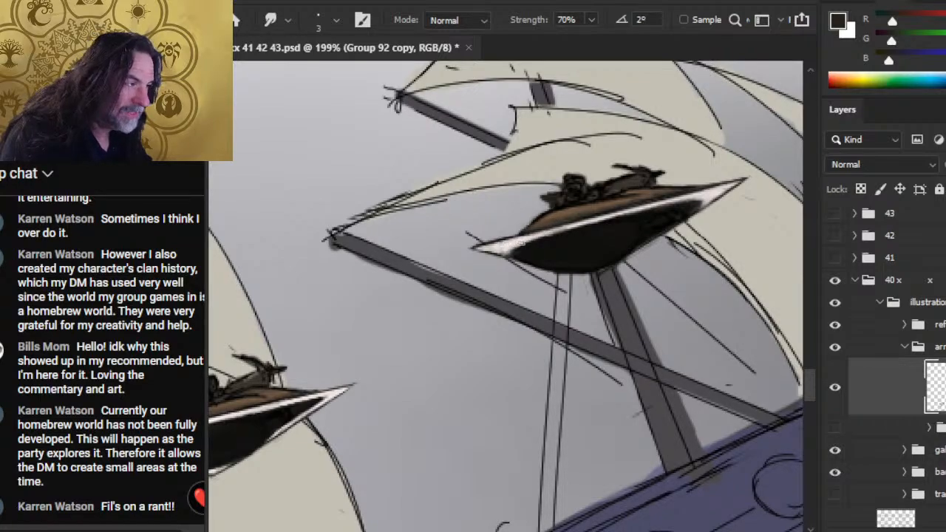
key("b")
key("x")
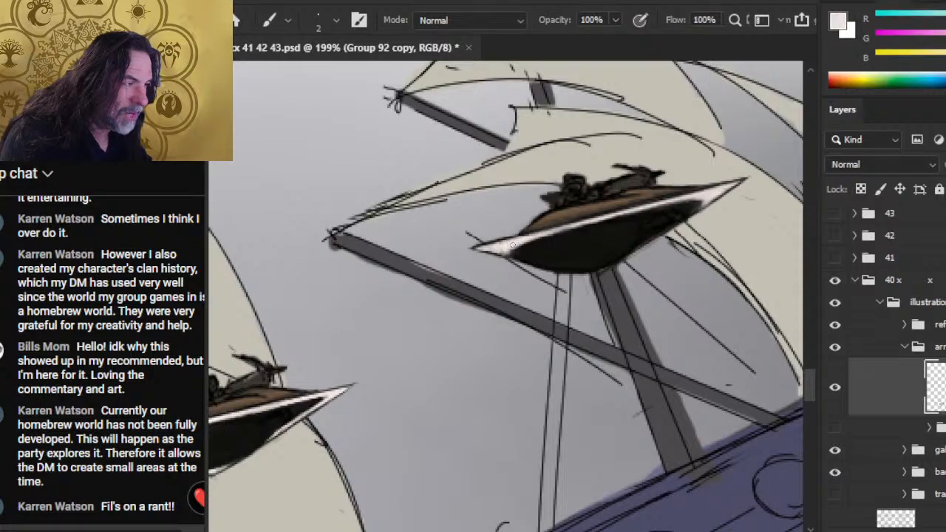
key("r")
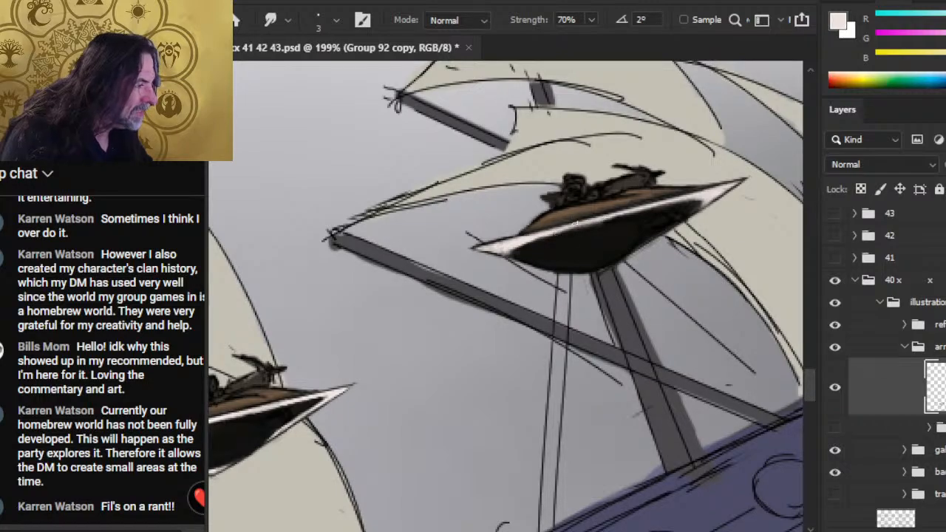
key("b")
key("x")
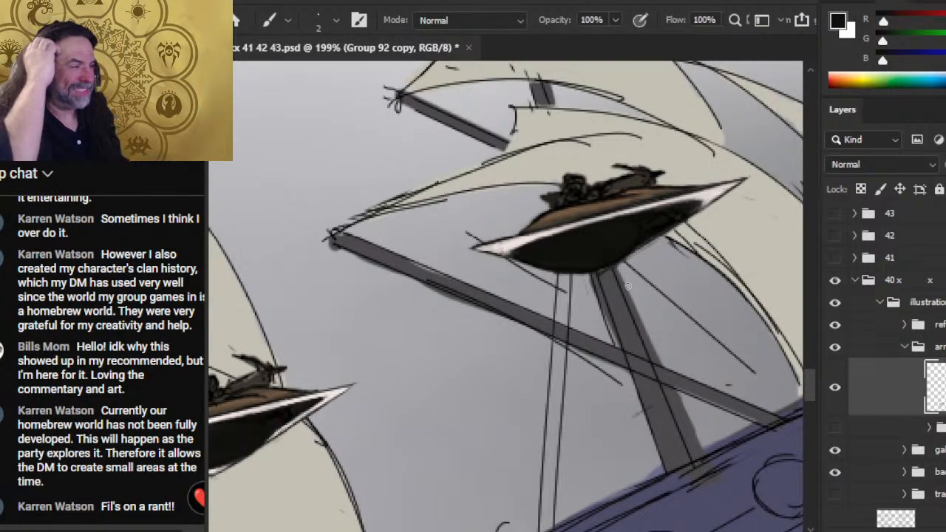
- Sample the light grey from the rim of the small top-down triangular ship beside the text
left_click_drag(710, 296, 603, 322)
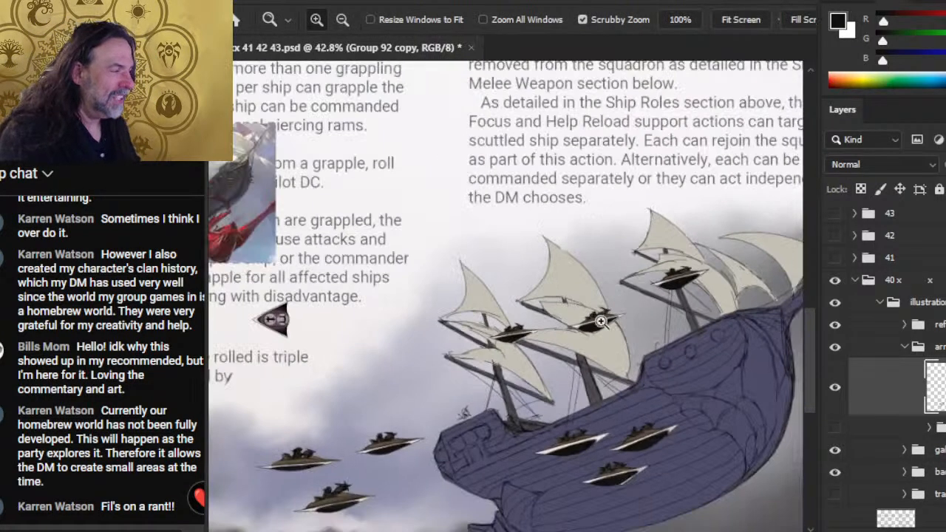
left_click_drag(666, 435, 633, 317)
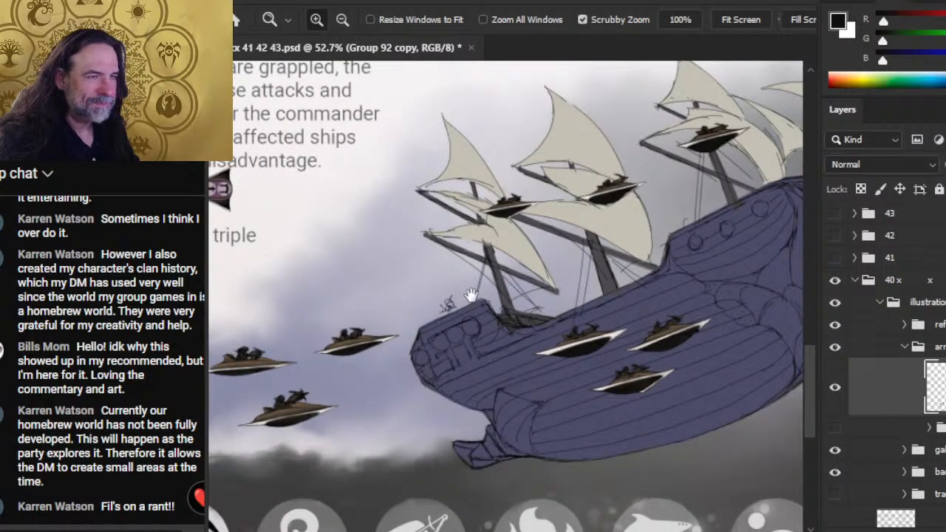
left_click_drag(471, 295, 602, 305)
left_click_drag(370, 227, 454, 241)
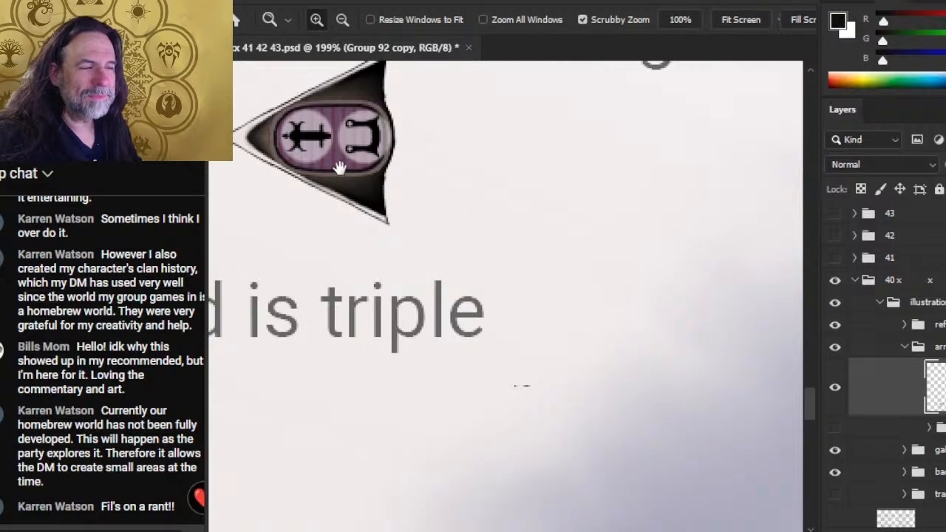
left_click_drag(340, 177, 399, 180)
key("b")
left_click(337, 224, "alt")
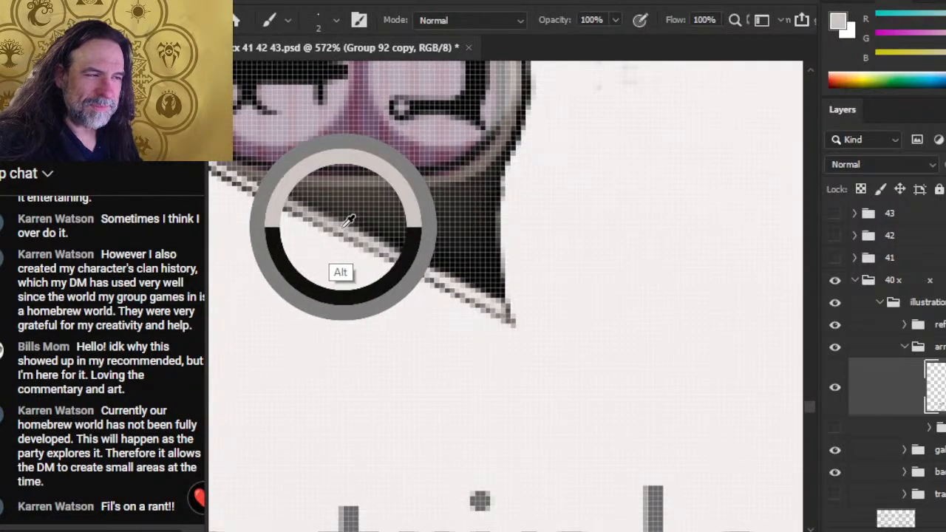
key("z")
scroll(635, 294, "down", 8)
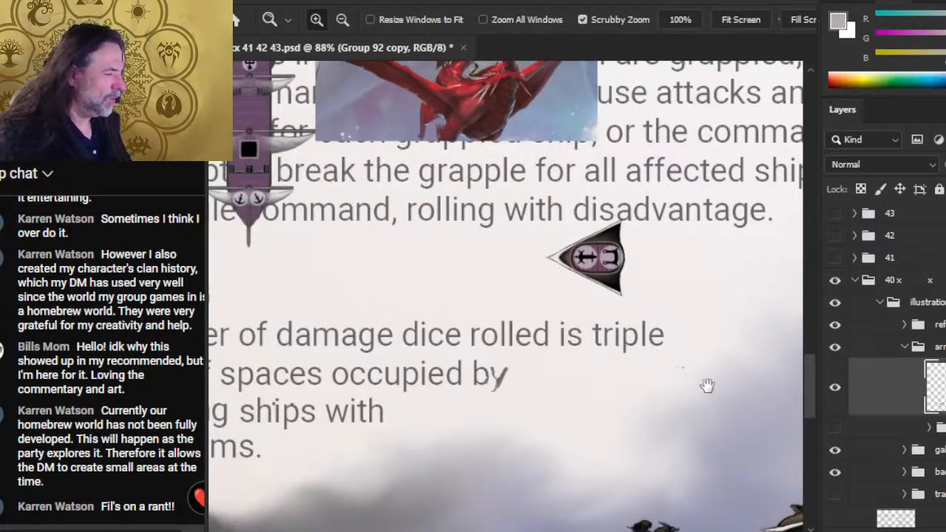
- Add a new layer above the Group 92 copy layer and darken the sampled light grey to a mid grey for the Brush
left_click_drag(708, 387, 608, 247)
left_click_drag(933, 517, 933, 522)
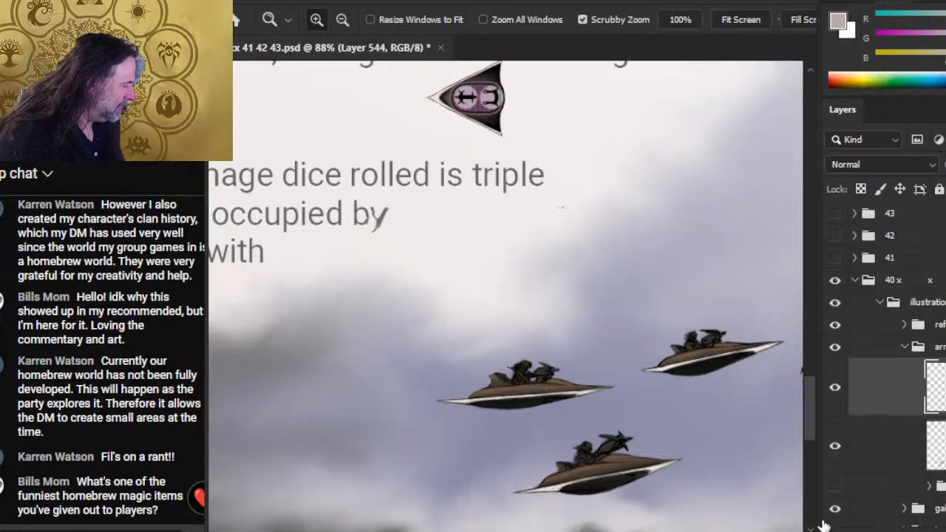
left_click_drag(470, 413, 400, 232)
scroll(400, 232, "up", 5)
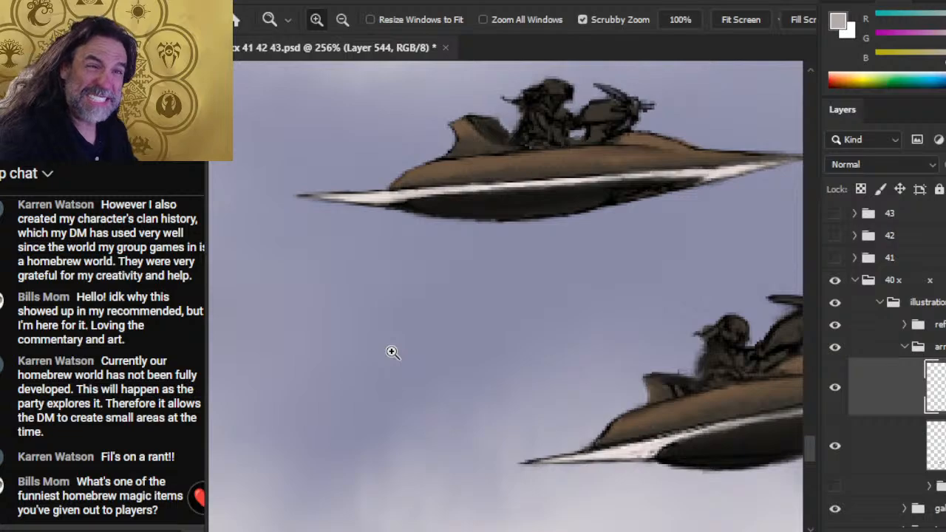
key("b")
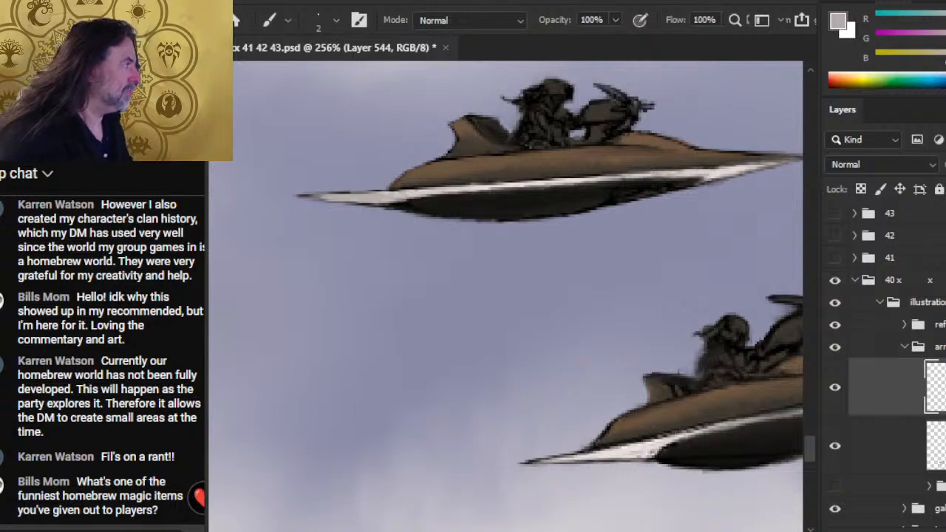
left_click_drag(945, 60, 936, 41)
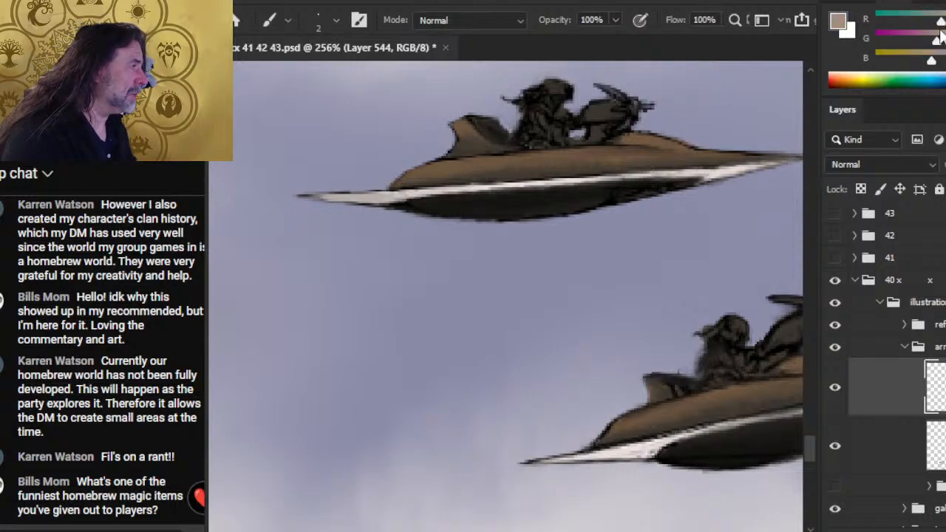
left_click_drag(943, 22, 939, 22)
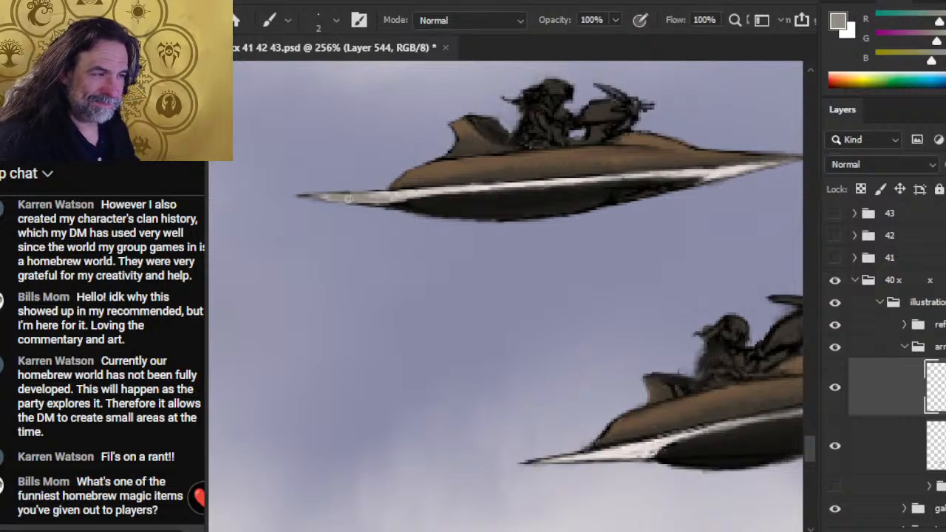
- Shade the rear tip of the leftmost craft's white rim with the grey 2 px Brush, blending with Smudge and trimming with the Eraser
left_click_drag(348, 199, 412, 198)
key("r")
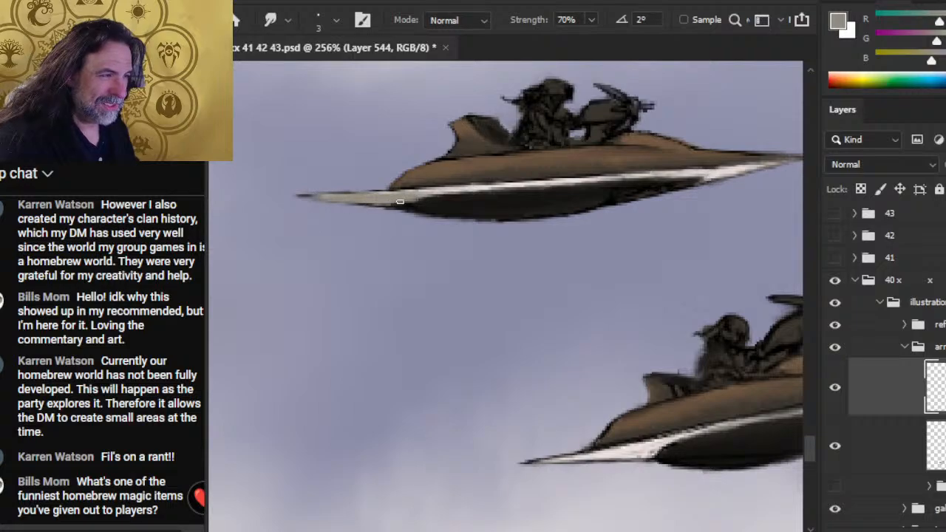
key("e")
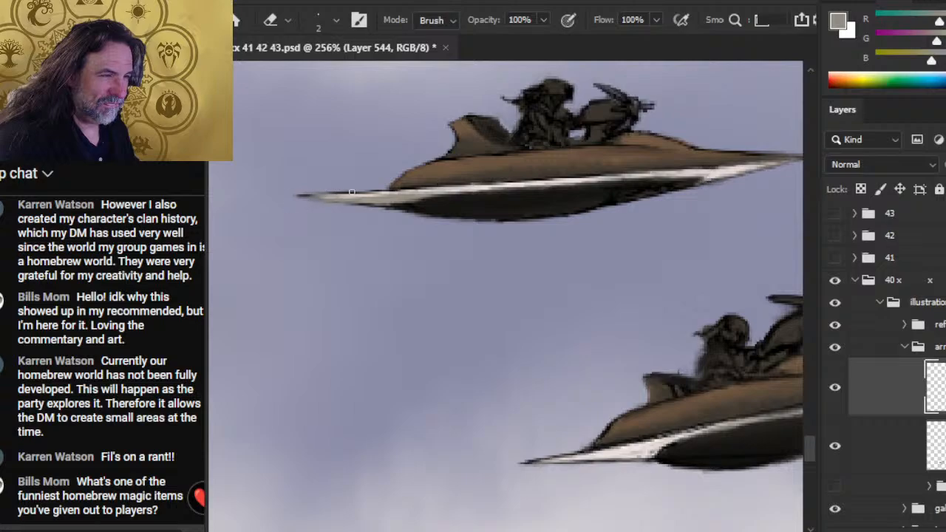
key("b")
mouse_move(415, 197)
left_mouse_down()
mouse_move(491, 191)
mouse_move(415, 200)
left_mouse_up()
key("e")
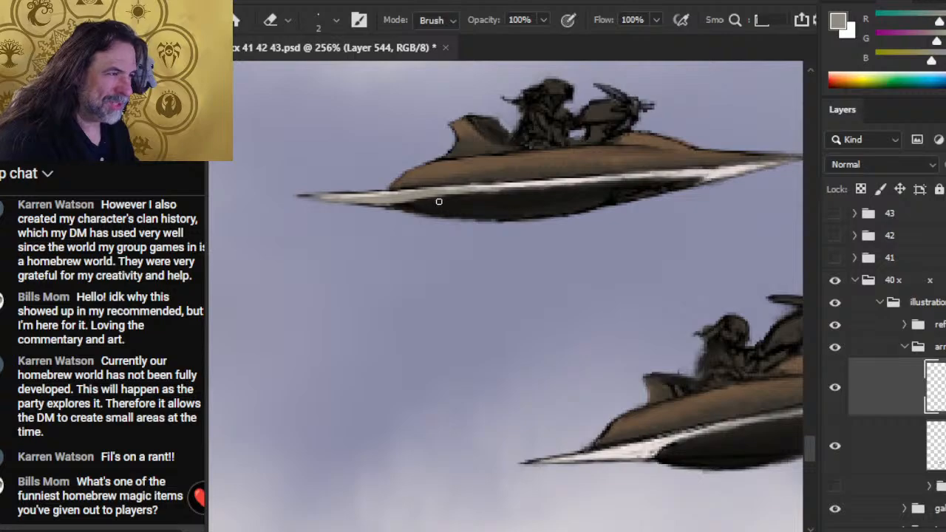
- Extend the grey shading along the lower edge of the rim toward the front point, blending with Smudge and trimming with the 2 px Eraser
key("b")
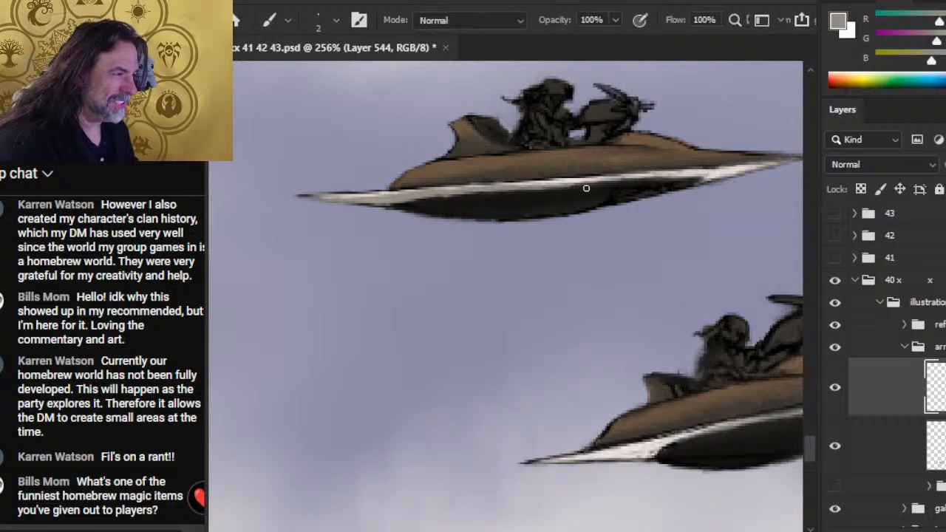
left_click_drag(586, 184, 673, 182)
left_click_drag(611, 183, 710, 179)
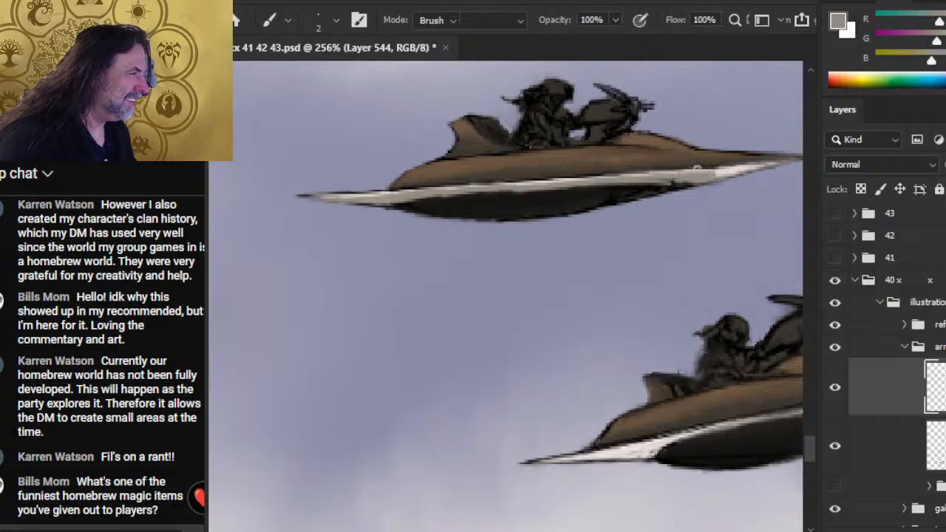
key("r")
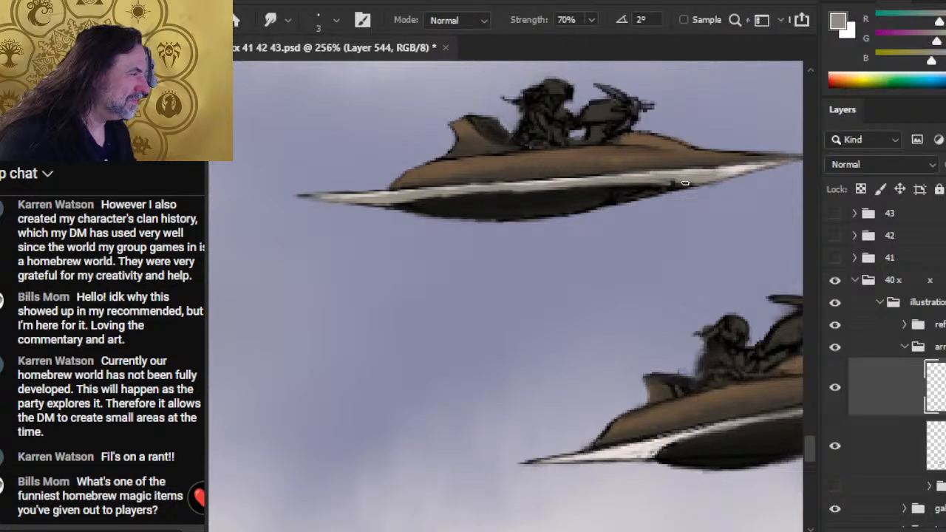
key("e")
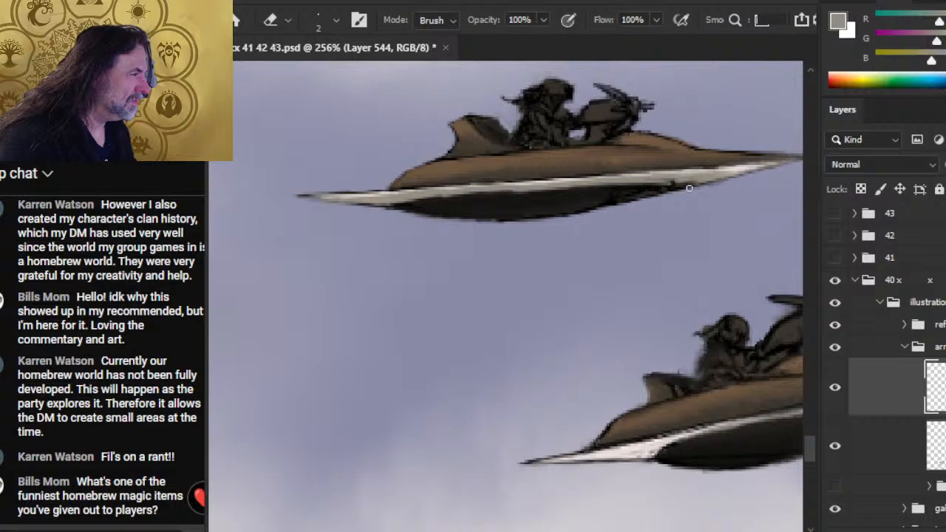
left_click_drag(695, 183, 554, 187)
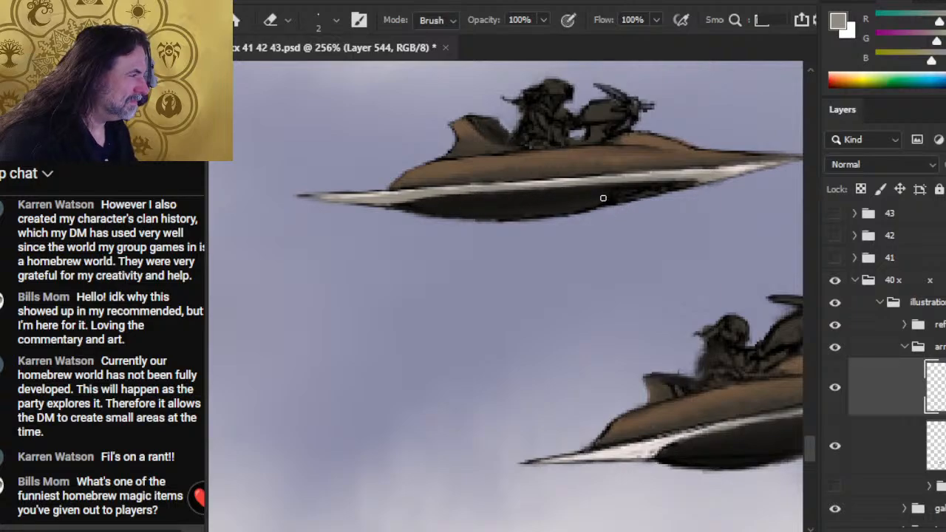
- Refine the grey shading on the rim's rear tip with the 3 px Smudge tool at 70% strength and the 2 px Eraser
key("r")
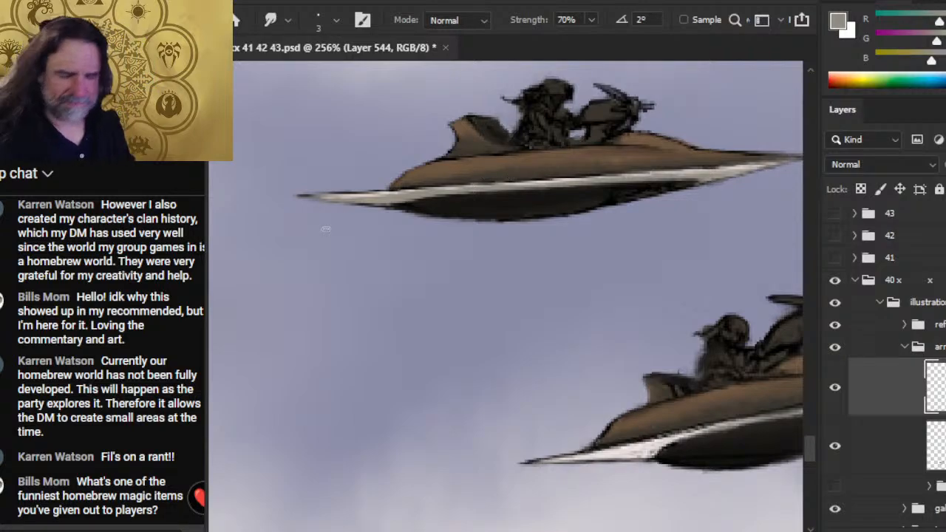
key("e")
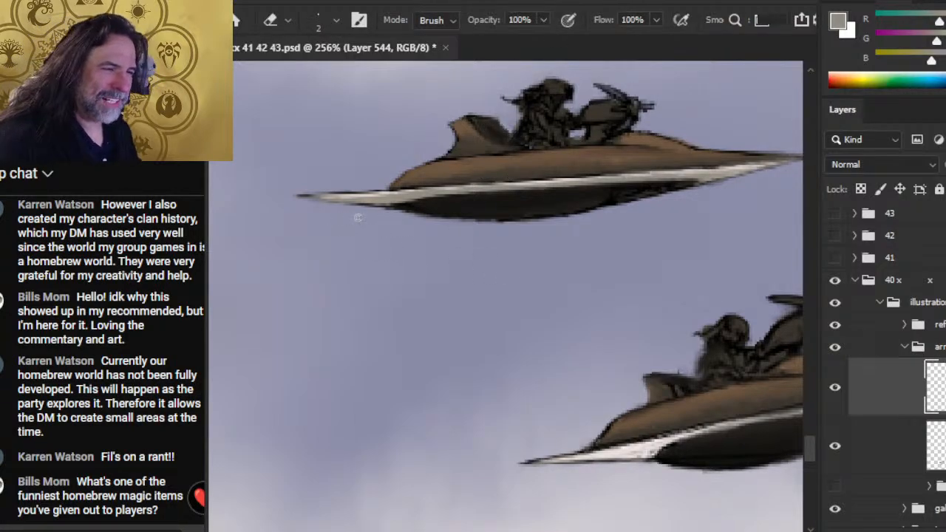
key("r")
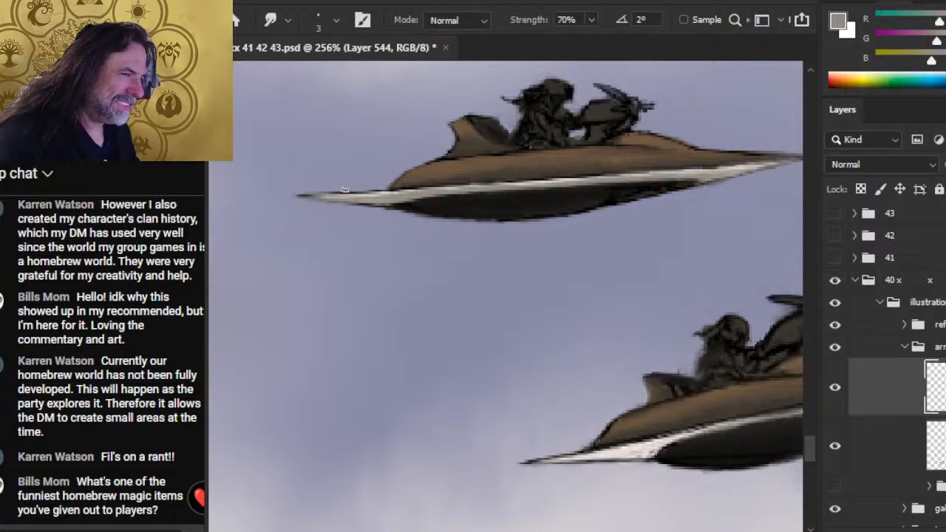
key("e")
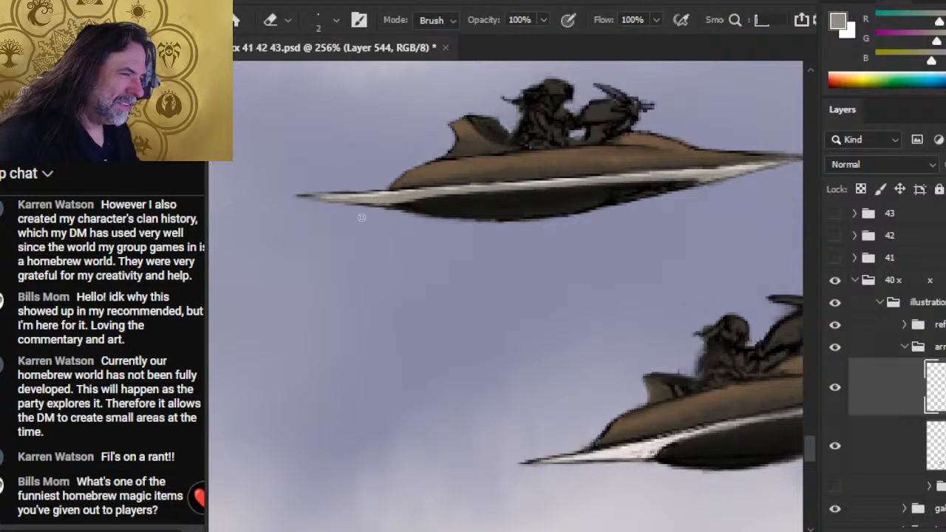
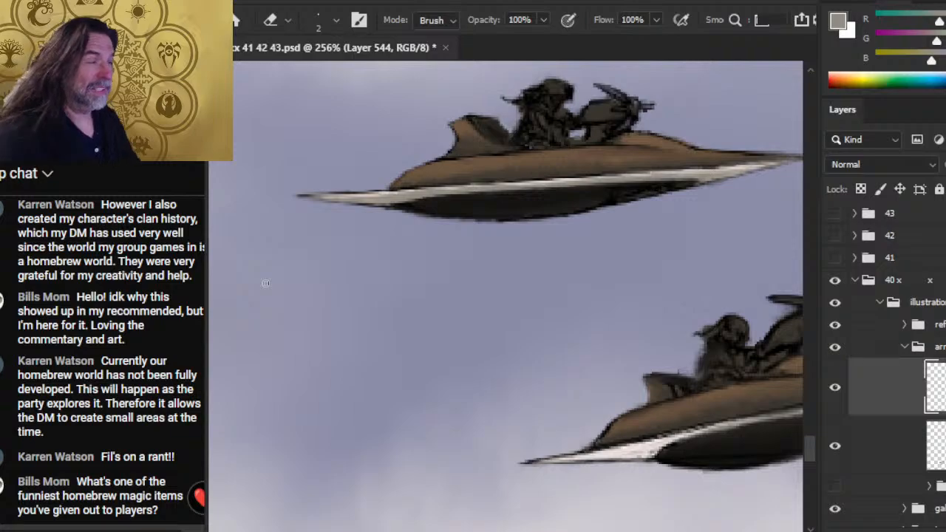
- Darken the upper craft's tail fin with sampled near-black using the 2 px Brush, blending the strokes with Smudge at 70% strength
key("b")
left_click(544, 127, "alt")
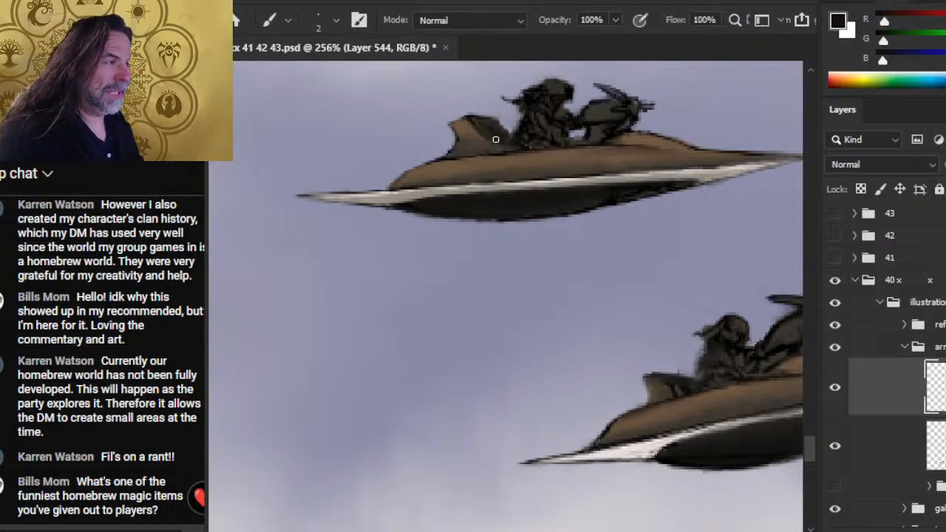
mouse_move(469, 120)
left_mouse_down()
mouse_move(509, 149)
mouse_move(500, 150)
left_mouse_up()
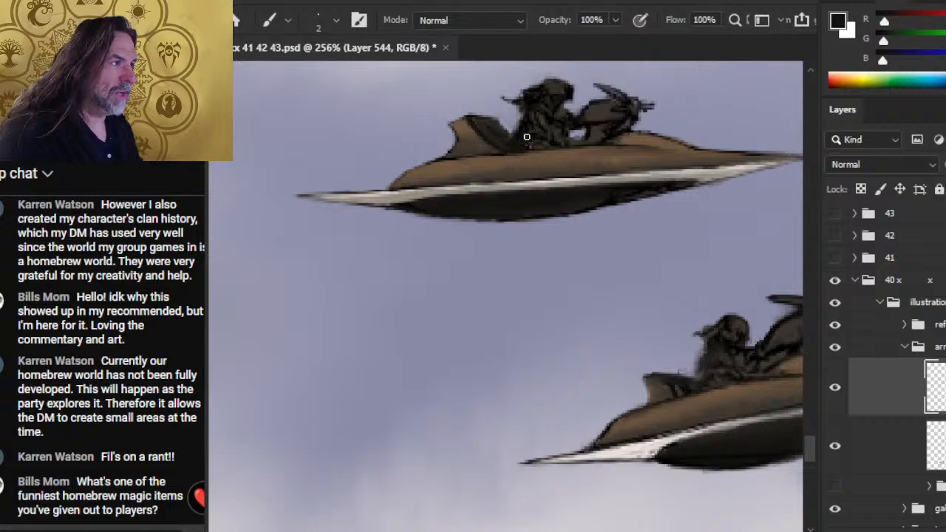
key("r")
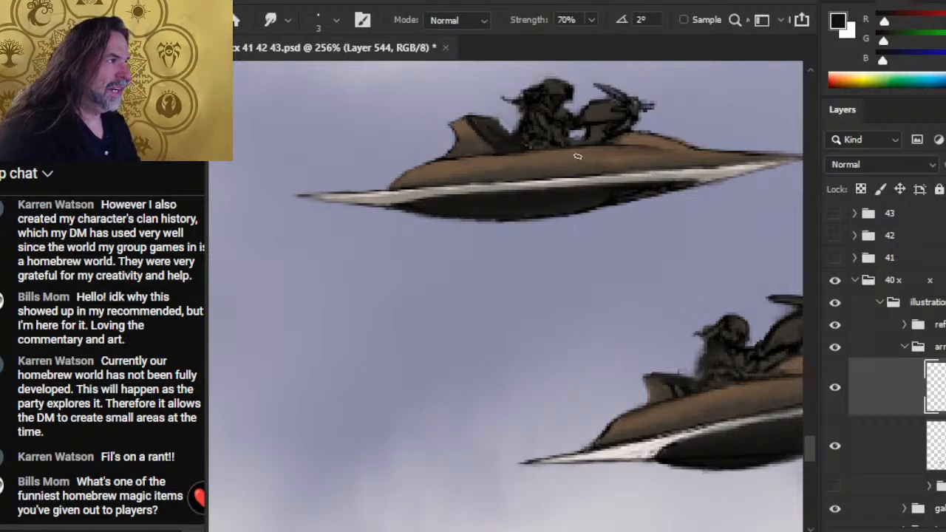
key("b")
key("e")
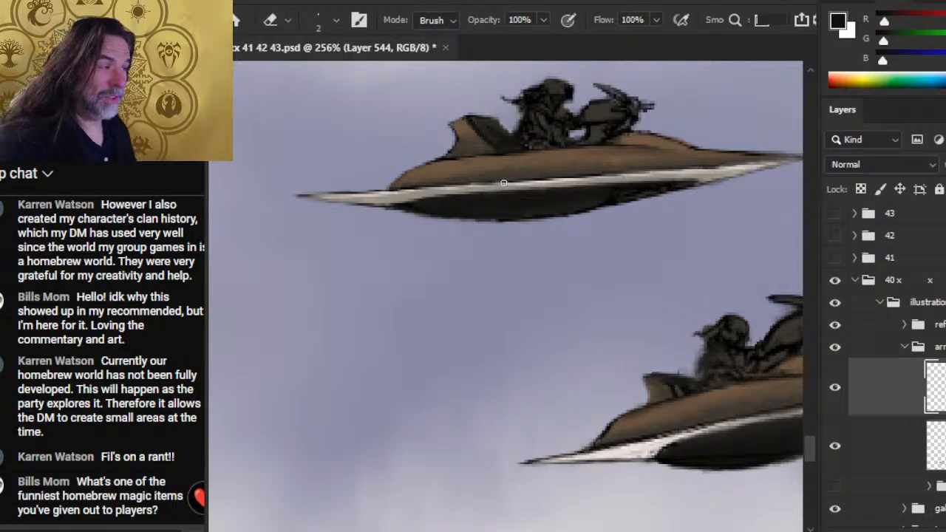
key("b")
mouse_move(462, 144)
left_mouse_down()
mouse_move(454, 153)
mouse_move(479, 147)
left_mouse_up()
key("r")
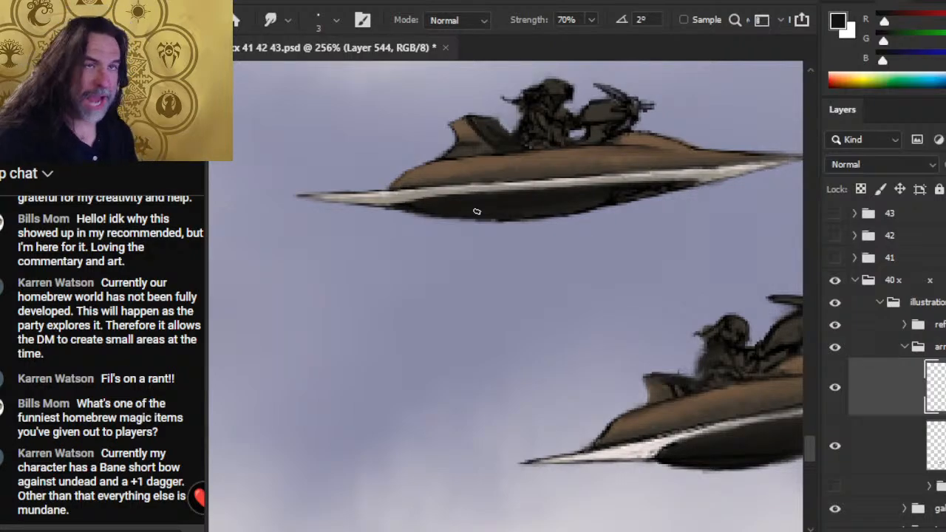
- Round out the dark underside of the upper craft's hull with the 1 px Brush in a sampled near-black
key("b")
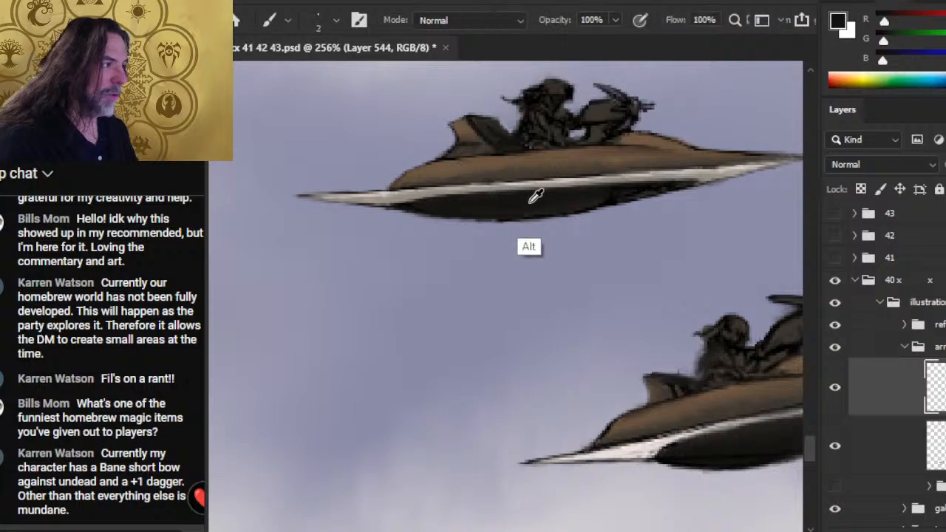
key("bracketleft")
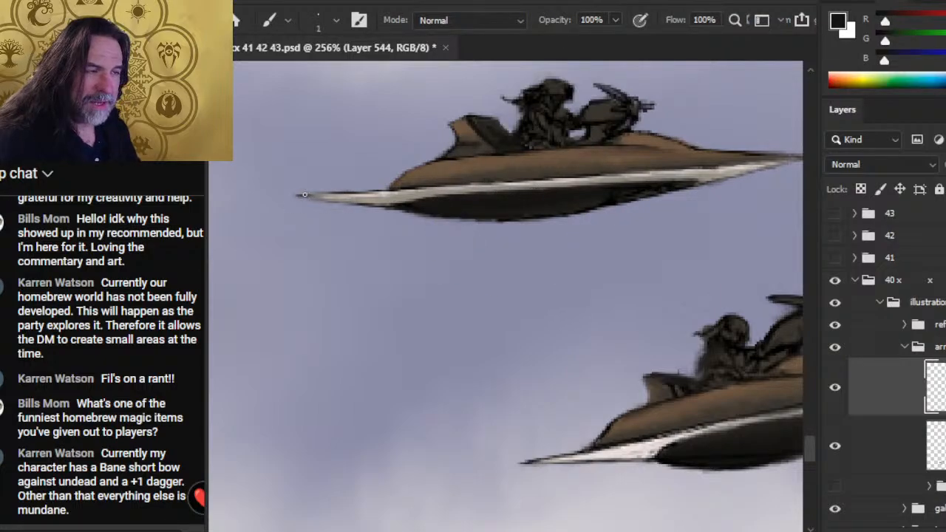
left_click(725, 165, "shift")
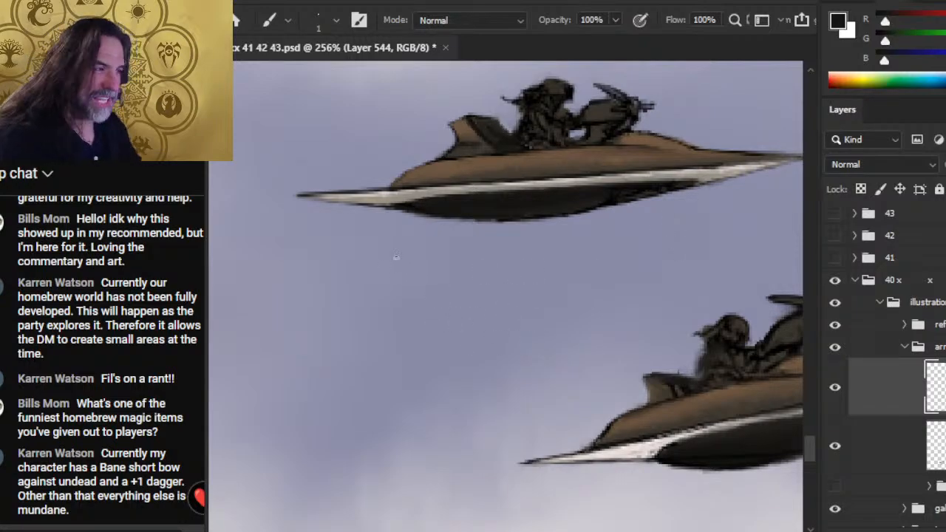
left_click(619, 197, "alt")
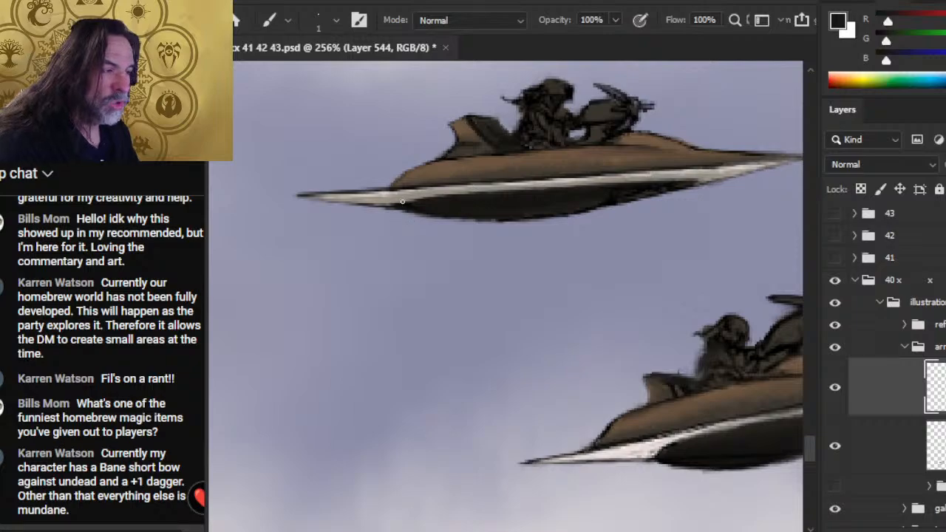
mouse_move(399, 207)
left_mouse_down()
mouse_move(477, 224)
mouse_move(440, 219)
mouse_move(464, 224)
mouse_move(482, 222)
mouse_move(455, 222)
mouse_move(537, 220)
left_mouse_up()
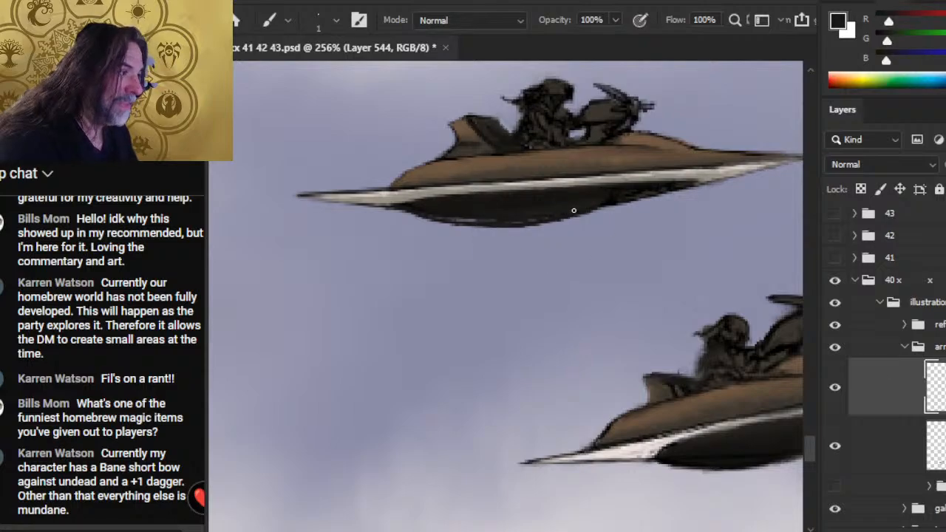
left_click_drag(482, 221, 447, 218)
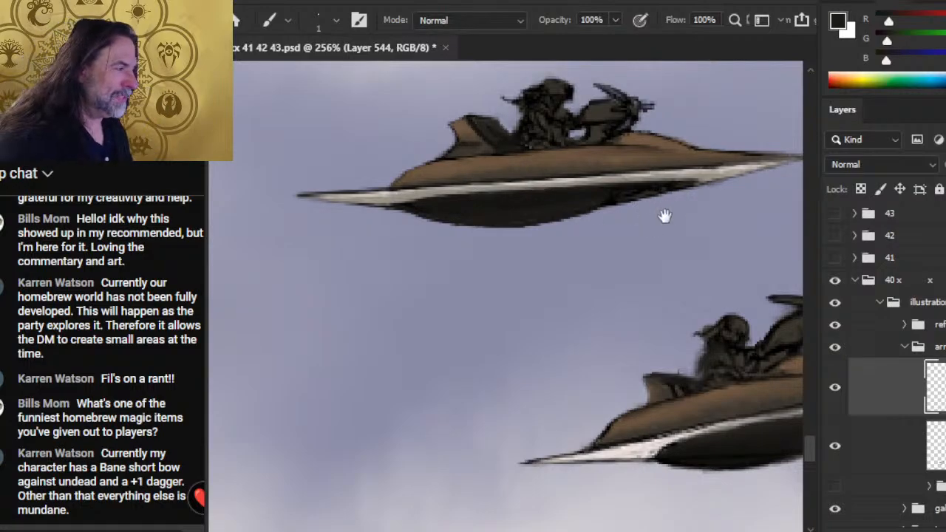
- Shade the upper craft's rim from rear tip to front point with the 1 px Brush in sampled light grey, blending with Smudge
left_click_drag(665, 213, 596, 211)
left_click(675, 165, "alt")
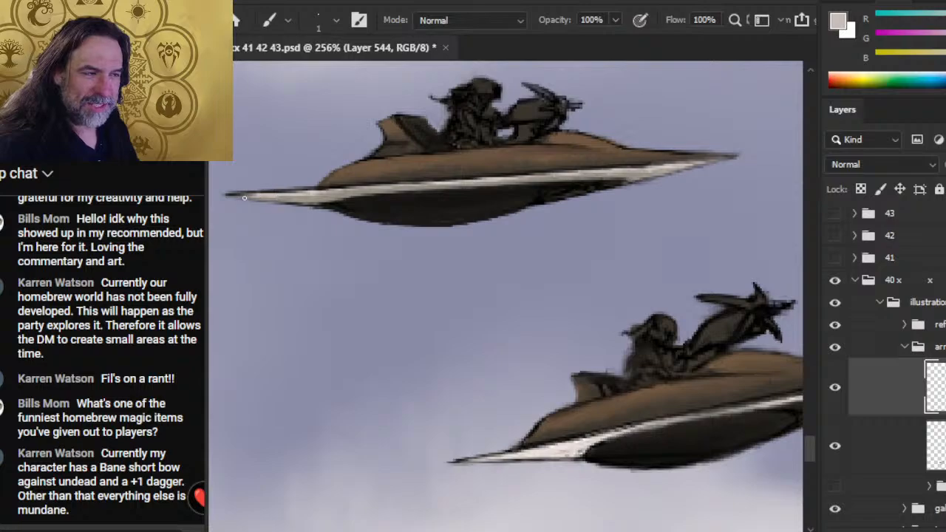
left_click_drag(247, 198, 353, 187)
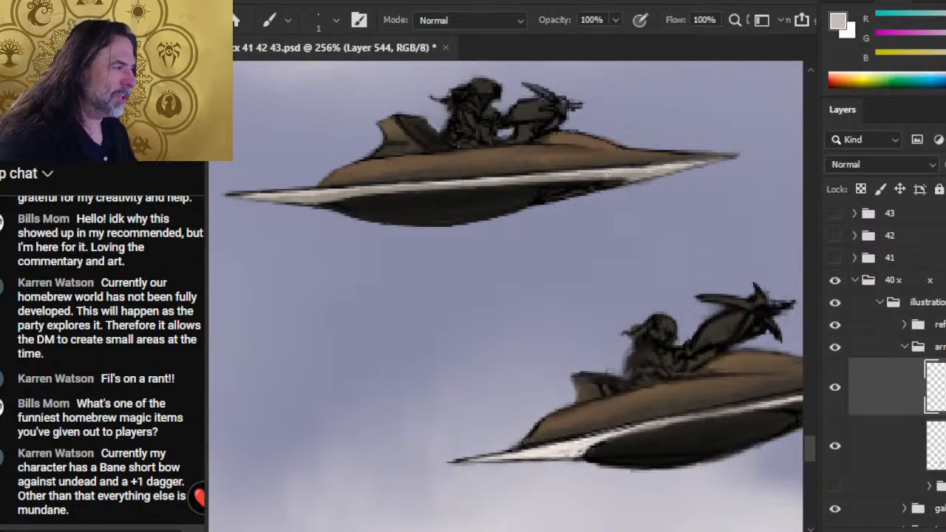
left_click_drag(609, 173, 647, 170)
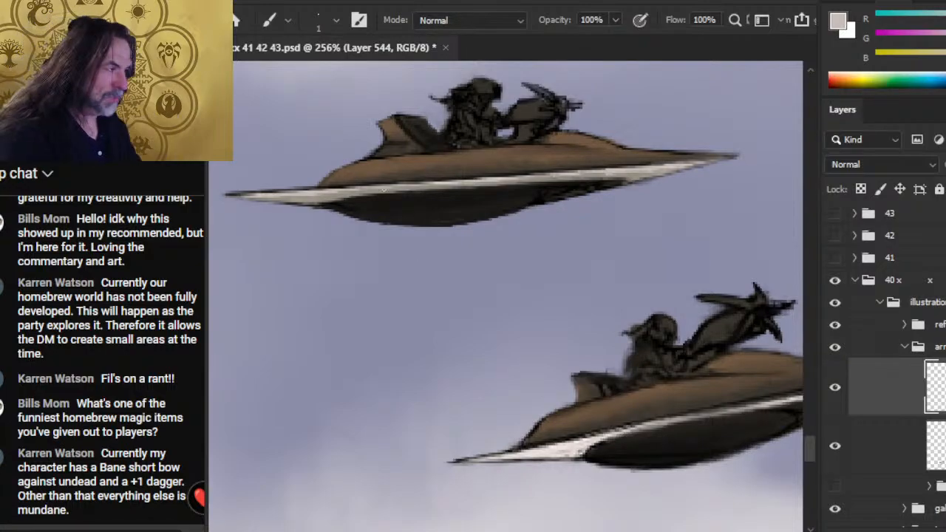
key("r")
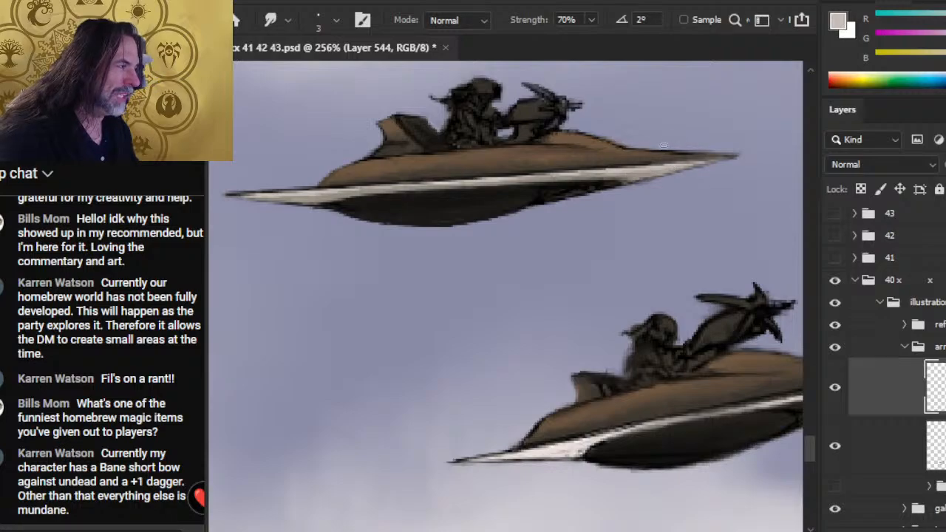
key("e")
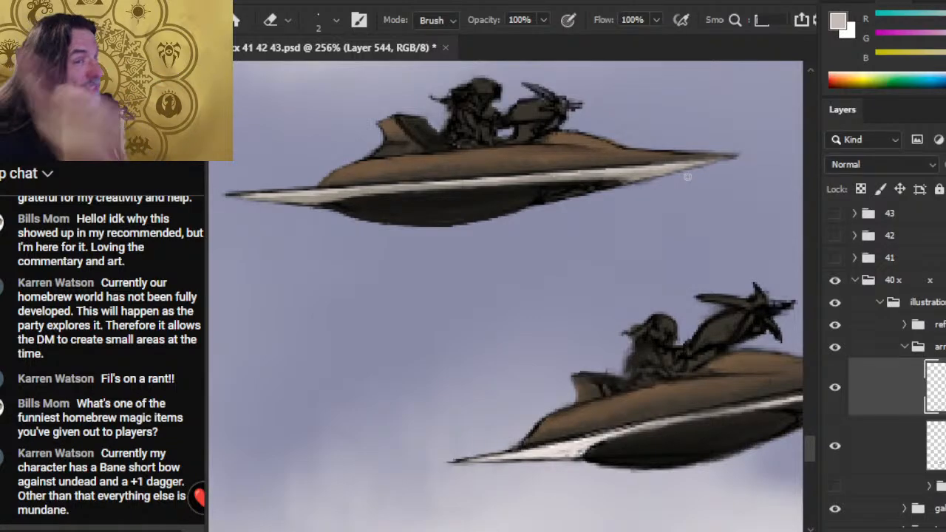
left_click_drag(598, 318, 514, 237)
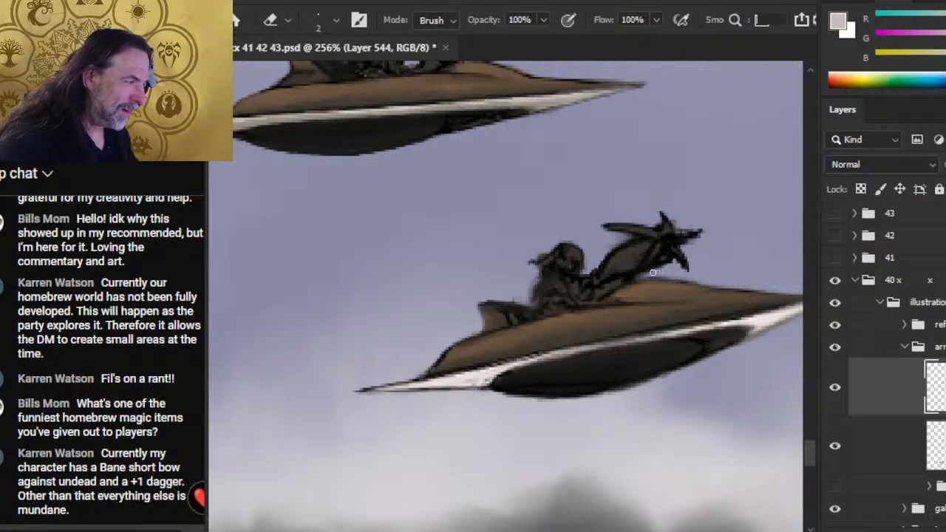
right_click(881, 427)
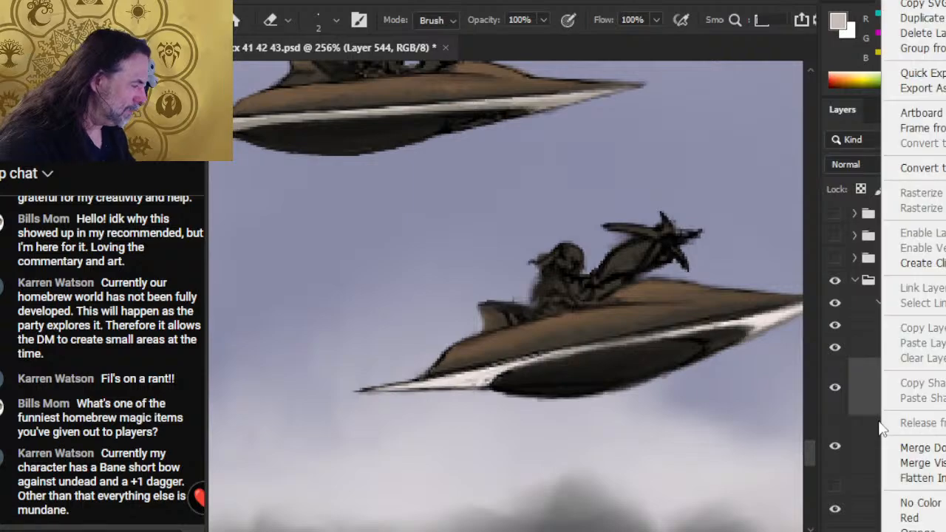
left_click(916, 448)
key("ctrl+z")
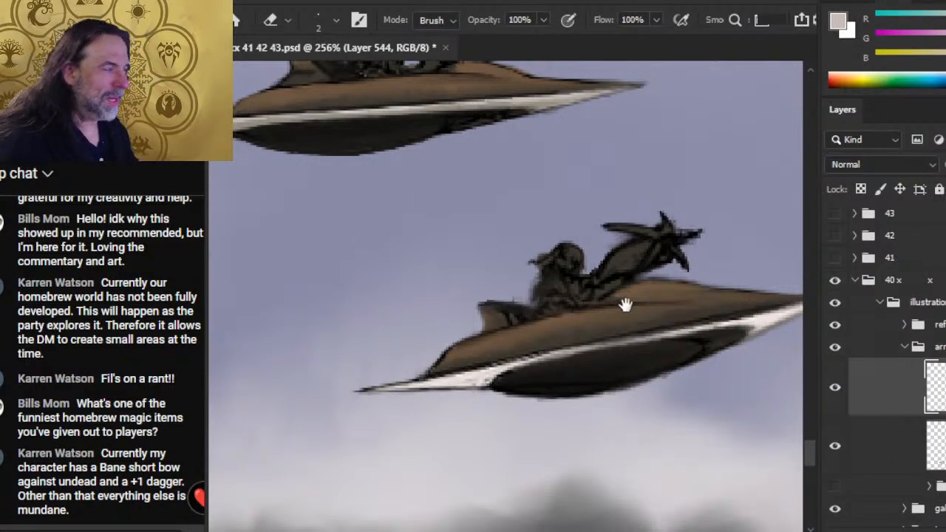
- Shade the front point of the lower craft's white rim with the light grey 1 px Brush, blending with the 3 px Smudge tool
left_click_drag(625, 305, 426, 229)
key("b")
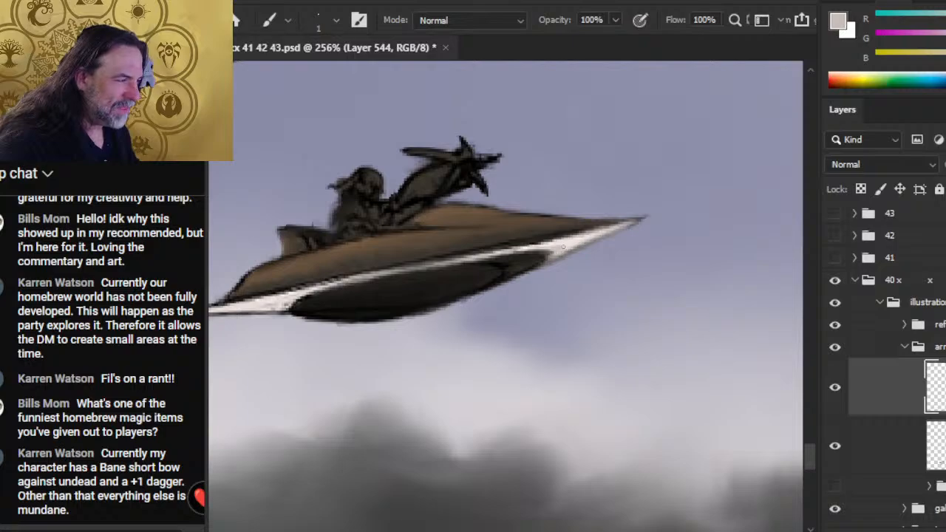
key("r")
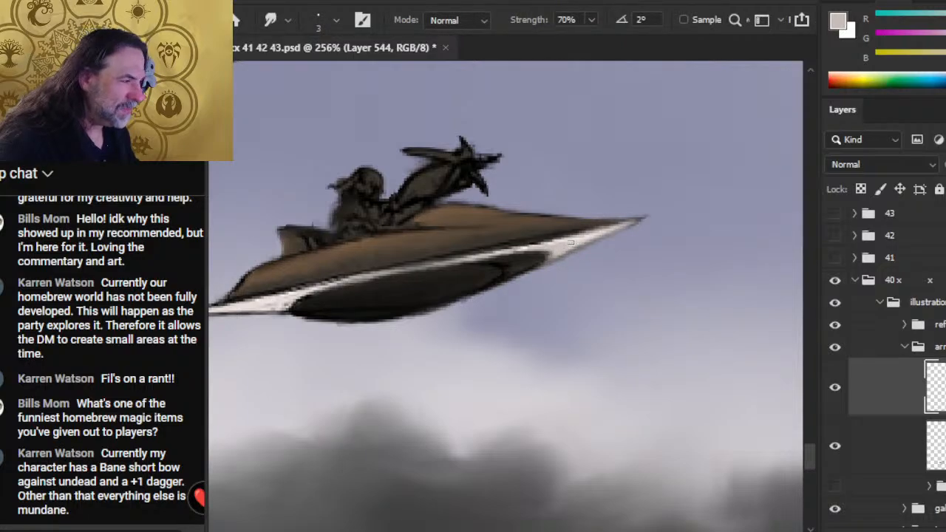
key("b")
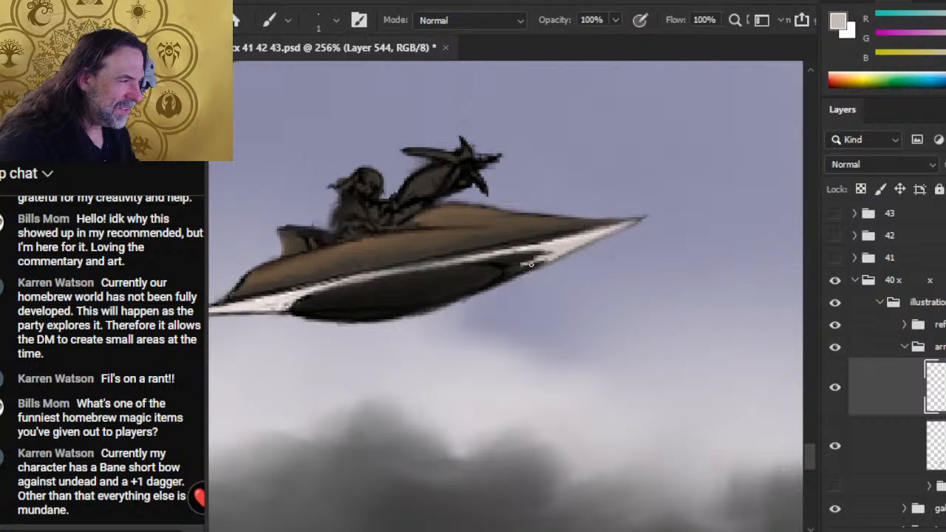
key("r")
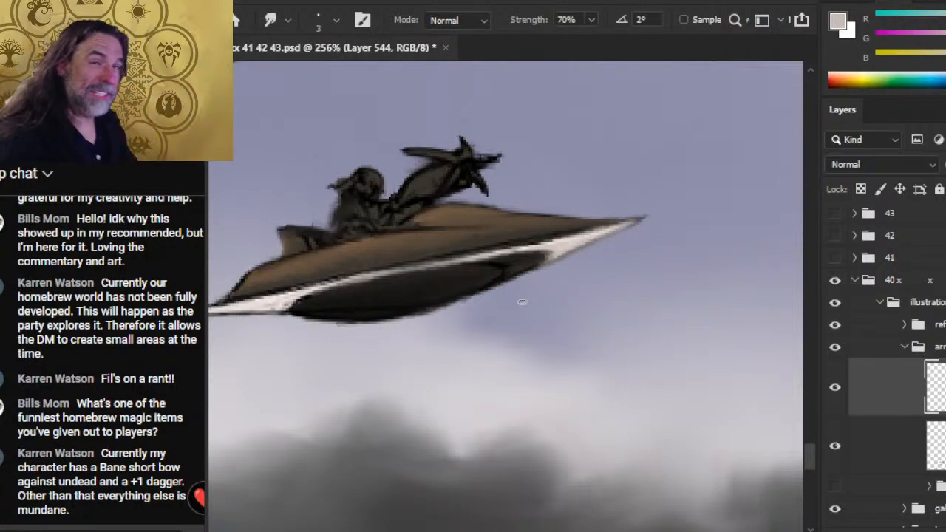
key("e")
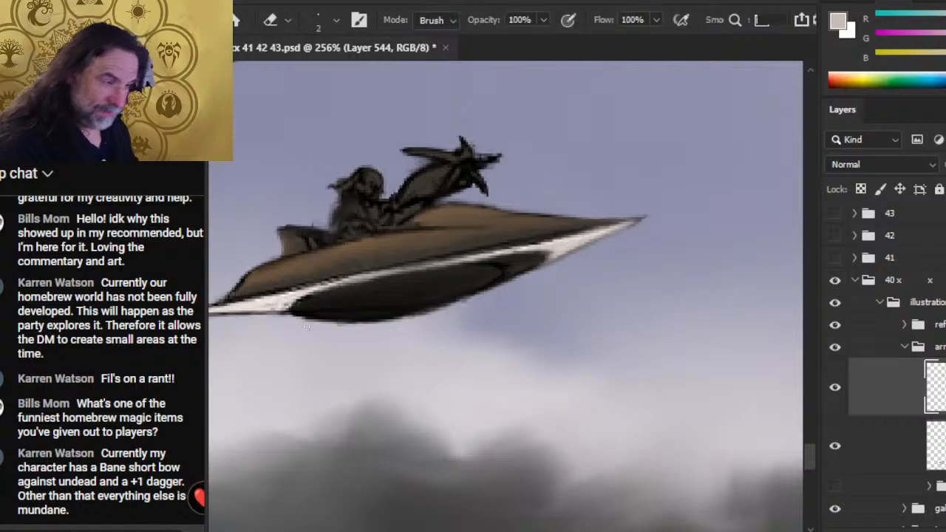
key("r")
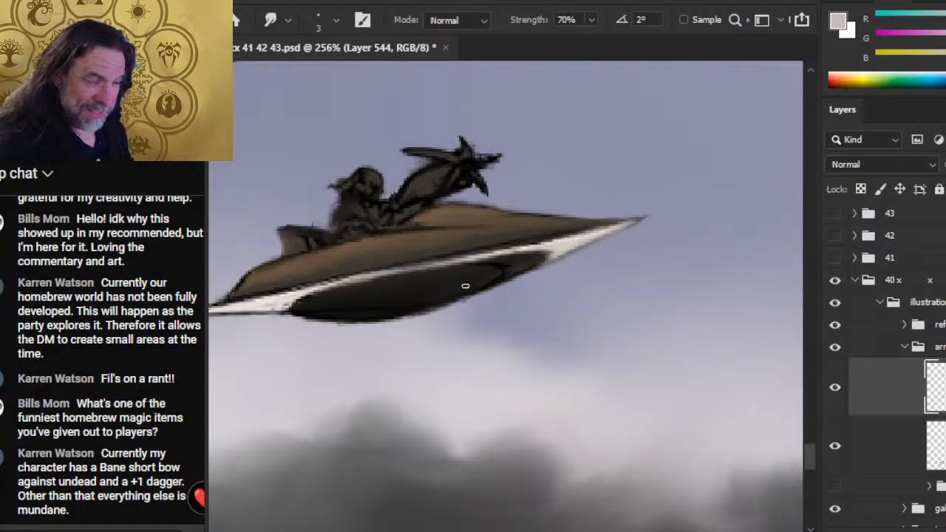
- Shade the rear tip of the next craft's white rim, up and to the right, with the light grey Brush and Smudge
left_click_drag(676, 352, 461, 467)
left_click_drag(429, 223, 383, 213)
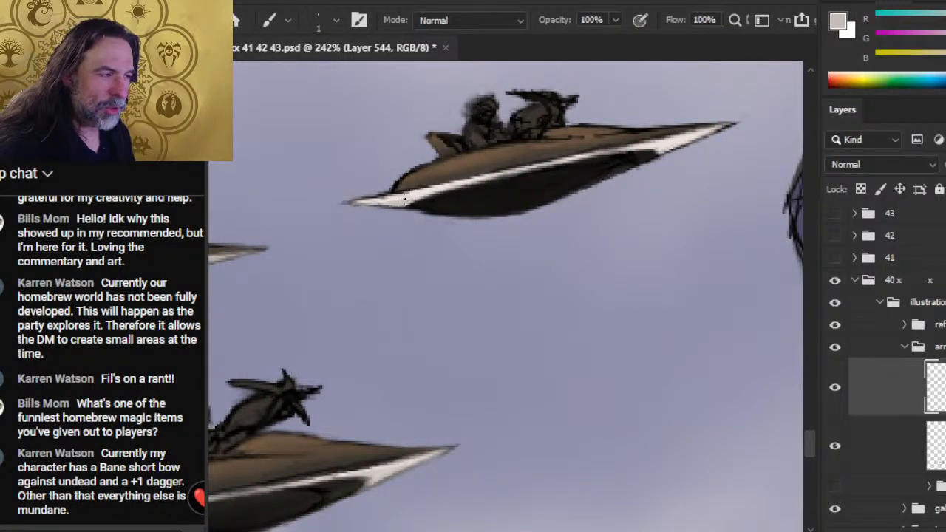
left_click_drag(445, 192, 460, 188)
key("r")
mouse_move(403, 201)
left_mouse_down()
mouse_move(424, 203)
mouse_move(413, 209)
mouse_move(433, 194)
mouse_move(414, 196)
left_mouse_up()
- Shade the front point of the same craft's rim in light grey and smudge it clean where it meets the dark underside
key("b")
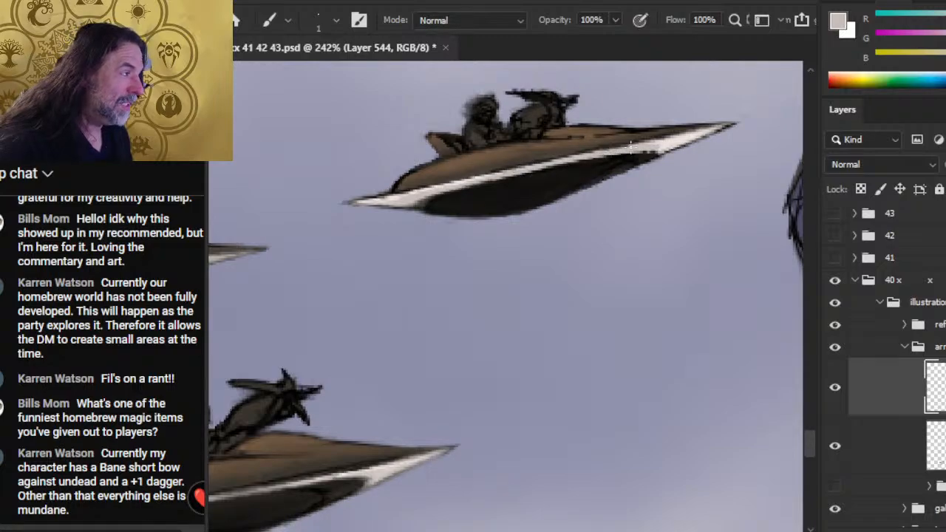
key("r")
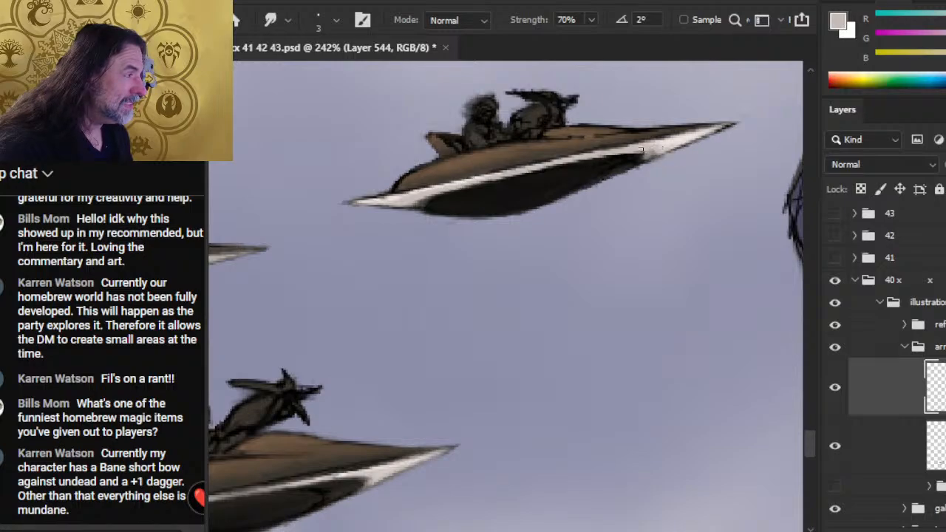
key("b")
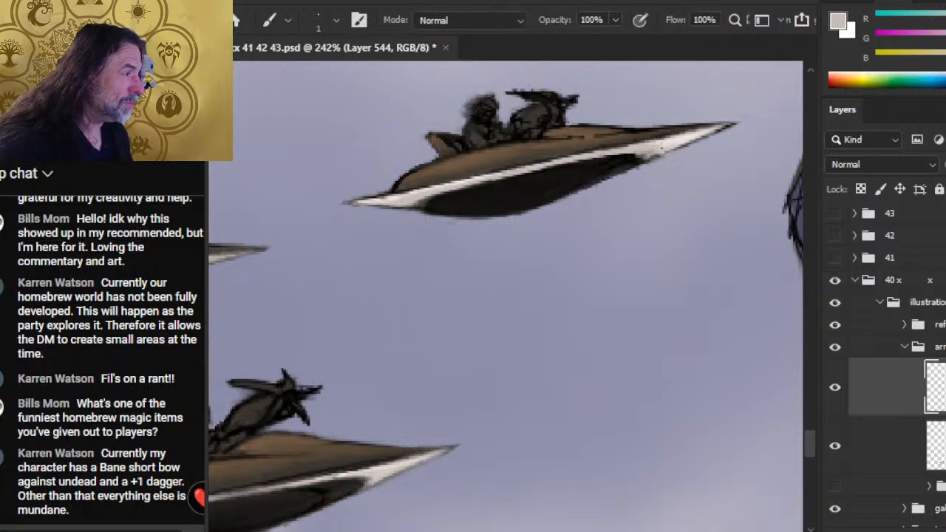
key("r")
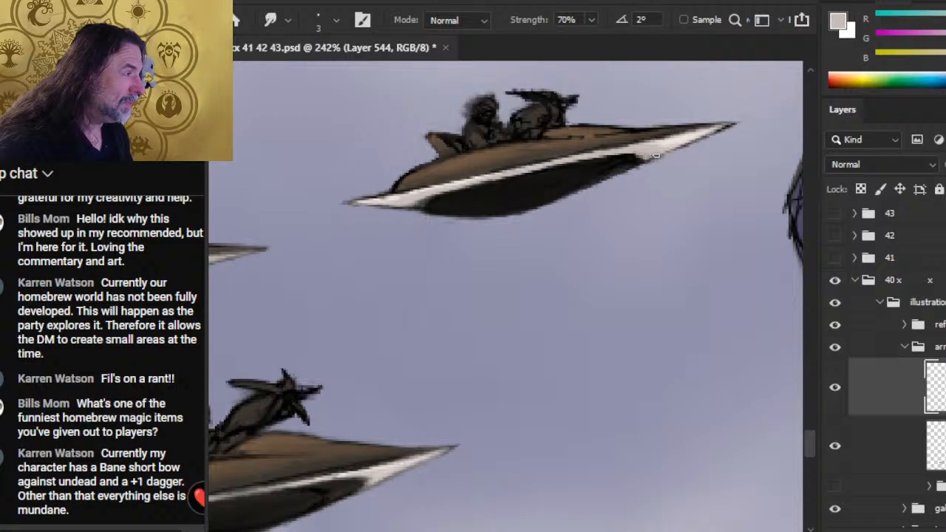
mouse_move(654, 156)
left_mouse_down()
mouse_move(525, 179)
mouse_move(666, 150)
mouse_move(644, 153)
left_mouse_up()
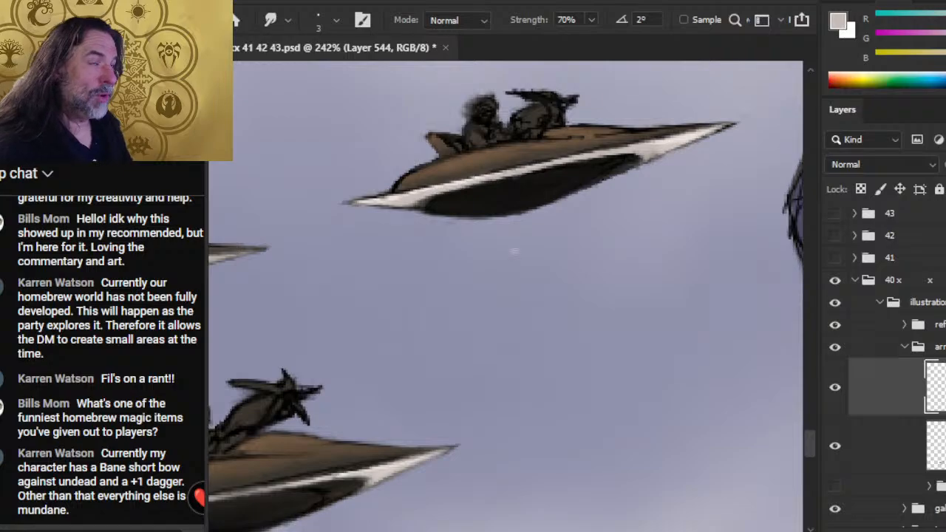
- Shade the rim of the upper-left craft over the dark blue hull from rear tip to middle with the light grey 1 px Brush and Smudge
key("ctrl+space")
left_click_drag(634, 266, 535, 260)
mouse_move(674, 336)
left_mouse_down()
mouse_move(418, 185)
mouse_move(465, 359)
mouse_move(281, 458)
mouse_move(536, 356)
left_mouse_up()
left_click_drag(416, 300, 451, 300)
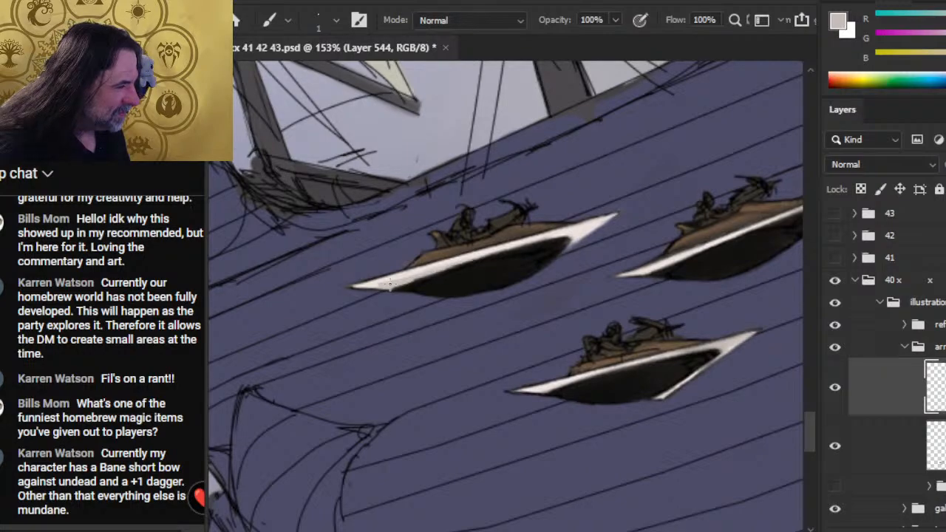
key("r")
key("b")
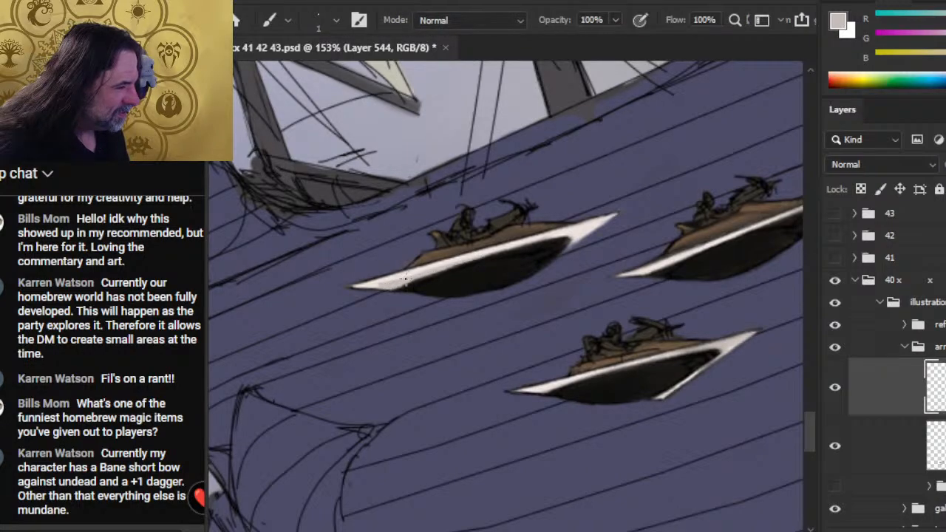
key("r")
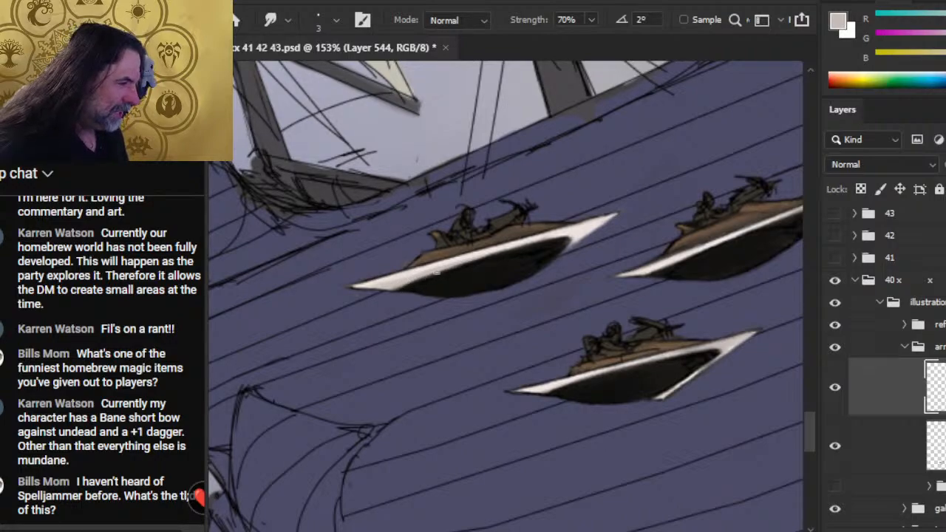
key("b")
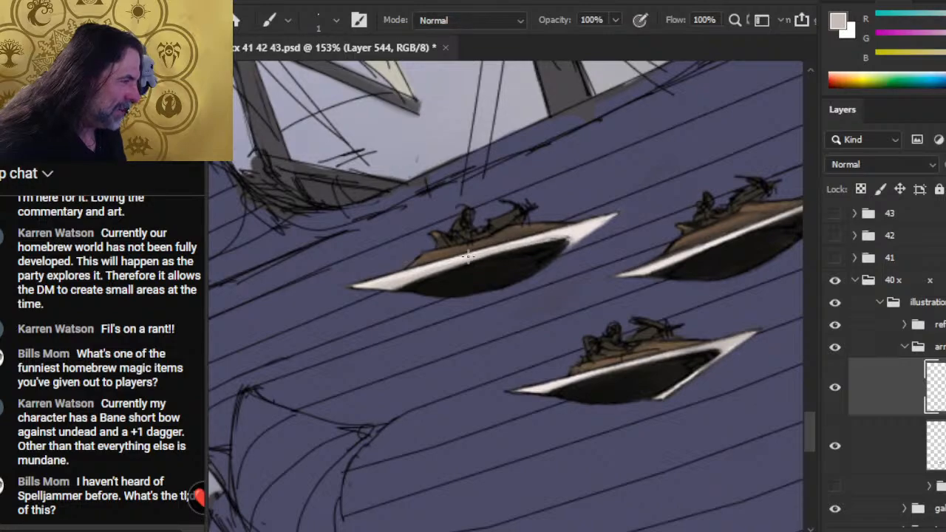
key("r")
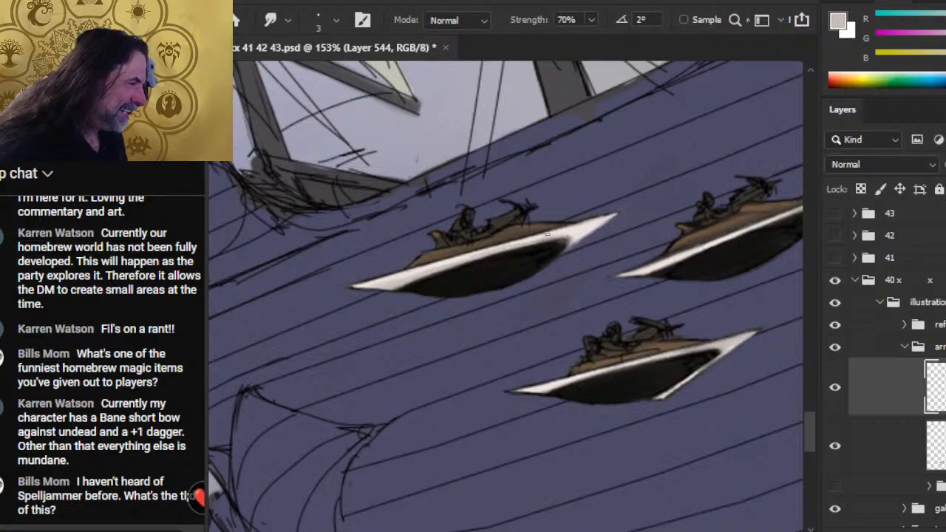
- Shade the same craft's front point in light grey, clean its edge with the 2 px Eraser and smudge the rim smooth
key("b")
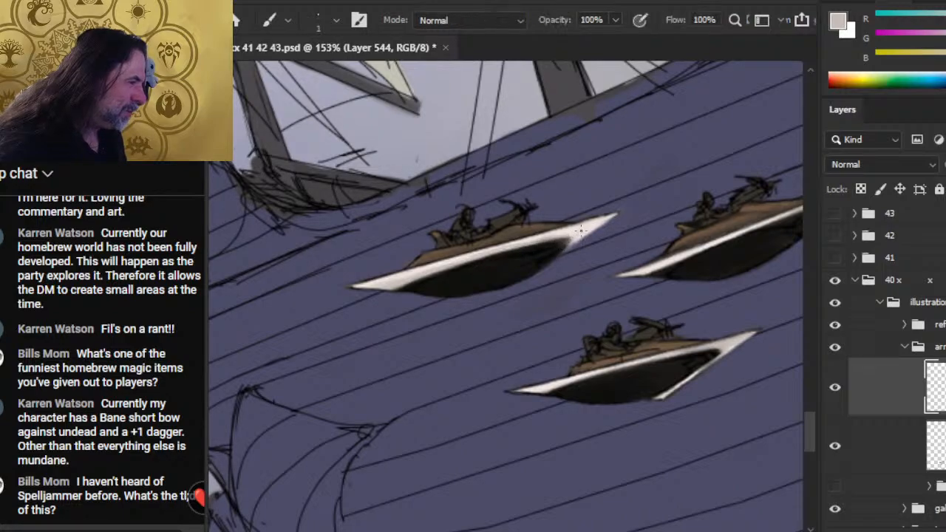
key("r")
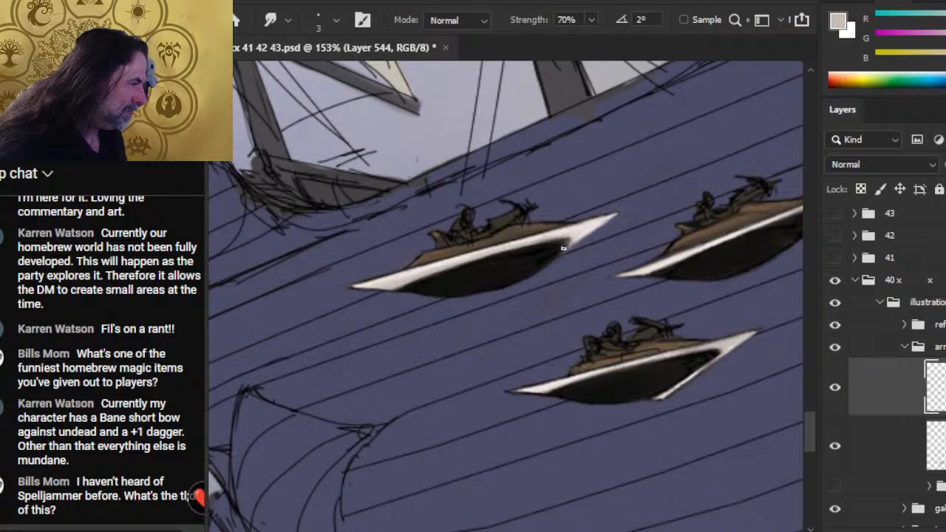
key("e")
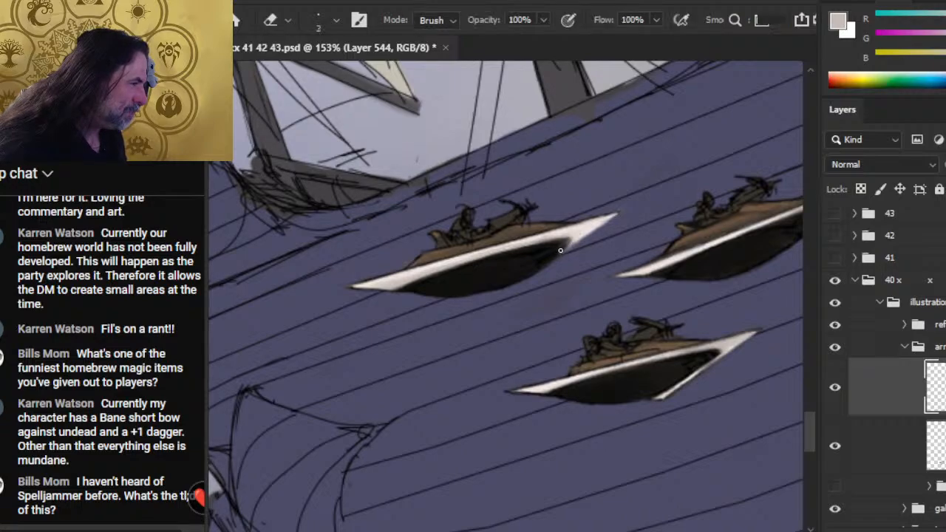
key("r")
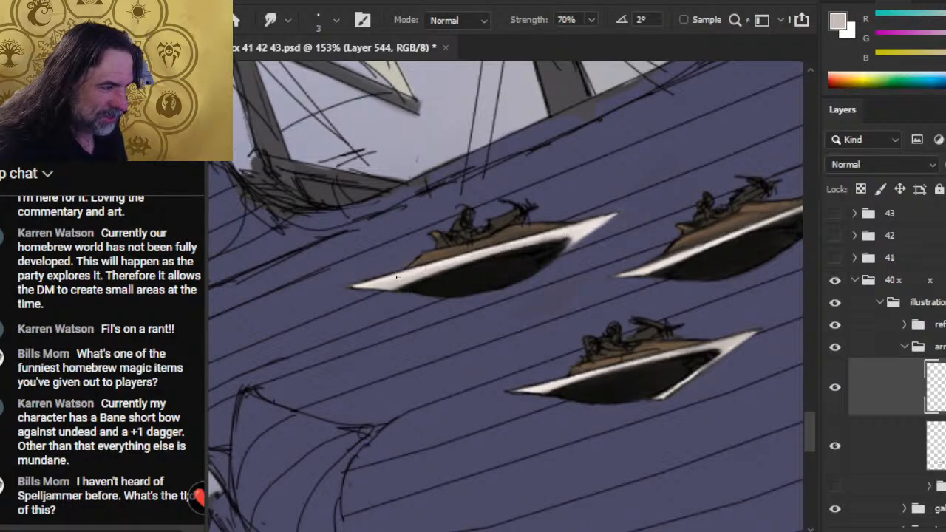
left_click_drag(399, 278, 445, 266)
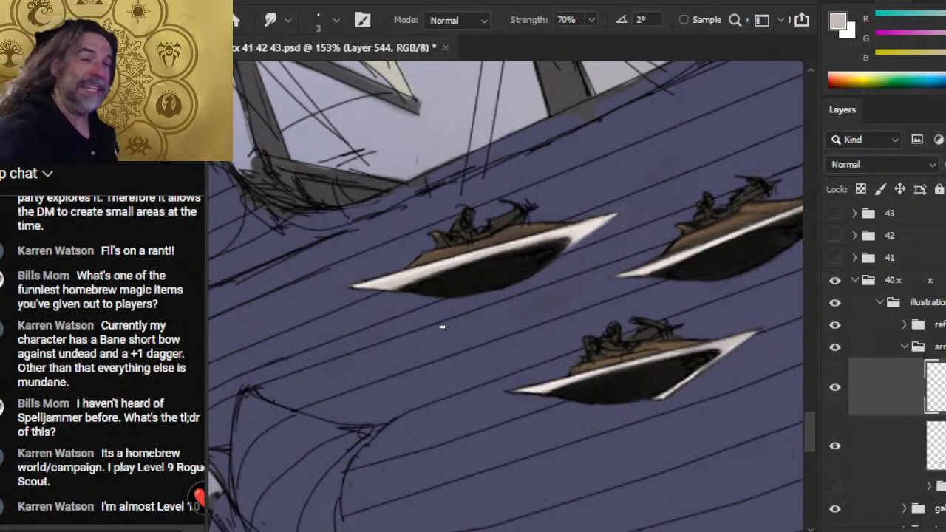
- Shade the rear tip of the upper-right craft's white rim with the light grey 1 px Brush and blend it with Smudge
left_click_drag(626, 238, 473, 200)
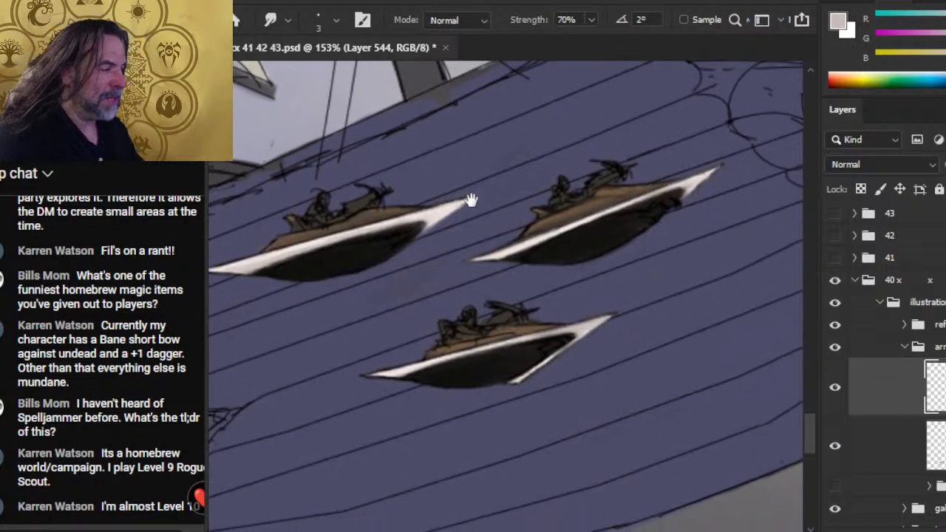
key("e")
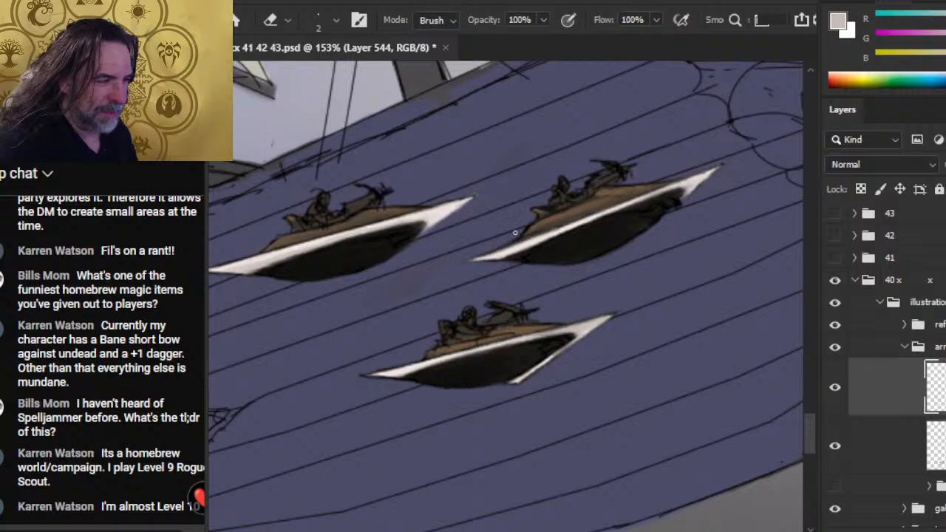
key("b")
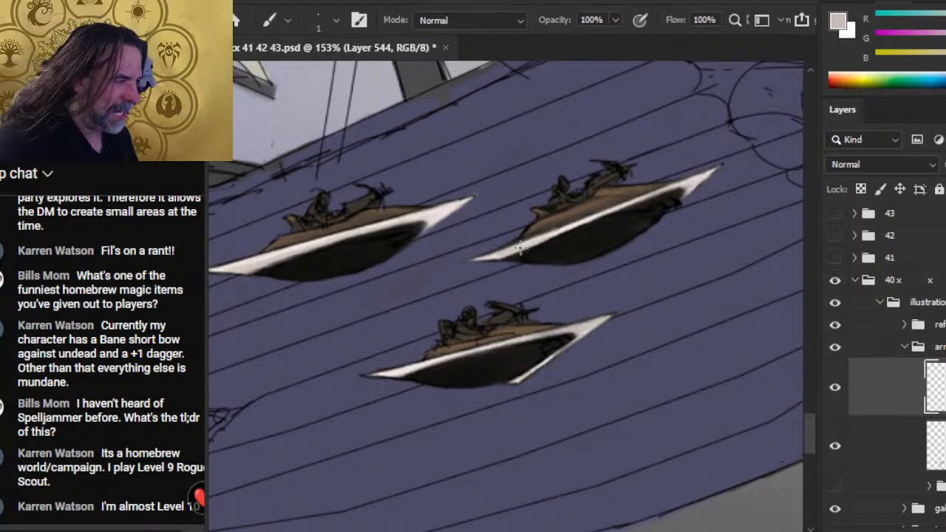
mouse_move(520, 249)
left_mouse_down()
mouse_move(510, 258)
mouse_move(516, 250)
left_mouse_up()
key("r")
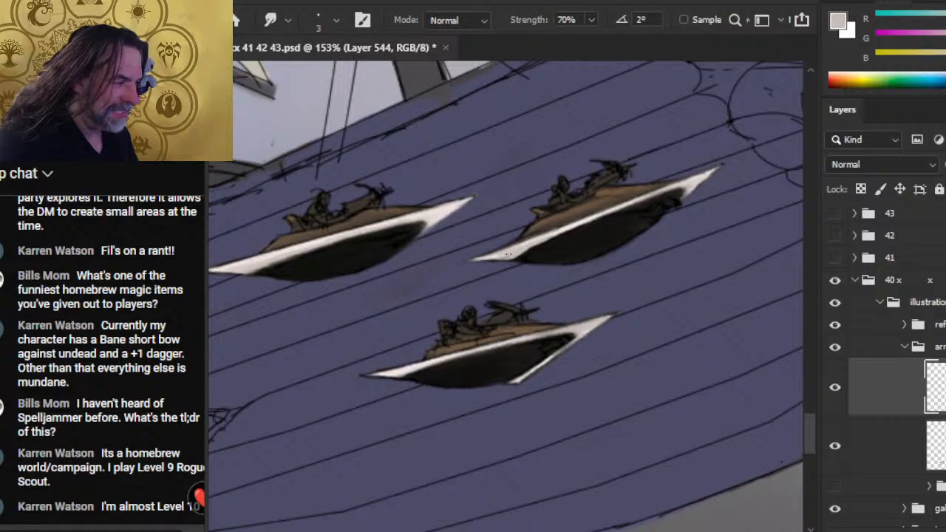
- Extend the light grey shading along the lower edge of that craft's rim towards its middle, blending with the 3 px Smudge tool
key("b")
left_click_drag(543, 243, 519, 257)
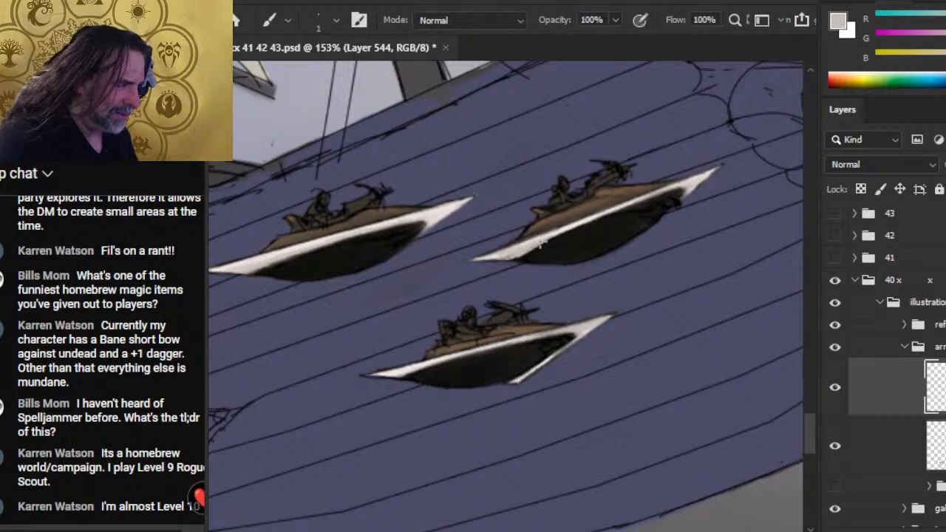
mouse_move(568, 233)
left_mouse_down()
mouse_move(533, 247)
mouse_move(540, 244)
left_mouse_up()
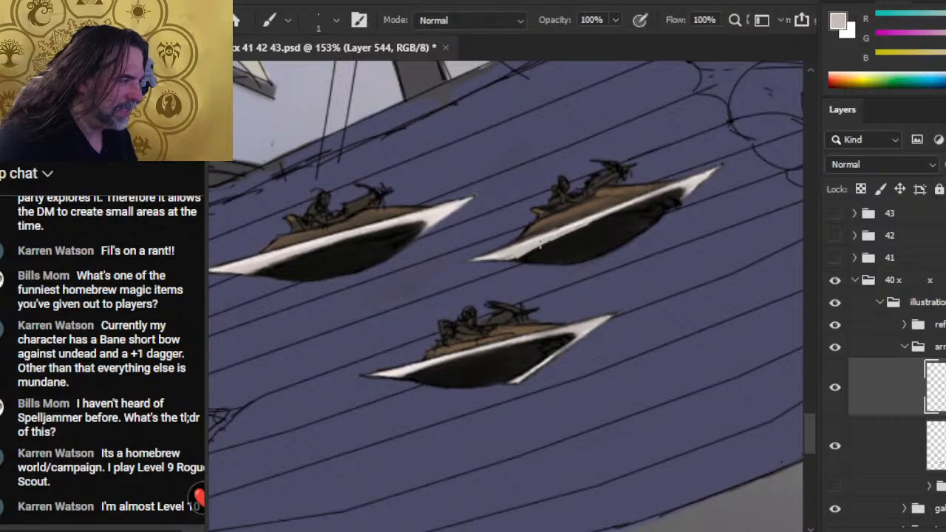
key("e")
key("r")
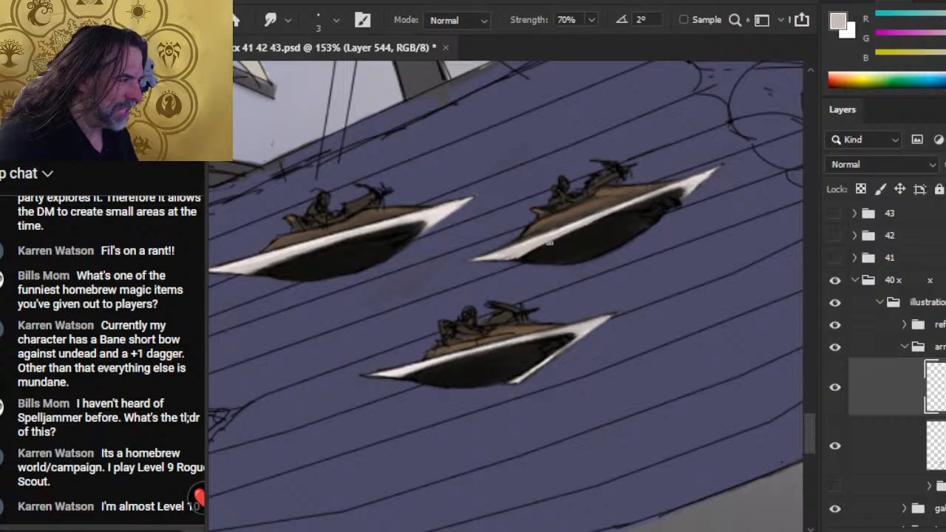
key("b")
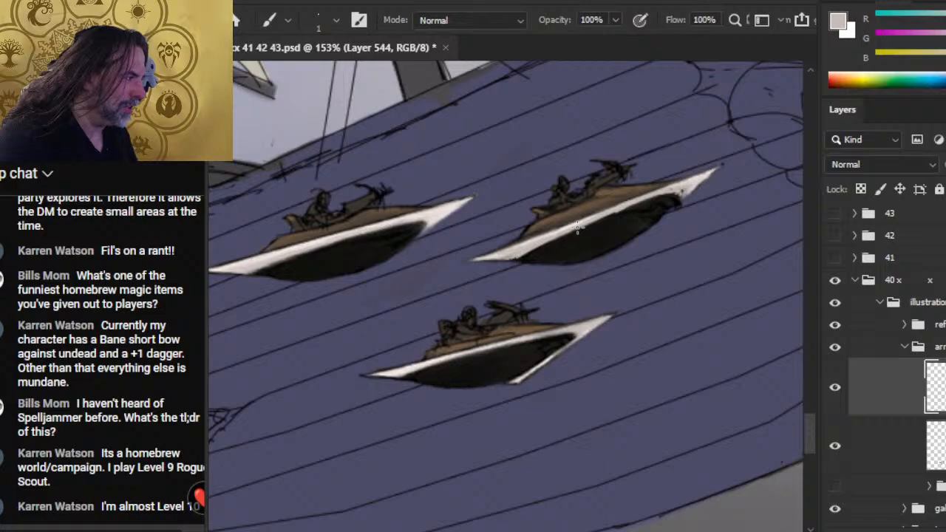
key("r")
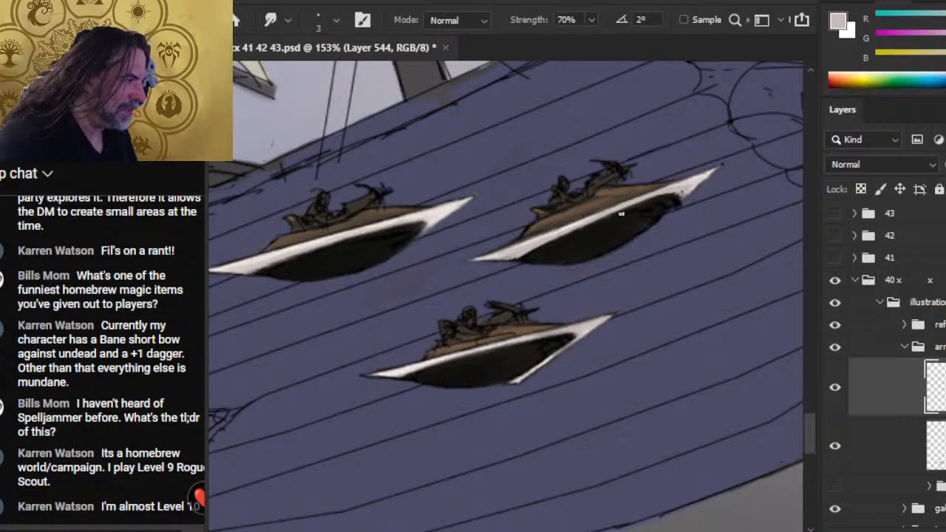
- Shade the front point of the upper-right craft's rim in light grey, smudging it where it meets the dark underside
key("b")
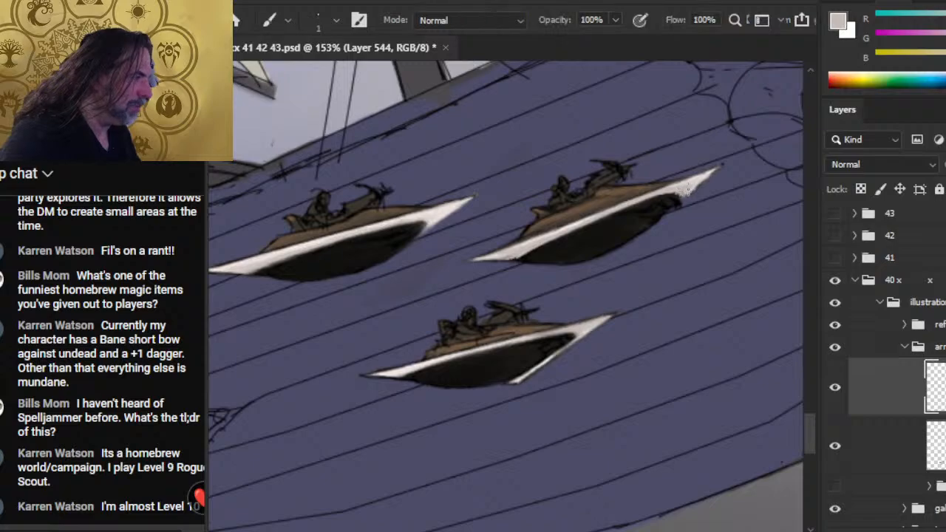
key("r")
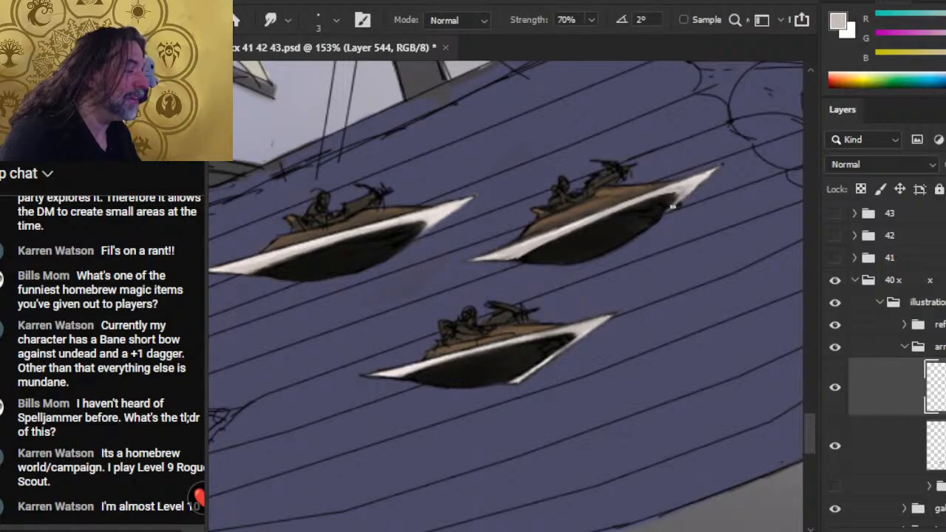
key("b")
key("r")
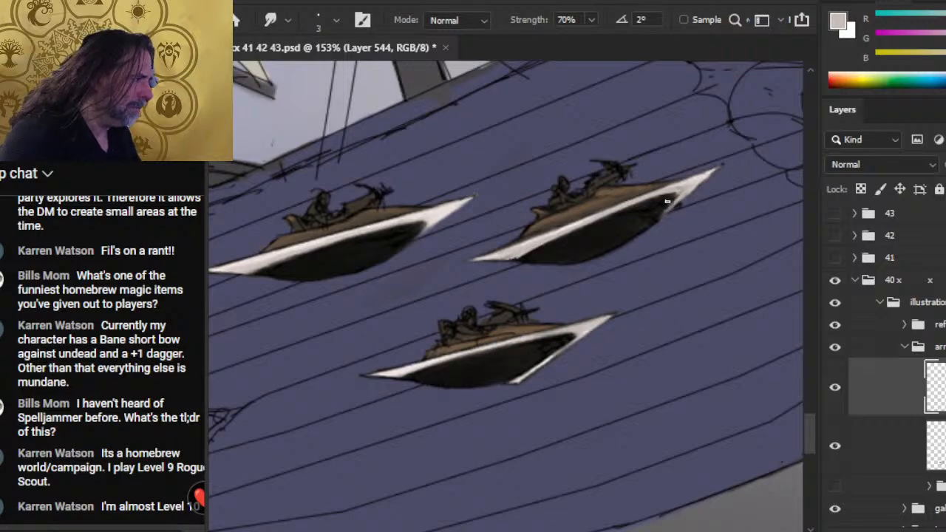
key("b")
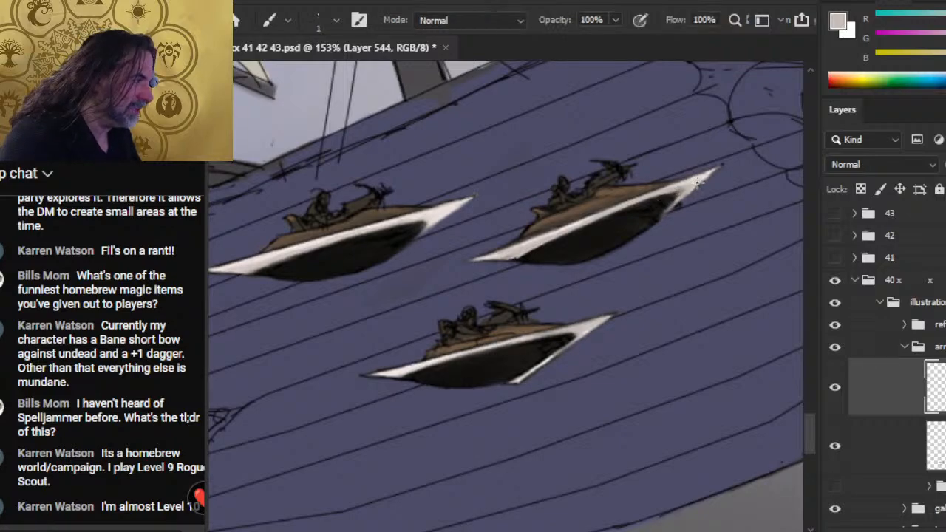
key("r")
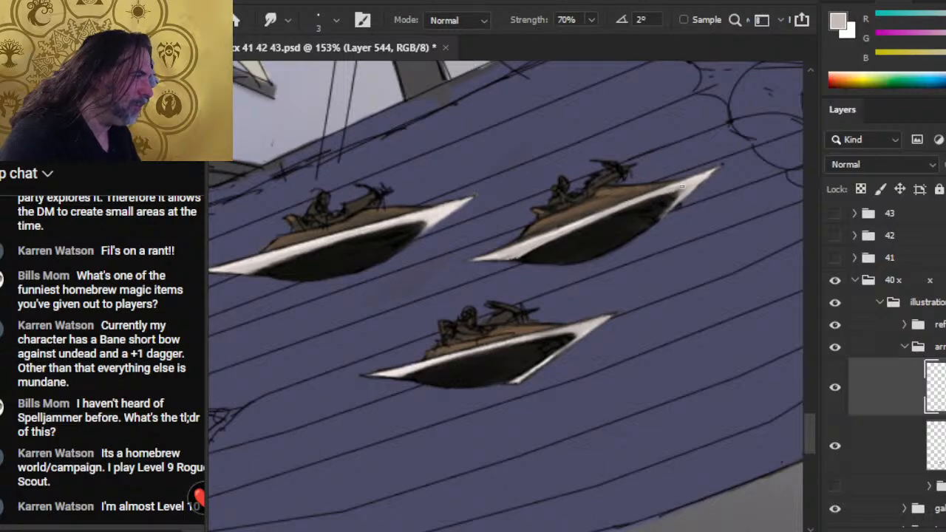
key("b")
key("r")
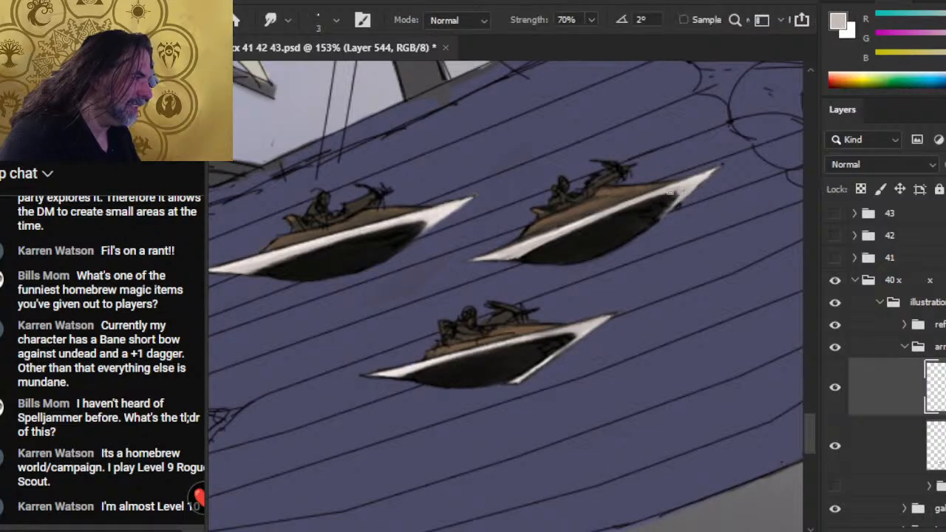
key("b")
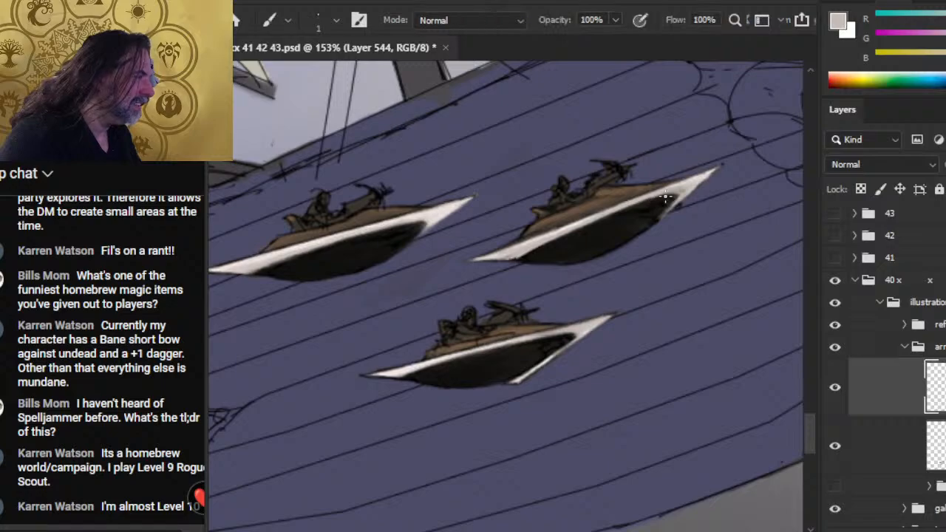
- Refine the front point's inner edge with the 2 px Eraser and carry the grey shading out to its very tip, blending with Smudge
key("e")
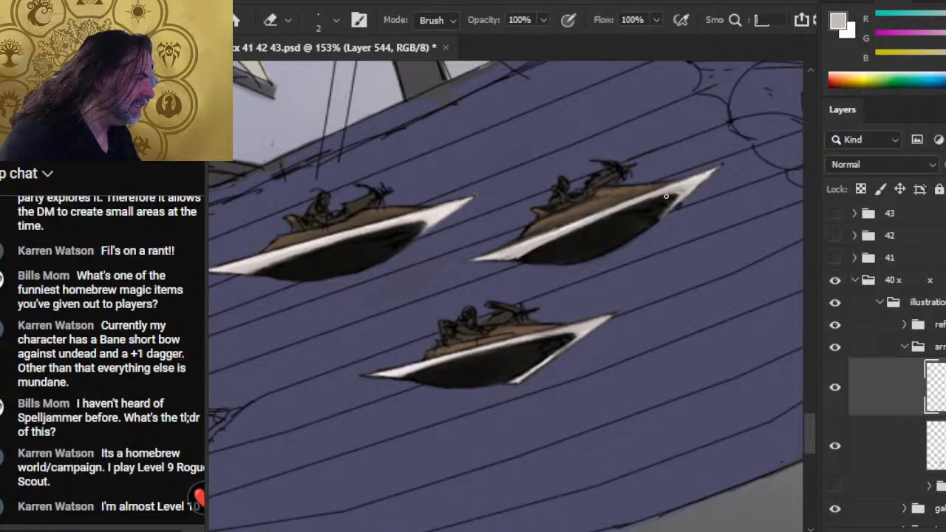
key("b")
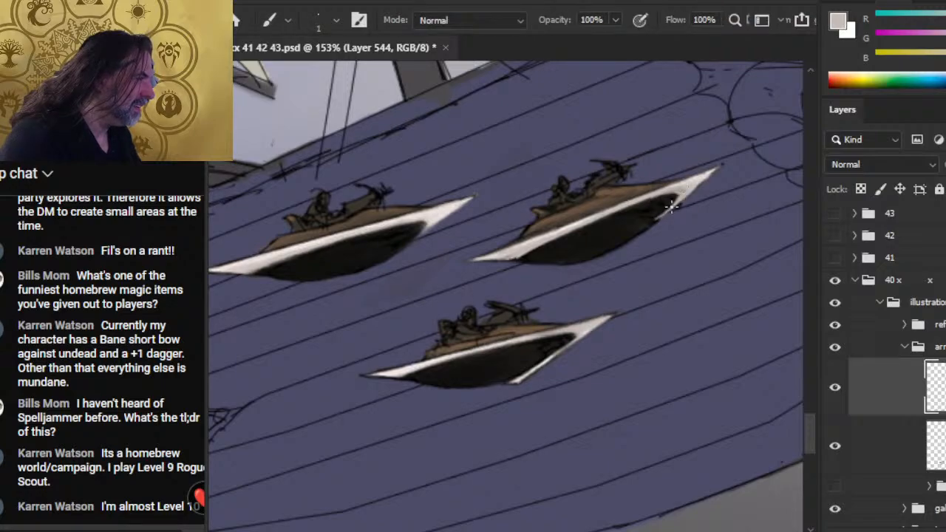
key("r")
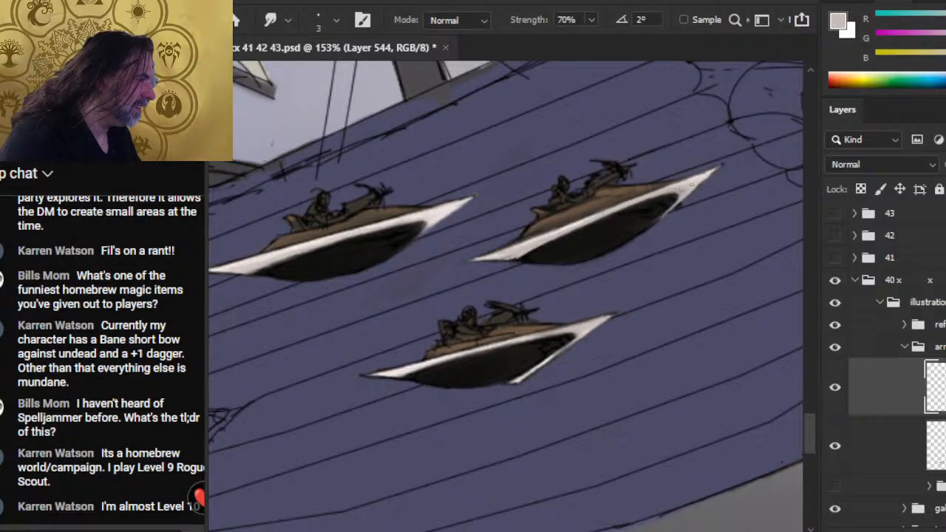
key("b")
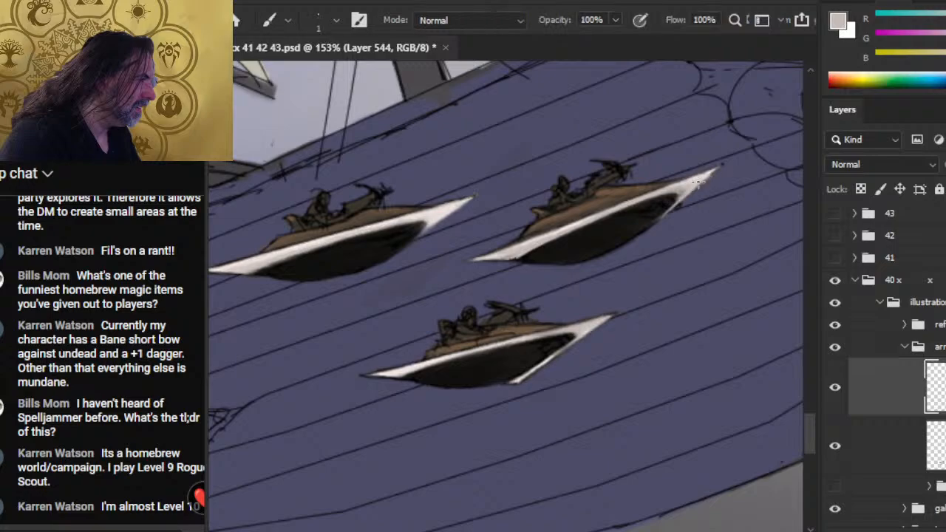
left_click_drag(713, 174, 724, 165)
key("r")
key("e")
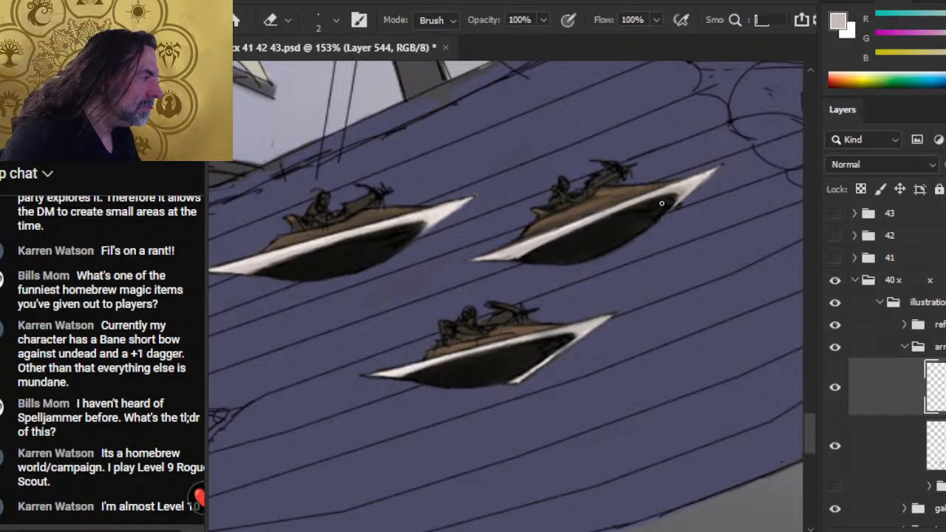
- Shade the front lower edge of the bottommost craft's white rim in light grey with the Brush and blend it with the 3 px Smudge tool
left_click_drag(503, 370, 554, 311)
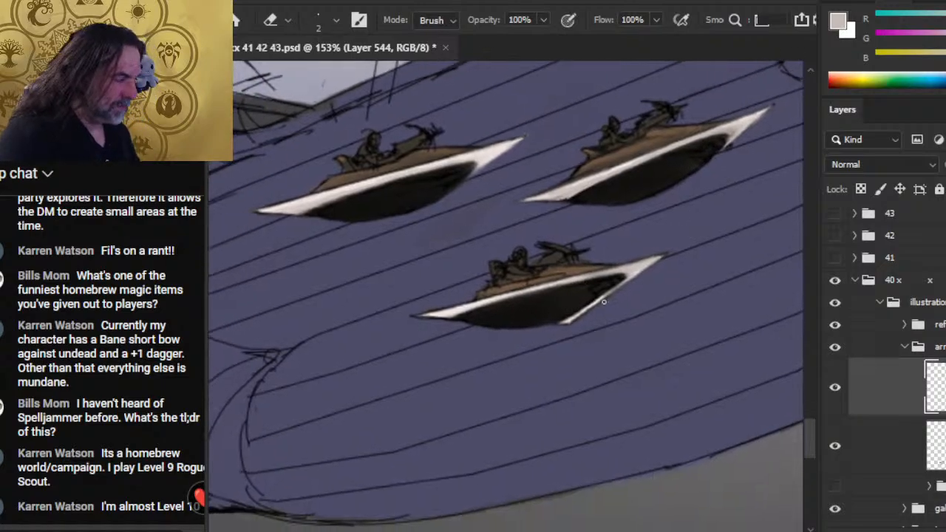
key("b")
key("r")
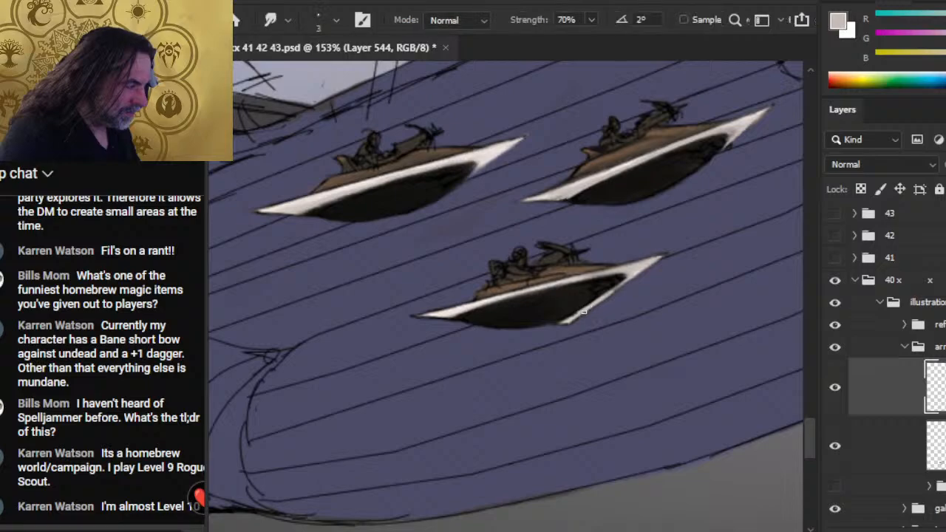
key("b")
key("r")
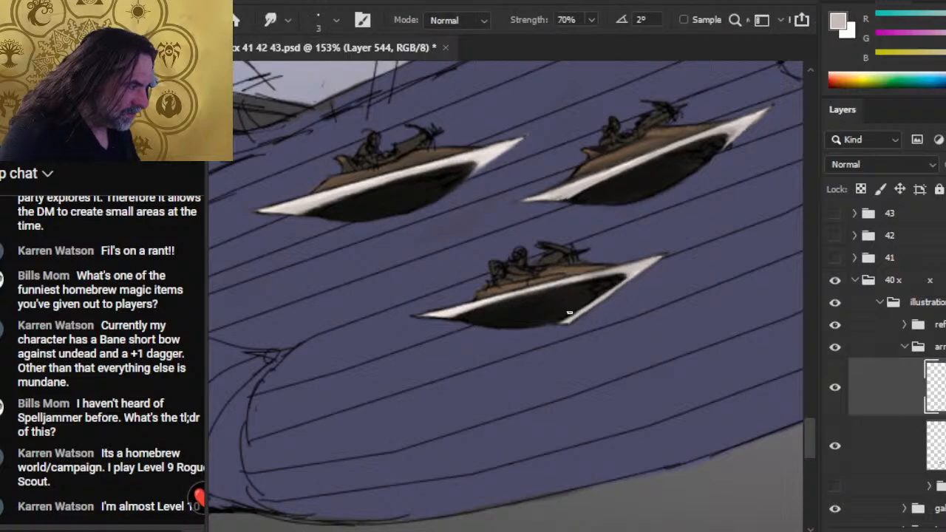
- Save the document
key("z")
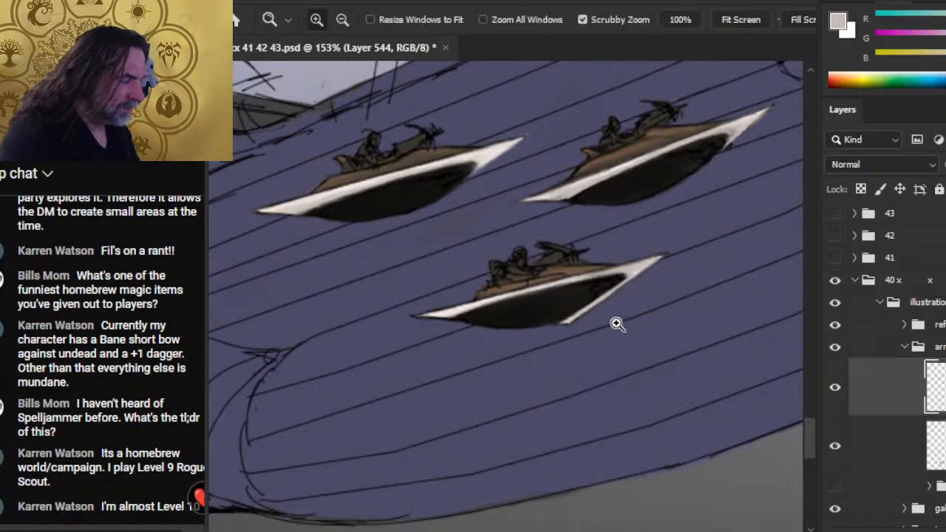
mouse_move(614, 323)
left_mouse_down()
mouse_move(534, 365)
mouse_move(527, 333)
left_mouse_up()
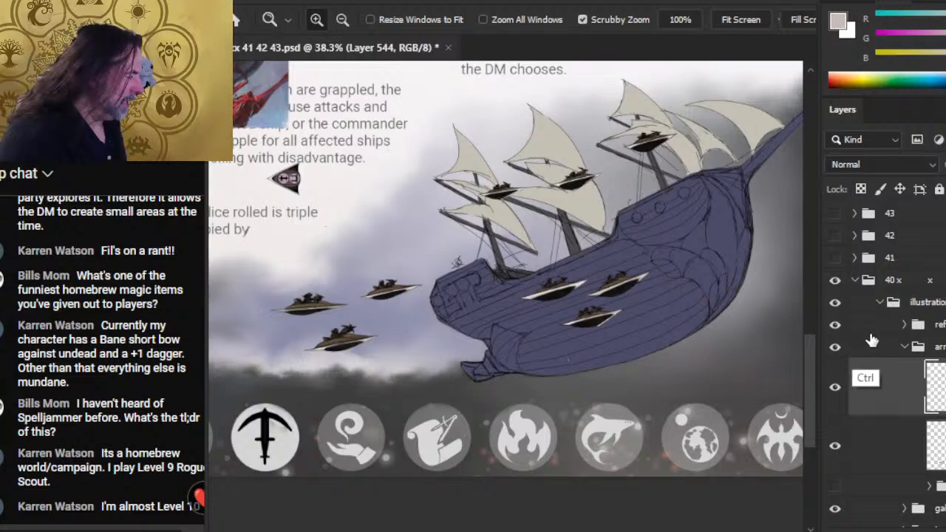
key("ctrl+s")
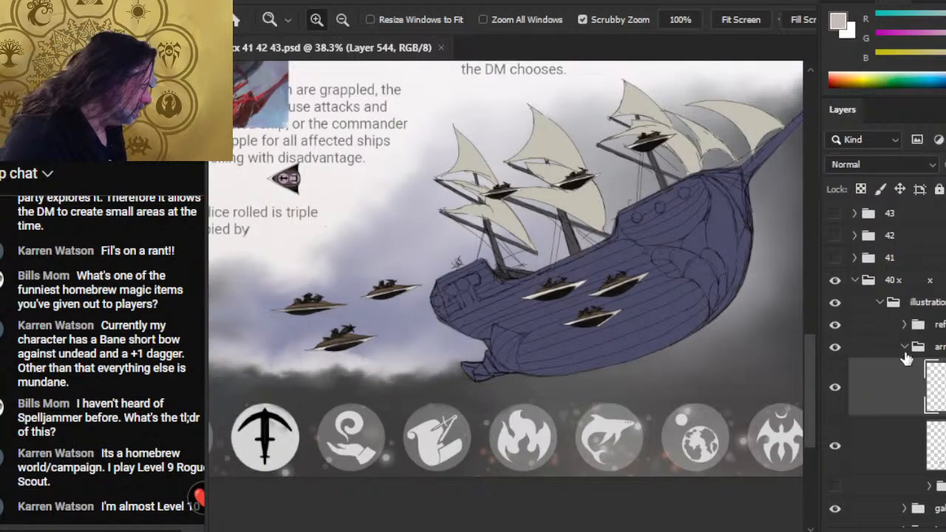
- Collapse the arrow group and expand the large ship's group and its first subgroup, toggling that subgroup's visibility to check its contents
left_click(903, 347)
left_click(905, 391)
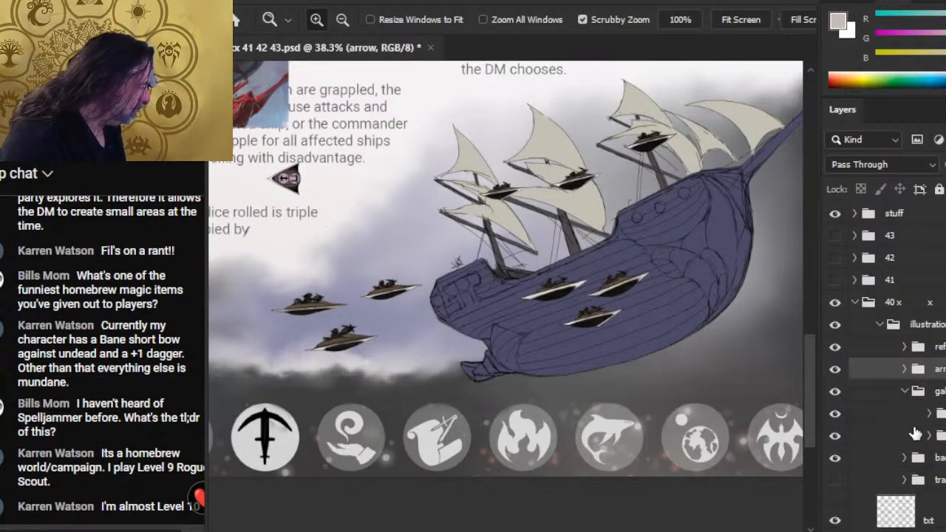
left_click(833, 416)
left_click(834, 417)
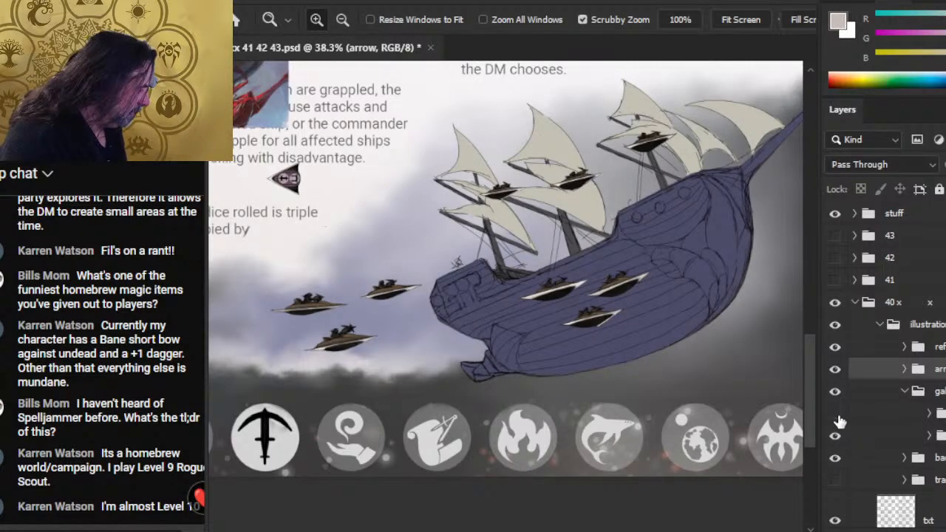
left_click(835, 416)
left_click(835, 416)
left_click(929, 416)
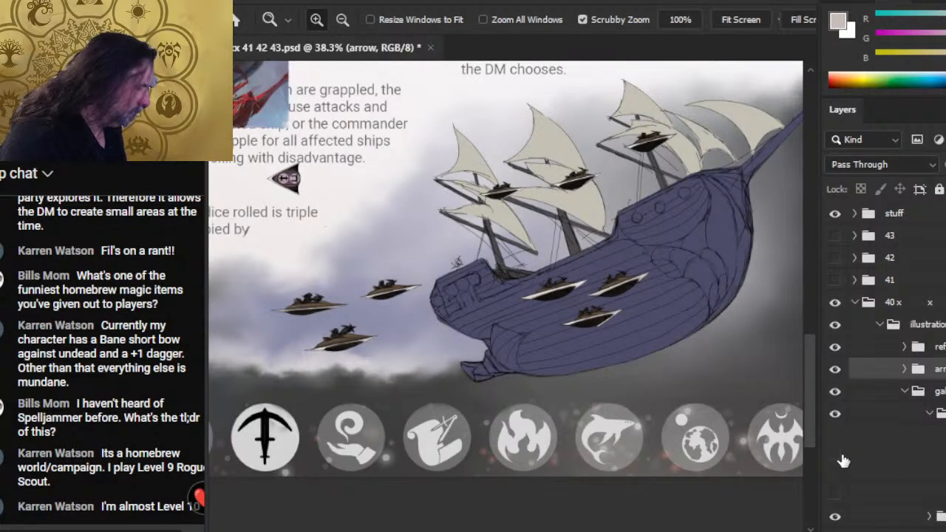
- Duplicate the ship's line-art layer Group 91 copy 2 under the name ' and hide the original layer
left_click(835, 453)
left_click(835, 453)
right_click(893, 455)
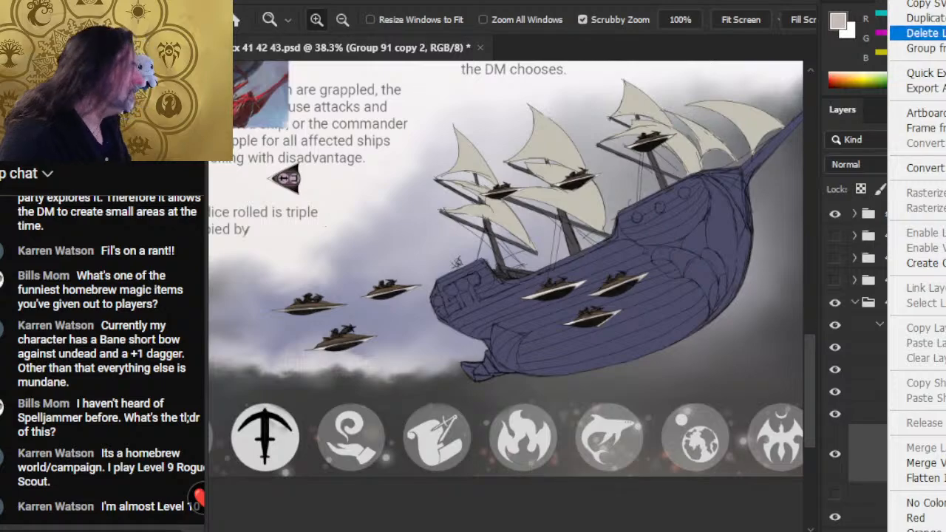
left_click(909, 15)
type("'")
key("Return")
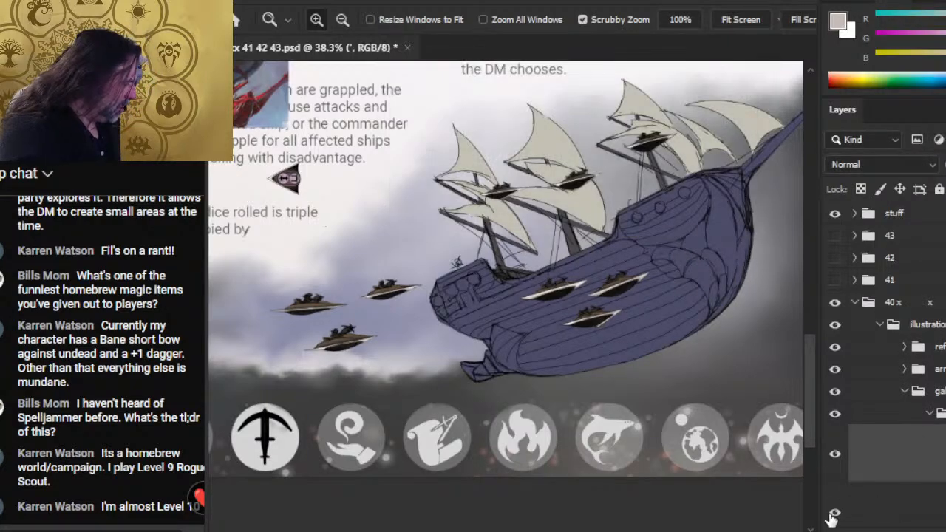
- Clean stray sketch lines along the upper edge and corner of the large ship's stern with the 2 px Eraser
left_click(462, 317)
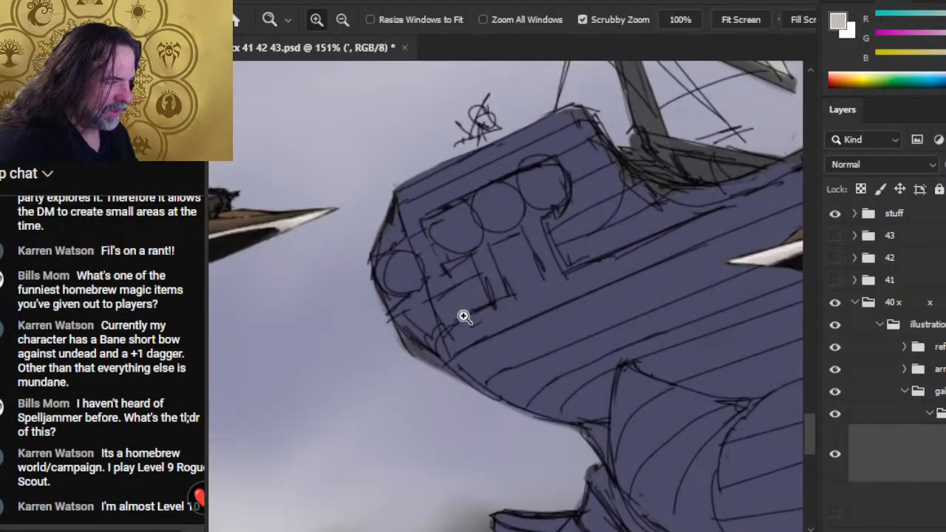
key("b")
key("e")
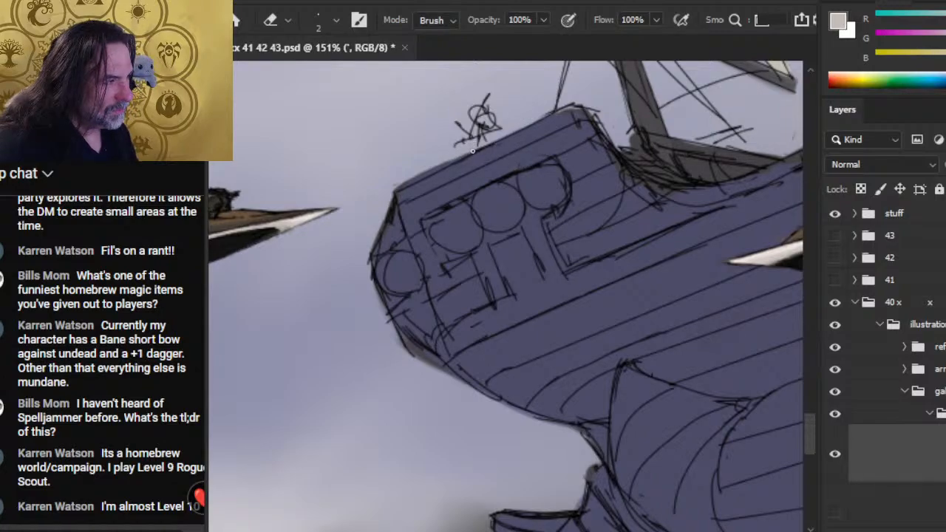
key("r")
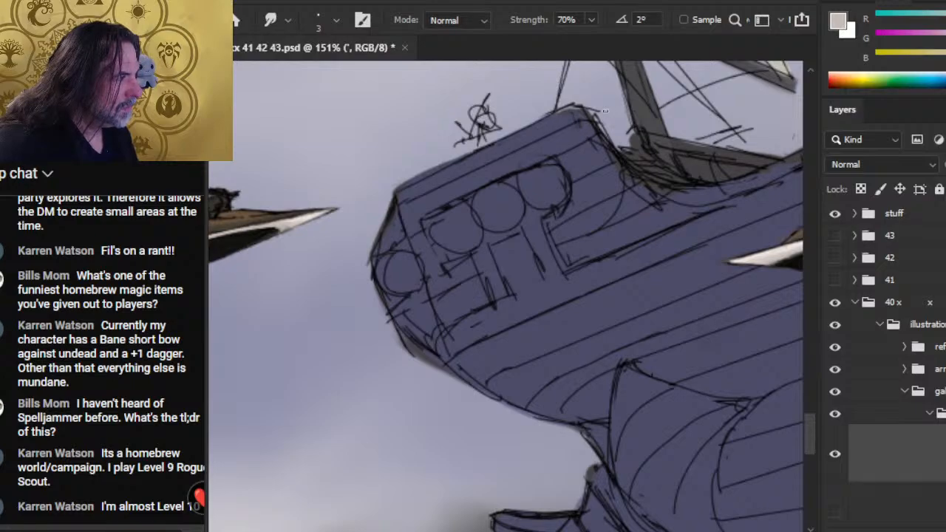
key("e")
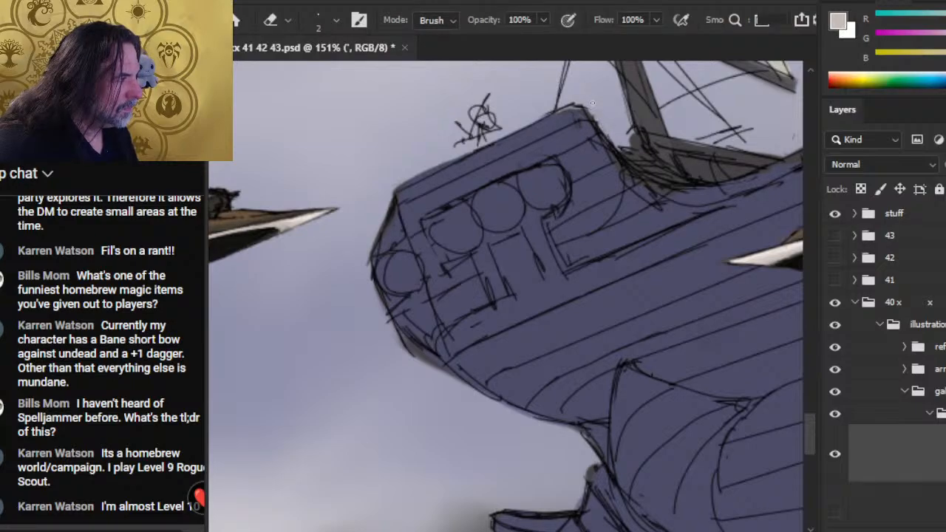
- Erase the stray line ends around the base of the aft mast, where it meets the deck
mouse_move(697, 143)
left_mouse_down()
mouse_move(581, 204)
mouse_move(478, 199)
left_mouse_up()
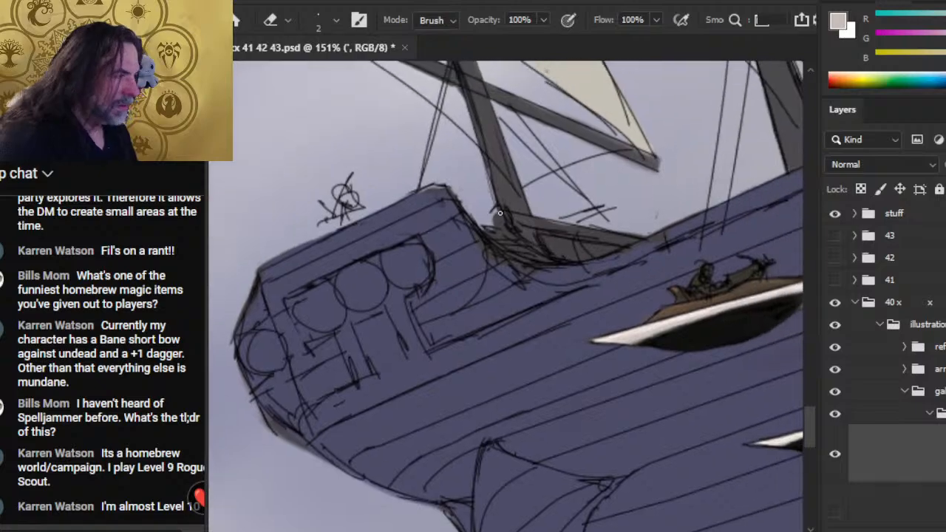
key("z")
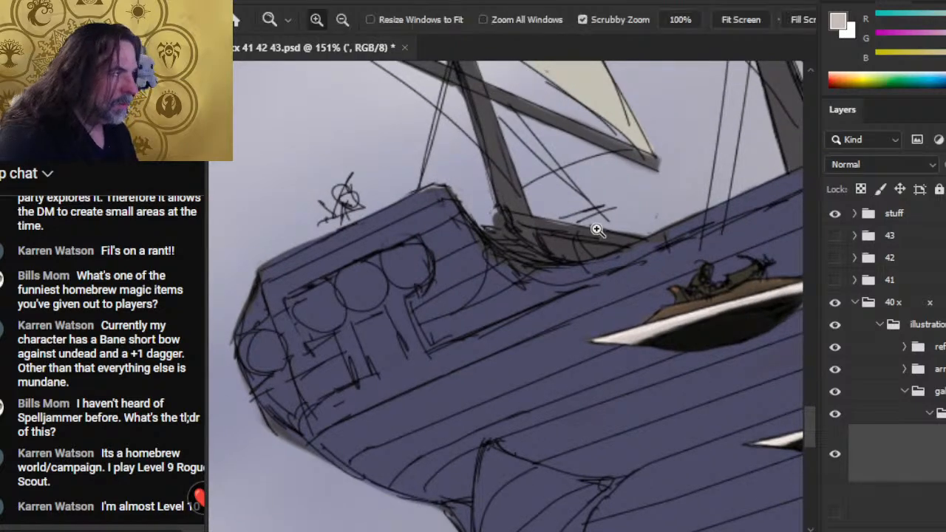
left_click_drag(594, 227, 527, 256)
left_click_drag(589, 212, 595, 247)
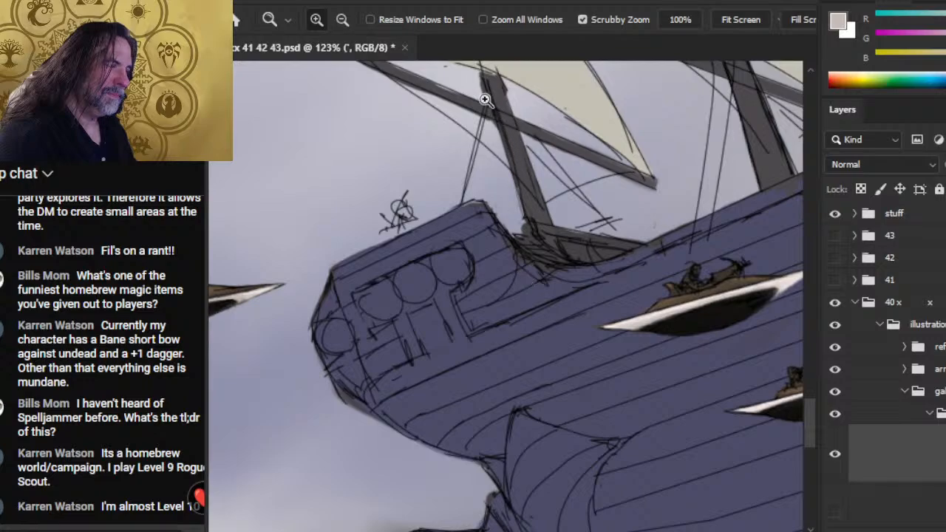
- Erase stray marks around the aft mast's sails and the doubled upper outline of its narrow middle sail with the 2 px Eraser
key("e")
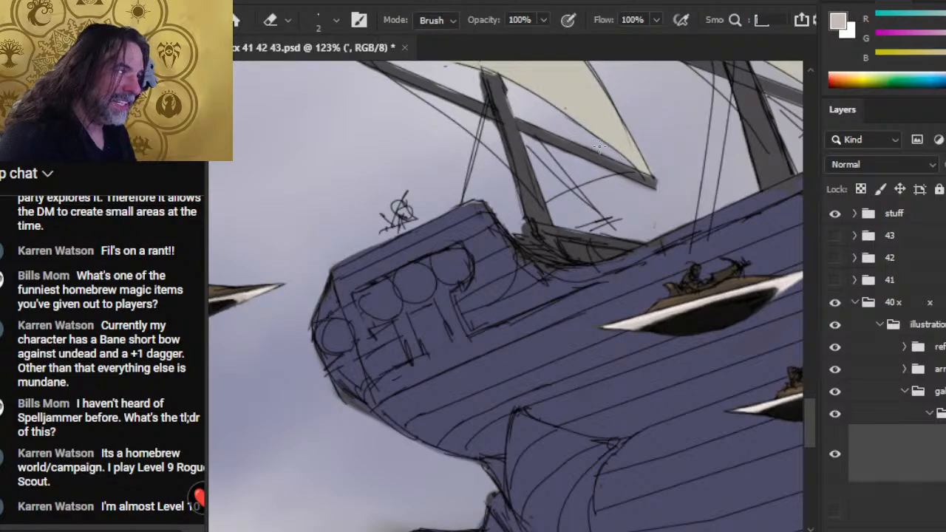
left_click_drag(566, 150, 662, 248)
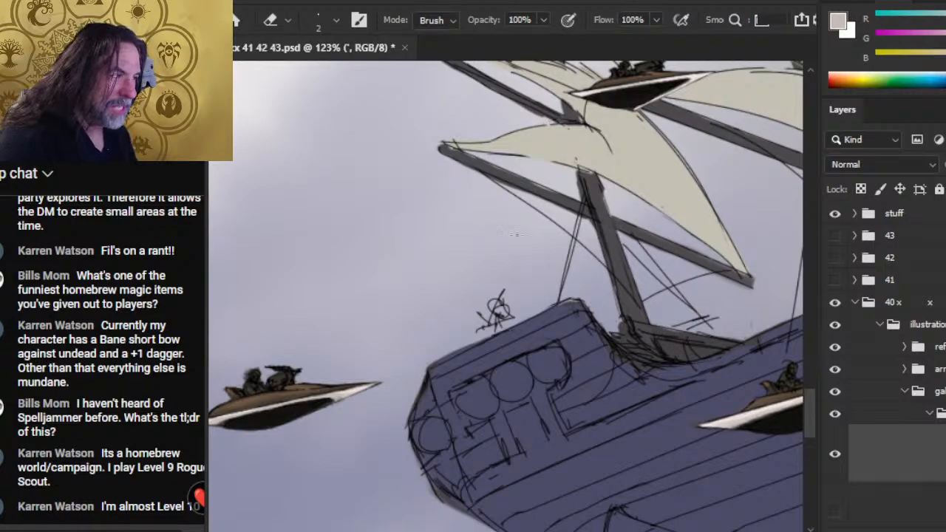
left_click_drag(598, 216, 543, 258)
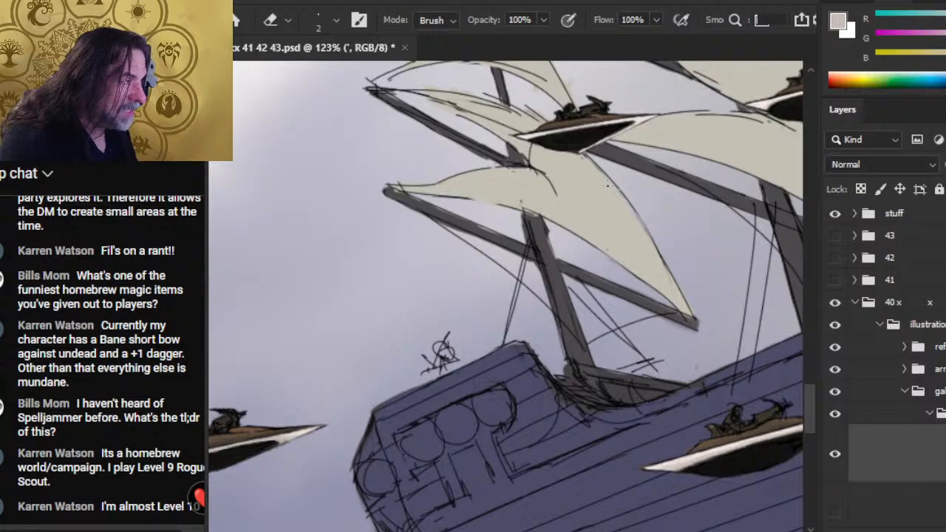
left_click_drag(492, 147, 508, 218)
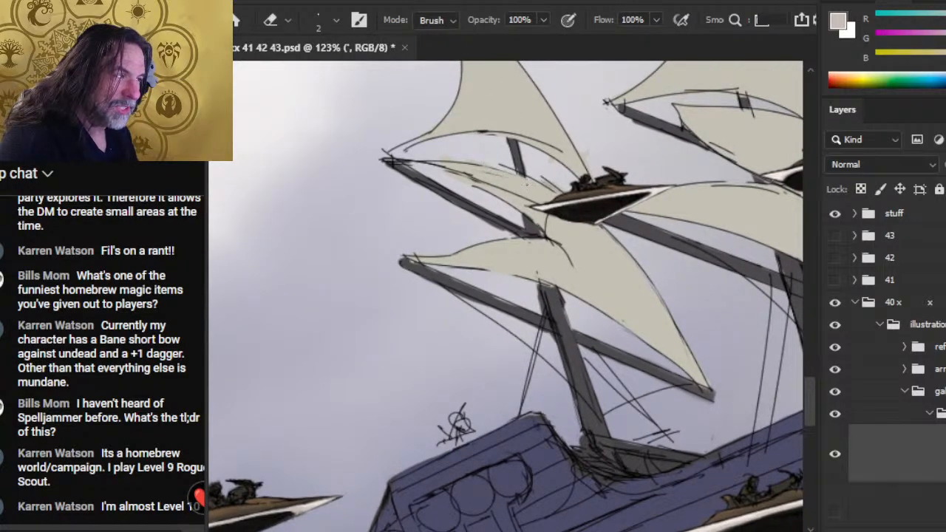
left_click_drag(493, 162, 514, 171)
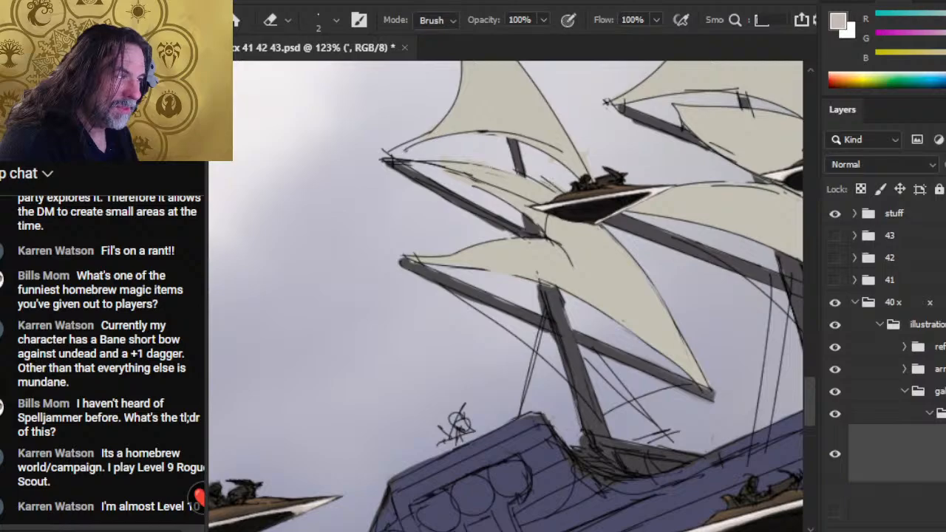
- Redraw the upper edge of the aft mast's narrow middle sail in black with the 1 px Brush
key("b")
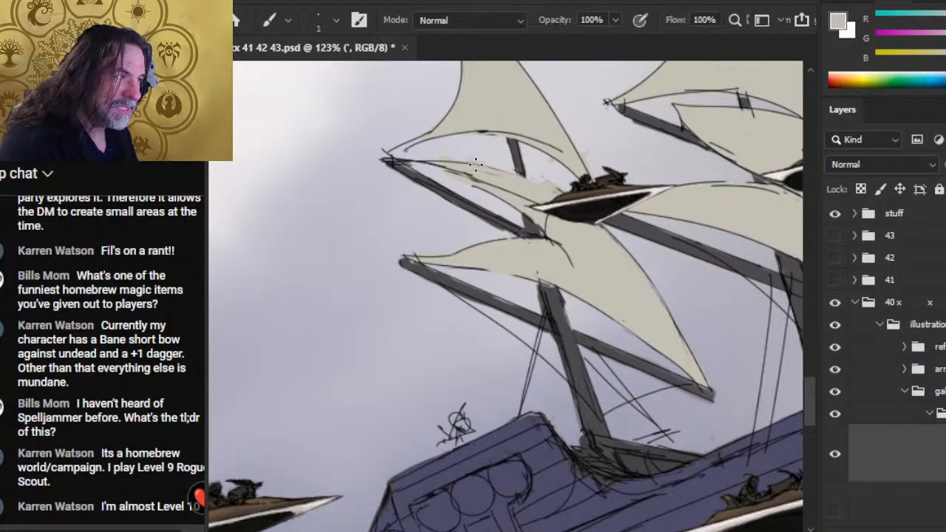
left_click(538, 235, "alt")
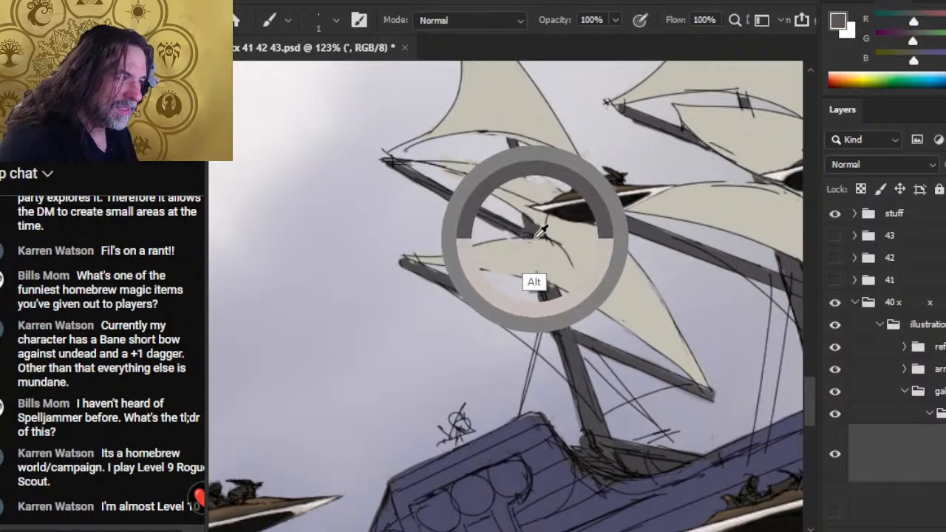
left_click_drag(542, 233, 554, 233)
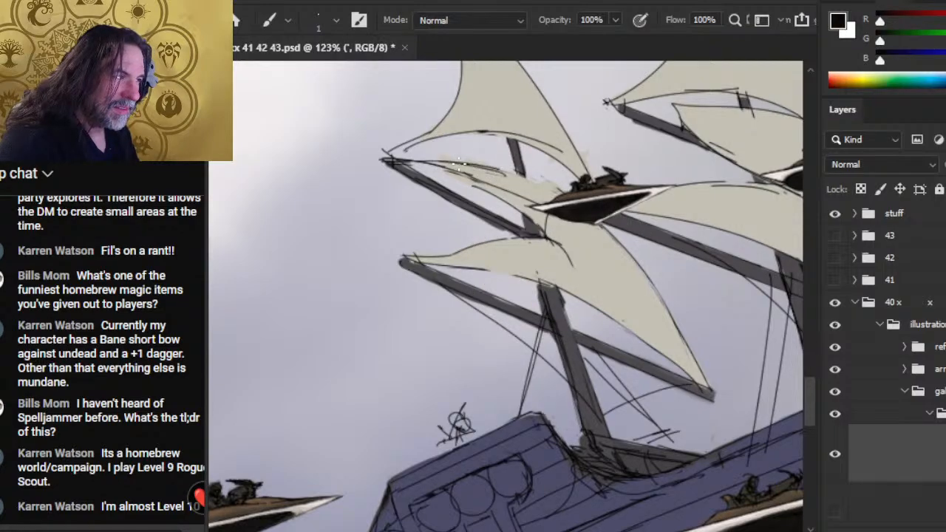
left_click_drag(459, 163, 567, 192)
- Redraw the lower edge of the narrow middle sail in black towards the yard's outer tip, erasing the old rough line
key("e")
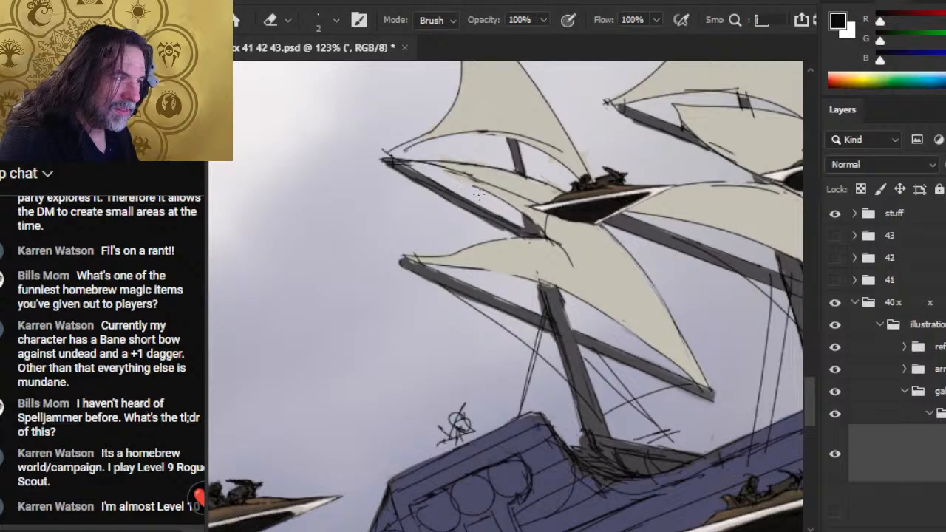
key("b")
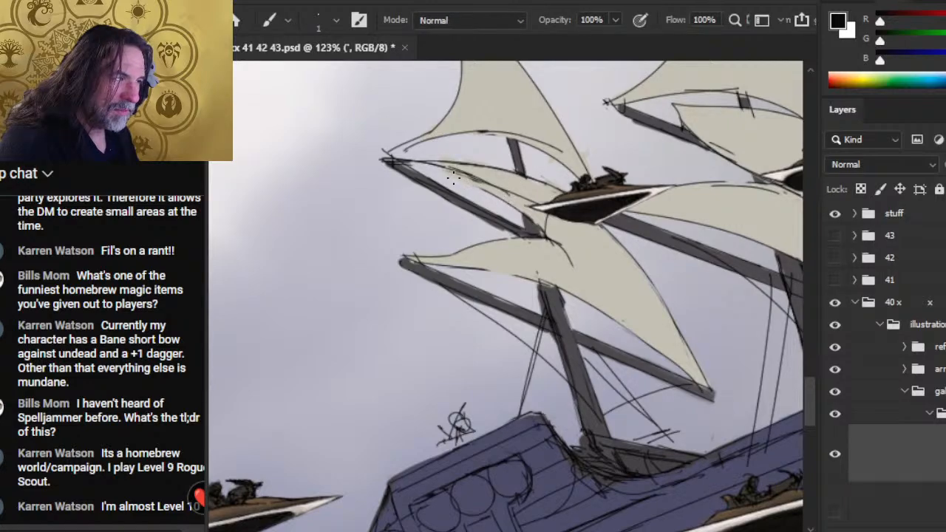
left_click_drag(421, 157, 508, 196)
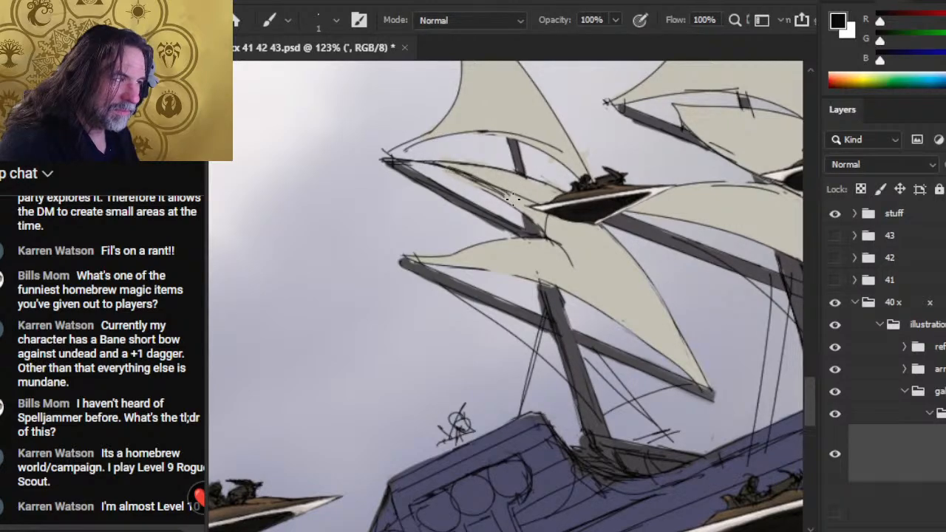
key("e")
key("b")
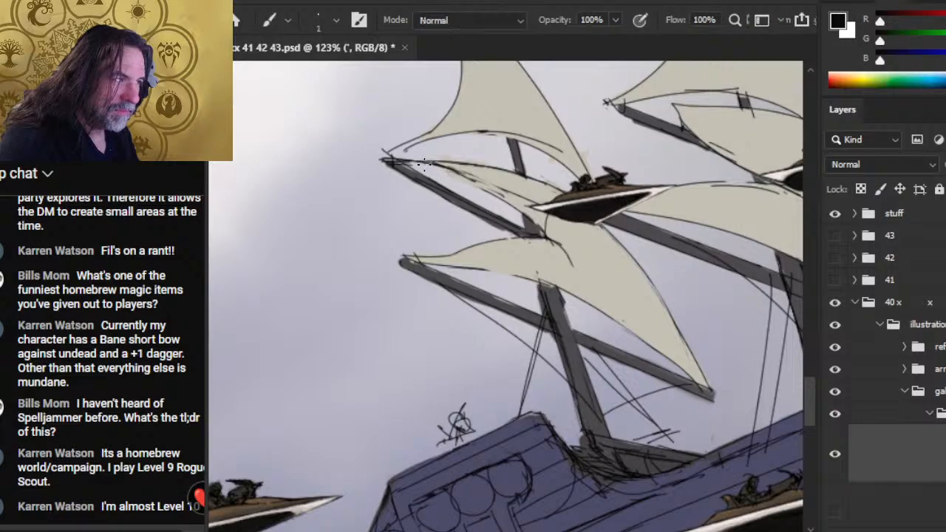
left_click_drag(494, 192, 403, 163)
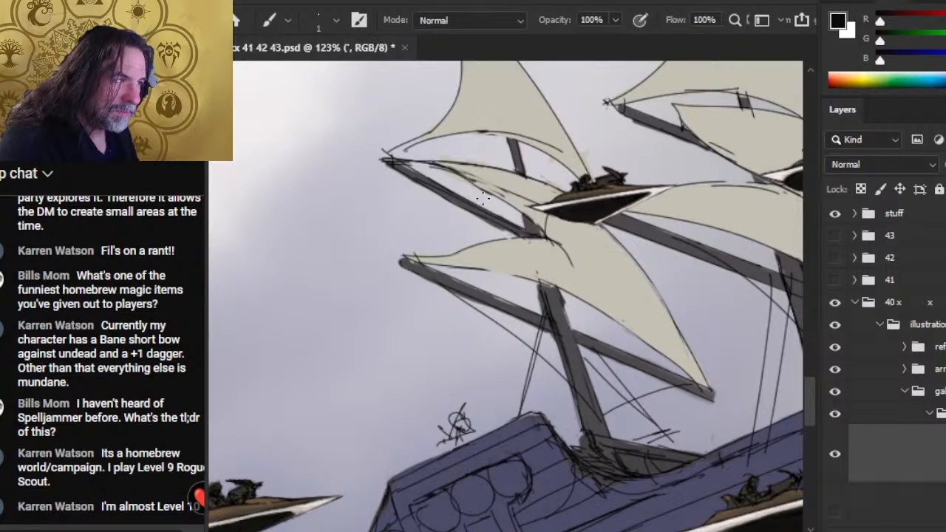
- Refine the middle sail's lower outline with further black 1 px strokes, trimming excess line with the 2 px Eraser
key("e")
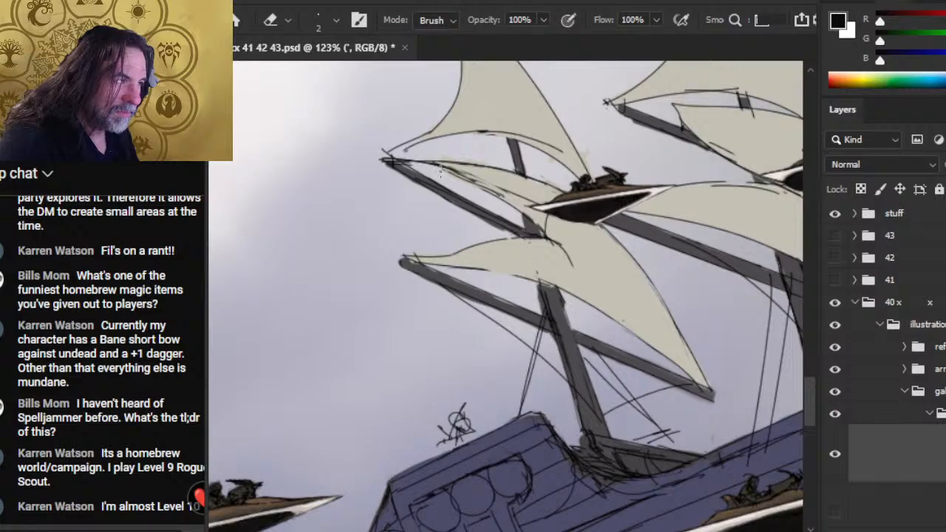
key("b")
left_click_drag(447, 167, 502, 201)
key("e")
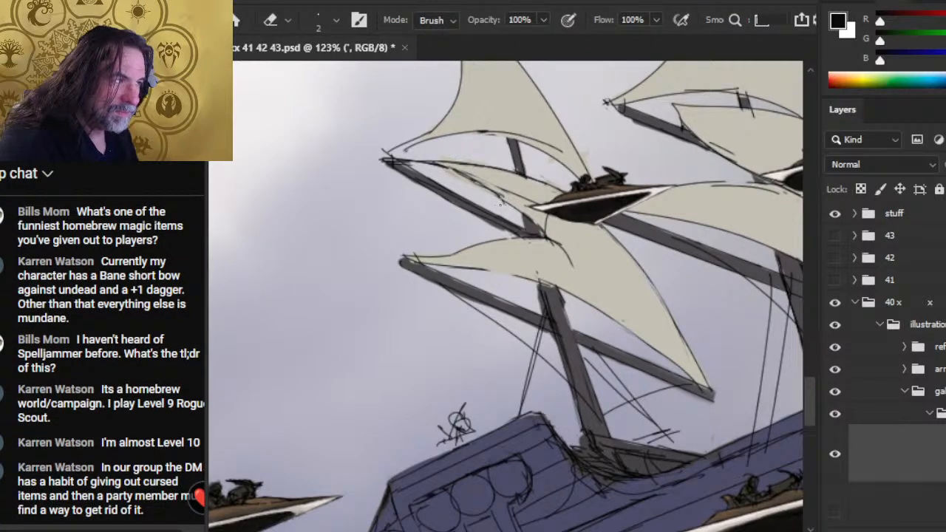
key("b")
mouse_move(477, 181)
left_mouse_down()
mouse_move(523, 196)
mouse_move(475, 182)
mouse_move(516, 205)
mouse_move(442, 164)
mouse_move(470, 174)
mouse_move(469, 183)
mouse_move(435, 165)
mouse_move(483, 184)
mouse_move(416, 160)
mouse_move(465, 171)
left_mouse_up()
- Tidy the middle sail's outline and the sketchy lines at the yard's outer tip, alternating the 1 px Brush and 2 px Eraser
key("e")
key("b")
key("e")
key("b")
key("e")
key("b")
key("e")
key("b")
mouse_move(392, 160)
left_mouse_down()
mouse_move(453, 171)
mouse_move(395, 160)
mouse_move(425, 140)
mouse_move(381, 151)
left_mouse_up()
key("e")
key("b")
key("e")
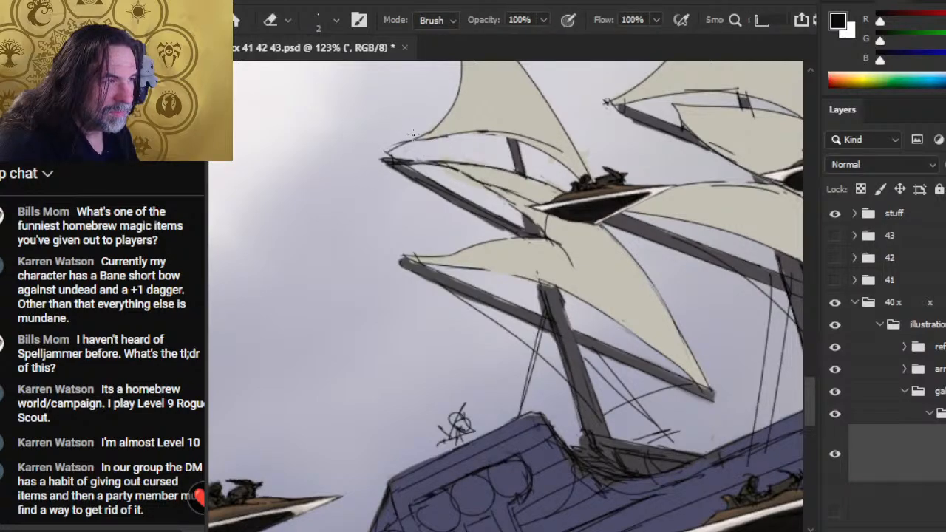
- Redraw the lower outer corner of the aft mast's upper sail in black, running its line down to the yard's tip
key("b")
left_click_drag(436, 130, 418, 139)
left_click_drag(418, 141, 385, 159)
left_click_drag(425, 135, 387, 154)
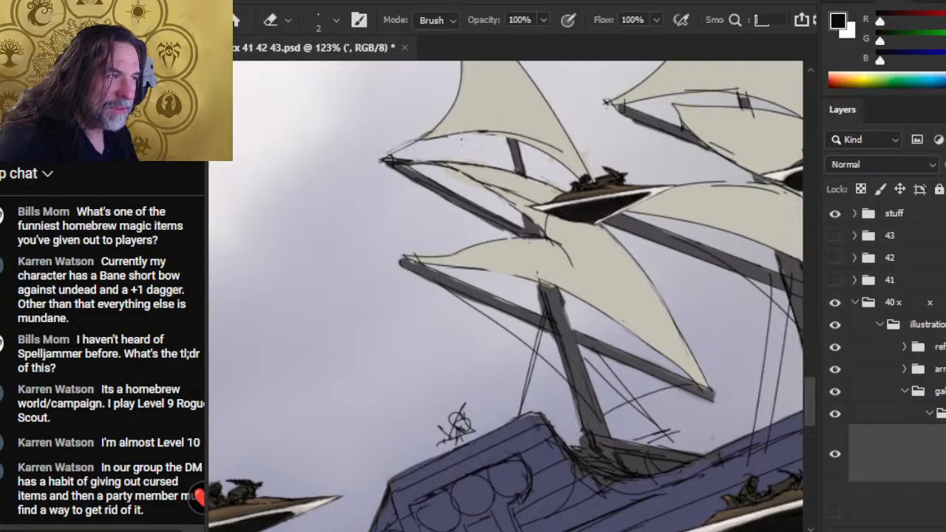
- Redraw the lower edge of the aft mast's upper sail in black and erase the stray line beneath it
key("b")
left_click_drag(447, 135, 523, 142)
key("e")
mouse_move(463, 138)
left_mouse_down()
mouse_move(512, 134)
mouse_move(554, 147)
mouse_move(544, 144)
left_mouse_up()
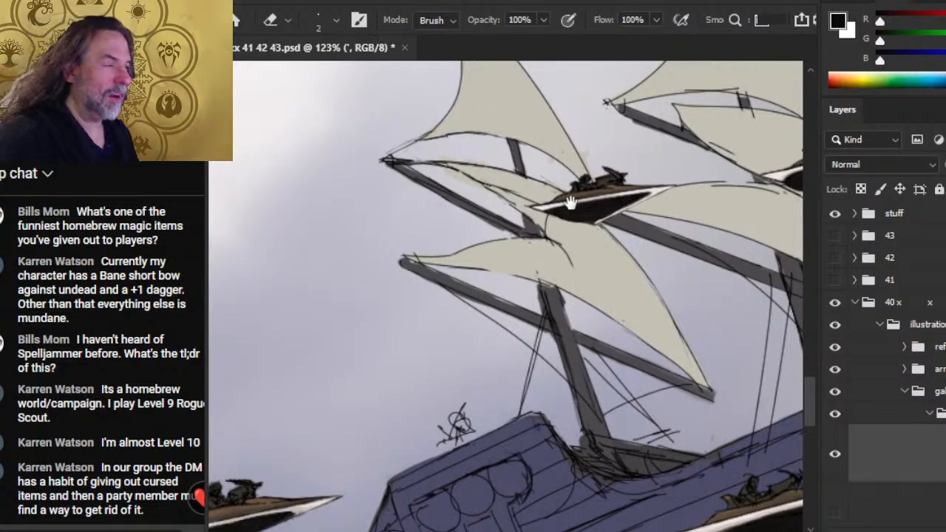
- Ink the short rope from the upper sail's lower outer corner to the yard's tip, trimming the rough line around it
scroll(571, 202, "up", 5)
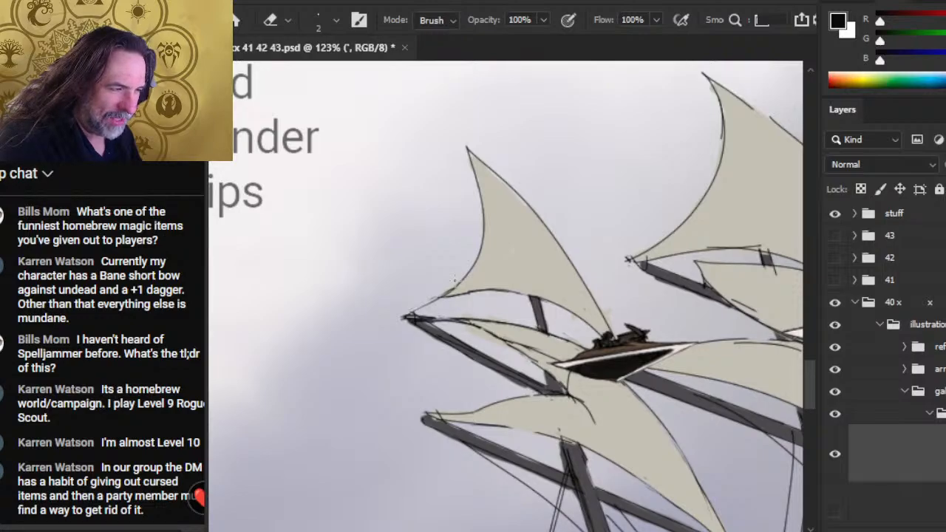
key("b")
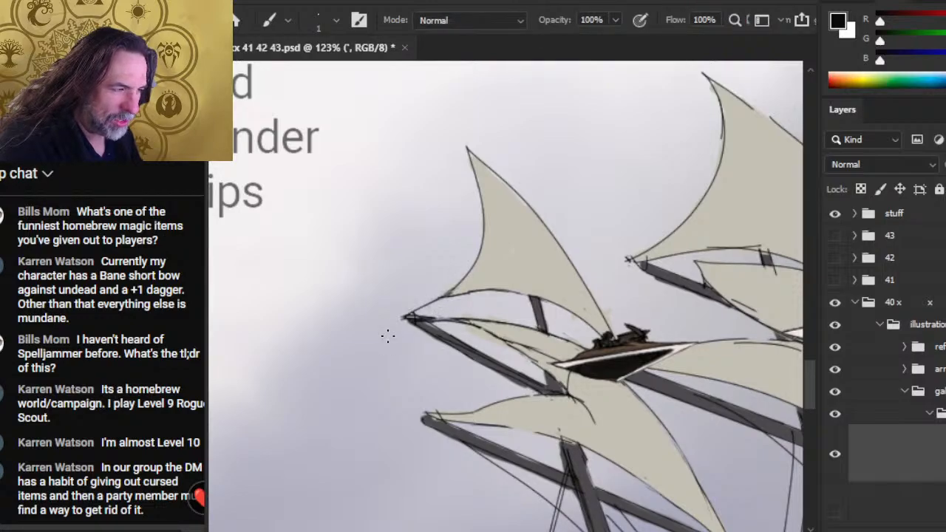
key("e")
key("b")
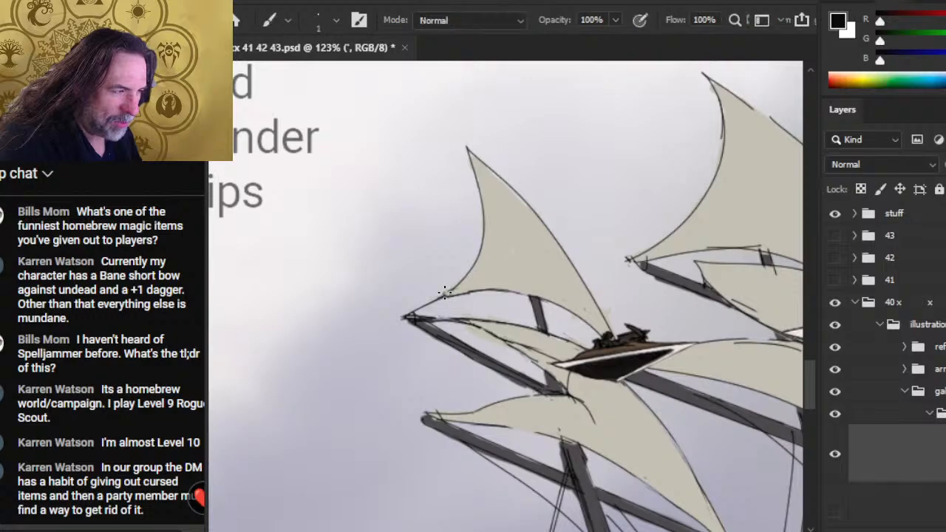
- Draw a small ring where the rope meets the upper sail's outer corner, shaping it with the 1 px Brush and 2 px Eraser
key("e")
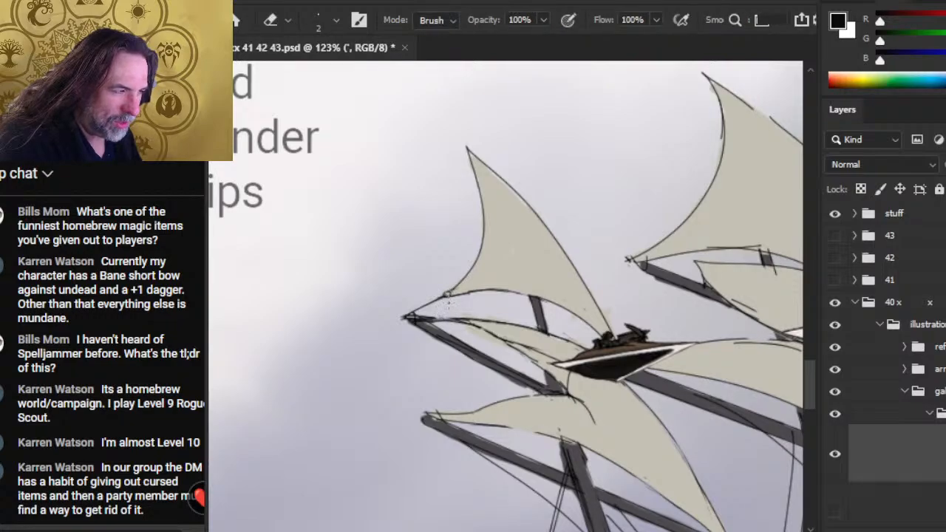
key("b")
key("e")
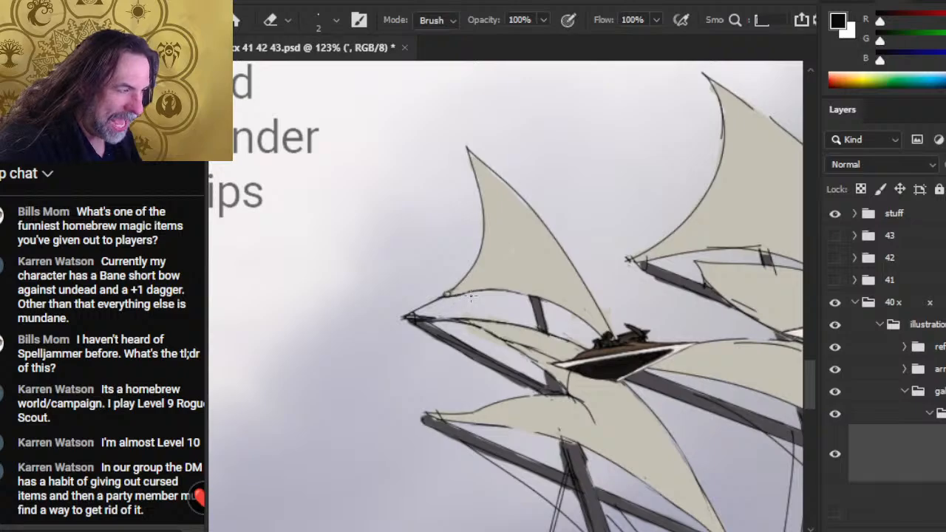
key("b")
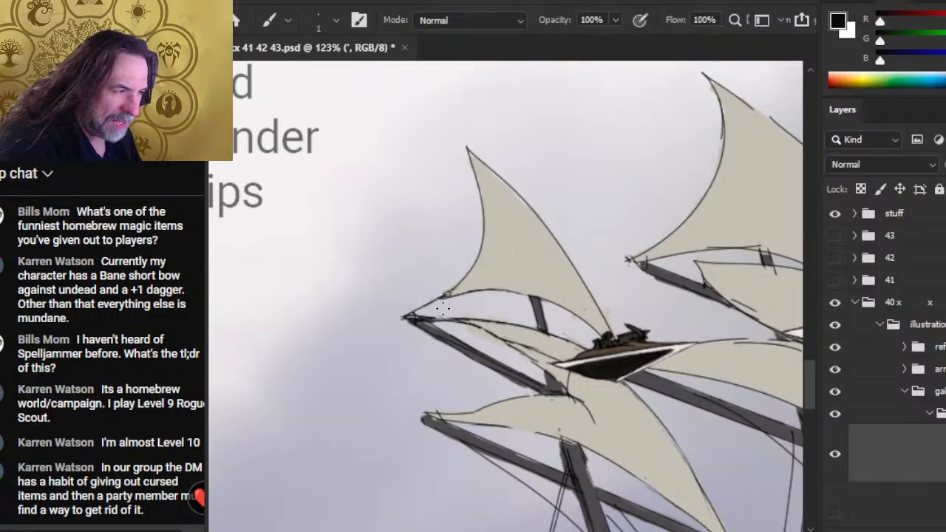
key("e")
key("b")
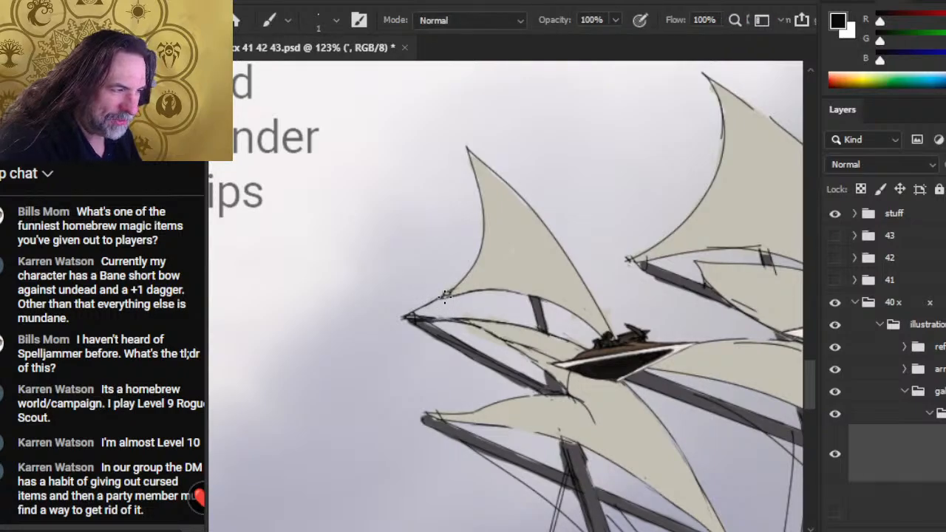
key("e")
key("b")
key("e")
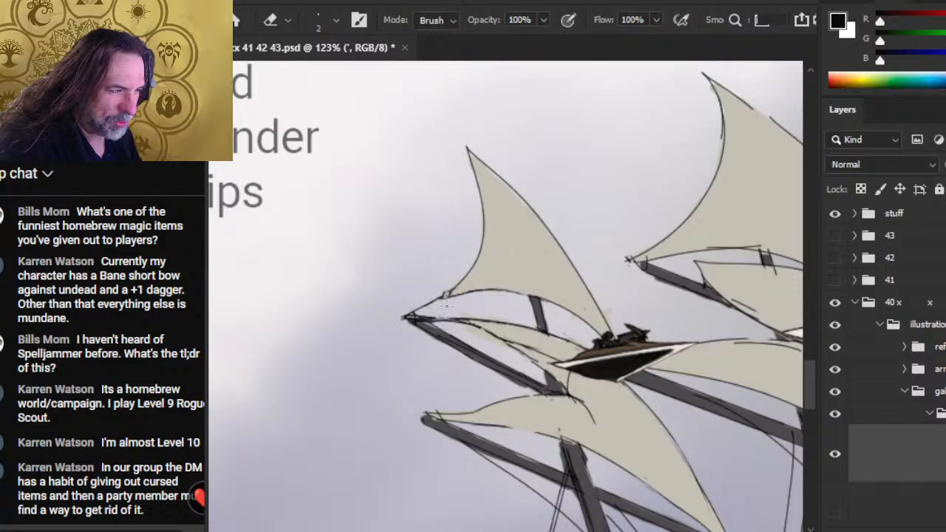
key("b")
key("e")
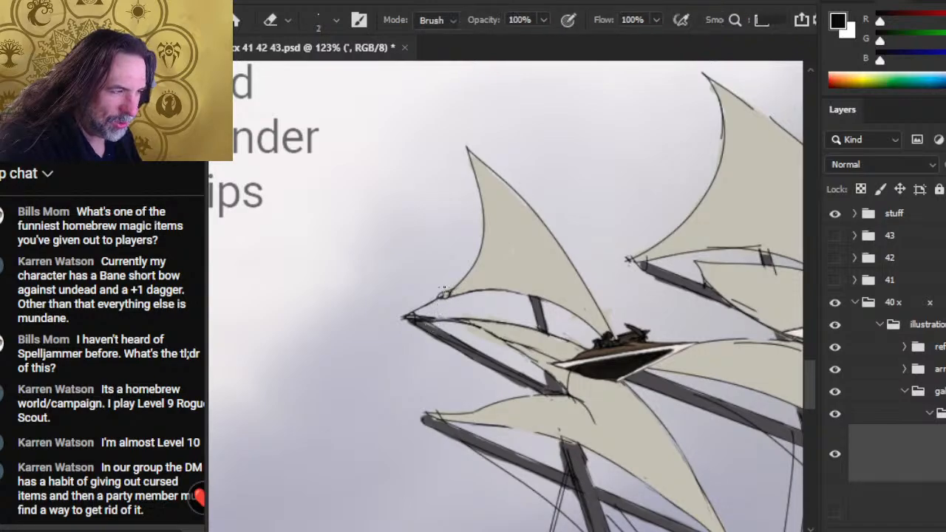
- Ink the rope from the yard's tip to the narrow middle sail's outer corner and erase the rough line along it
key("b")
mouse_move(413, 313)
left_mouse_down()
mouse_move(453, 294)
mouse_move(409, 318)
mouse_move(467, 319)
left_mouse_up()
key("e")
key("b")
key("e")
key("b")
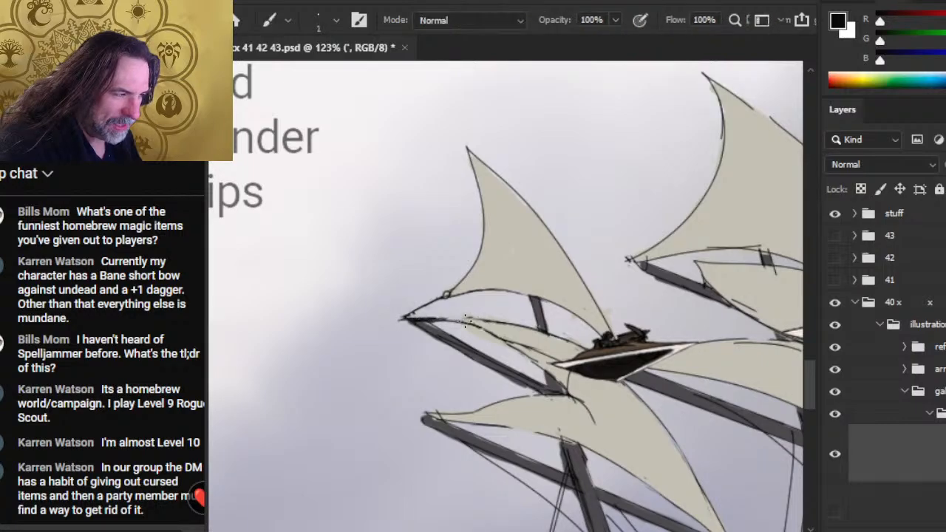
key("e")
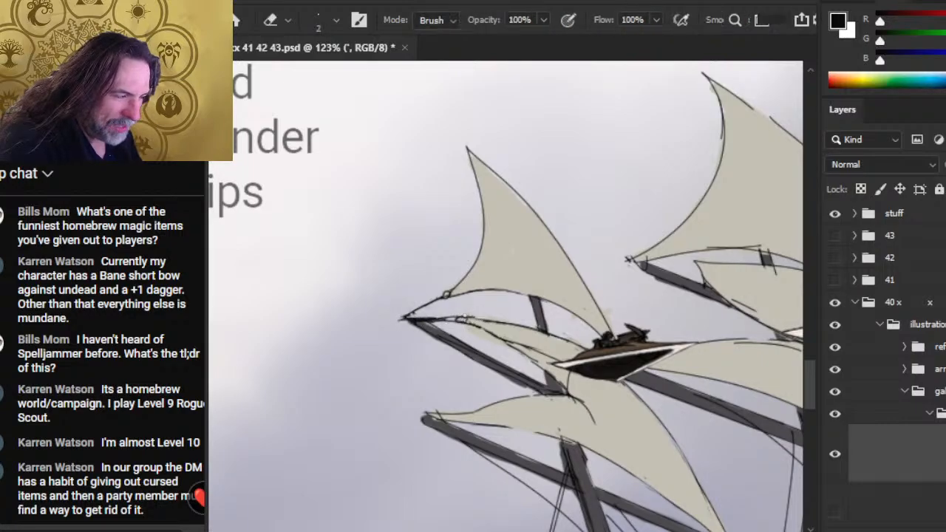
mouse_move(449, 323)
left_mouse_down()
mouse_move(425, 321)
mouse_move(450, 321)
left_mouse_up()
- Define a small ring at the middle sail's outer corner and thin the rope beside it with the 2 px Eraser
key("b")
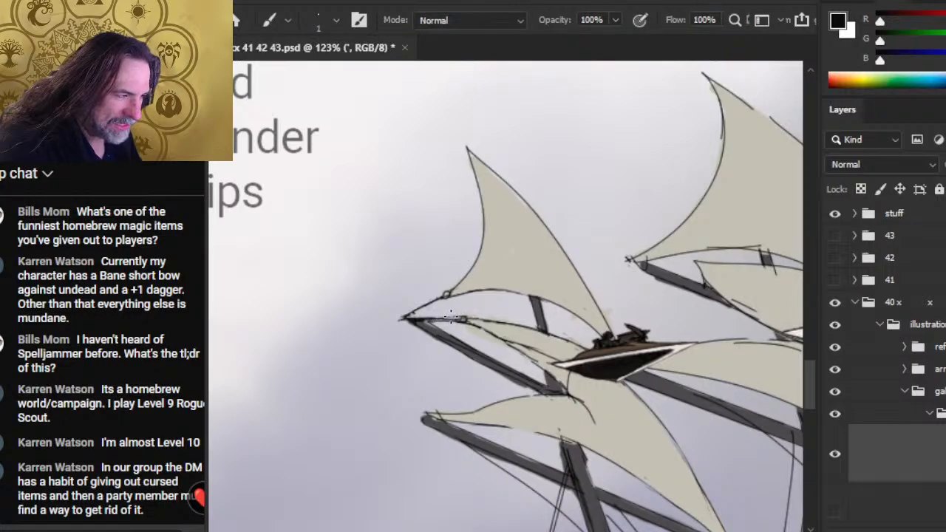
key("e")
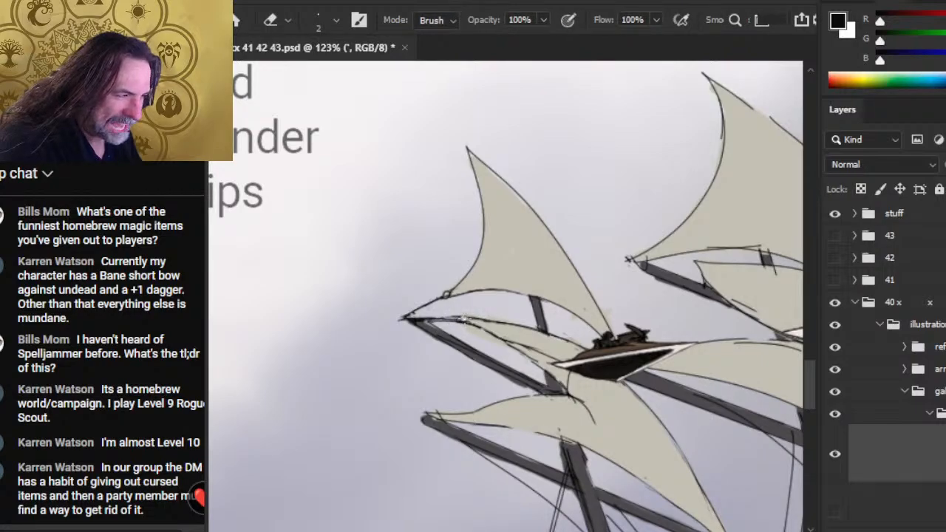
key("b")
key("e")
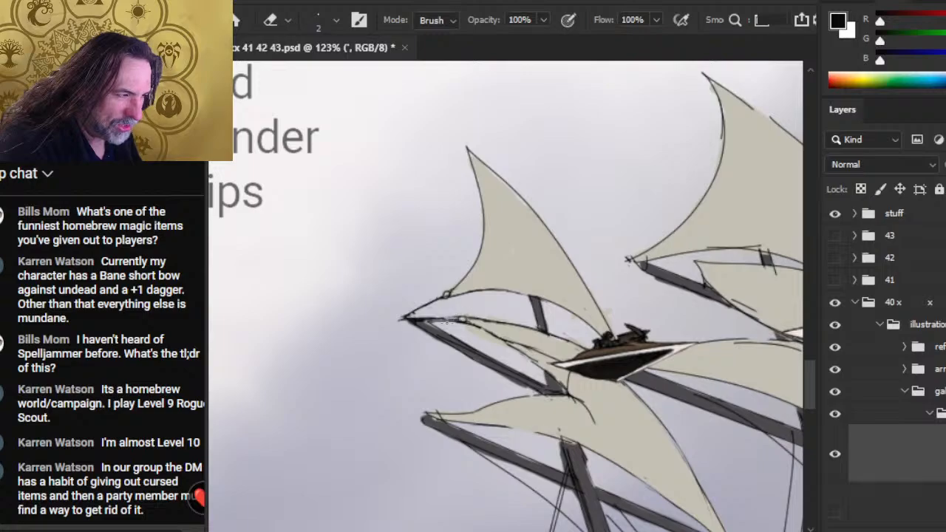
mouse_move(460, 319)
left_mouse_down()
mouse_move(411, 322)
mouse_move(443, 321)
left_mouse_up()
key("b")
key("e")
key("b")
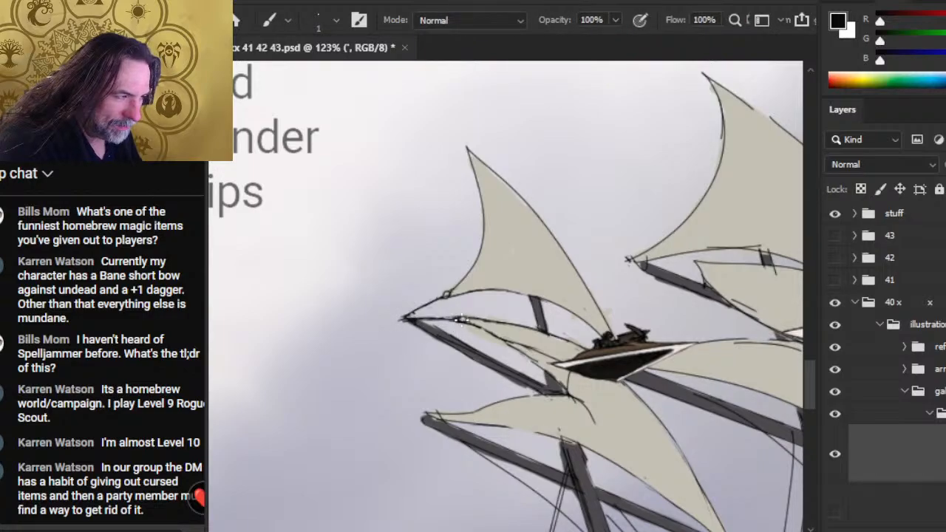
key("e")
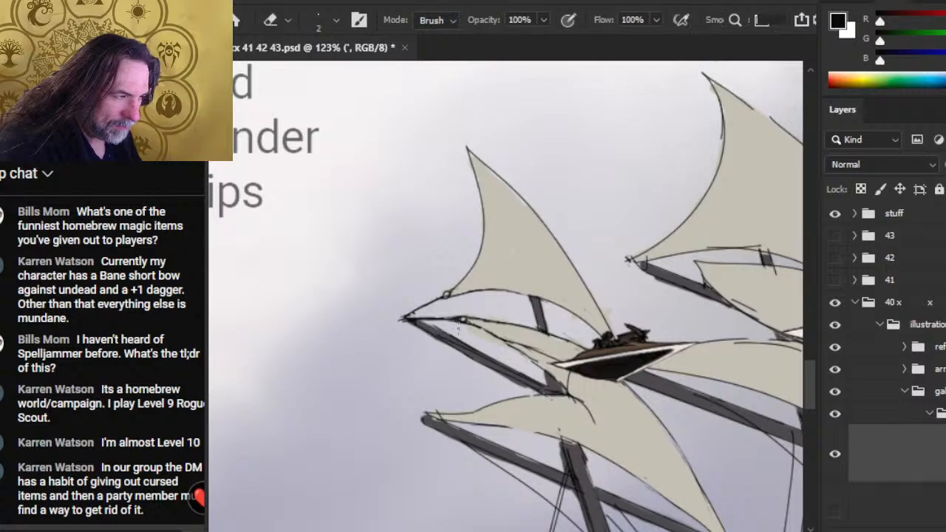
- Clean up the upper yard's sketchy edge and redraw it in black from the tip towards the mast
left_click_drag(472, 360, 448, 345)
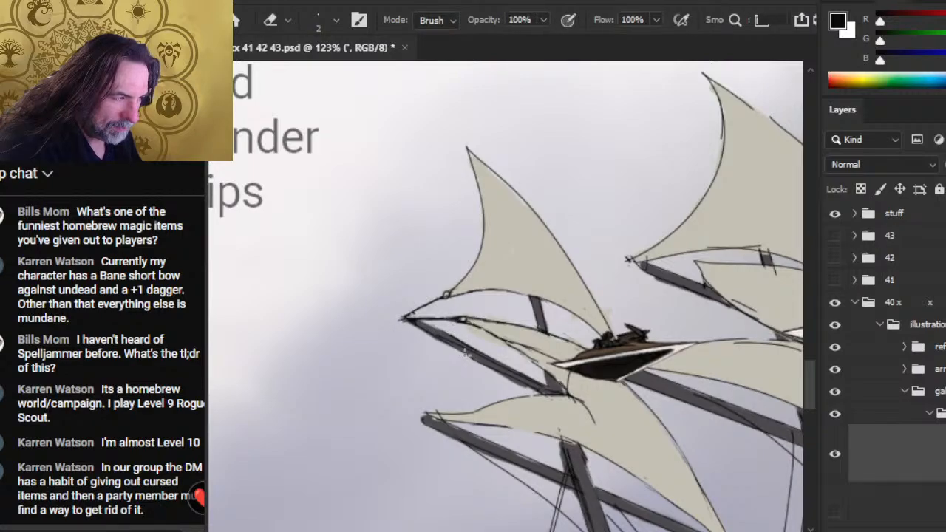
mouse_move(496, 371)
left_mouse_down()
mouse_move(420, 333)
mouse_move(464, 357)
left_mouse_up()
key("b")
key("e")
key("b")
left_click_drag(409, 321, 498, 370)
key("e")
key("b")
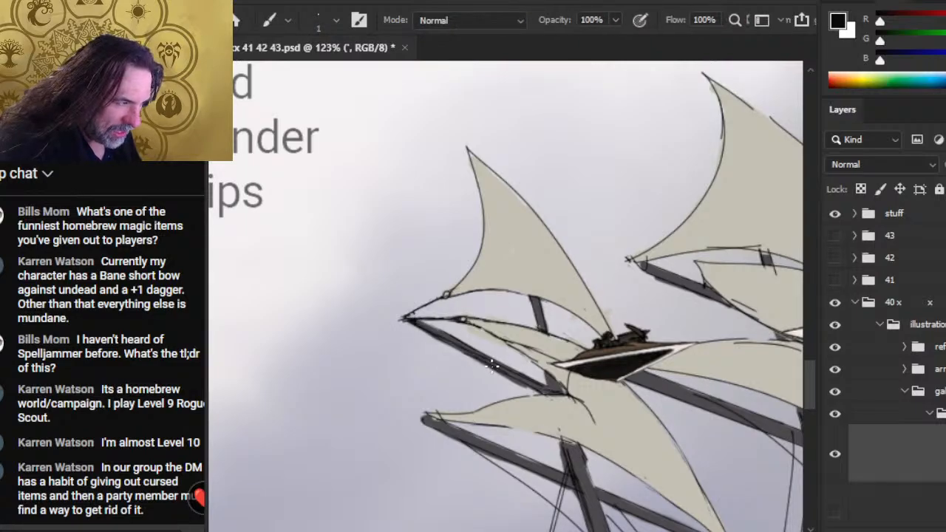
key("e")
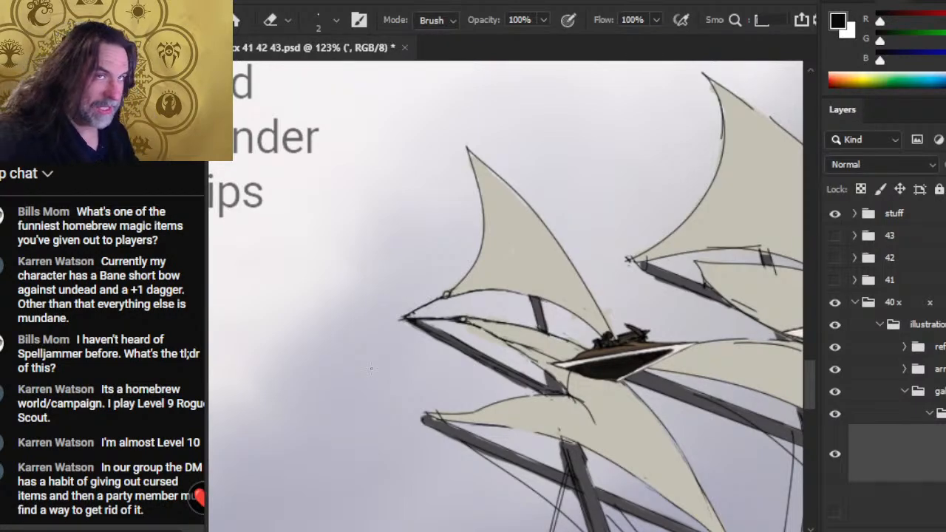
- Touch up the yard's tip and the middle sail's corner ring with 1 px black strokes and small erasures
key("b")
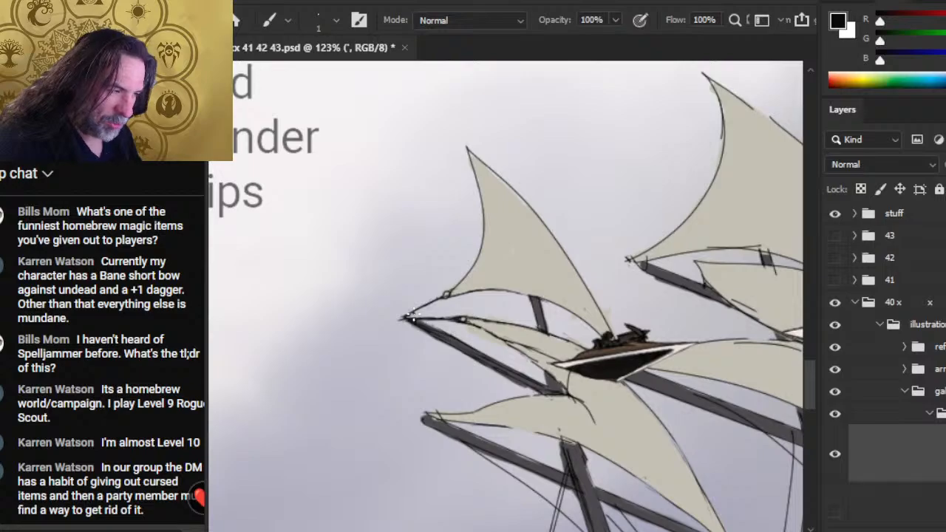
key("e")
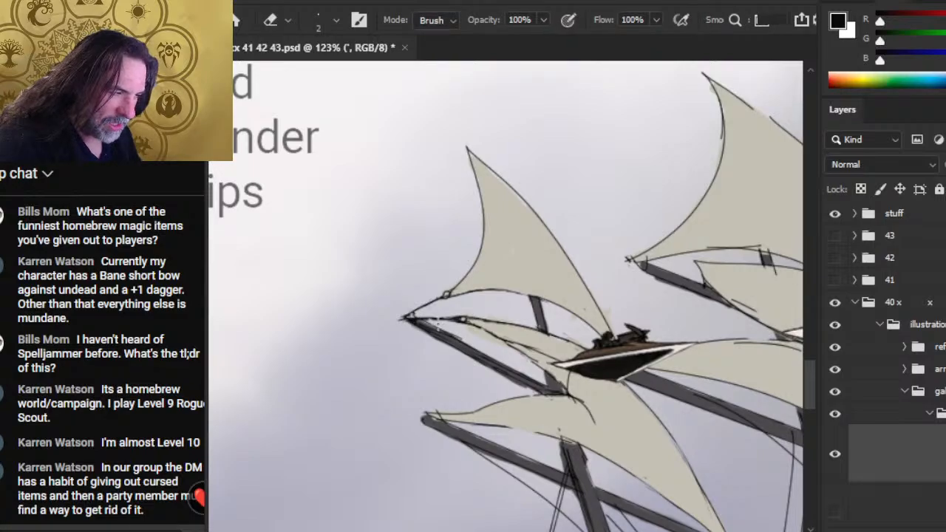
key("b")
key("e")
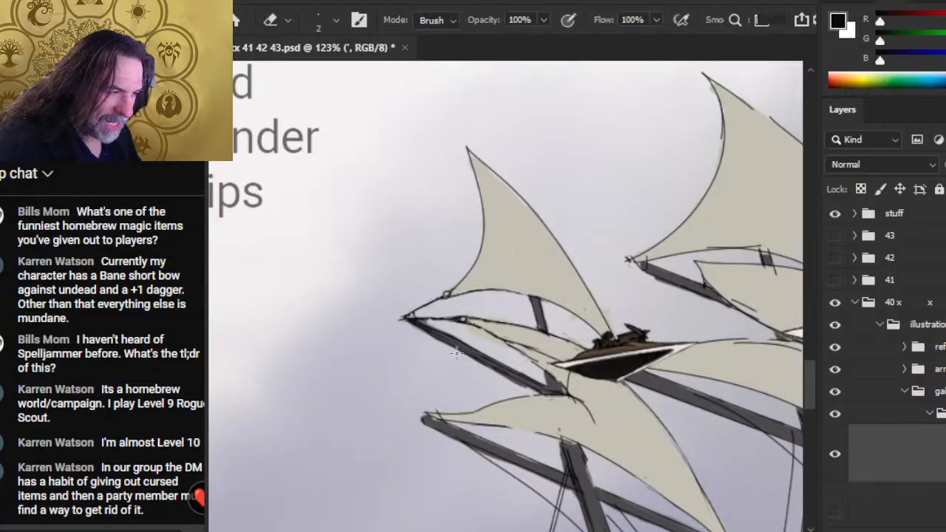
key("b")
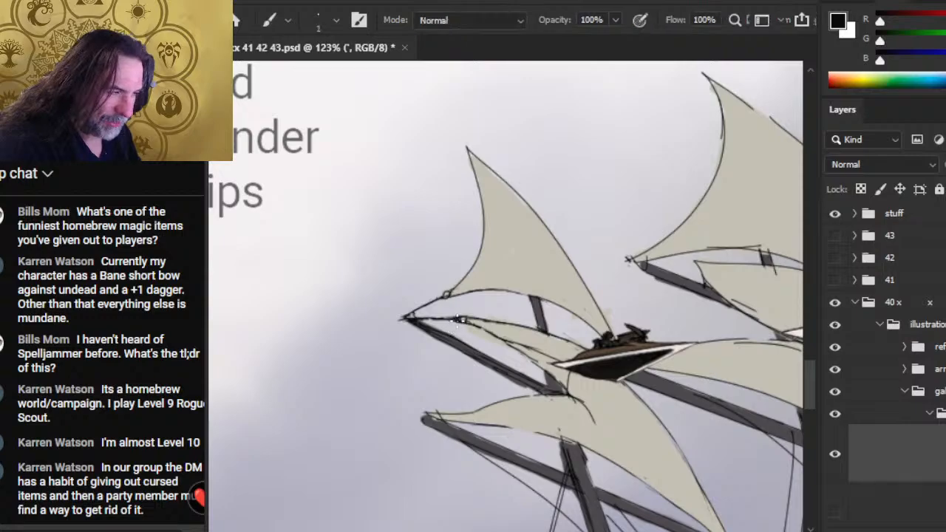
key("e")
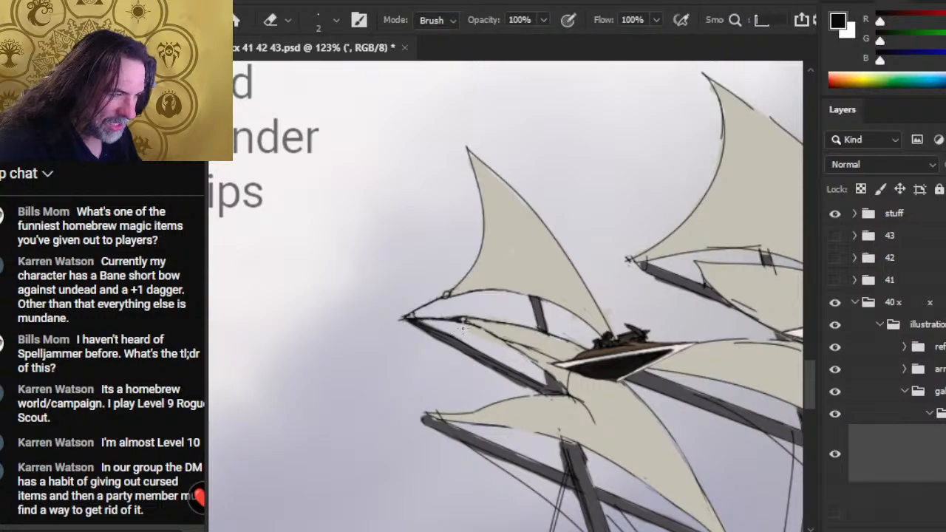
- Reshape the upper sail's corner ring, darken its rope, and tidy the lines meeting at the yard's tip
key("b")
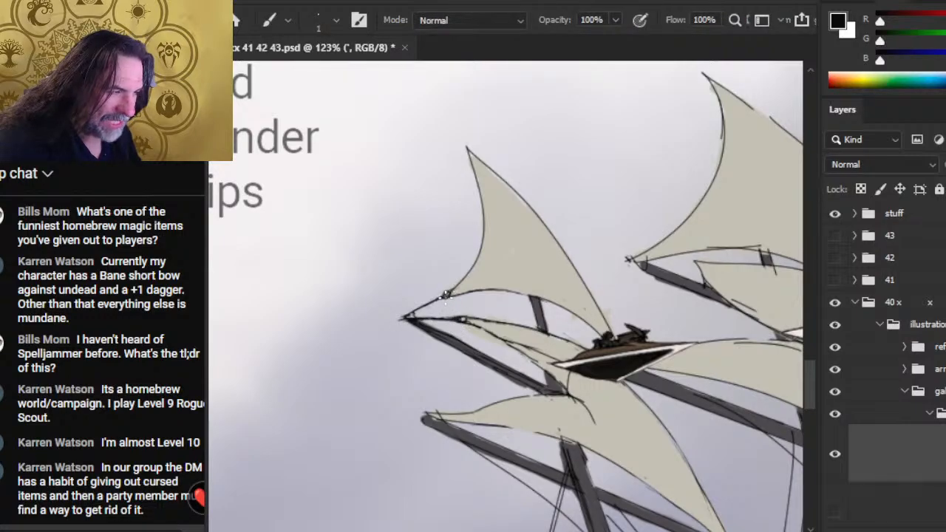
key("e")
key("b")
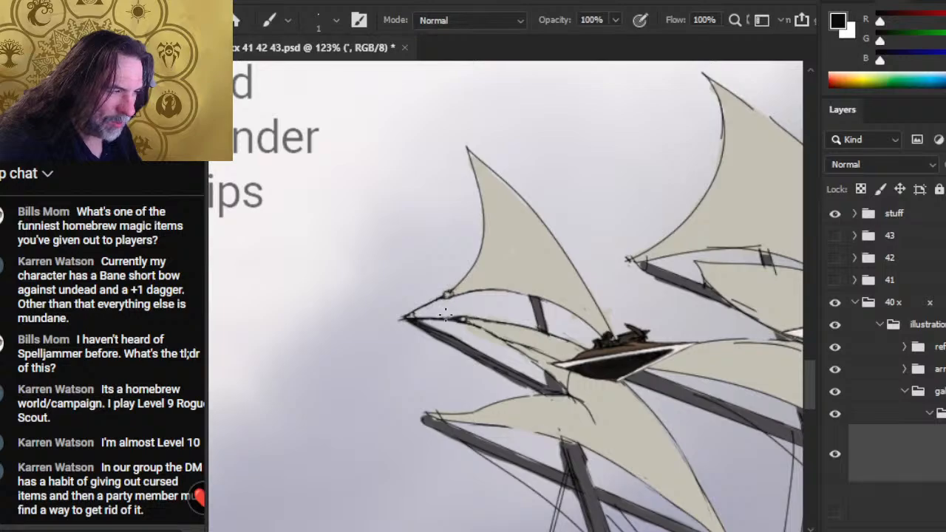
key("e")
key("b")
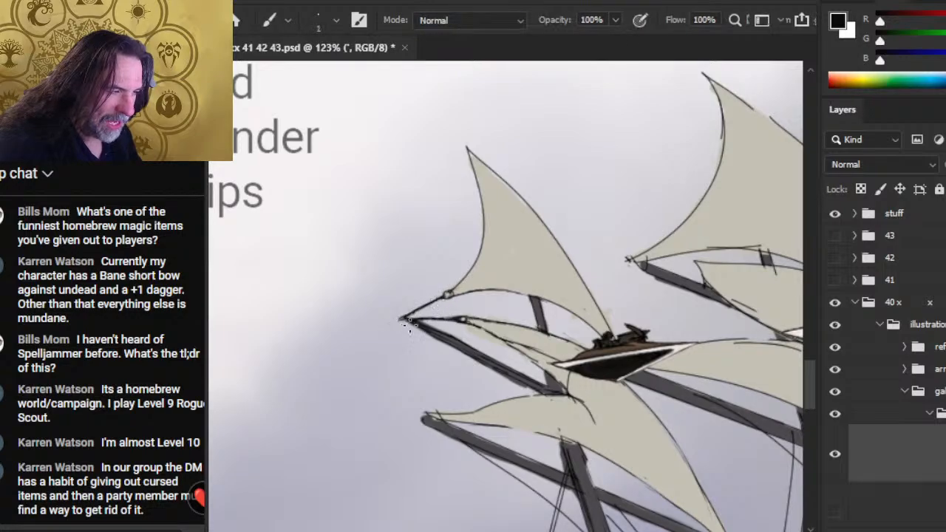
key("e")
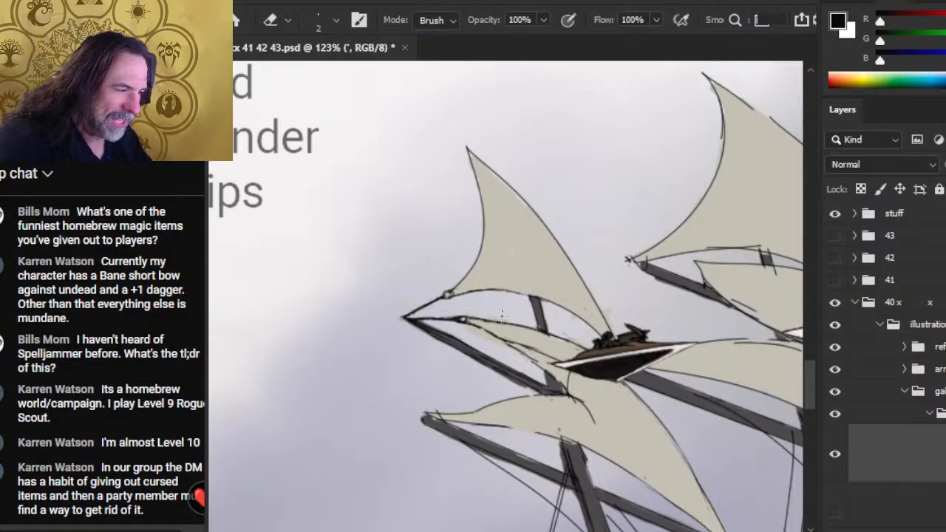
- Refine the middle sail's upper edge beside its corner ring and trim excess line along the edge and rope
key("b")
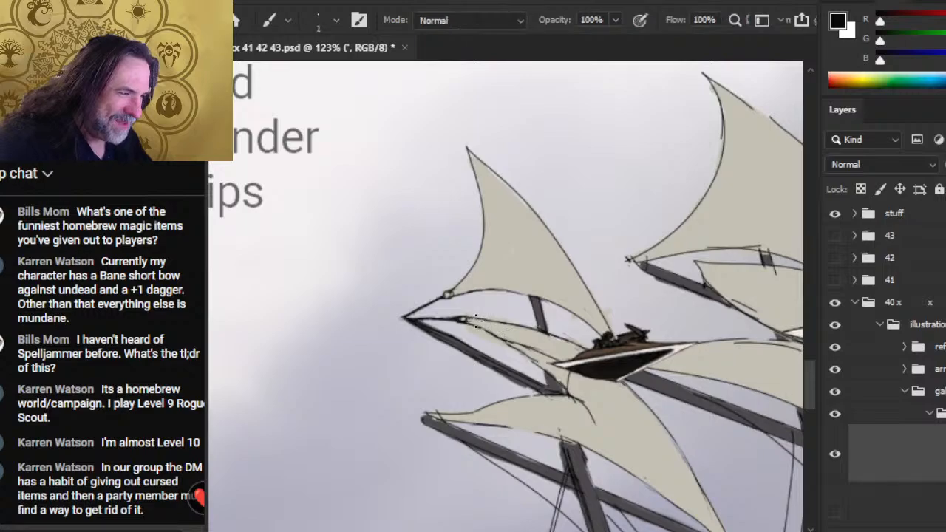
key("e")
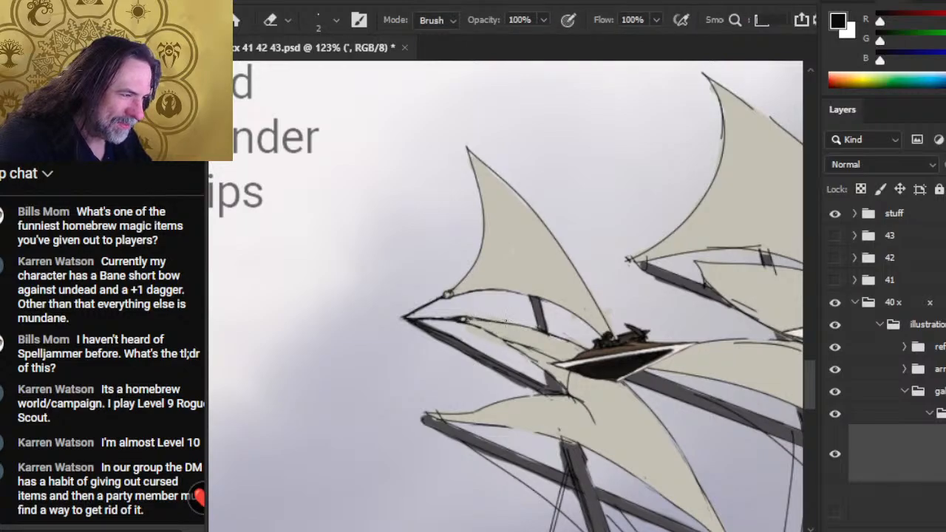
key("b")
key("e")
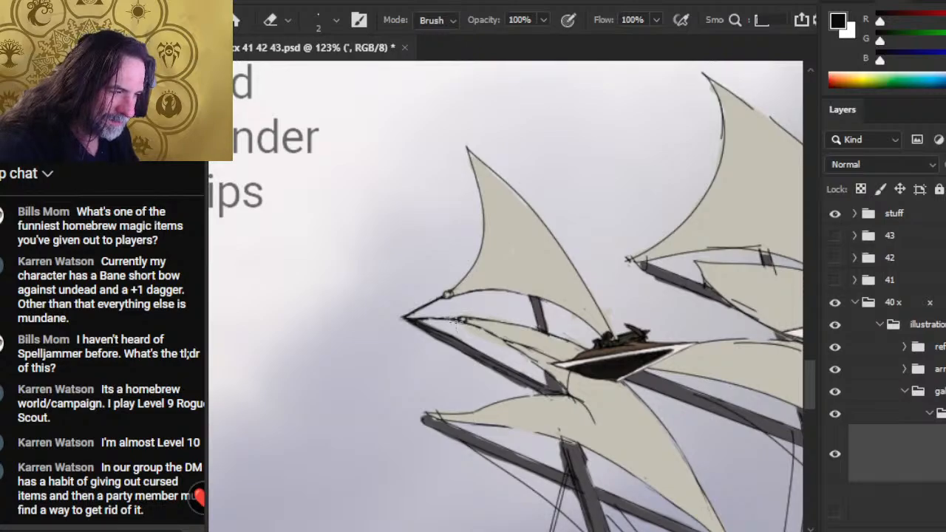
- Redraw the middle sail's rope where it joins the yard's tip in black, erasing the excess line beneath it
key("b")
mouse_move(410, 319)
left_mouse_down()
mouse_move(461, 320)
mouse_move(415, 321)
left_mouse_up()
key("e")
key("b")
key("e")
key("b")
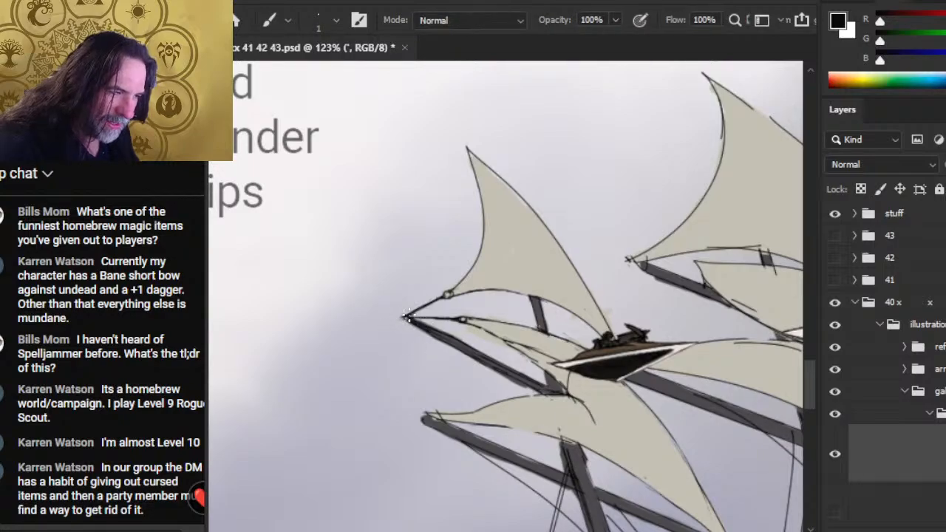
key("e")
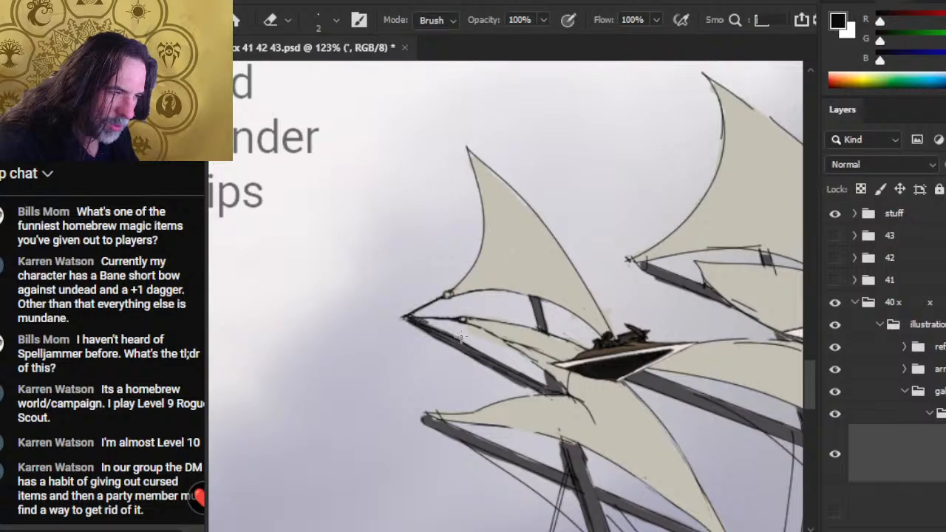
left_click_drag(432, 322, 417, 320)
key("b")
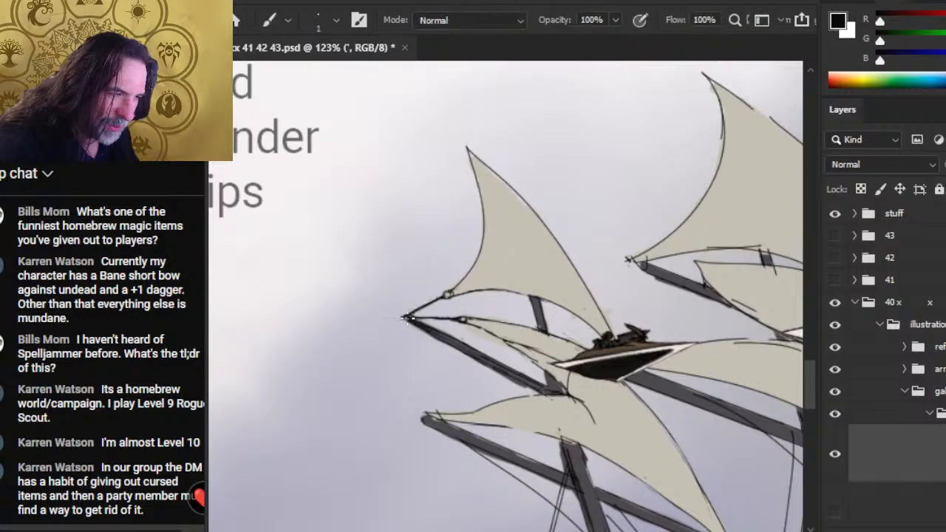
- Erase the stray line ends at the tip of the first mast's yard
key("e")
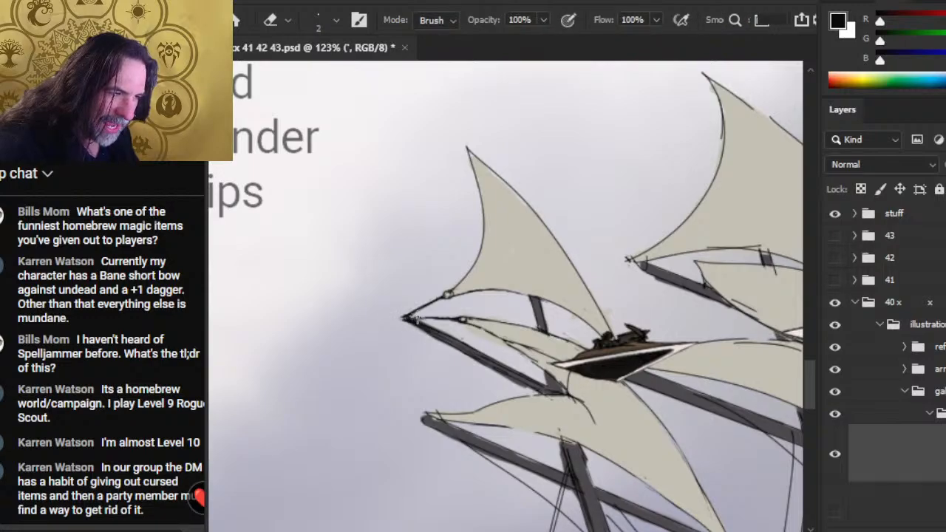
left_click_drag(404, 316, 406, 321)
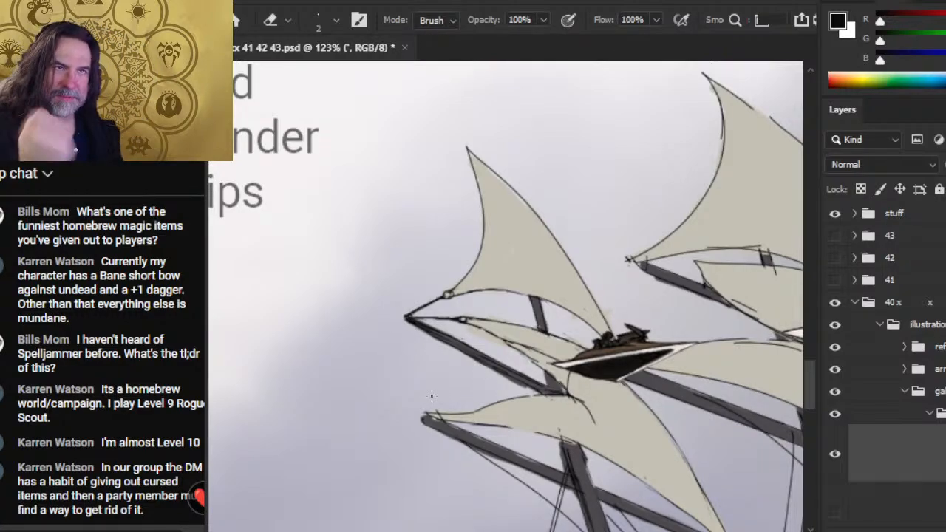
- Clean up the crossing lines where the second mast's upper sail meets its yard's tip, using 1 px black strokes and 2 px erasures
mouse_move(606, 255)
left_mouse_down()
mouse_move(403, 263)
mouse_move(461, 285)
mouse_move(449, 278)
mouse_move(538, 264)
left_mouse_up()
key("b")
key("e")
key("b")
mouse_move(482, 271)
left_mouse_down()
mouse_move(591, 267)
mouse_move(520, 267)
mouse_move(551, 267)
left_mouse_up()
key("e")
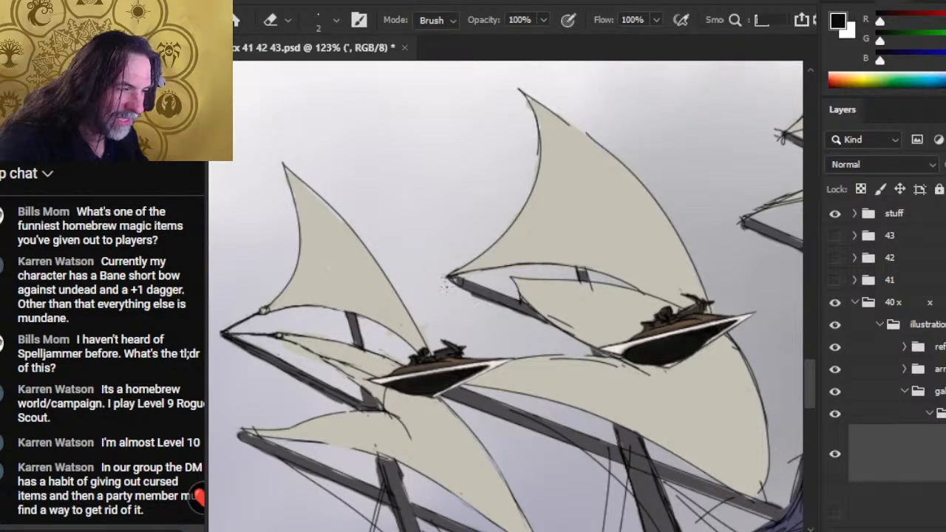
key("b")
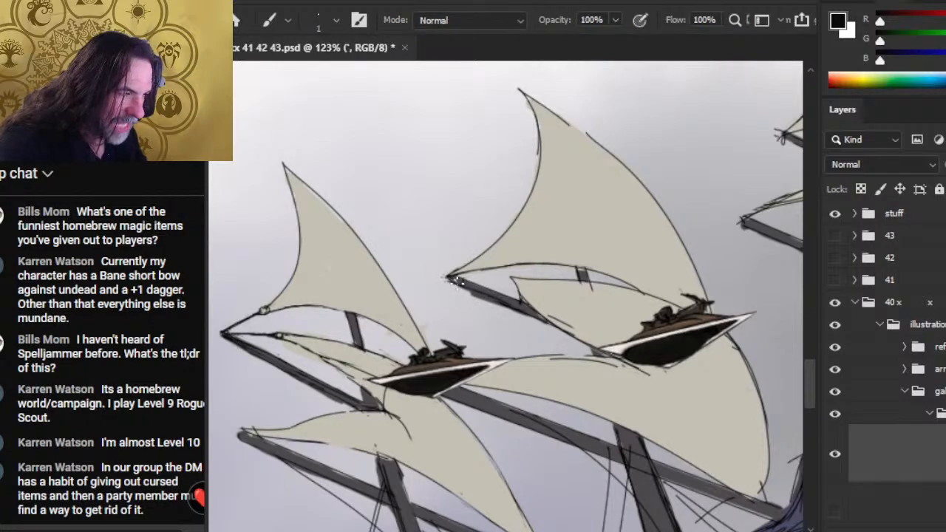
key("e")
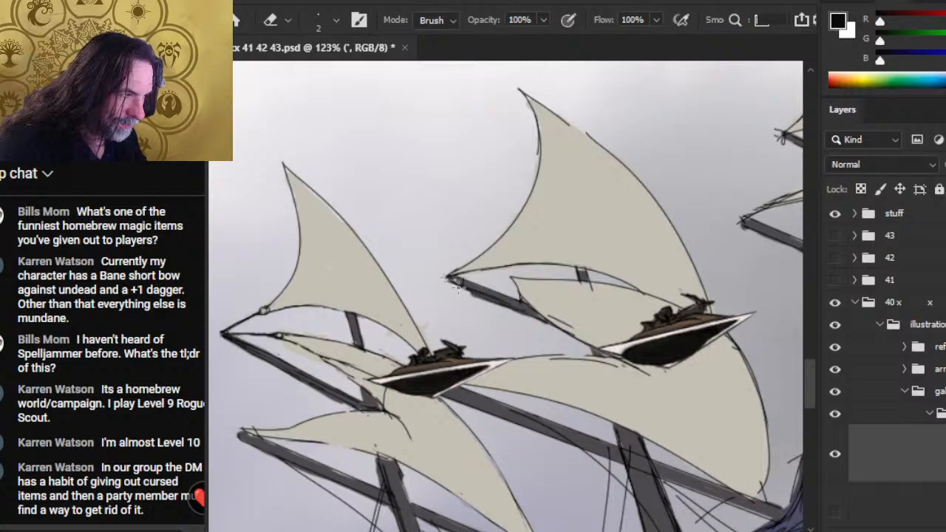
- Redraw the second yard's edges in black, trim the excess beneath it, and darken the adjoining middle sail's front edge
key("b")
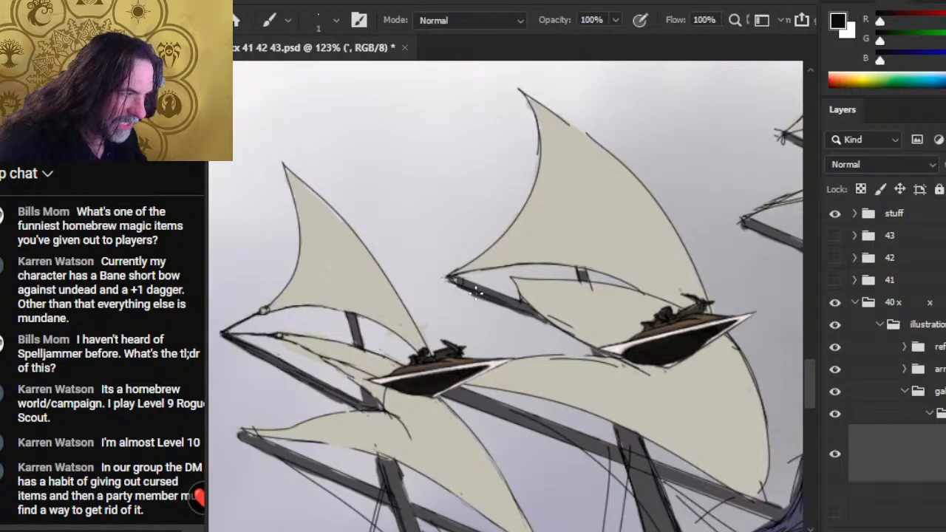
key("e")
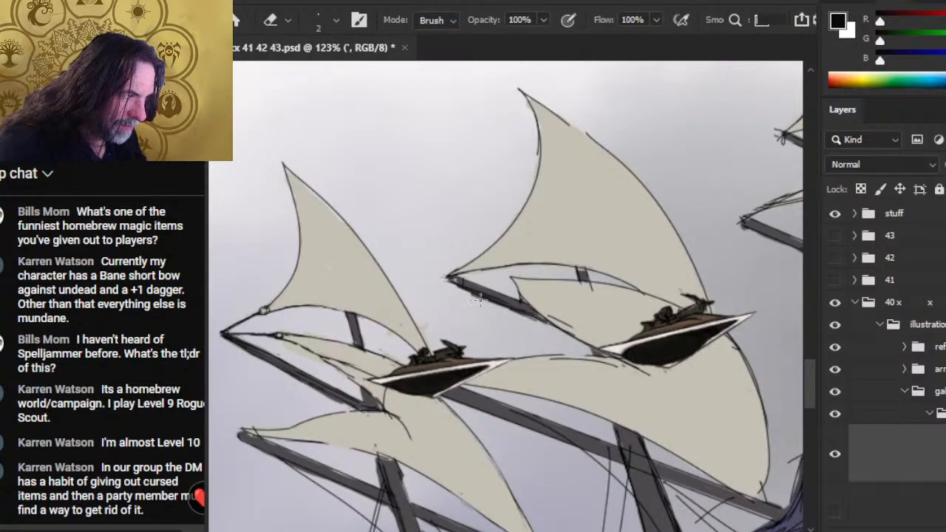
key("b")
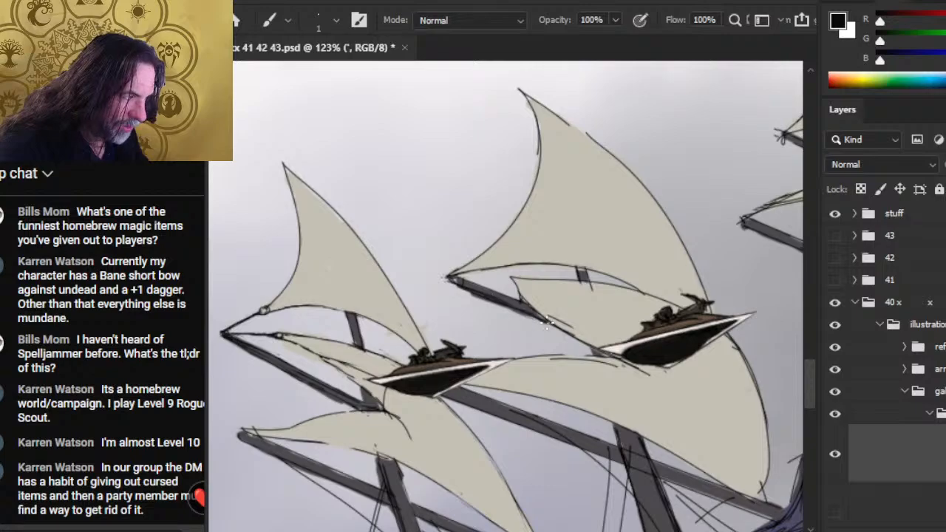
key("e")
left_click_drag(492, 300, 514, 310)
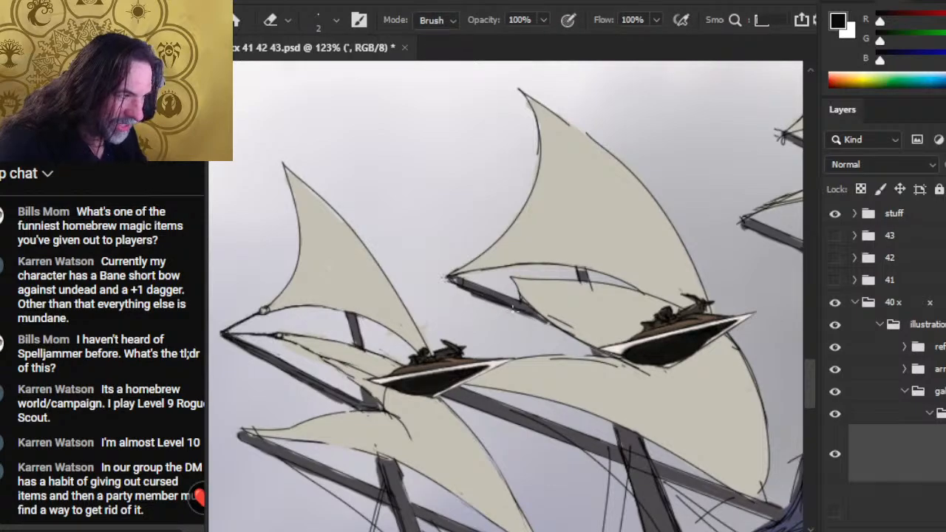
key("b")
key("e")
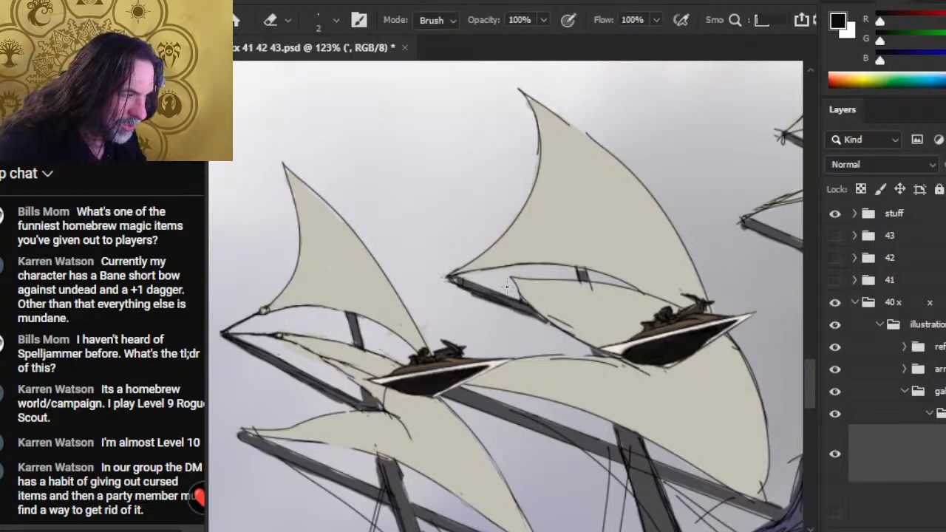
key("b")
left_click_drag(511, 278, 541, 316)
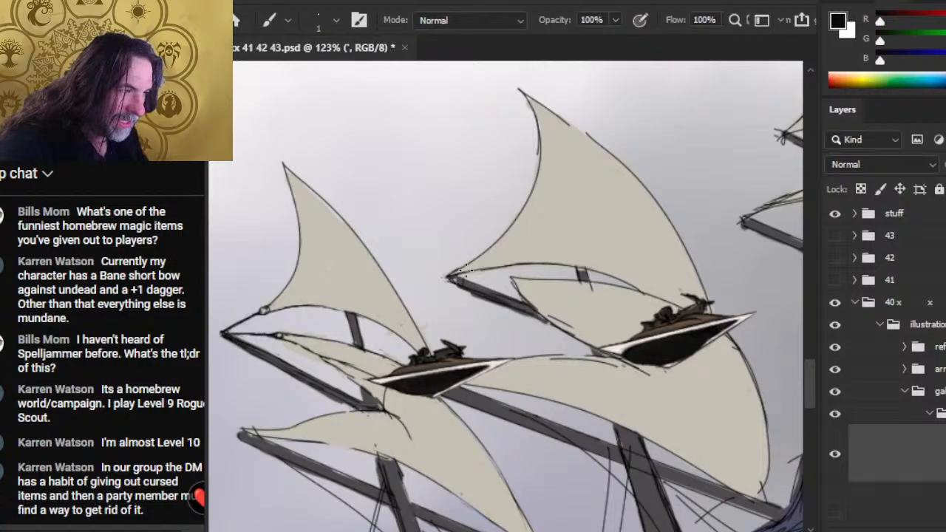
- Draw a small corner ring on the second mast's upper sail and tidy the short rope linking it to the yard's tip
key("e")
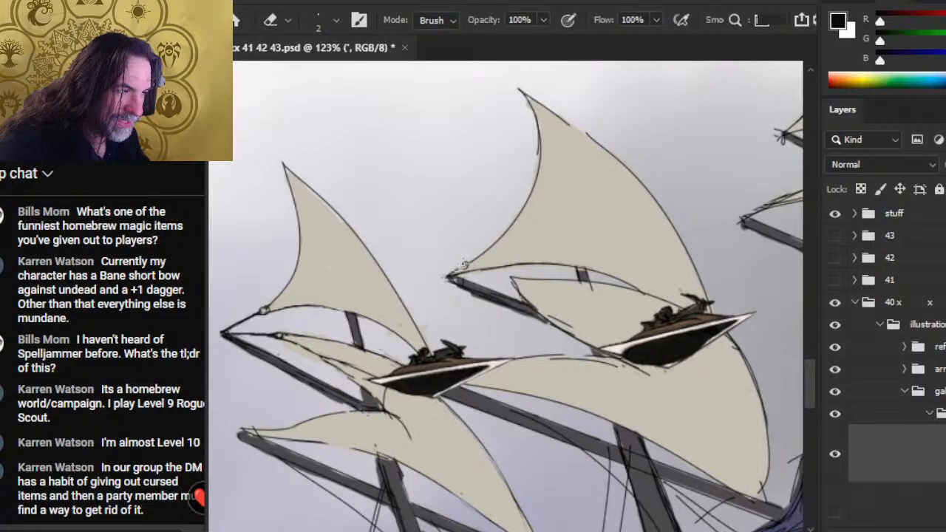
key("b")
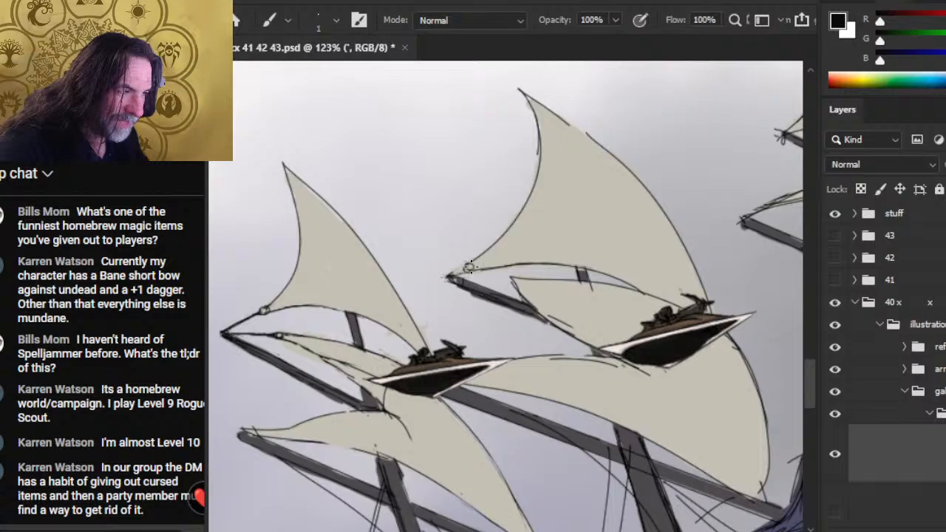
key("e")
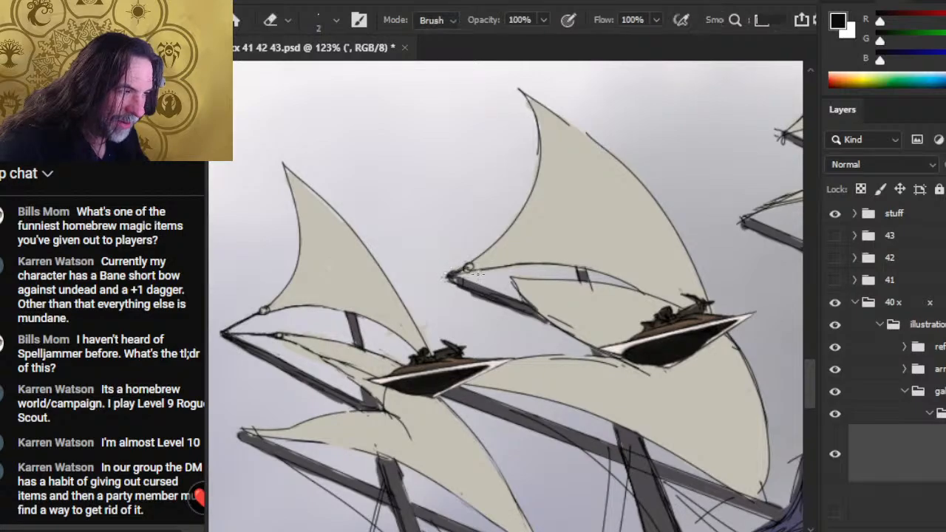
key("b")
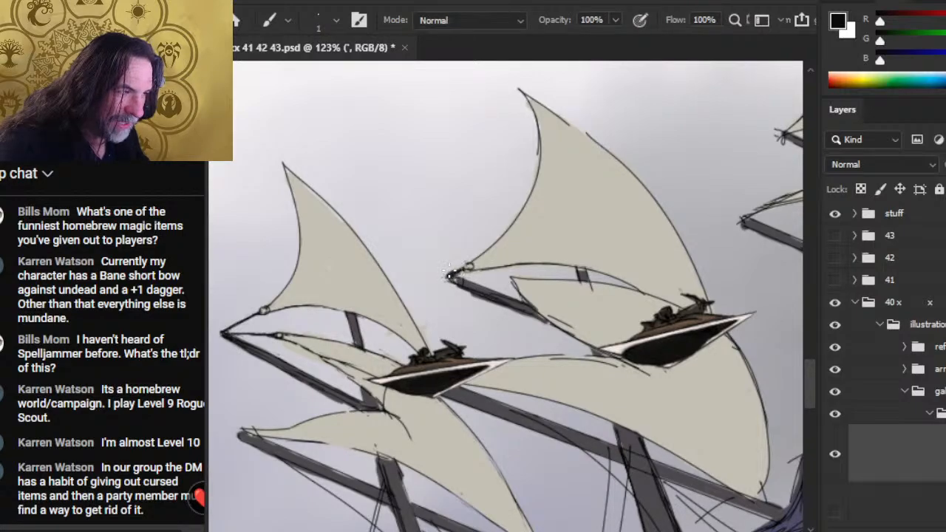
key("e")
key("b")
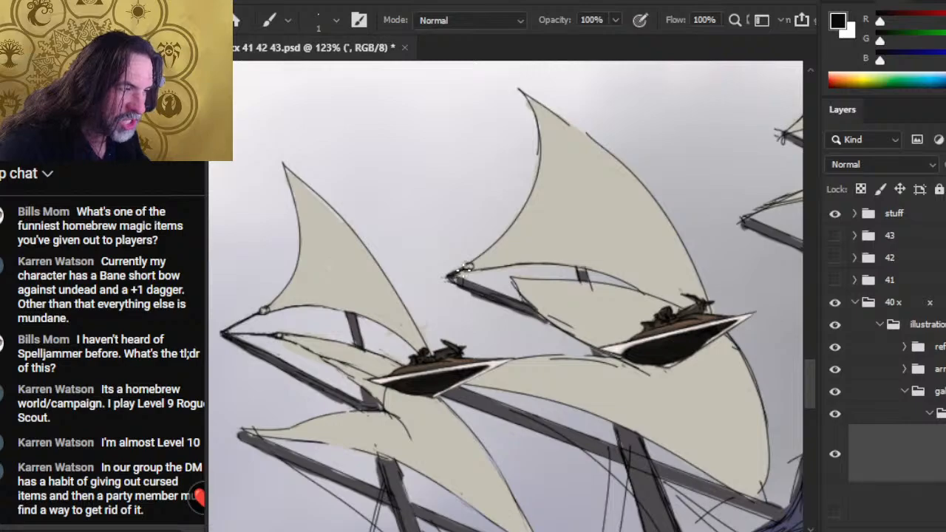
key("e")
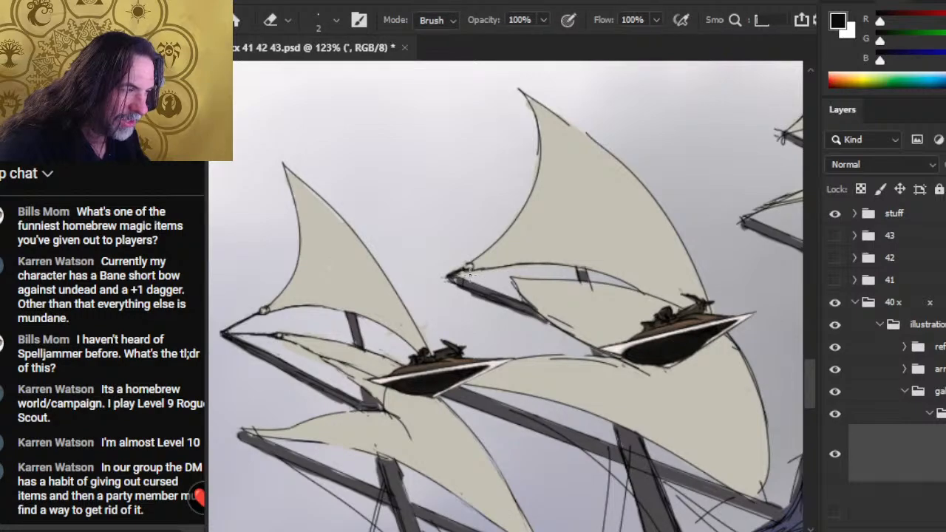
key("b")
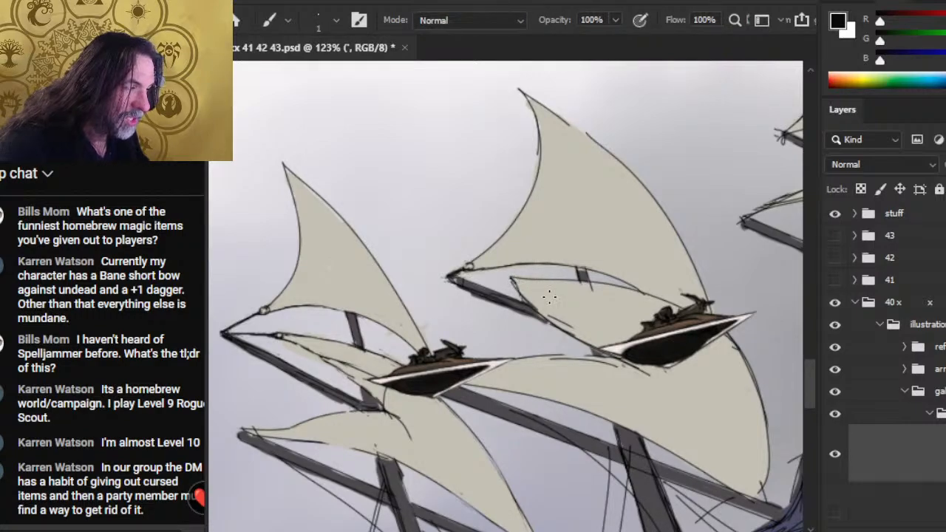
- Close the gap in the second upper sail's rear edge below its peak with black strokes, erasing the overlap outside it
key("e")
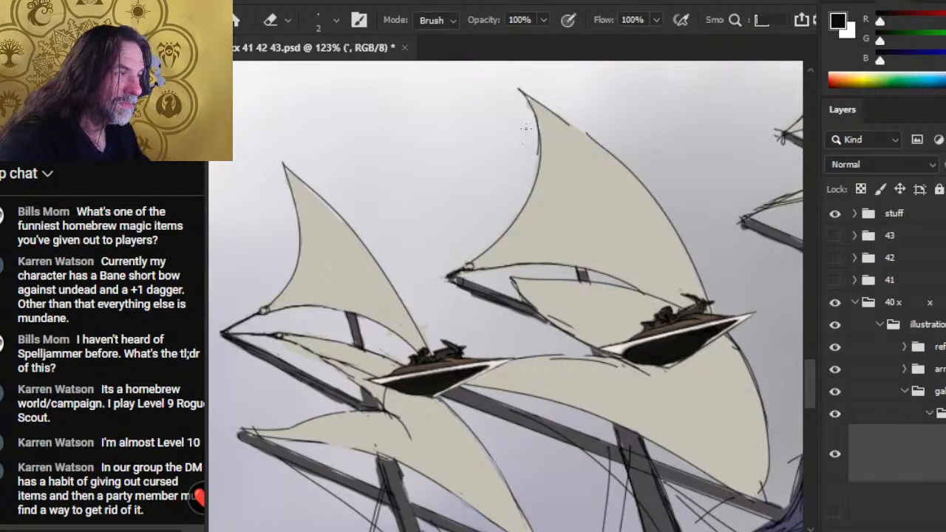
key("b")
mouse_move(550, 111)
left_mouse_down()
mouse_move(602, 142)
mouse_move(544, 107)
mouse_move(600, 140)
mouse_move(543, 109)
mouse_move(551, 112)
left_mouse_up()
key("e")
key("b")
key("e")
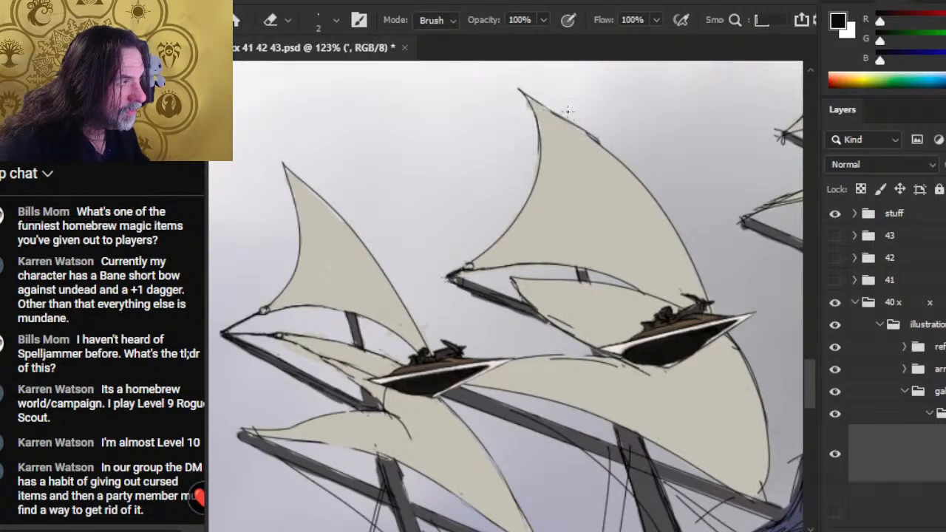
left_click_drag(596, 137, 567, 111)
- Refine the second upper sail's rear edge from the peak downward, removing the doubled line where the segments join
key("b")
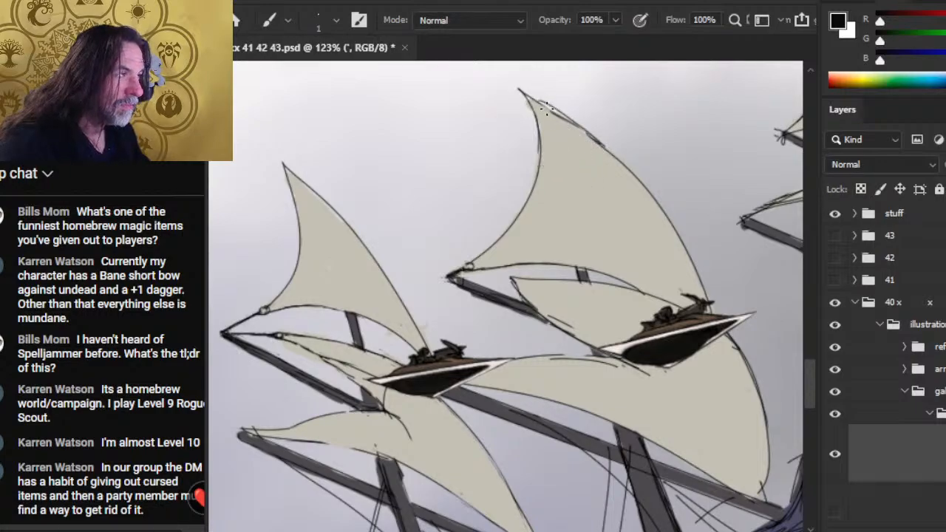
key("e")
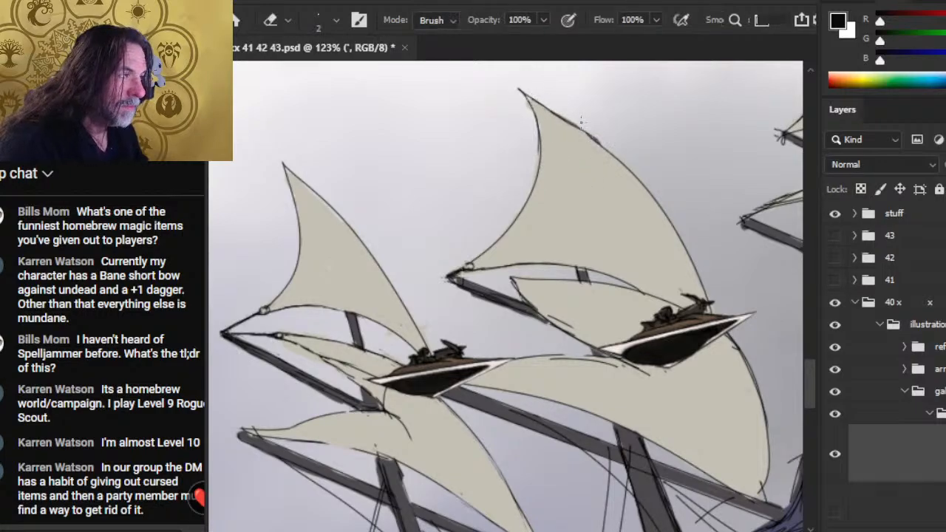
key("b")
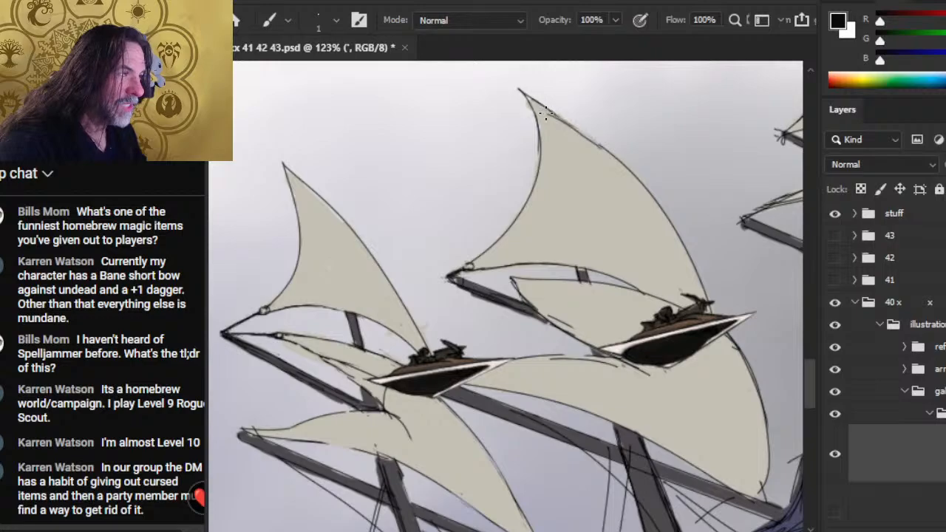
key("e")
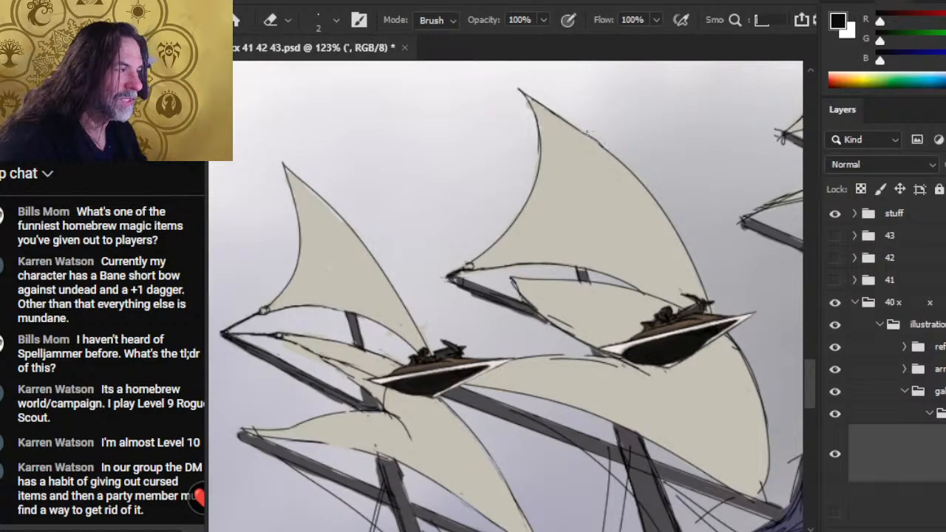
key("b")
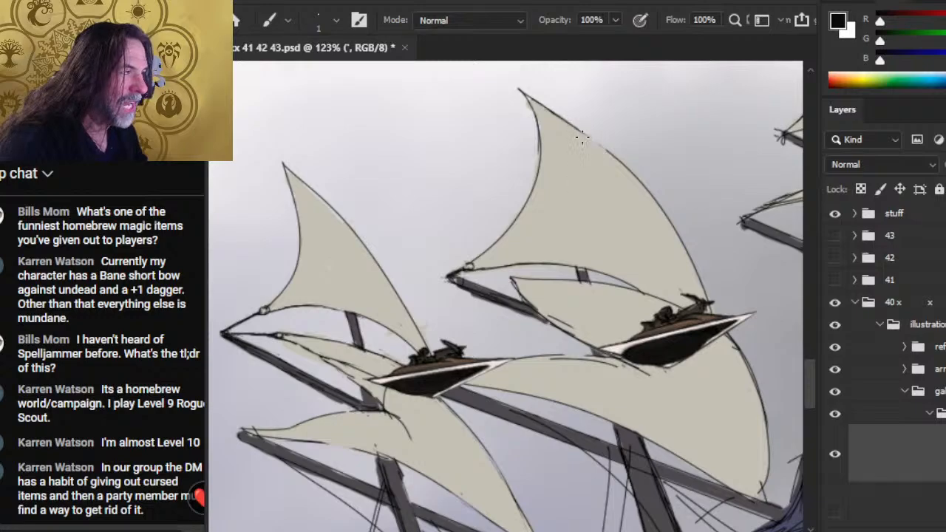
key("e")
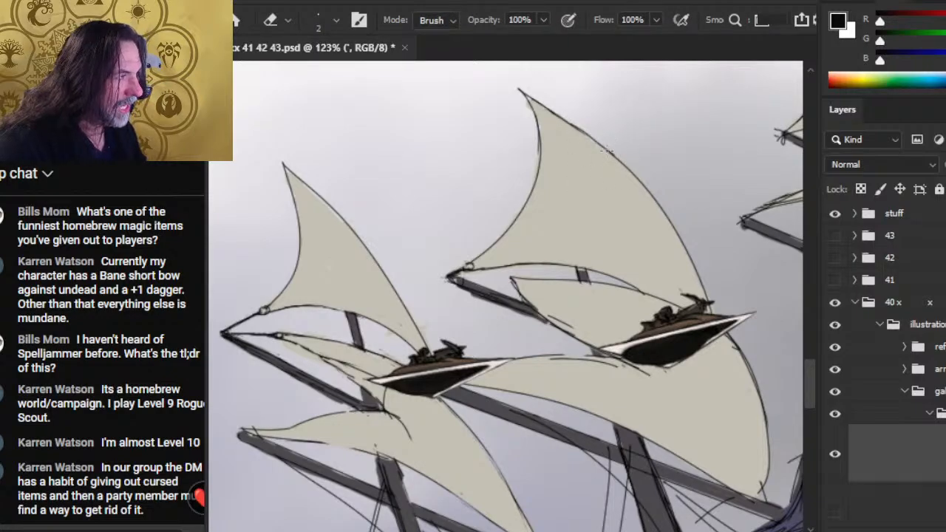
- Smooth the join in the second upper sail's rear edge with black strokes and erasures, undoing the stray stroke inside the sail
key("b")
left_click_drag(558, 119, 612, 159)
key("e")
left_click_drag(559, 124, 578, 134)
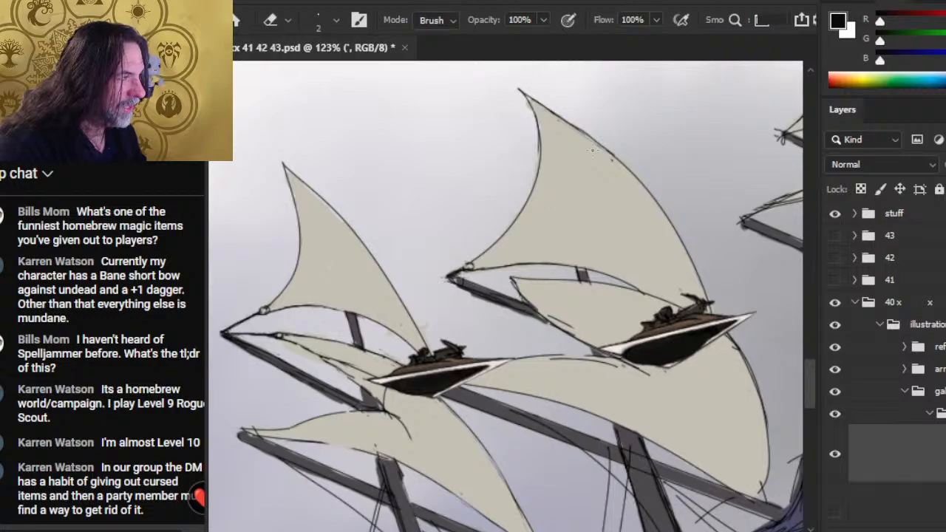
left_click_drag(622, 162, 560, 126)
key("b")
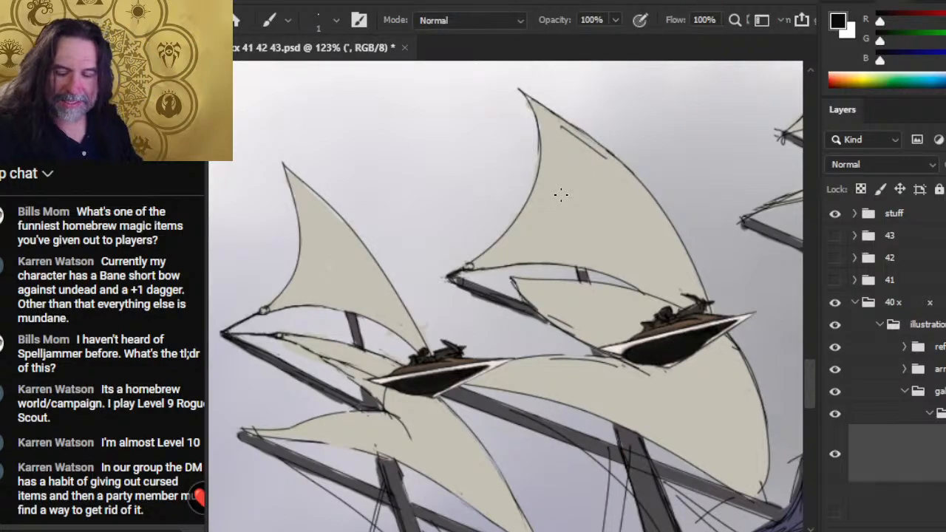
key("ctrl+z")
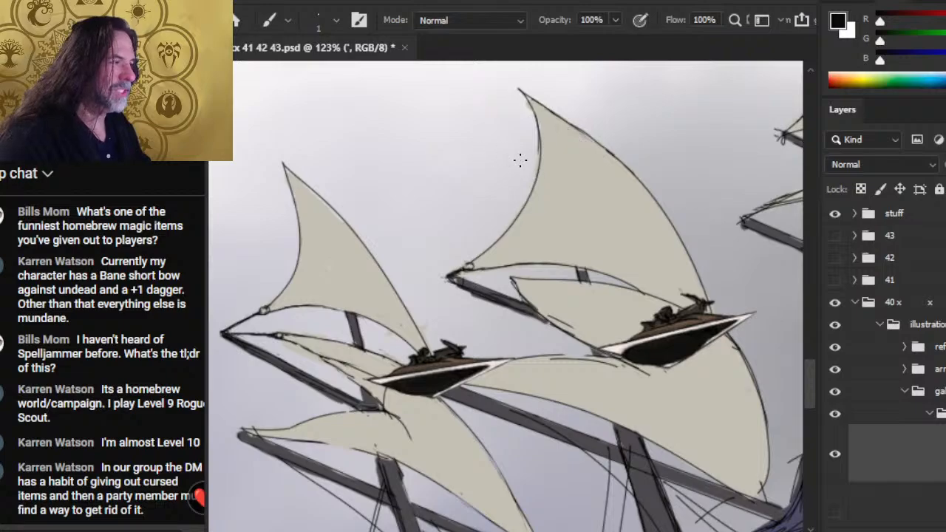
- Trim the doubled line along the second upper sail's front edge and redraw its peak in black
key("e")
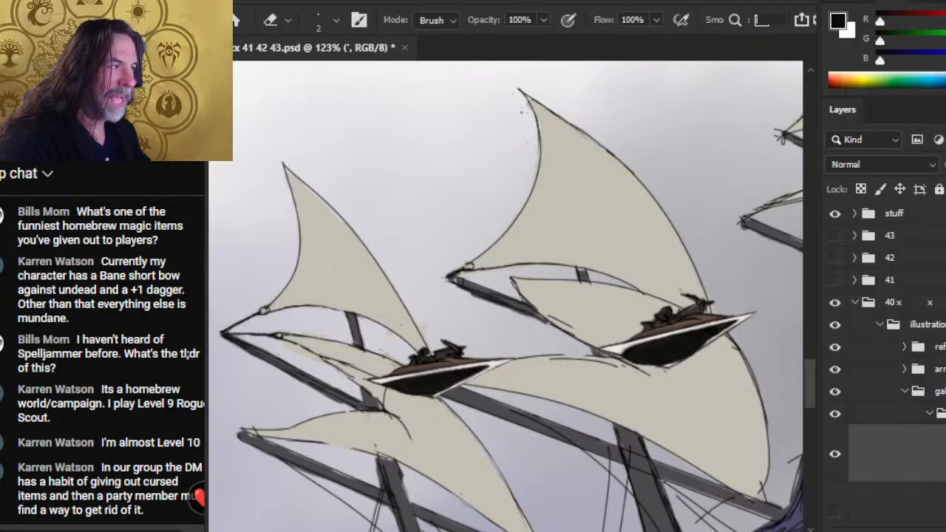
key("b")
left_click_drag(523, 93, 546, 112)
- Erase the stray specks beside the second upper sail's peak and clean up the outer tip of its yard
key("e")
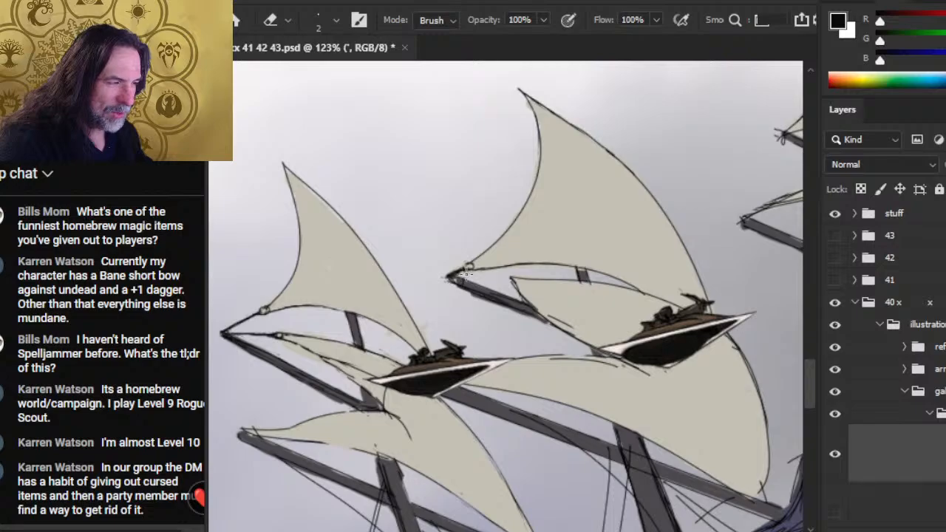
key("b")
key("e")
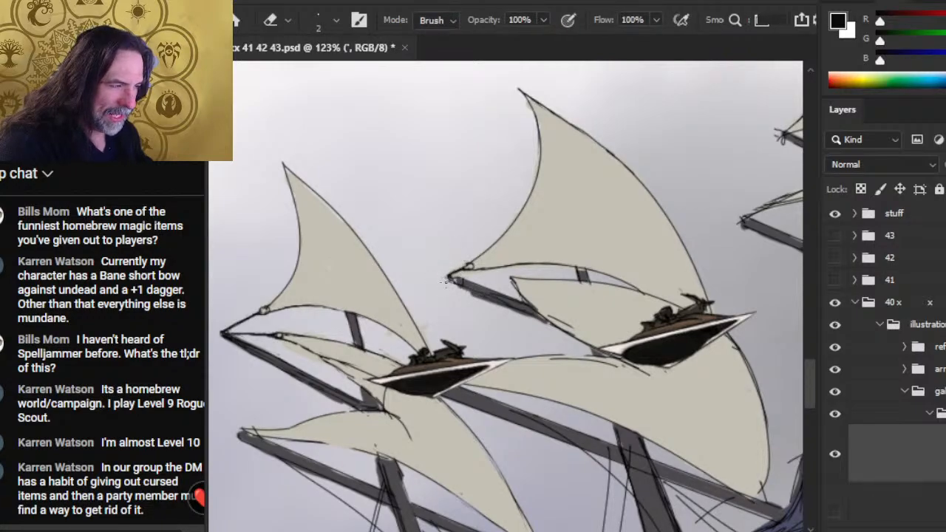
key("b")
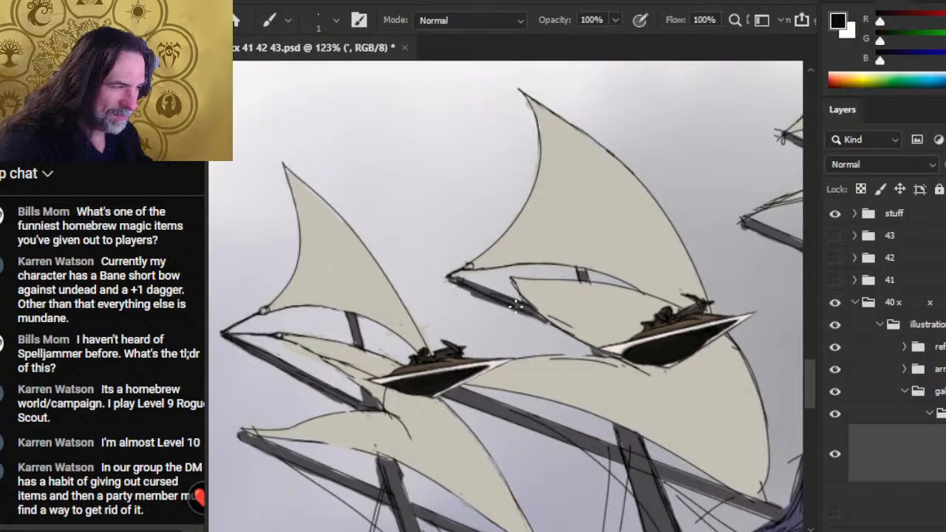
- Tidy the yard's outline and the small lower sail's rear edge where they meet, using black strokes and erasures
key("e")
key("b")
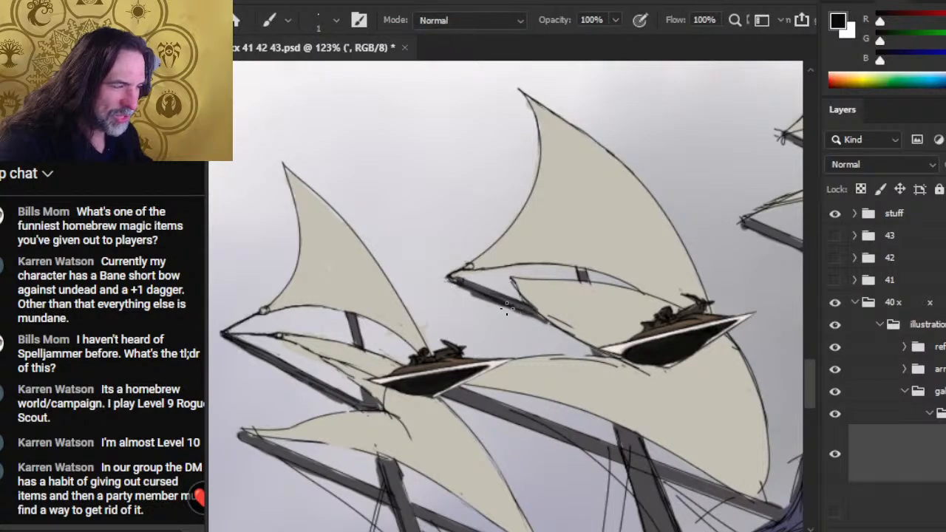
key("e")
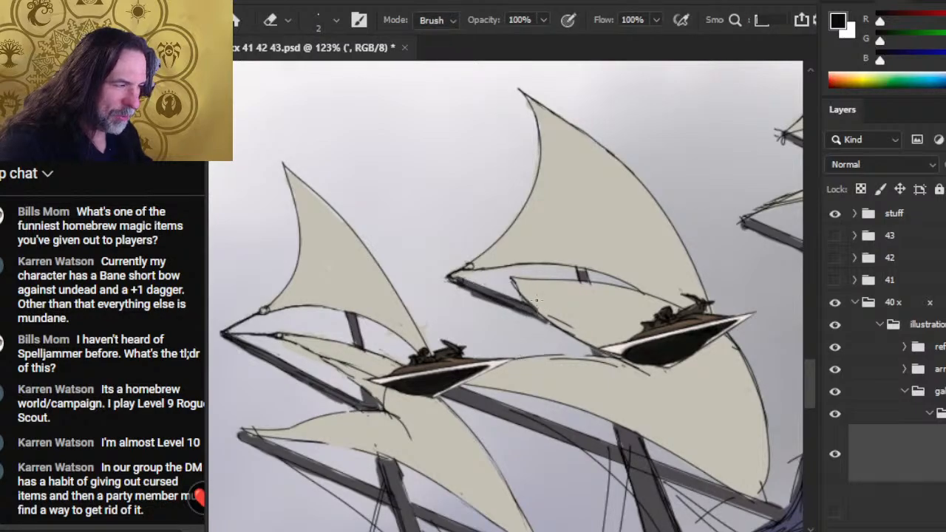
key("b")
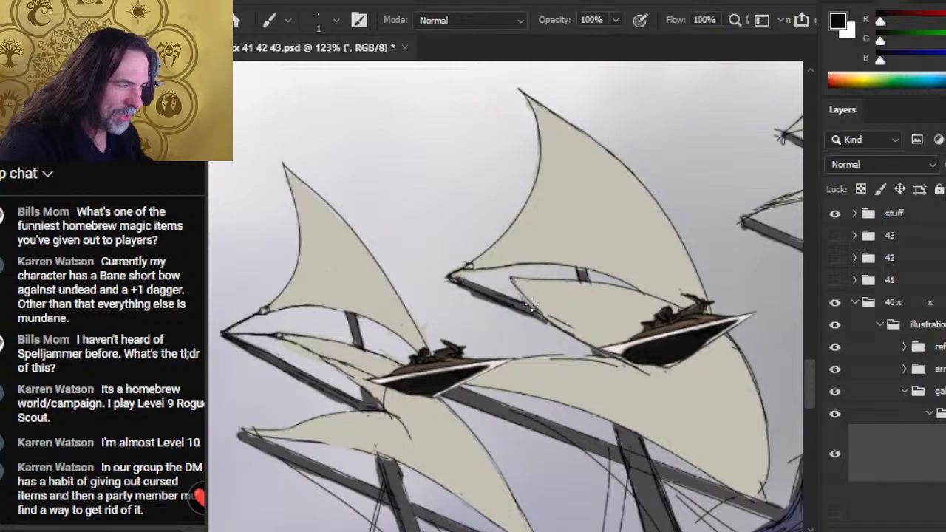
key("e")
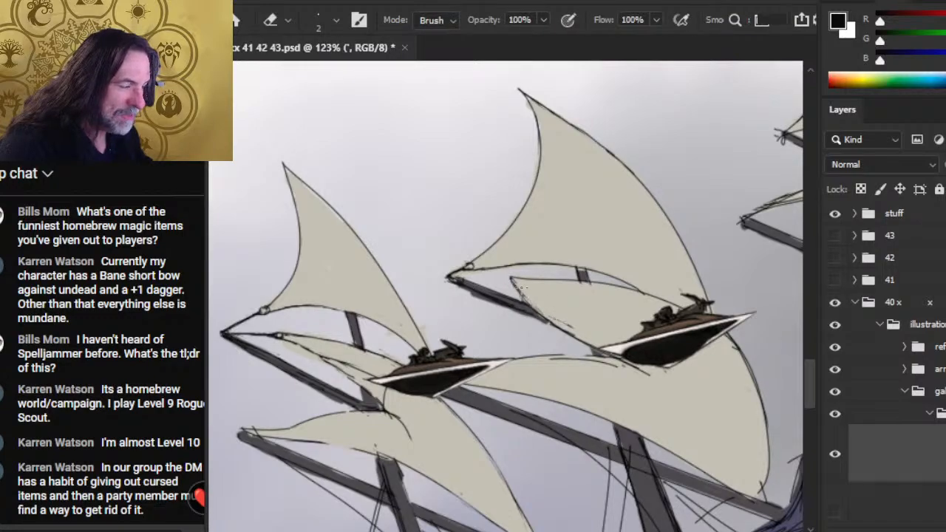
key("b")
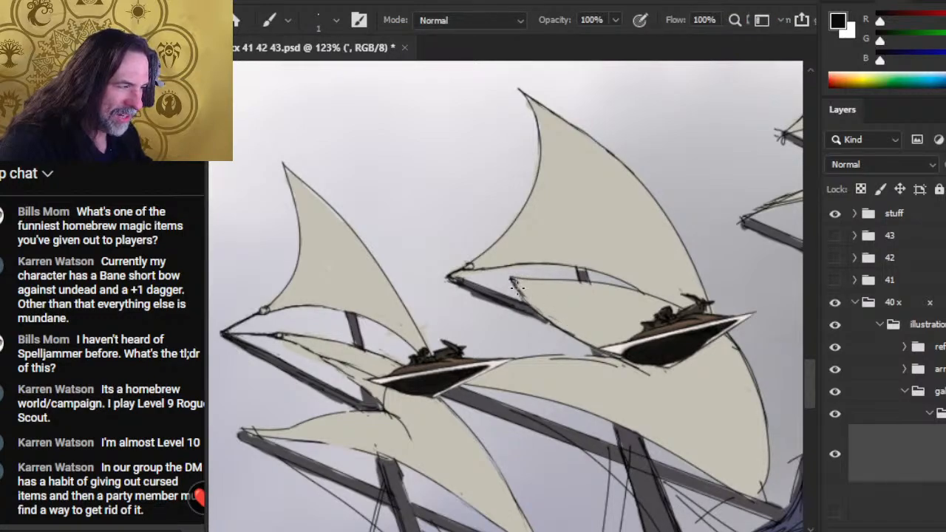
- Draw a black rope with a ring from the small sail's outer corner to the yard's tip, undoing the first attempt
key("e")
key("b")
left_click_drag(512, 281, 452, 277)
key("ctrl+z")
key("ctrl+z")
mouse_move(515, 279)
left_mouse_down()
mouse_move(451, 276)
mouse_move(473, 275)
mouse_move(460, 276)
left_mouse_up()
key("e")
key("b")
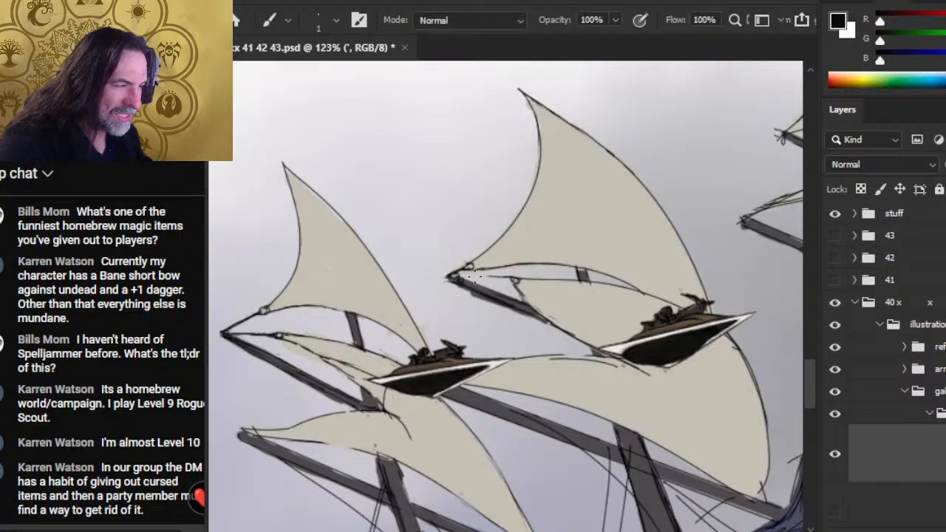
key("e")
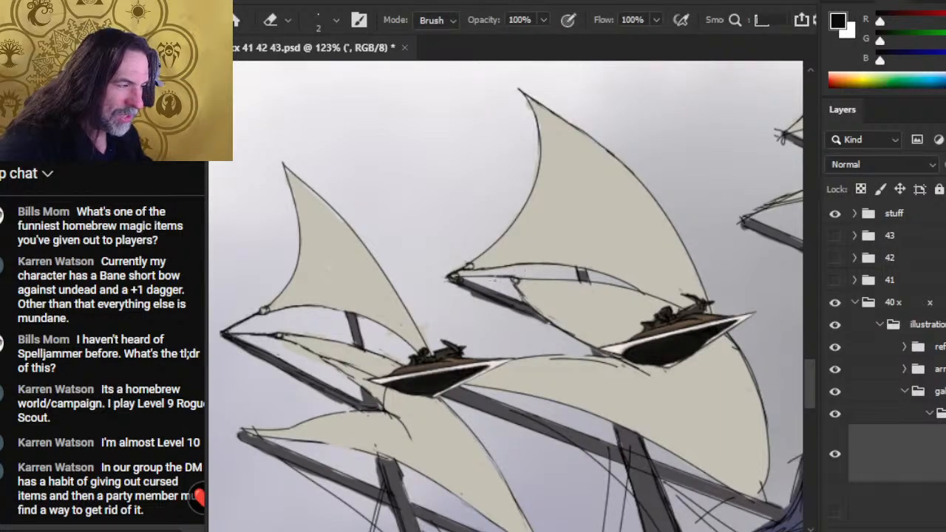
key("b")
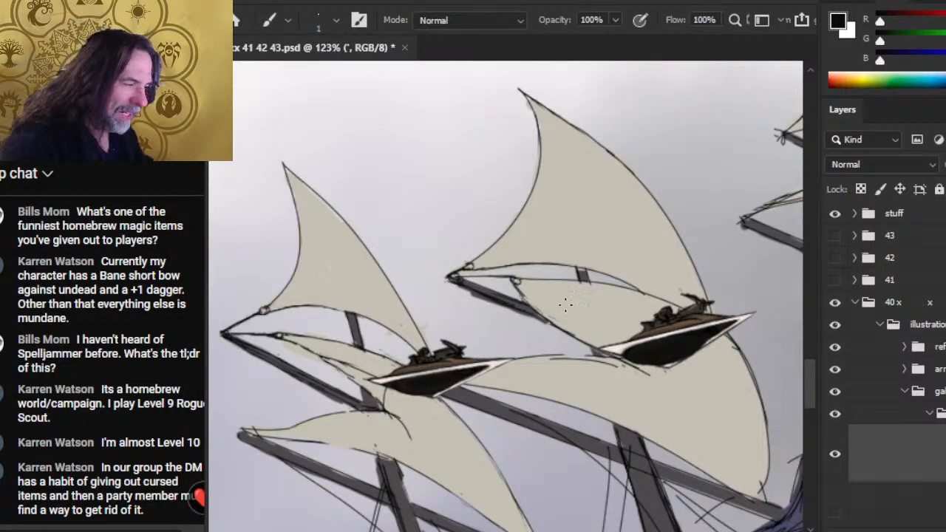
- Erase the rough rear edge of the small sail and redraw it in black from the ring down past the yard
key("e")
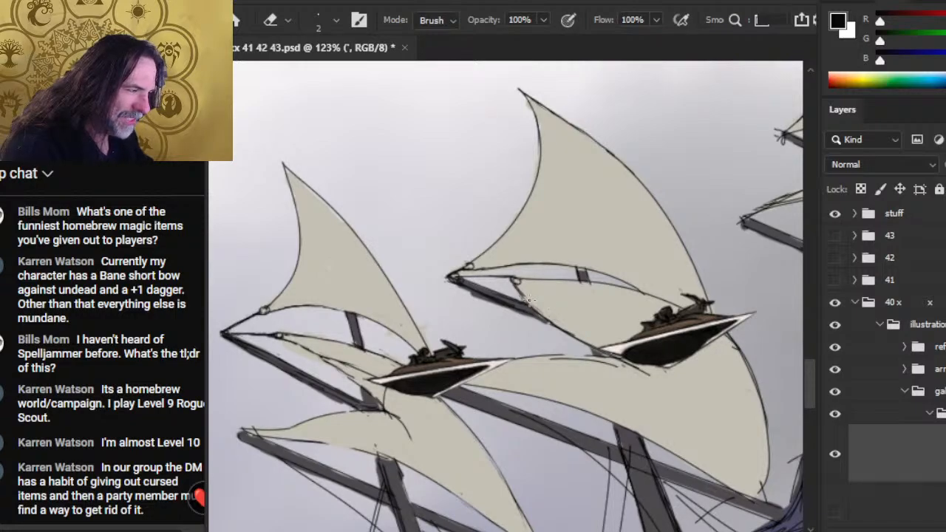
key("b")
key("e")
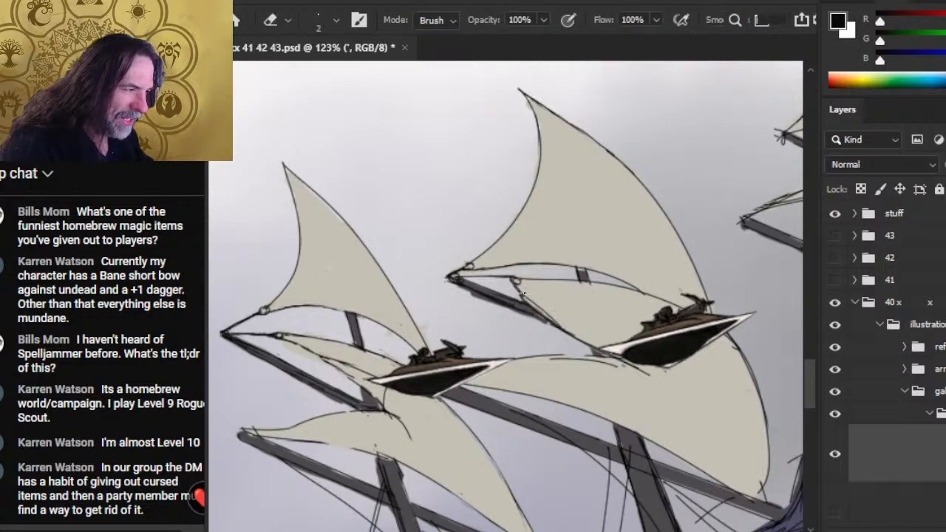
left_click_drag(524, 294, 557, 324)
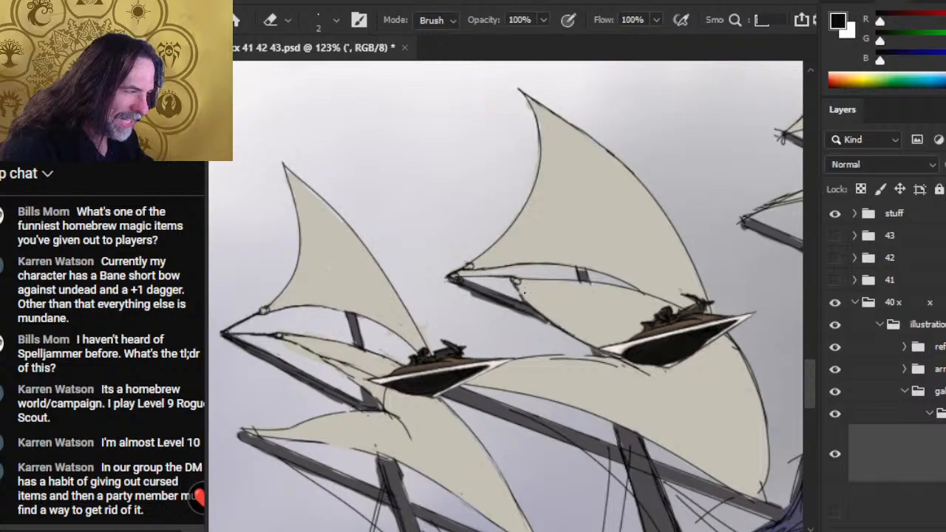
key("b")
mouse_move(516, 283)
left_mouse_down()
mouse_move(545, 319)
mouse_move(533, 311)
mouse_move(516, 288)
mouse_move(557, 325)
left_mouse_up()
key("e")
key("b")
key("e")
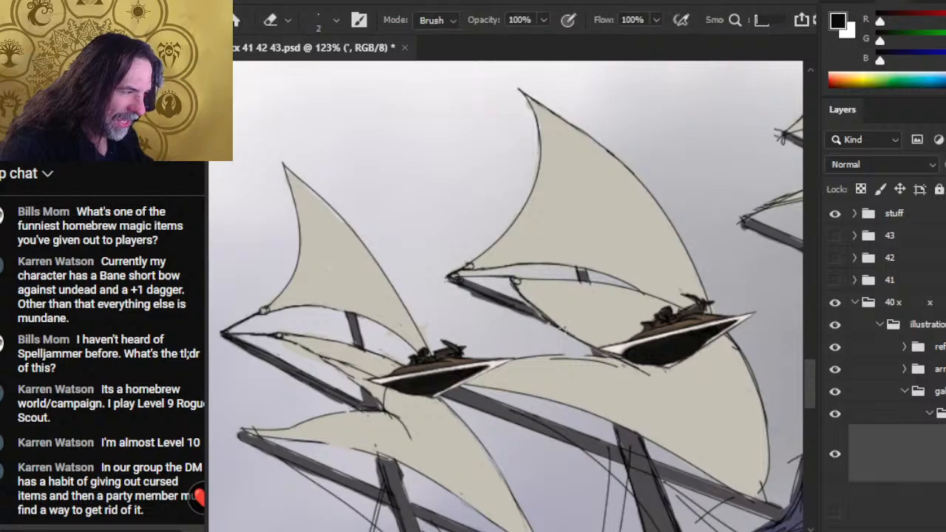
- Redraw the yard's upper outline up to the small sail, trim the excess, and restate the sail's edge over it
key("b")
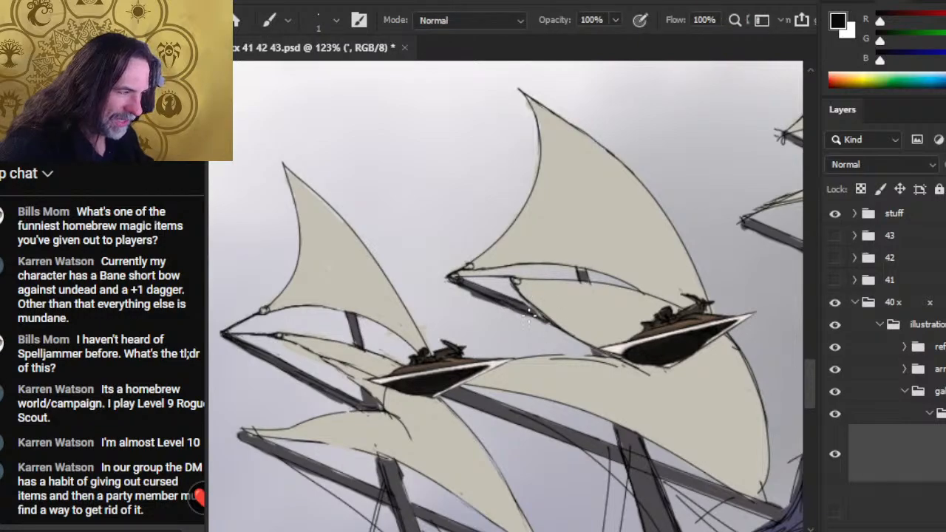
left_click_drag(503, 295, 541, 310)
key("e")
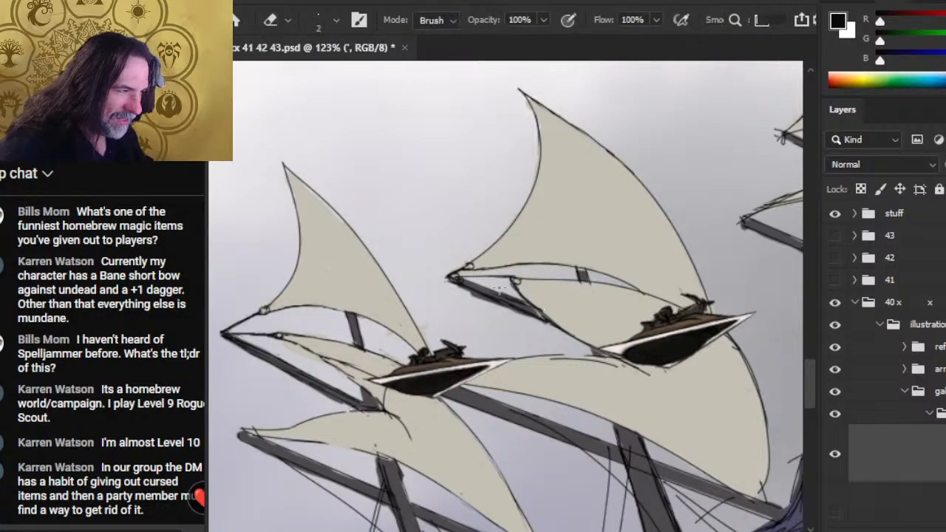
left_click_drag(494, 285, 543, 313)
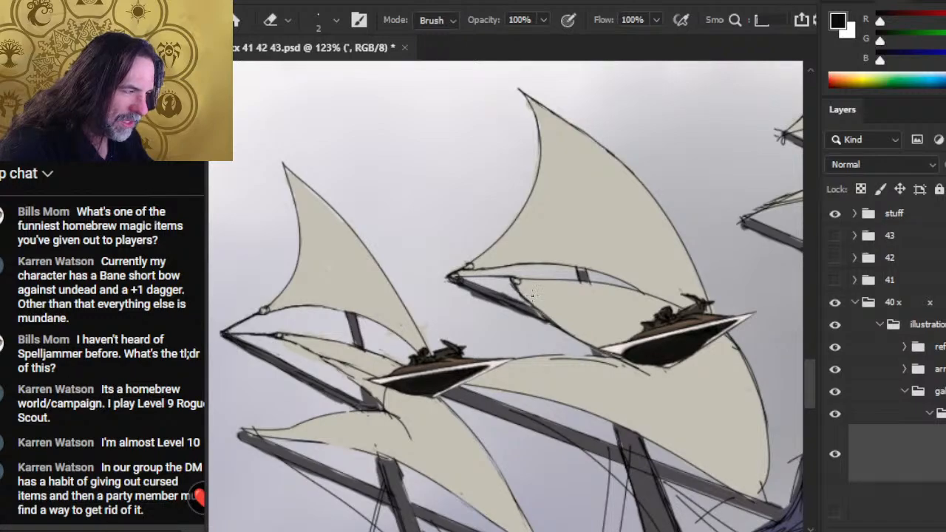
key("b")
left_click_drag(519, 288, 561, 331)
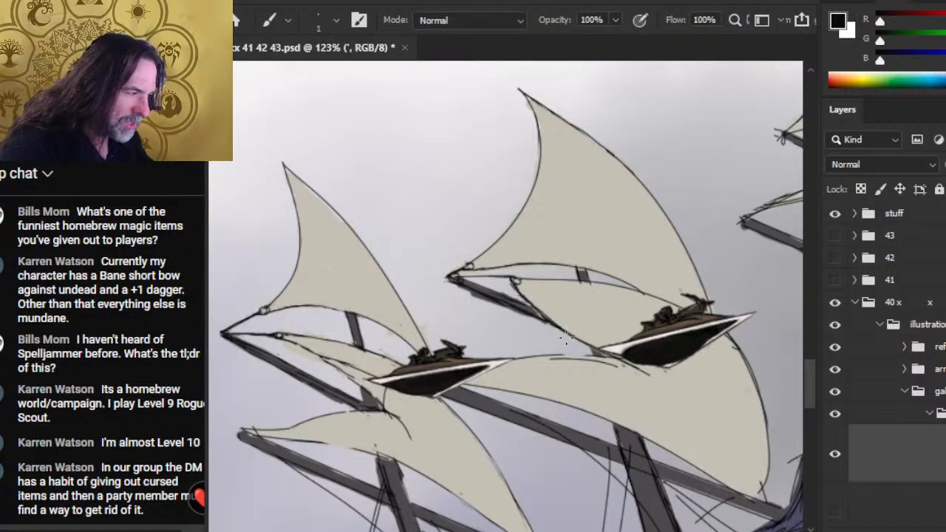
key("e")
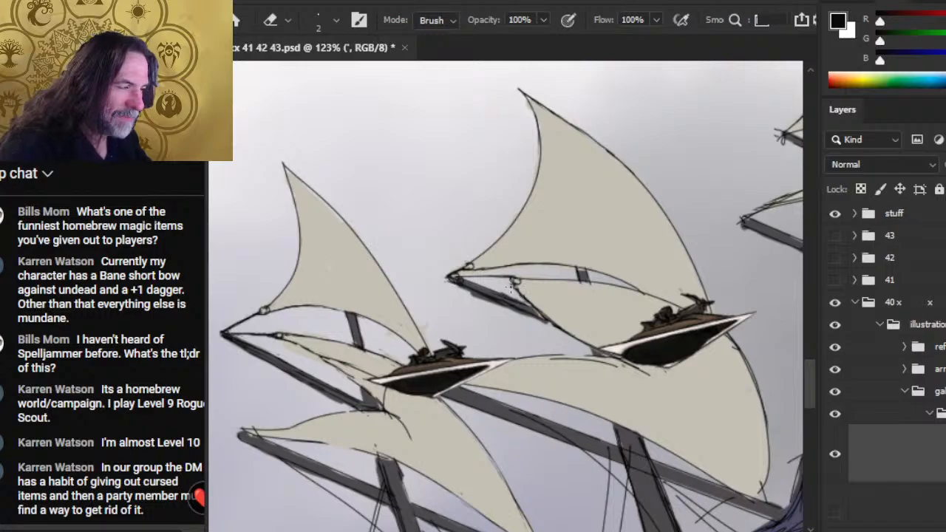
- Thin the small sail's rear edge below the ring and even out the dark line work along the adjoining yard
left_click_drag(516, 289, 546, 319)
key("b")
key("e")
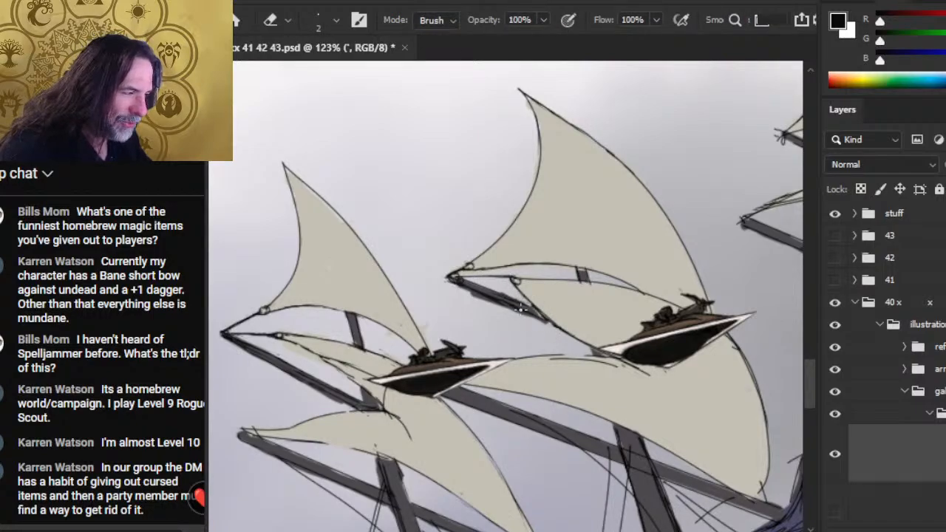
key("b")
key("e")
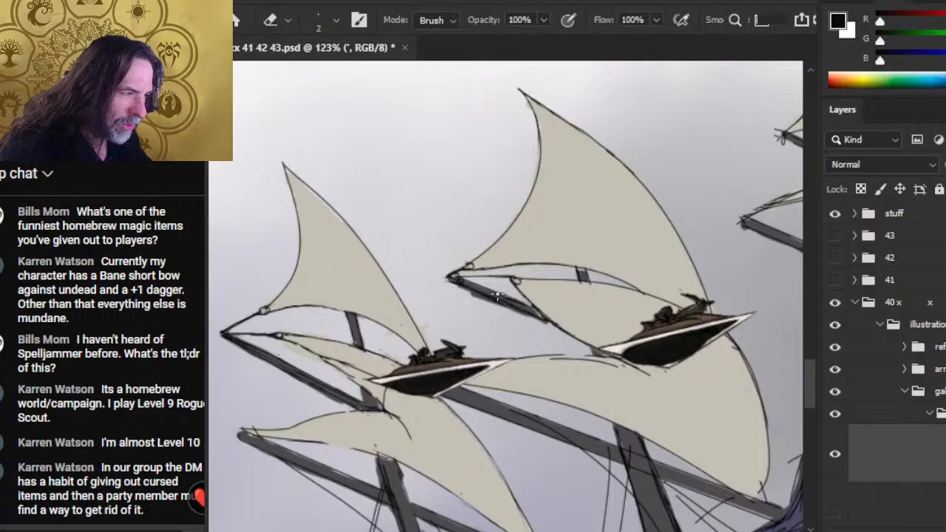
left_click_drag(500, 294, 534, 312)
key("b")
key("e")
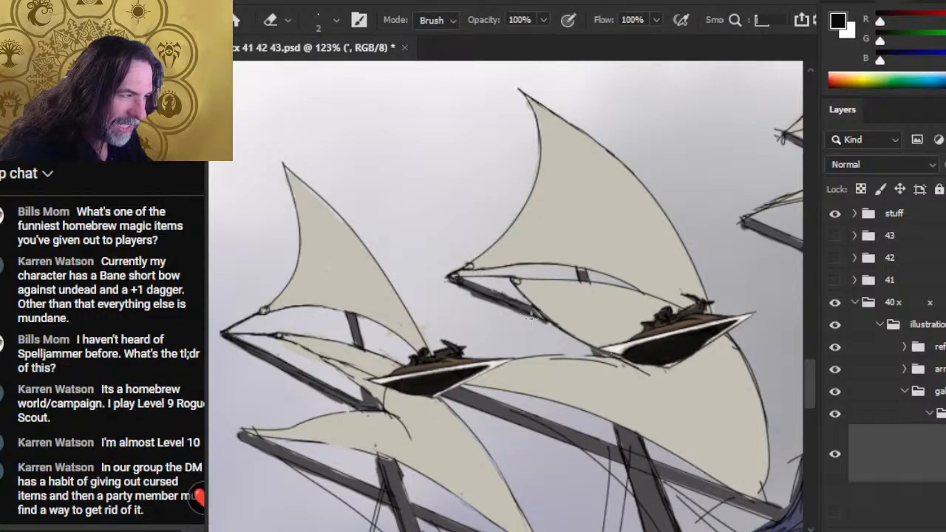
- Erase the overlap beneath the yard's inner end and redraw the small sail's edge across it in black
left_click_drag(531, 318, 566, 331)
key("b")
key("e")
key("b")
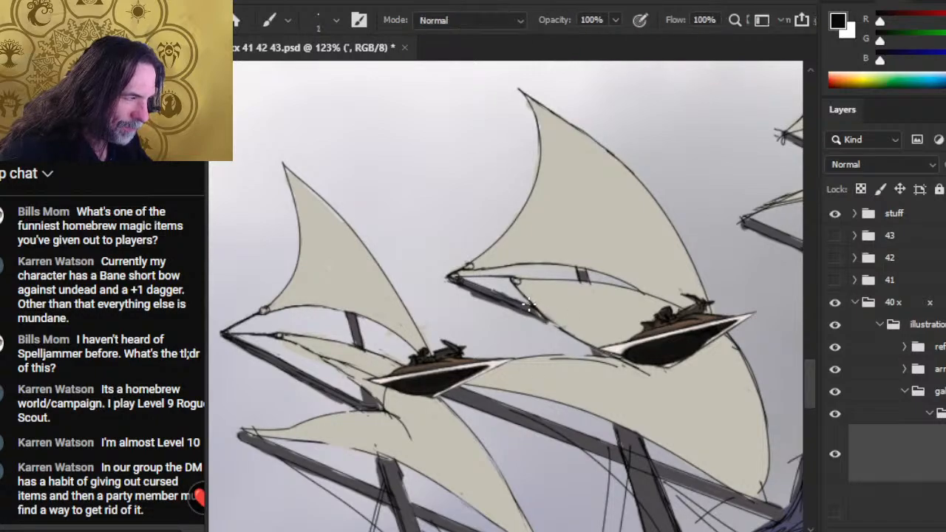
left_click_drag(526, 302, 565, 330)
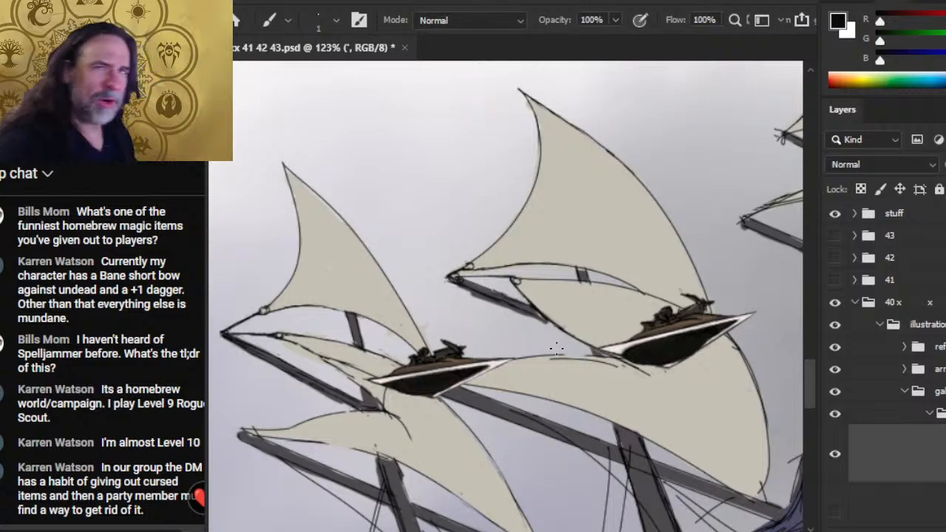
- Clean the second upper sail's lower edge and sharpen the tip of the yard where its ropes converge
key("e")
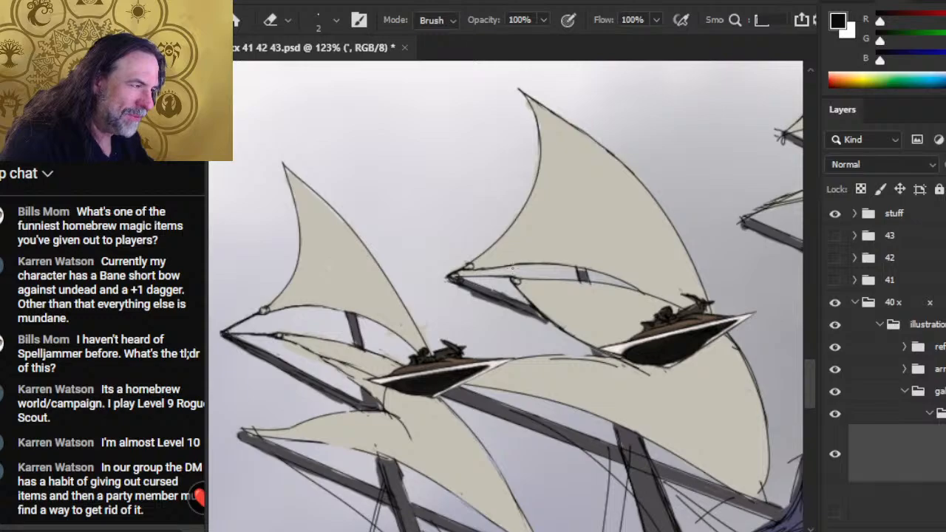
left_click_drag(515, 267, 547, 266)
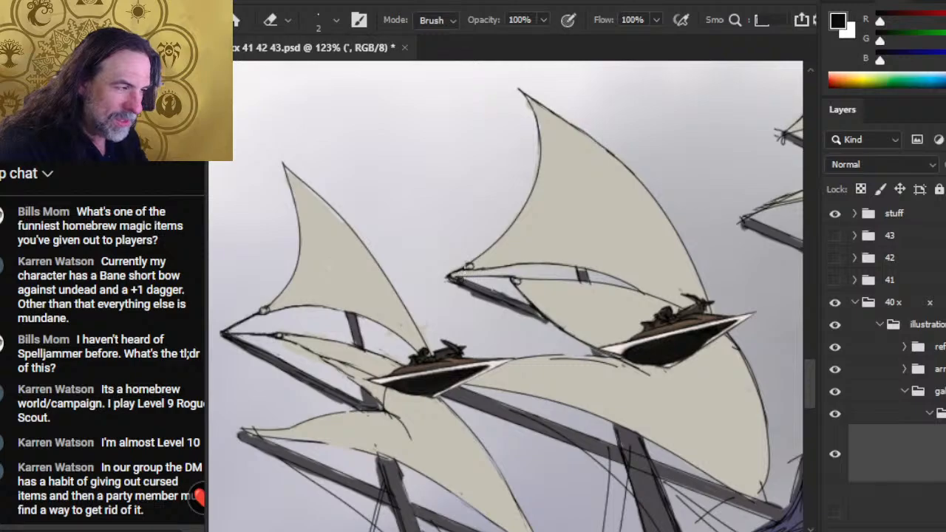
key("b")
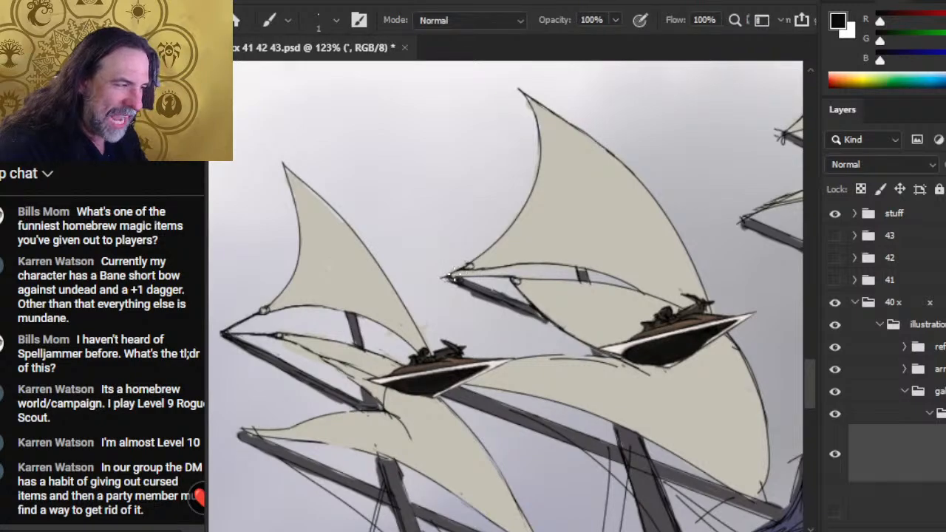
key("e")
key("b")
key("e")
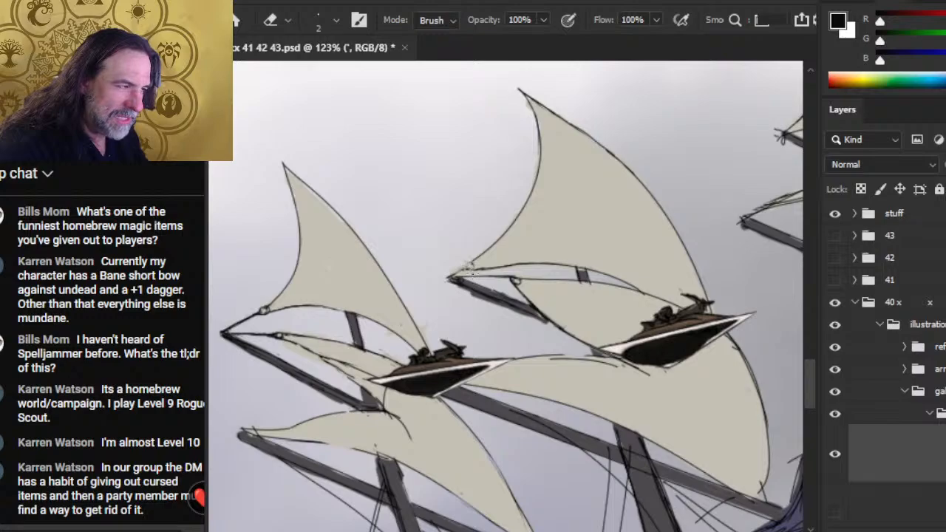
- Redefine the ring at the second upper sail's outer corner, erasing stray marks around it and the adjoining ropes
key("b")
key("e")
key("b")
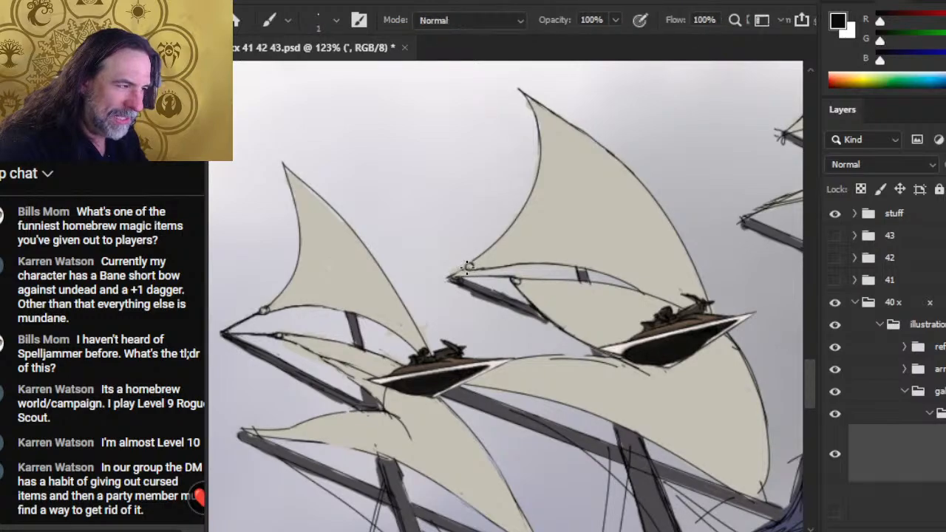
key("e")
key("b")
key("e")
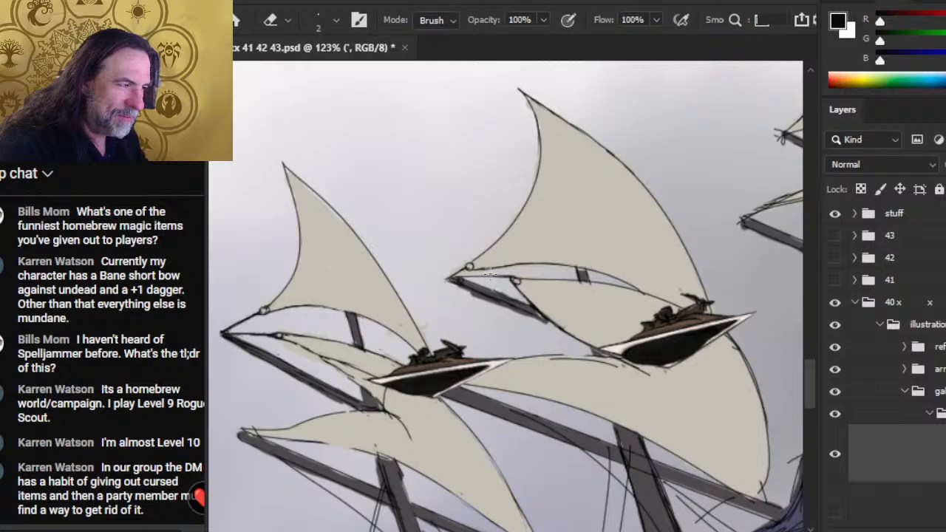
key("b")
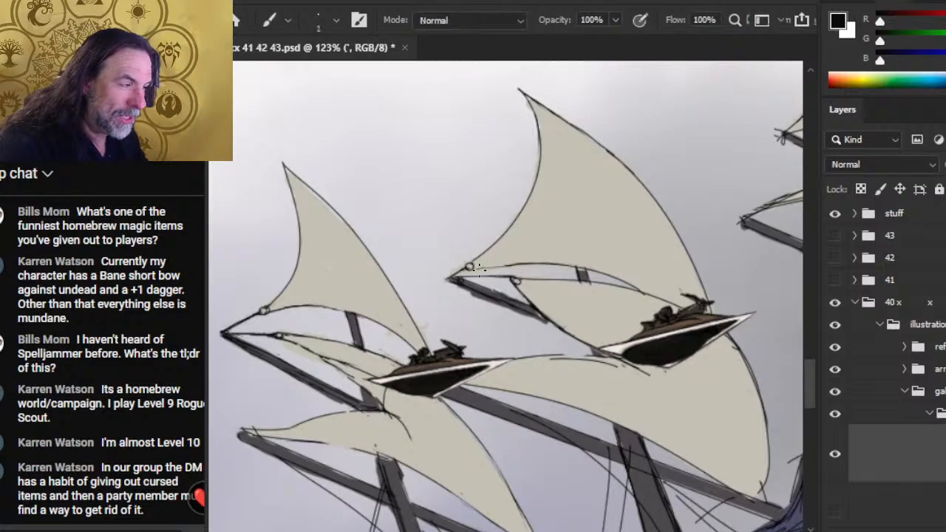
- Remove the doubled line along the large lower sail's upper edge between the two boats, leaving a single black contour
key("e")
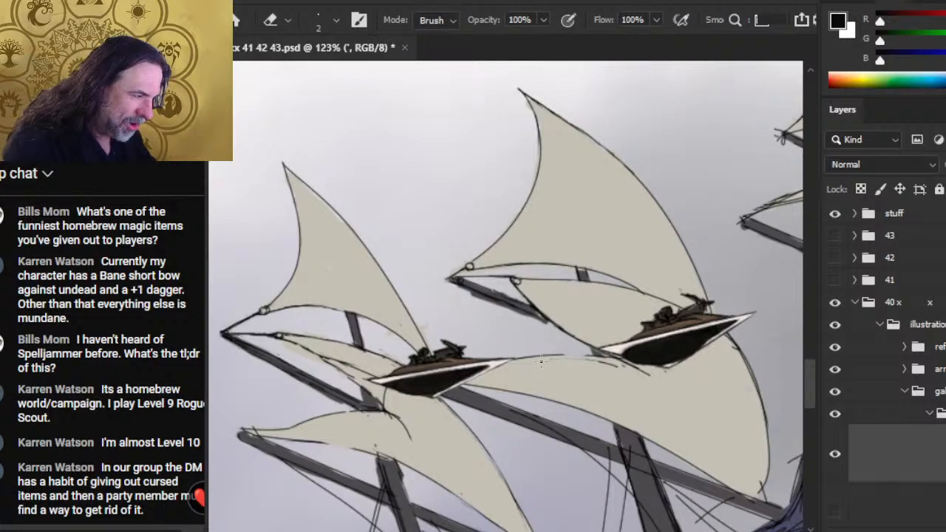
key("b")
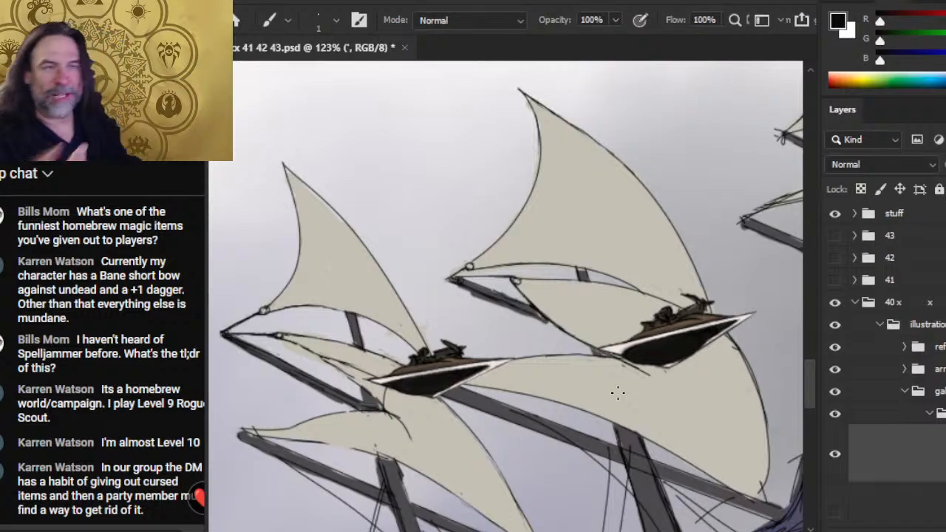
left_click_drag(497, 310, 434, 275)
key("e")
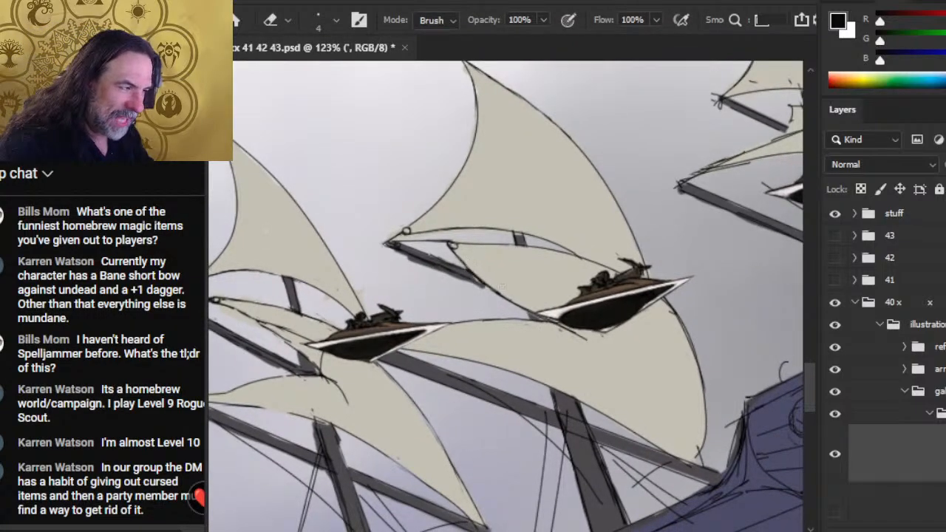
- Clean the small sail's lower edge between its corner ring and the boat, erasing stray marks beside the yard's inner end
key("b")
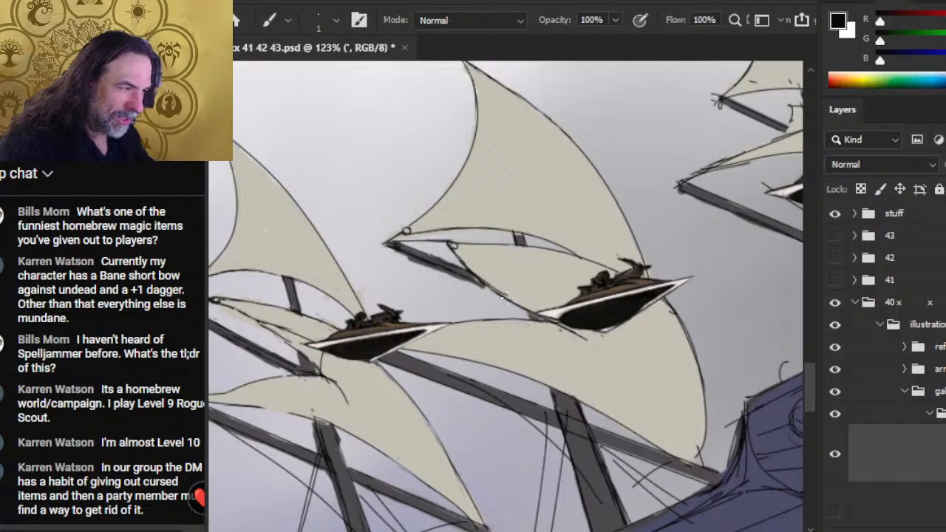
key("e")
left_click_drag(506, 296, 469, 266)
key("b")
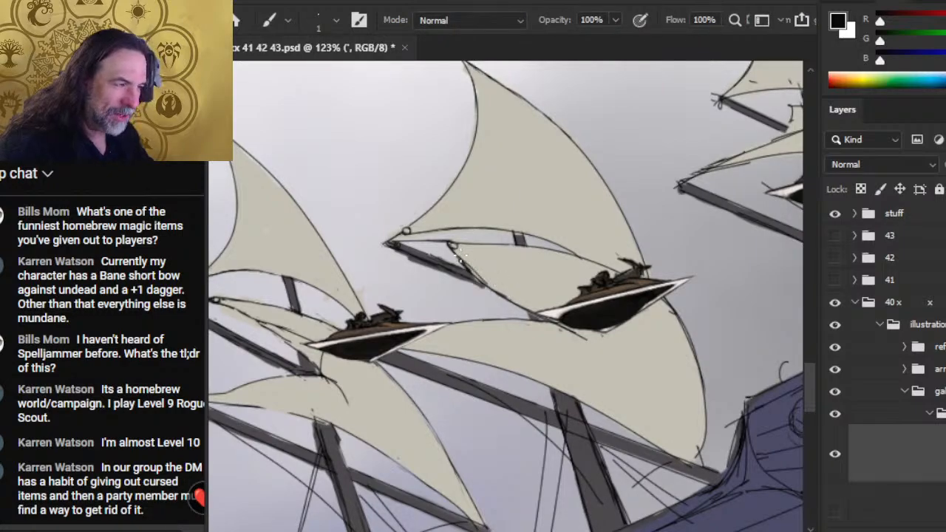
- Reshape the large lower sail's bottom corner above the yard with a clean, rounded black contour
key("e")
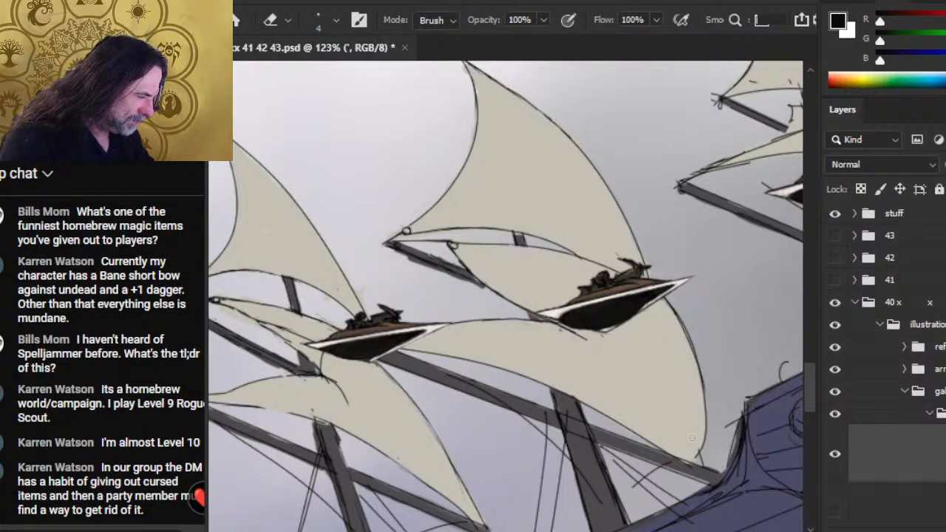
key("b")
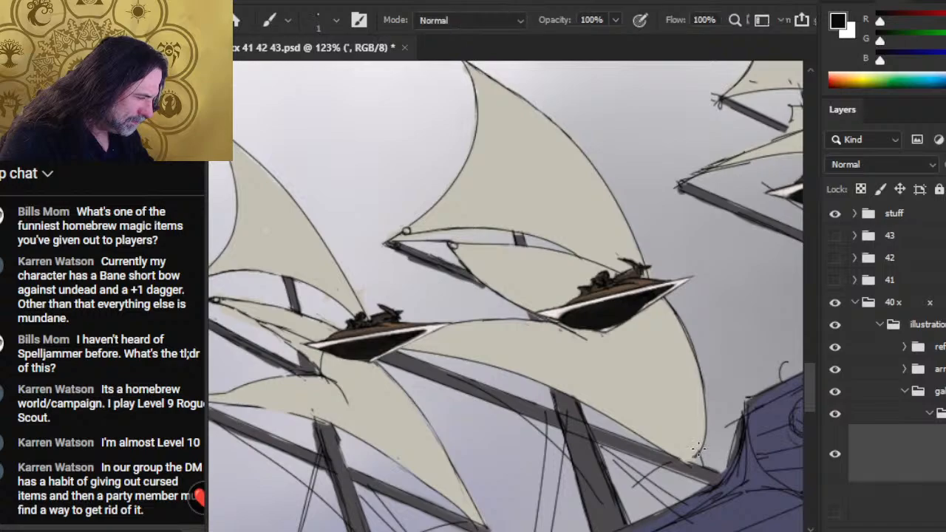
key("e")
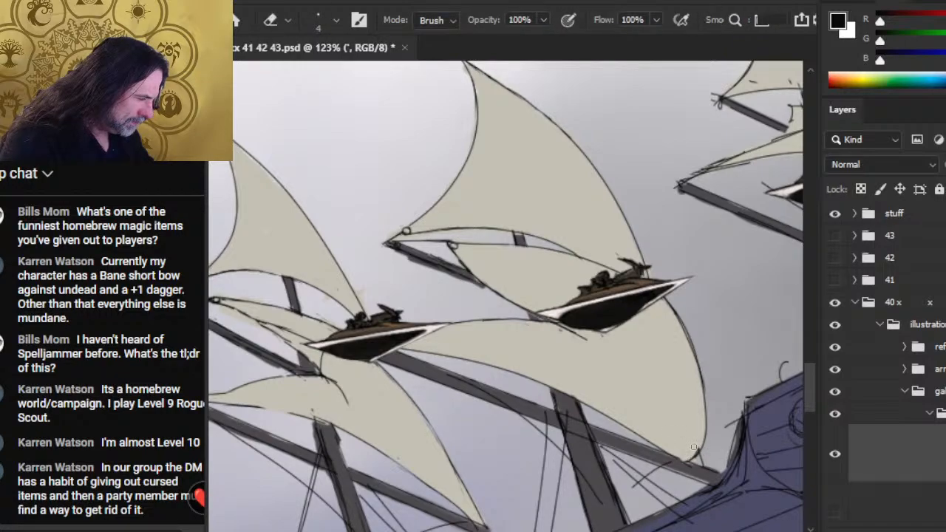
key("b")
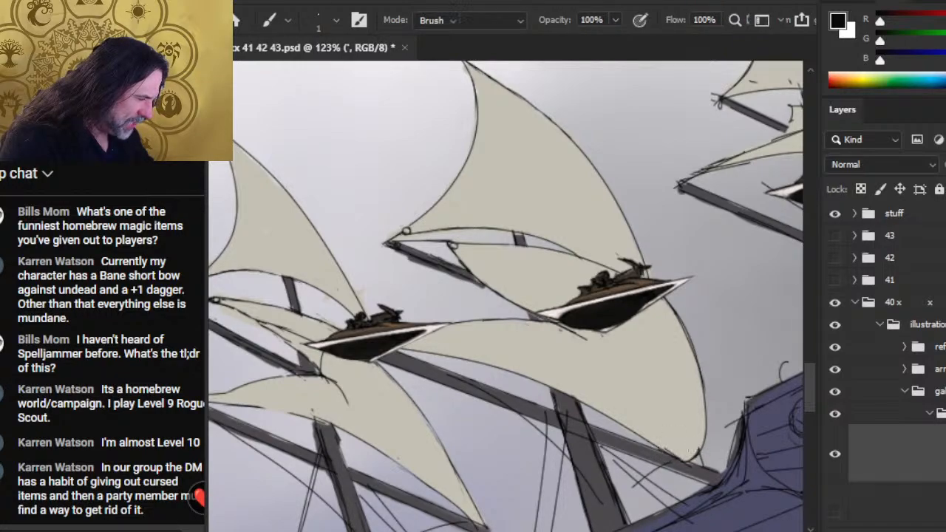
- Erase the doubled line along the large lower sail's bottom edge where it meets the yard and redraw it in black
key("e")
mouse_move(679, 457)
left_mouse_down()
mouse_move(641, 428)
mouse_move(679, 447)
mouse_move(633, 427)
mouse_move(669, 452)
left_mouse_up()
key("b")
key("e")
key("b")
key("e")
key("b")
key("e")
left_click_drag(629, 427, 676, 458)
key("b")
key("e")
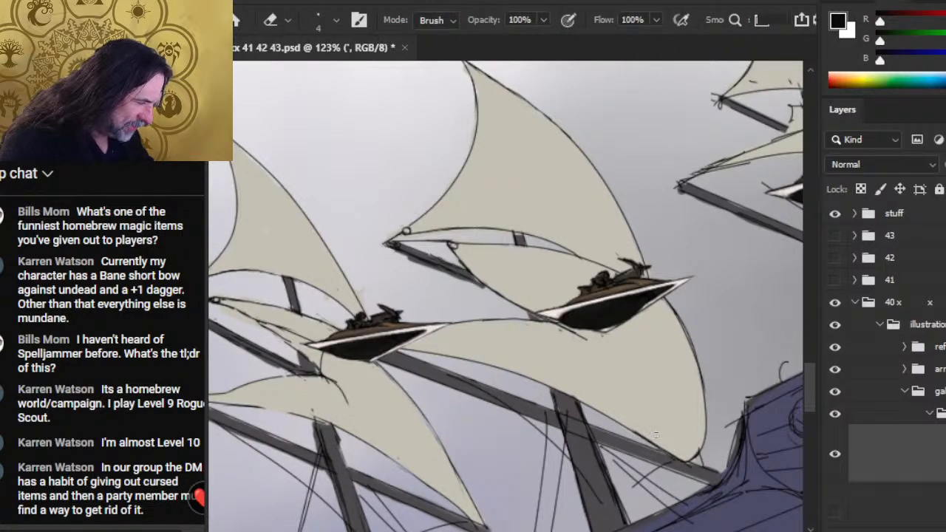
left_click_drag(640, 433, 659, 447)
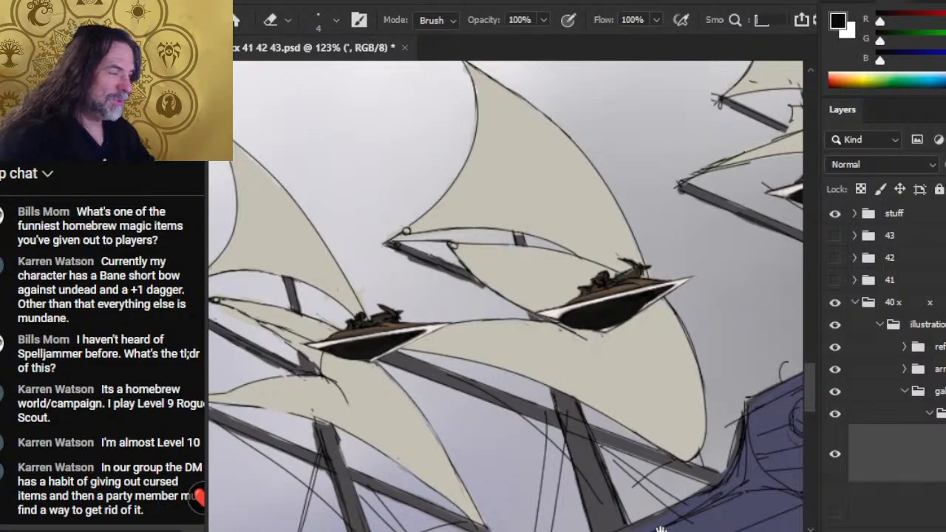
- Erase the crossing line ends at the peak of the third upper sail
left_click_drag(674, 427, 594, 416)
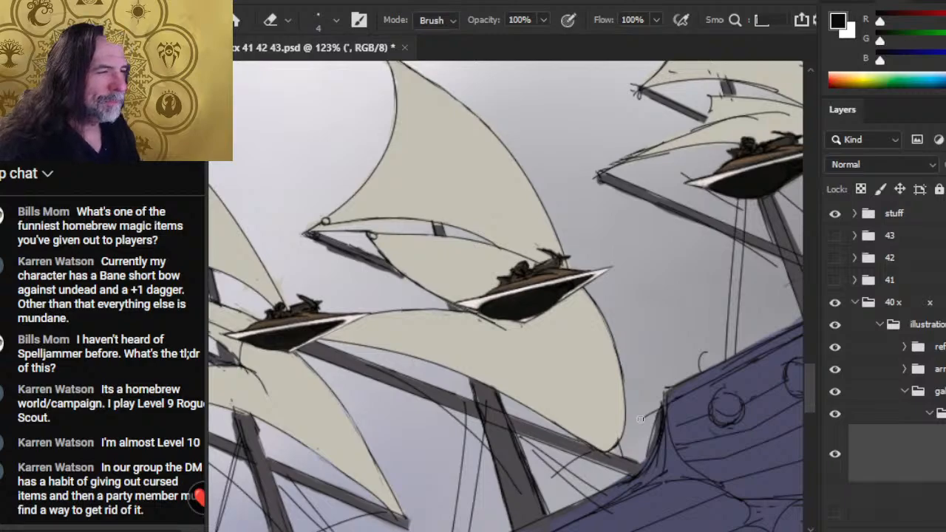
left_click_drag(638, 252, 485, 393)
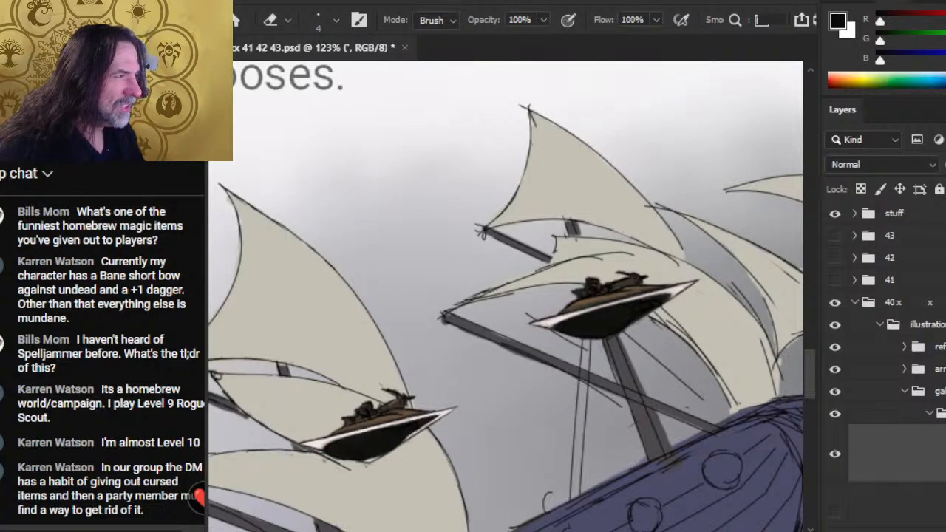
mouse_move(525, 109)
left_mouse_down()
mouse_move(516, 106)
mouse_move(529, 106)
left_mouse_up()
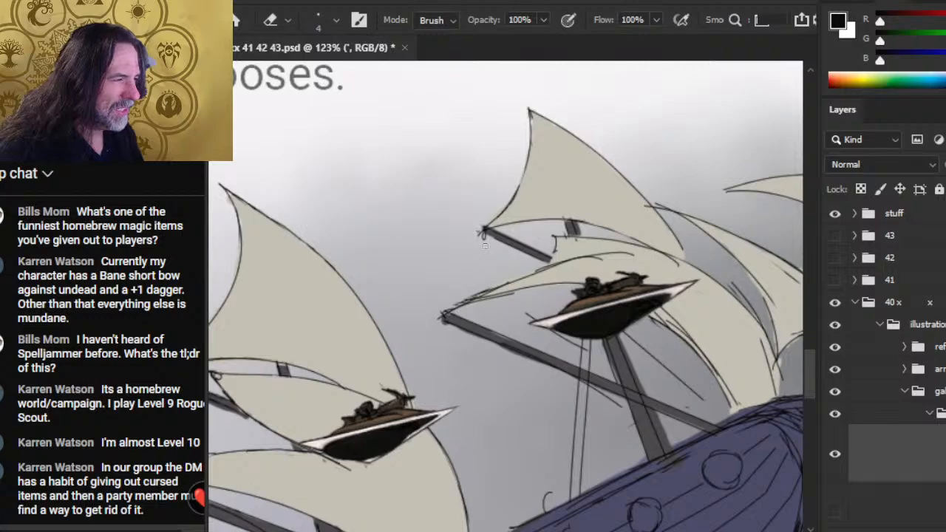
- Draw a small black ring at the third upper sail's outer corner and clean the yard tip beside it
key("b")
key("e")
key("b")
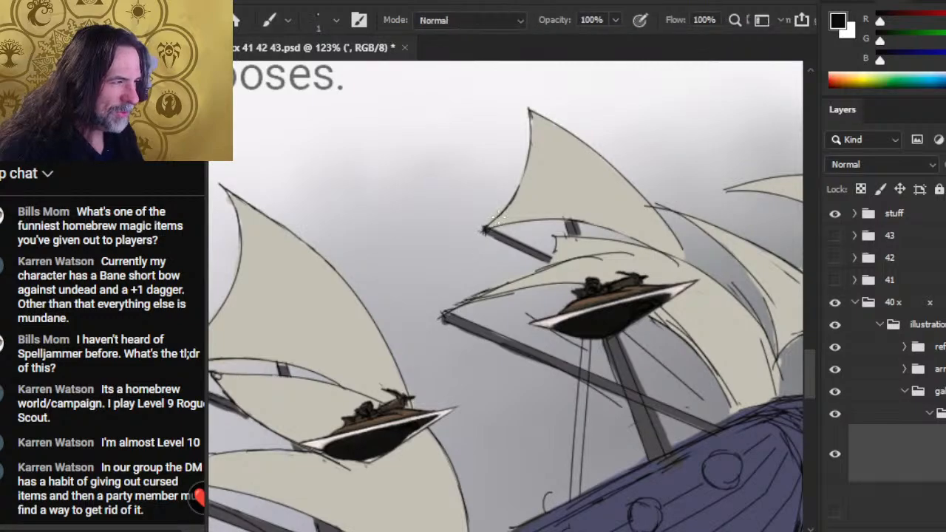
left_click_drag(498, 214, 496, 223)
key("e")
key("b")
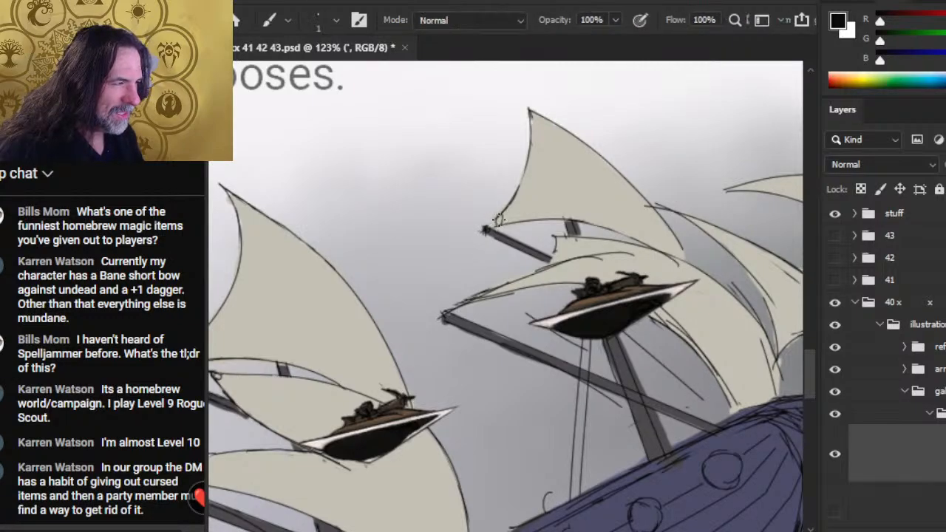
left_click_drag(497, 220, 498, 223)
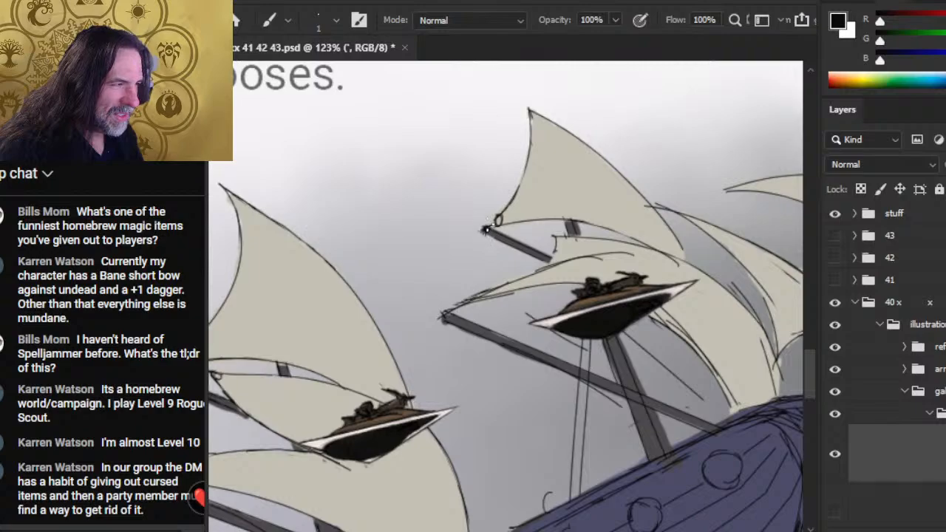
key("e")
key("b")
key("e")
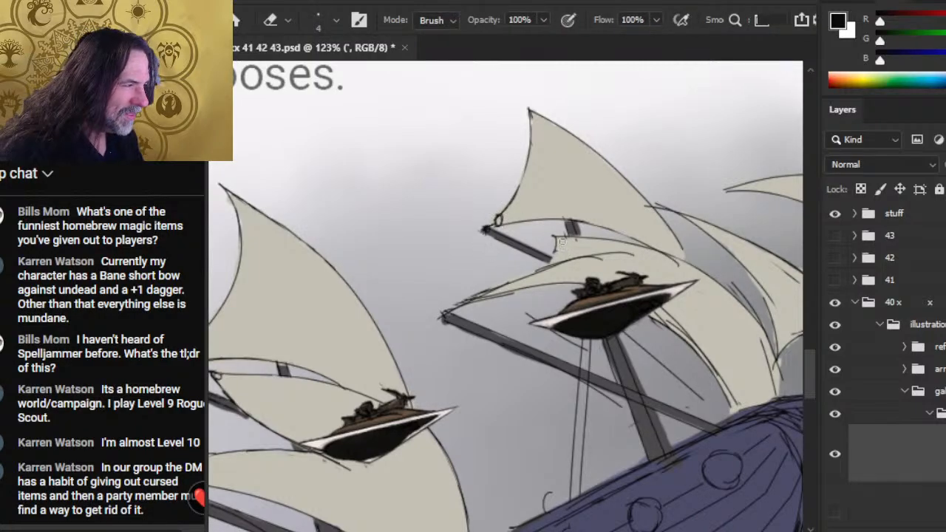
- Clean the middle sail's outer corner at the yard's inner end and remove stray lines along the lower sail's upper edge
key("b")
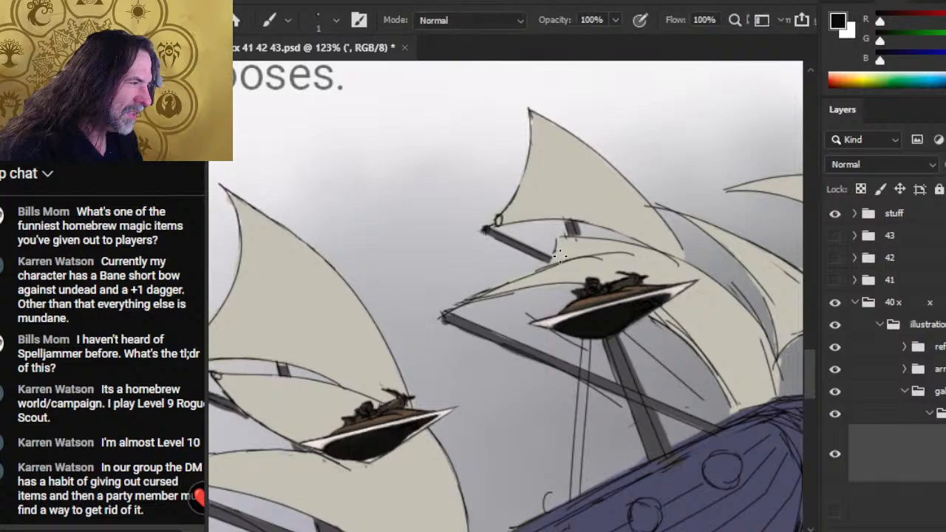
mouse_move(556, 238)
left_mouse_down()
mouse_move(546, 268)
mouse_move(563, 254)
mouse_move(563, 269)
mouse_move(469, 300)
mouse_move(466, 320)
mouse_move(552, 266)
mouse_move(462, 304)
left_mouse_up()
key("e")
key("b")
key("e")
key("b")
key("e")
key("b")
key("e")
- Draw a small black ring at the lower sail's outer corner, erasing stray marks around it and its rope
key("b")
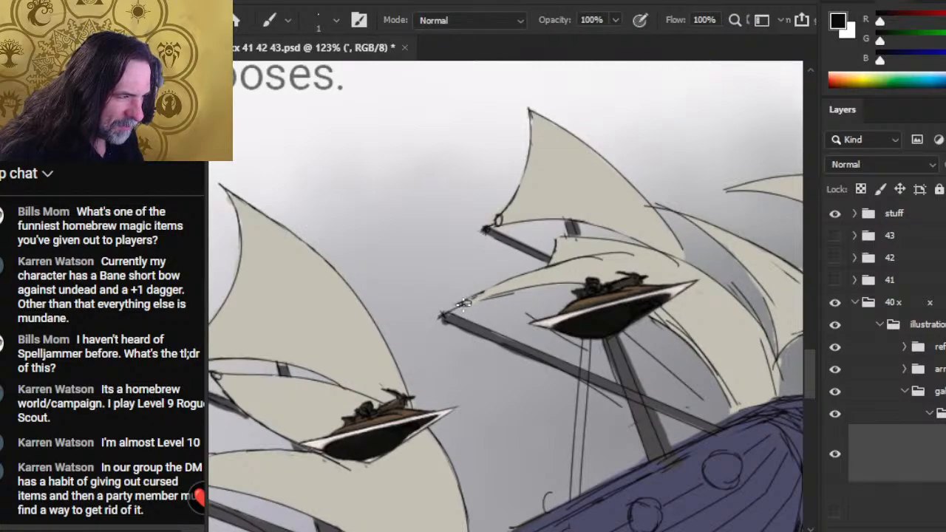
key("e")
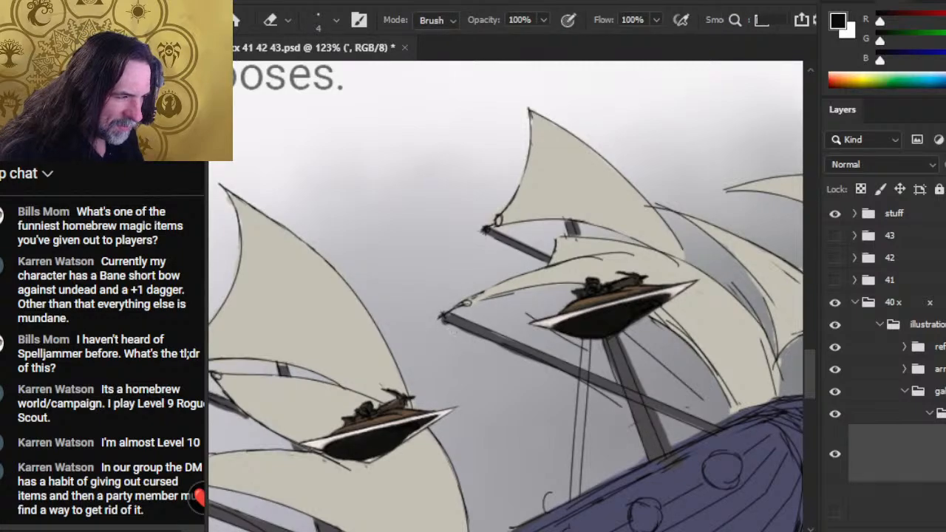
key("b")
mouse_move(464, 304)
left_mouse_down()
mouse_move(513, 295)
mouse_move(466, 301)
left_mouse_up()
key("e")
key("b")
key("e")
key("b")
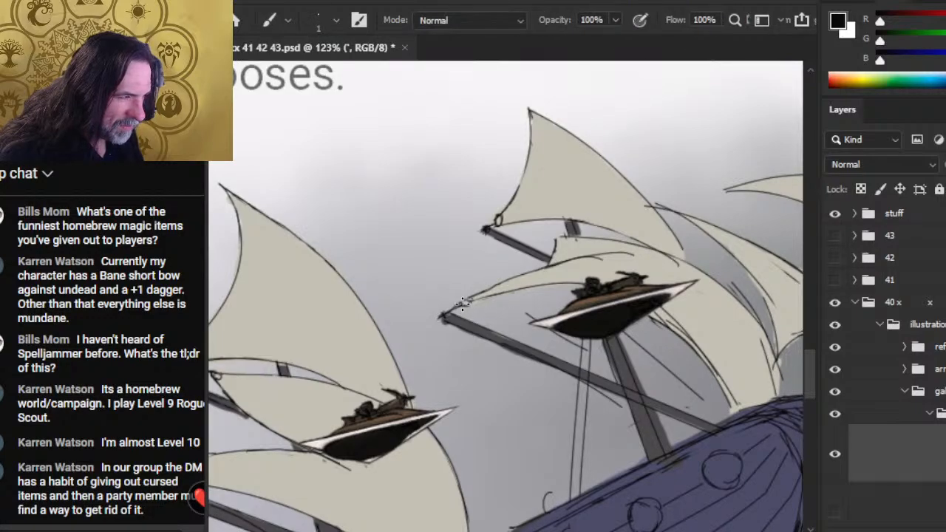
key("e")
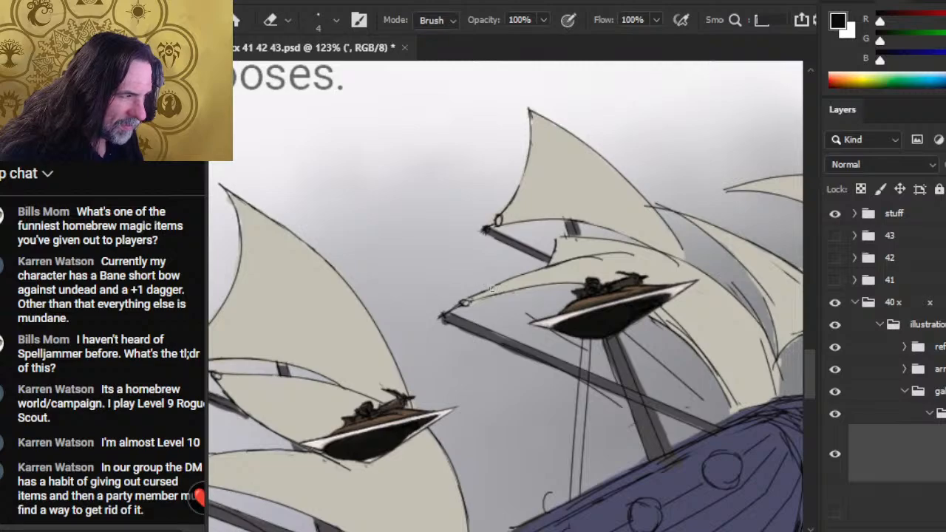
- Refine the lower sail's edges from its corner ring toward the boat, erasing rough sketch lines and redrawing them in black
key("b")
mouse_move(470, 295)
left_mouse_down()
mouse_move(598, 258)
mouse_move(576, 238)
mouse_move(660, 252)
left_mouse_up()
key("e")
key("b")
key("e")
key("b")
key("e")
key("b")
key("e")
key("b")
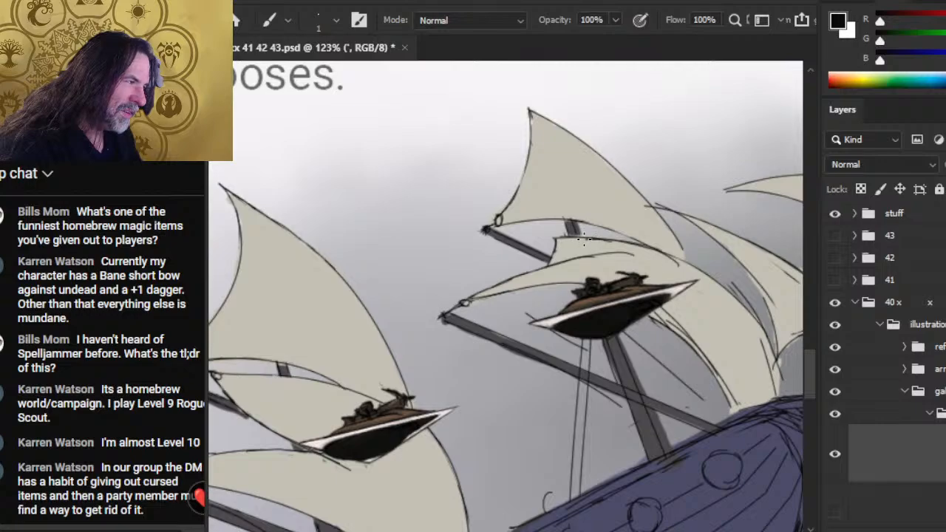
- Redraw the middle sail's upper edge as a single black contour and erase the stray line beneath it above the boat
key("e")
left_click_drag(591, 241, 612, 242)
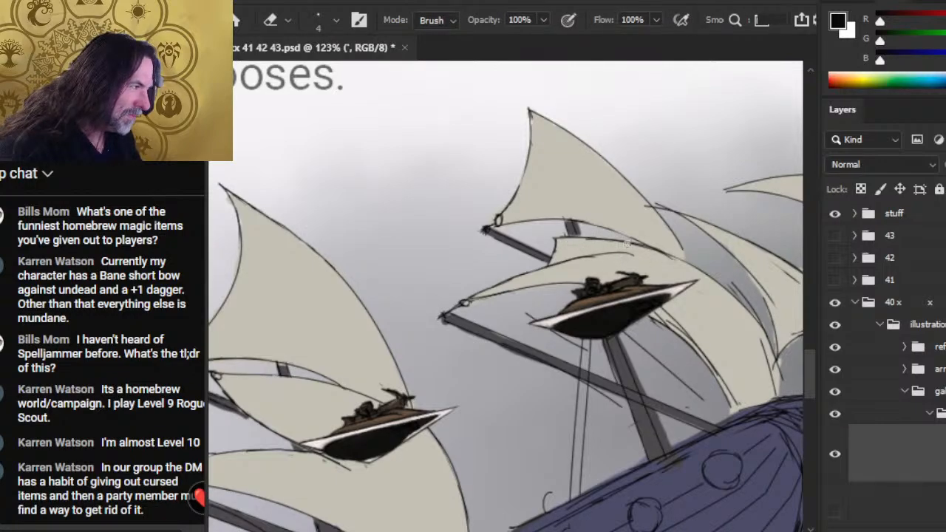
key("b")
mouse_move(577, 237)
left_mouse_down()
mouse_move(671, 258)
mouse_move(703, 276)
left_mouse_up()
key("e")
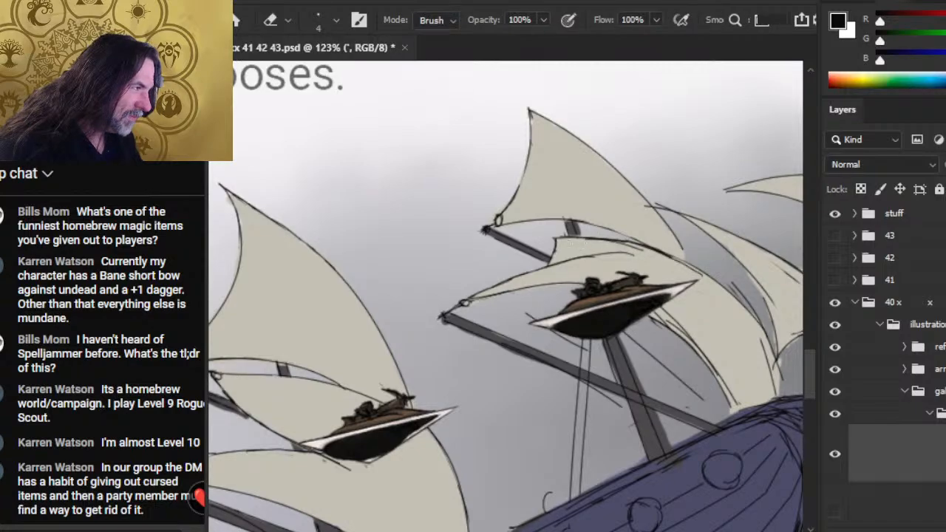
mouse_move(568, 241)
left_mouse_down()
mouse_move(636, 247)
mouse_move(703, 277)
left_mouse_up()
left_click_drag(656, 255, 698, 272)
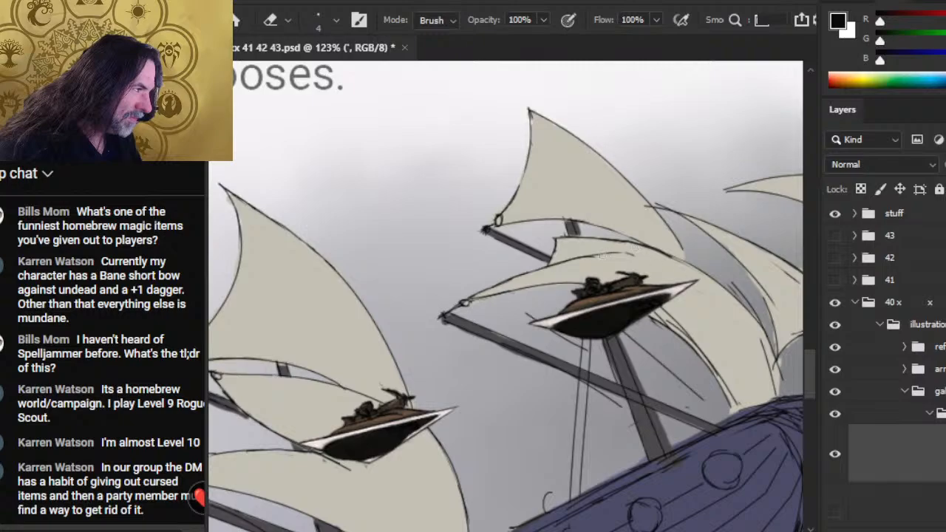
key("b")
key("e")
mouse_move(593, 258)
left_mouse_down()
mouse_move(648, 256)
mouse_move(635, 260)
left_mouse_up()
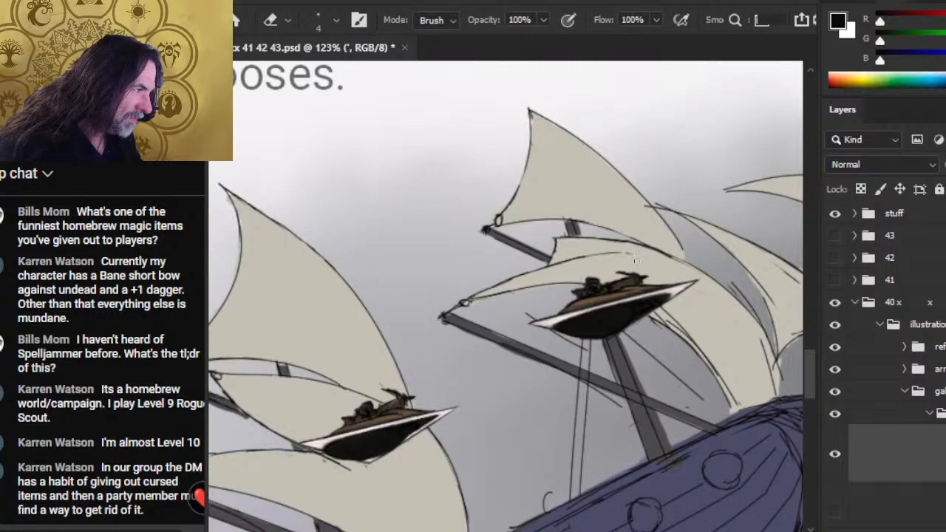
key("b")
left_click_drag(569, 260, 649, 256)
key("e")
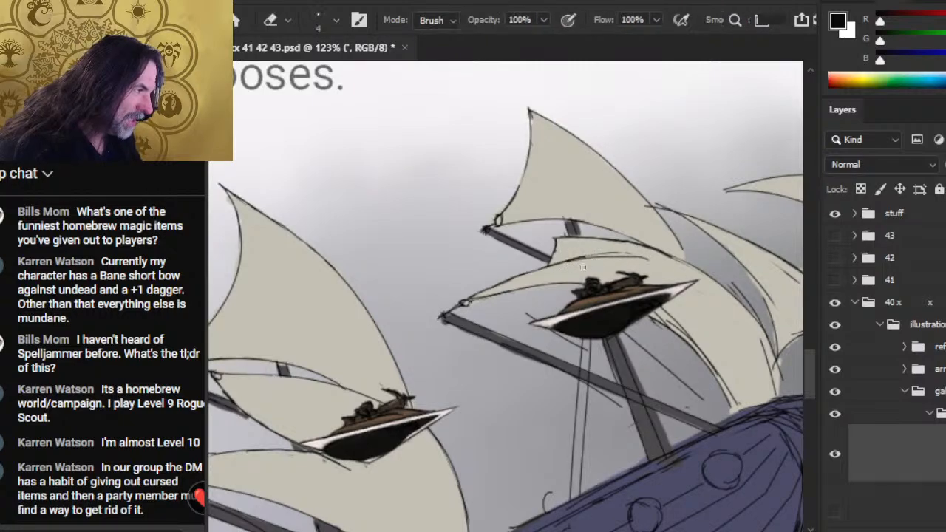
key("b")
key("ctrl+z")
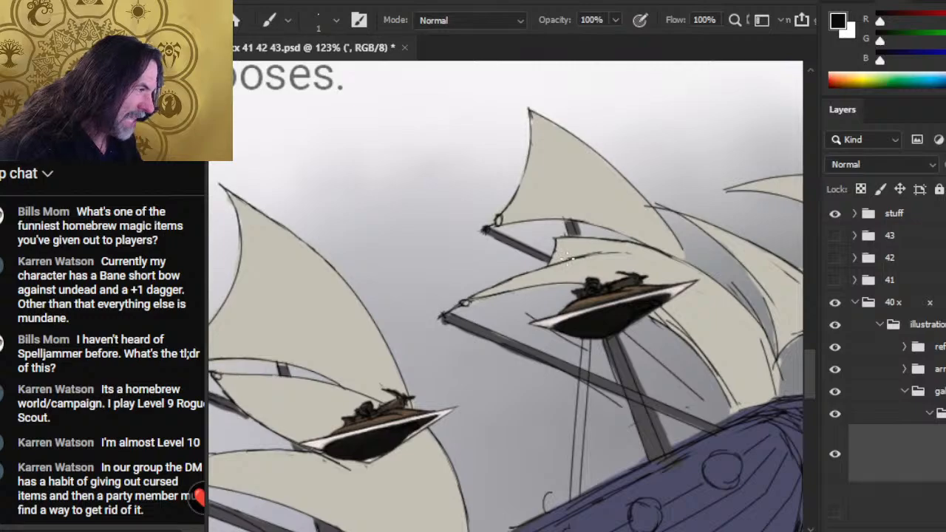
- Redraw the lower sail's upper contour above the boat and clean the overlap at the upper sail's inner corner
left_click_drag(570, 261, 636, 254)
key("e")
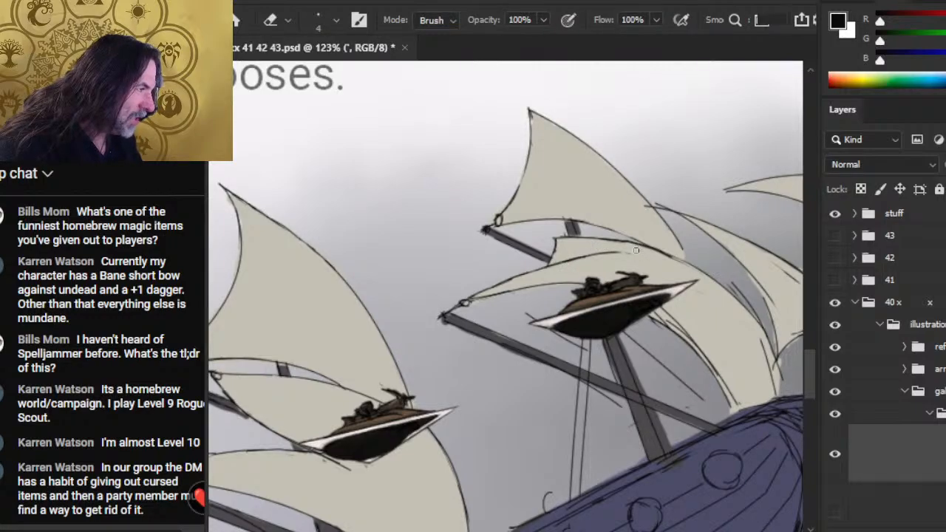
left_click_drag(603, 240, 687, 261)
key("b")
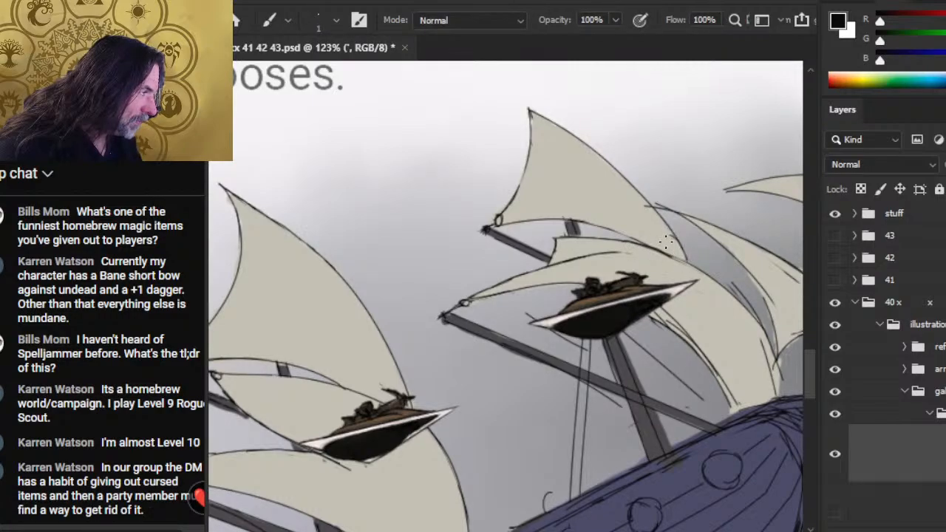
key("e")
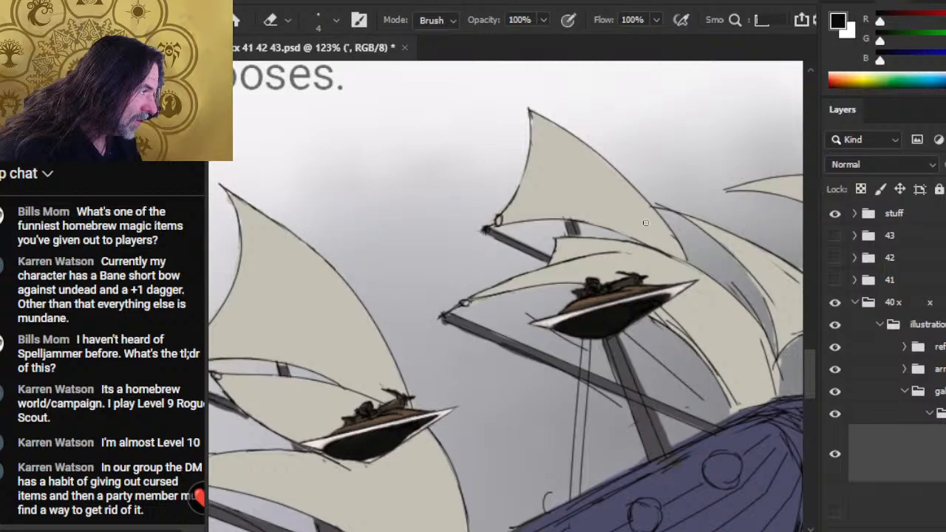
key("b")
mouse_move(635, 246)
left_mouse_down()
mouse_move(680, 271)
mouse_move(662, 254)
left_mouse_up()
key("e")
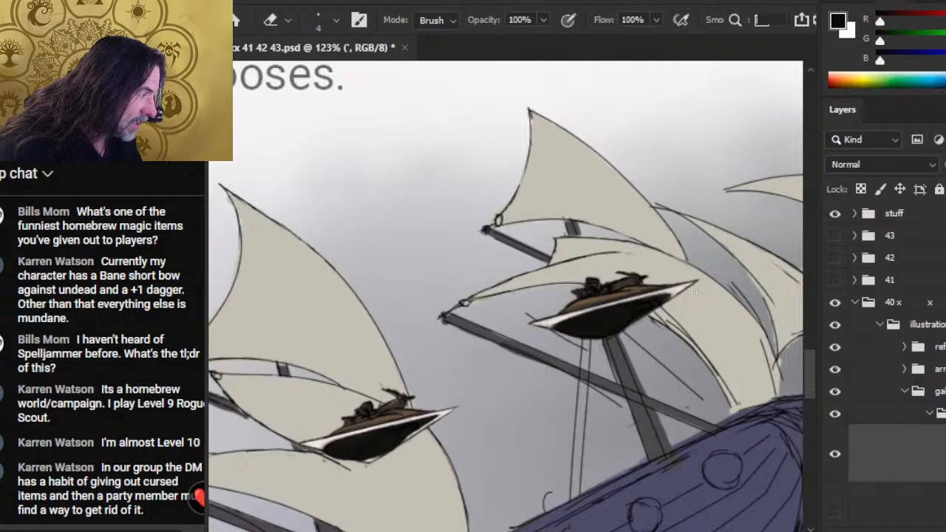
- Erase the stray diagonal rope lines on either side of the mast below the boat with a size 3 eraser
left_click_drag(658, 316, 549, 264)
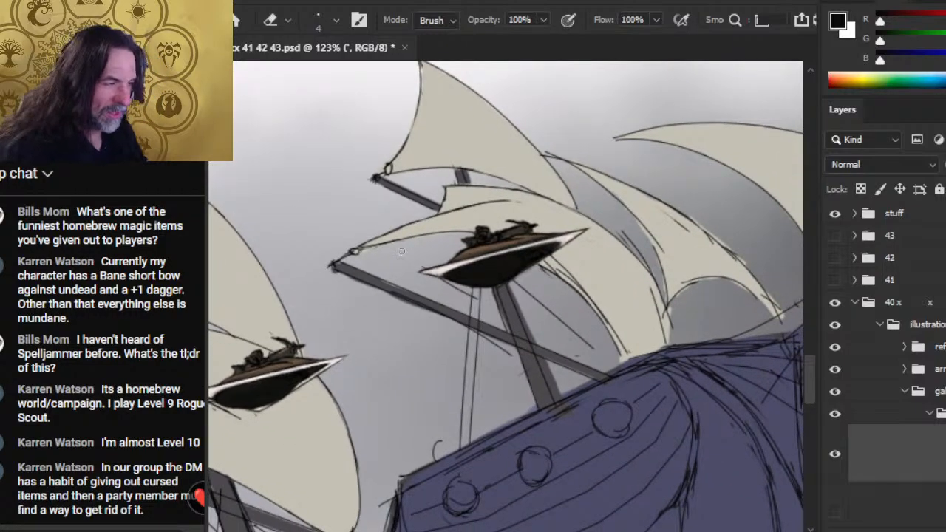
key("bracketleft")
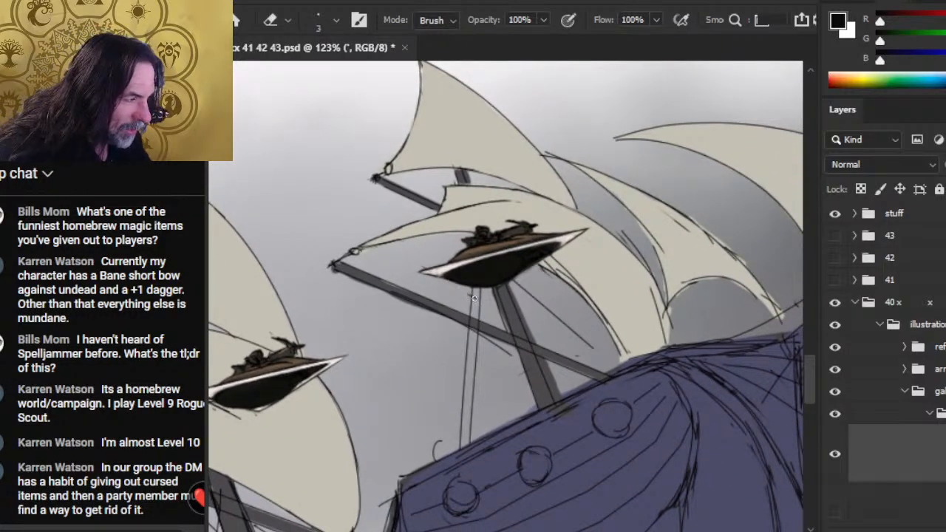
left_click_drag(510, 356, 496, 341)
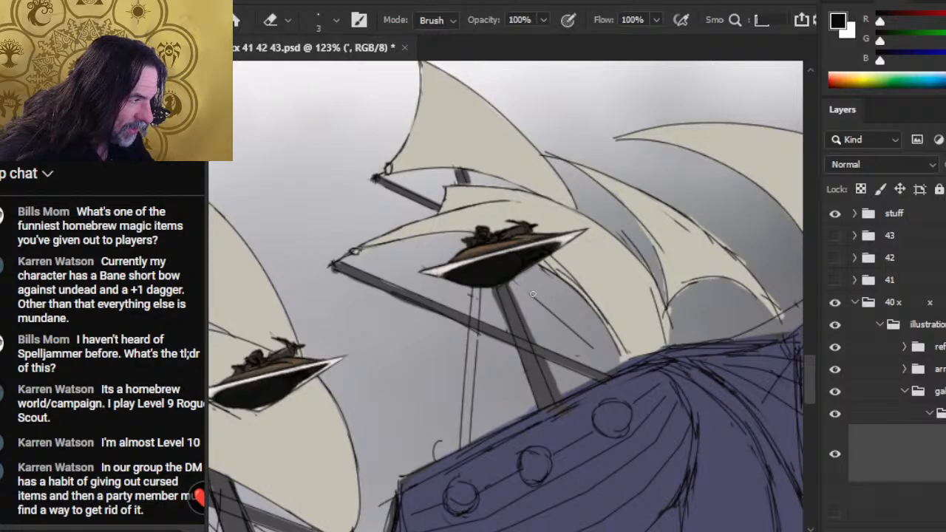
left_click_drag(533, 294, 594, 348)
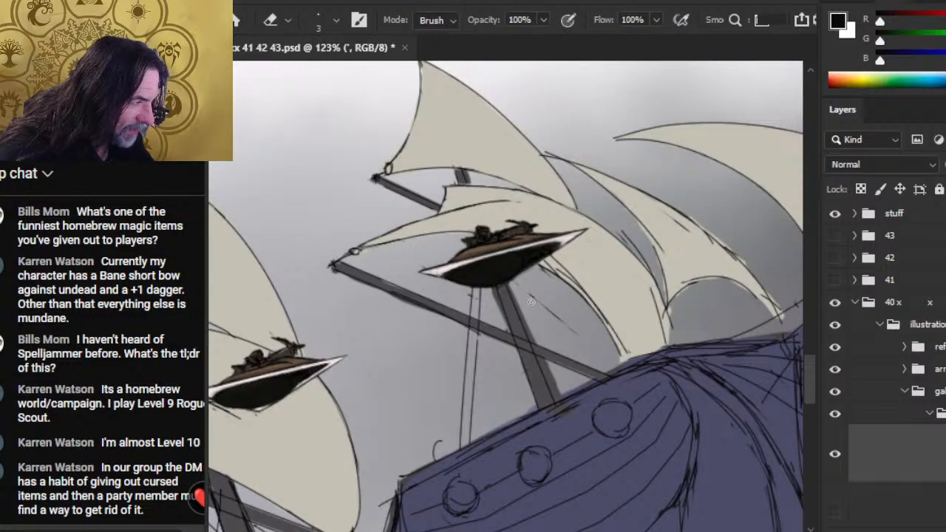
left_click_drag(532, 297, 564, 324)
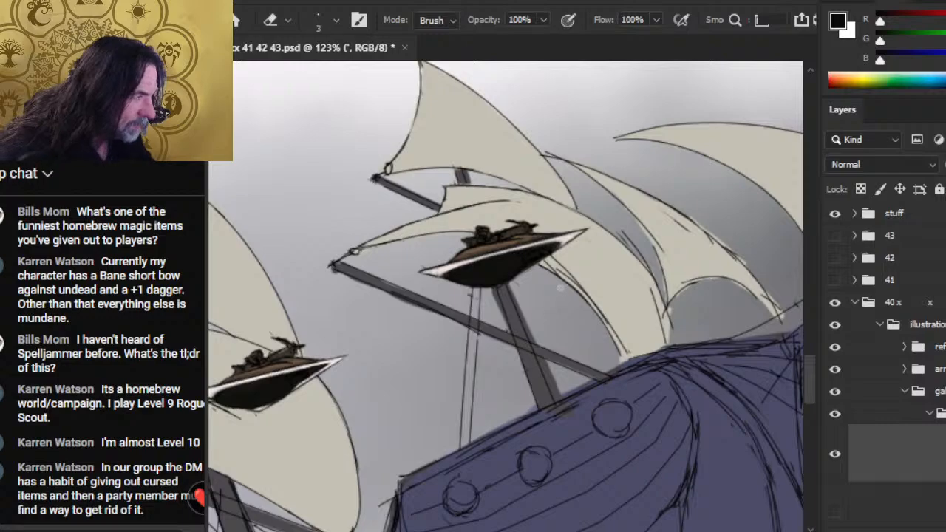
- Clean the doubled lines along the lower sail's inner edge, from beneath the boat down to the blue hull
left_click_drag(551, 312, 441, 255)
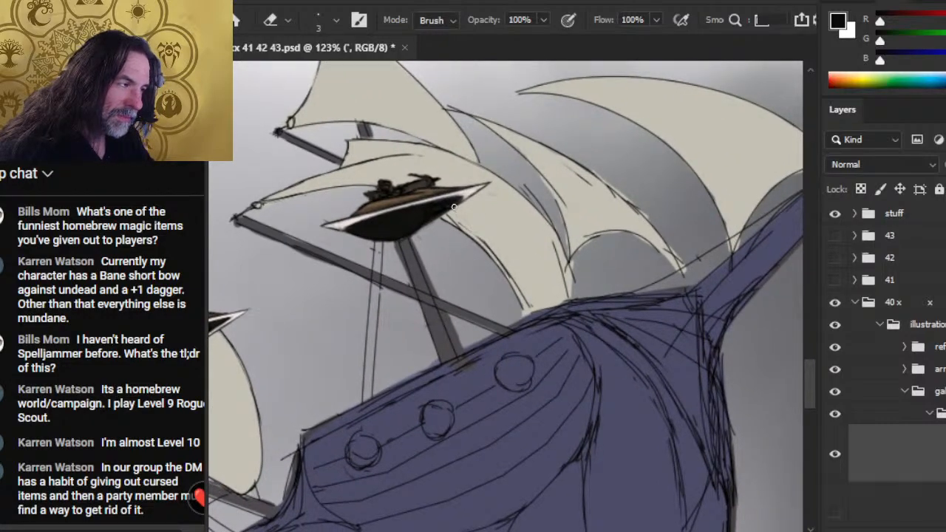
key("b")
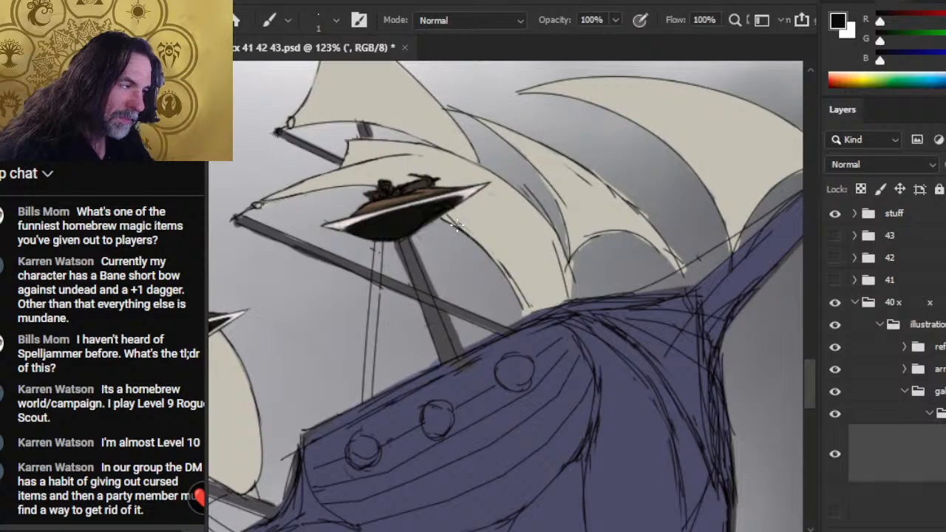
key("e")
left_click_drag(515, 308, 497, 250)
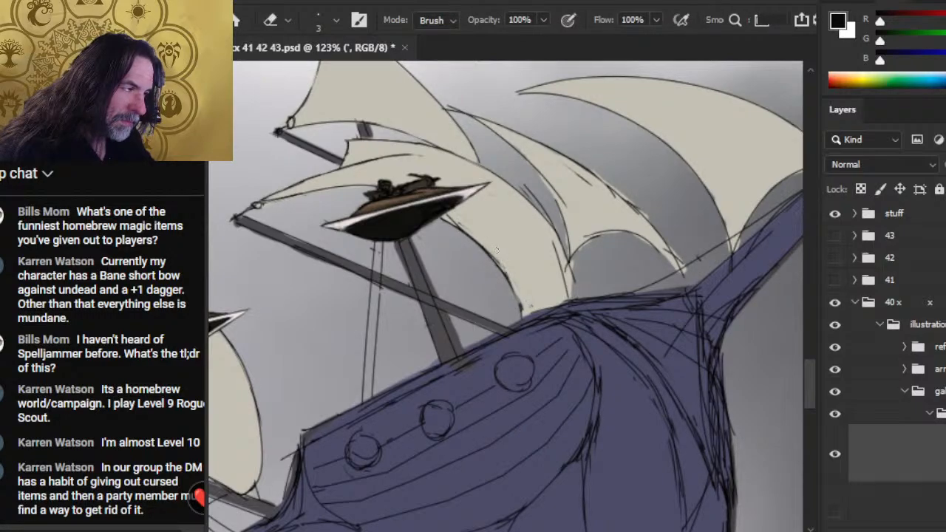
key("b")
key("e")
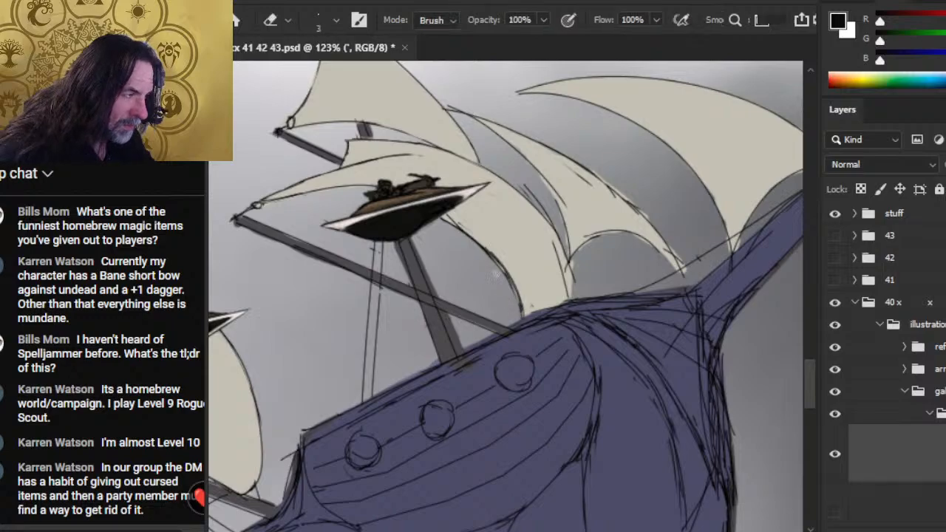
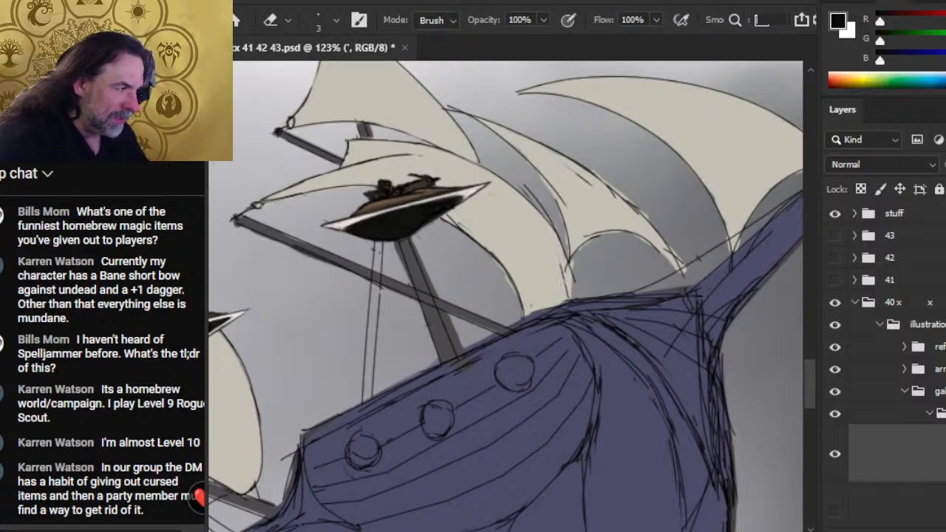
- Ink the inner curved edge of the narrow middle sail and erase the rough sketch lines beside it
key("b")
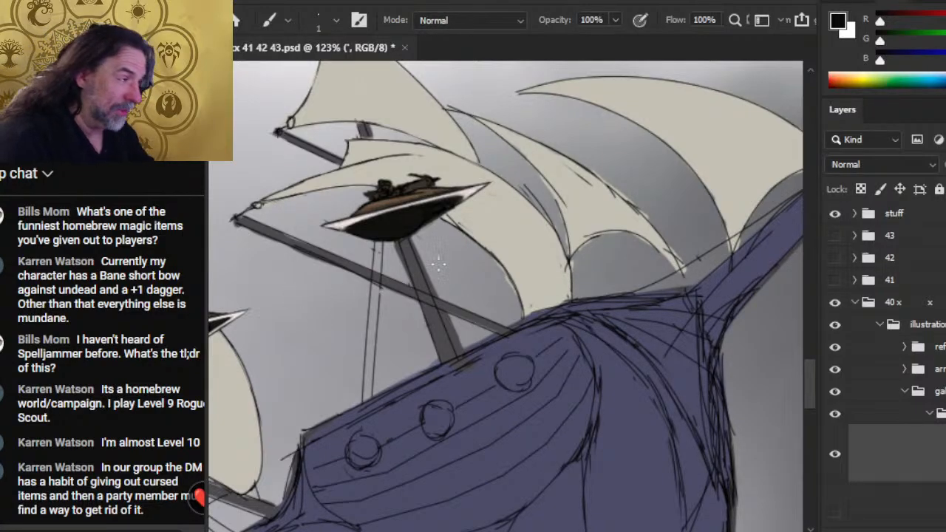
key("e")
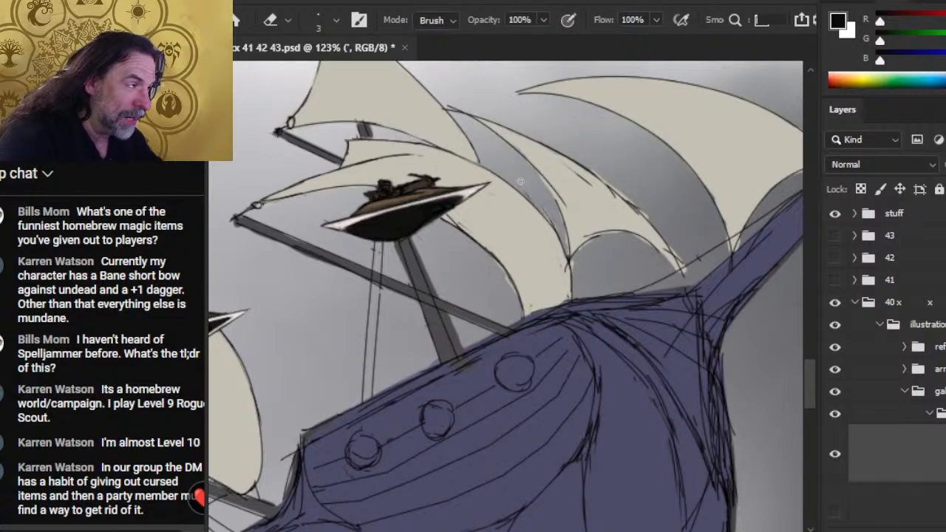
key("b")
left_click_drag(526, 159, 566, 228)
key("e")
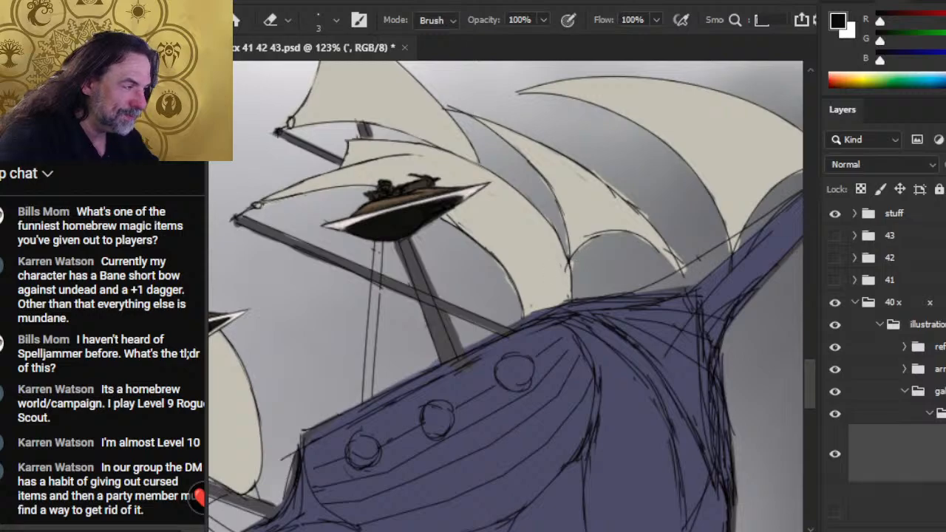
- Draw a small ring at the middle sail's lower inner corner and a short rope from it down to the hull
key("b")
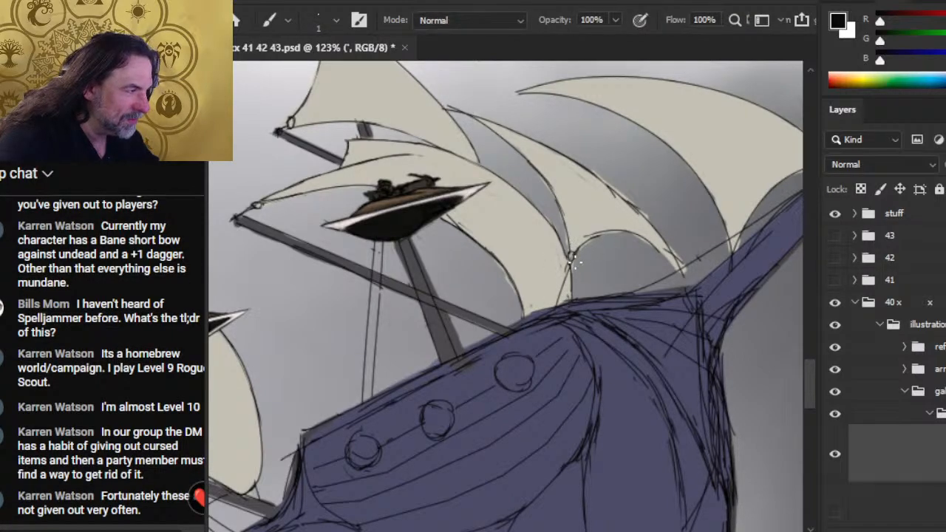
key("e")
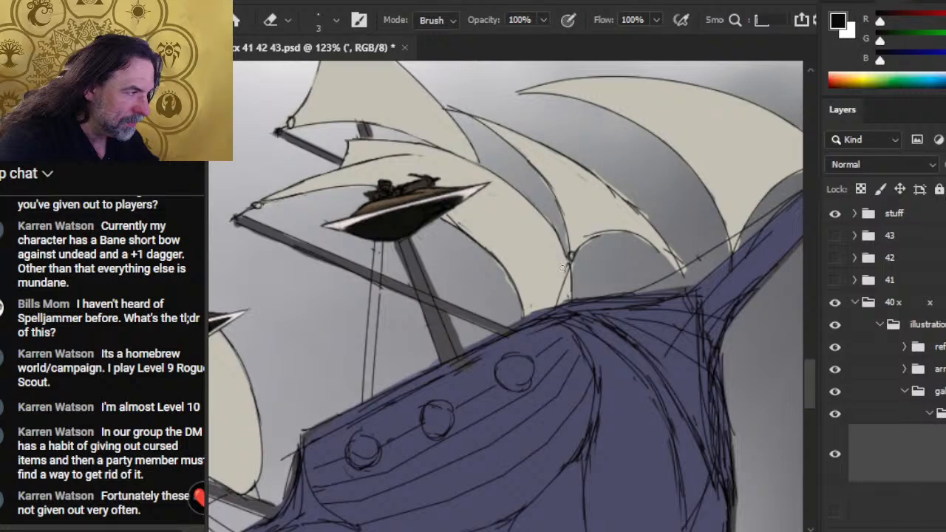
key("b")
left_click_drag(571, 252, 558, 307)
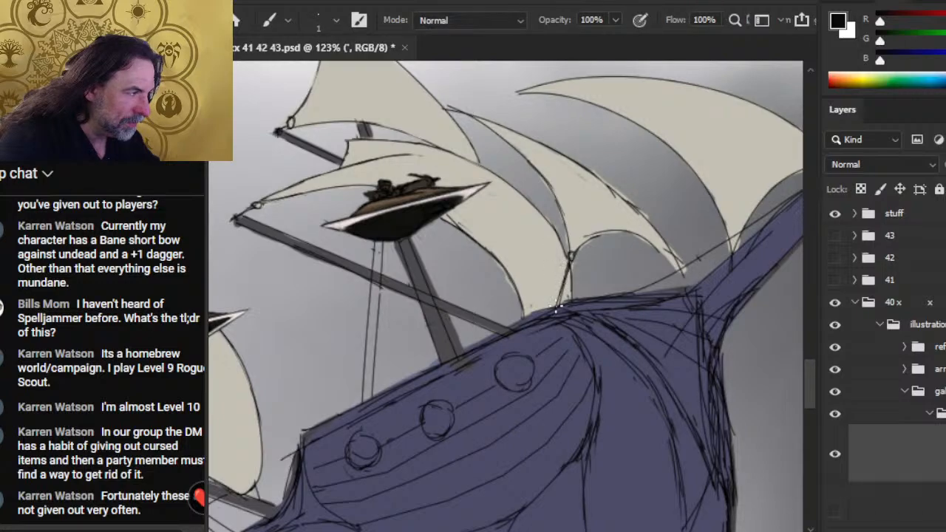
key("e")
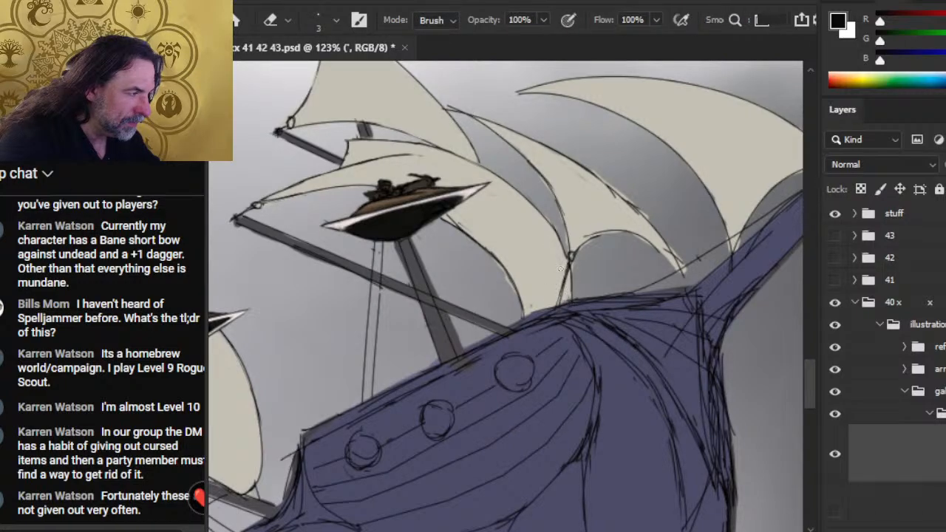
- Redraw the arched lower edge of the middle sail and erase the rough line along it
key("b")
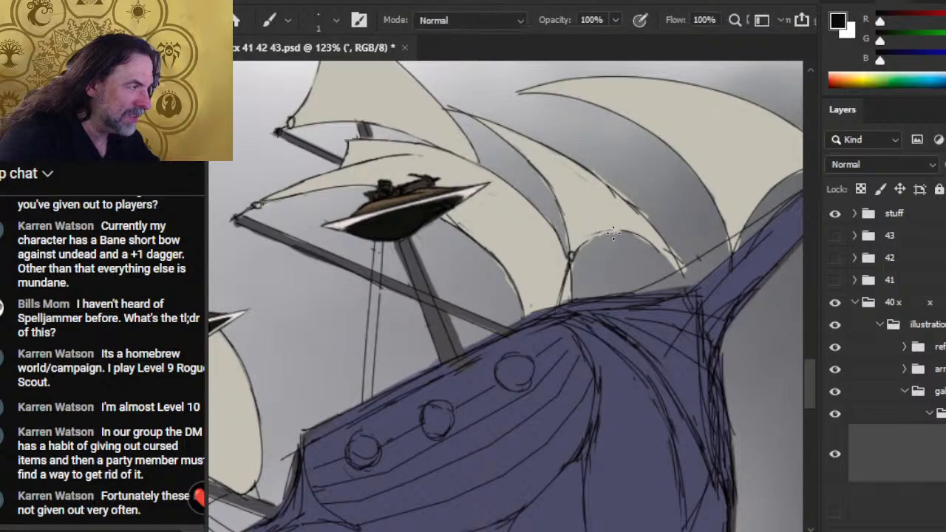
mouse_move(613, 230)
left_mouse_down()
mouse_move(571, 256)
mouse_move(630, 233)
mouse_move(676, 264)
left_mouse_up()
key("e")
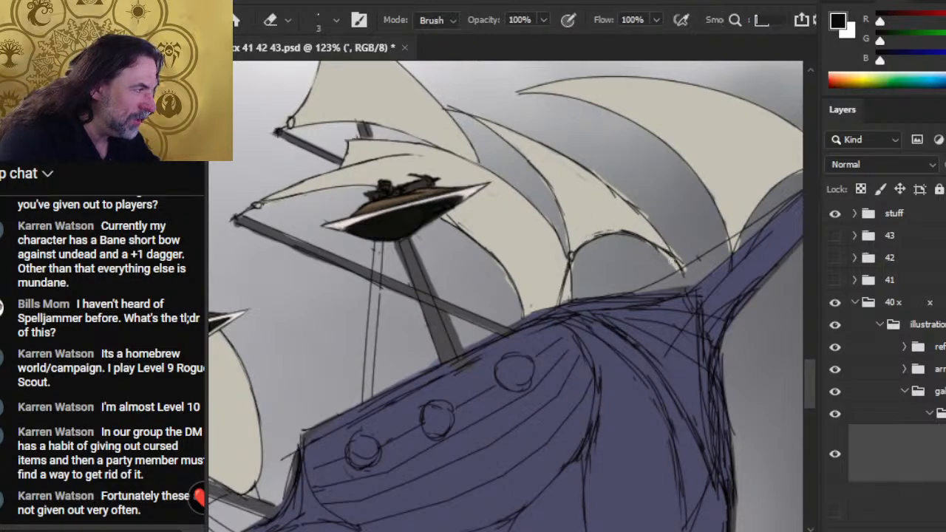
left_click_drag(643, 237, 620, 231)
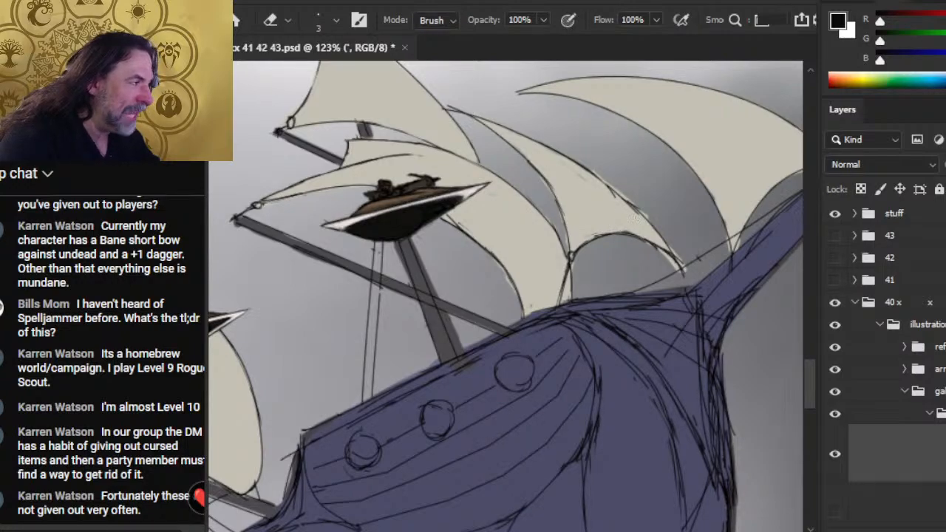
- Clean up the middle sail's outer edge by redrawing it and erasing the doubled sketch lines on both sides
left_click_drag(599, 181, 635, 214)
key("b")
left_click_drag(585, 167, 650, 228)
key("e")
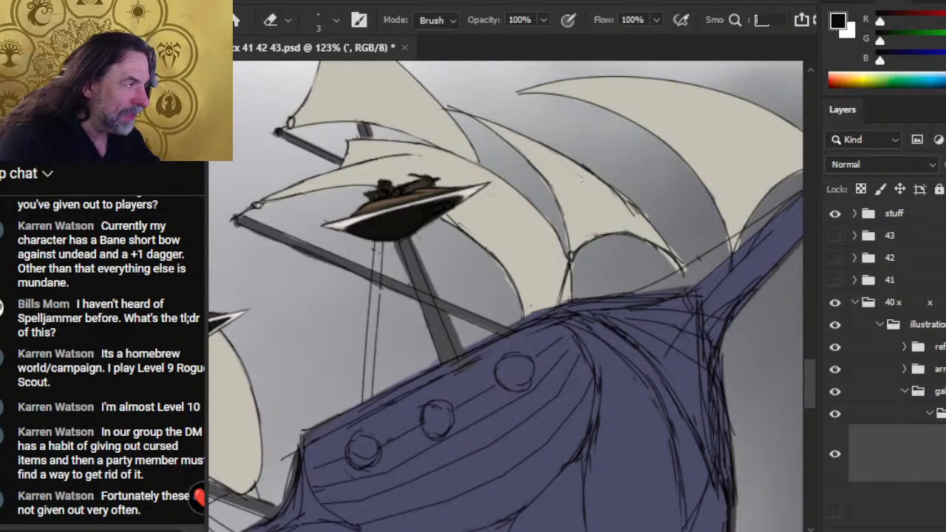
left_click_drag(582, 179, 640, 216)
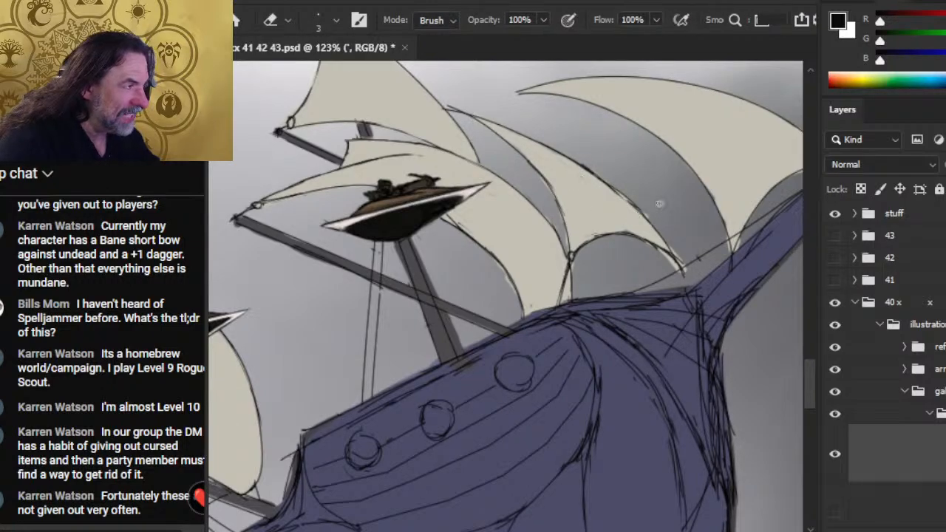
left_click_drag(592, 171, 642, 212)
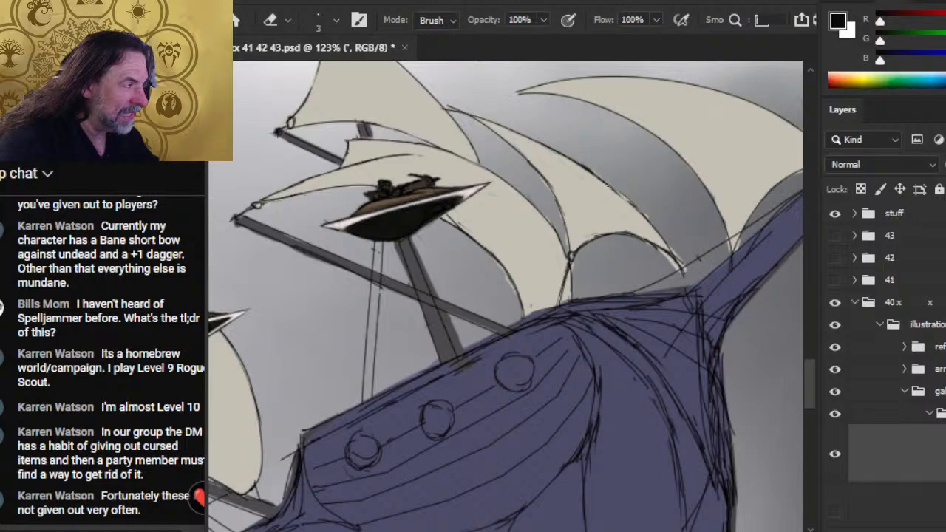
- Darken the middle sail's outer edge with smooth strokes down to its lower outer corner, trimming the excess line
key("b")
left_click_drag(568, 154, 636, 209)
key("e")
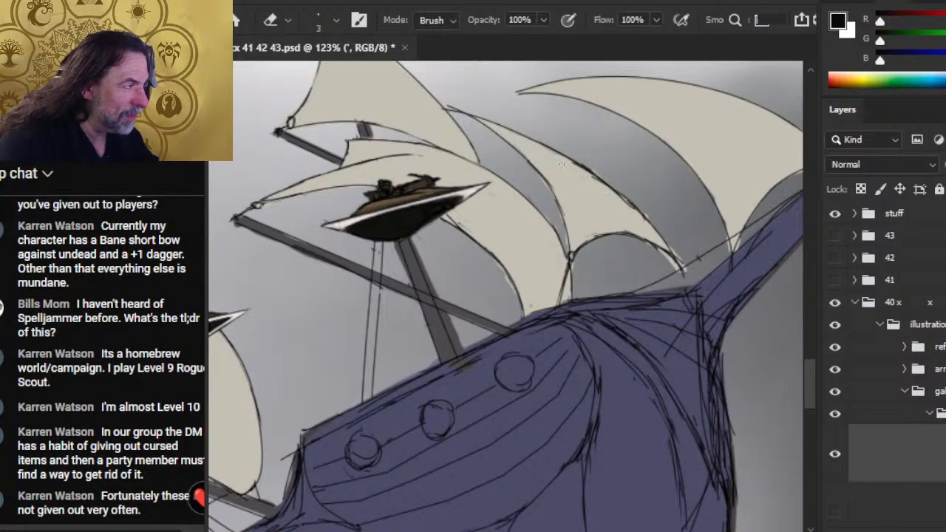
mouse_move(561, 164)
left_mouse_down()
mouse_move(625, 201)
mouse_move(582, 156)
left_mouse_up()
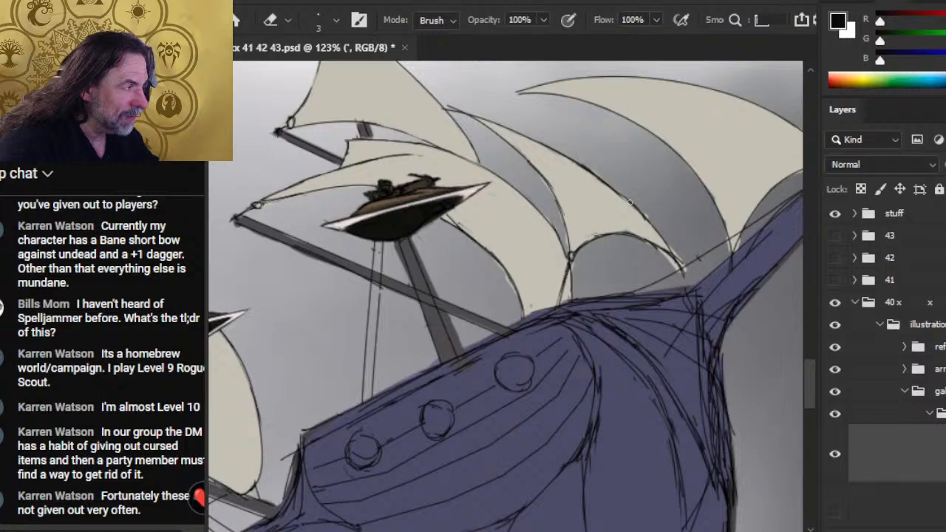
key("b")
mouse_move(622, 194)
left_mouse_down()
mouse_move(678, 275)
mouse_move(669, 255)
mouse_move(663, 267)
mouse_move(670, 254)
left_mouse_up()
key("e")
- Tie the middle sail's ringed lower outer corner to the hull with a short rope and tidy the adjoining lower edge
key("b")
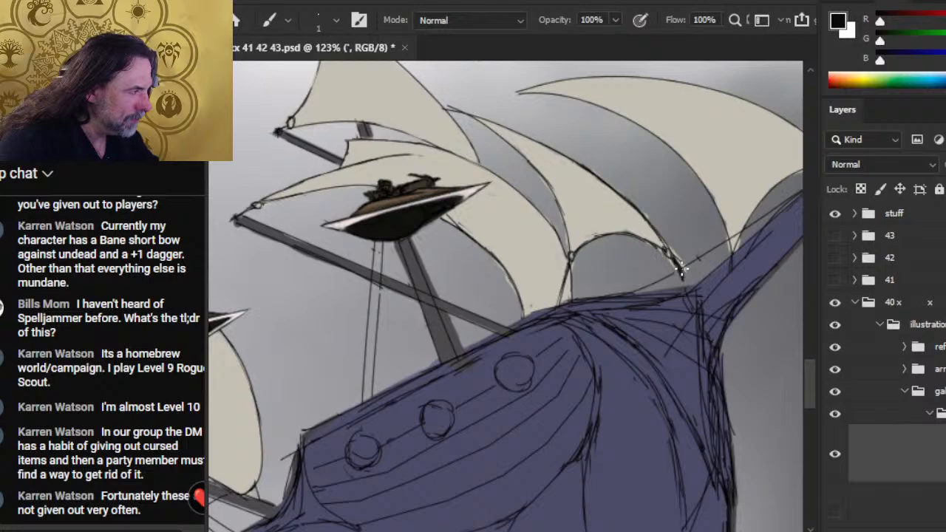
key("e")
key("b")
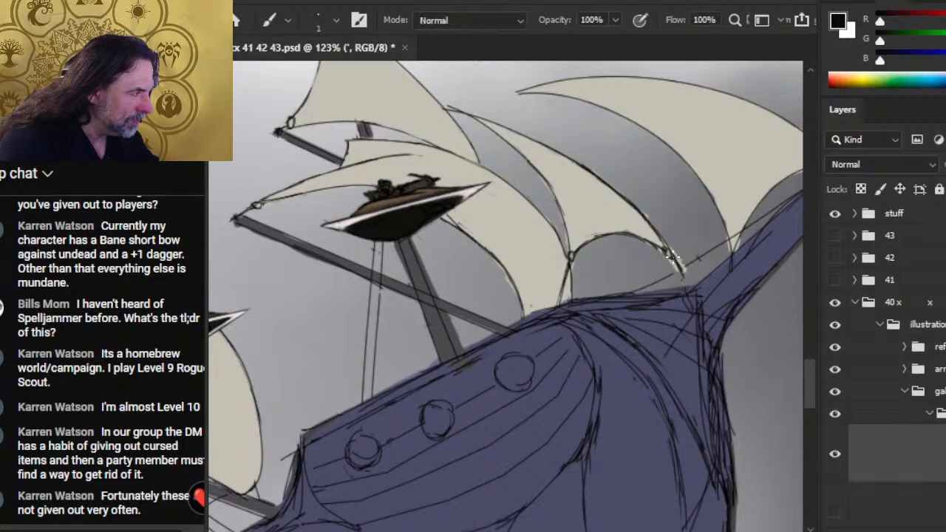
key("e")
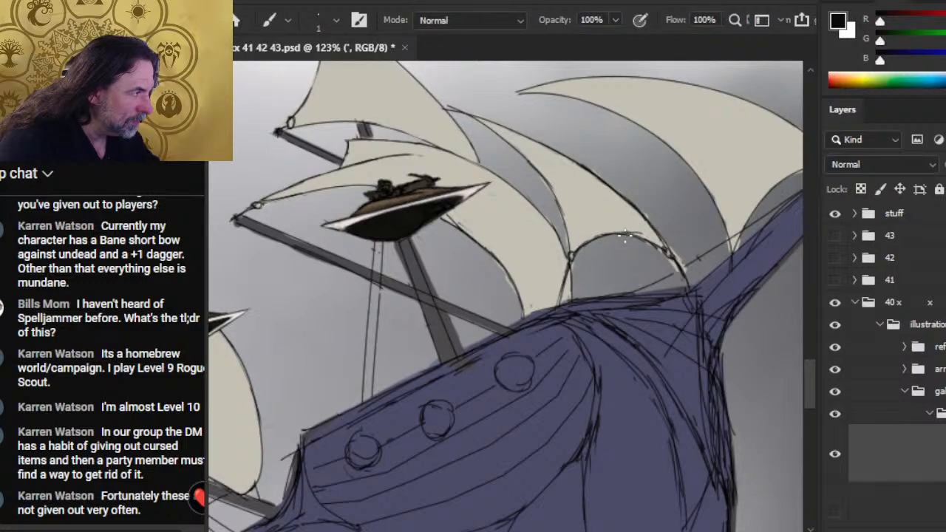
left_click_drag(643, 234, 612, 232)
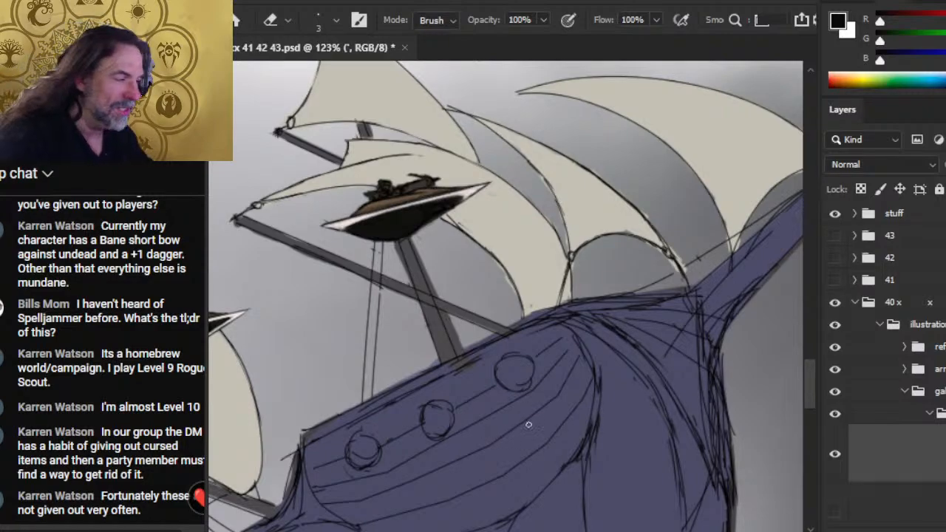
- Erase the rough line along the hull's top edge beneath the middle sail and redraw it as one clean stroke
left_click_drag(548, 393, 493, 384)
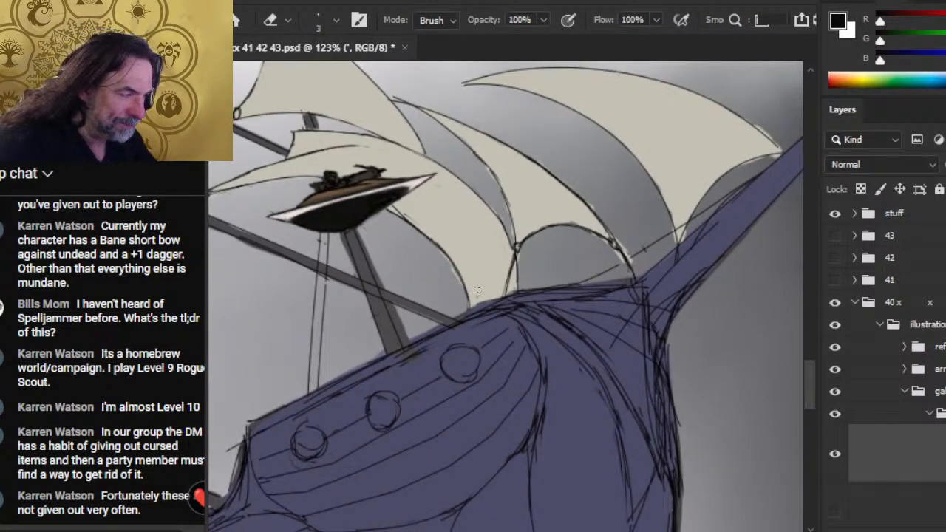
key("b")
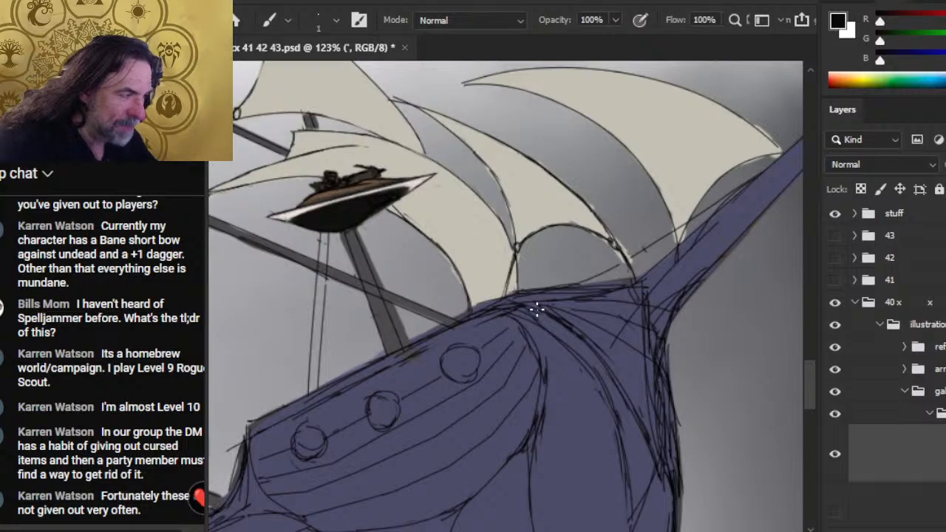
key("e")
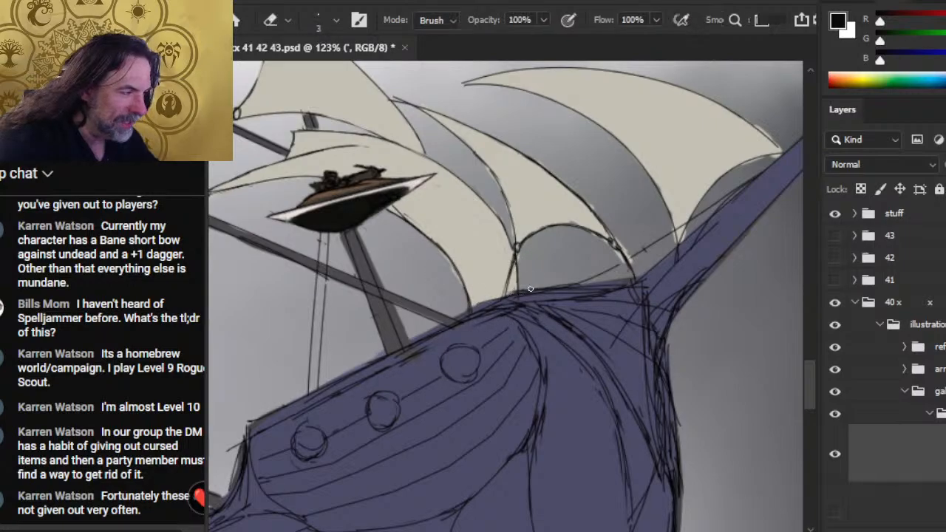
left_click_drag(519, 291, 566, 286)
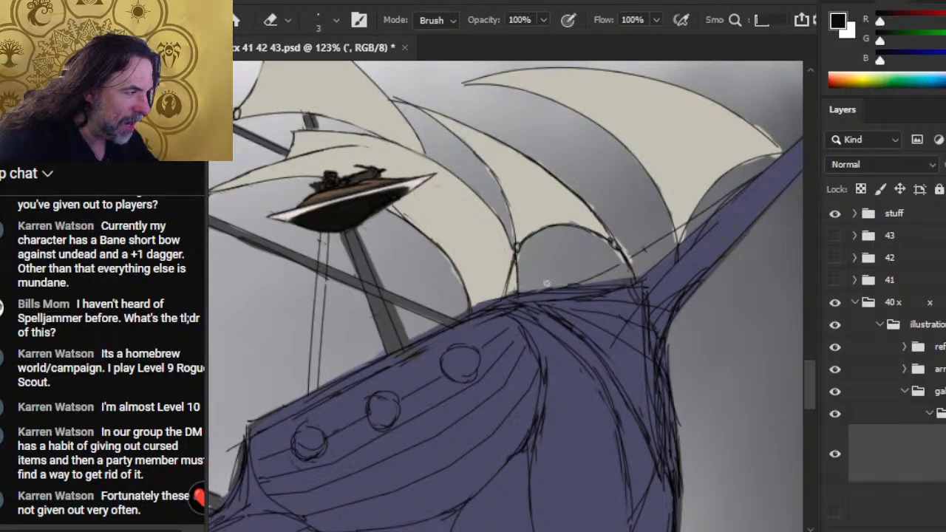
key("b")
left_click_drag(487, 303, 646, 276)
key("e")
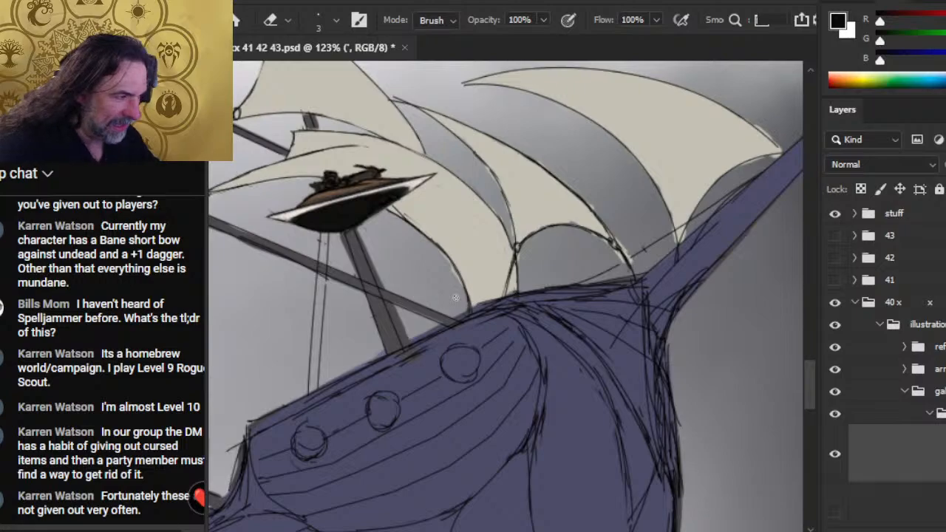
- Redraw the hull's top edge between the diagonal mast and the large sail's base, erasing overlapping sketch marks
key("b")
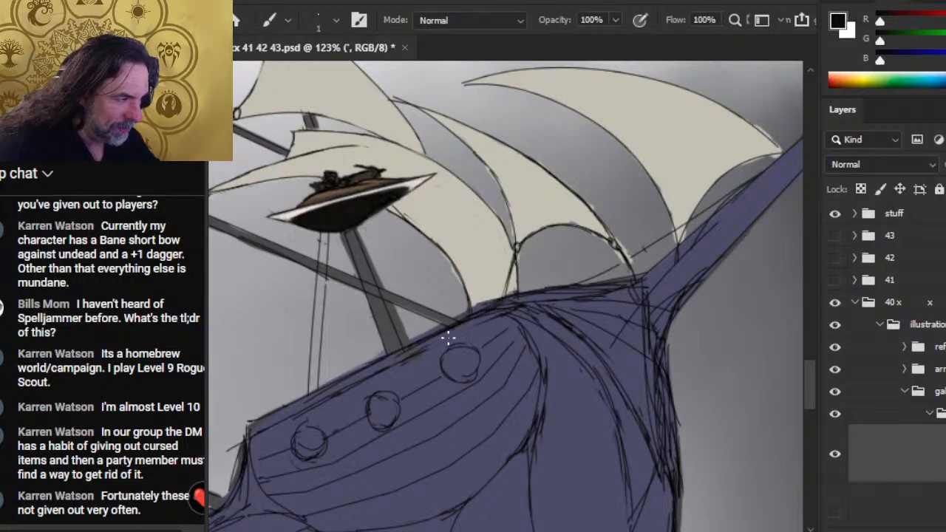
key("e")
left_click_drag(444, 336, 446, 340)
key("b")
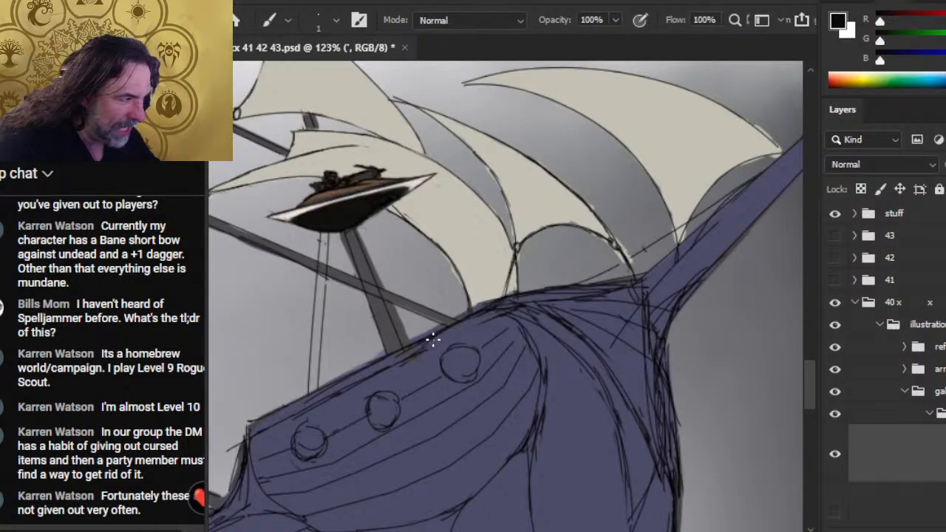
key("e")
left_click_drag(477, 305, 492, 300)
key("b")
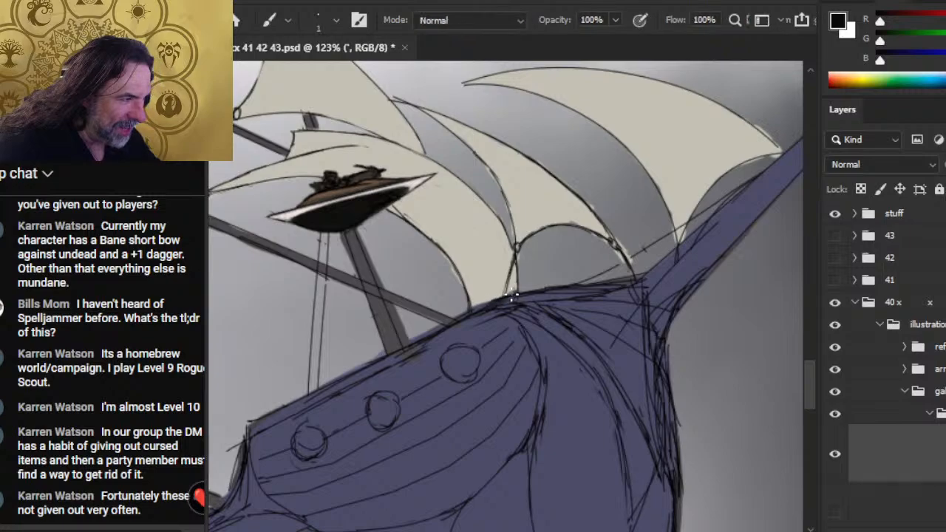
left_click_drag(450, 325, 490, 305)
key("e")
left_click_drag(411, 348, 453, 328)
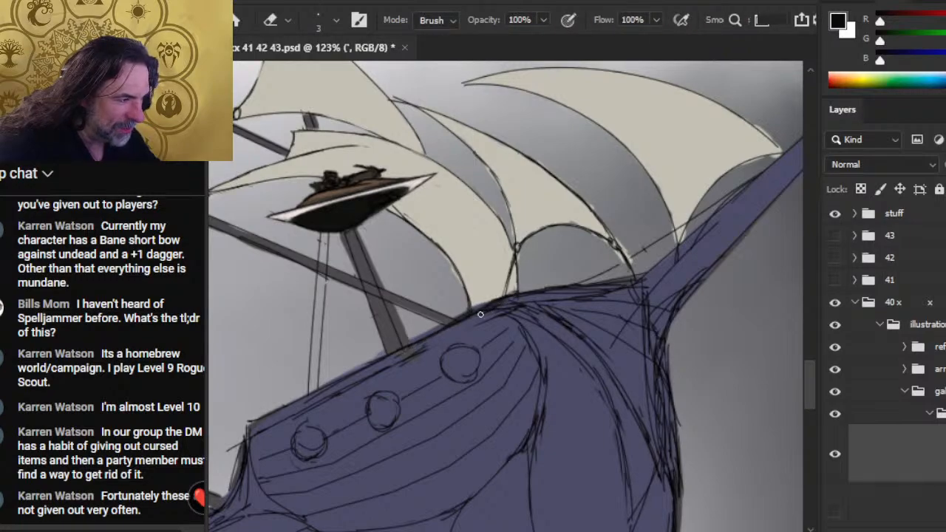
- Extend the hull's top edge line past the foot of the diagonal mast and erase stray marks along the edge
key("b")
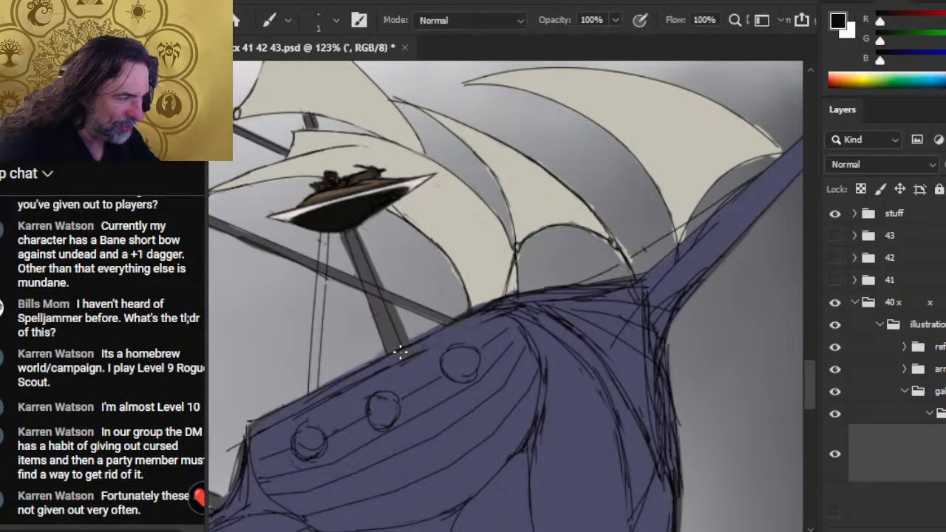
left_click_drag(442, 328, 376, 362)
key("e")
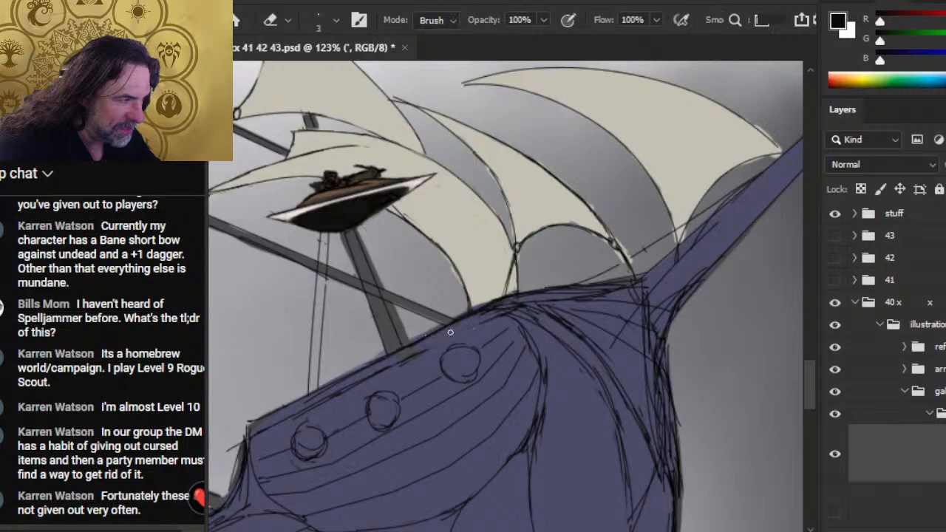
left_click_drag(450, 332, 584, 288)
key("b")
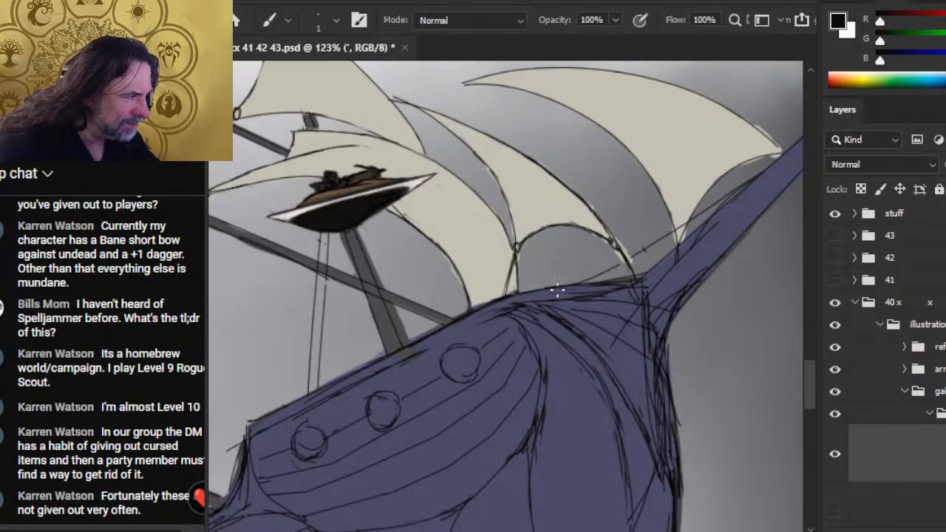
- Erase the tick marks on the thin rigging line between hull and projecting spar, and redraw the line cleanly
key("e")
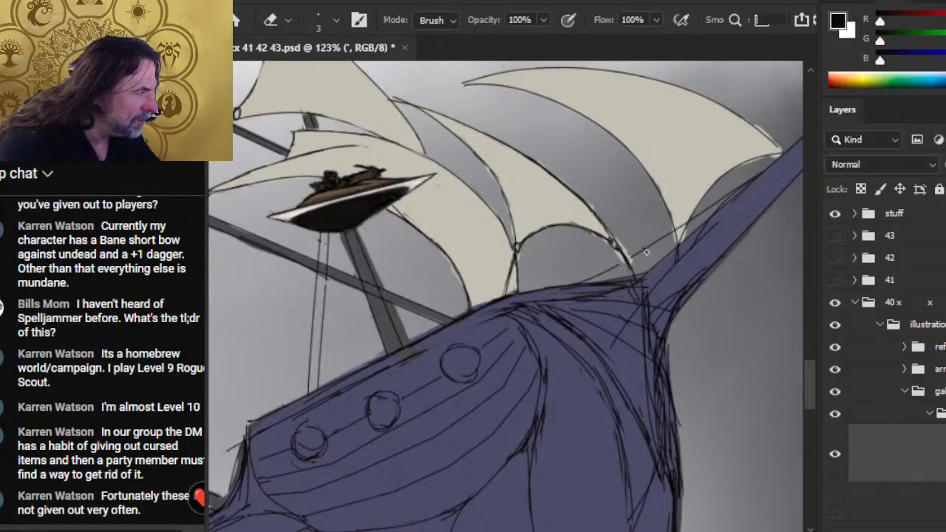
key("b")
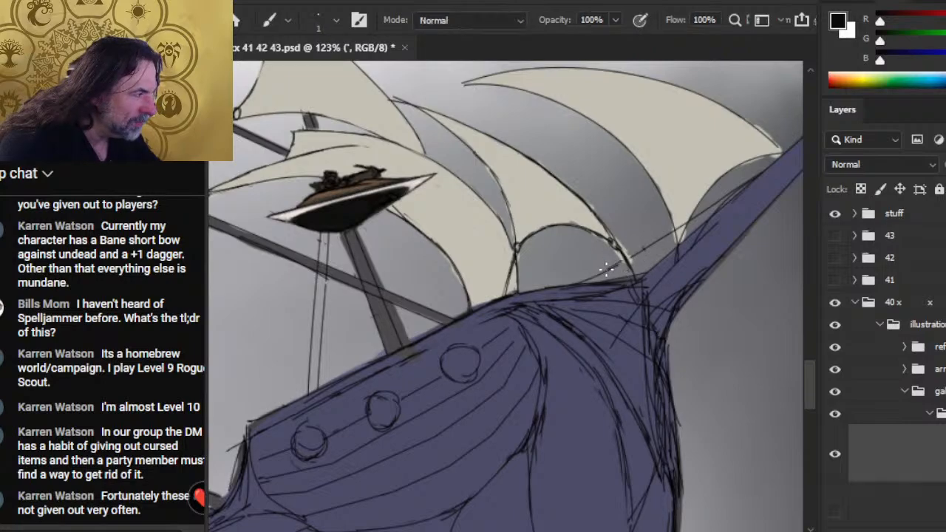
left_click_drag(599, 277, 662, 238)
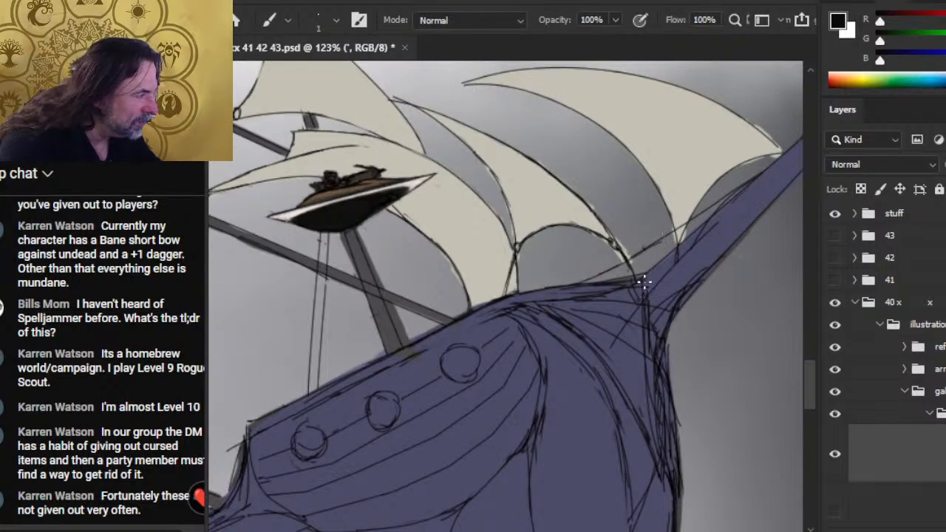
key("e")
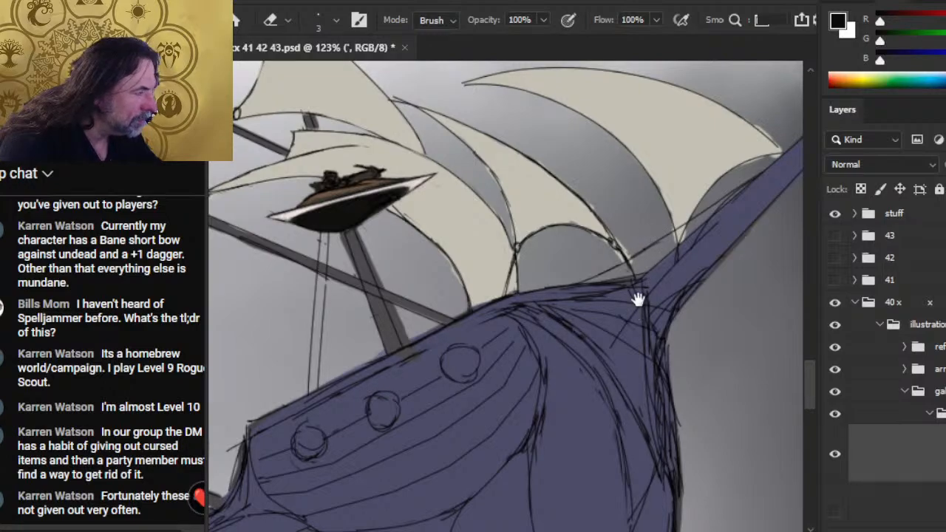
- Redraw the bowsprit's tip as a small rounded end, erasing stray marks and smoothing its outline down toward the sail corner
left_click_drag(635, 298, 507, 314)
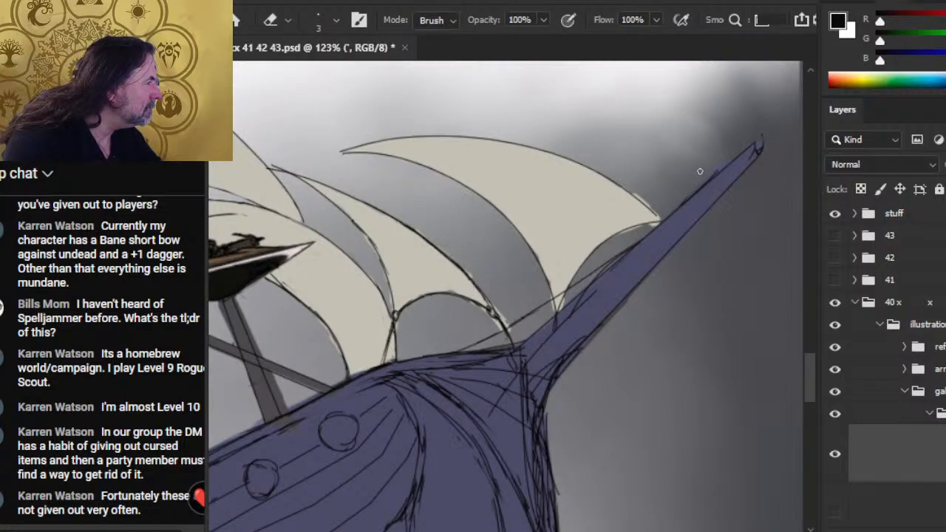
key("b")
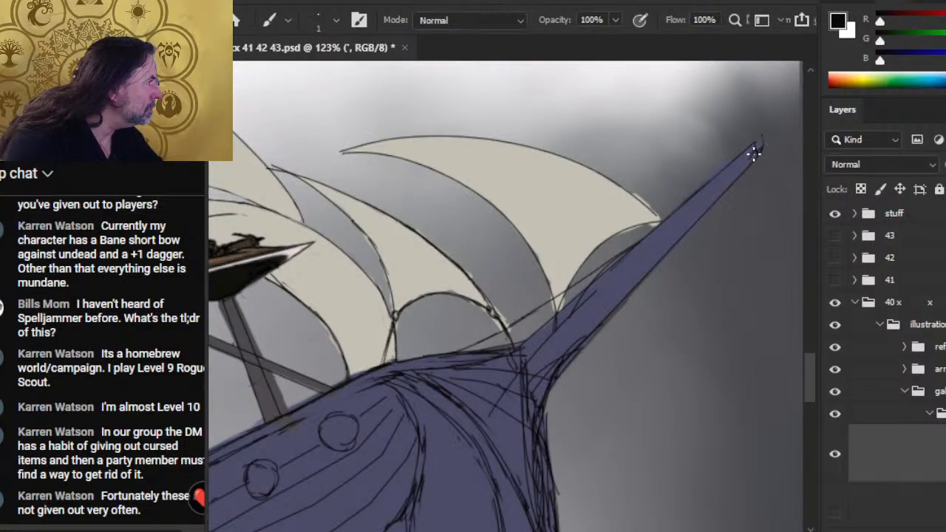
key("e")
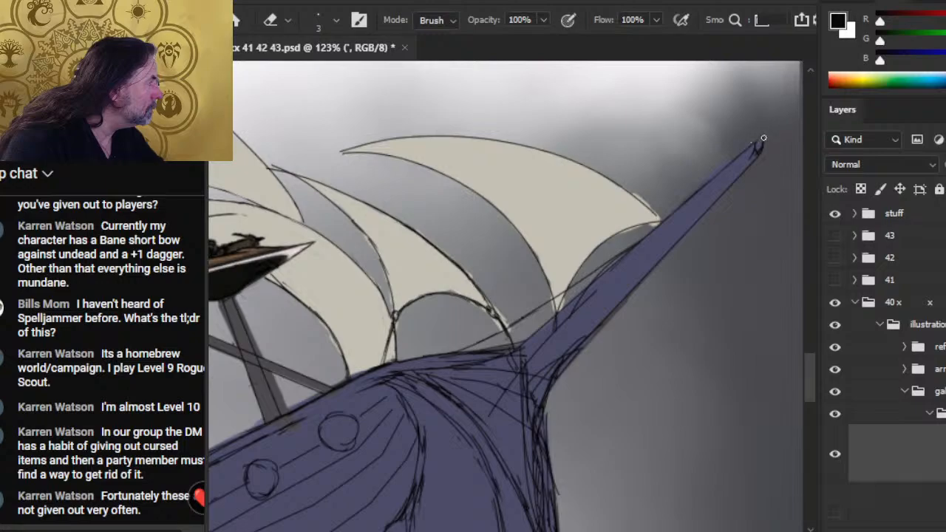
key("b")
key("e")
key("b")
key("e")
key("b")
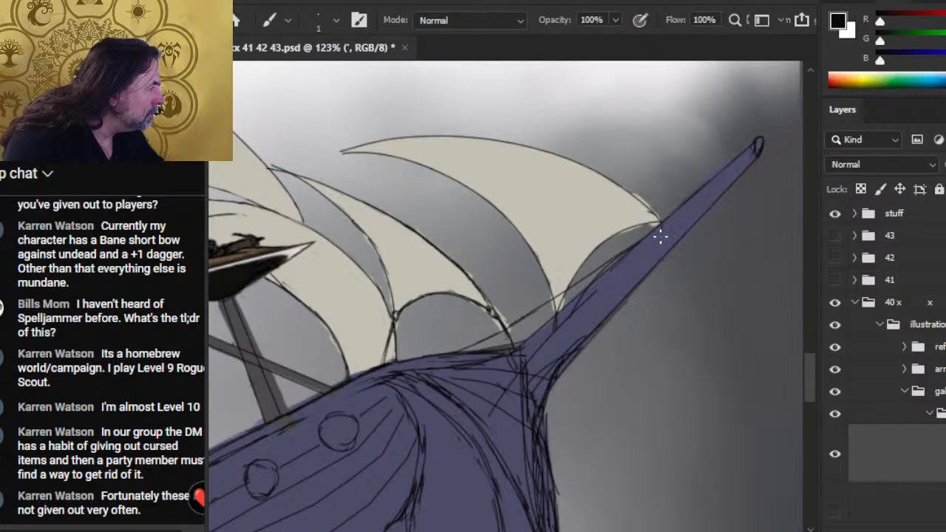
- Clean up the bowsprit's upper edge from the sail corner down to the hull, erasing the sketch marks inside the spar
key("e")
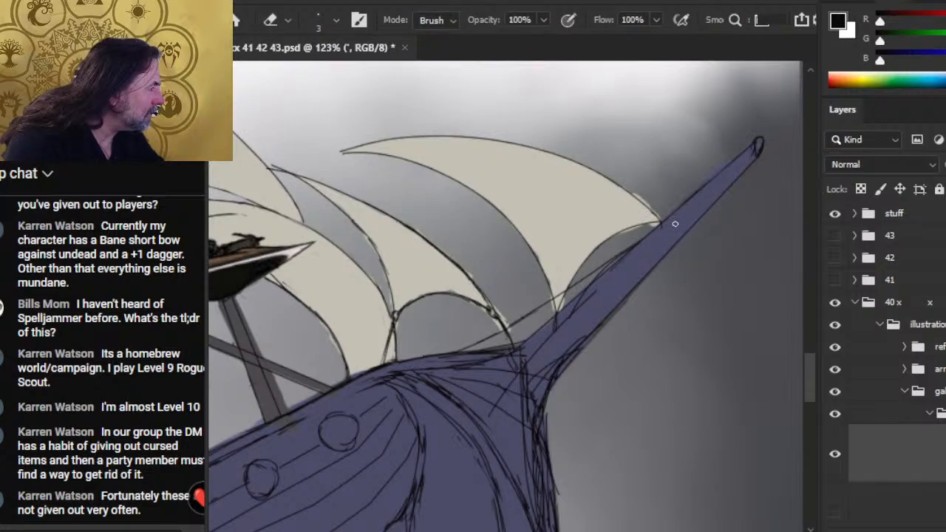
key("b")
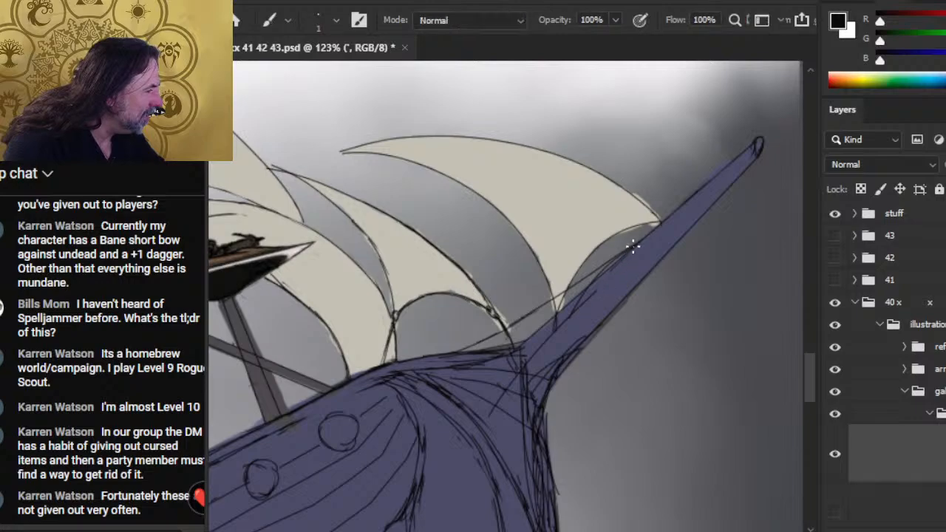
left_click(515, 360, "shift")
key("e")
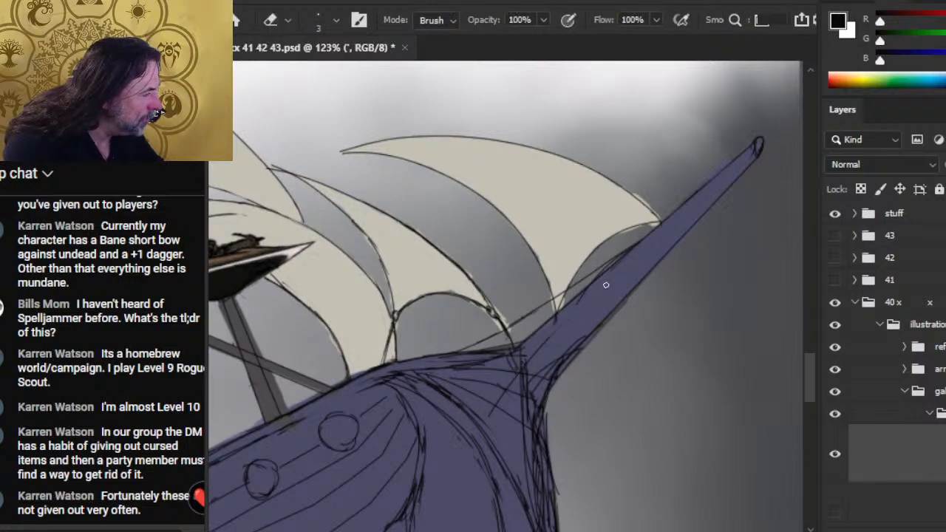
key("b")
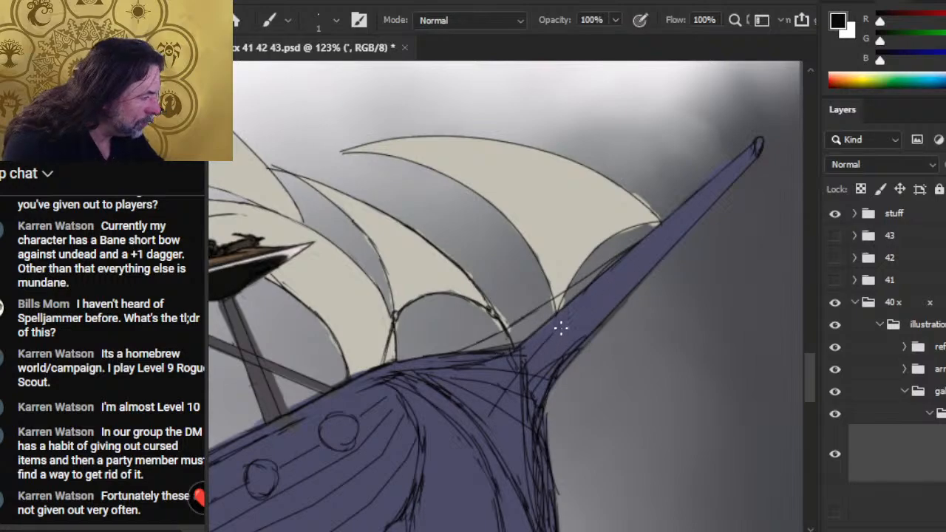
left_click(642, 244)
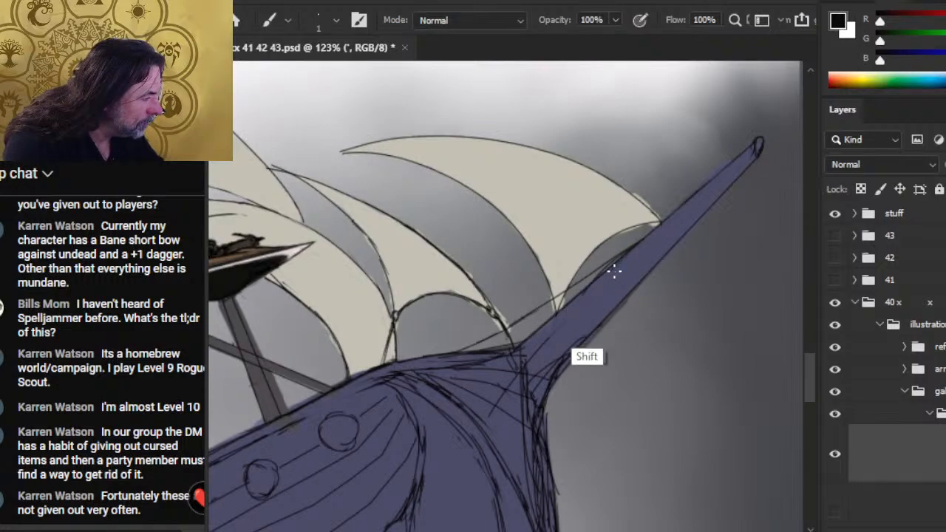
left_click(516, 379, "shift")
- Erase the overlapping sketch lines where the bowsprit meets the hull and draw a rounded lower end for its upper strip
key("e")
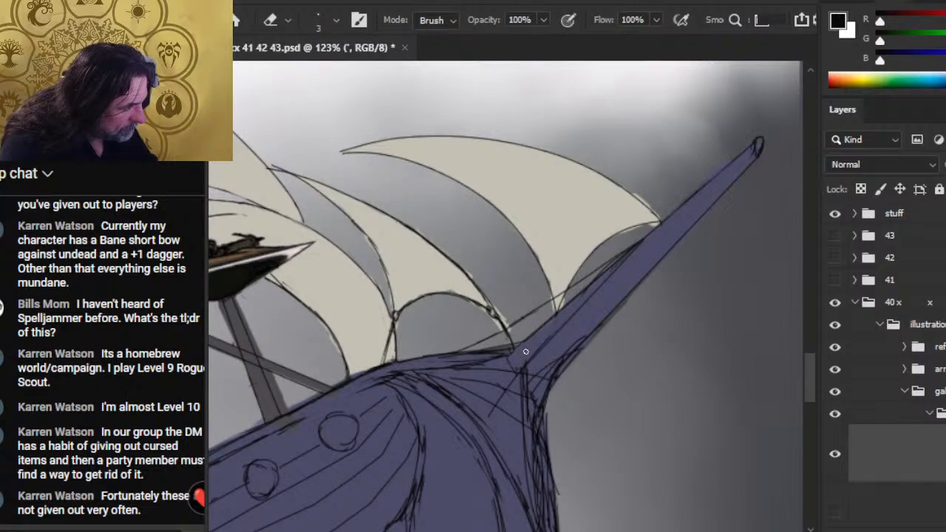
key("b")
key("e")
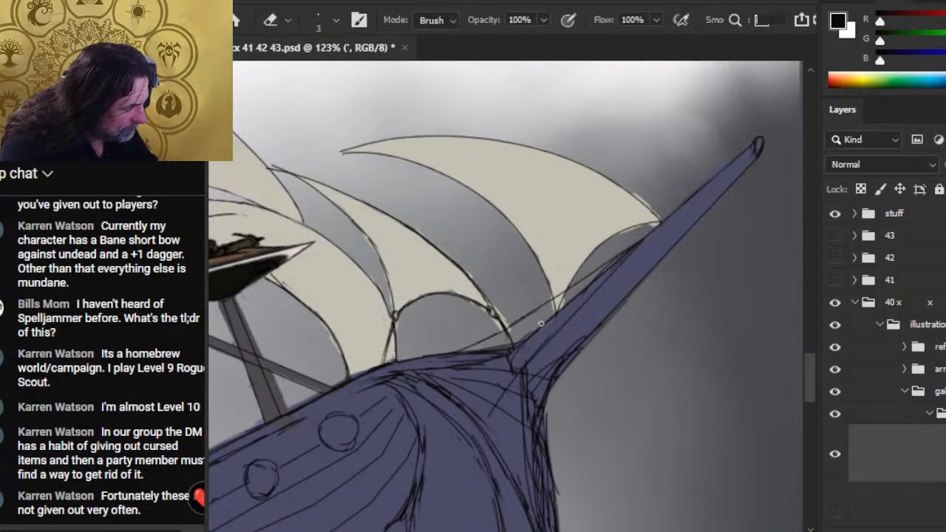
key("b")
key("e")
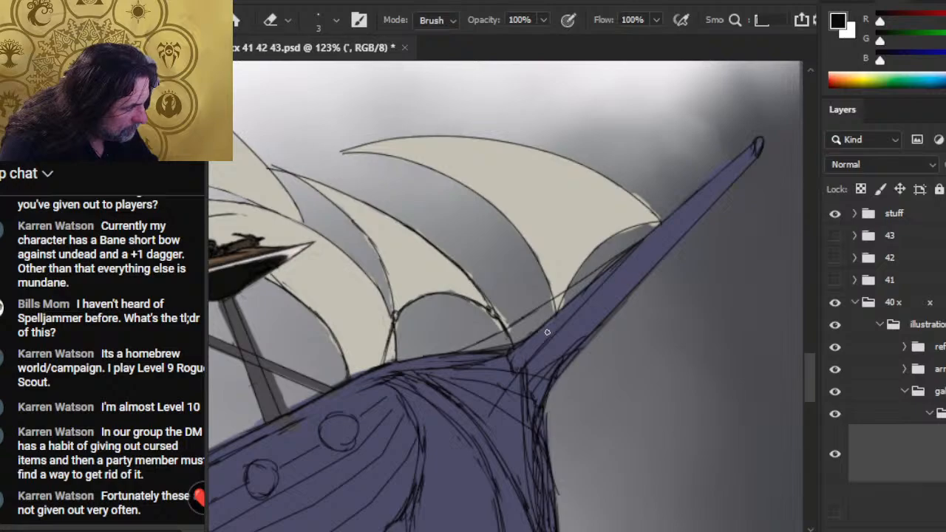
key("b")
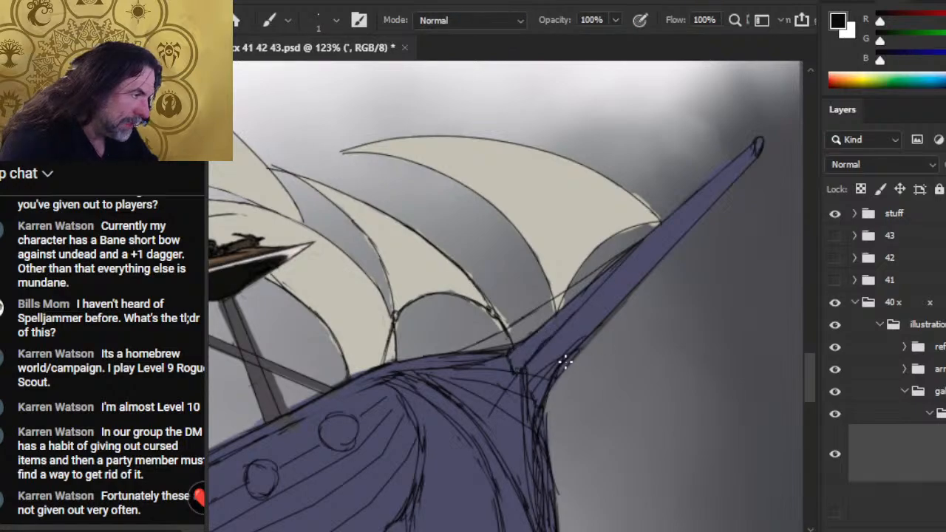
- Redraw the bowsprit's underside as a smooth curve flowing into the bow, erasing the old rough outline
key("e")
left_click_drag(586, 336, 538, 412)
key("b")
left_click_drag(627, 301, 544, 421)
left_click_drag(600, 323, 544, 430)
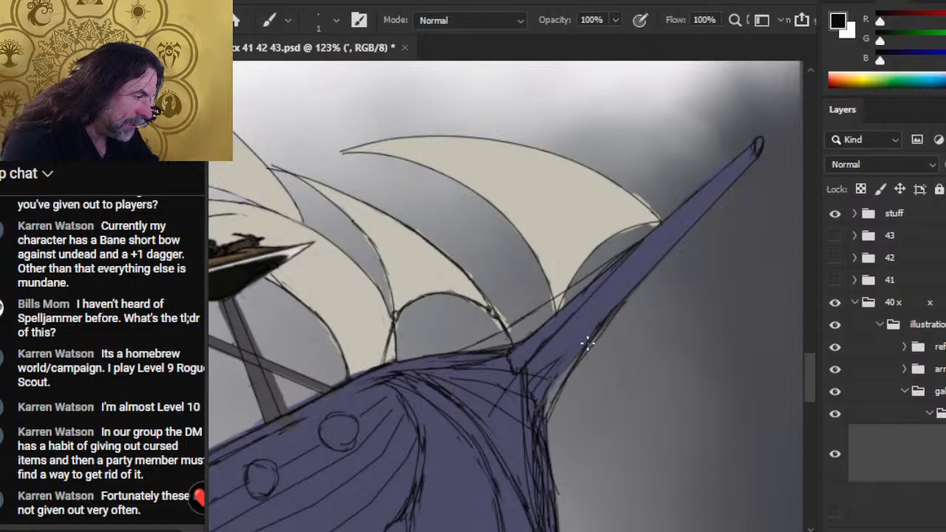
key("e")
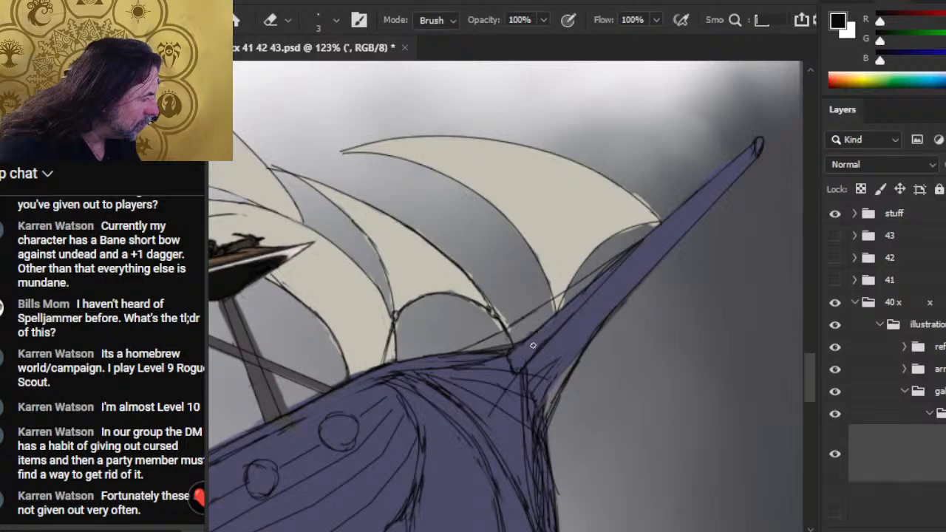
- Draw short diagonal hatch strokes along the narrow strip on the bowsprit's upper side, from the hull toward the sail
key("b")
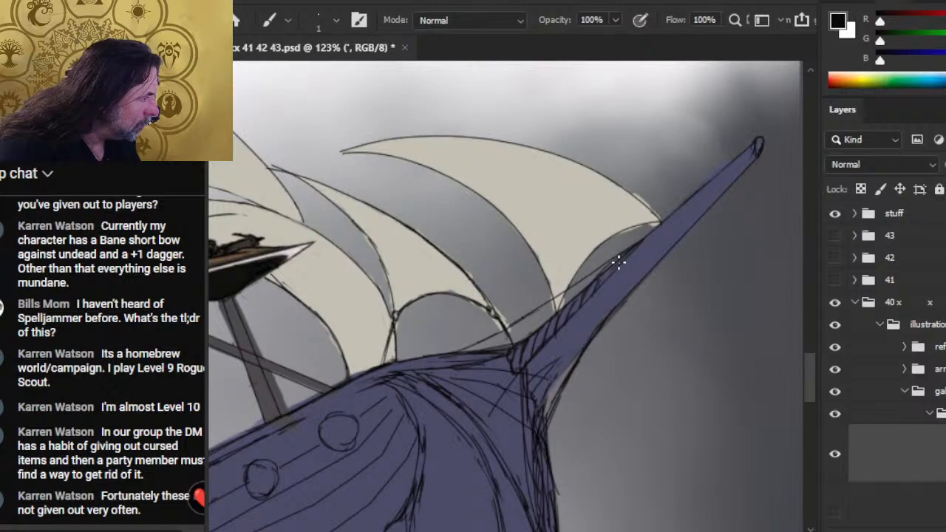
key("e")
key("b")
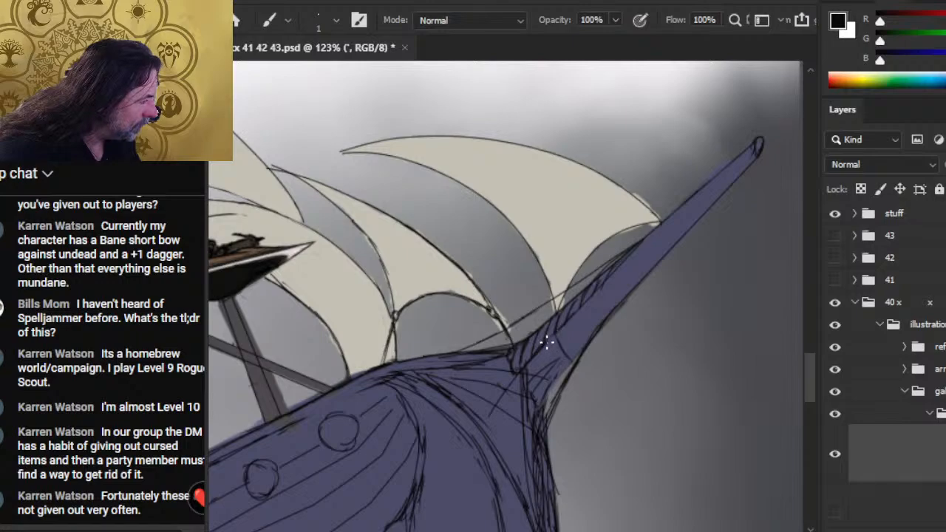
- Draw curved lines across the bowsprit's base, running from the hatched strip toward its underside
key("e")
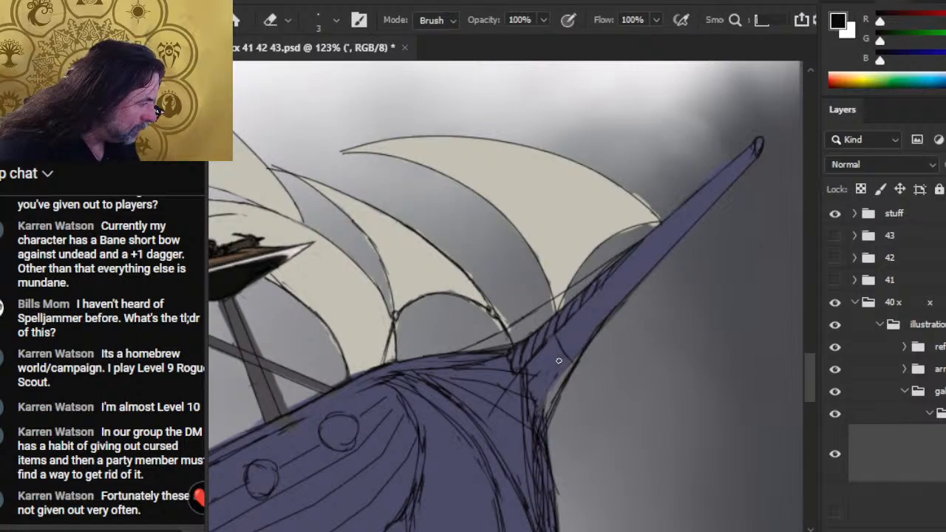
key("b")
left_click_drag(546, 344, 558, 388)
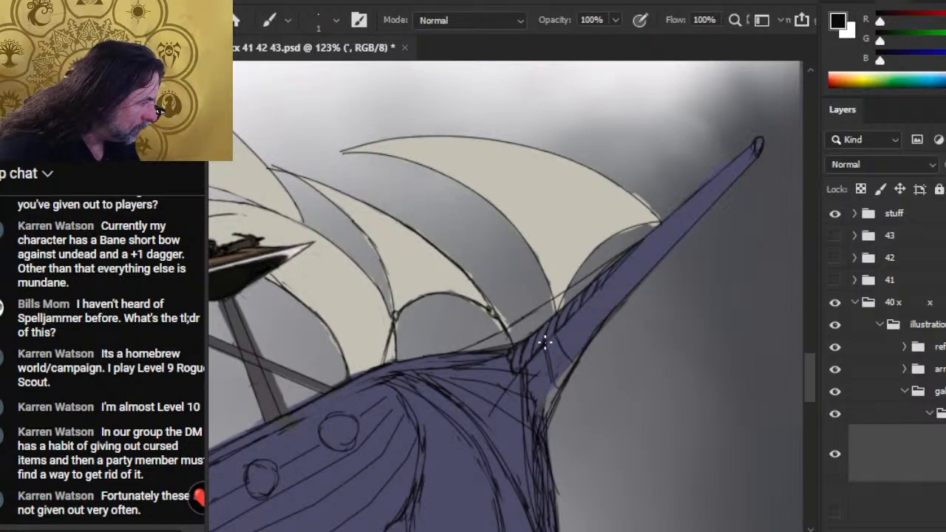
left_click_drag(545, 343, 558, 390)
key("e")
key("b")
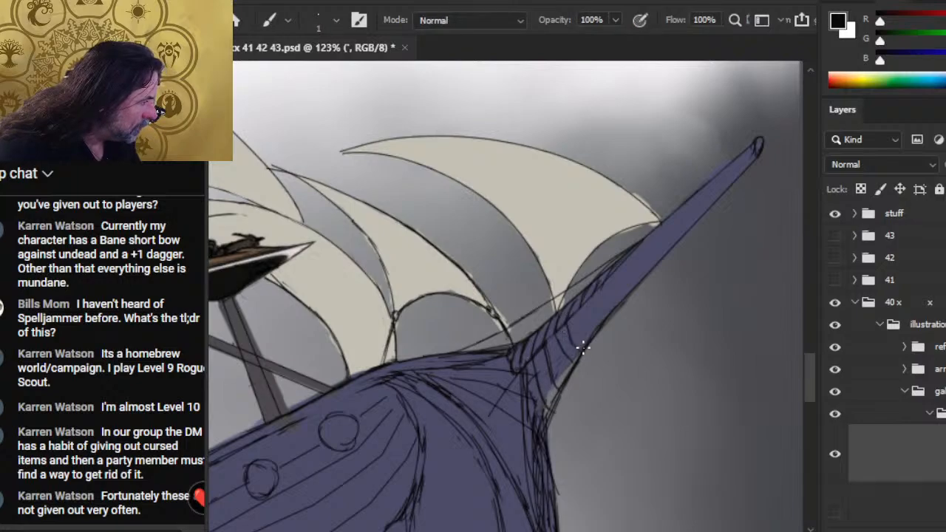
- Continue the curved bands up the lower half of the bowsprit, trimming line ends that overshoot its edges
key("e")
key("b")
key("e")
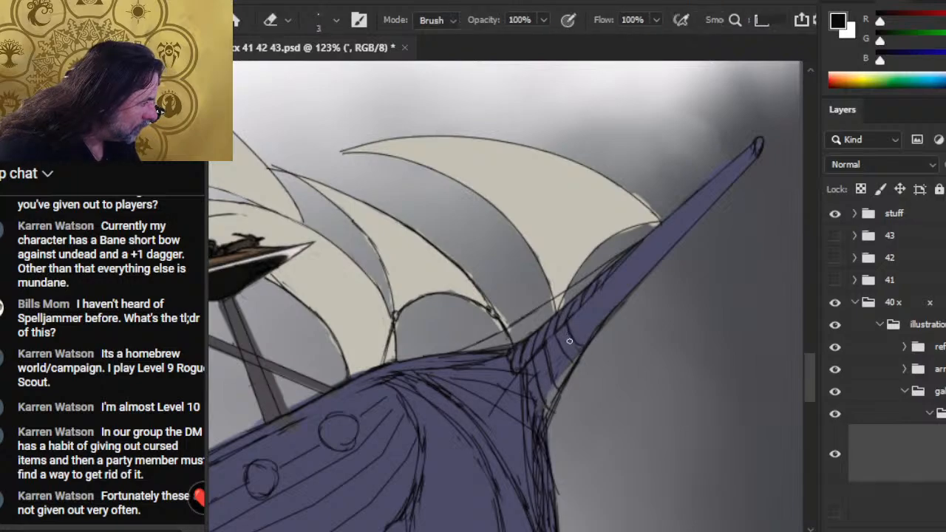
key("b")
key("e")
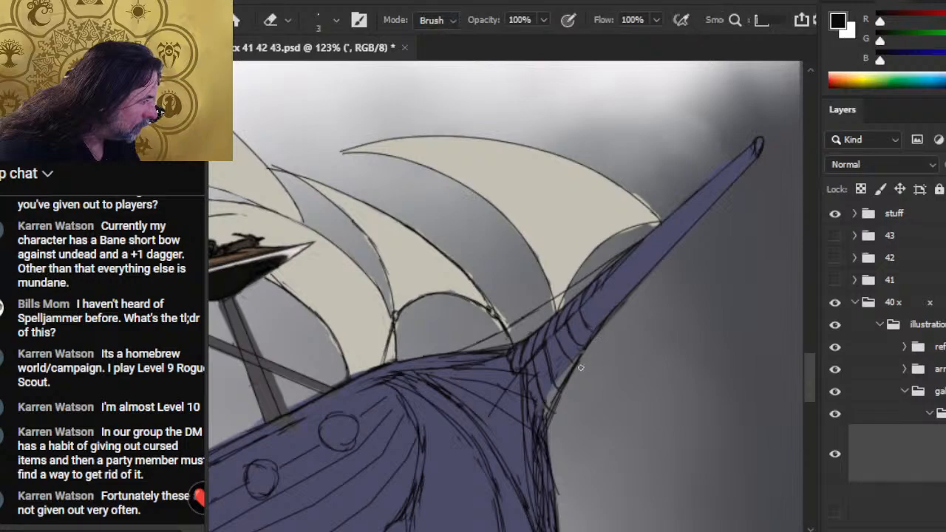
key("b")
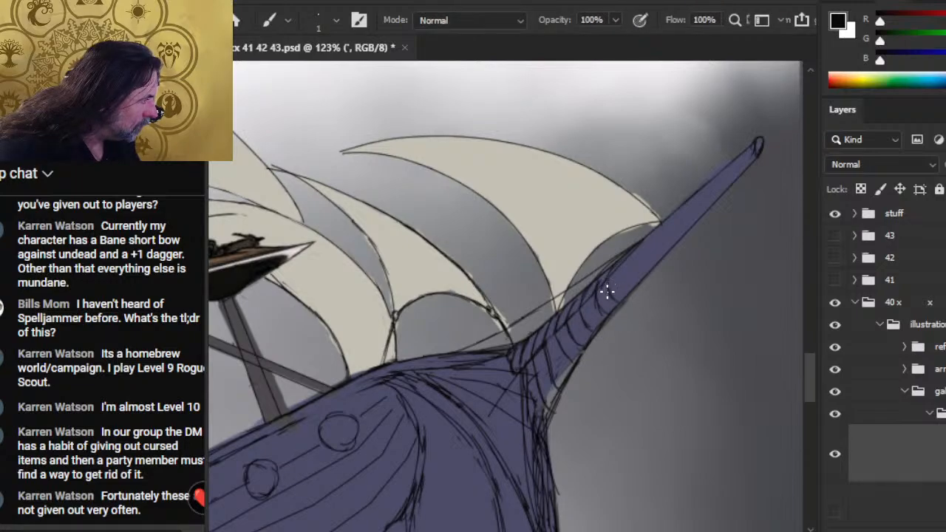
- Refine the uppermost curved band on the bowsprit, erasing and redrawing its line between hatched strip and underside
key("e")
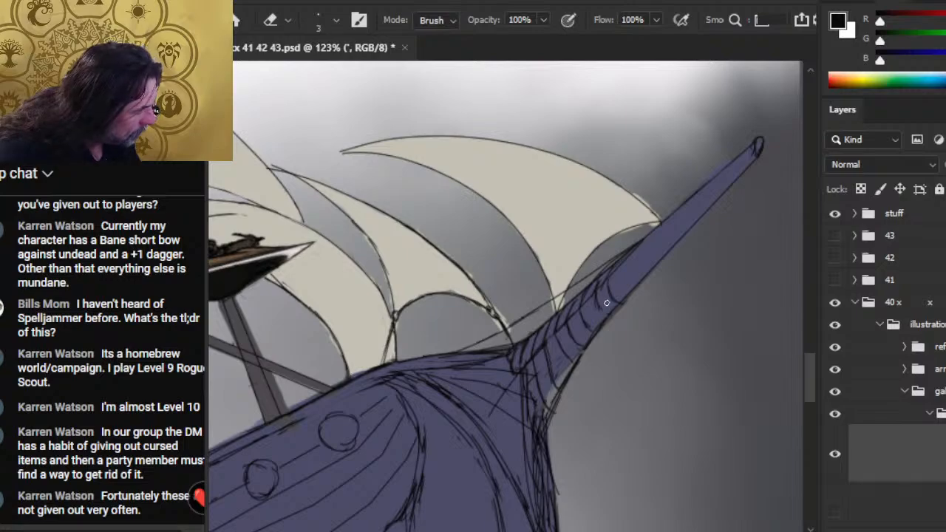
key("b")
key("e")
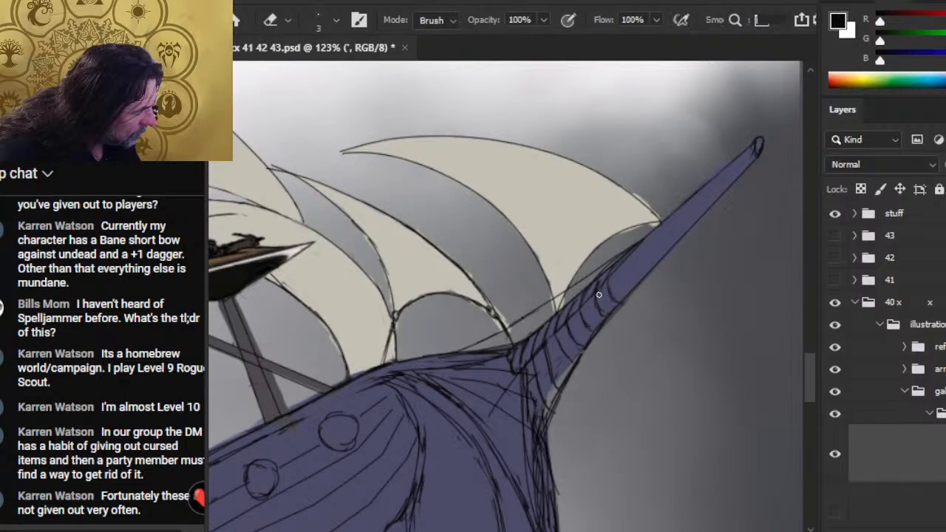
key("b")
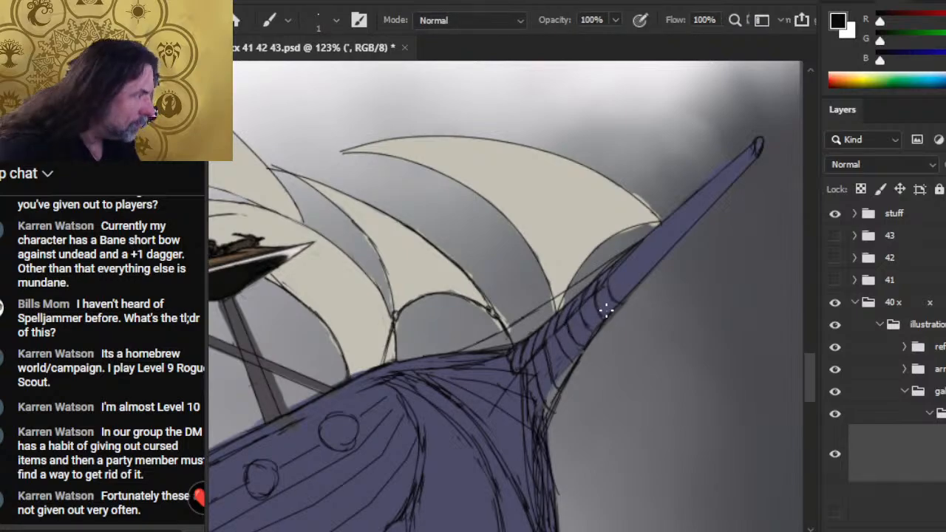
key("e")
key("b")
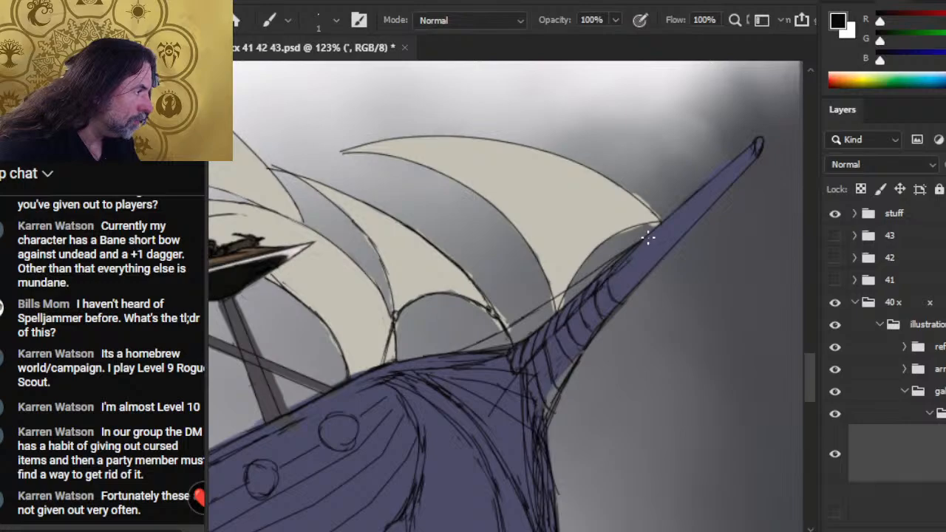
- Strengthen the hatching on the bowsprit's upper strip up toward the sail corner, erasing excess marks
key("e")
key("b")
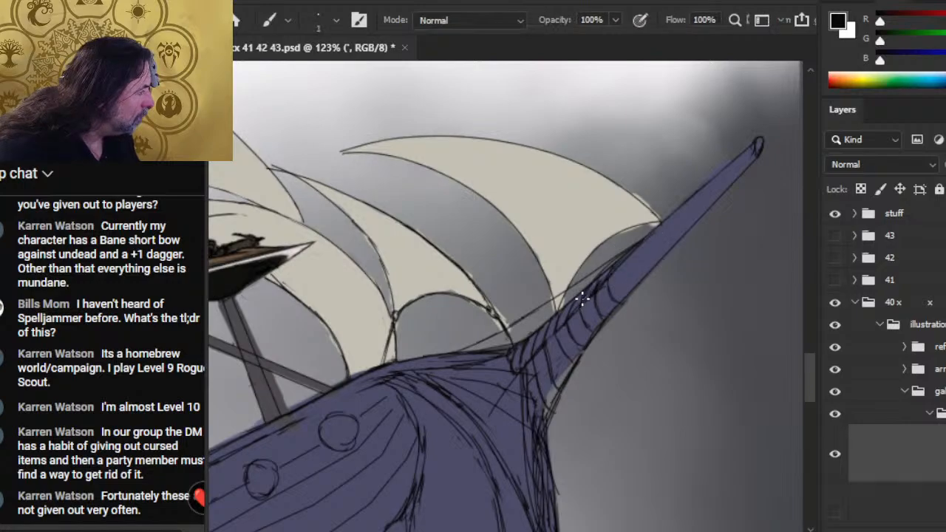
key("e")
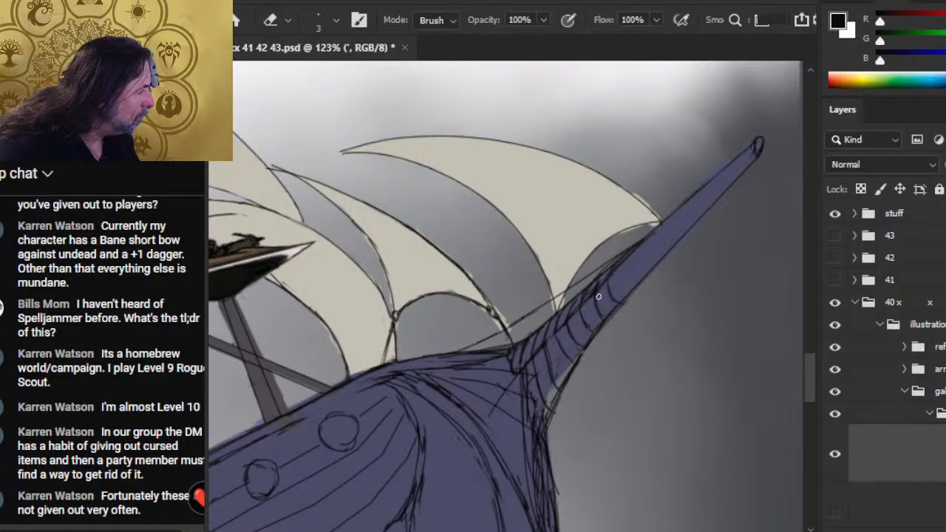
key("b")
key("e")
key("b")
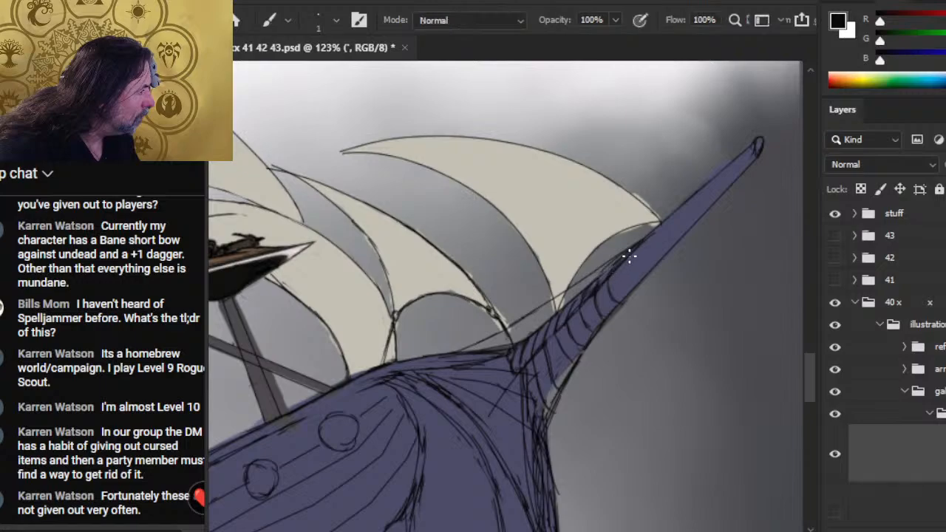
key("e")
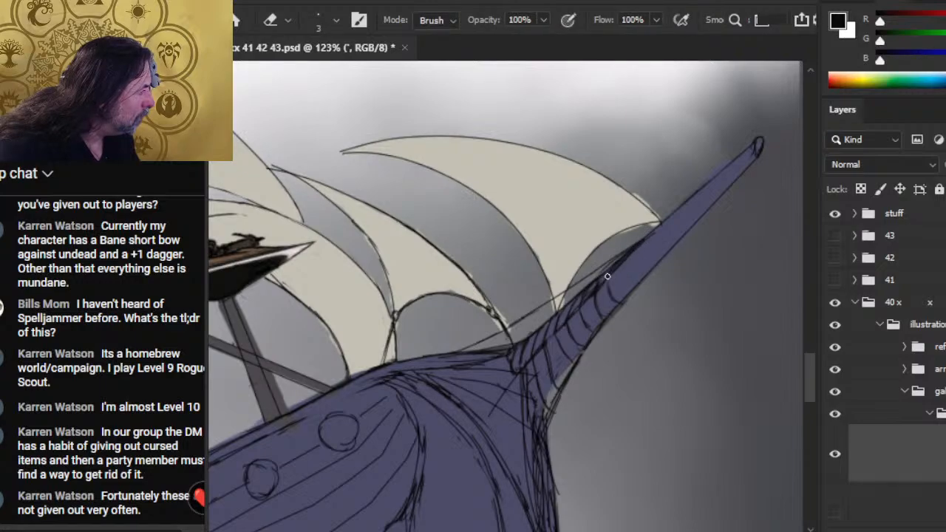
- Touch up the curved bands midway along the bowsprit, erasing and redrawing where they meet the hatched strip
key("b")
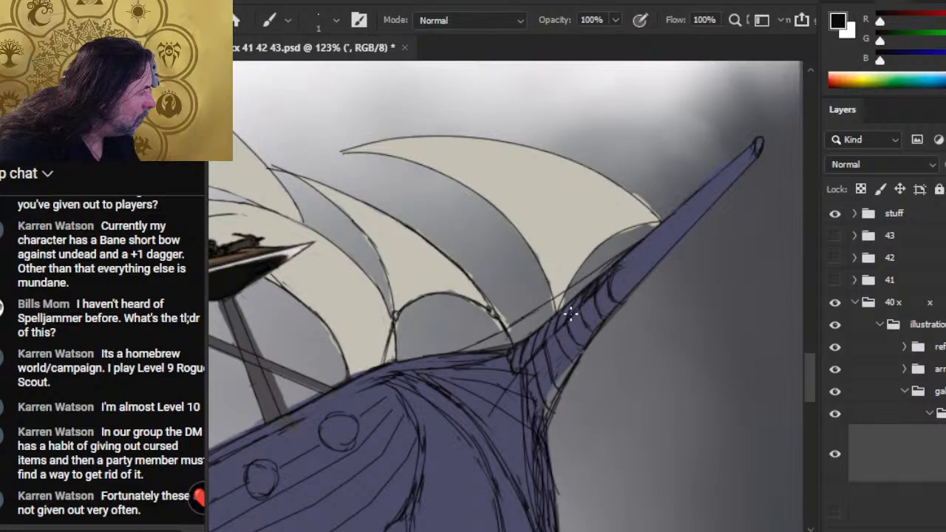
key("e")
key("b")
key("e")
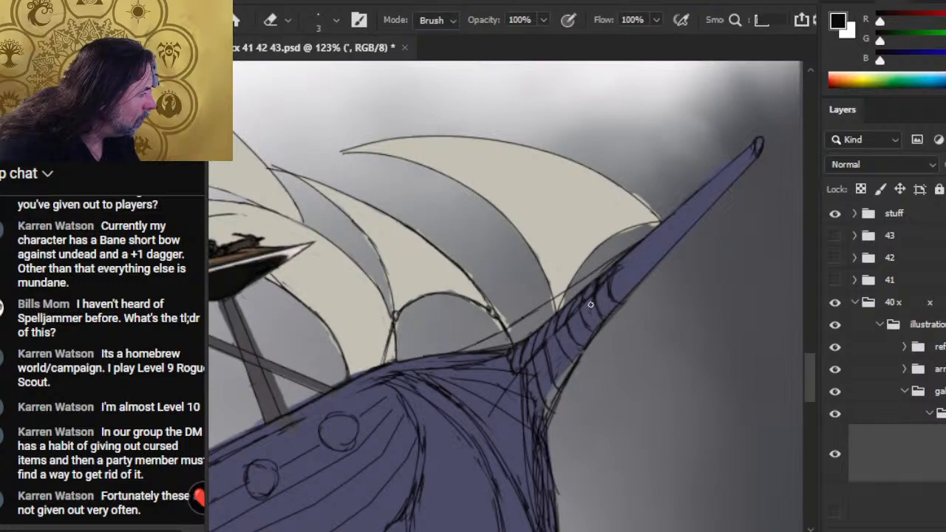
key("b")
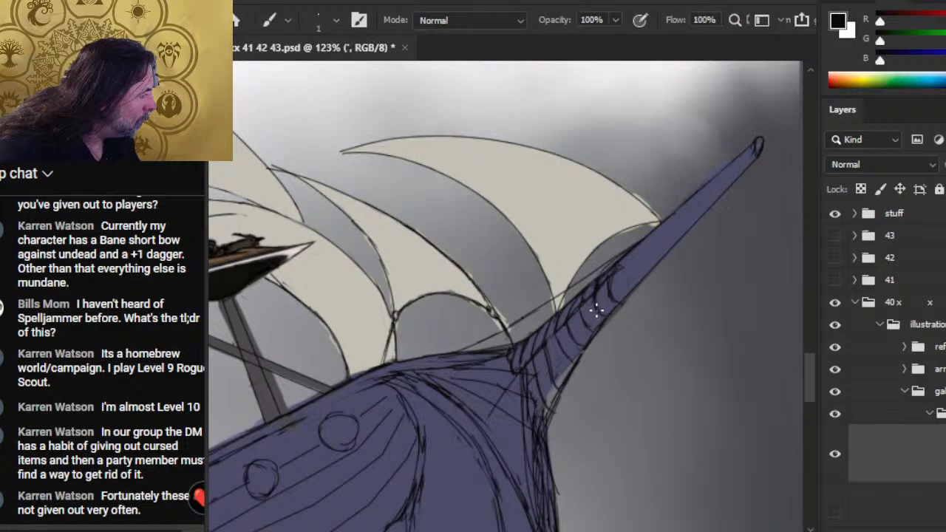
key("e")
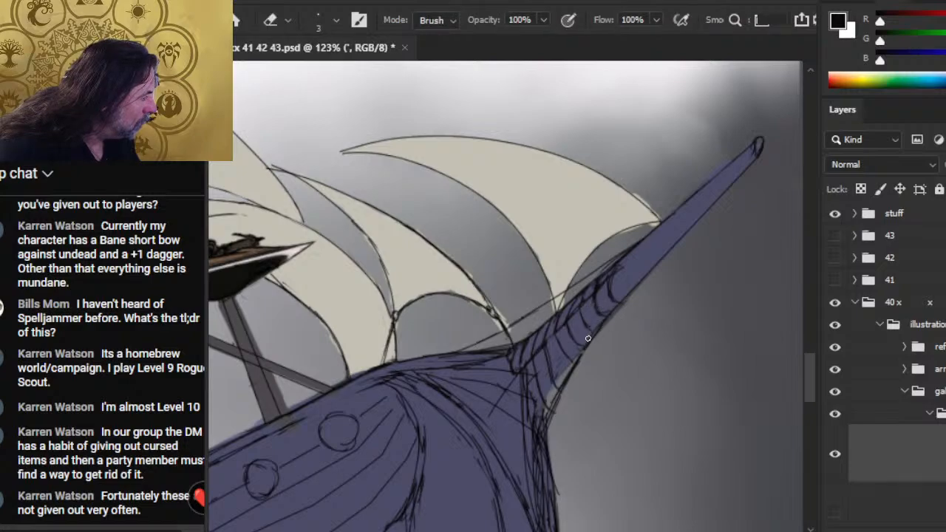
- Extend the curved bands midway along the bowsprit to its underside edge, erasing line ends that overshoot
key("b")
key("e")
key("b")
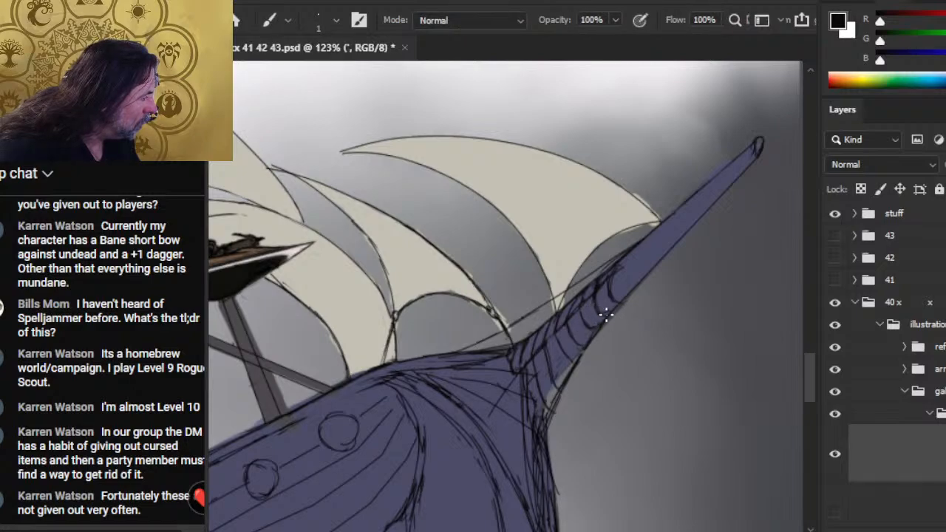
key("e")
key("b")
key("e")
key("b")
key("e")
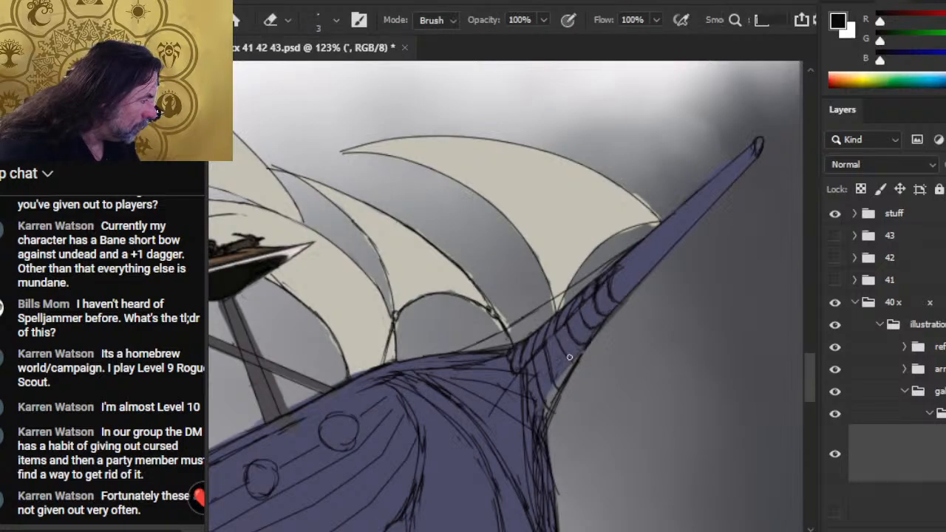
- Continue the curved bands down to the bowsprit's base, cleaning up the underside line where it meets the bow stem
key("b")
key("e")
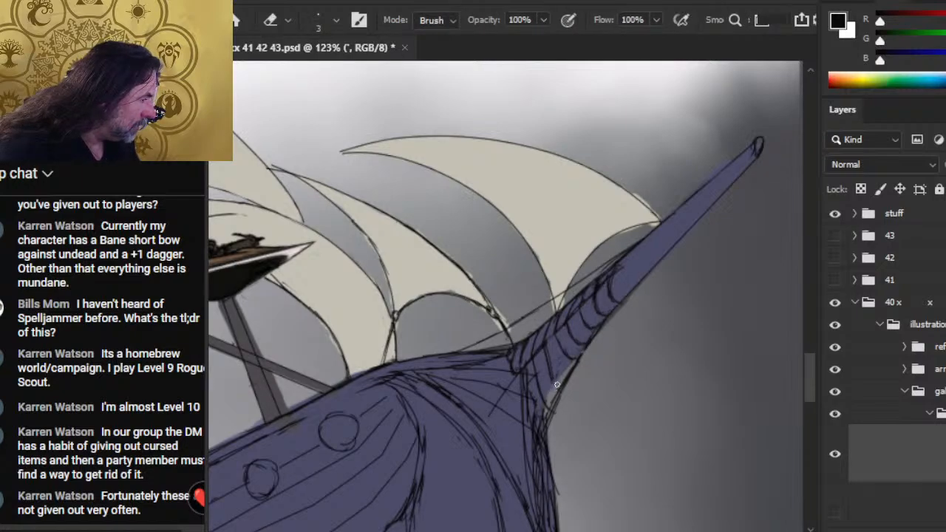
key("b")
key("e")
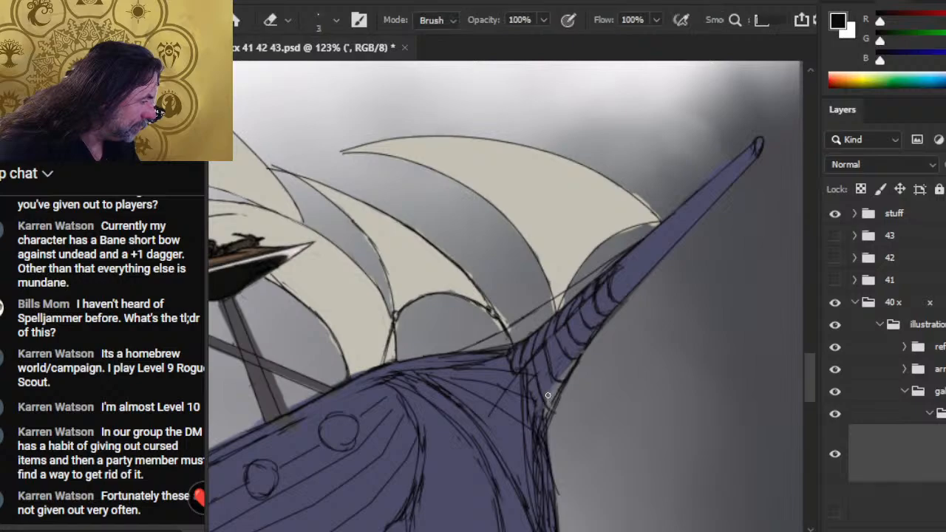
key("b")
key("e")
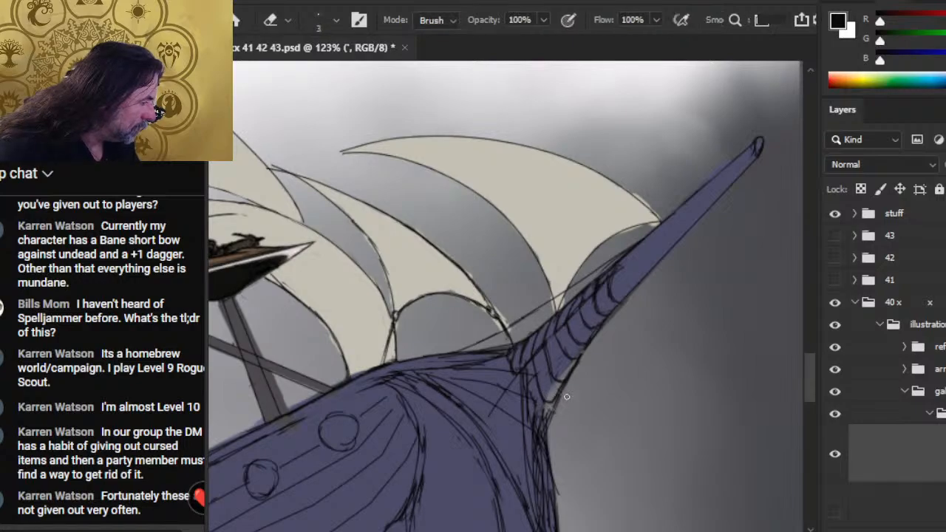
key("b")
key("e")
key("b")
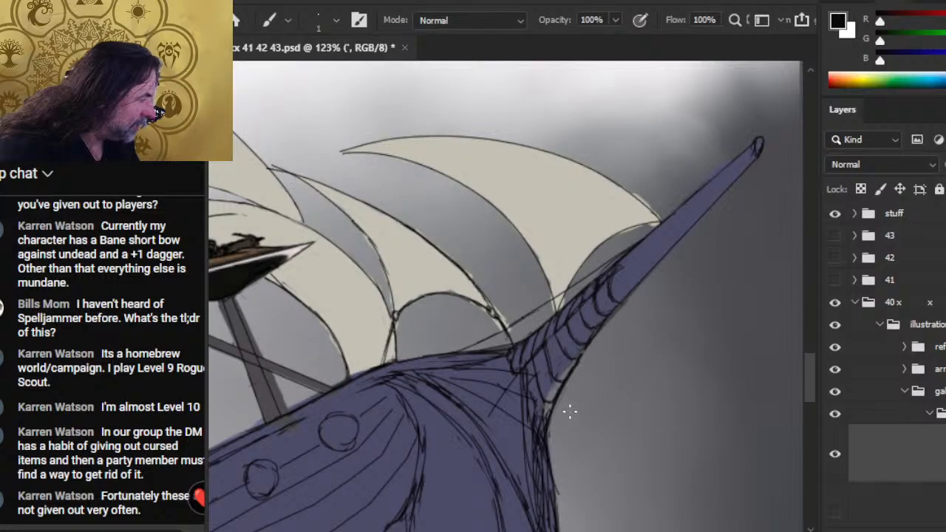
- Strengthen the lines down the bow stem from the bowsprit's base to the lower keel, cleaning up with a size 5 eraser
key("z")
mouse_move(608, 394)
left_mouse_down()
mouse_move(537, 403)
mouse_move(489, 301)
left_mouse_up()
key("b")
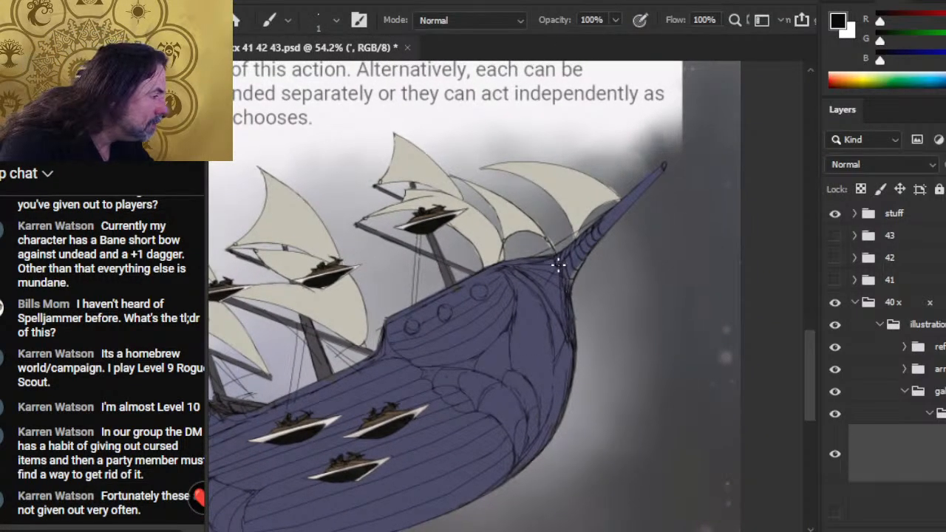
left_click_drag(560, 367, 565, 323)
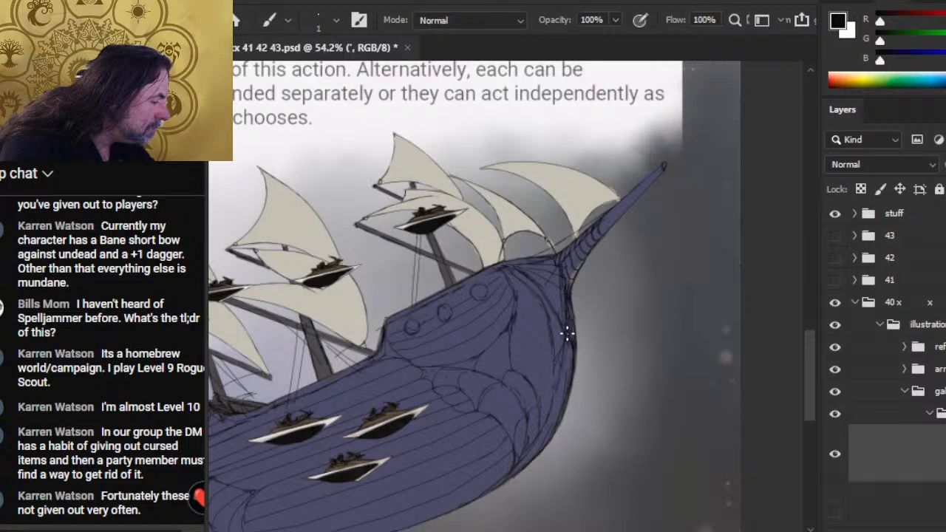
left_click_drag(548, 432, 567, 353)
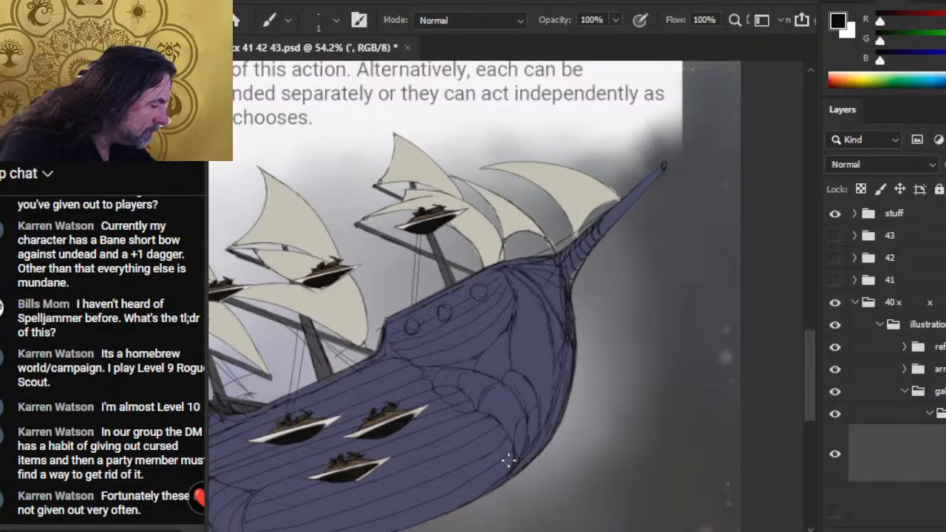
key("e")
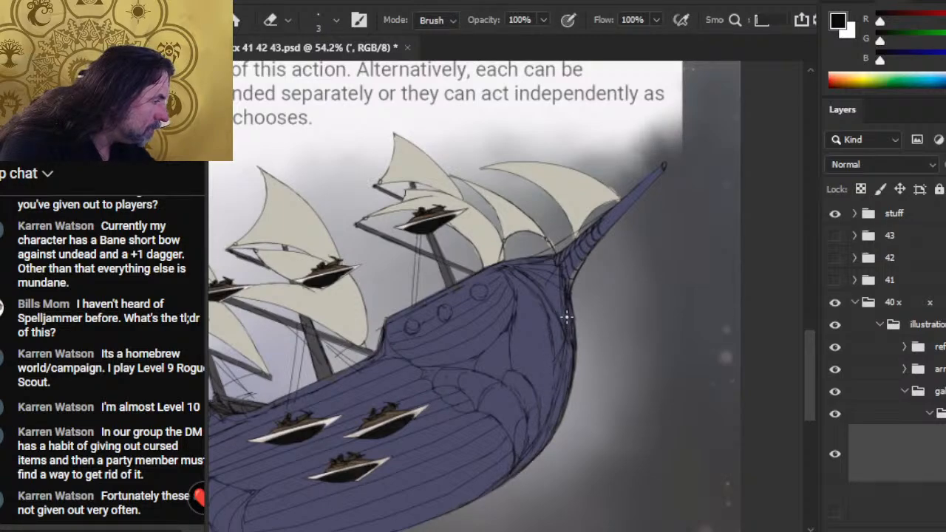
key("bracketright")
key("bracketright")
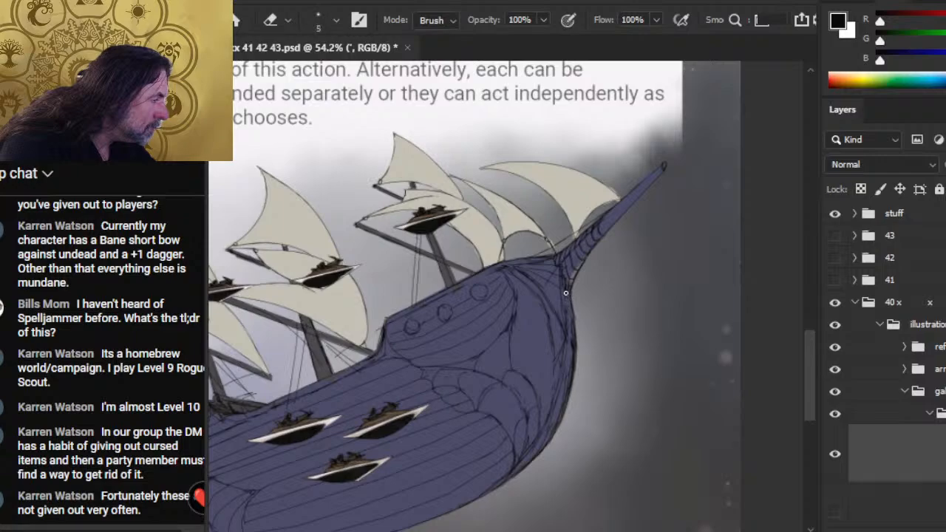
key("b")
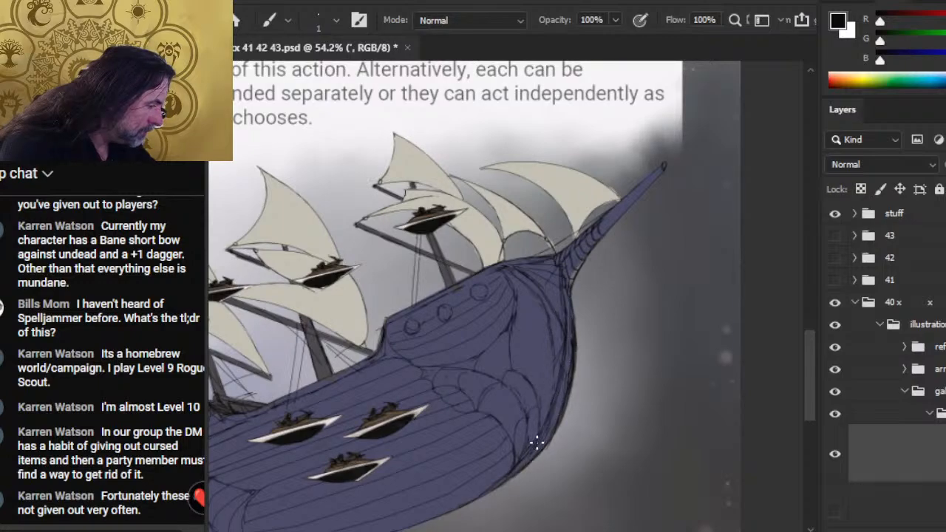
- Clean up the hull's bottom edge toward the stern and refine the inner bow stem lines, alternating drawing and erasing
mouse_move(478, 510)
left_mouse_down()
mouse_move(612, 289)
mouse_move(589, 302)
left_mouse_up()
key("e")
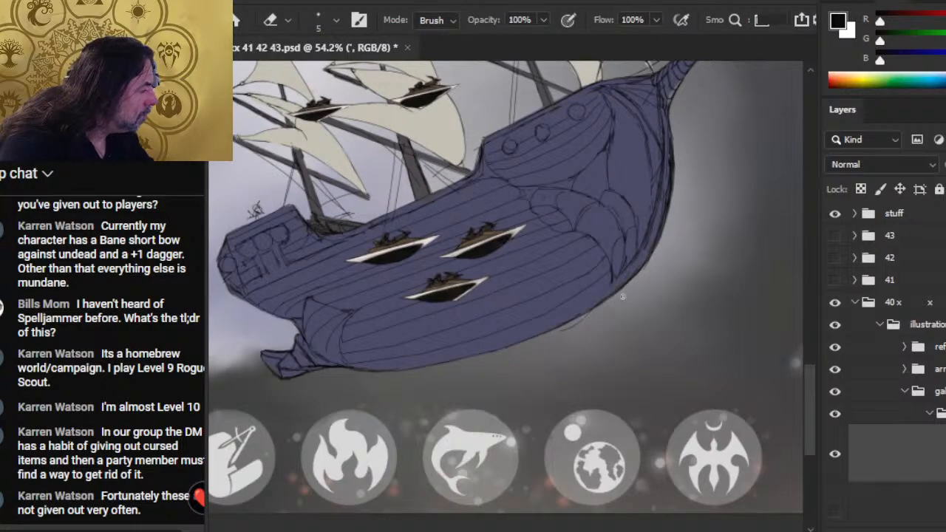
key("b")
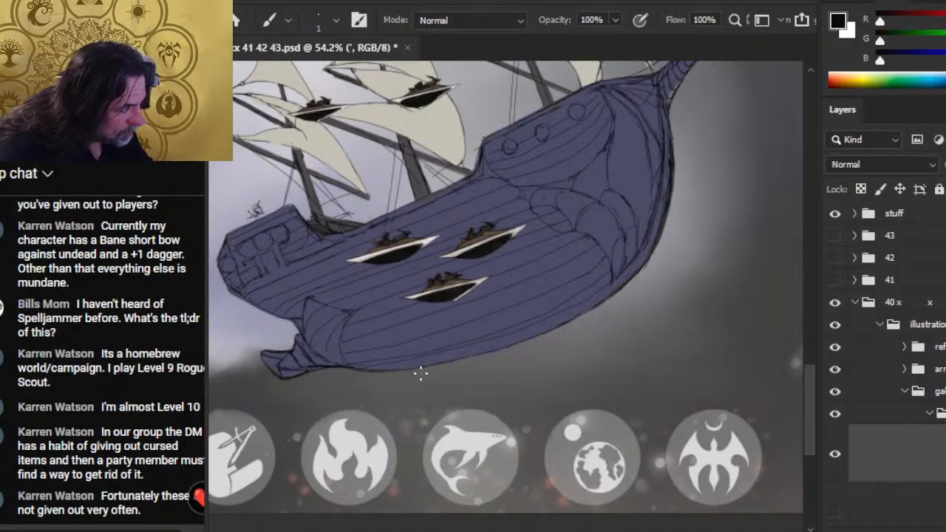
key("e")
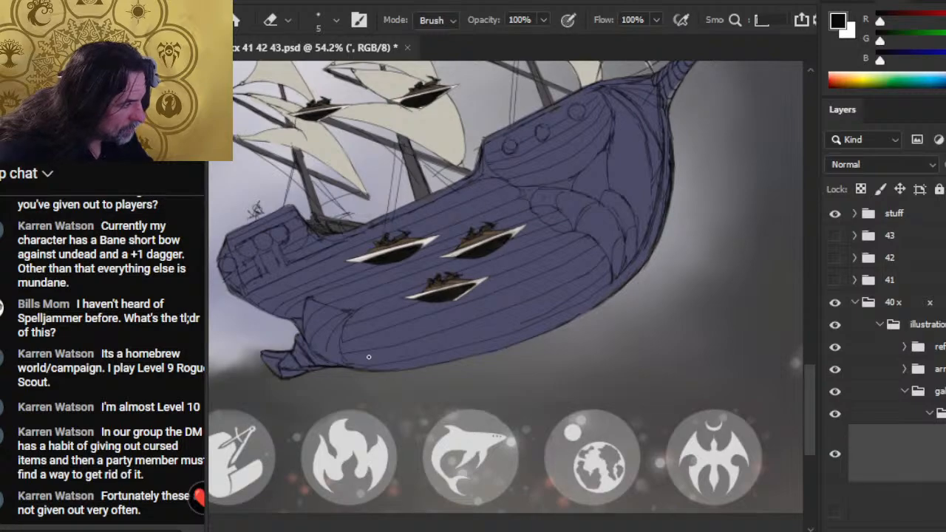
key("b")
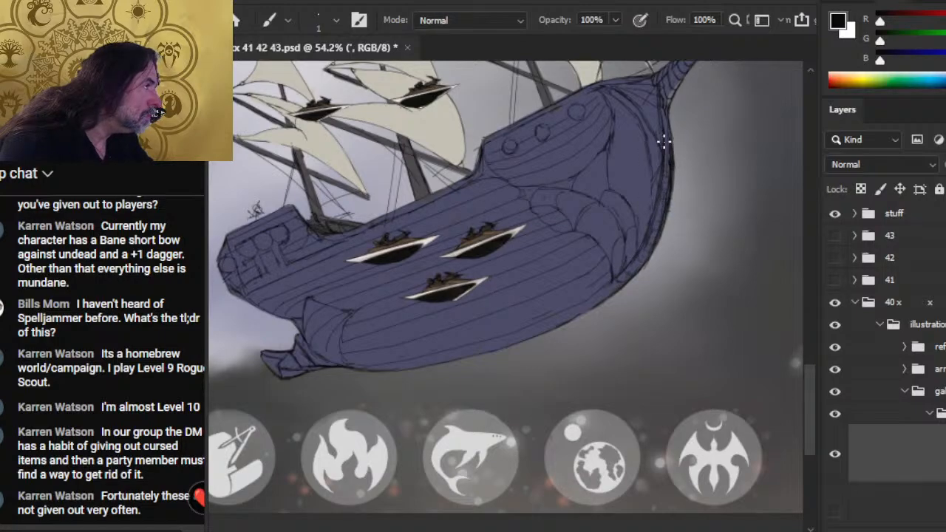
key("e")
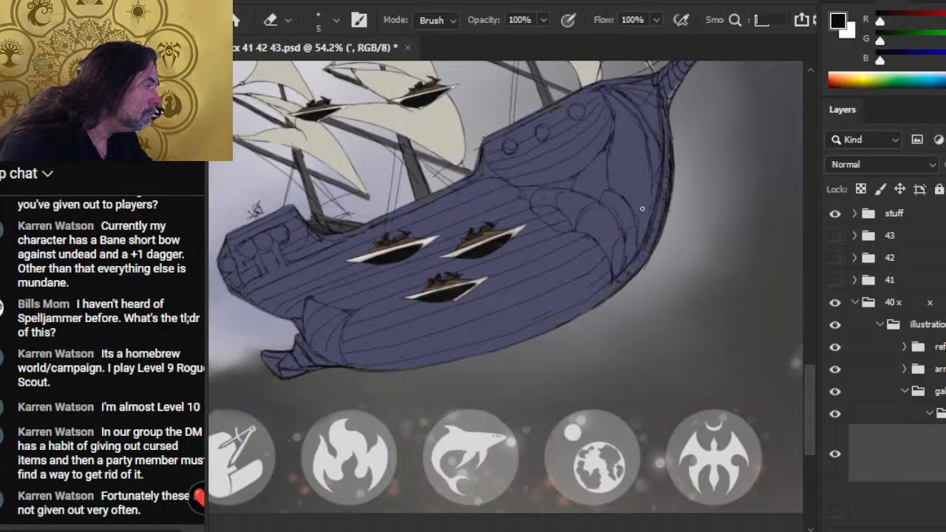
key("b")
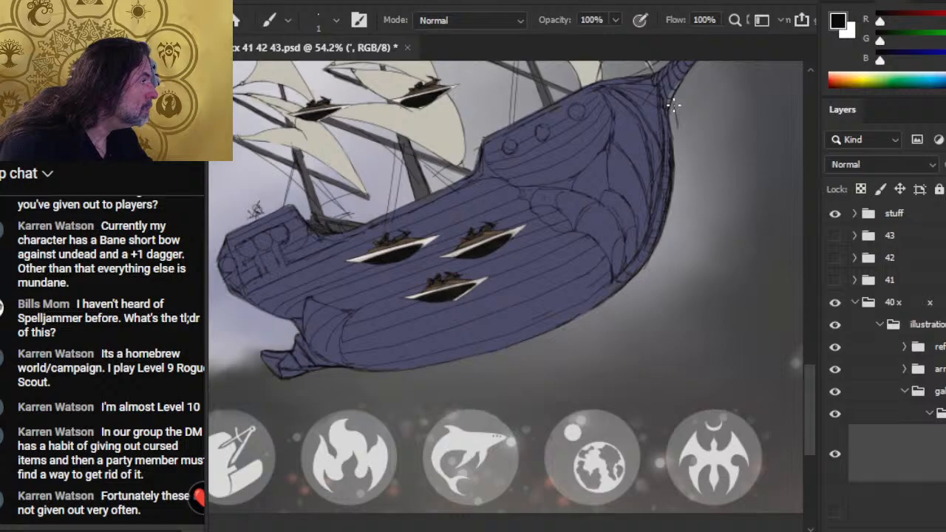
- Sketch a new outer contour bulging slightly beyond the bow stem, starting just below the bowsprit and trimming stray strokes
left_click_drag(675, 116, 676, 155)
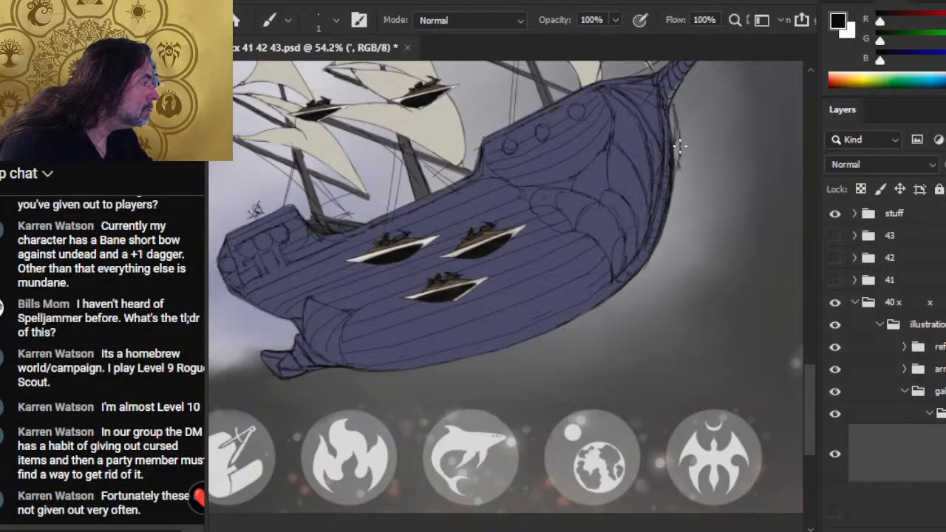
left_click_drag(680, 156, 665, 215)
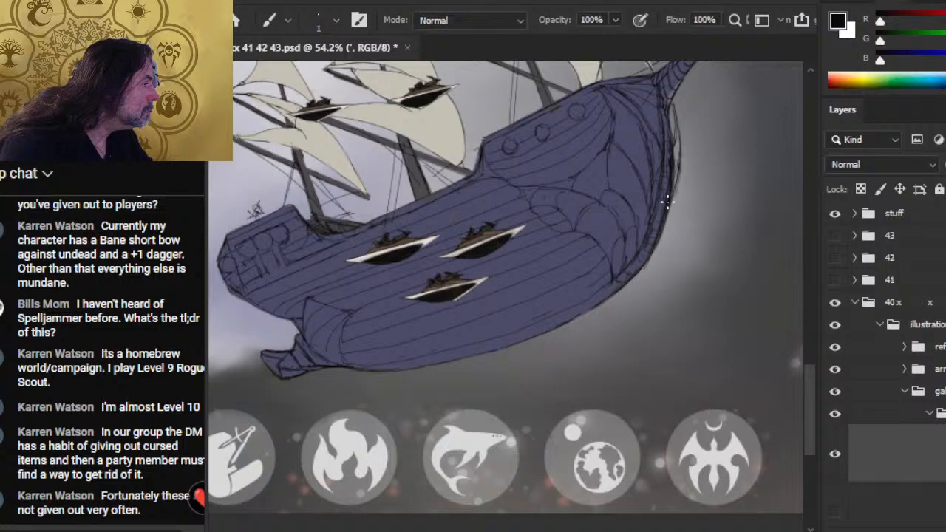
left_click_drag(673, 175, 662, 246)
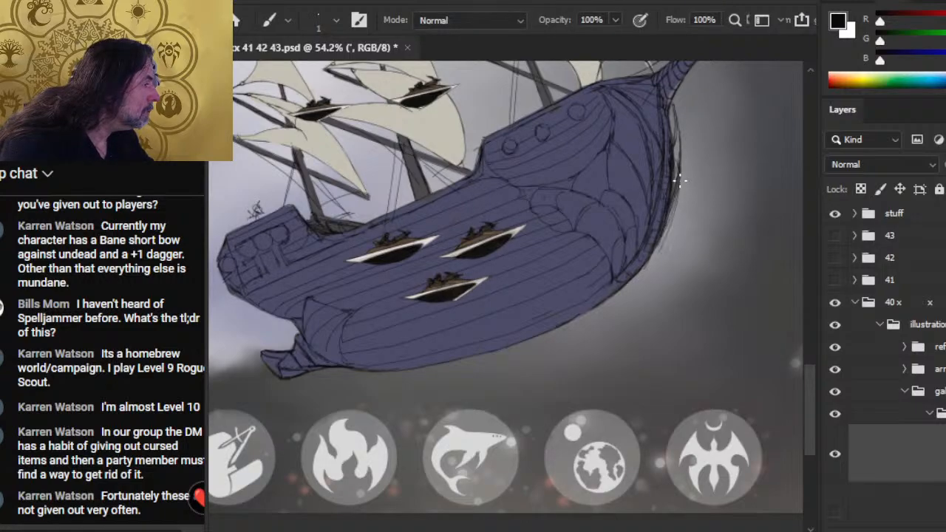
key("e")
key("b")
key("e")
key("b")
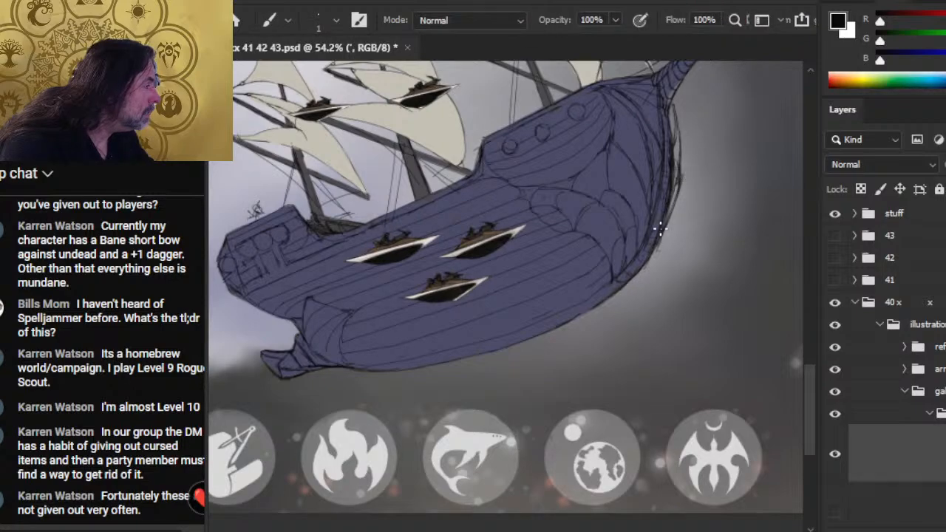
- Blend the new outer stem contour into the lower bow curve, erasing and redrawing its loose line ends
left_click_drag(660, 229, 672, 214)
left_click_drag(650, 264, 672, 210)
key("e")
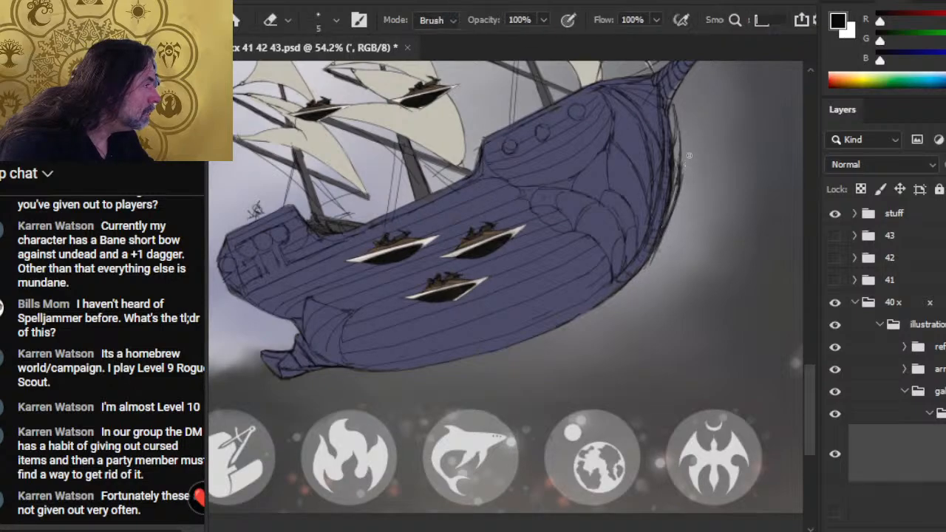
mouse_move(680, 168)
left_mouse_down()
mouse_move(665, 226)
mouse_move(685, 170)
mouse_move(666, 225)
left_mouse_up()
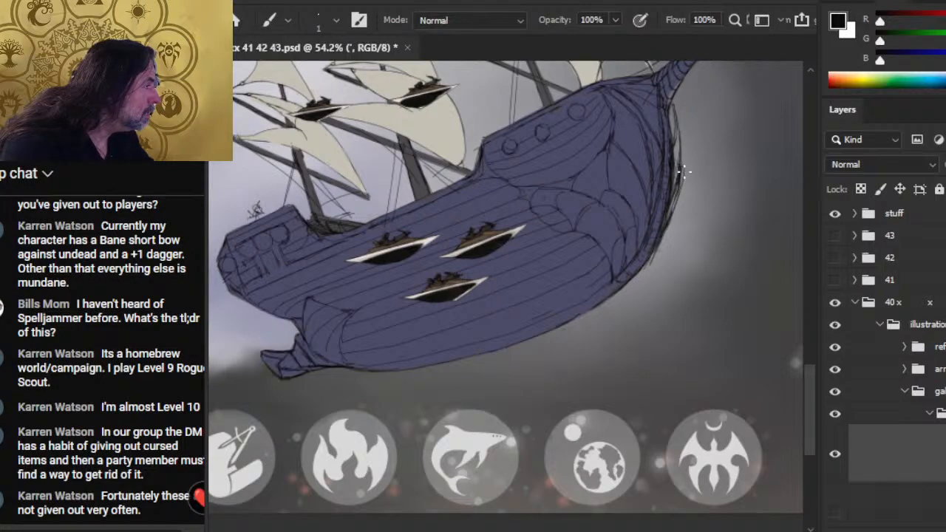
key("e")
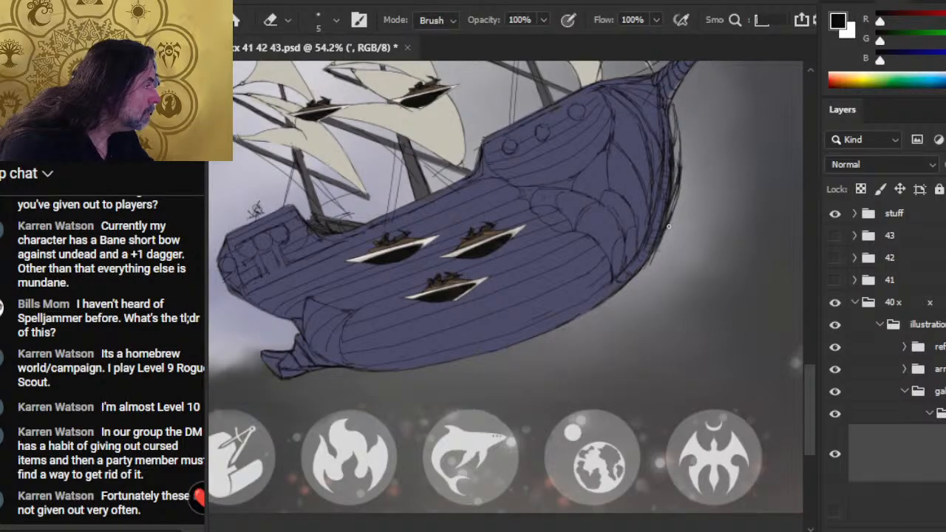
key("r")
key("b")
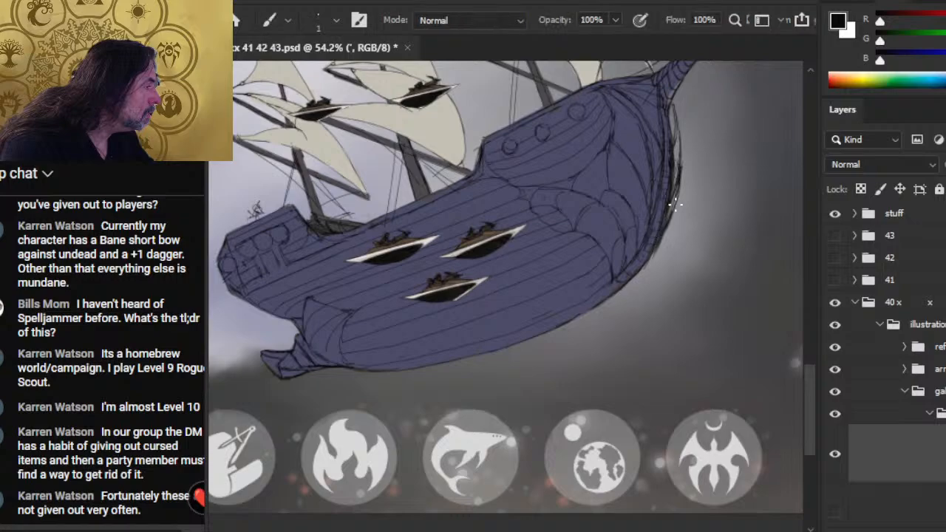
key("e")
key("b")
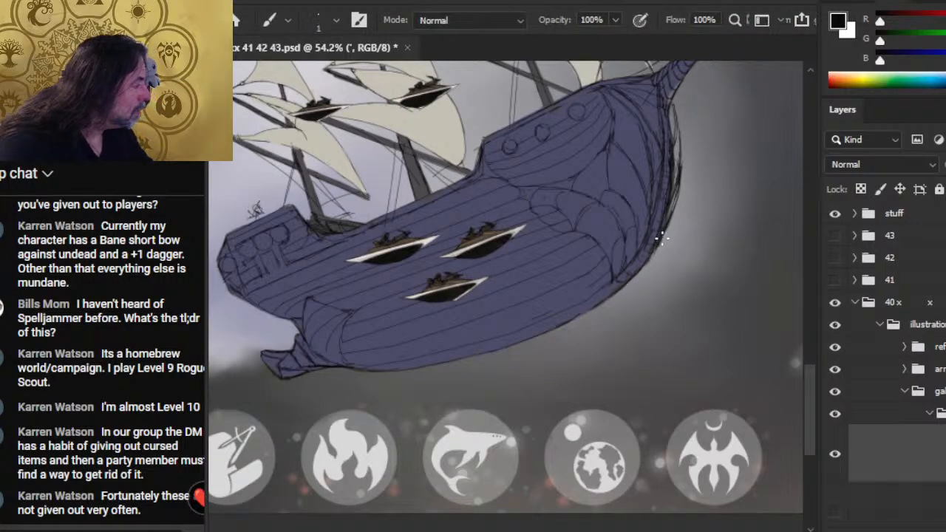
- Darken the outer bow contour from the lower keel curve up to the bowsprit's underside with repeated overlapping strokes
key("z")
left_click_drag(659, 280, 616, 327)
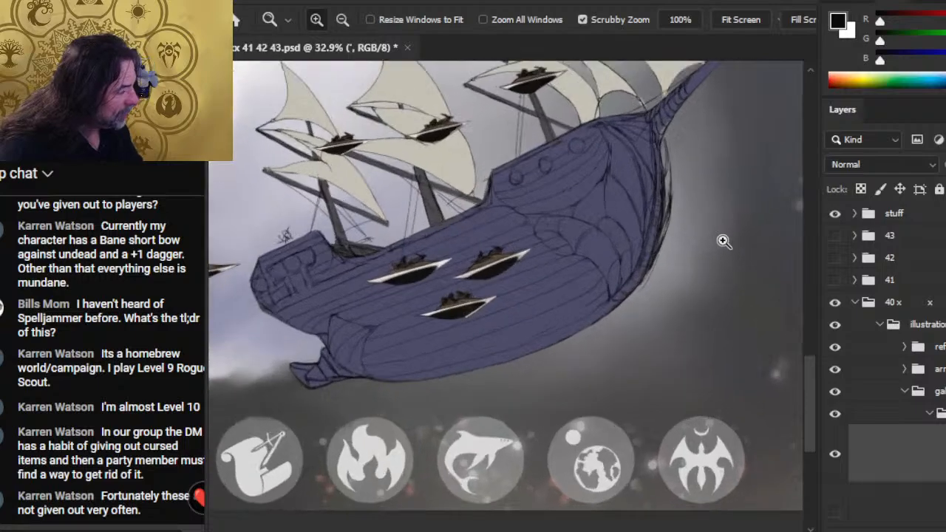
left_click_drag(691, 246, 722, 239)
key("e")
key("b")
mouse_move(650, 272)
left_mouse_down()
mouse_move(644, 284)
mouse_move(660, 253)
left_mouse_up()
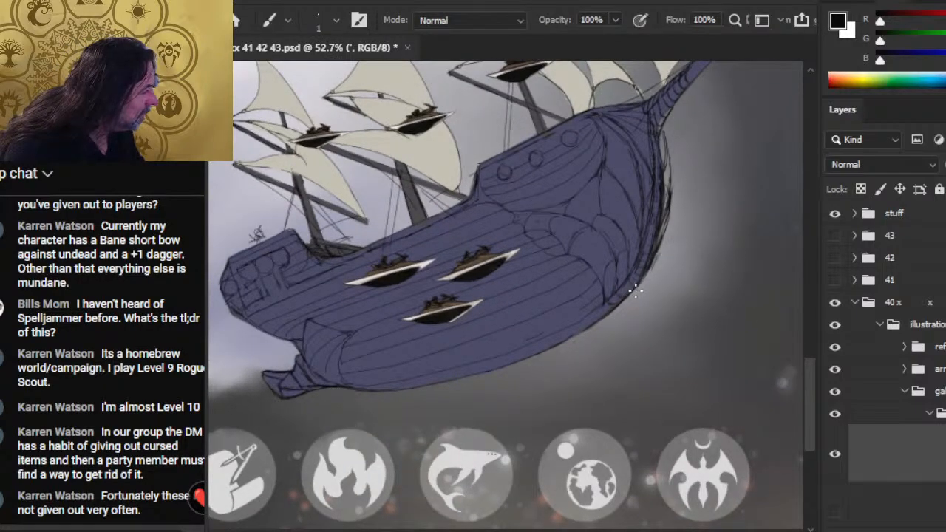
left_click_drag(634, 291, 668, 226)
left_click_drag(655, 264, 668, 204)
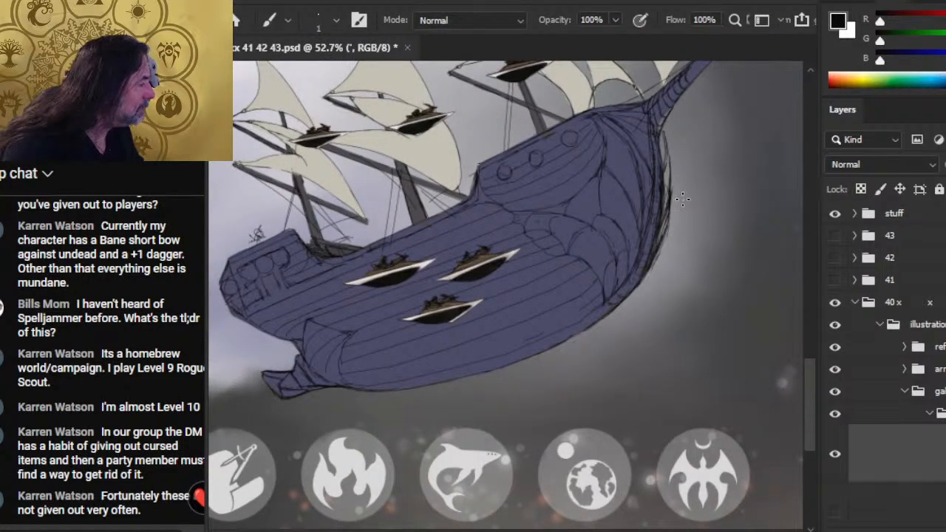
mouse_move(670, 167)
left_mouse_down()
mouse_move(670, 121)
mouse_move(665, 160)
mouse_move(658, 137)
mouse_move(666, 122)
mouse_move(665, 161)
mouse_move(668, 120)
mouse_move(669, 172)
left_mouse_up()
key("e")
key("b")
mouse_move(671, 127)
left_mouse_down()
mouse_move(667, 145)
mouse_move(671, 135)
left_mouse_up()
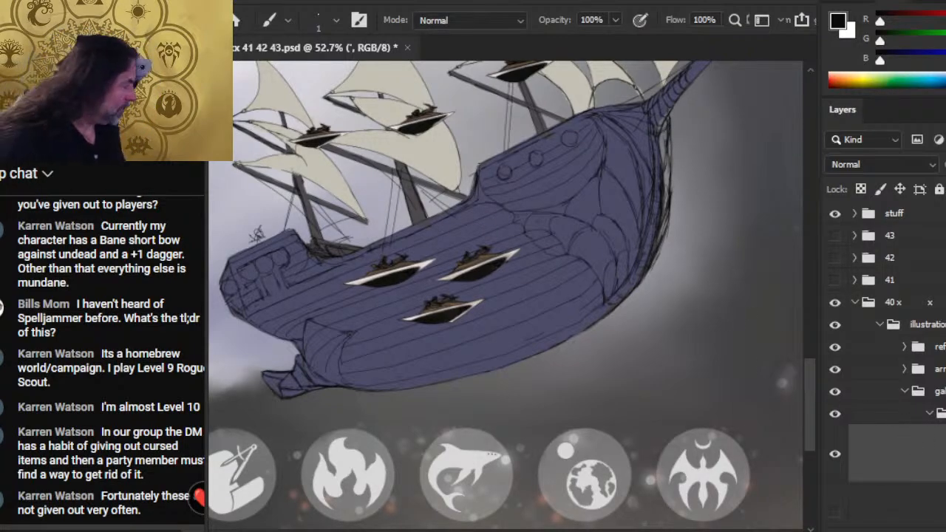
- Undo the ref group's move, expand the collapsed layer group inside the galleon group and hide the hull's blue colour layer
left_click_drag(940, 346, 940, 415)
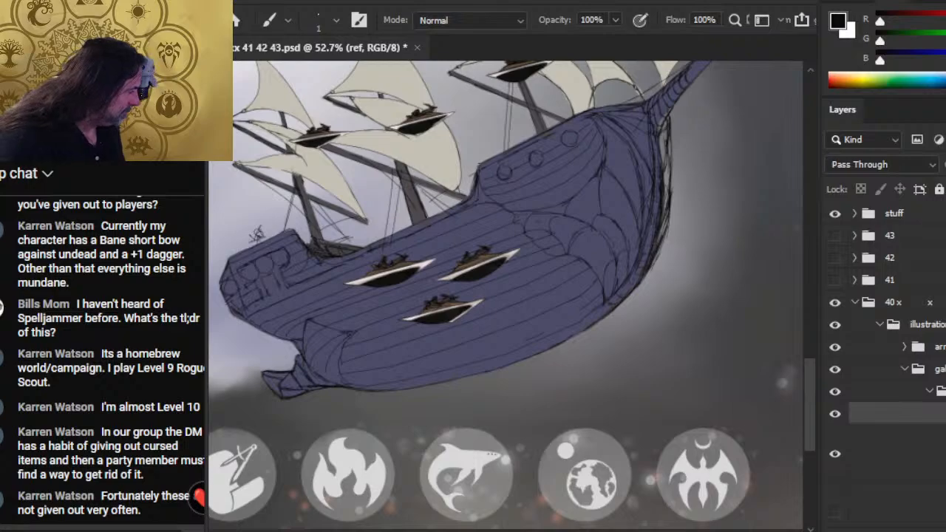
key("ctrl+z")
scroll(887, 333, "down", 5)
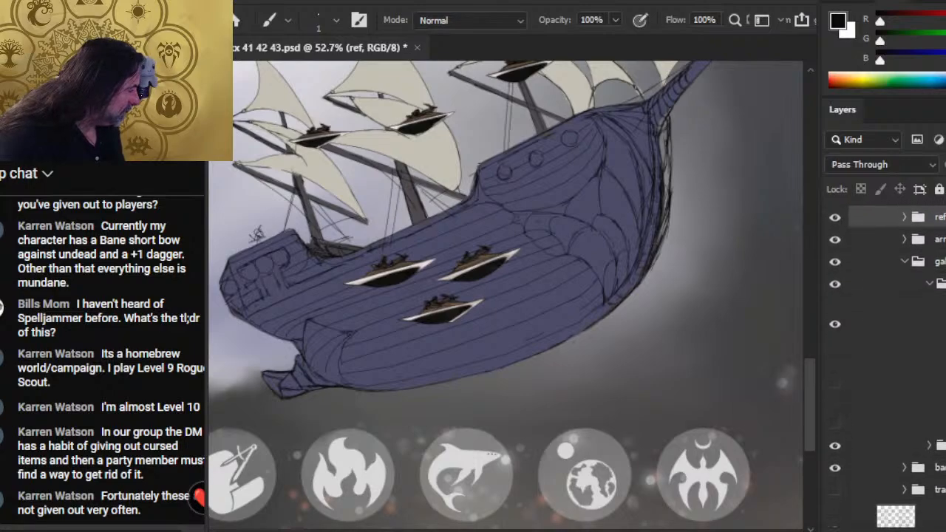
left_click(929, 445)
scroll(939, 481, "down", 5)
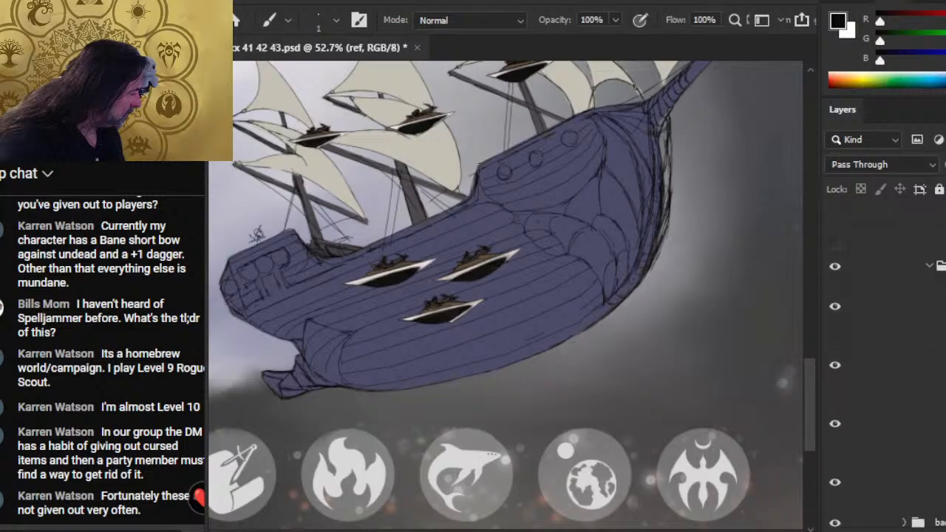
left_click(835, 405)
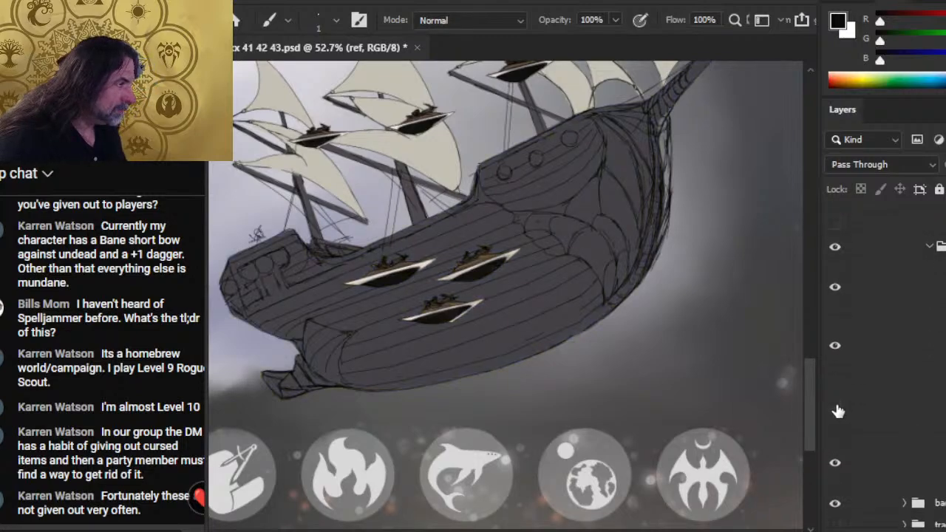
- Extend the hull's base grey out to the new bow stem contour on Layer 522, using the sampled hull colour and a 30 px brush
left_click(835, 405)
left_click(835, 405)
left_click(884, 456)
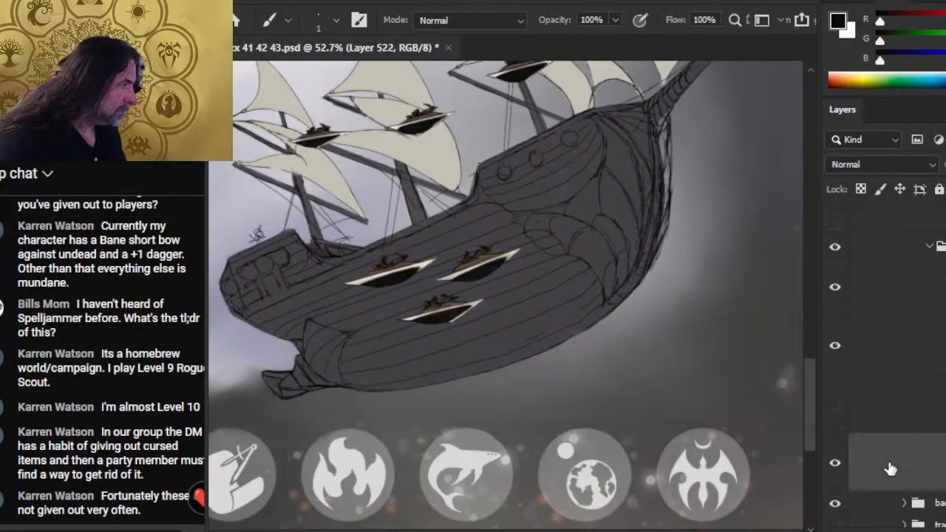
left_click(594, 200, "alt")
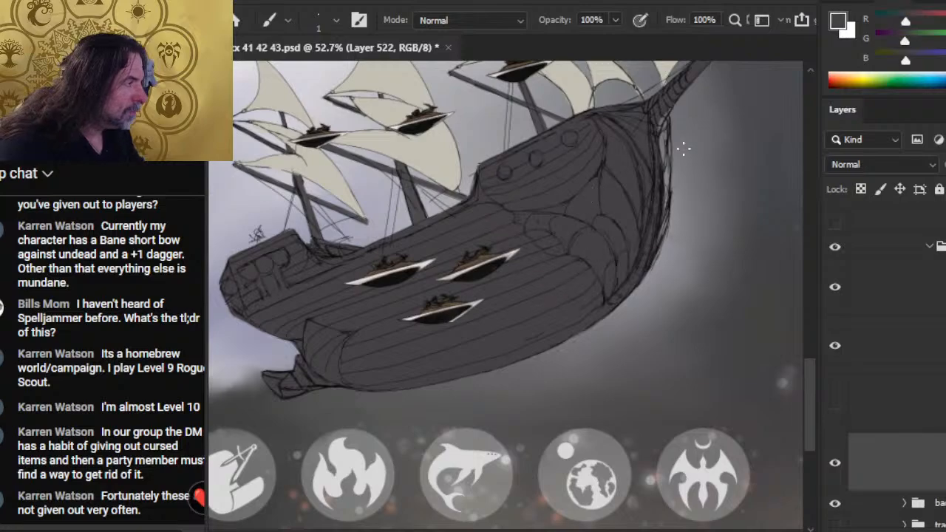
key("bracketright")
key("bracketright")
key("bracketright")
key("bracketright")
key("bracketright")
key("bracketright")
key("bracketright")
key("bracketright")
key("bracketright")
key("bracketright")
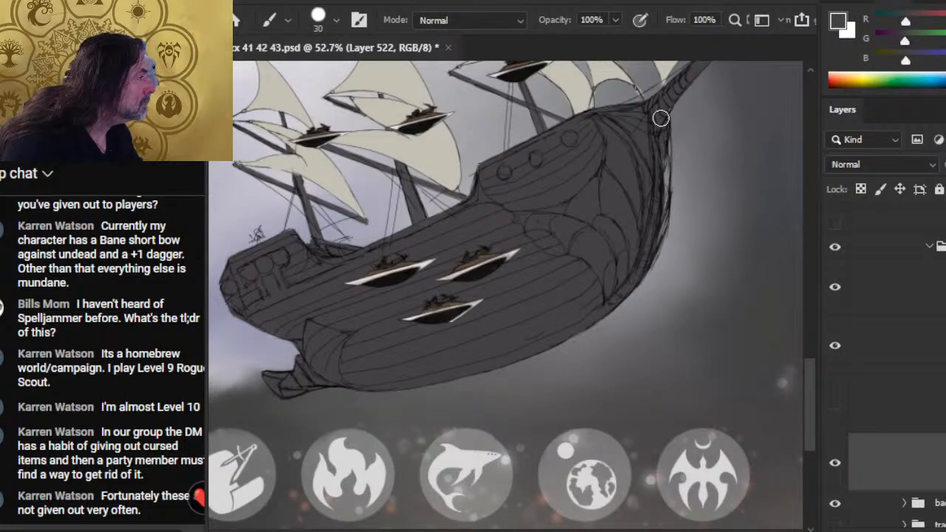
left_click_drag(659, 121, 657, 218)
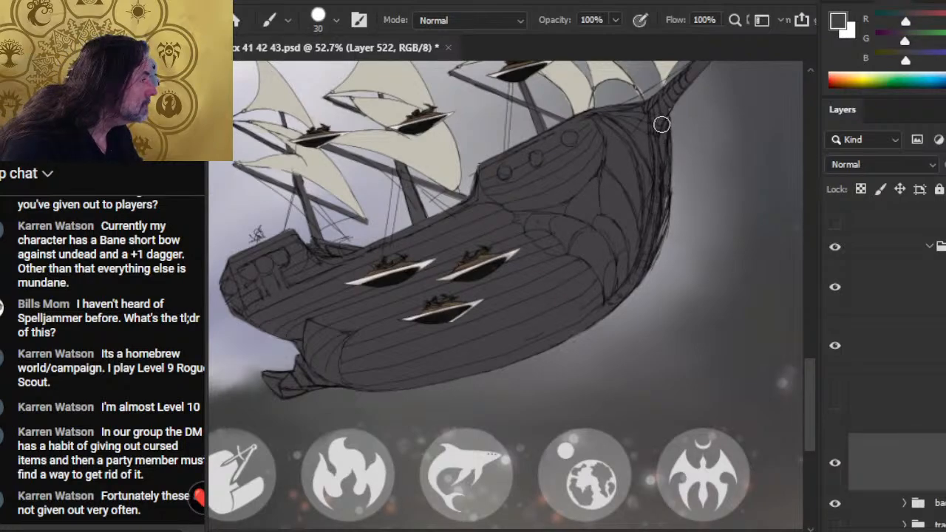
mouse_move(662, 124)
left_mouse_down()
mouse_move(656, 251)
mouse_move(665, 211)
left_mouse_up()
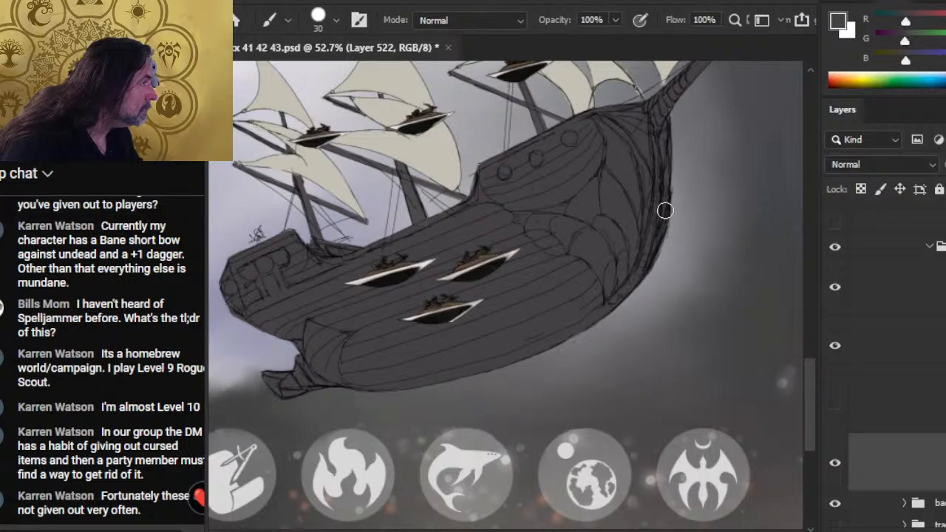
- Show the blue hull layer and paint its sampled blue along the bow stem out to the new contour
left_click(876, 408)
left_click(835, 404)
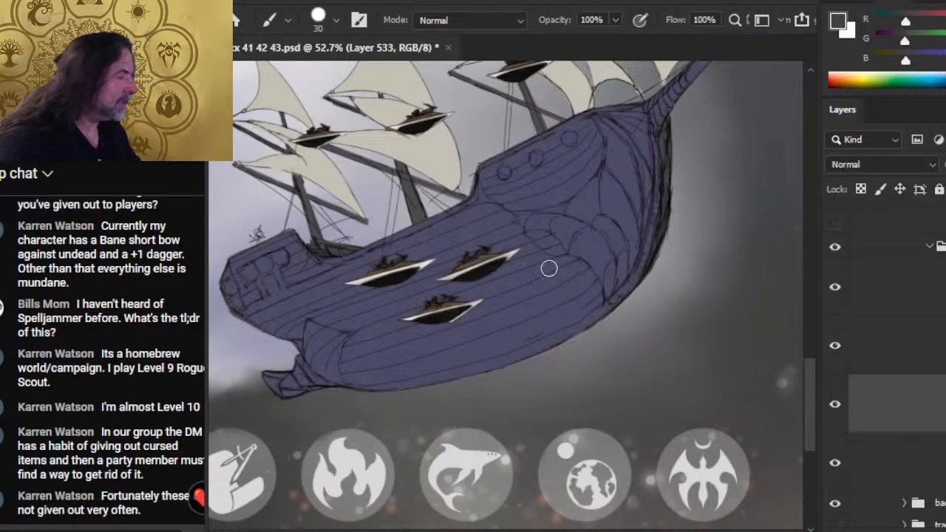
left_click(581, 197, "alt")
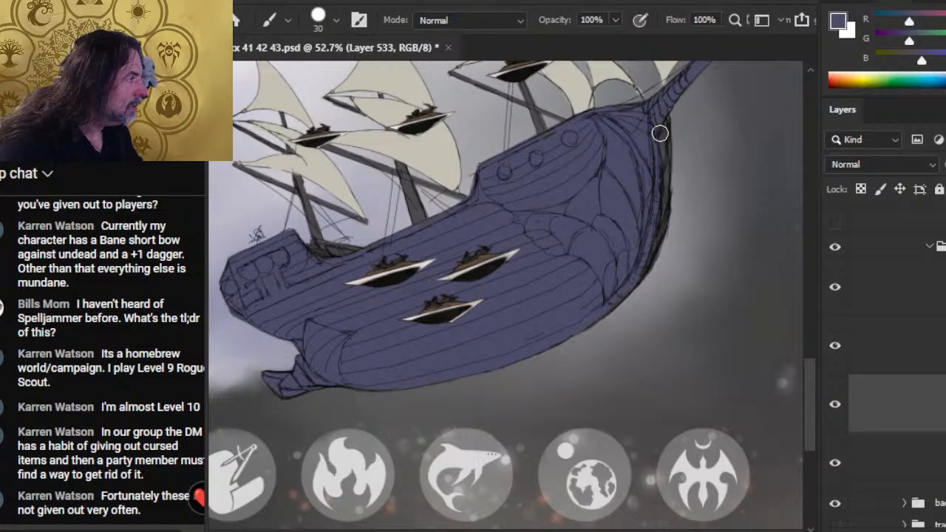
left_click_drag(660, 133, 652, 281)
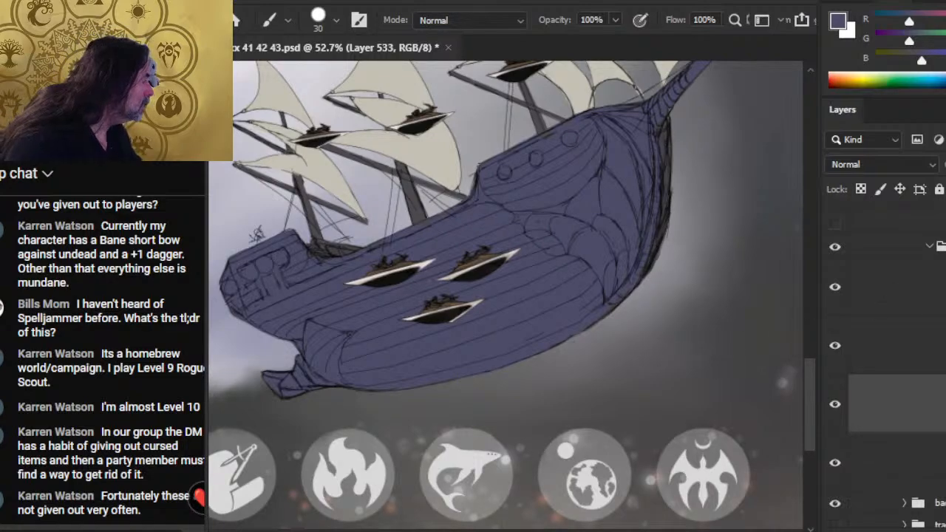
left_click(593, 198, "alt")
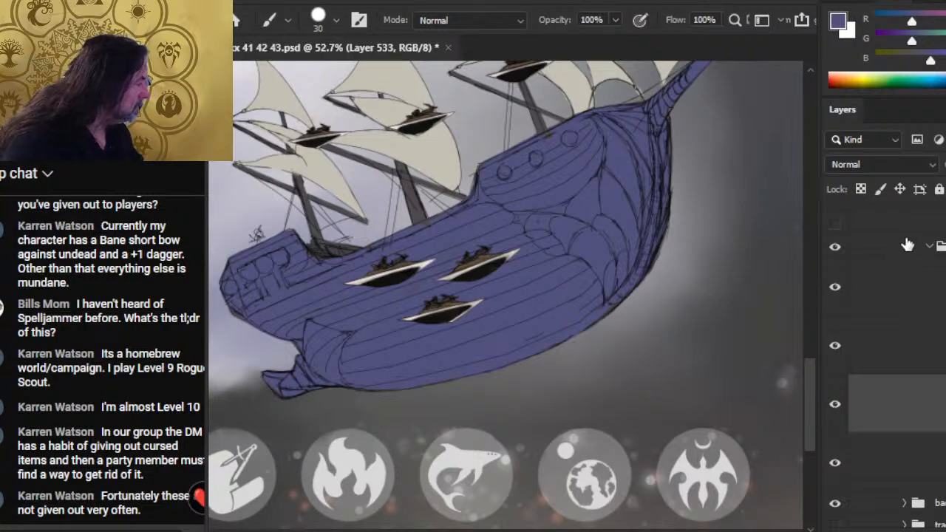
- Lower the opacity of the hull's blue colour layer and collapse the color group
left_click(945, 164)
left_click_drag(945, 184, 942, 183)
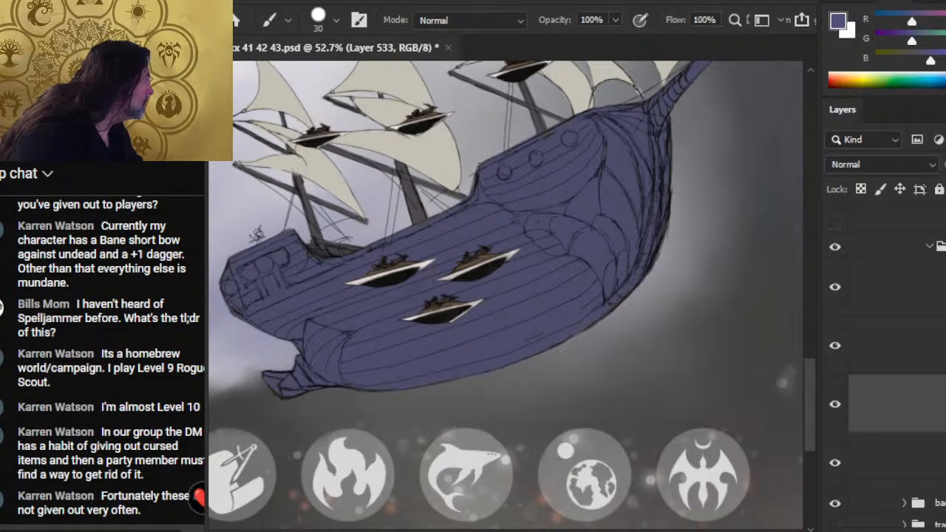
left_click(929, 249)
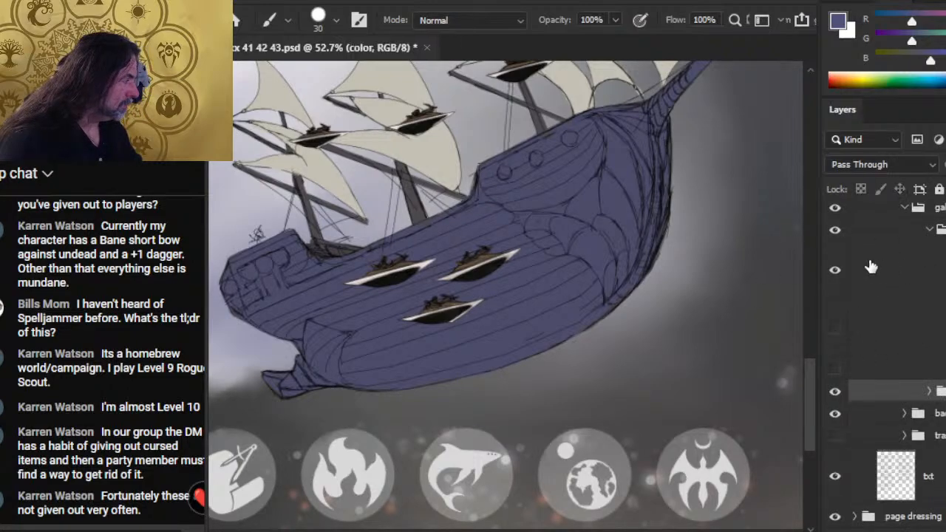
- Erase the rough outline at the stern's outer edge on the galleon's line layer with a 9 px eraser
key("z")
left_click_drag(722, 318, 637, 304)
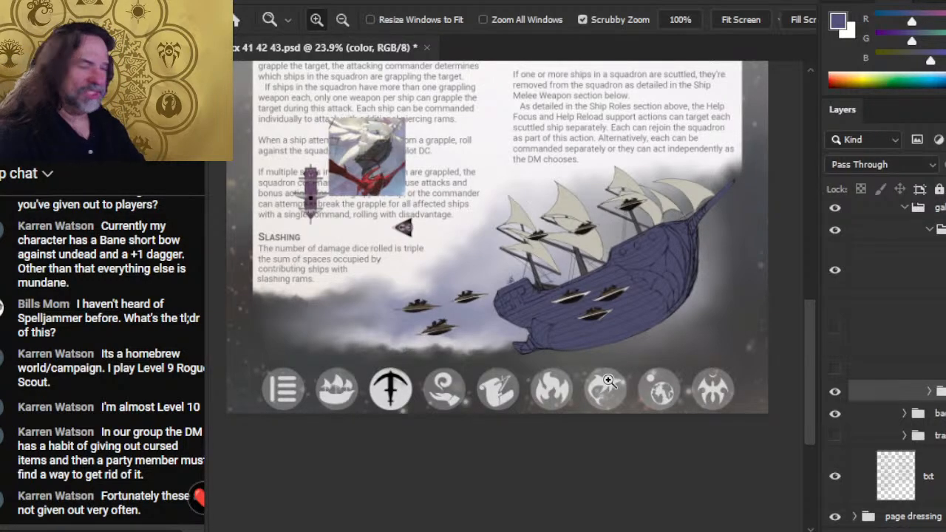
scroll(558, 287, "up", 2)
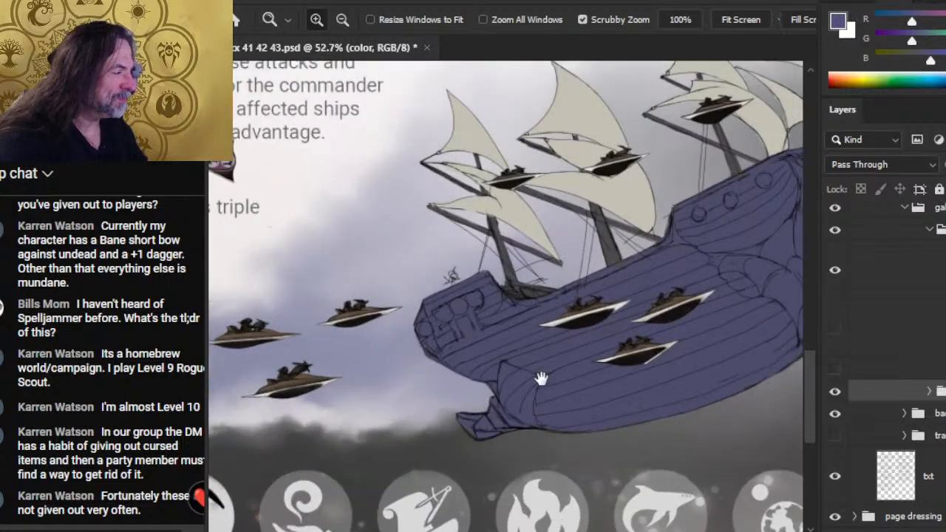
left_click_drag(540, 378, 511, 301)
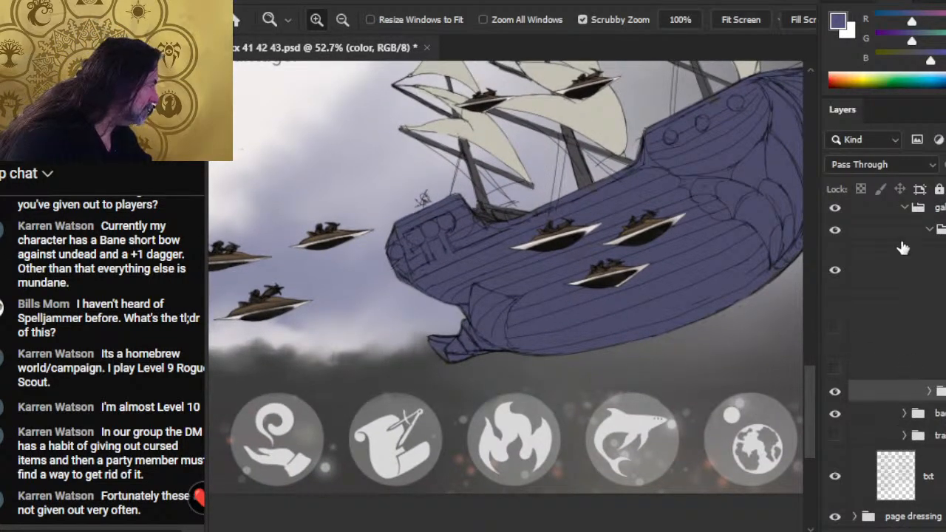
left_click(910, 284)
key("e")
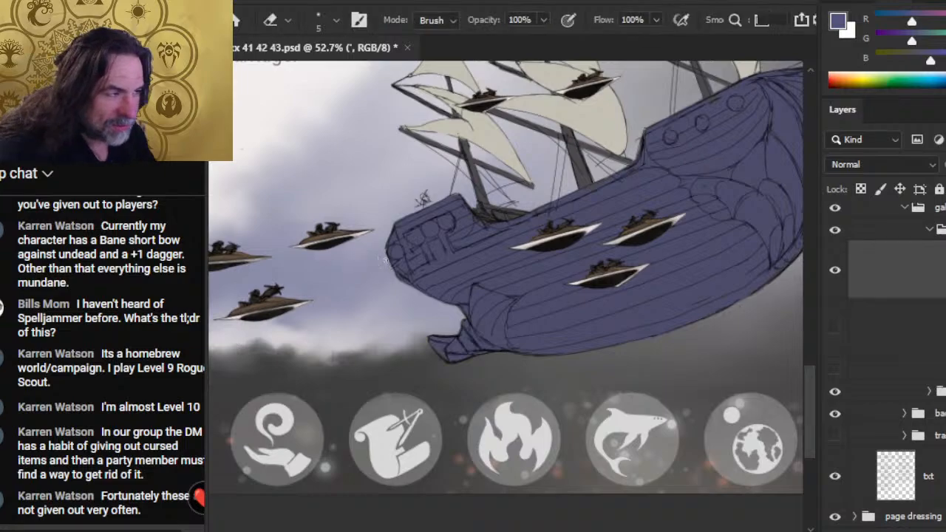
key("bracketright")
key("bracketright")
key("bracketright")
key("bracketright")
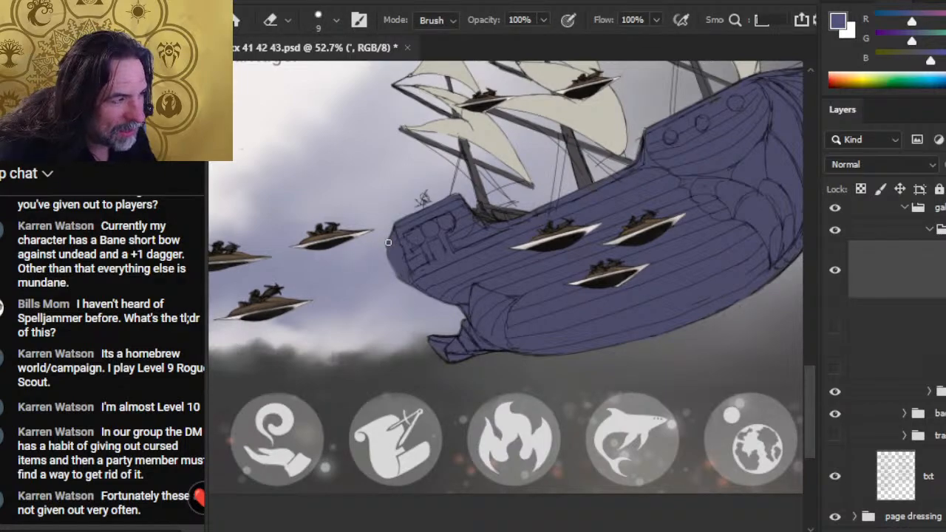
- Redraw the stern's lower outline with a 2 px brush in the sampled dark line colour and trim its stray edges
key("b")
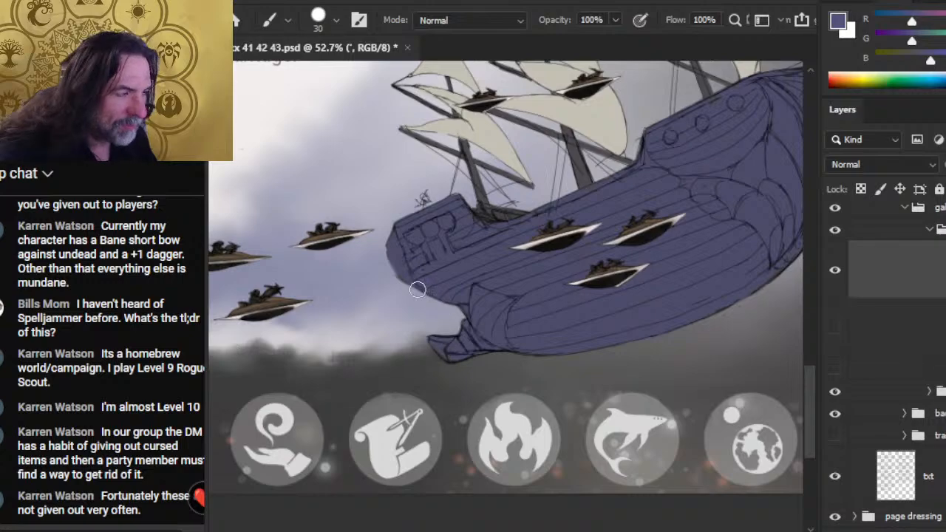
left_click(509, 212, "alt")
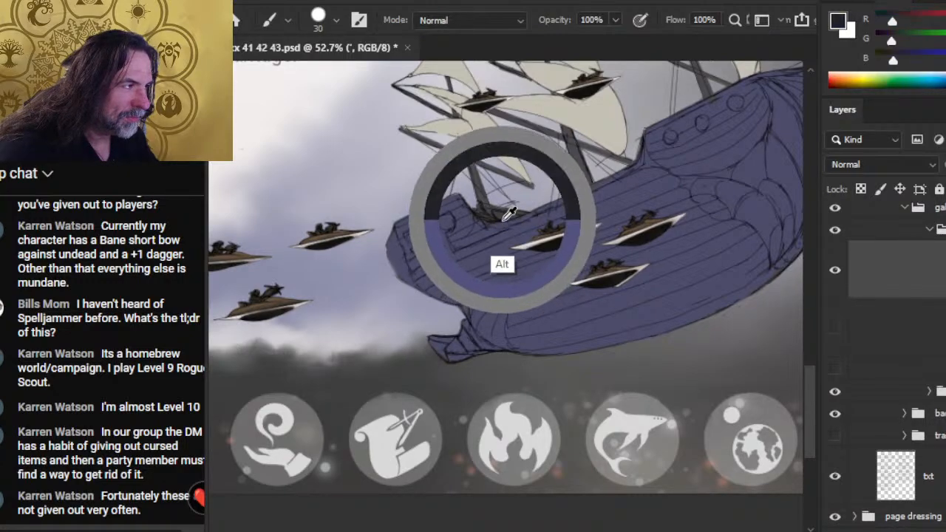
key("bracketleft")
key("bracketleft")
key("bracketleft")
key("bracketleft")
key("bracketleft")
key("bracketleft")
key("bracketleft")
key("bracketleft")
key("bracketleft")
key("bracketleft")
key("bracketleft")
key("bracketleft")
key("bracketleft")
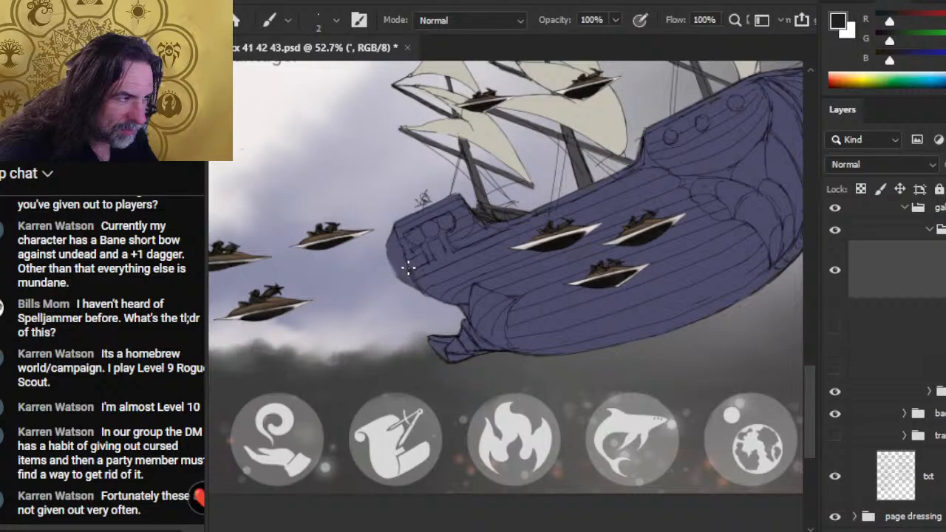
key("e")
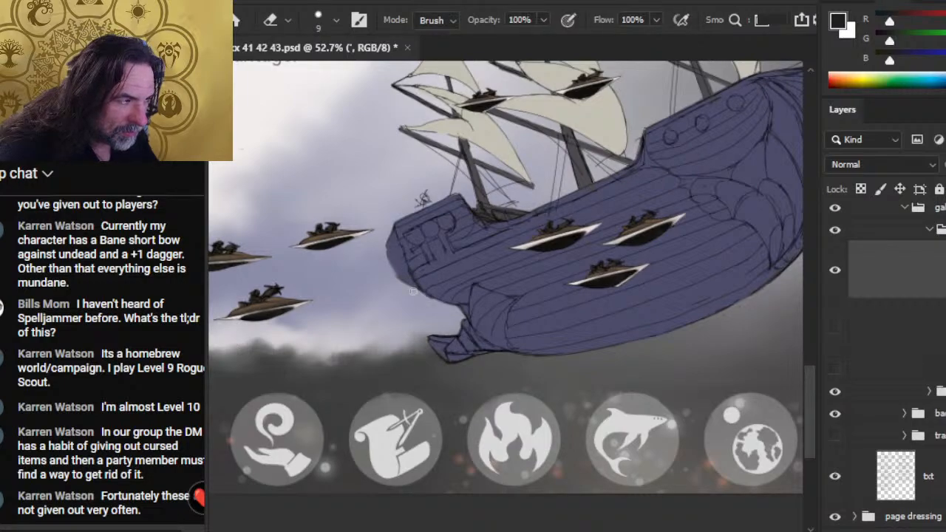
- Refine the upper edge of the small fin below the stern, alternating short dark strokes with erasing
key("b")
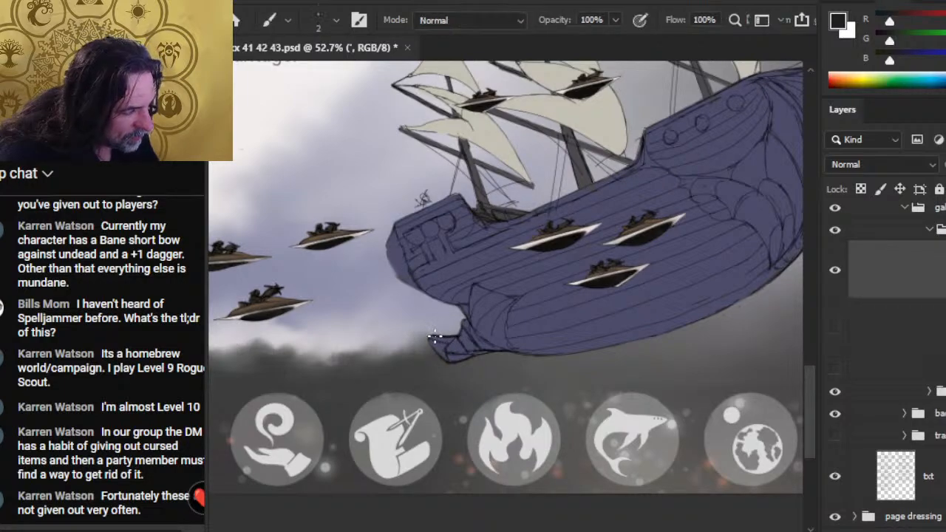
left_click_drag(435, 336, 456, 333)
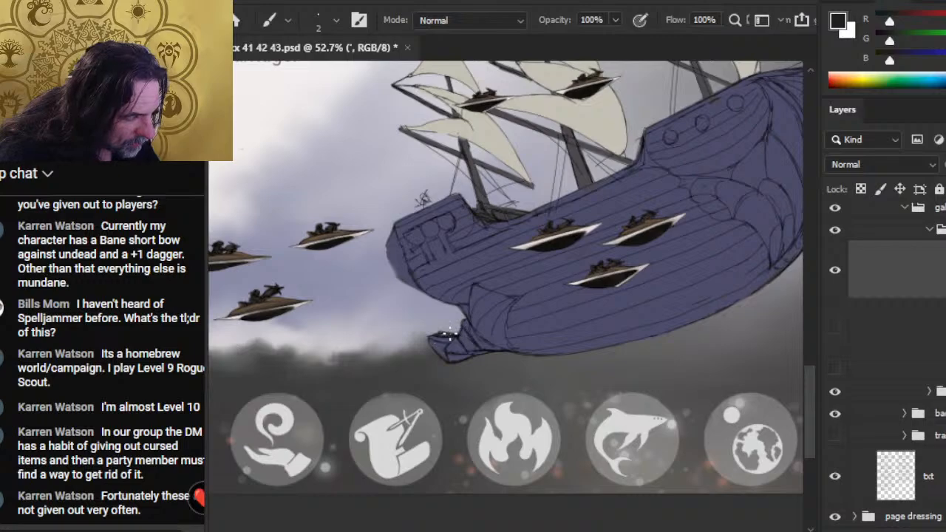
key("e")
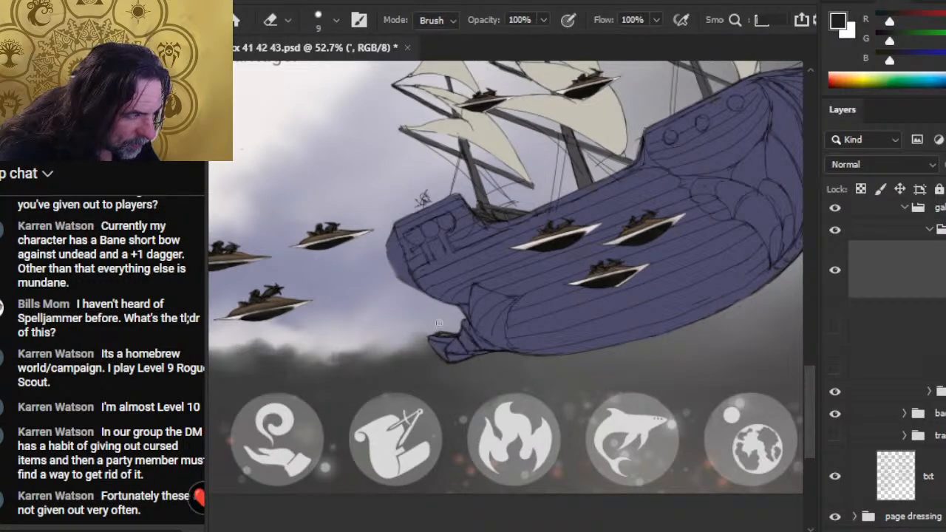
key("b")
key("e")
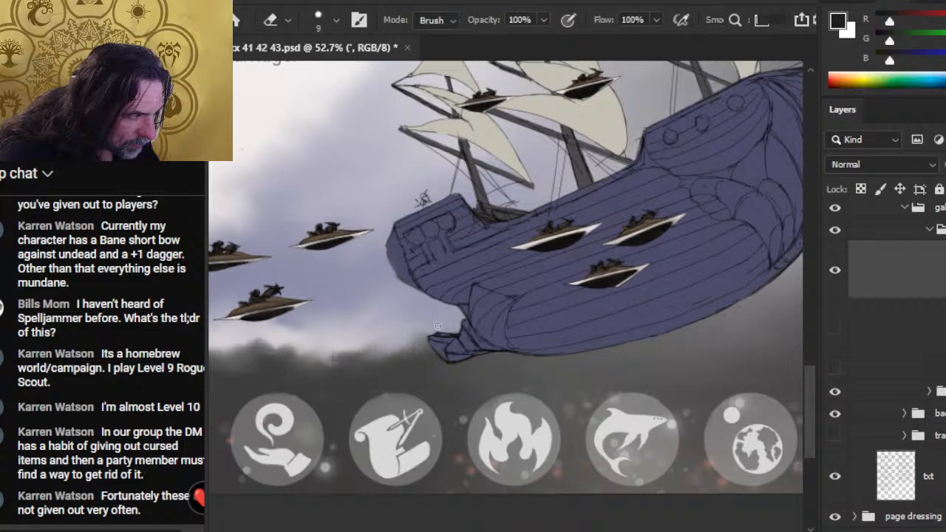
key("b")
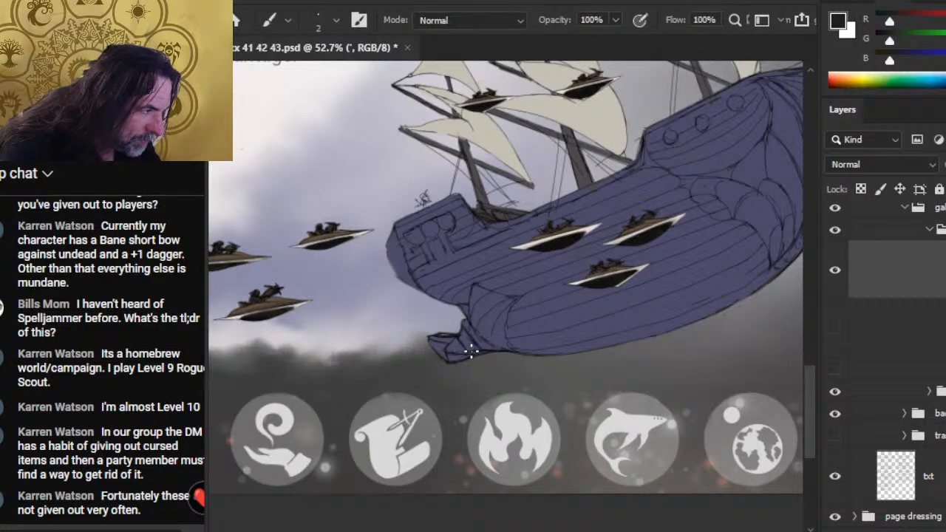
- Clean up the underside of the stern fin and redraw the line where it joins the keel
key("e")
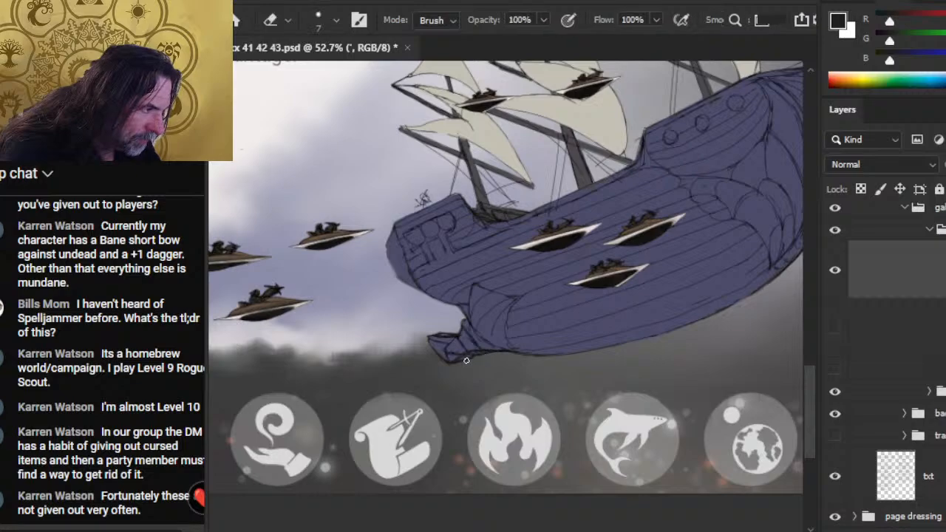
key("b")
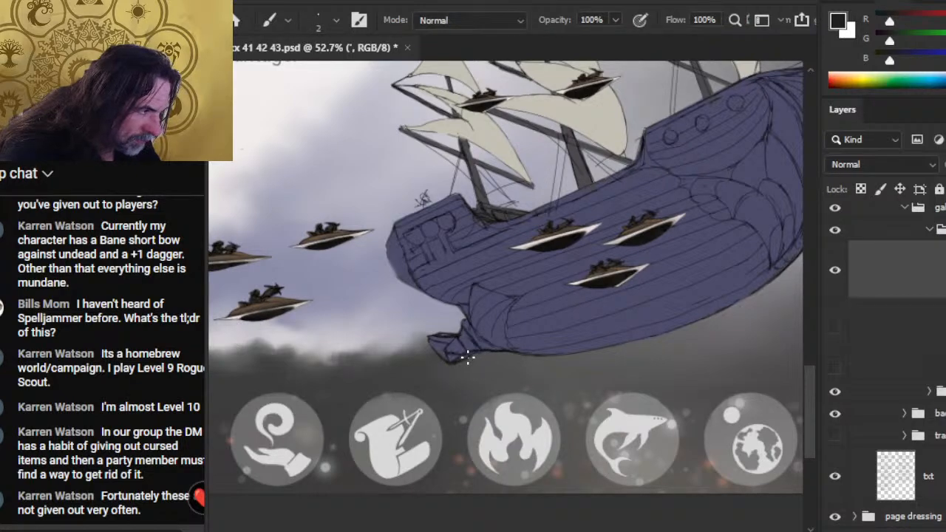
key("e")
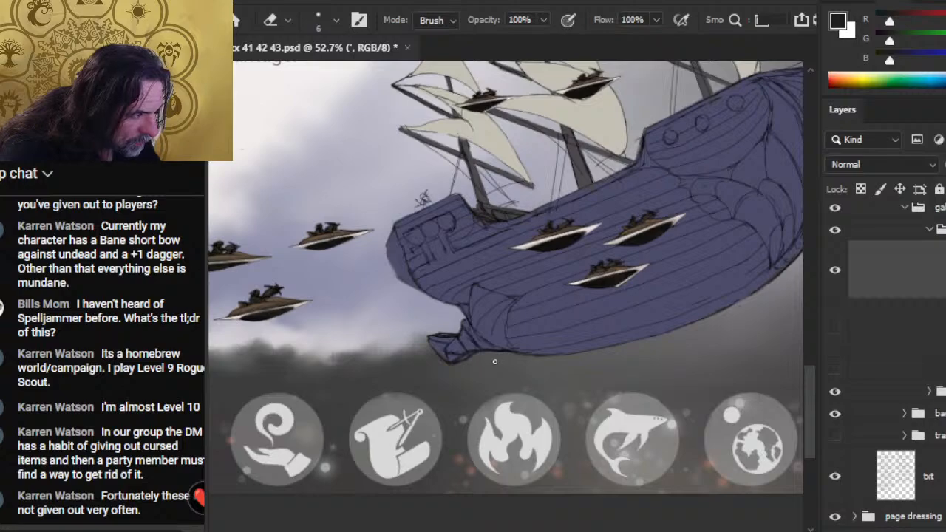
key("b")
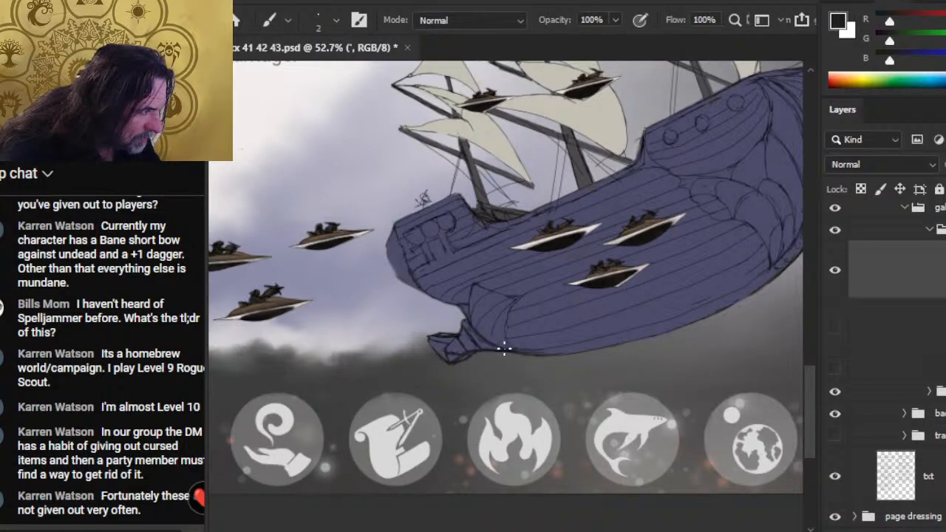
- Tidy the hull's lower keel line and add short hatch marks along it with a 2 px brush
key("e")
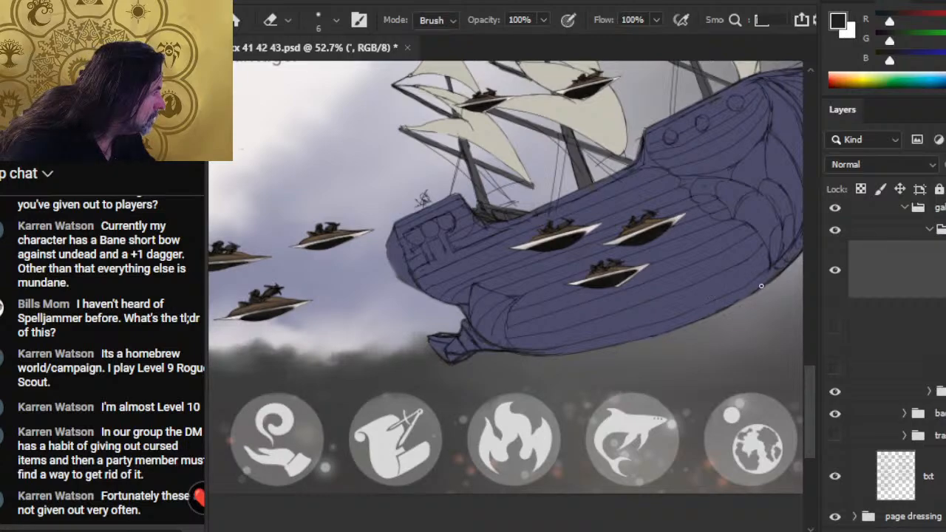
key("b")
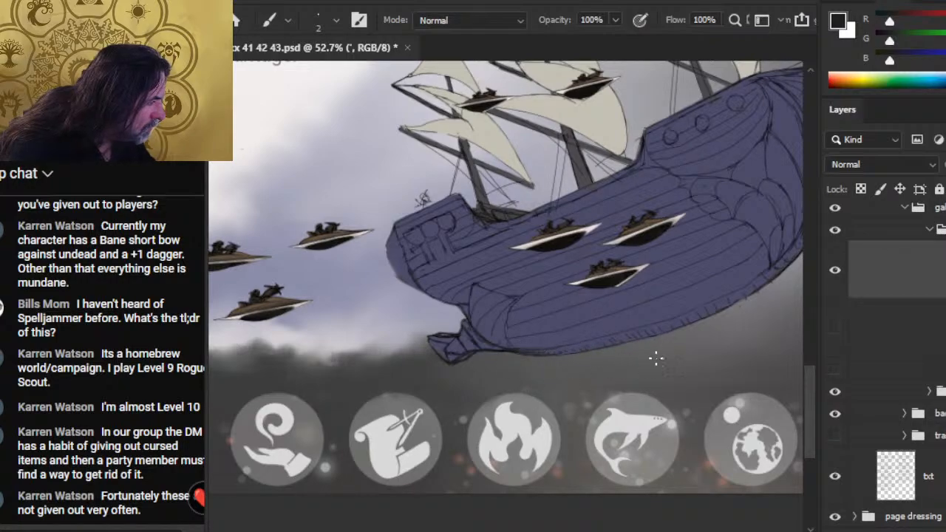
key("e")
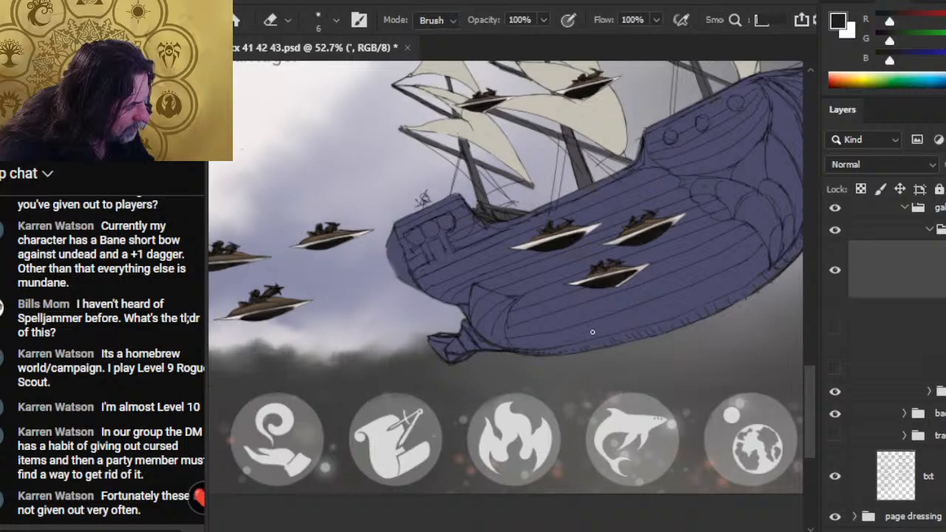
- Redraw the curved seam where the hull planks meet the stern panel with a 3 px brush, trimming it with the eraser
key("b")
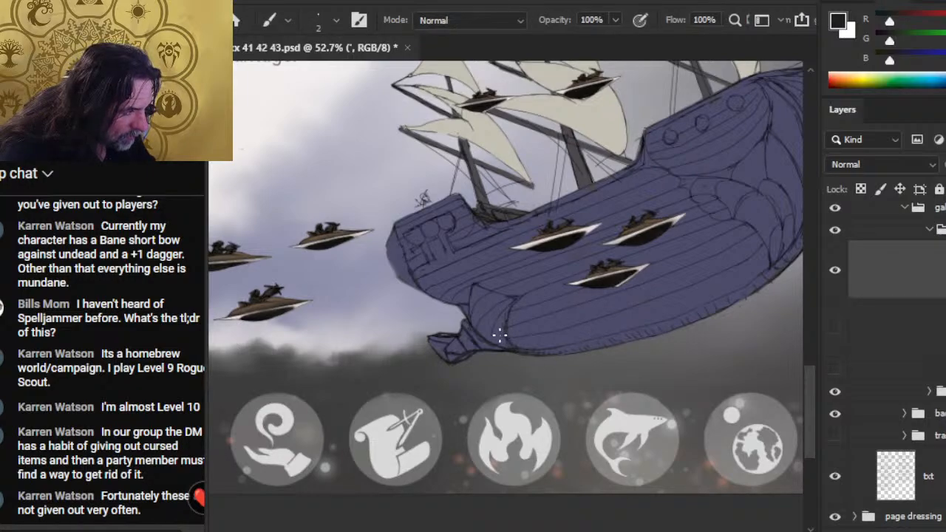
key("e")
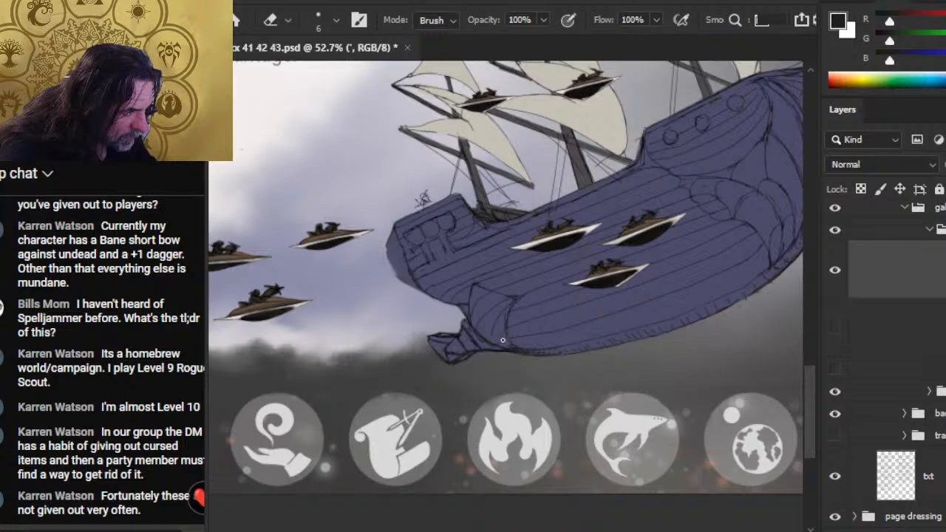
key("b")
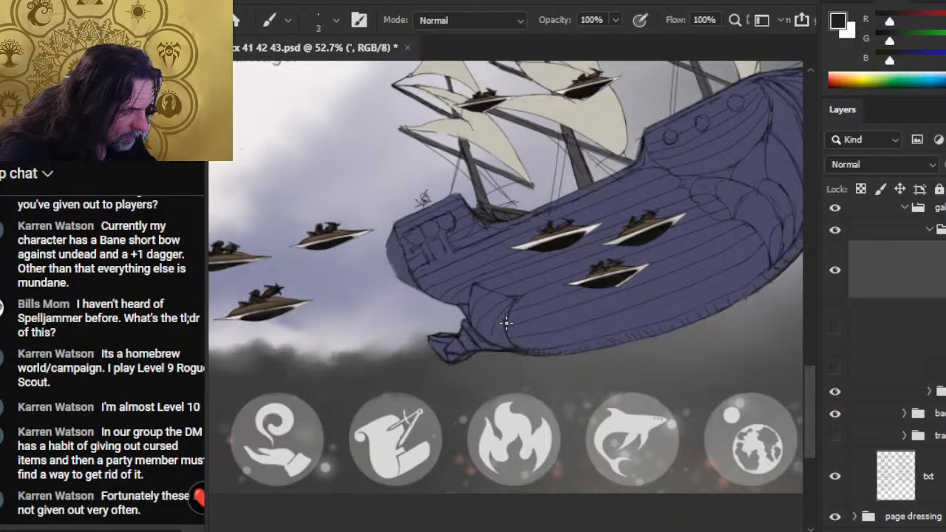
key("e")
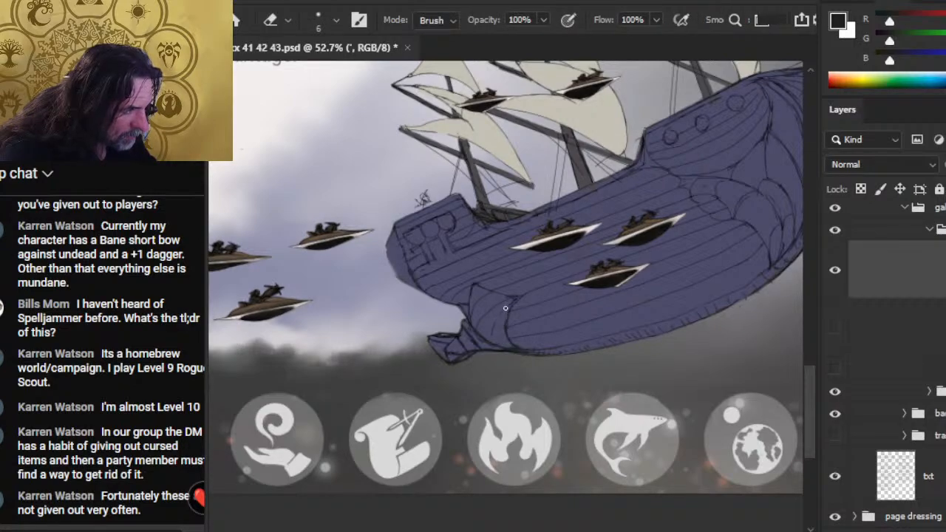
key("b")
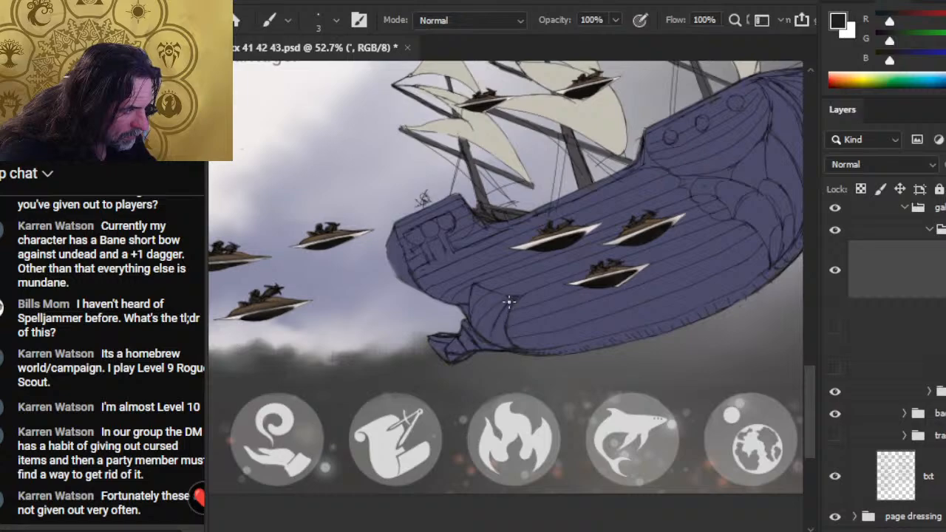
key("e")
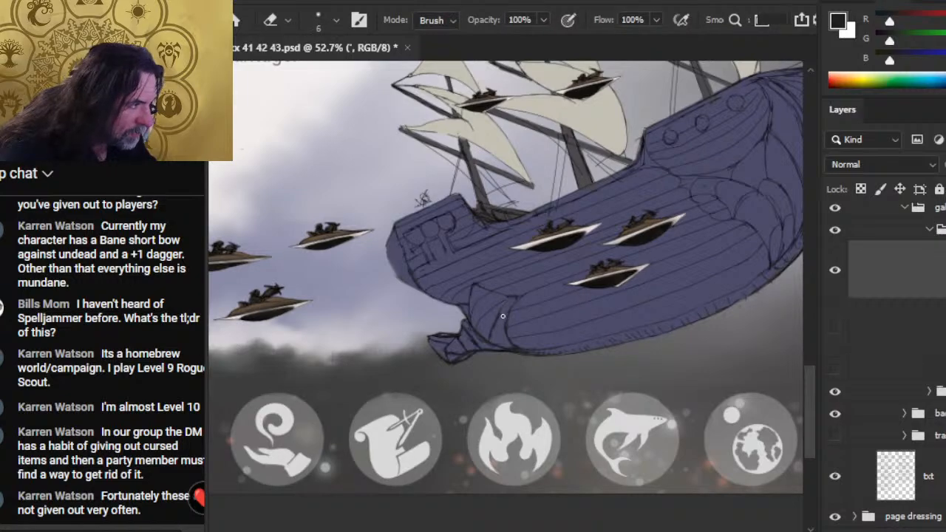
- Refine the curved inner lines of the pointed stern panel, alternating short dark strokes with erasing
key("b")
key("e")
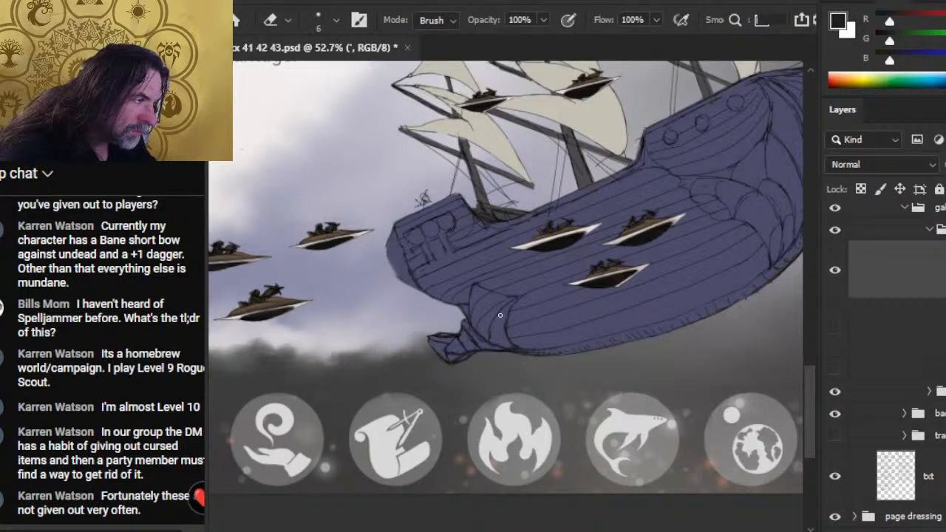
key("b")
key("e")
key("b")
key("e")
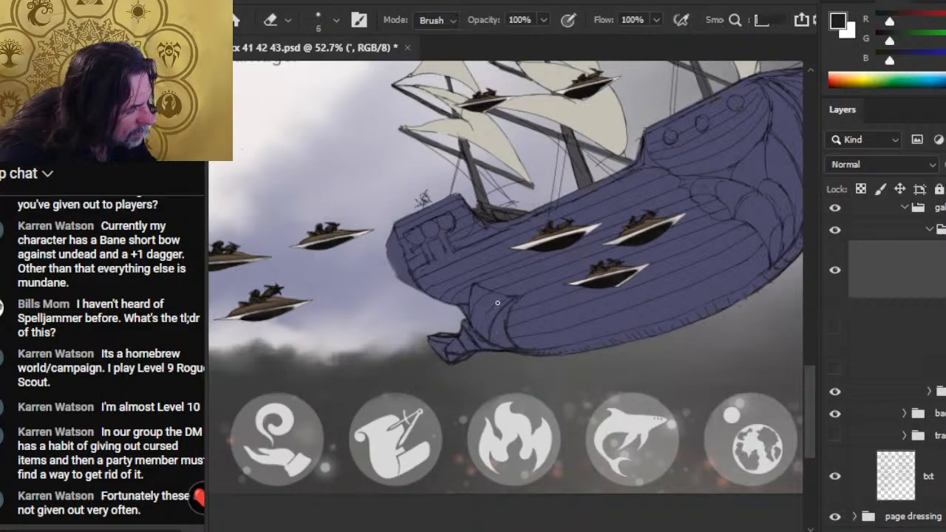
key("b")
key("e")
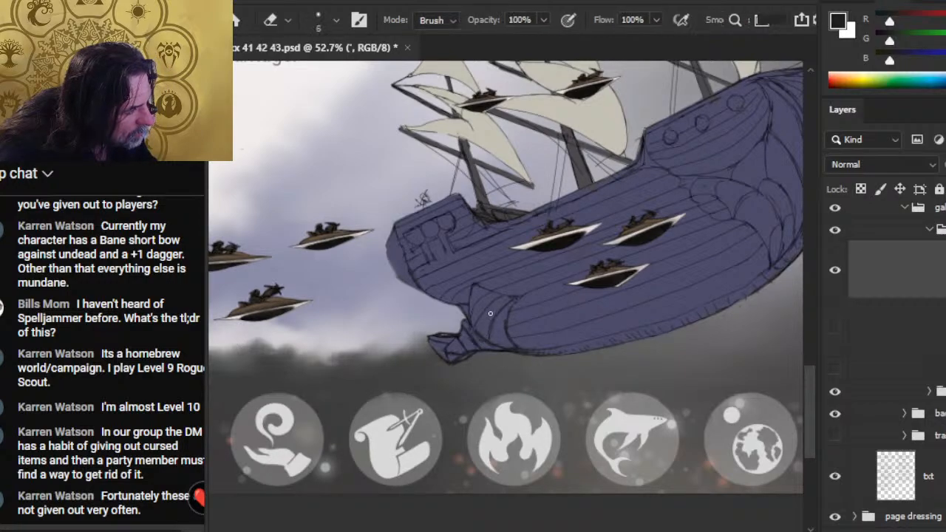
- Add a curved line along the stern panel's outer side and darken its edge against the hull planks with a 3 px brush
key("b")
key("e")
key("b")
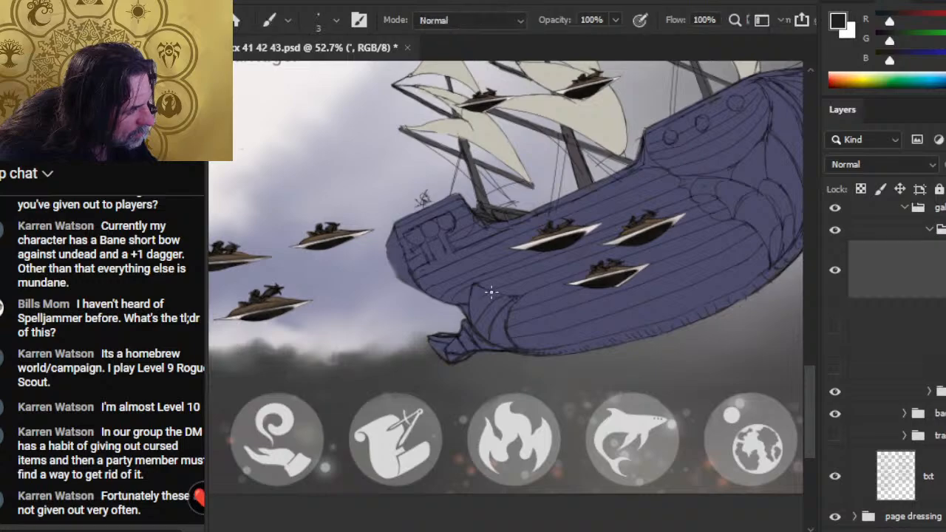
mouse_move(493, 291)
left_mouse_down()
mouse_move(473, 324)
mouse_move(470, 314)
left_mouse_up()
key("e")
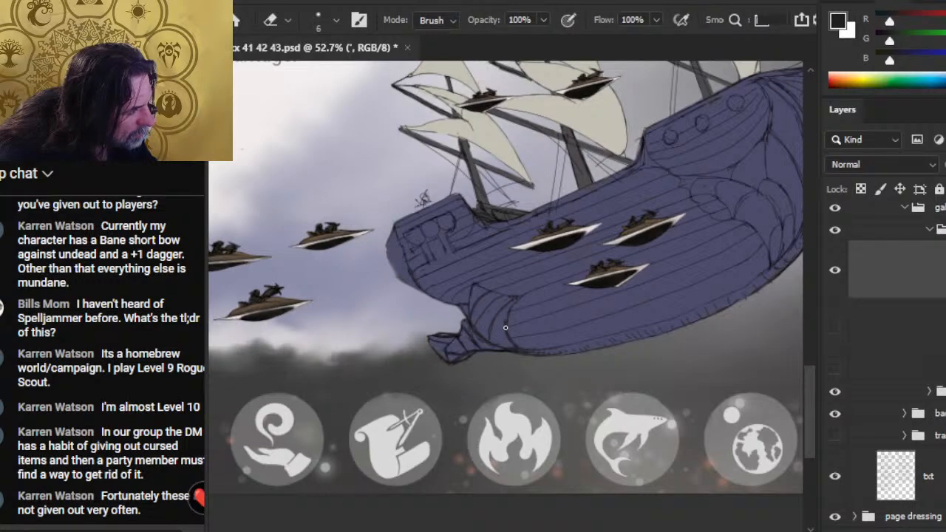
key("b")
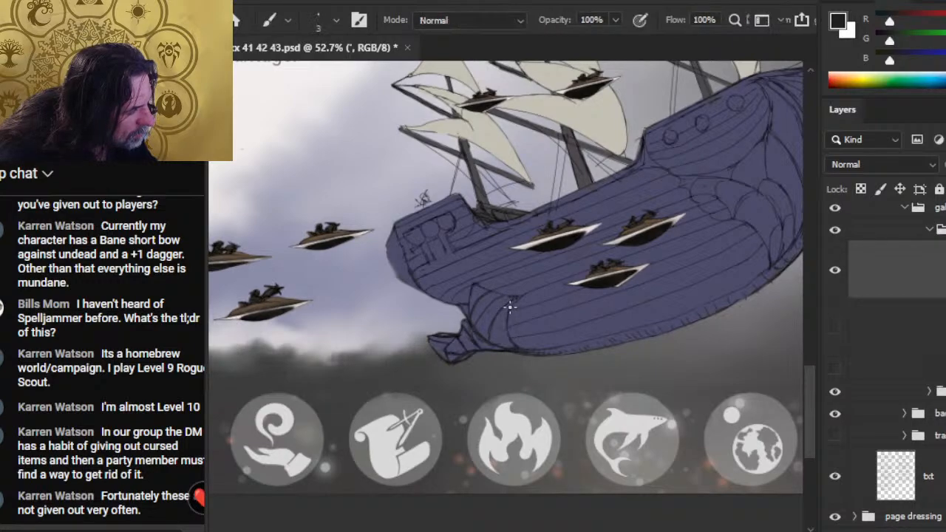
key("e")
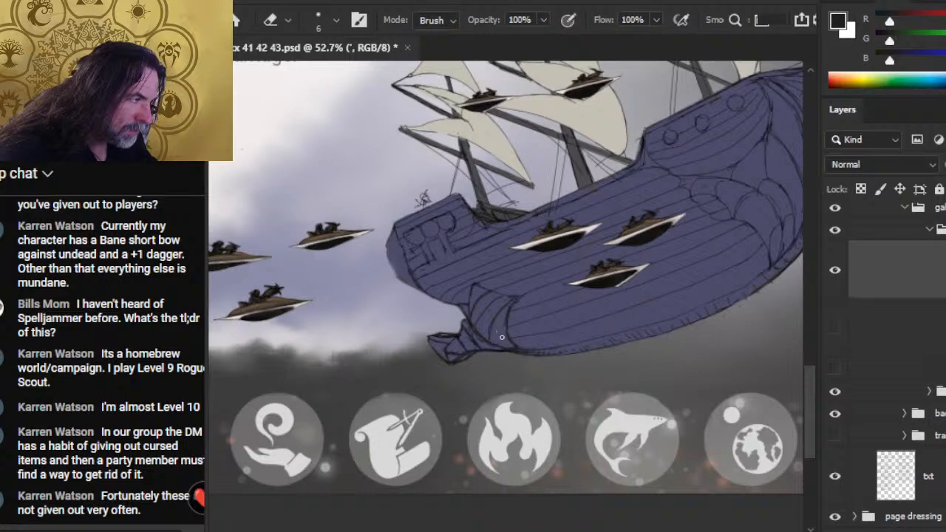
key("b")
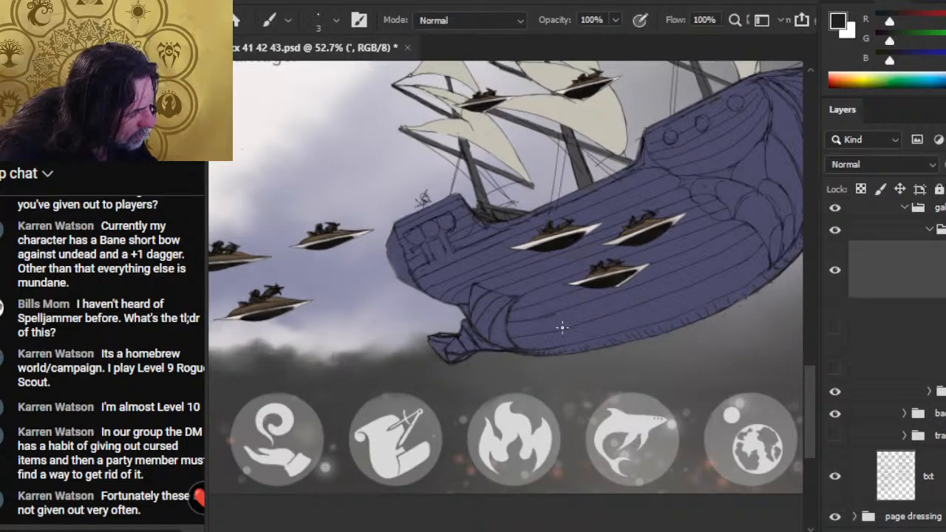
- Clean up the stern ends of the lower hull planks and redraw their lines with a 2 px brush
key("e")
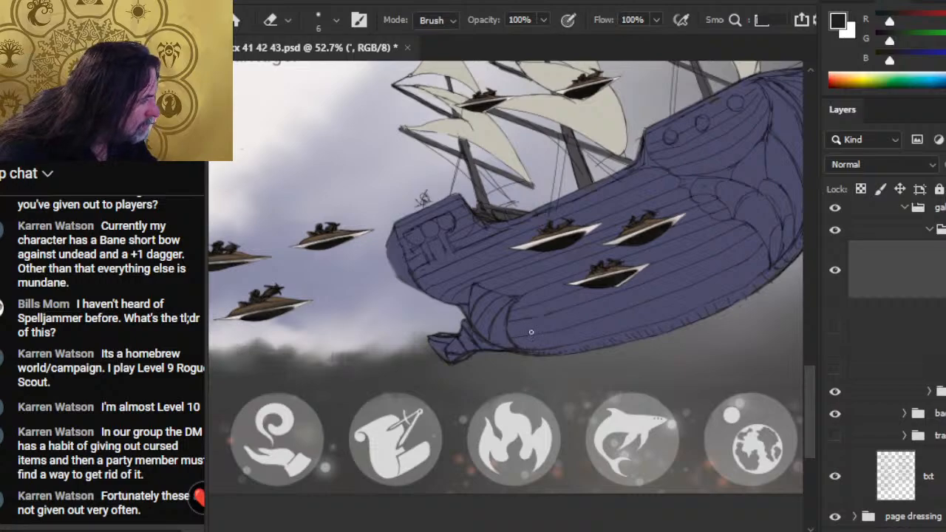
key("b")
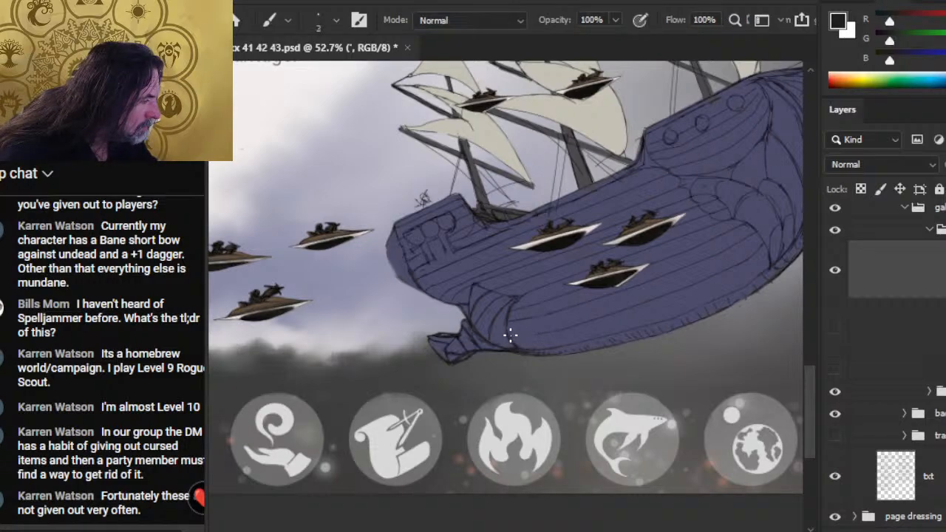
key("e")
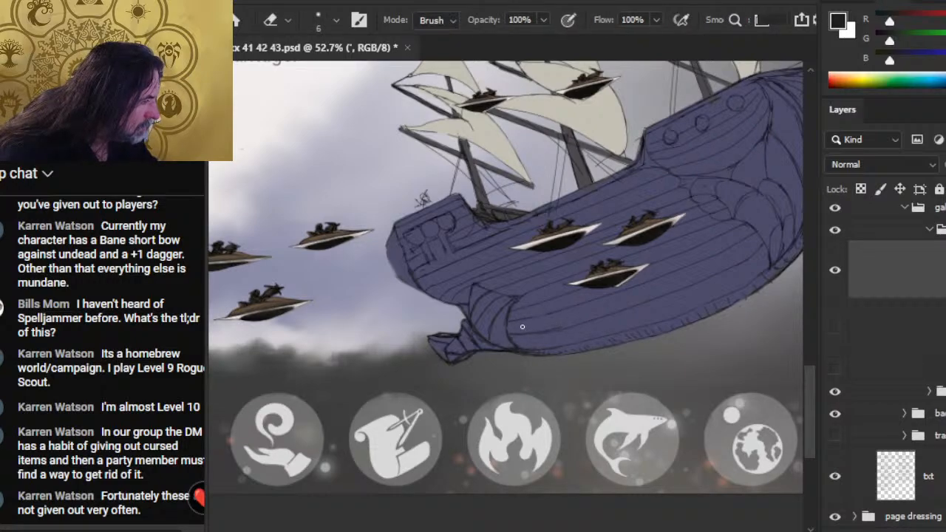
key("b")
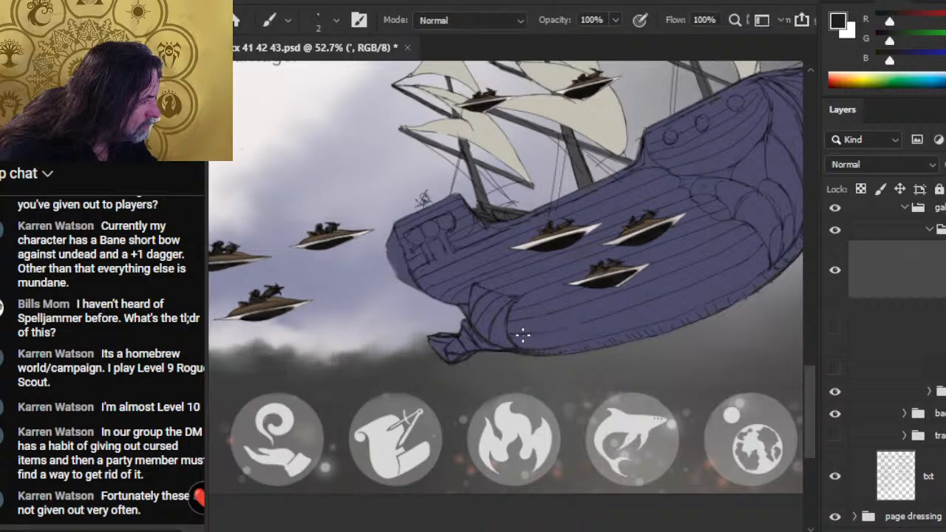
key("e")
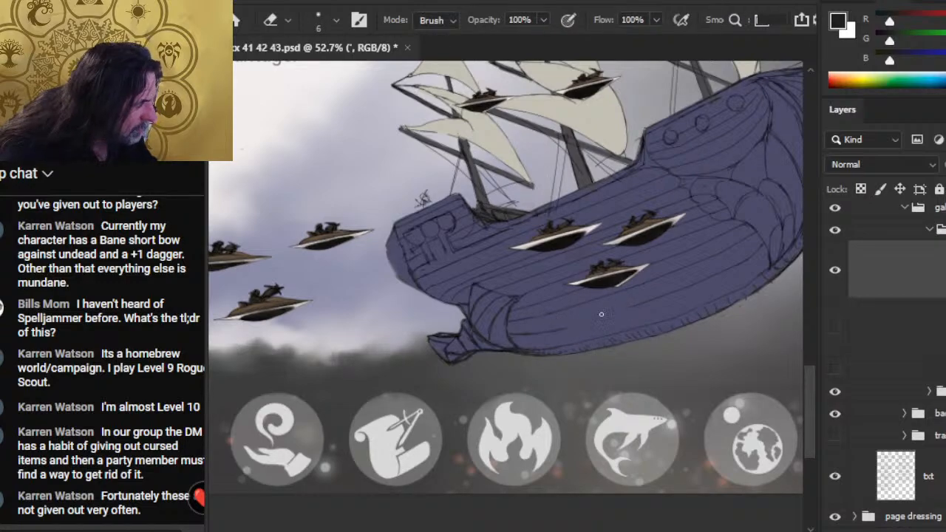
- Try to redraw the lowest plank line from the stern panel toward the bow with a 2 px brush
key("b")
key("e")
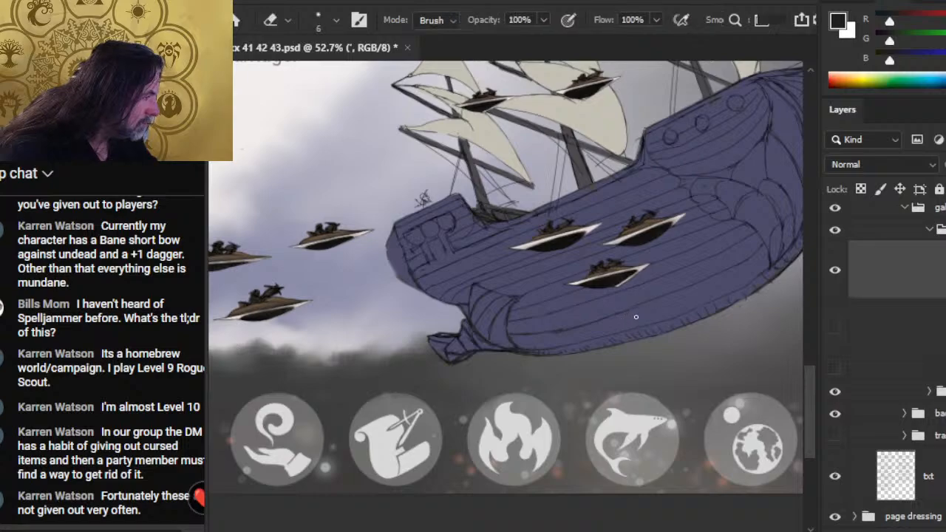
left_click_drag(590, 323, 563, 330)
key("b")
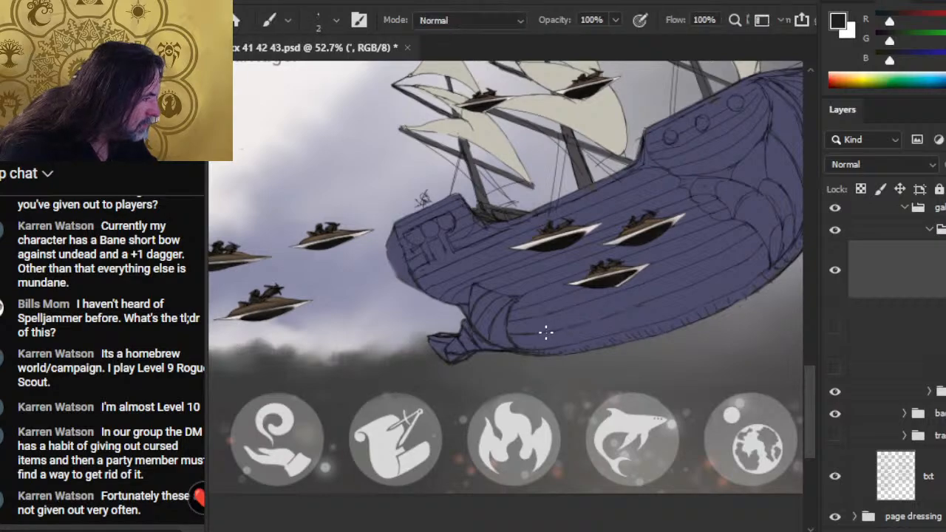
key("e")
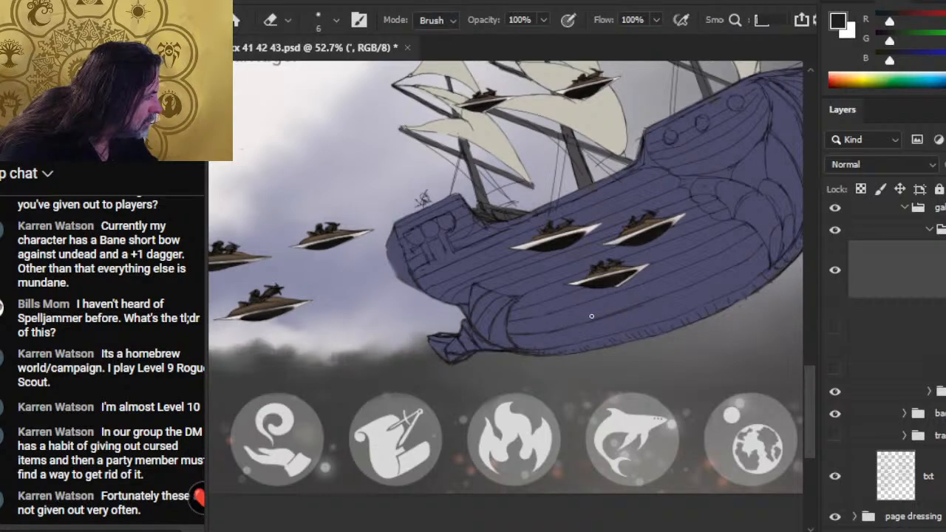
key("b")
left_click_drag(587, 319, 666, 294)
key("e")
key("b")
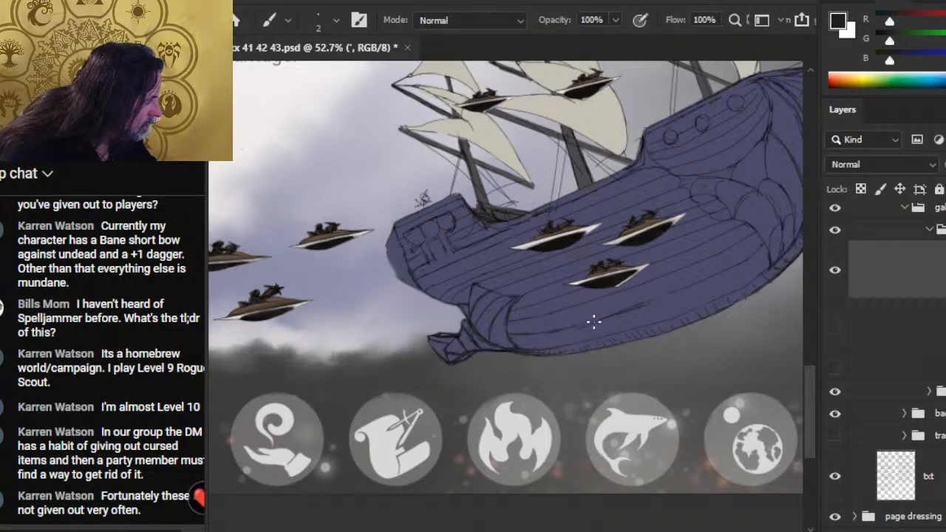
key("e")
left_click_drag(668, 293, 594, 320)
- Clear the remains of the lowest plank line and redraw it in short straight 2 px segments from stern toward bow
key("b")
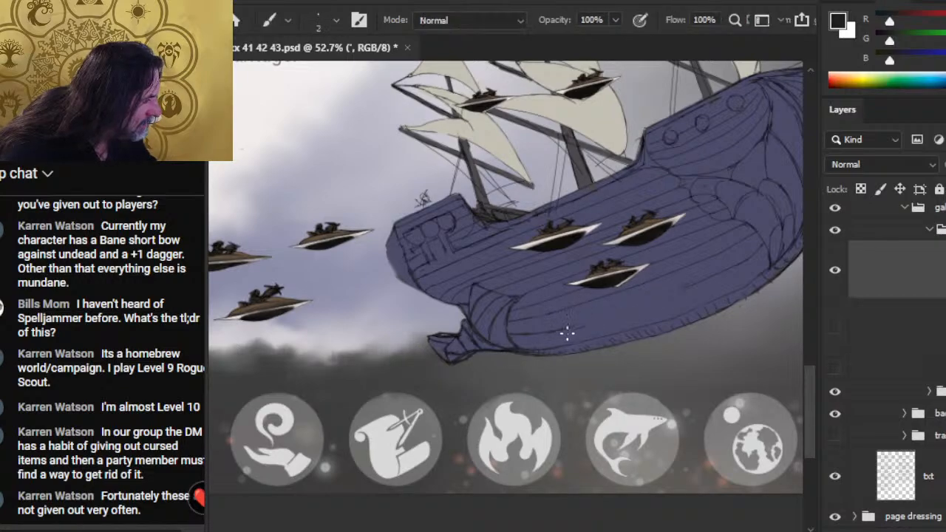
key("e")
key("b")
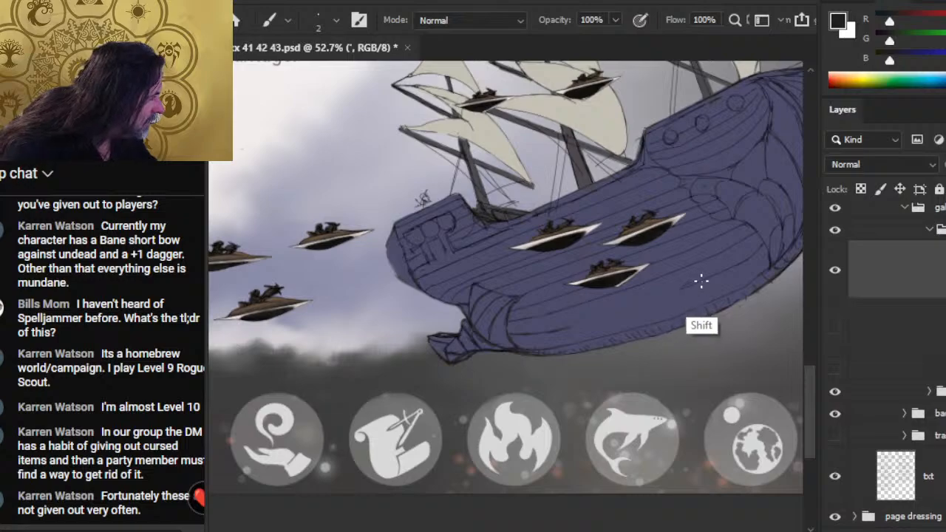
key("e")
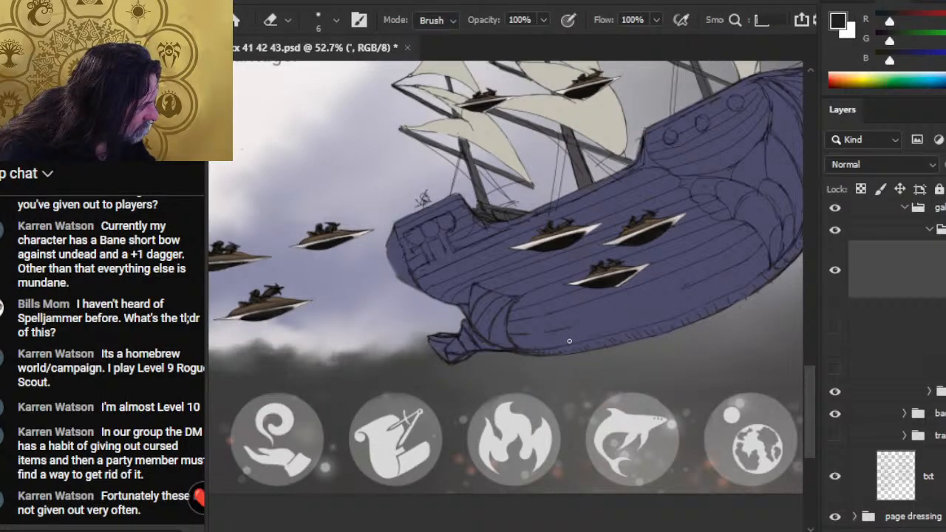
key("b")
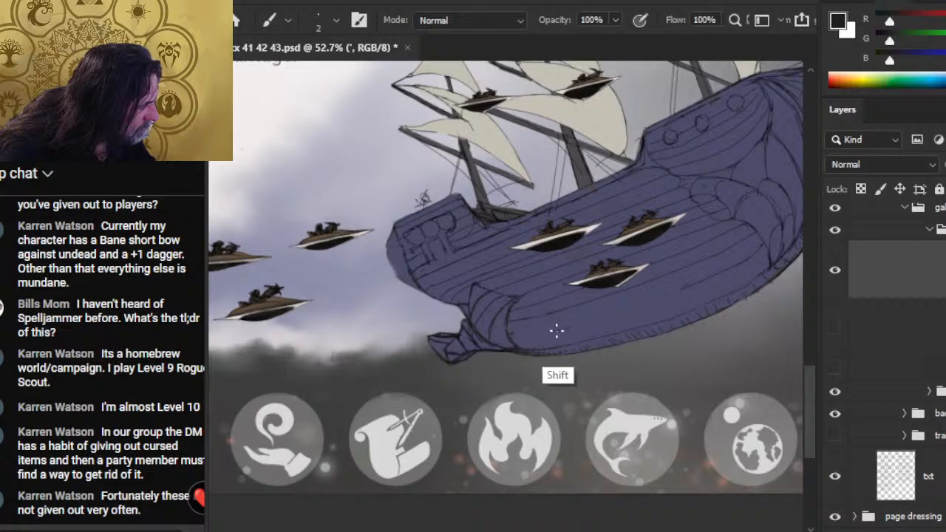
left_click(544, 333, "shift")
left_click(564, 328, "shift")
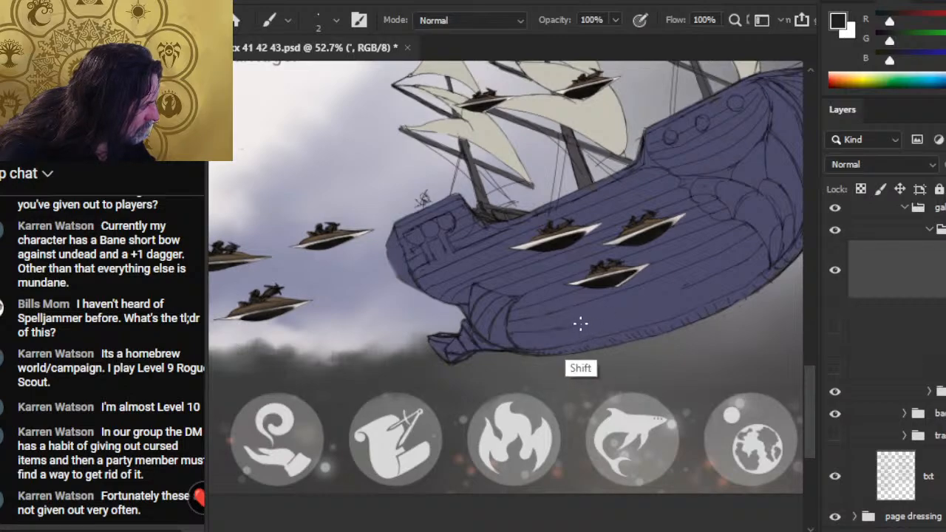
key("e")
key("b")
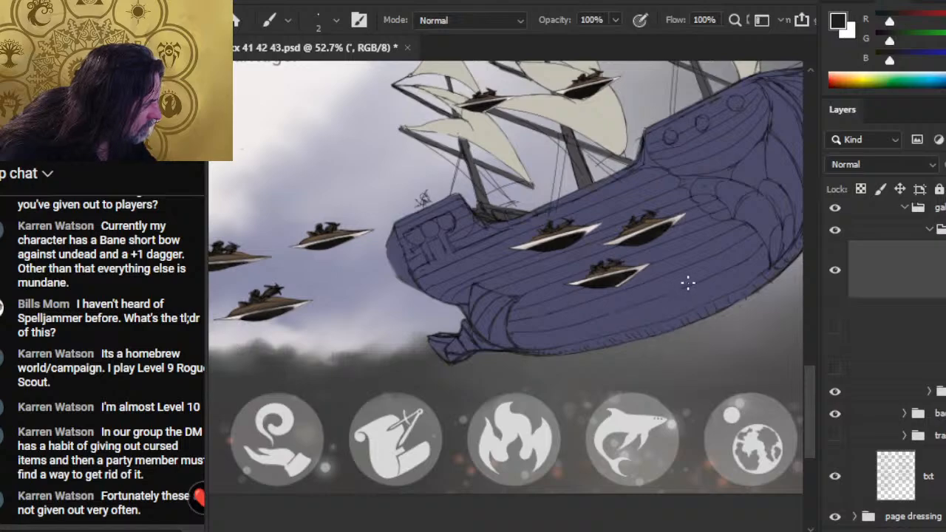
- Tidy the keel's outer edge from the middle of the hull toward the bow with the eraser and 2 px brush
key("e")
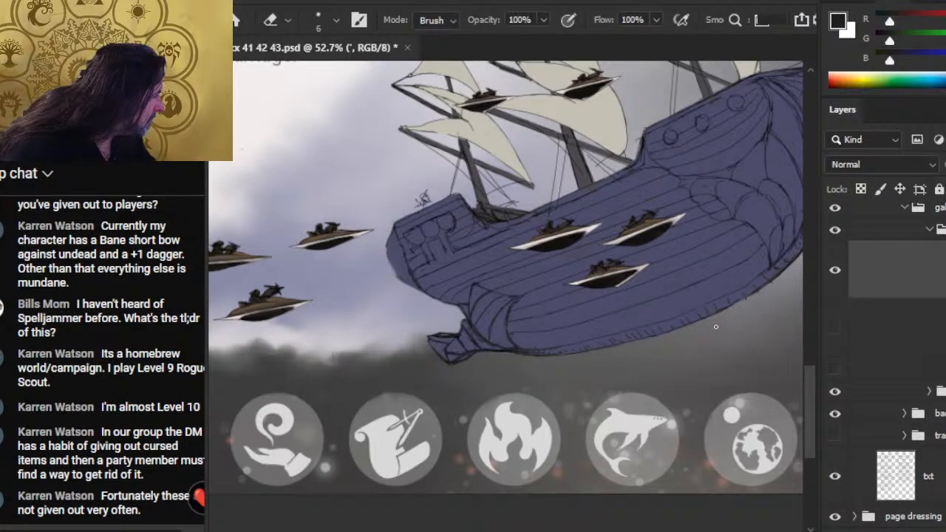
left_click_drag(784, 291, 680, 328)
key("b")
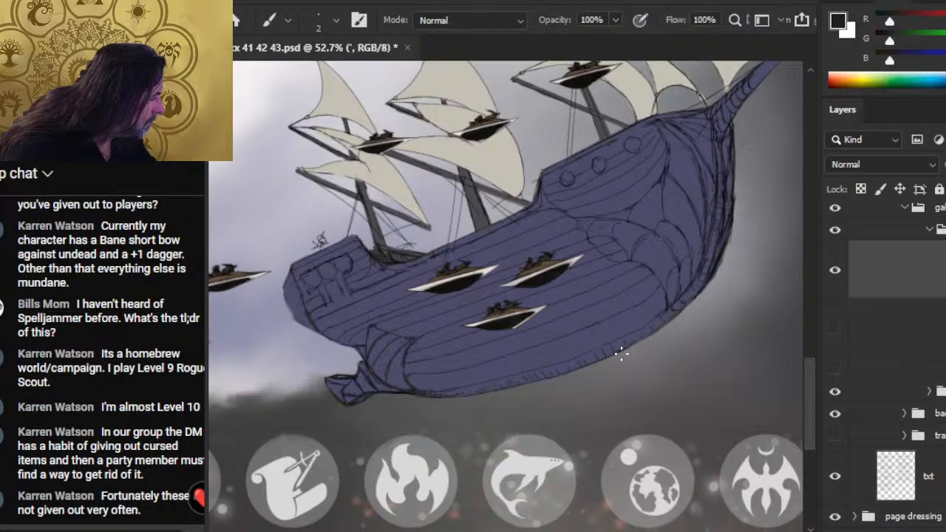
key("e")
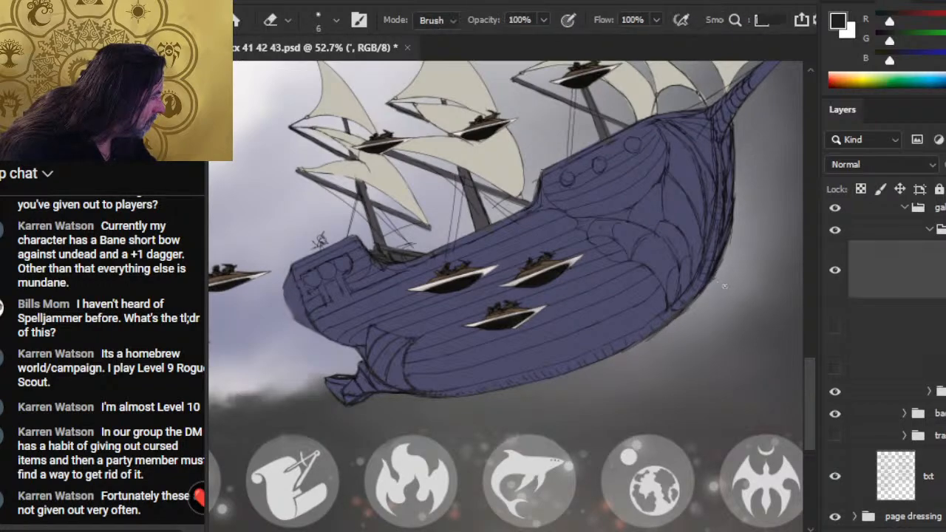
- Refine the lower curved lines of the bow's scroll ornament with the 2 px brush and 6 px eraser
key("b")
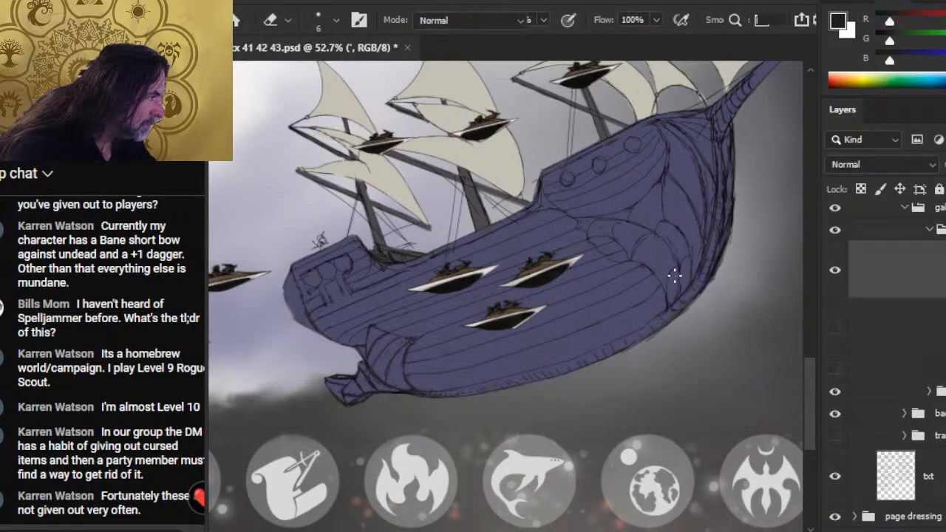
left_click_drag(676, 262, 680, 292)
key("e")
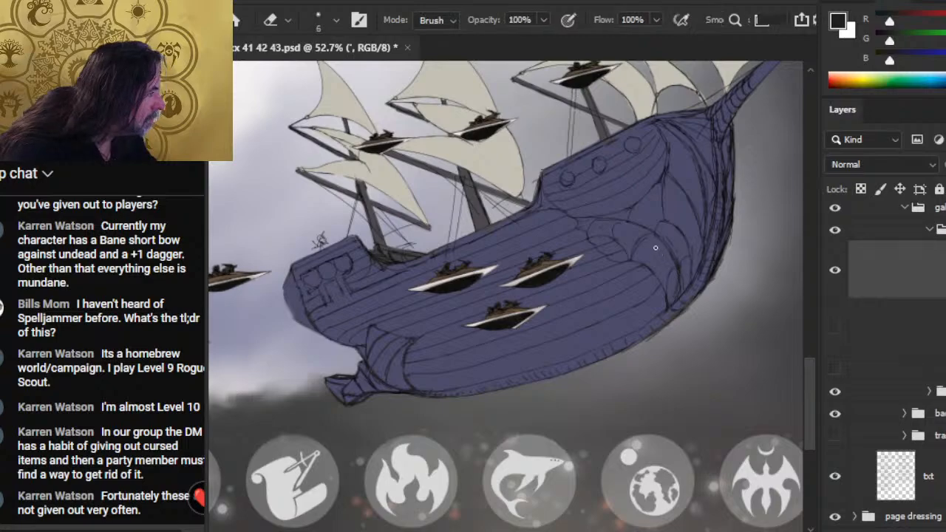
key("b")
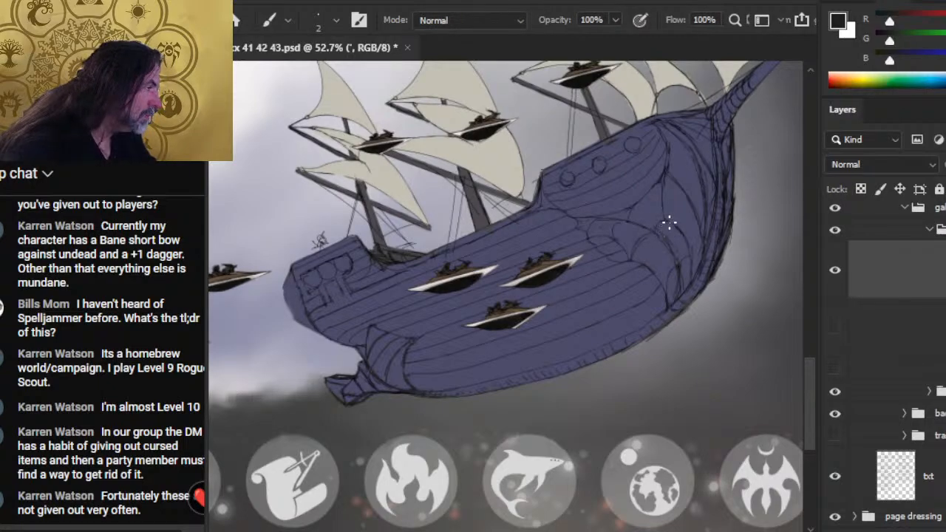
key("e")
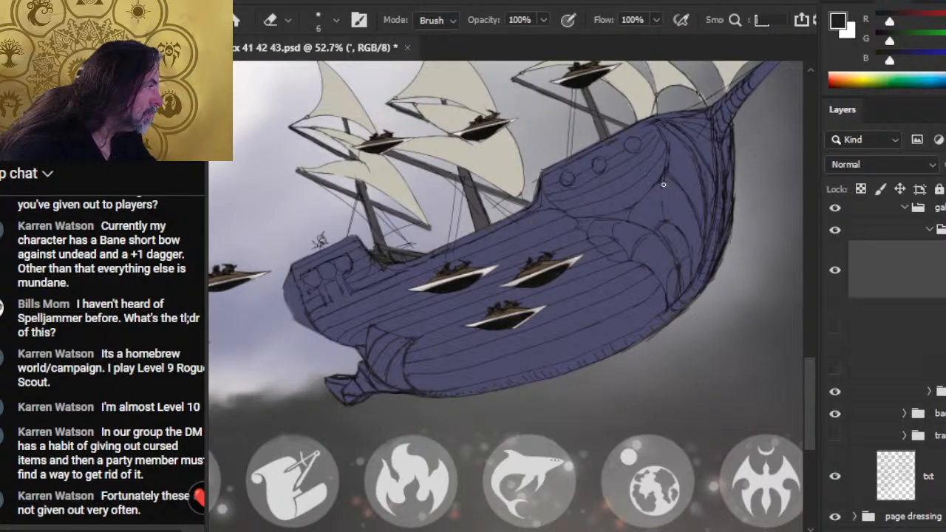
- Clean up and redraw the curved bow lines below and forward of the round portholes with the 2 px brush
key("b")
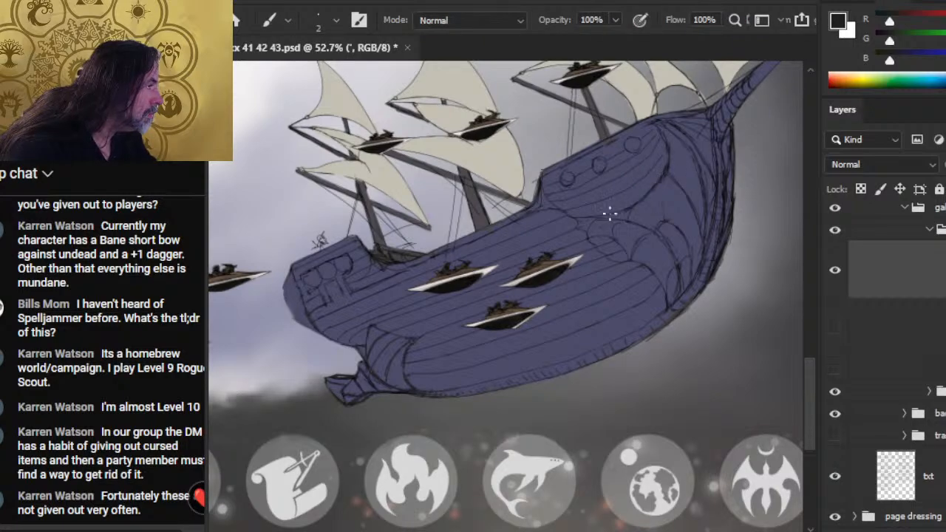
key("e")
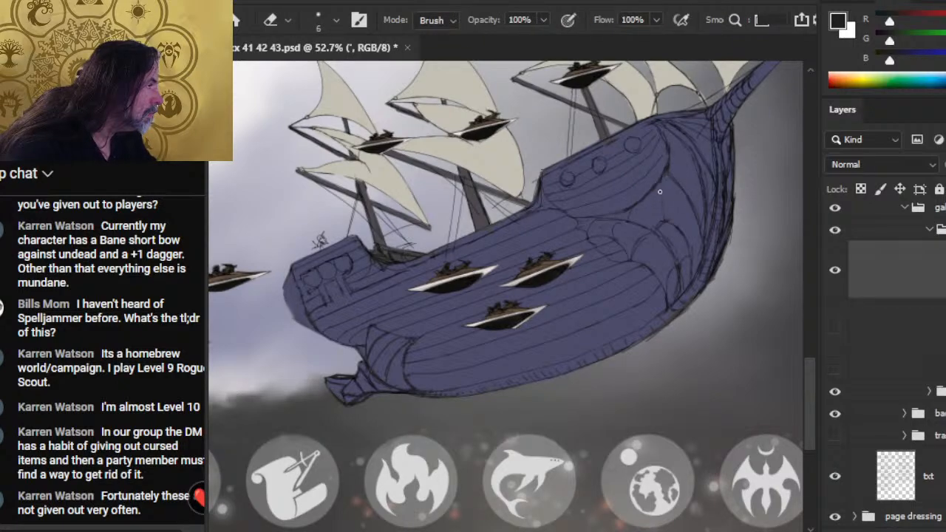
key("b")
key("e")
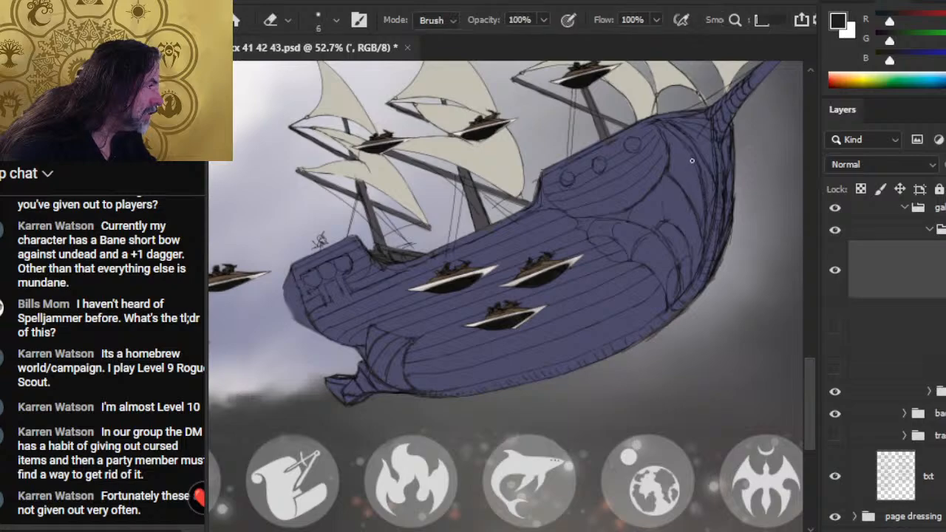
key("b")
key("e")
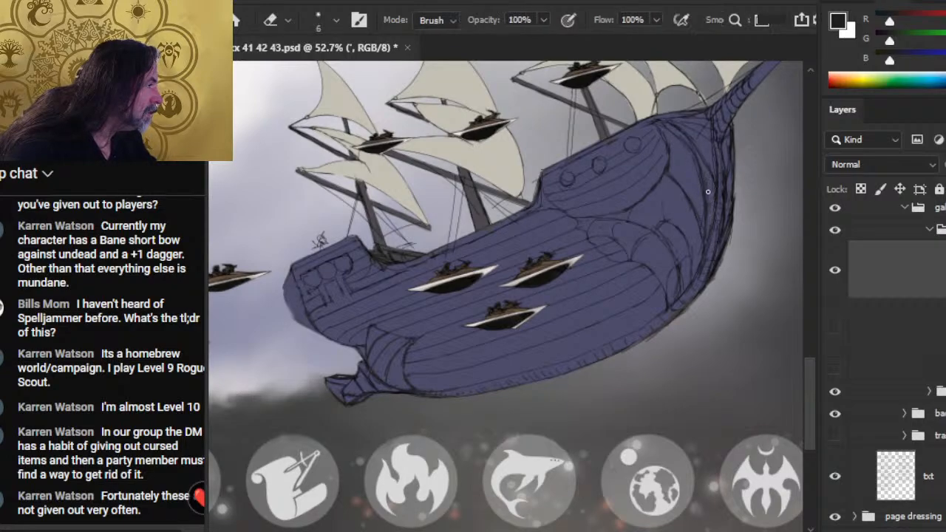
- Tidy the stem lines along the bow's leading edge with the 6 px eraser and 2 px brush
key("b")
key("e")
key("b")
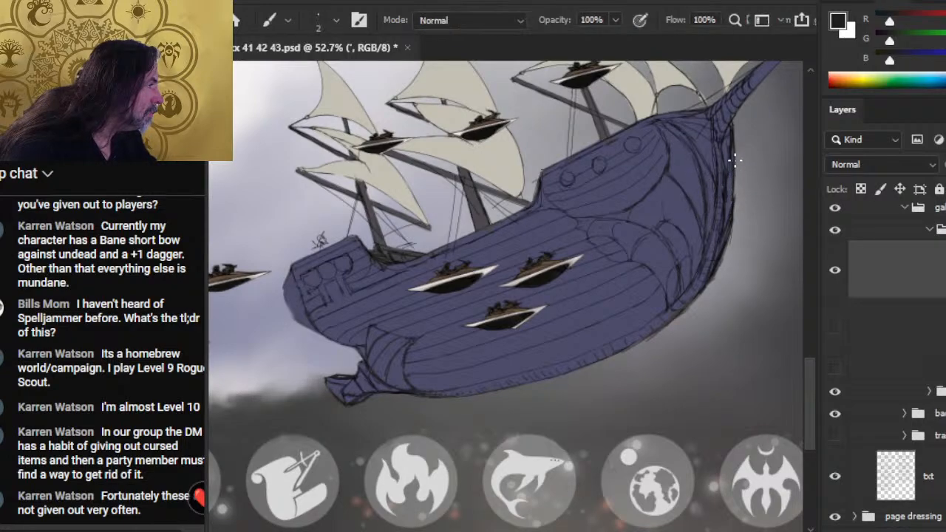
key("e")
key("b")
key("e")
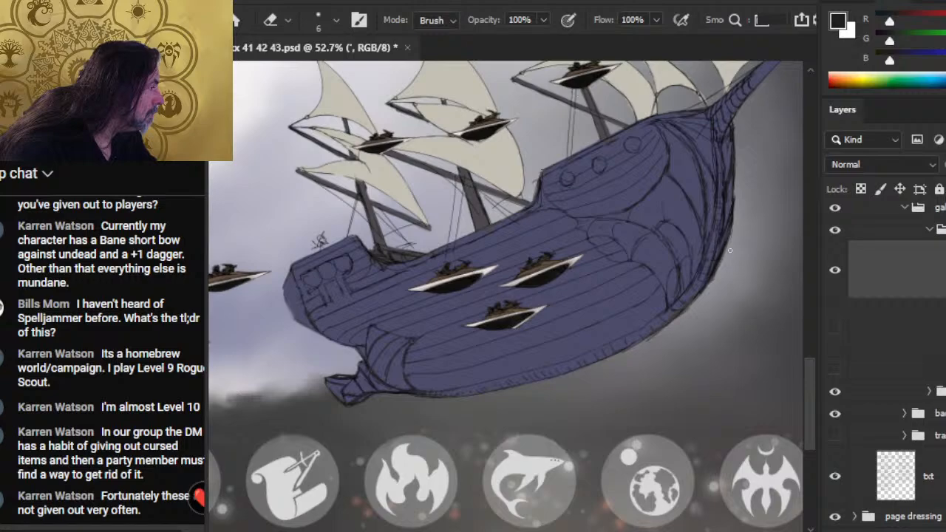
- Rework the long curved line inside the upper bow panel with the 2 px brush and 6 px eraser
key("b")
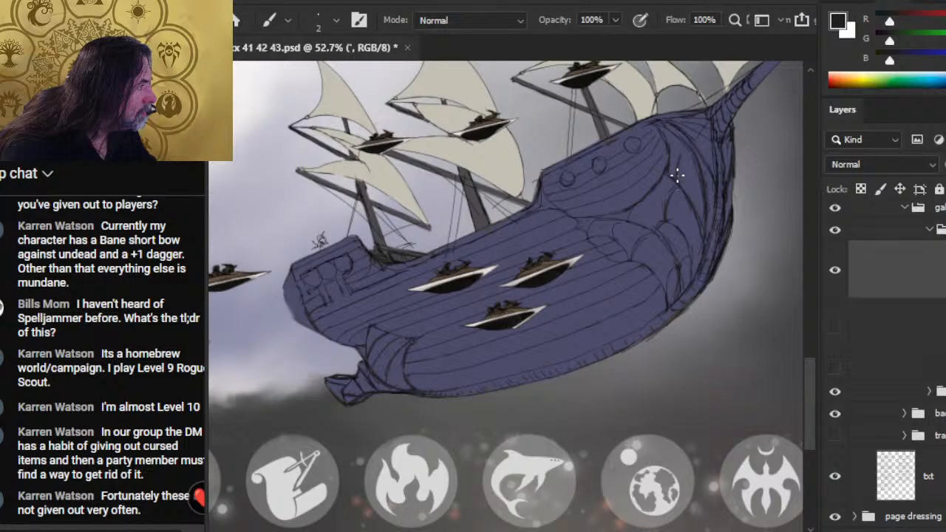
key("e")
mouse_move(695, 150)
left_mouse_down()
mouse_move(677, 132)
mouse_move(715, 183)
left_mouse_up()
key("b")
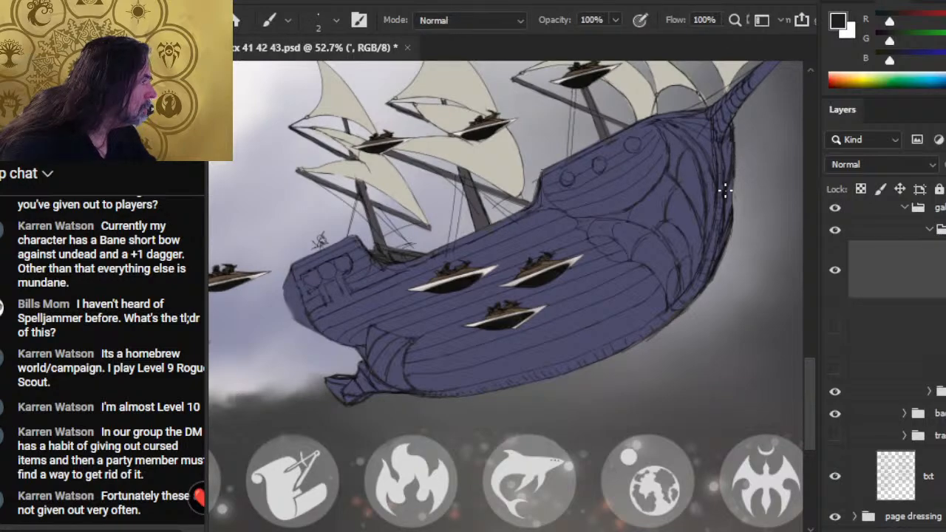
- Erase the rough outer contour of the bow stem and redraw it with 2 px strokes
key("e")
mouse_move(733, 169)
left_mouse_down()
mouse_move(736, 144)
mouse_move(734, 246)
left_mouse_up()
key("b")
key("e")
key("b")
key("e")
key("b")
key("e")
key("b")
left_click_drag(732, 187, 731, 234)
- Touch up the aft end of the bow scroll and the hull plank lines toward the stern with the eraser and 2 px brush
key("e")
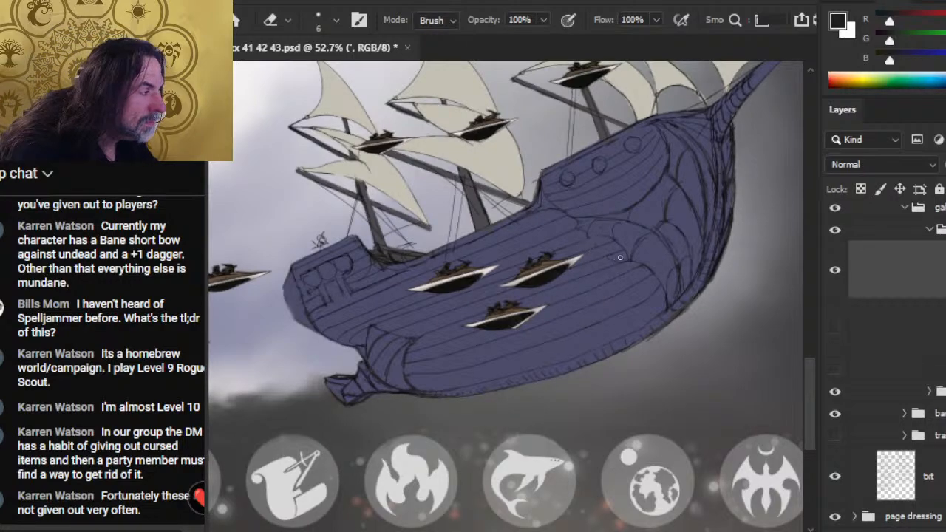
key("b")
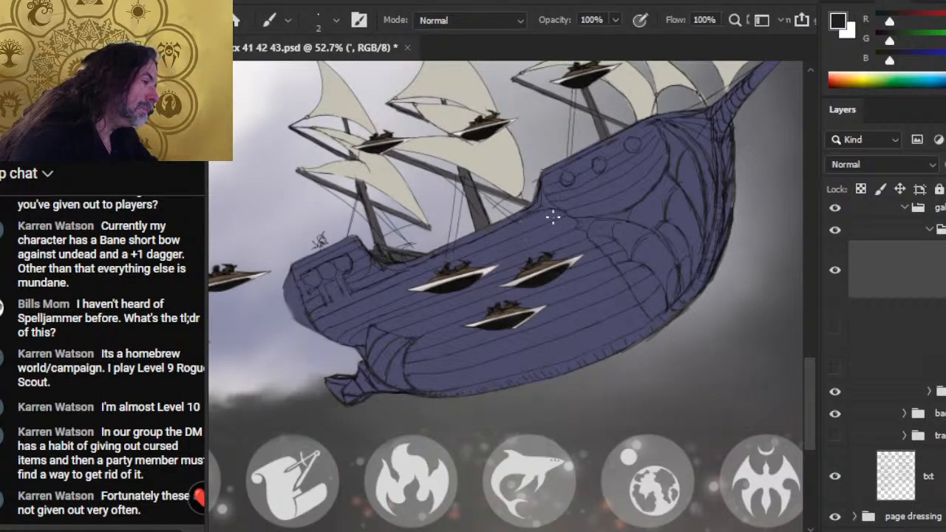
key("e")
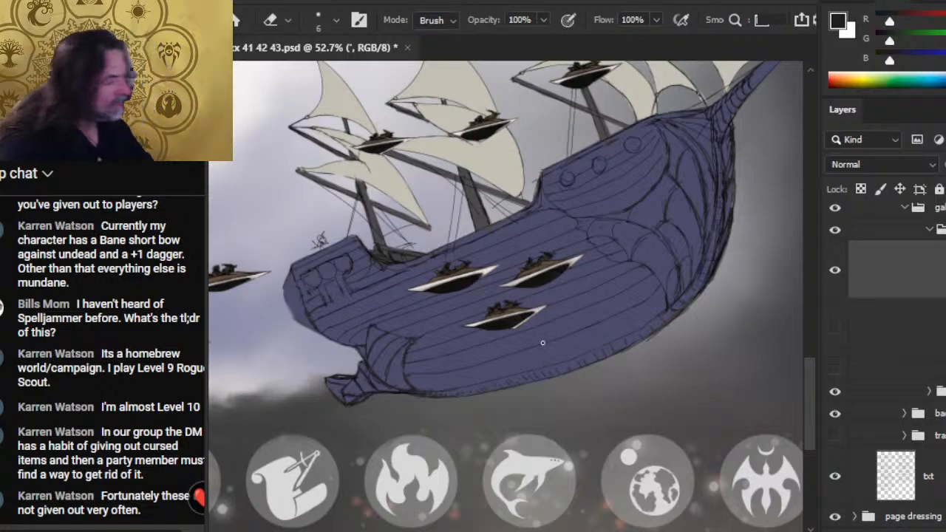
key("b")
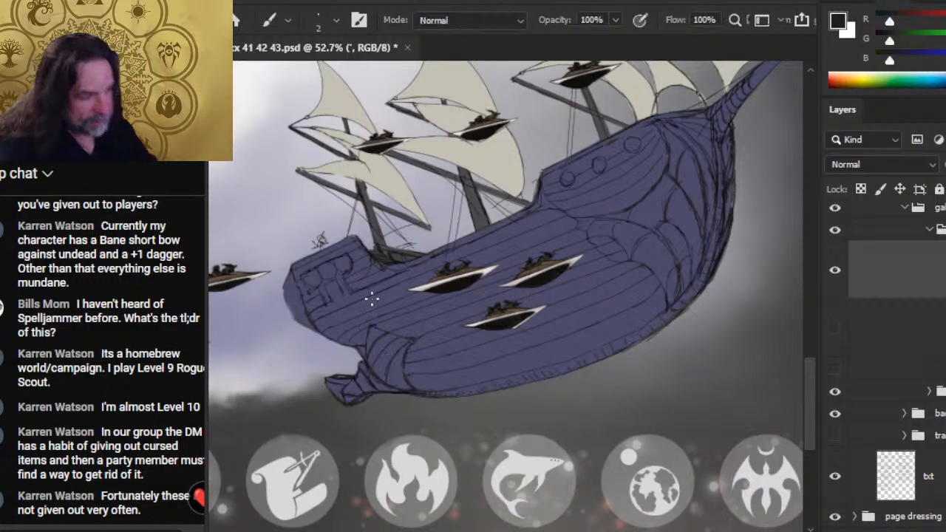
key("e")
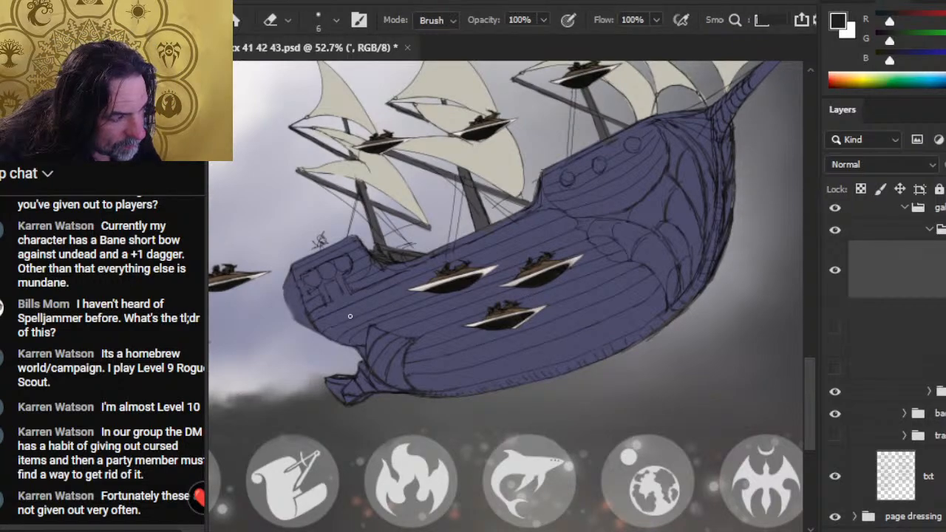
key("b")
key("e")
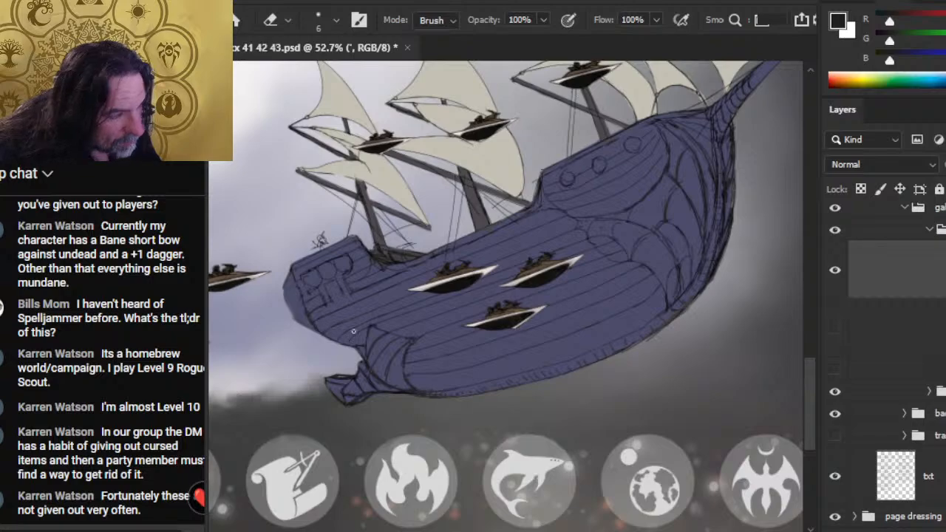
- Erase the hull colour spilling behind the stern on Layer 533 and Layer 522 with a 30 px eraser, and collapse the color group
left_click(929, 391)
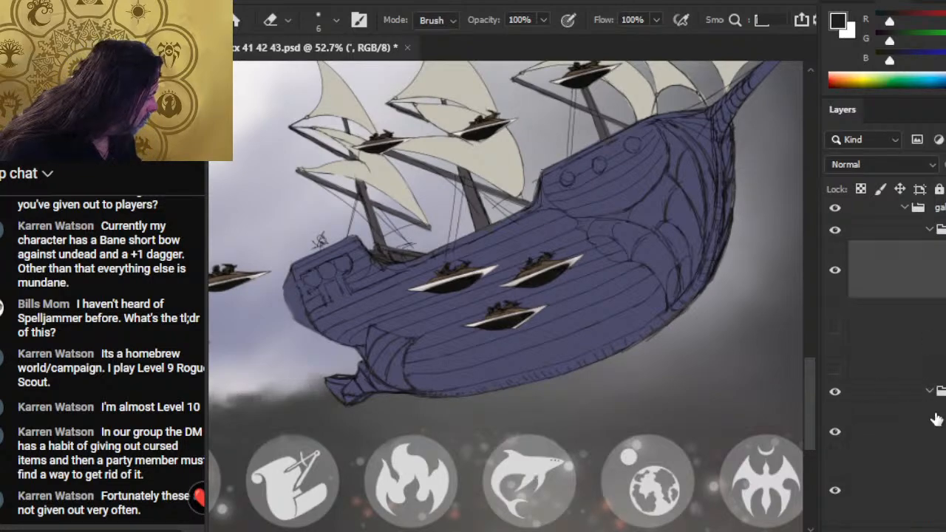
scroll(909, 370, "down", 3)
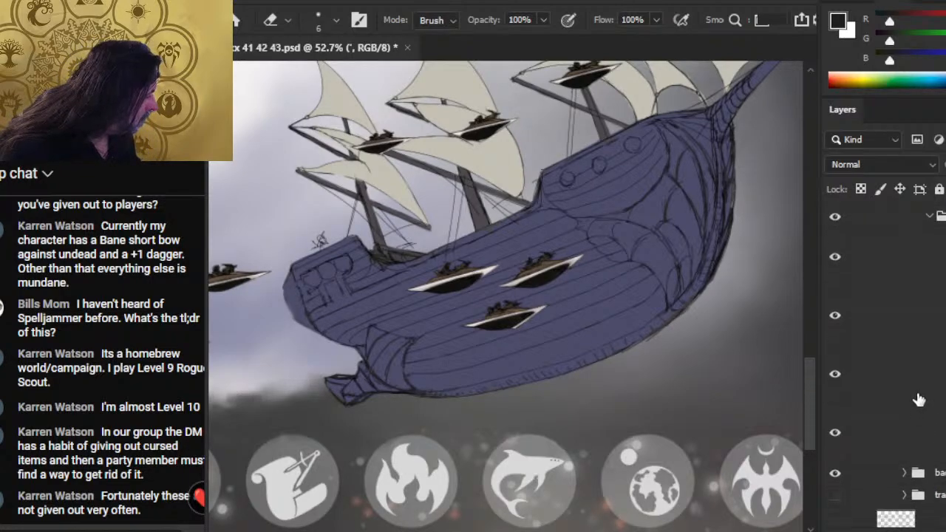
left_click(916, 397)
key("bracketright")
key("bracketright")
key("bracketright")
key("bracketright")
key("bracketright")
key("bracketright")
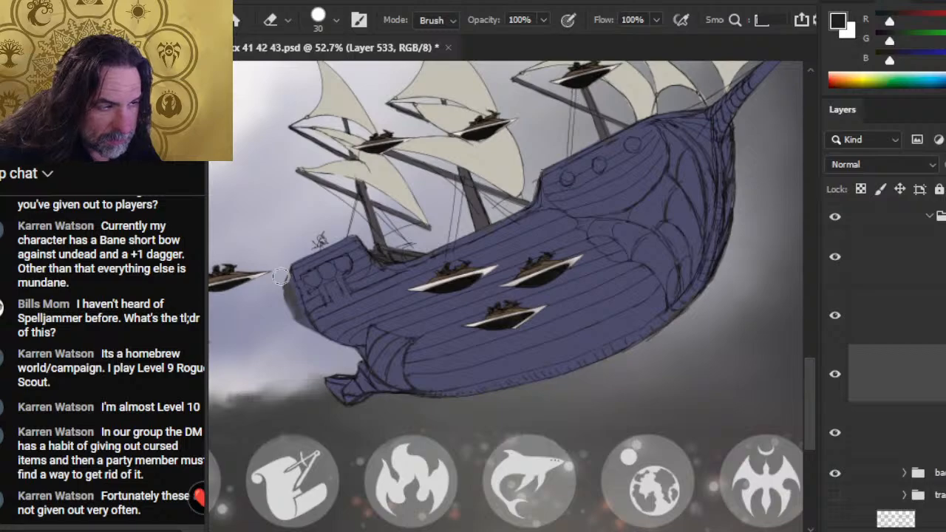
left_click(927, 421)
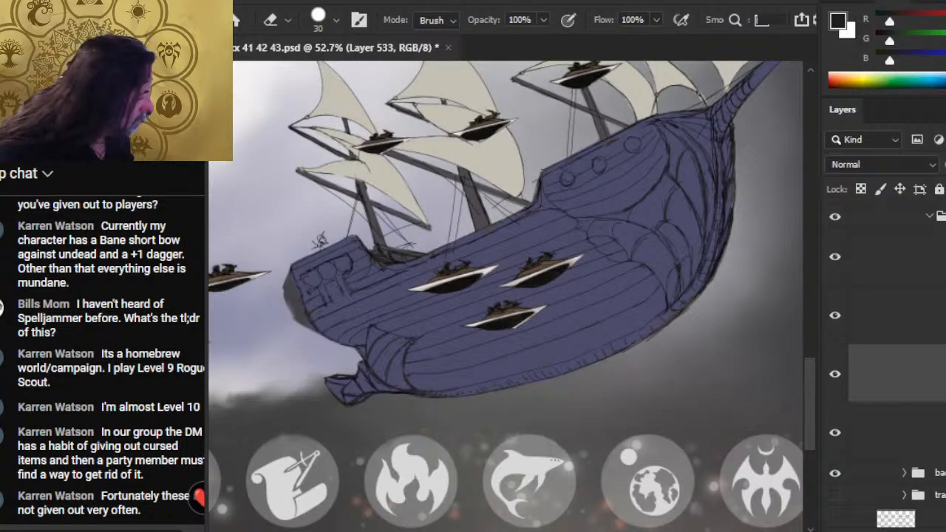
mouse_move(315, 313)
left_mouse_down()
mouse_move(292, 325)
mouse_move(295, 274)
mouse_move(306, 325)
mouse_move(277, 280)
left_mouse_up()
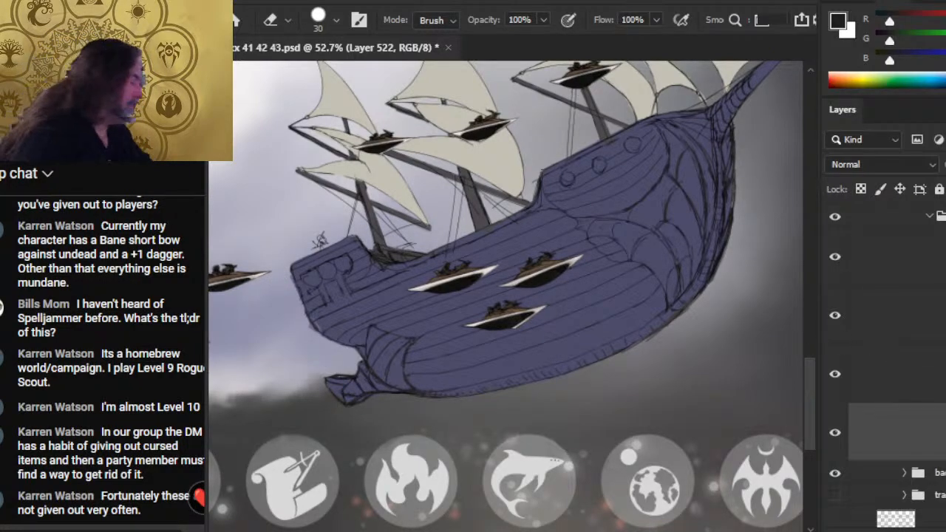
scroll(942, 344, "up", 2)
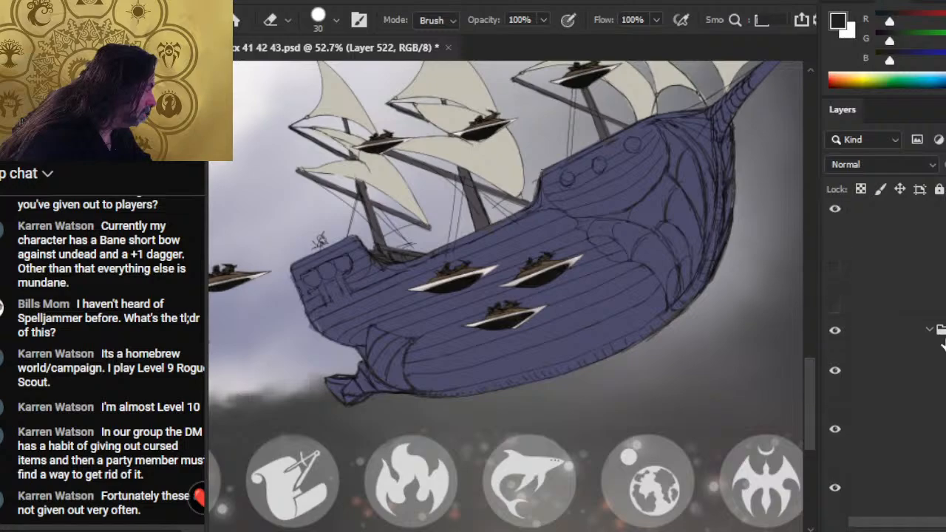
left_click(930, 330)
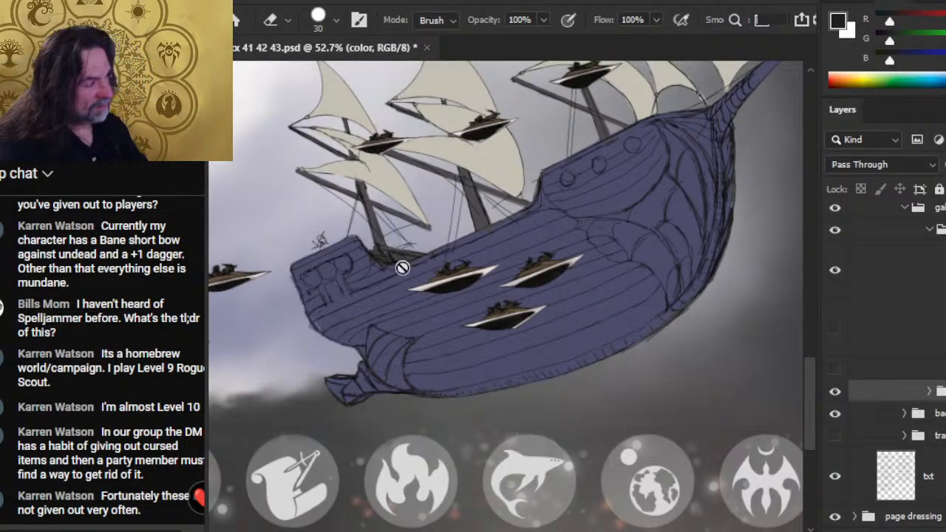
- Zoom in on the stern and redraw its rear edge on the line art layer with the 2 px brush
left_click_drag(485, 275, 475, 298)
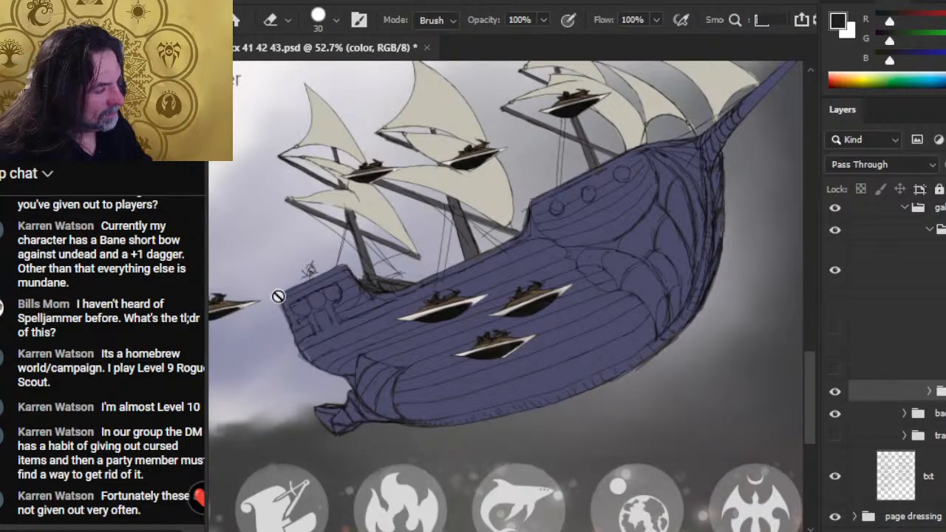
key("z")
left_click_drag(292, 318, 363, 295)
key("e")
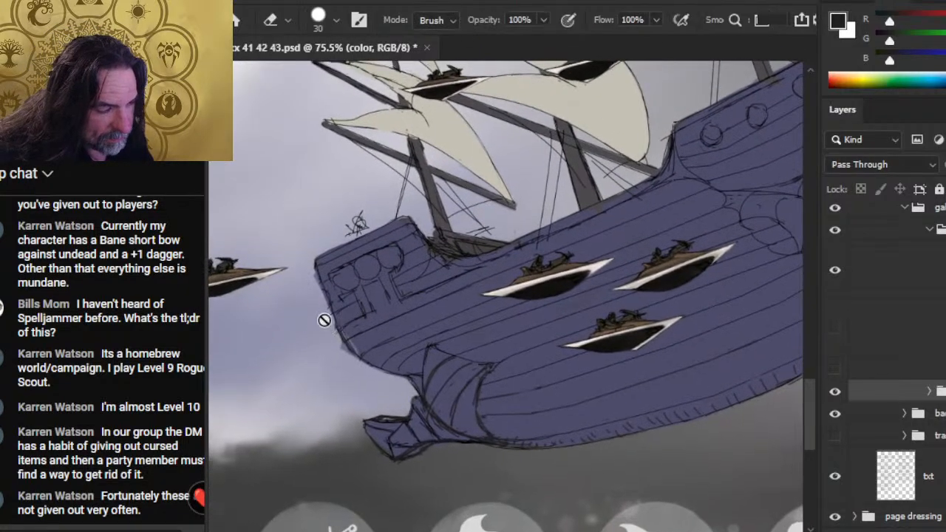
left_click(323, 314)
key("Return")
left_click(932, 270)
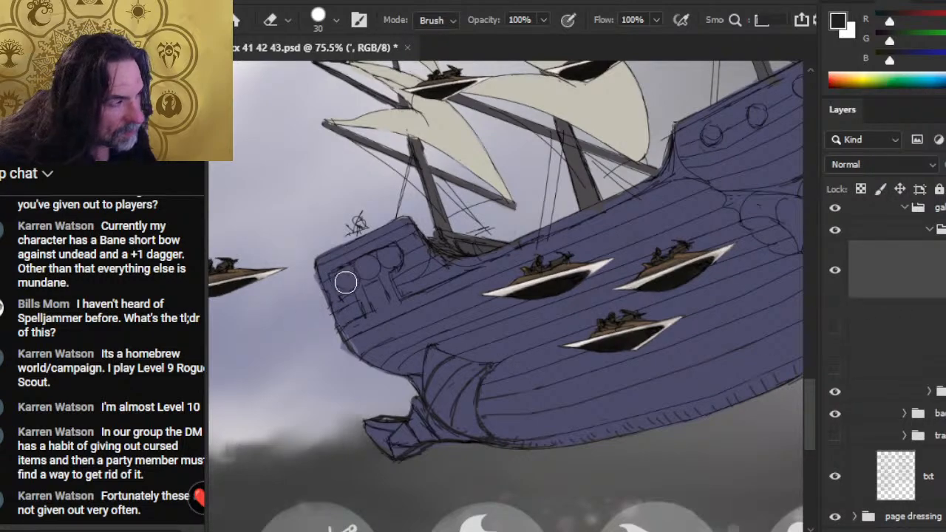
mouse_move(418, 302)
left_mouse_down()
mouse_move(352, 338)
mouse_move(376, 332)
left_mouse_up()
key("b")
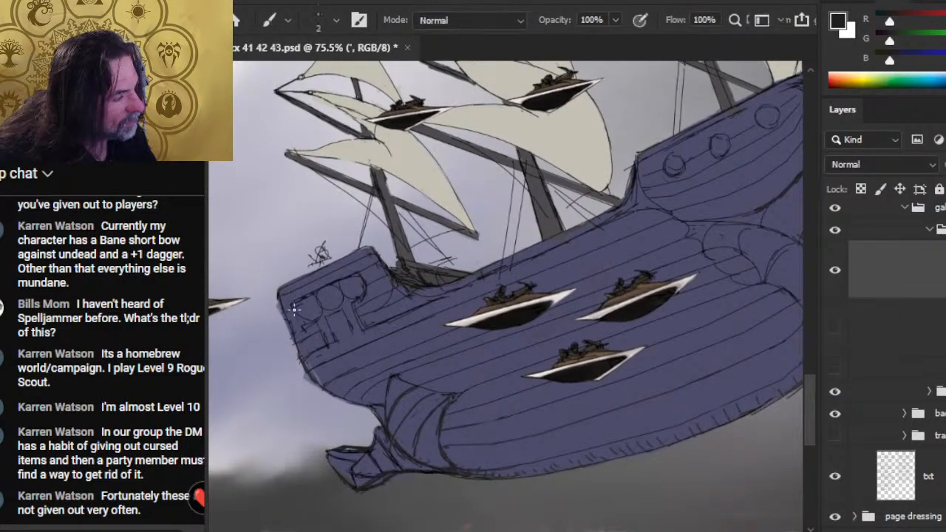
key("e")
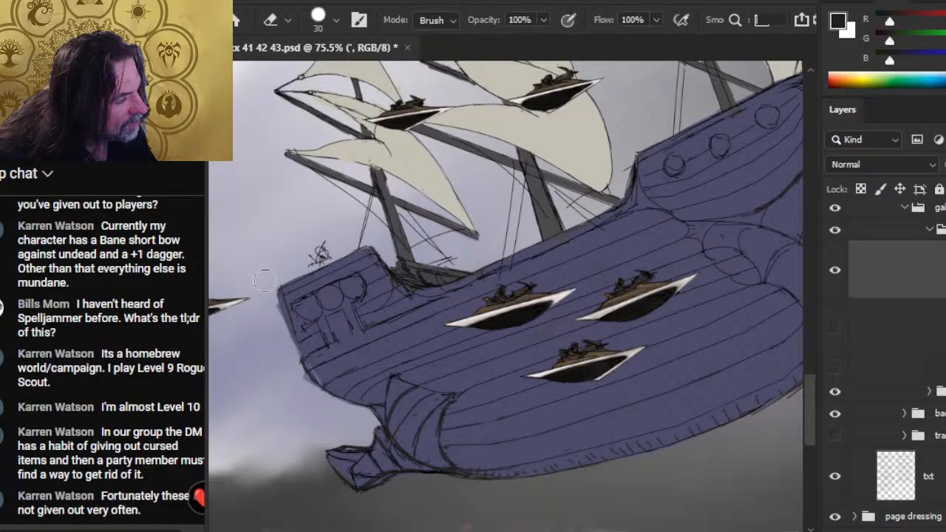
key("b")
mouse_move(278, 285)
left_mouse_down()
mouse_move(304, 364)
mouse_move(300, 350)
left_mouse_up()
key("e")
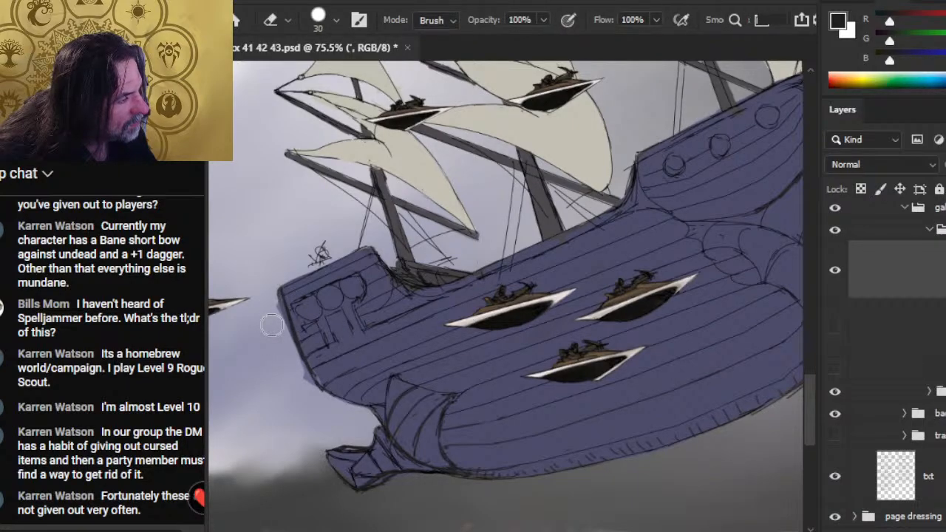
- Erase the small scribble above the stern and redraw the stern's top edge with the 2 px brush
left_click_drag(314, 247, 325, 263)
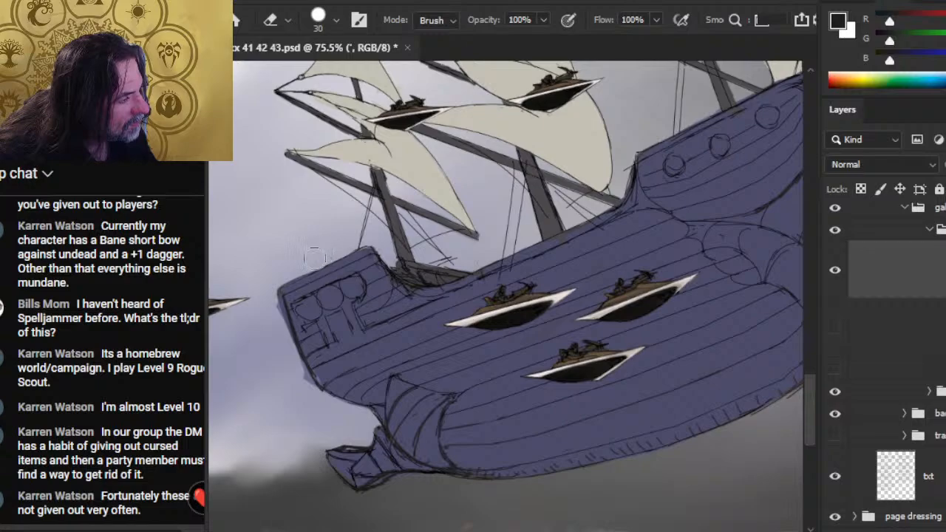
key("b")
left_click_drag(284, 287, 325, 256)
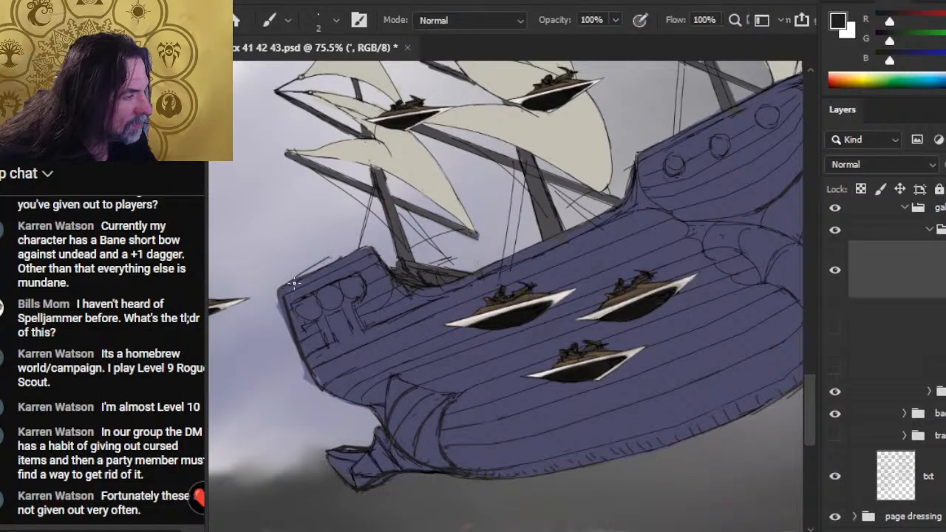
key("e")
key("b")
mouse_move(340, 259)
left_mouse_down()
mouse_move(282, 289)
mouse_move(288, 320)
left_mouse_up()
key("e")
key("b")
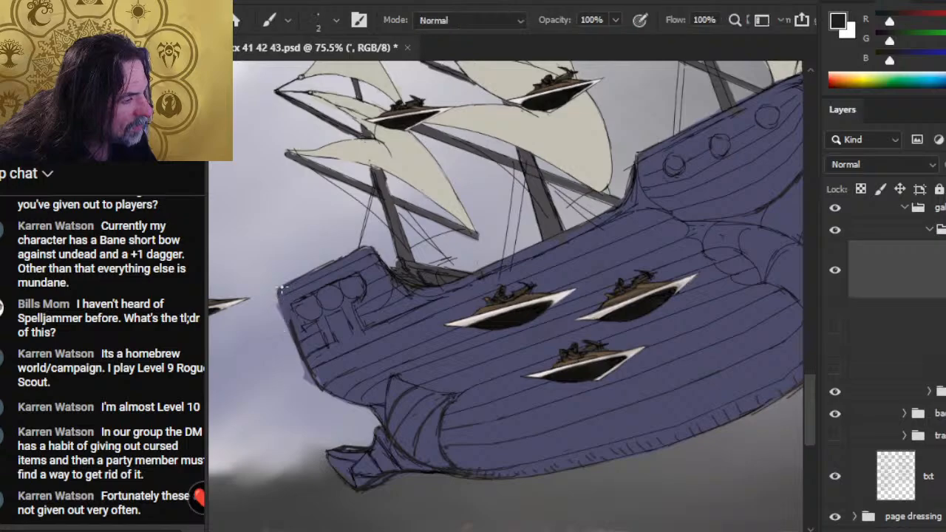
key("e")
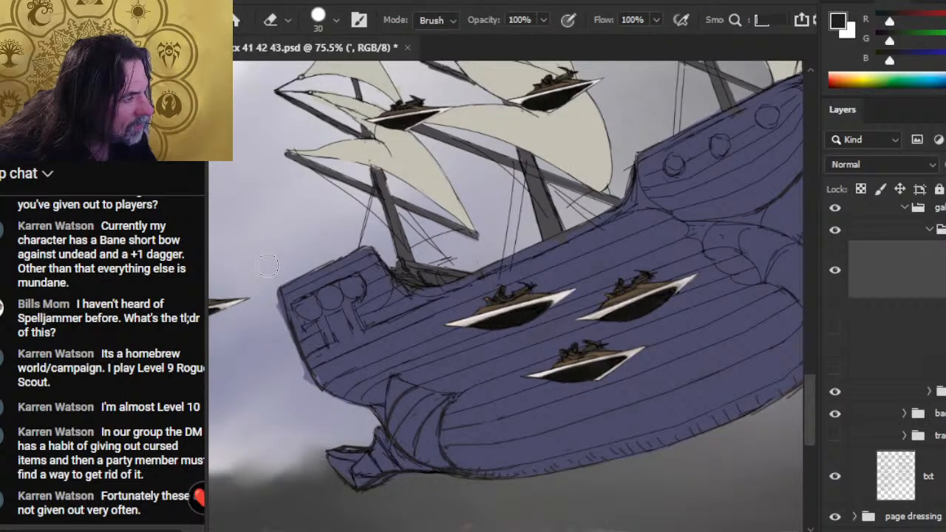
- Reduce the eraser to 5 px and touch up the upper forward corner of the stern with the 2 px brush
key("b")
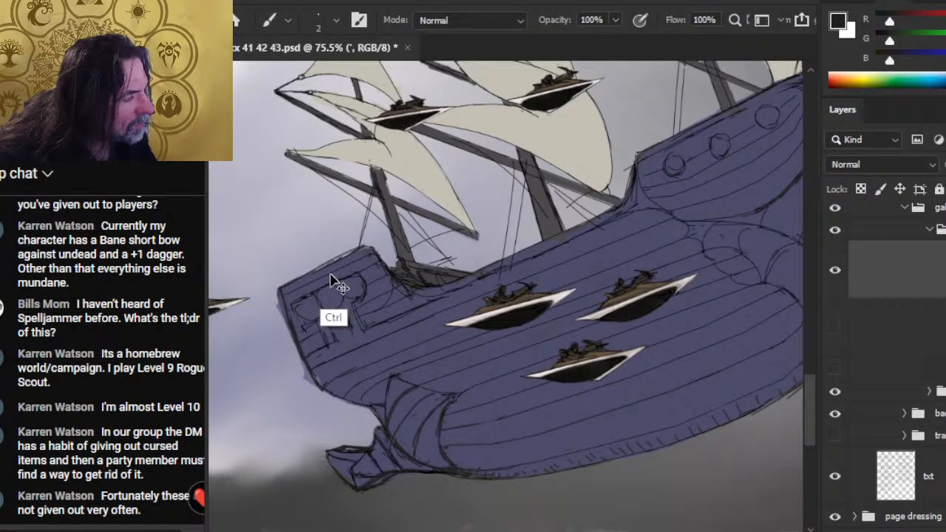
key("e")
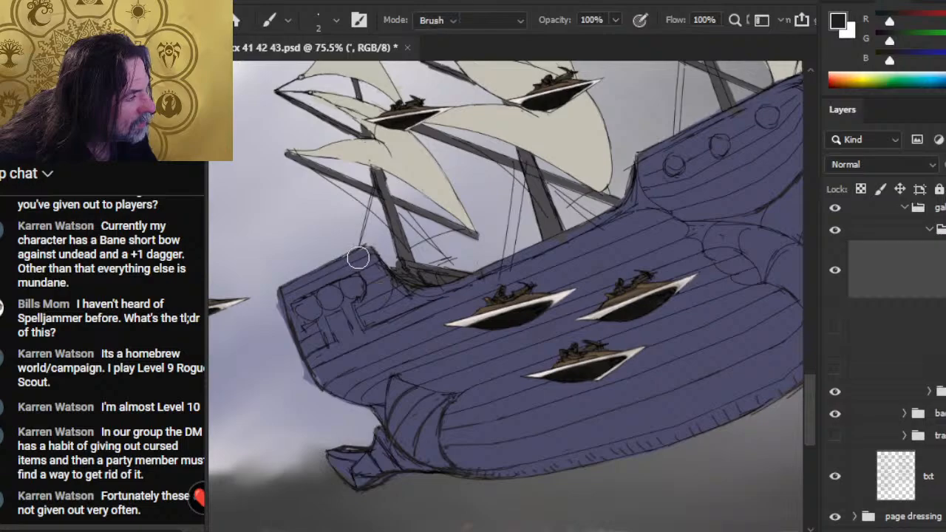
key("bracketleft")
key("bracketleft")
key("bracketleft")
key("bracketleft")
key("bracketleft")
key("bracketleft")
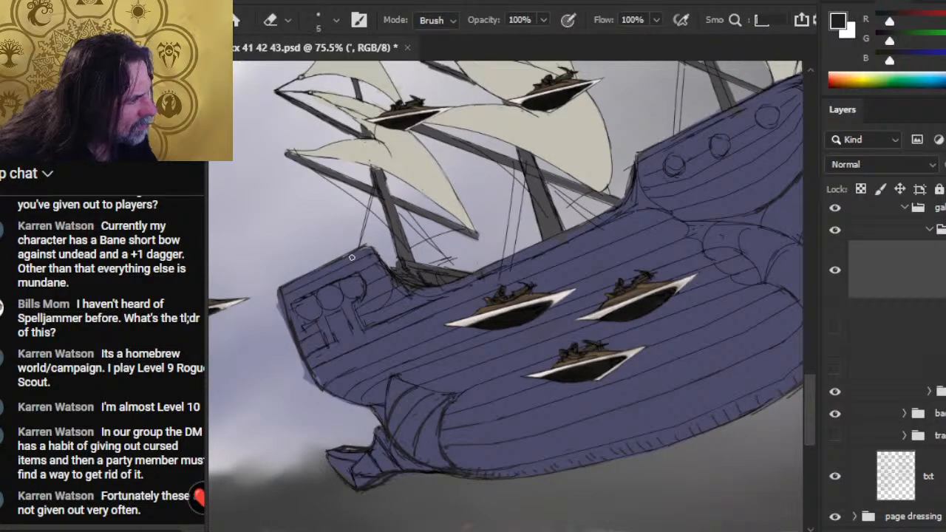
key("b")
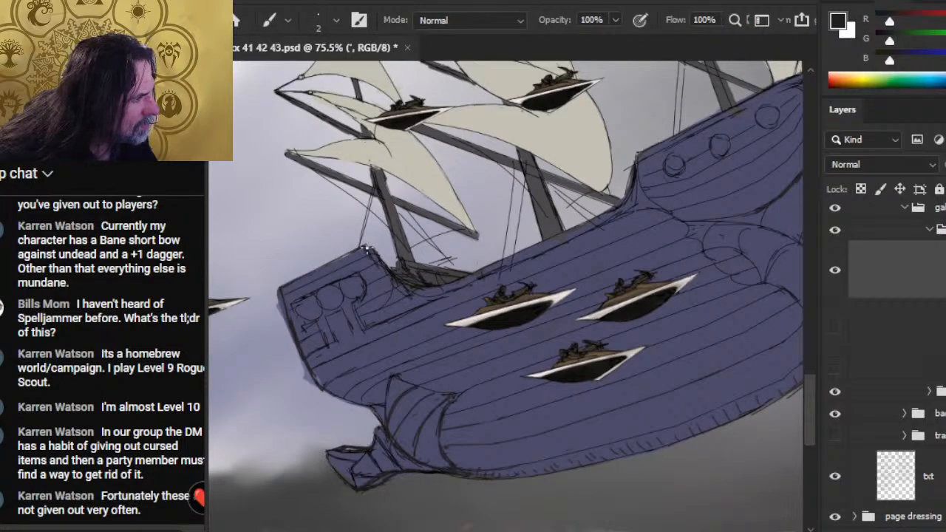
- Rework the curved rail where the stern drops to the main deck, alternating the 5 px eraser and 2 px brush
key("e")
left_click_drag(395, 286, 425, 298)
key("b")
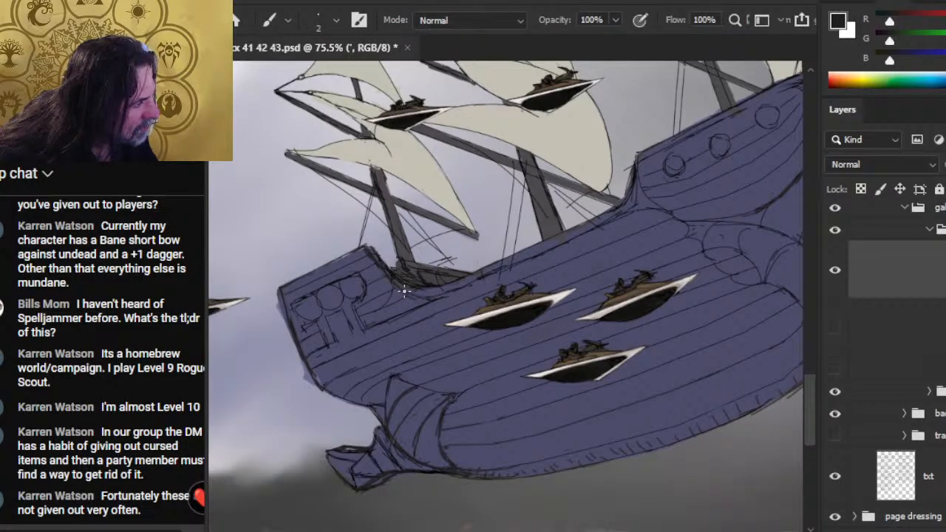
key("e")
key("b")
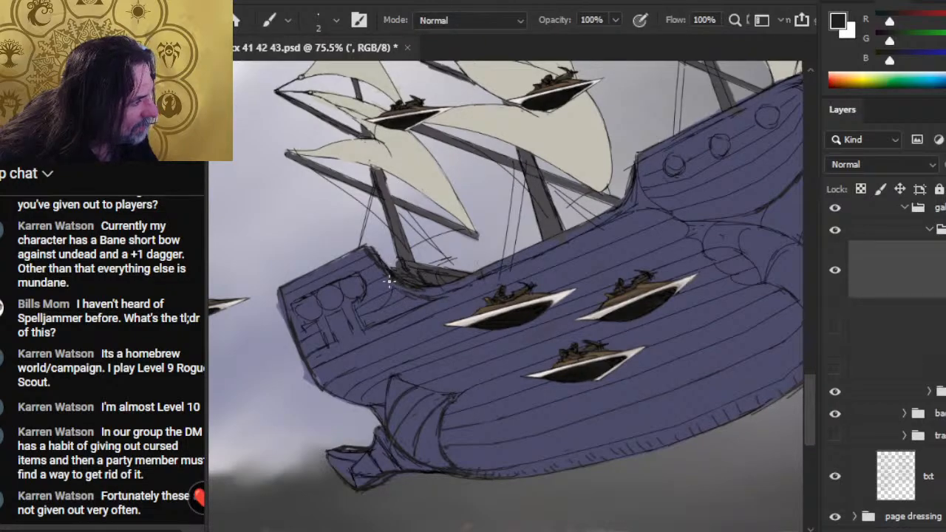
left_click_drag(397, 282, 437, 293)
key("e")
key("b")
mouse_move(388, 272)
left_mouse_down()
mouse_move(424, 298)
mouse_move(414, 292)
left_mouse_up()
key("e")
key("b")
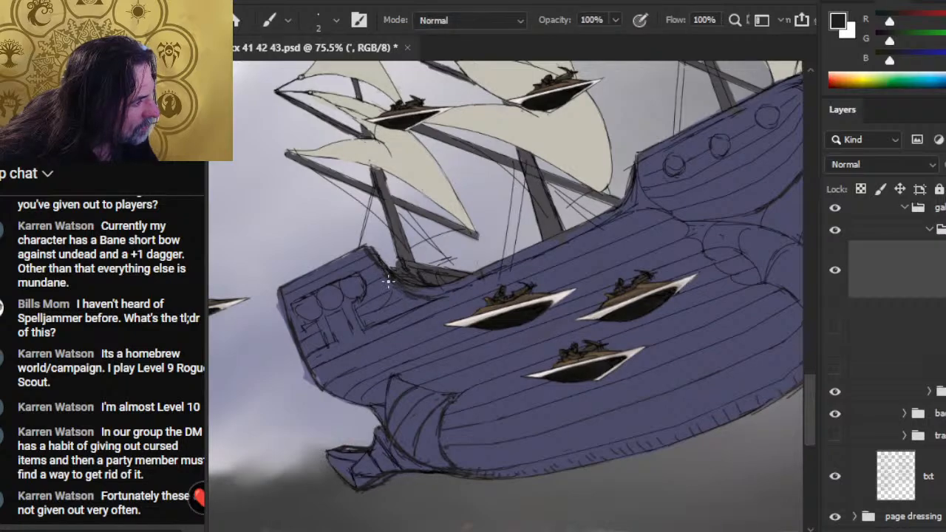
- Erase loose sketch strokes beneath the curved stern rail and redraw its lower edge with the 2 px brush
key("e")
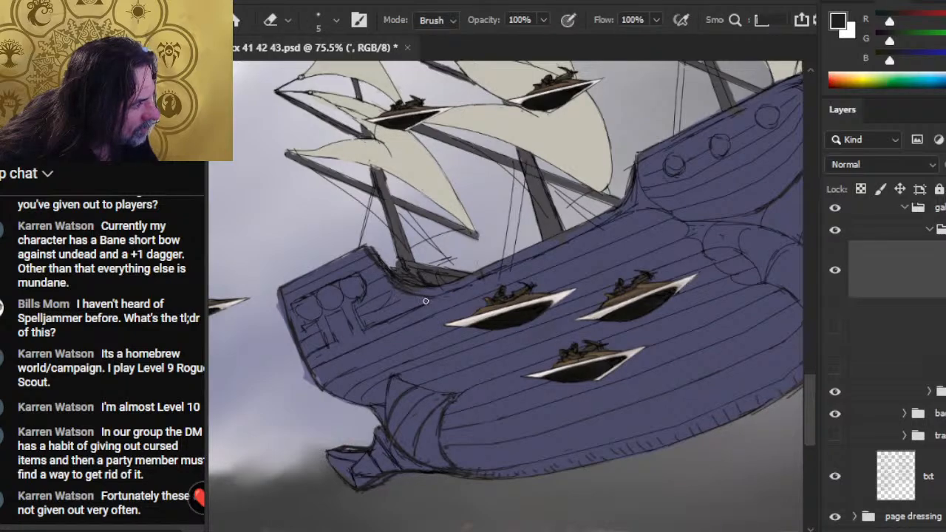
key("b")
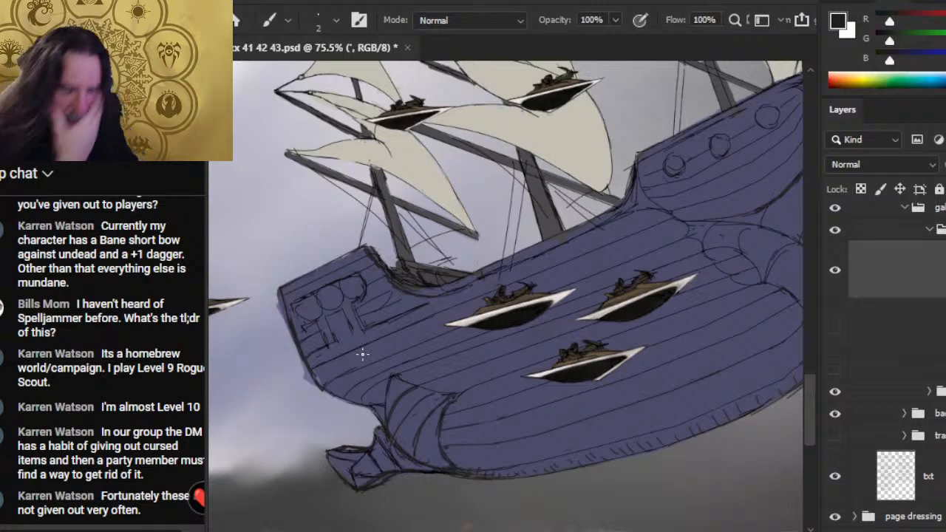
key("e")
left_click_drag(383, 280, 420, 295)
key("b")
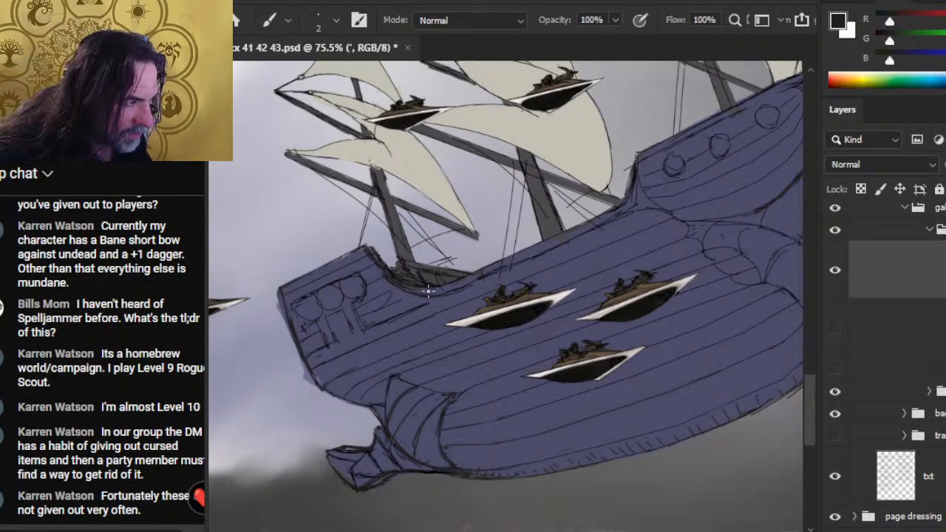
key("e")
key("b")
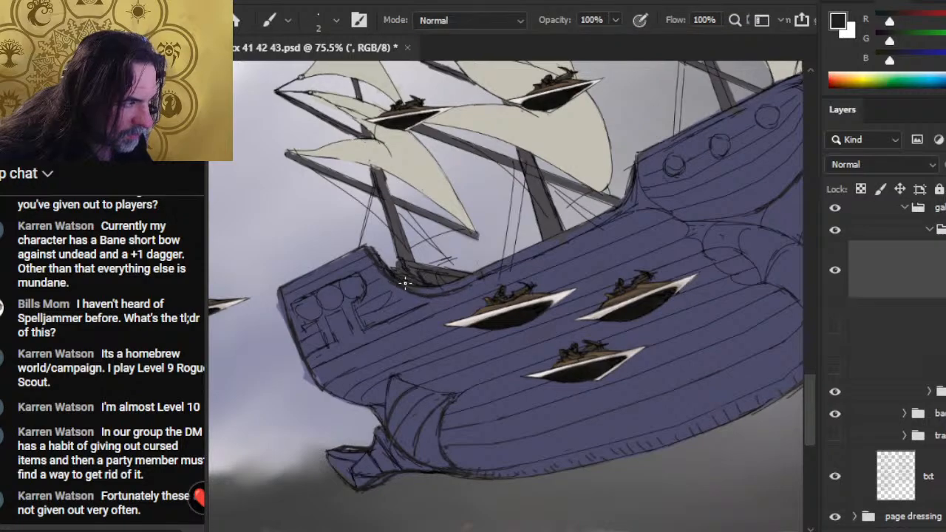
- Trim the curved stern rail with the 5 px eraser and reinforce its line below the rear mast with the 2 px brush
key("e")
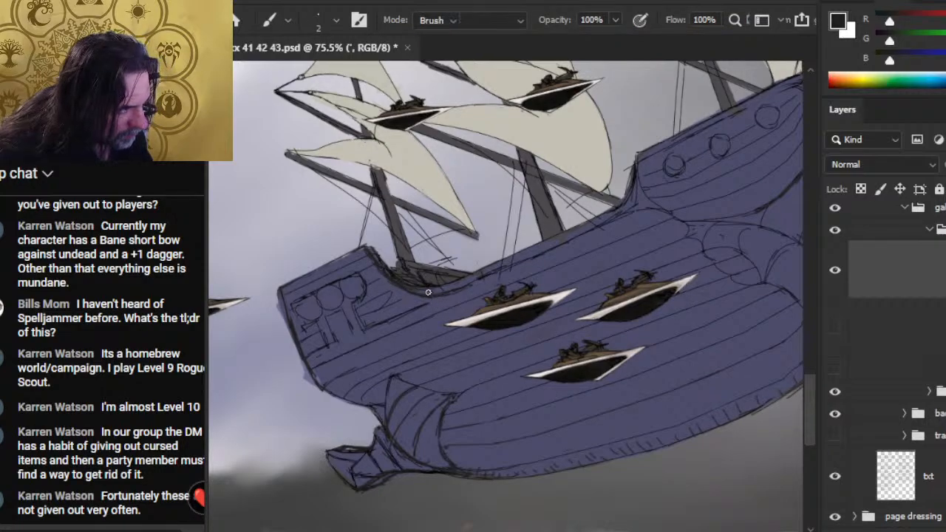
mouse_move(435, 296)
left_mouse_down()
mouse_move(399, 286)
mouse_move(417, 290)
left_mouse_up()
key("b")
key("e")
key("b")
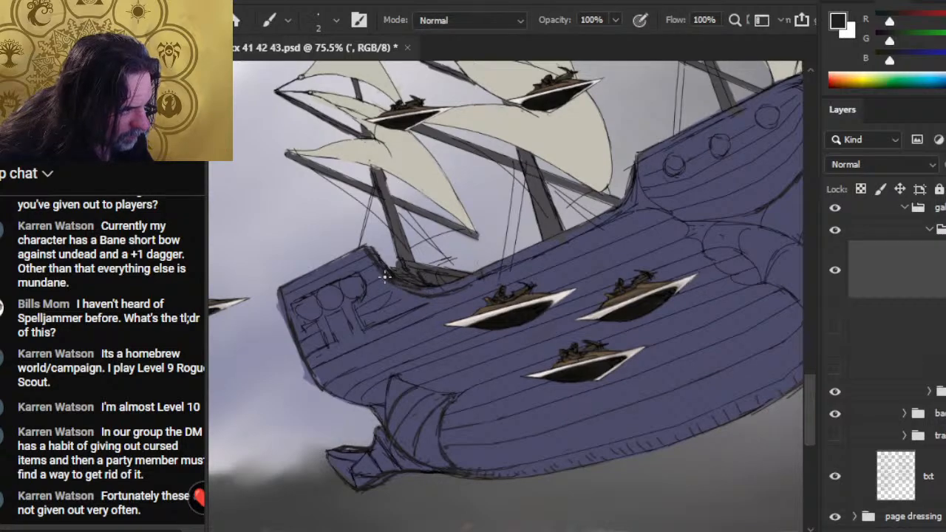
key("e")
key("b")
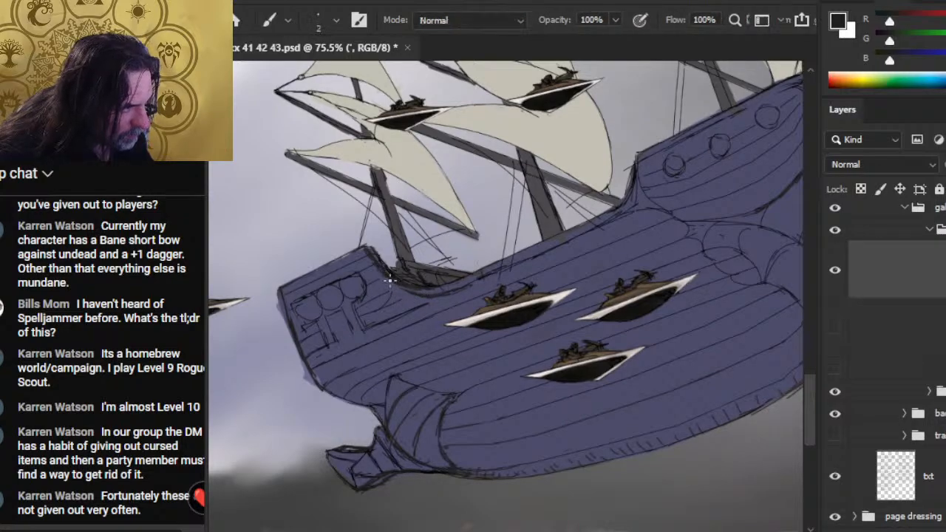
key("e")
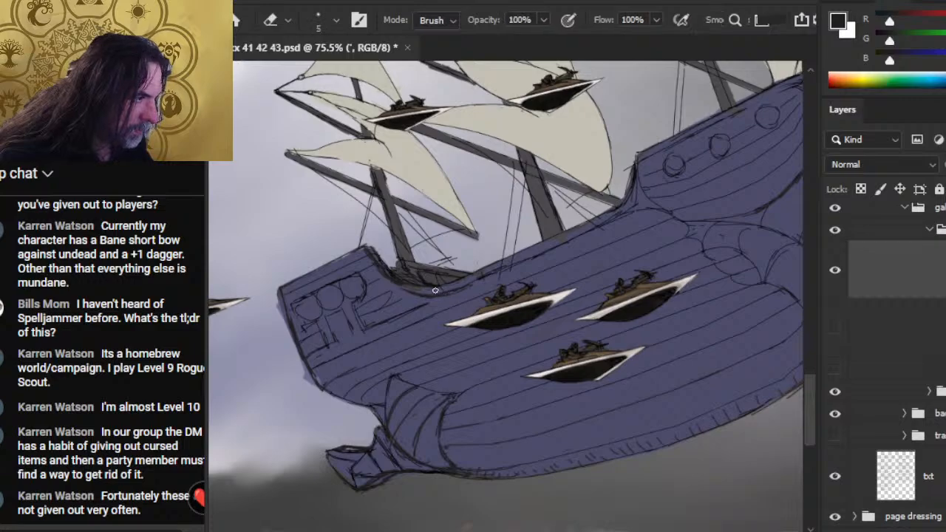
key("b")
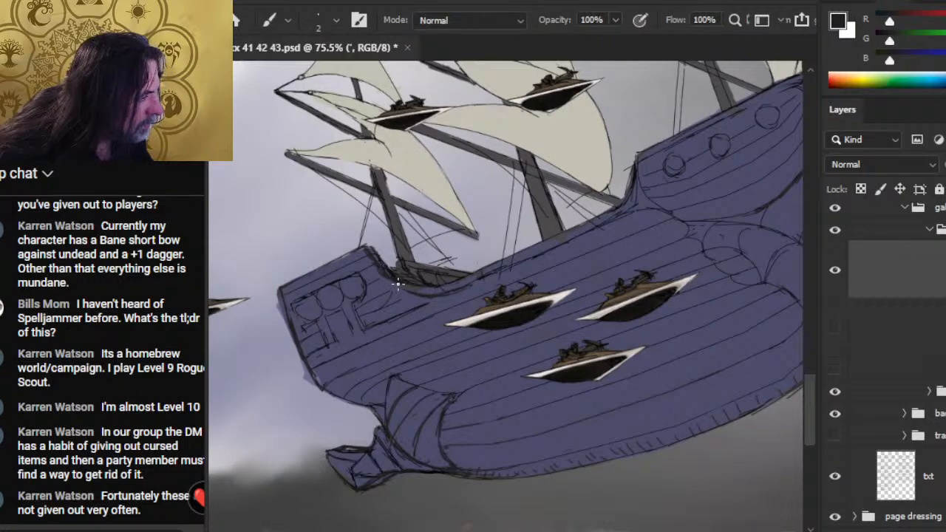
key("r")
key("b")
key("e")
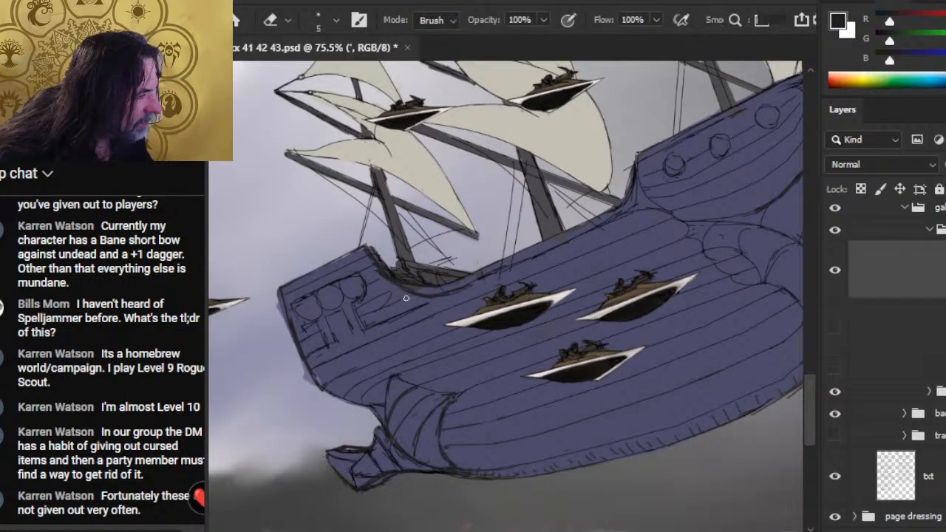
key("b")
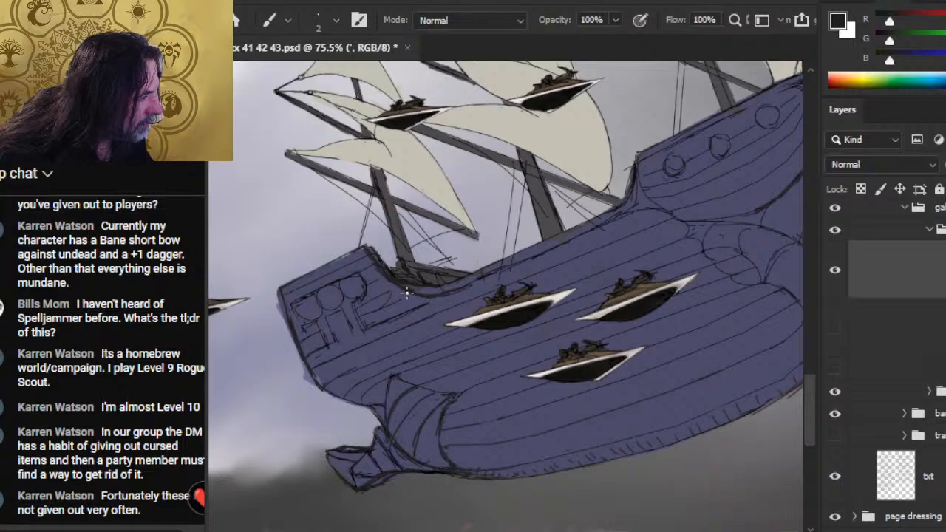
- Erase the rigging line ends that overlap the hull amidships and restore the deck edge there
key("e")
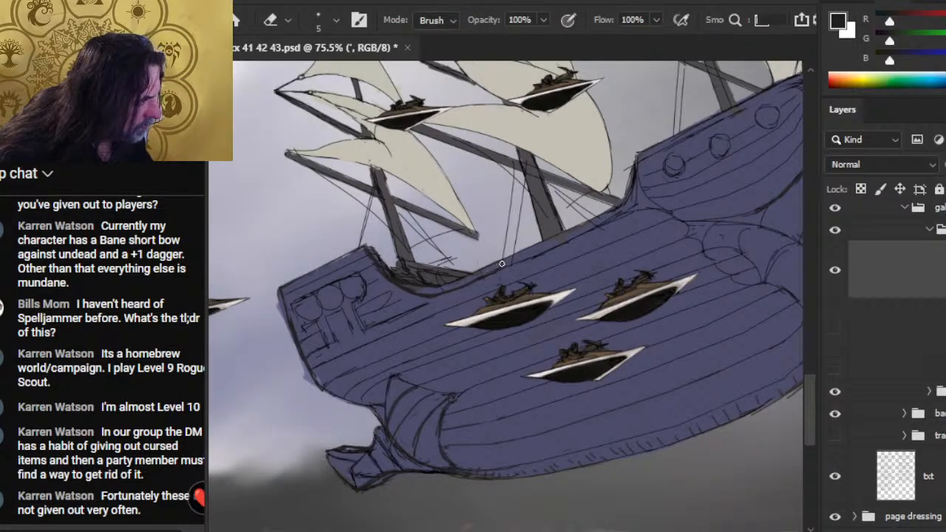
key("b")
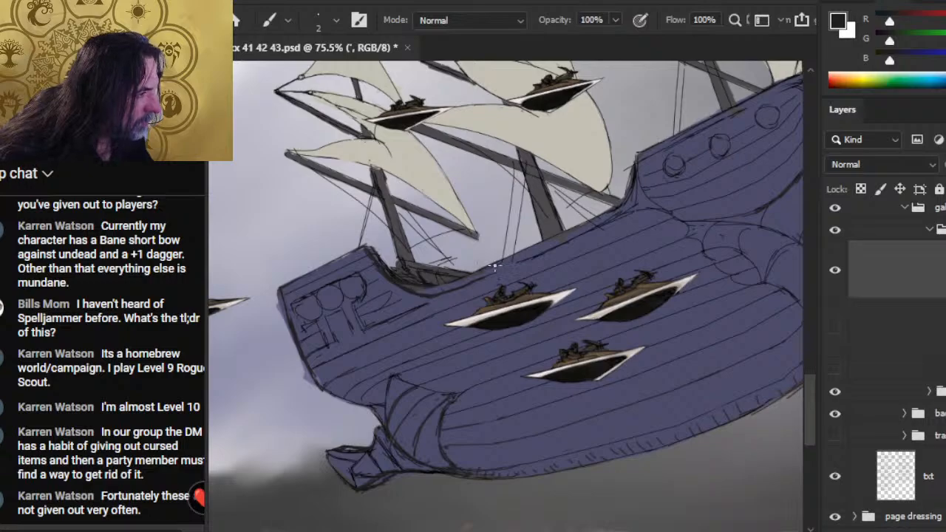
key("e")
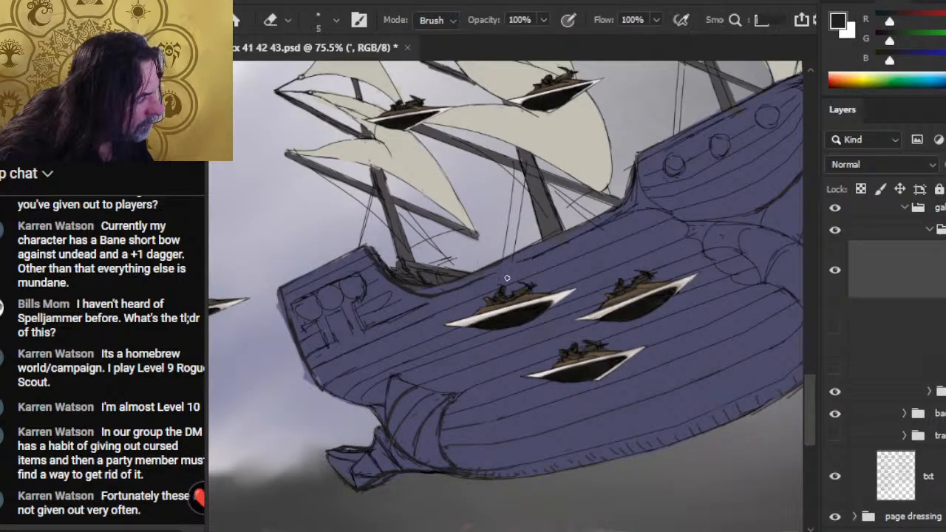
key("b")
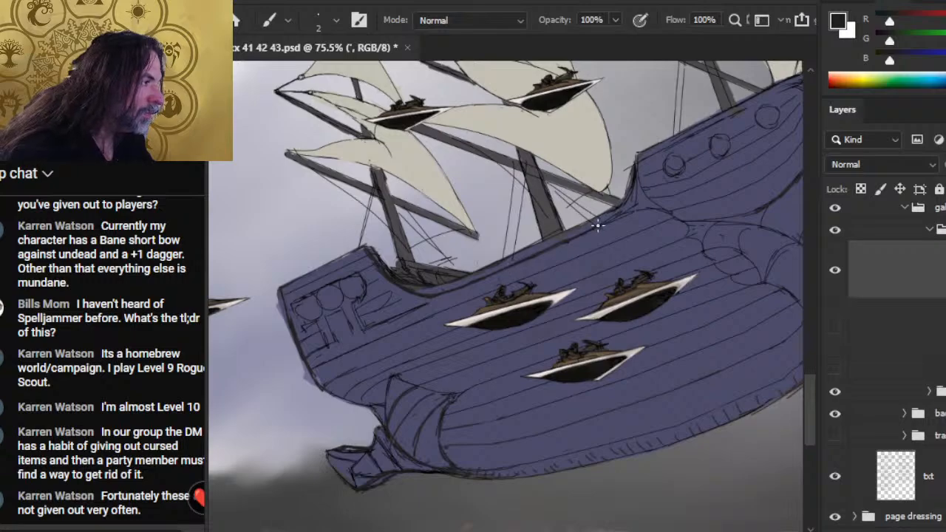
- Redraw the main deck's upper edge past the middle mast to the foot of the raised forward deck
mouse_move(541, 251)
left_mouse_down()
mouse_move(629, 216)
mouse_move(489, 264)
left_mouse_up()
key("e")
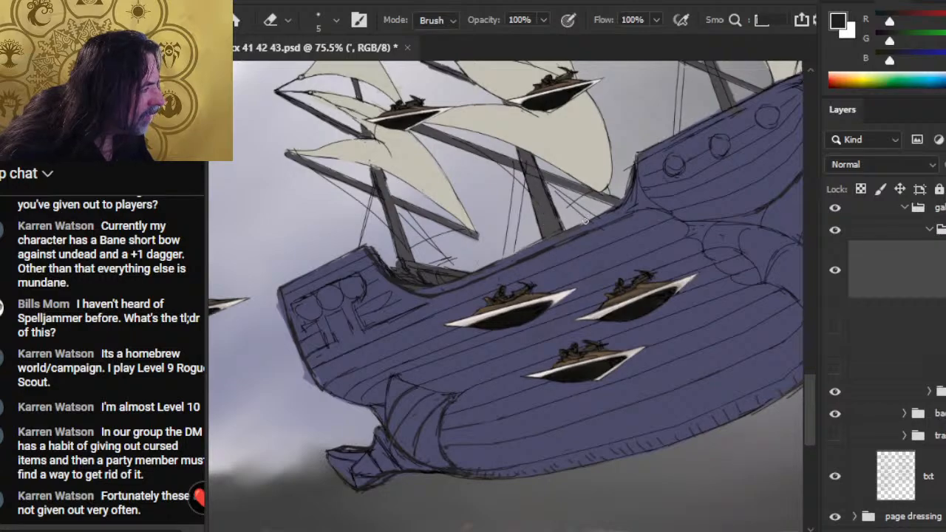
key("b")
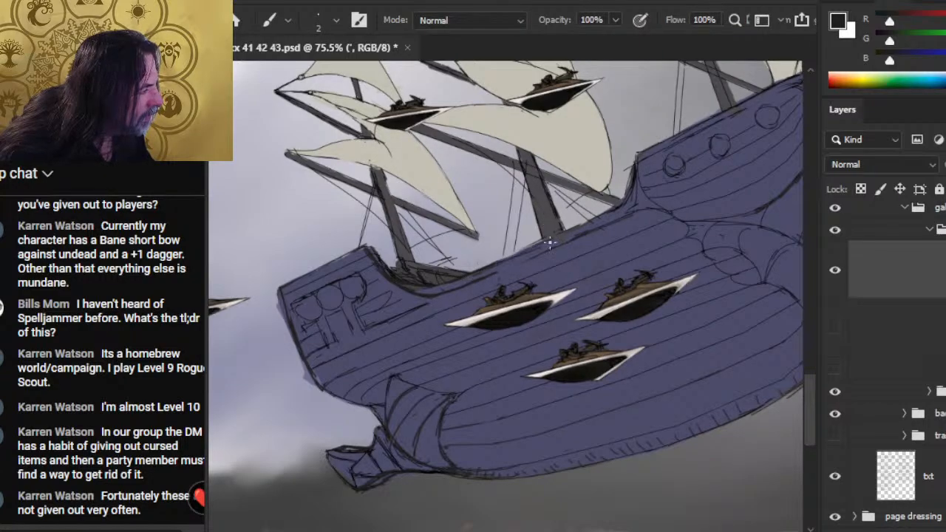
key("e")
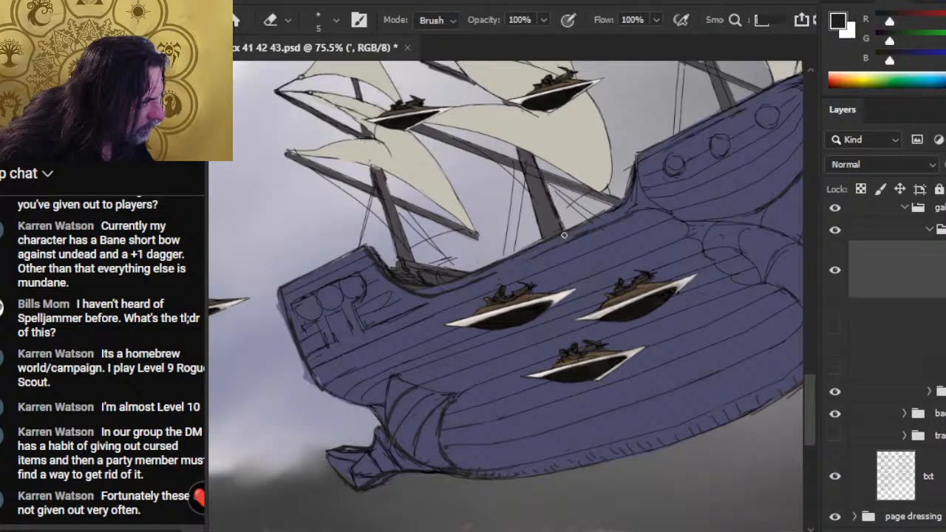
key("b")
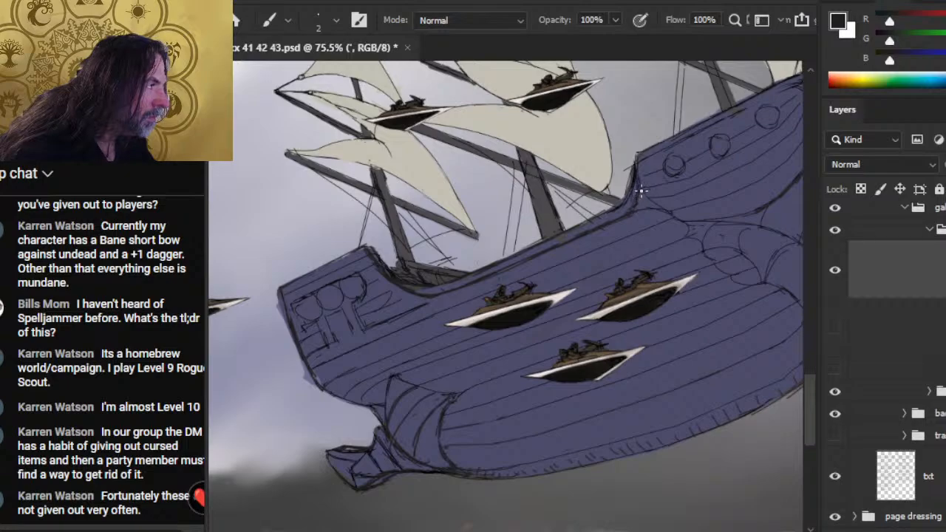
- Clean up and redraw the rear corner and top edge of the raised forward deck with the 2 px brush
key("e")
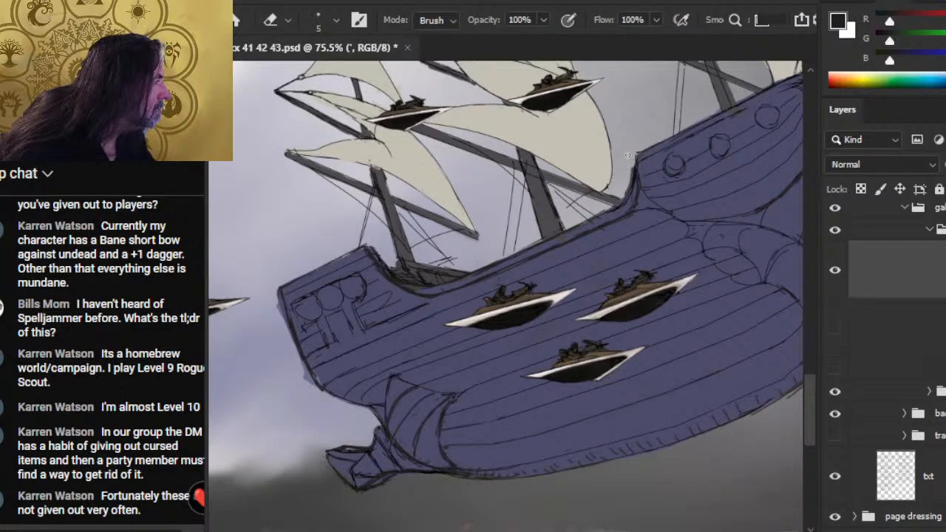
key("b")
left_click_drag(639, 156, 665, 143)
key("e")
key("b")
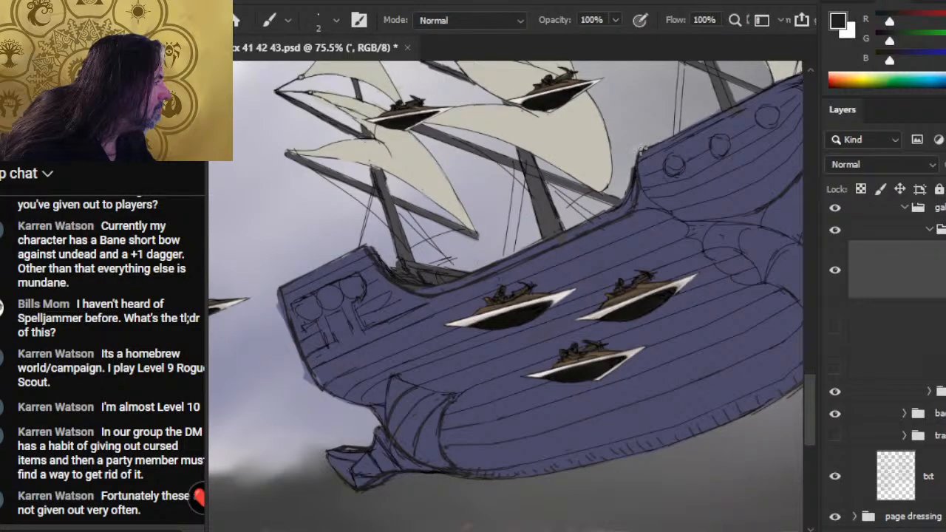
key("e")
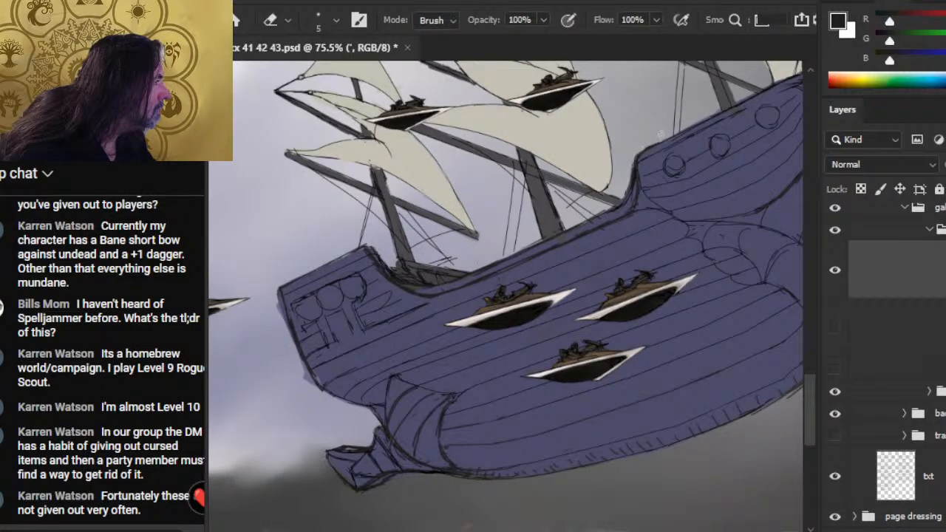
key("b")
key("e")
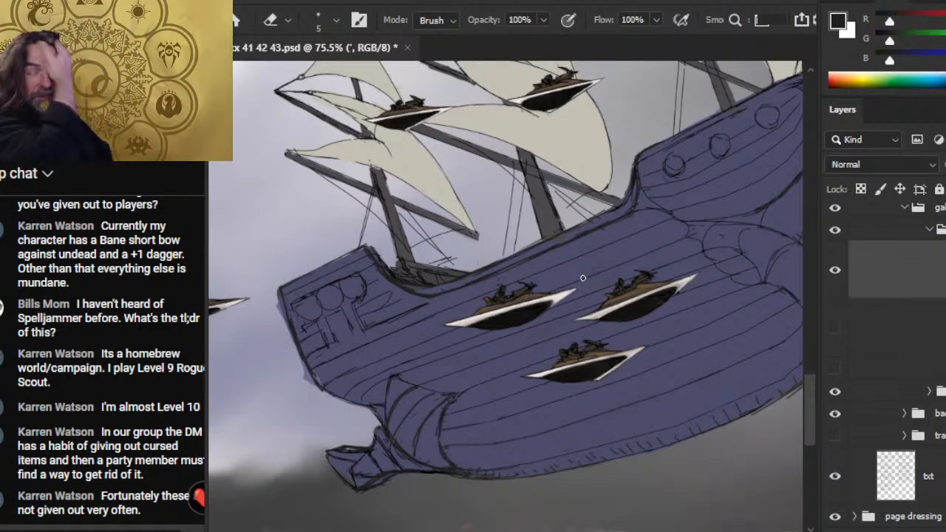
- Clean up the hull plank line ends beside the stern windows with the 5 px eraser and redraw them with the 2 px brush
left_click_drag(561, 345, 456, 376)
left_click_drag(546, 368, 436, 378)
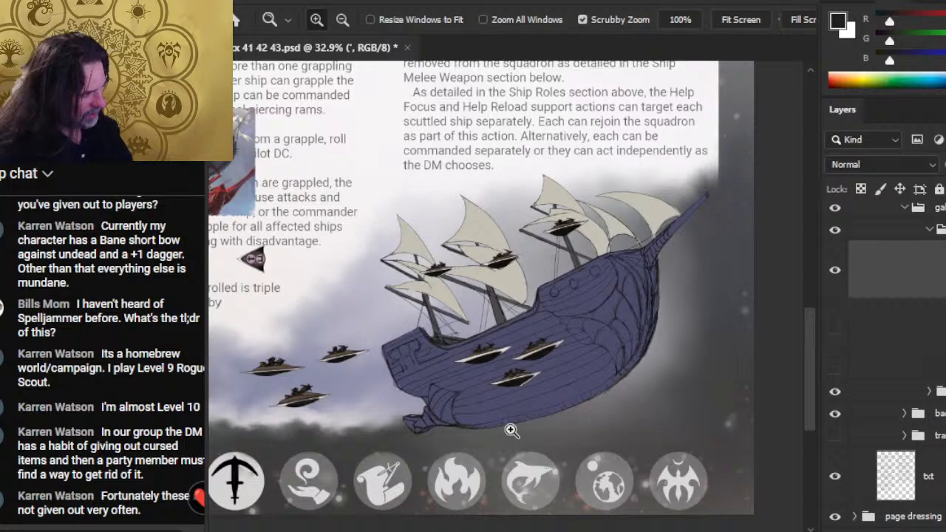
left_click_drag(403, 364, 418, 361)
key("e")
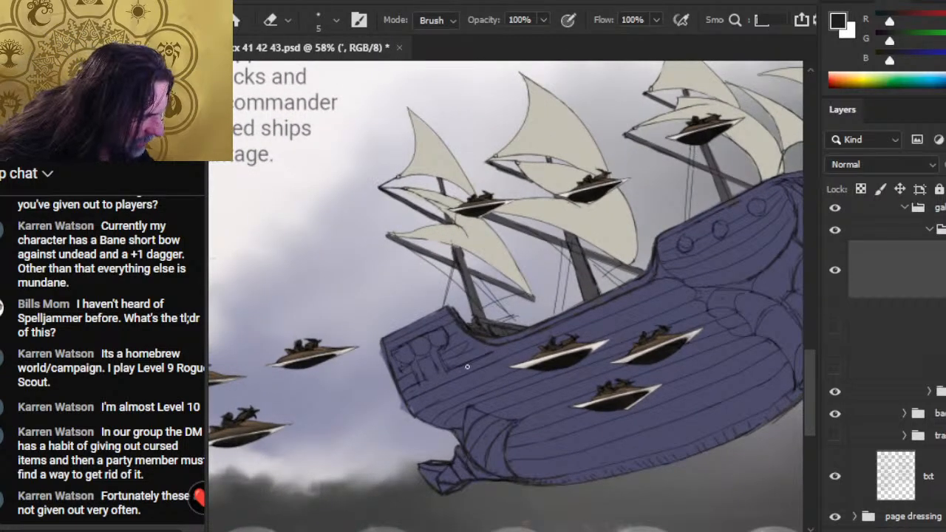
key("b")
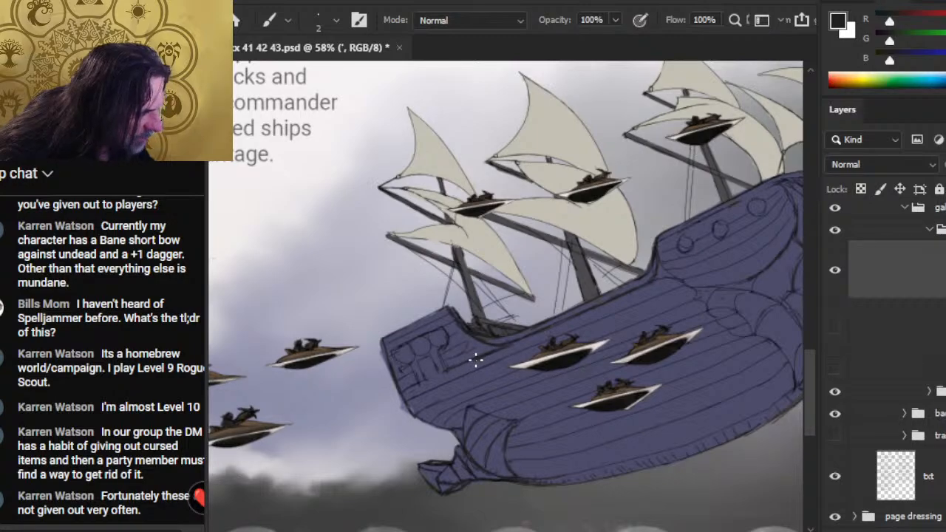
key("e")
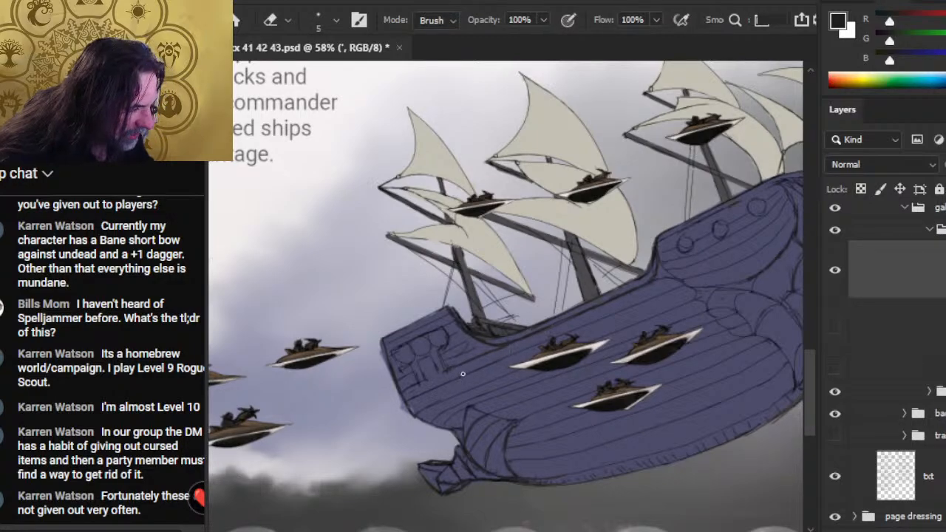
key("b")
key("e")
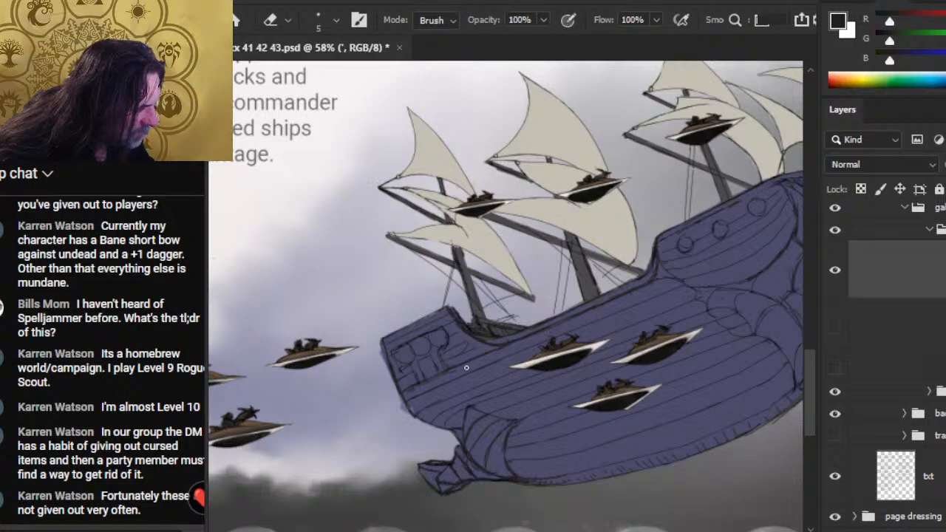
key("b")
- Trim stray marks around the stern's rear corner and reinforce its outline and top edge with the 2 px brush
key("e")
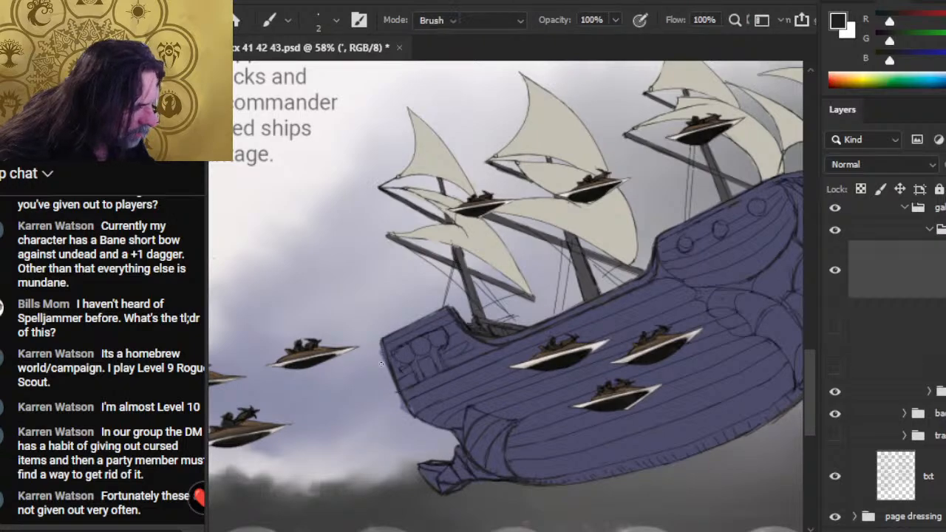
key("b")
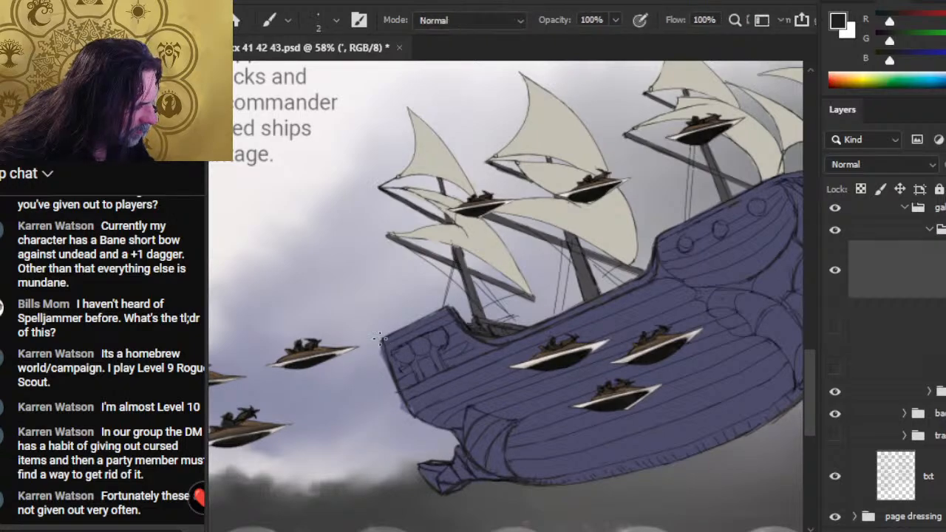
key("e")
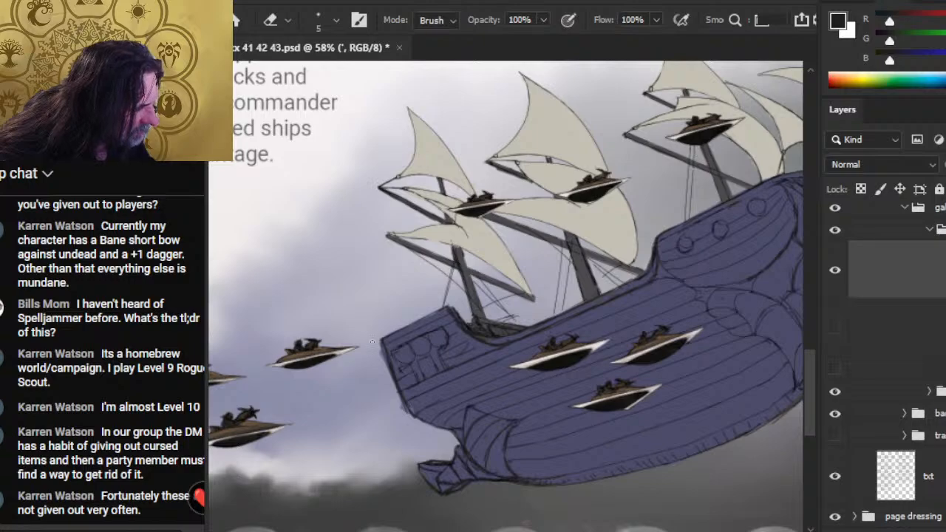
key("b")
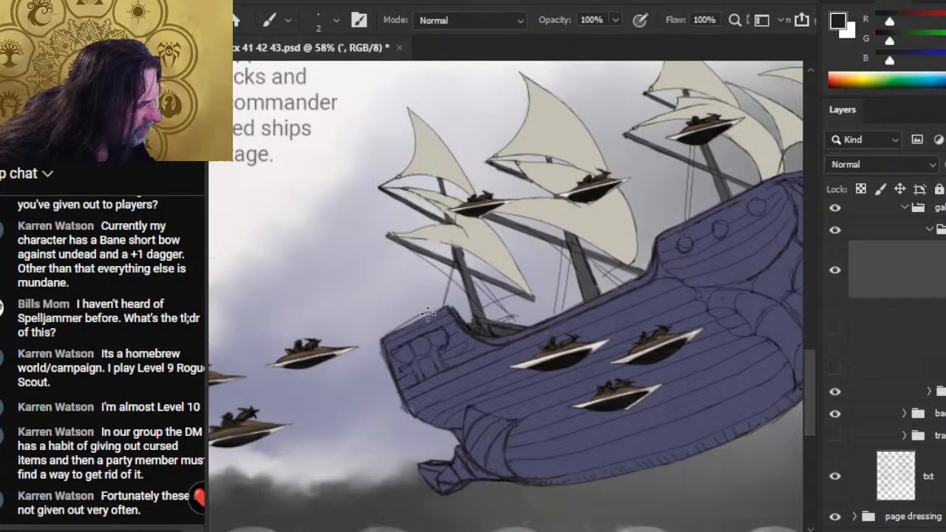
key("e")
key("b")
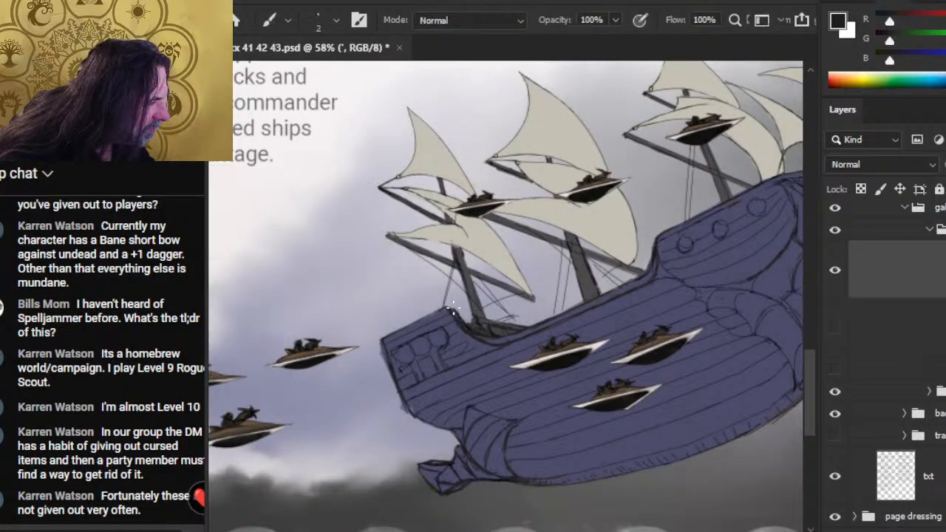
- Redraw the deck lines at the foot of the rear mast and trim the overlapping strokes there
left_click_drag(488, 317, 516, 324)
key("e")
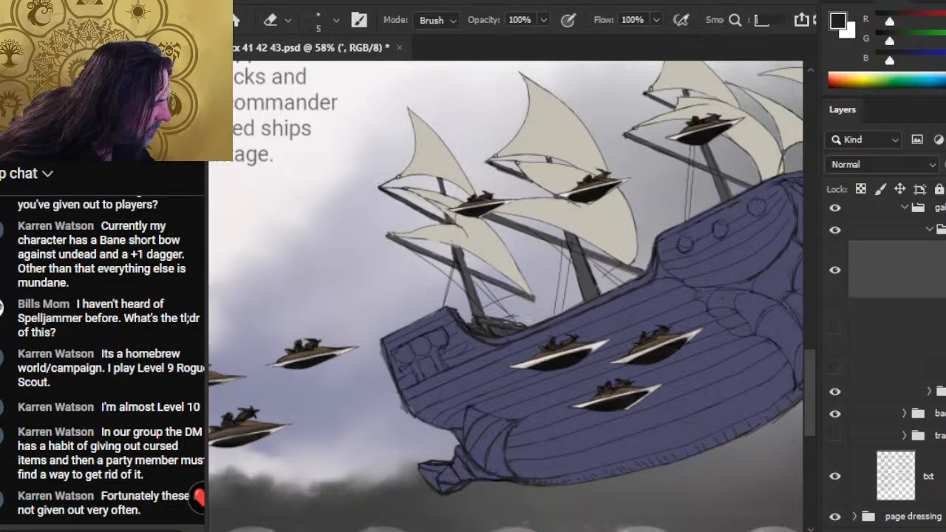
key("b")
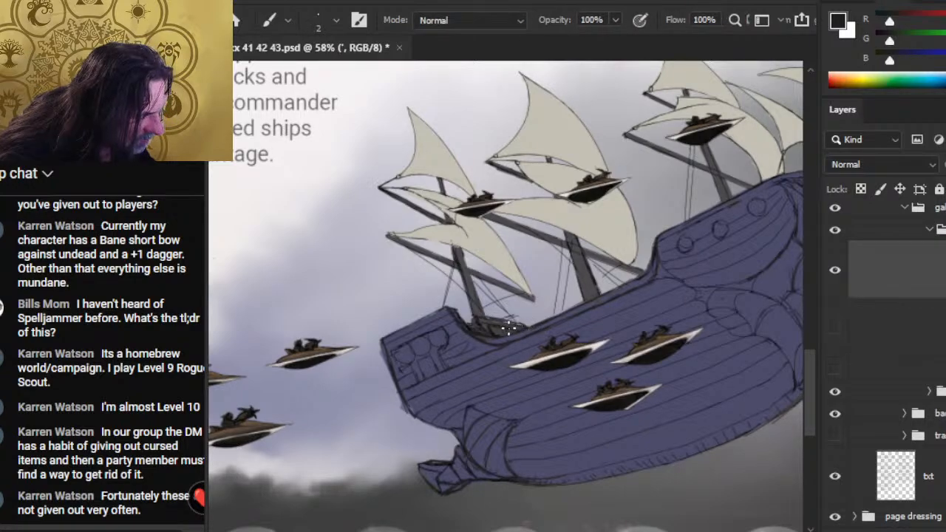
key("e")
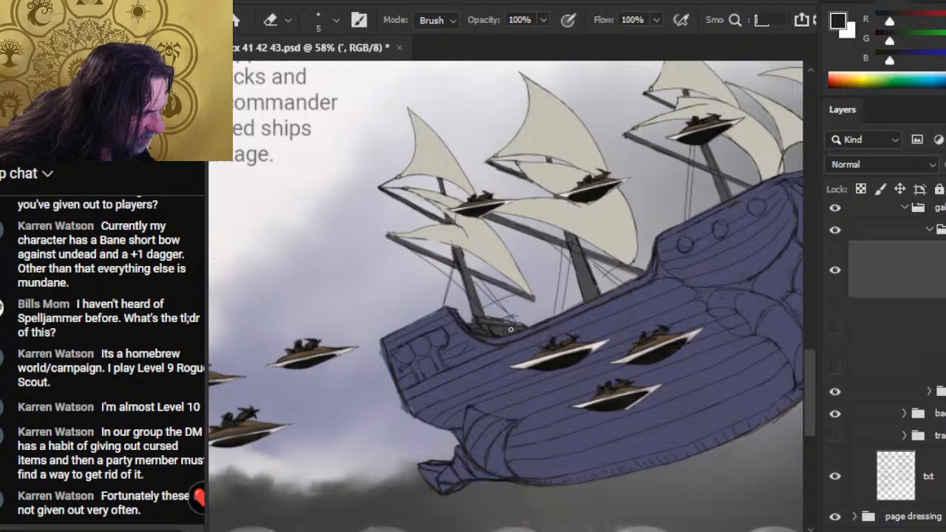
key("b")
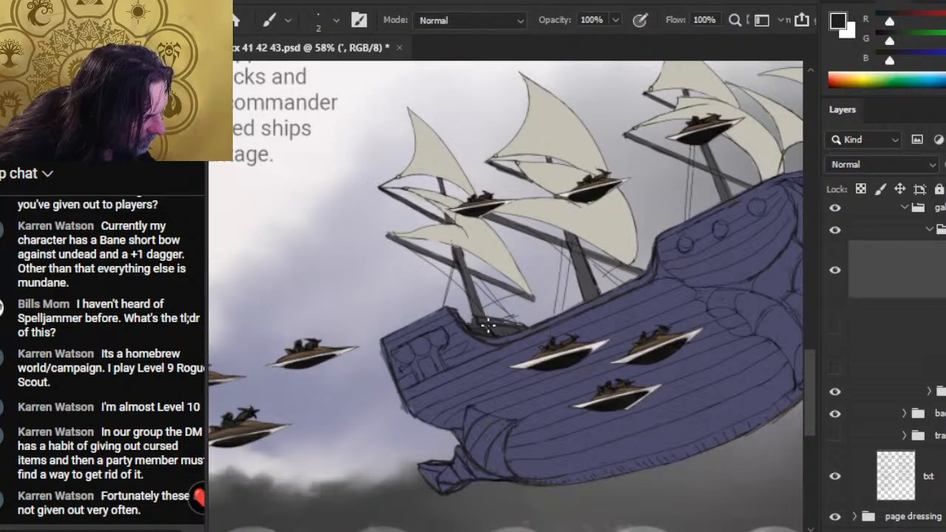
key("e")
key("b")
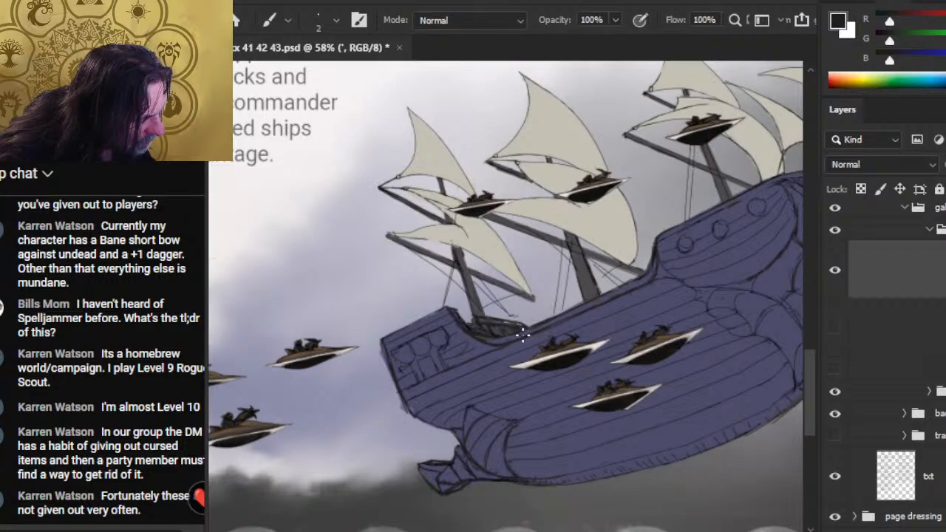
key("e")
key("b")
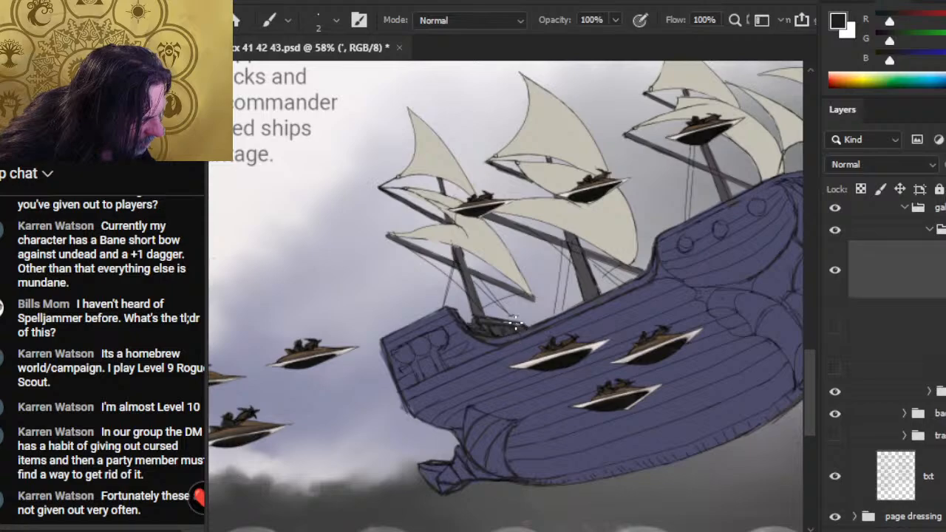
- Clean up and redraw the rigging line ends between the rear mast and the deck
key("e")
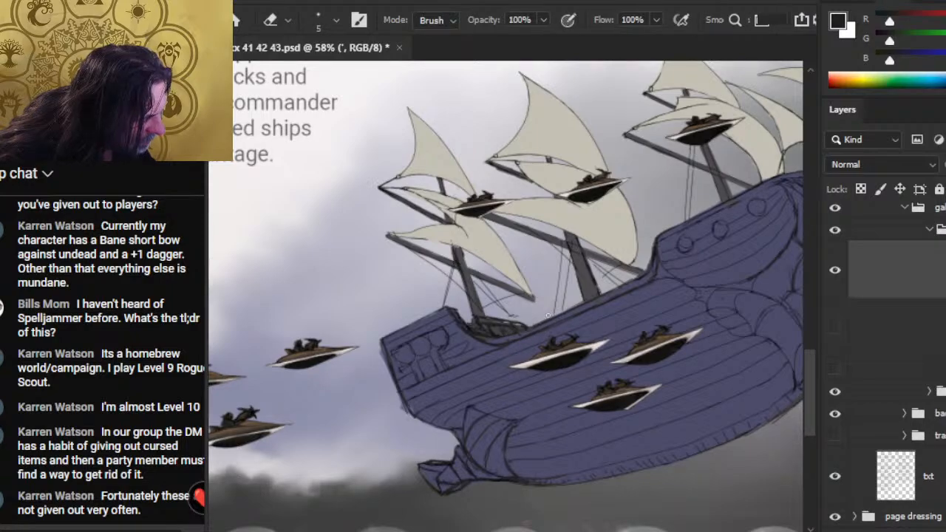
key("b")
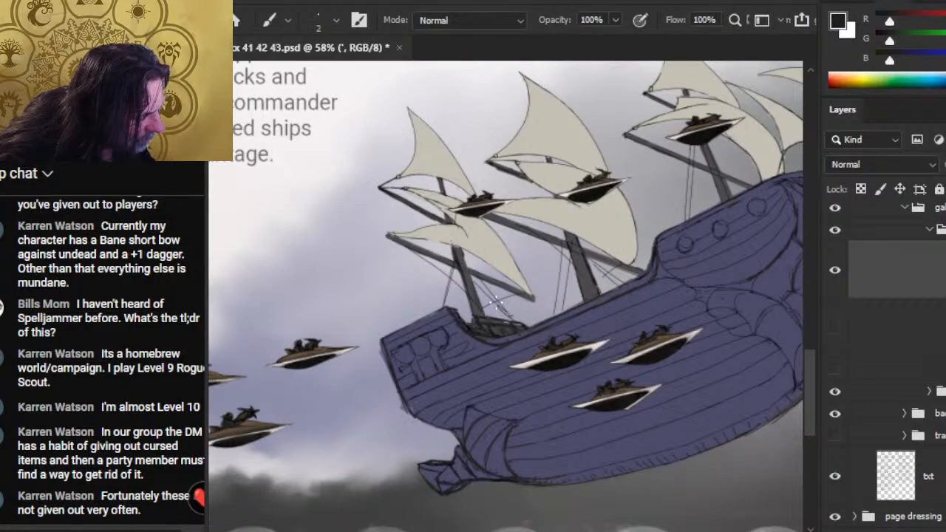
key("e")
key("b")
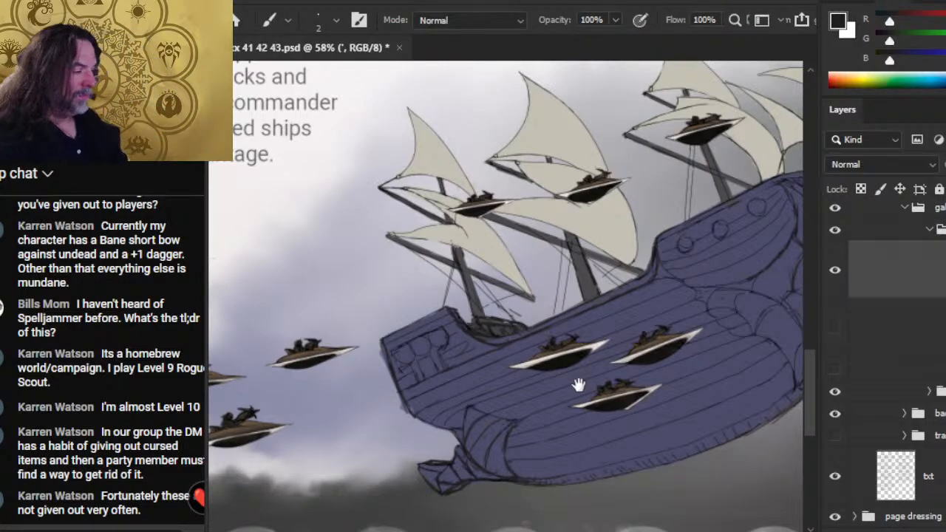
- Erase the rear lines of the fin at the keel's stern end with the eraser enlarged to 25 px
left_click_drag(576, 380, 484, 285)
key("z")
left_click_drag(532, 330, 526, 361)
key("b")
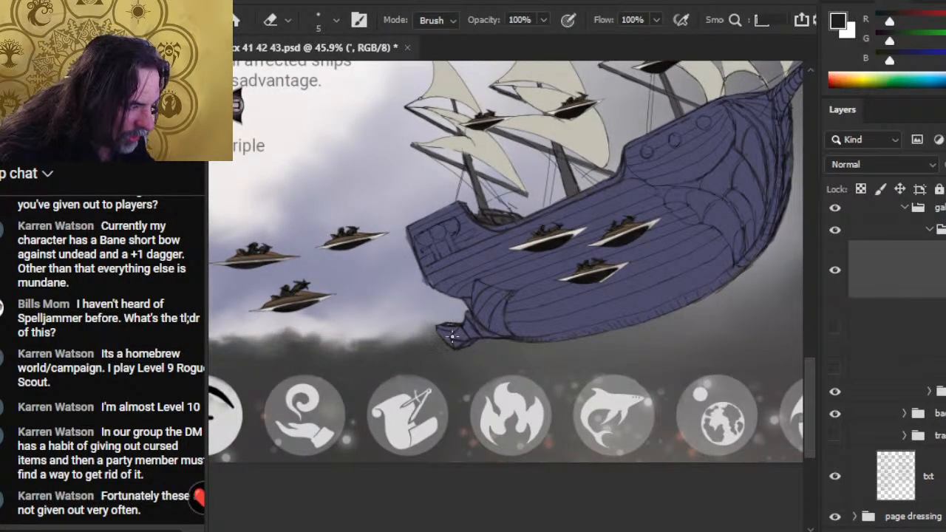
key("bracketright")
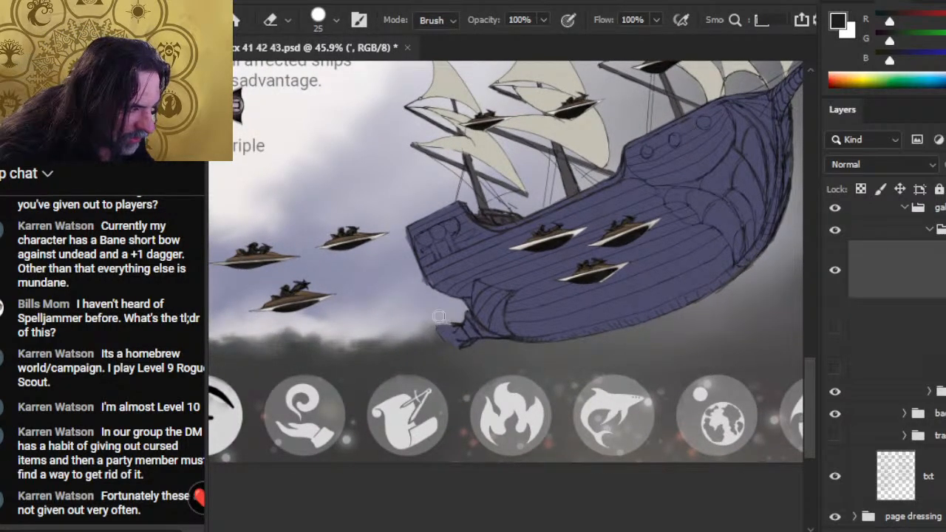
mouse_move(453, 320)
left_mouse_down()
mouse_move(464, 344)
mouse_move(463, 319)
left_mouse_up()
- Redraw the fin at the keel's stern end in a shorter shape and connect it to the hull with the 2 px brush
key("b")
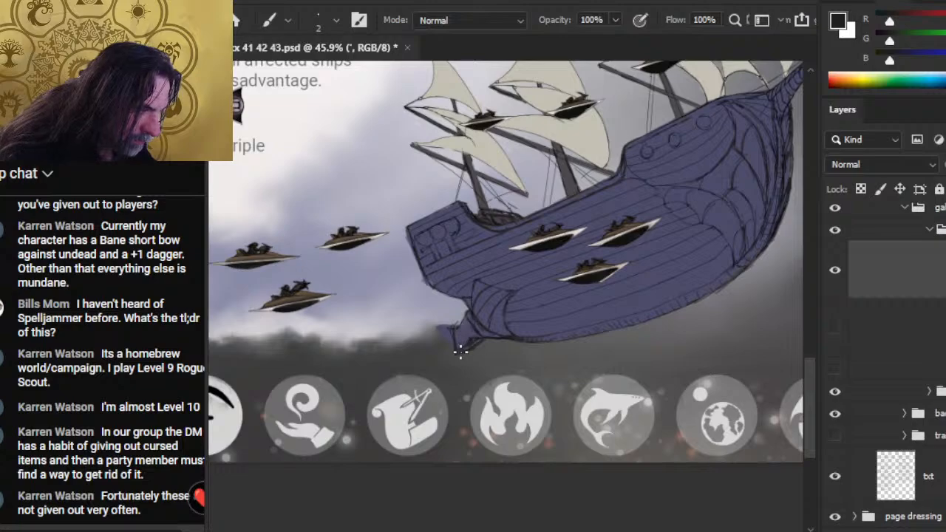
key("e")
key("b")
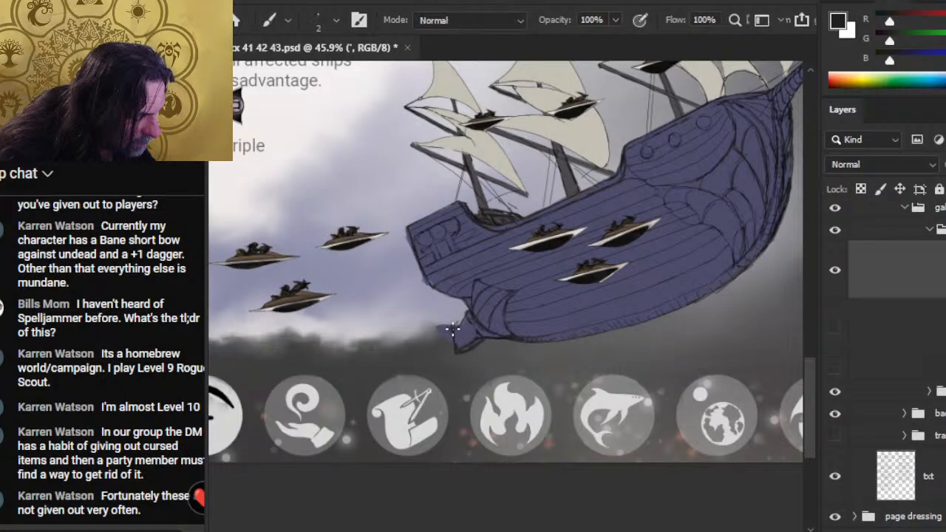
key("e")
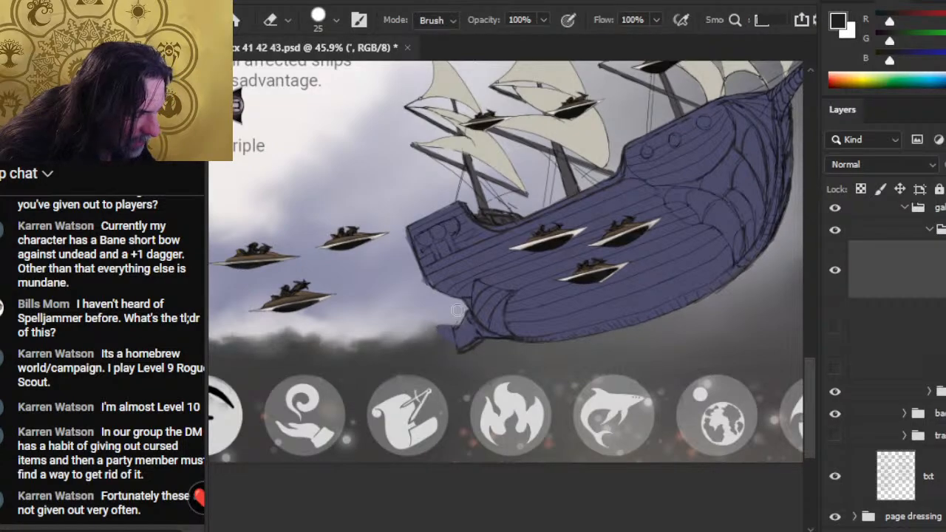
key("b")
mouse_move(463, 303)
left_mouse_down()
mouse_move(467, 320)
mouse_move(459, 317)
left_mouse_up()
key("e")
key("b")
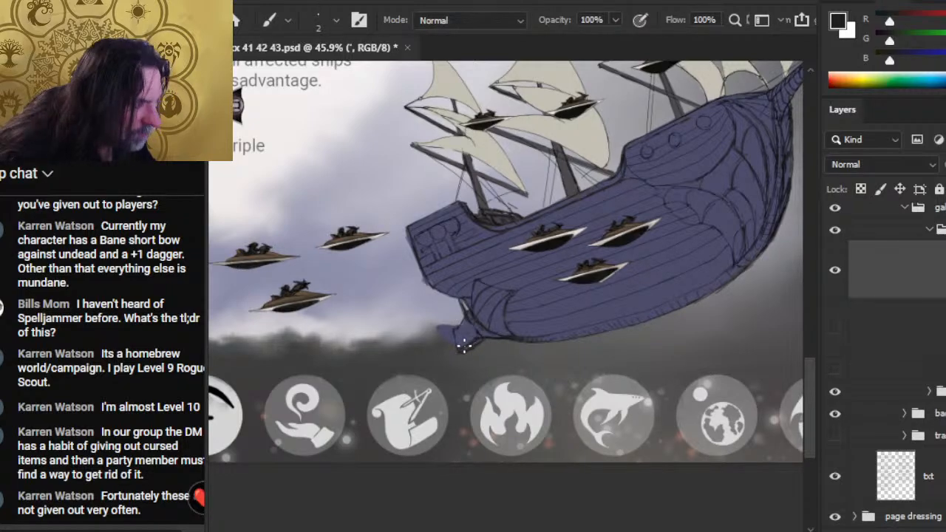
key("e")
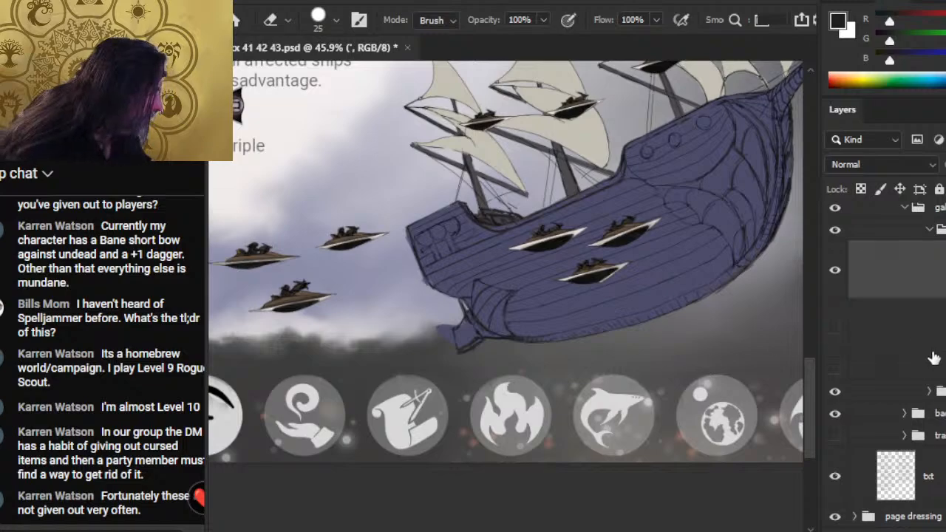
- Erase the hull colour spilling past the shortened fin, working on Layer 533 and Layer 522
left_click(929, 391)
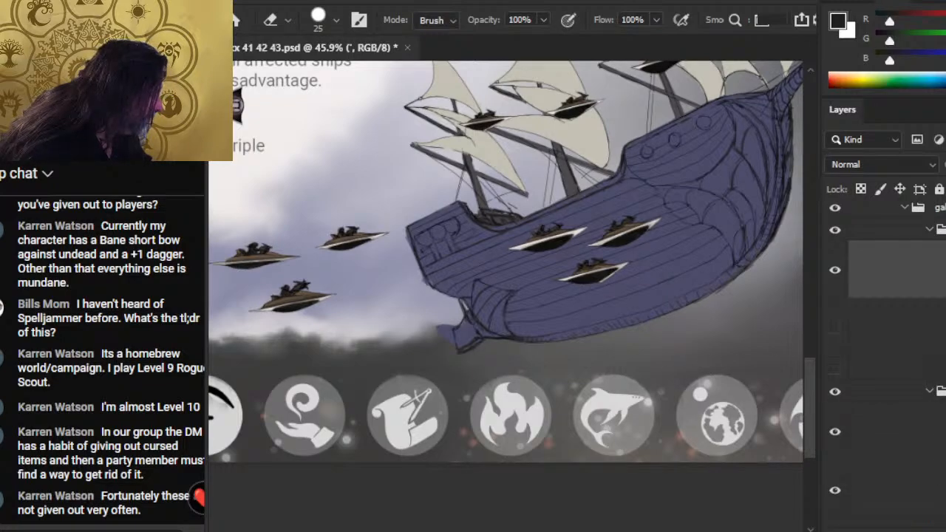
left_click(904, 379)
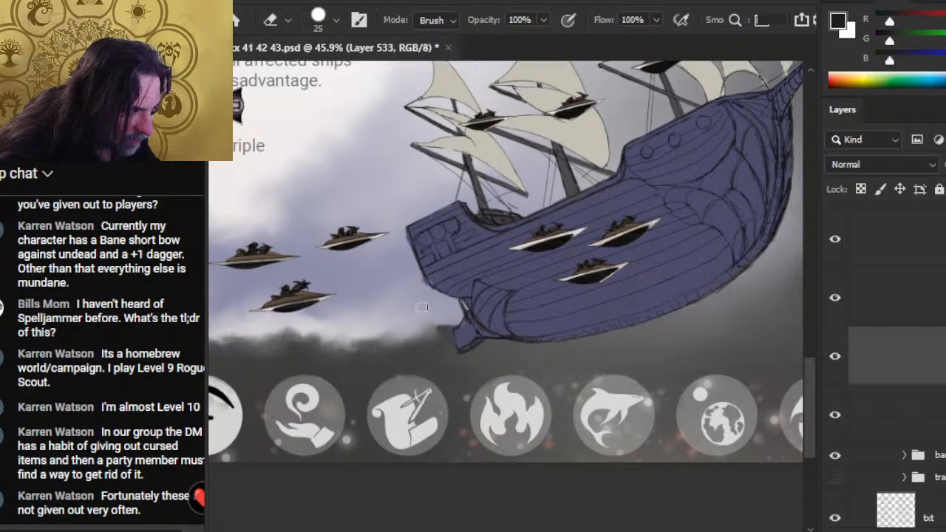
left_click(925, 411)
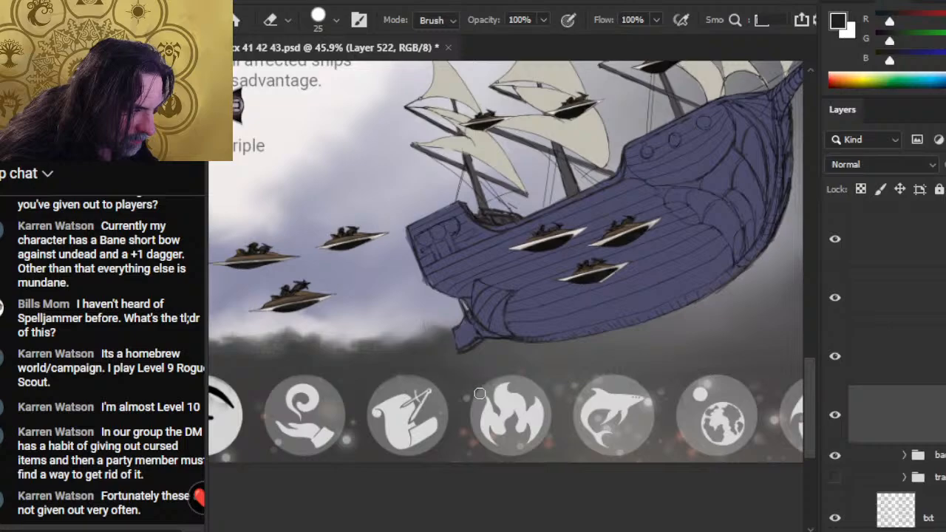
- Push the hull colour on Layer 522 to the line art under the stern with a 25 px Smudge tool at 70% strength
key("r")
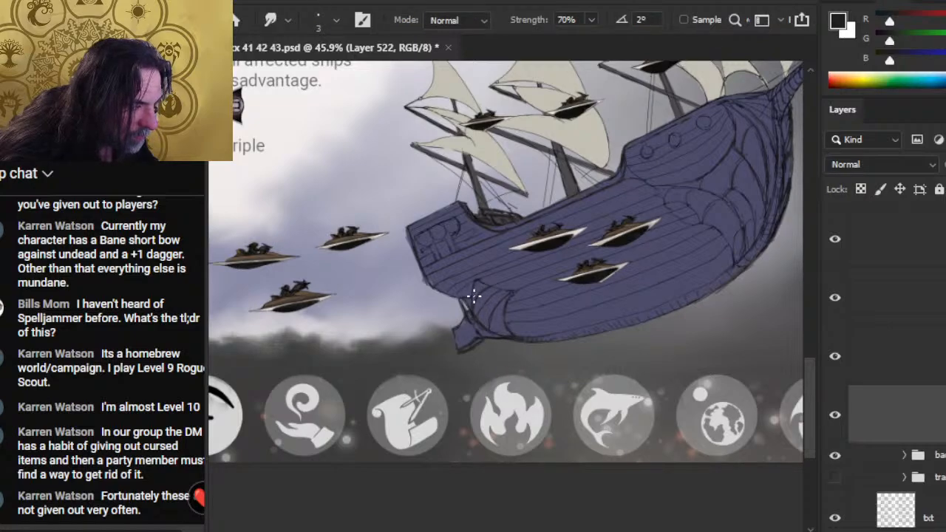
key("bracketright")
key("bracketright")
key("bracketright")
key("bracketright")
key("bracketright")
key("bracketright")
key("bracketright")
key("bracketright")
key("bracketright")
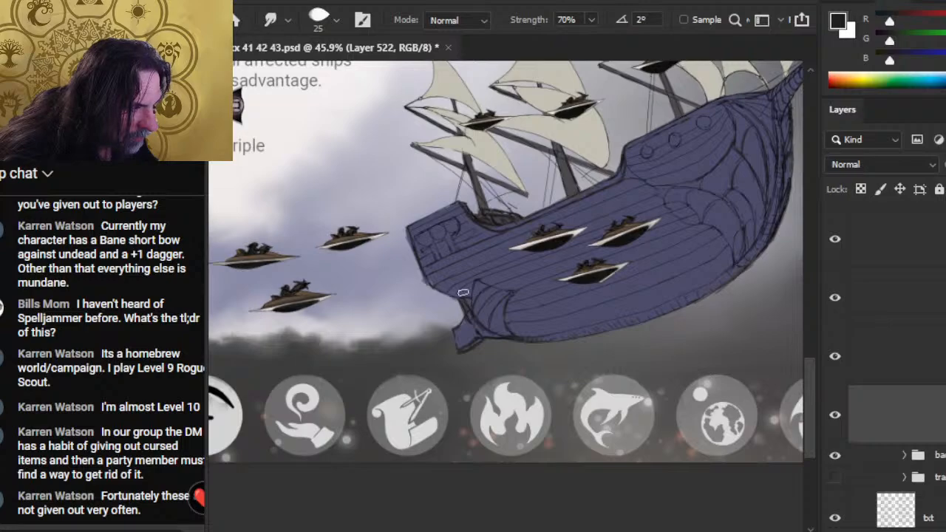
key("e")
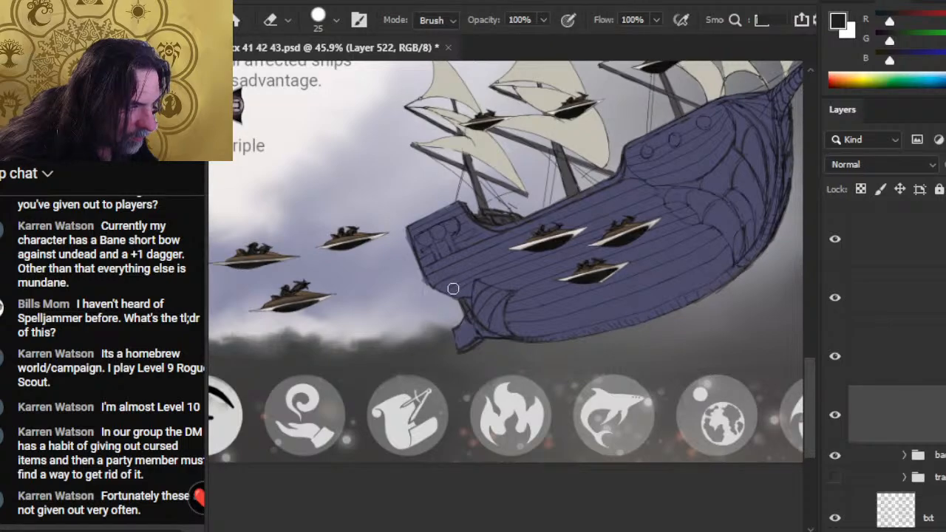
key("r")
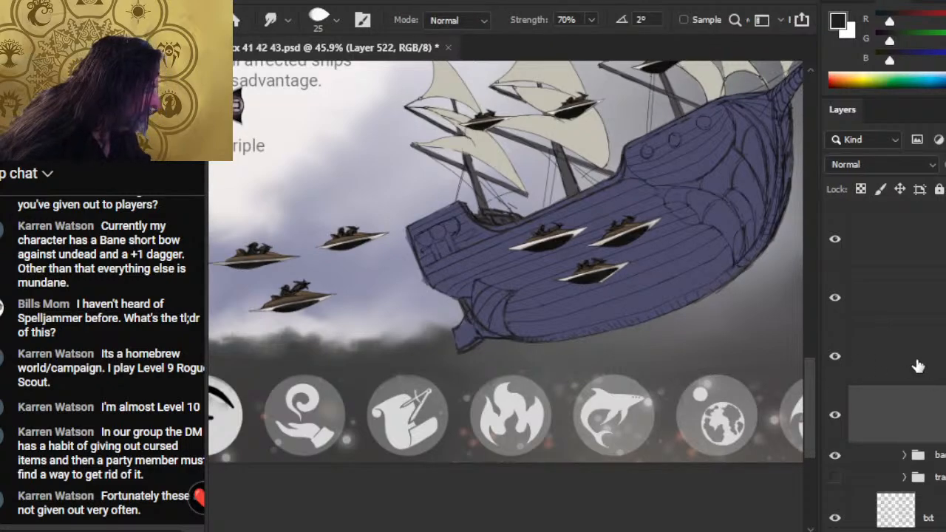
scroll(914, 369, "down", 2)
key("e")
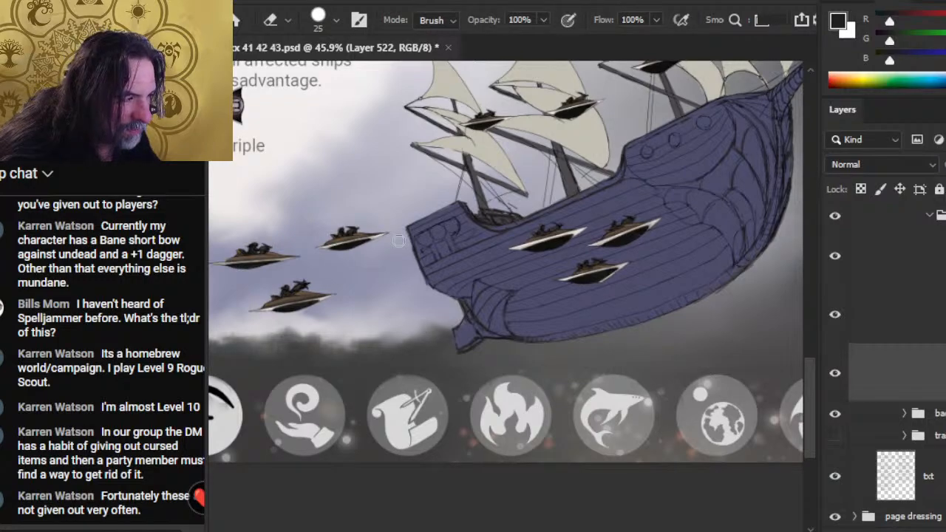
key("r")
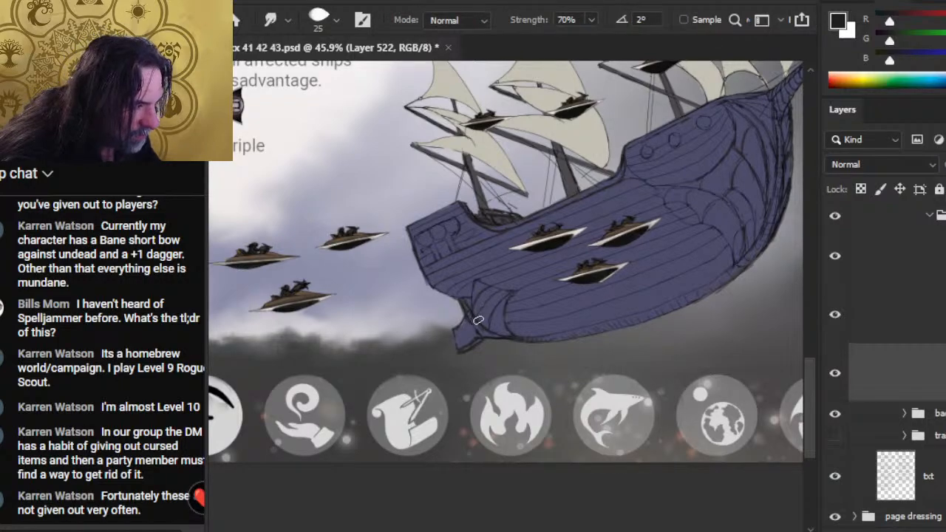
key("e")
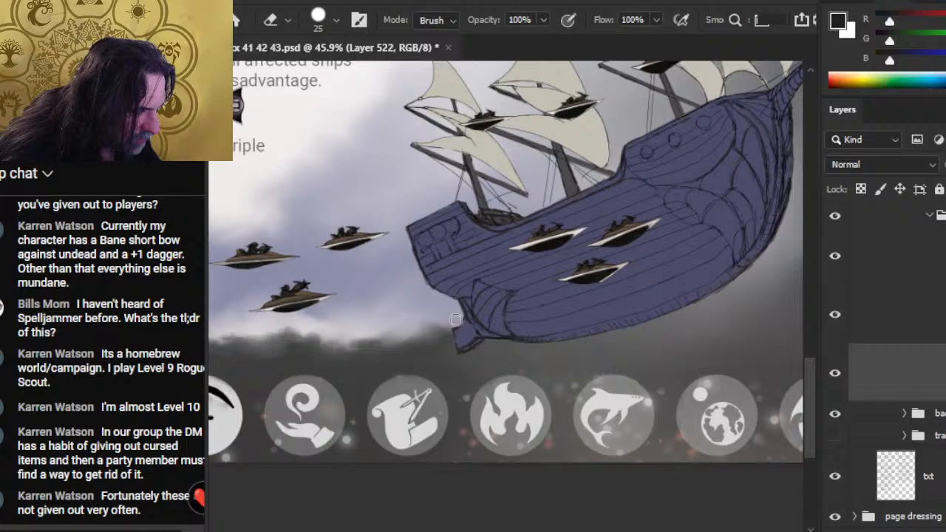
key("z")
left_click_drag(633, 382, 606, 439)
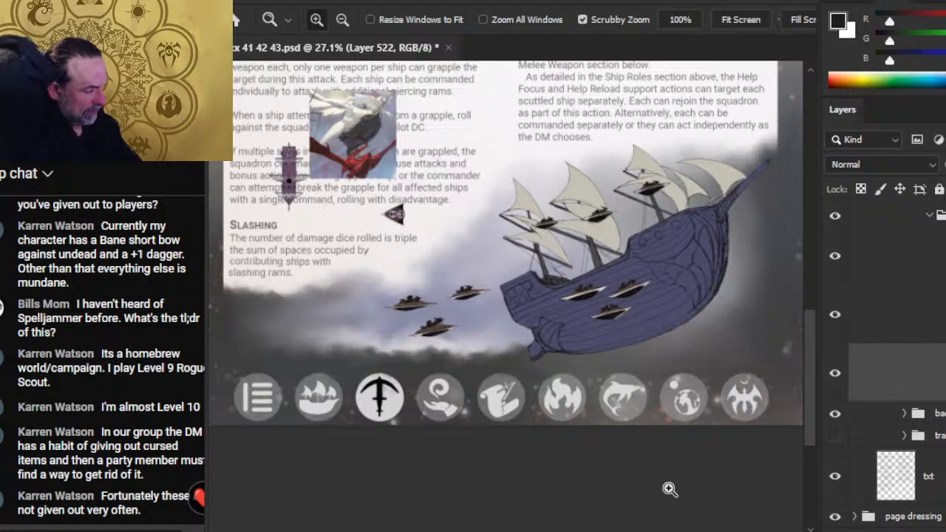
mouse_move(616, 297)
left_mouse_down()
mouse_move(584, 311)
mouse_move(602, 305)
left_mouse_up()
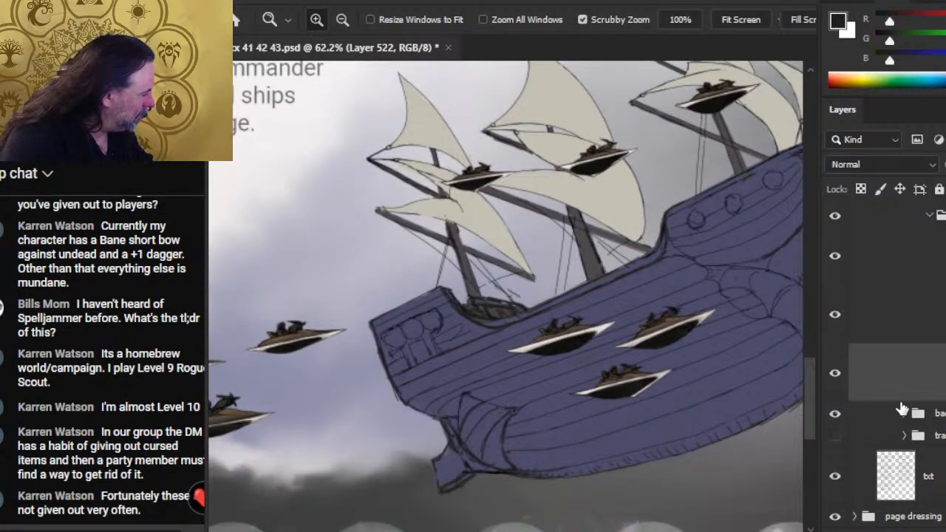
- Toggle the visibility of the sail and mast colour layers to identify them, and select the mast colour layer, Layer 530
left_click(832, 259)
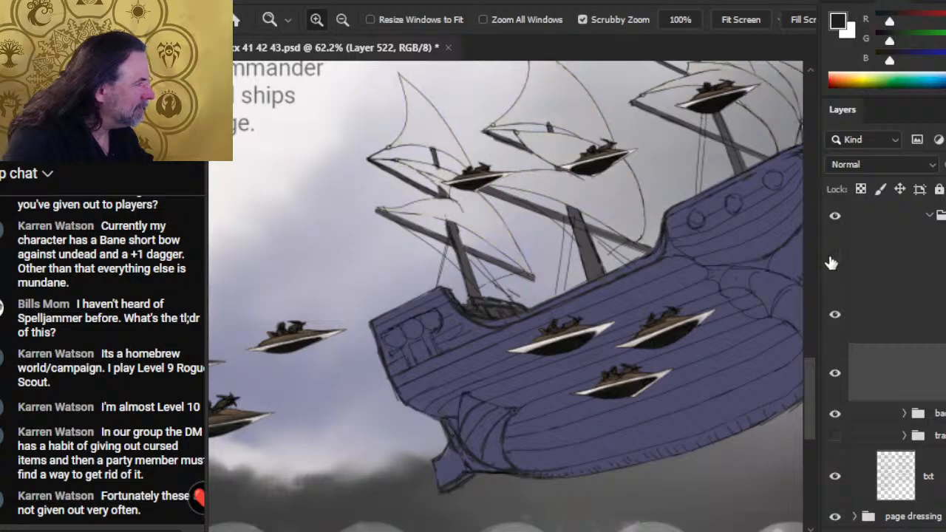
left_click(832, 259)
left_click(840, 316)
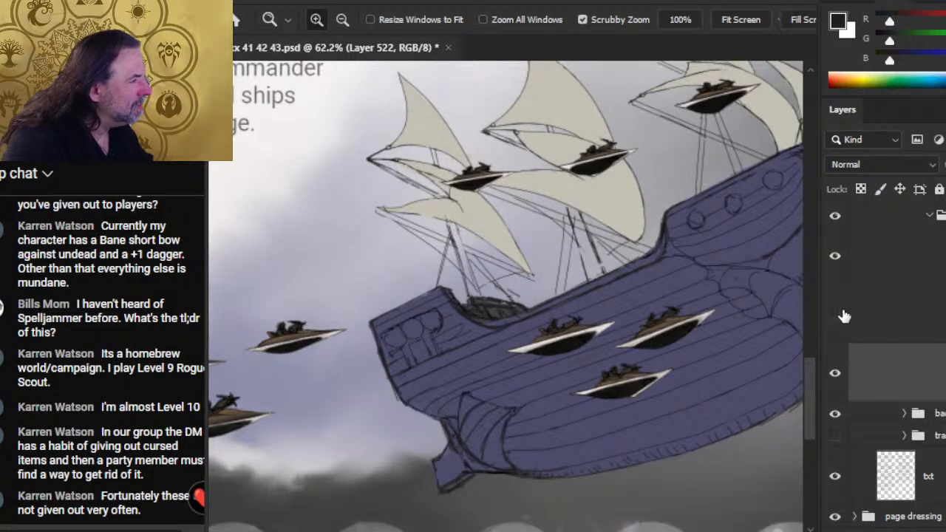
left_click(840, 315)
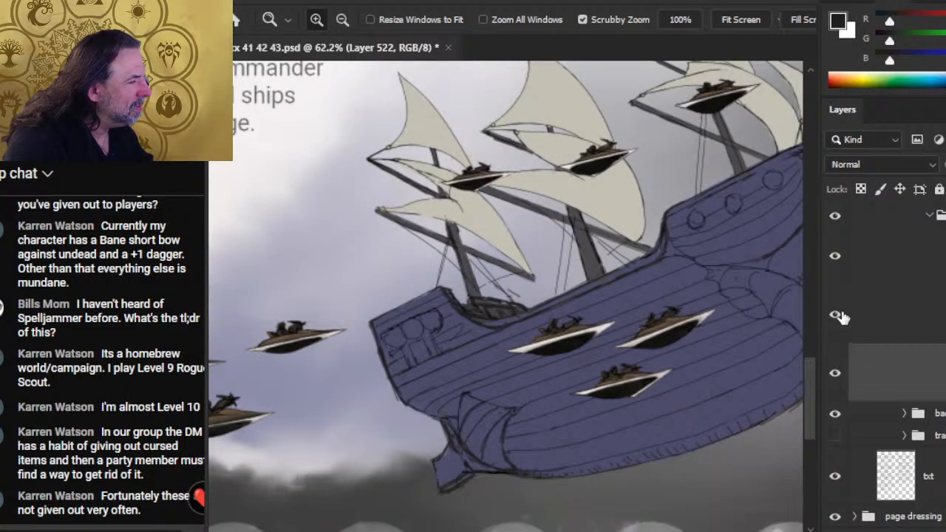
left_click(889, 313)
- Push the grey colour on the rear mast's lower yard toward its line art with an 8 px Smudge tool at 70% strength
left_click_drag(454, 249, 498, 270)
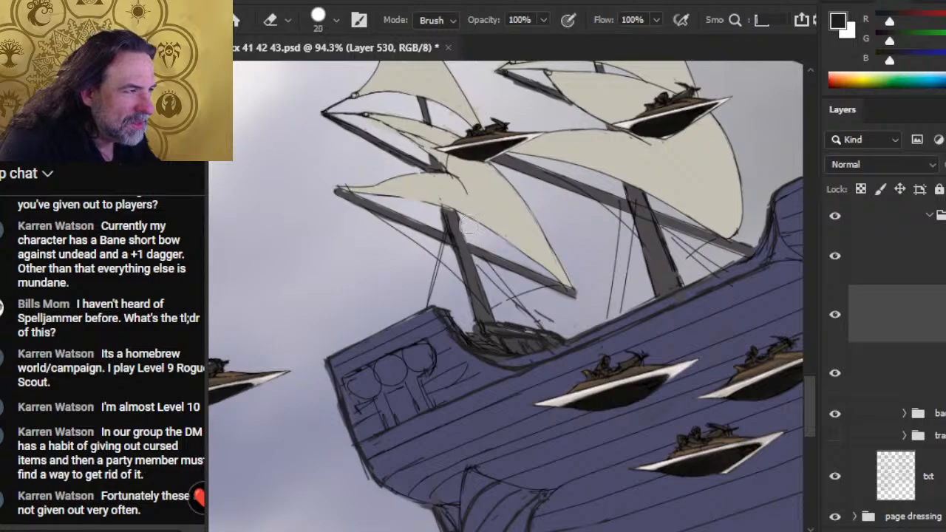
key("bracketleft")
key("bracketleft")
key("bracketleft")
key("bracketleft")
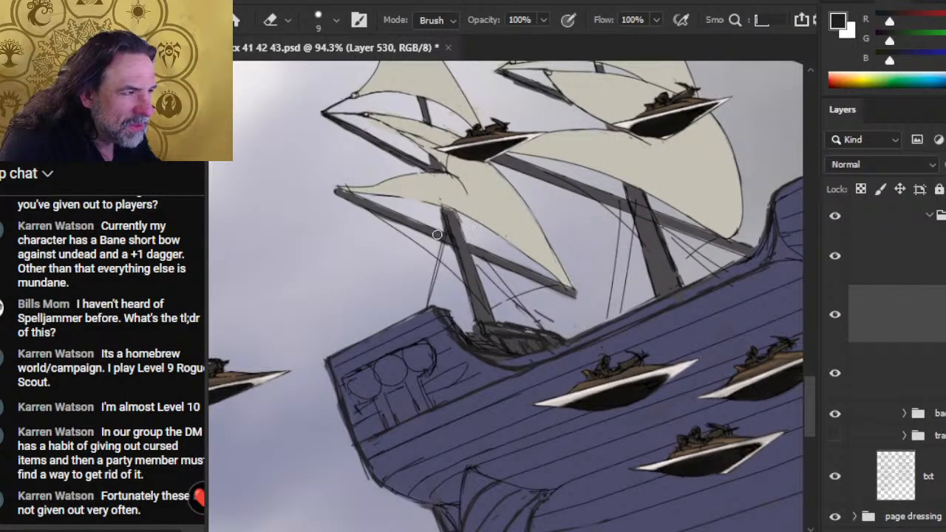
key("r")
key("bracketleft")
key("bracketleft")
key("bracketleft")
key("bracketleft")
key("bracketleft")
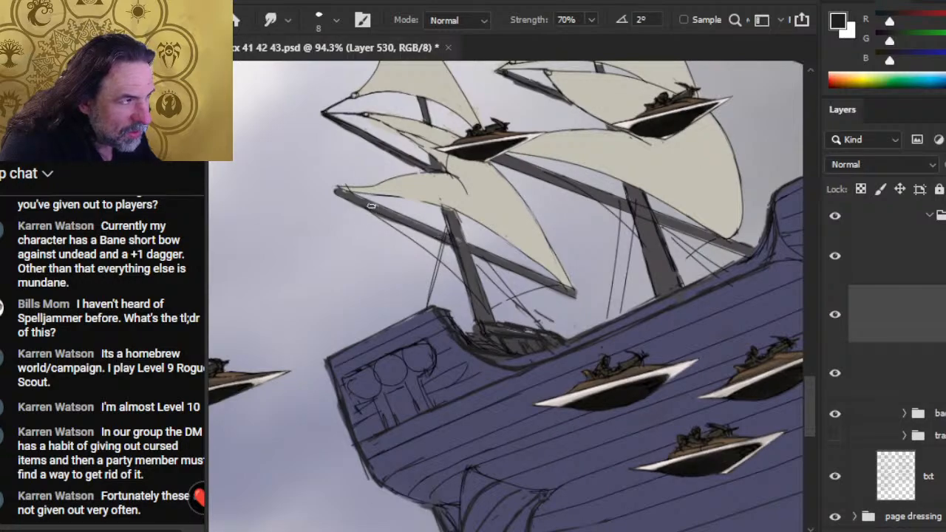
- Erase the grey spilling past the underside of the rear mast's lower yard with the 9 px eraser and smudge its edge to the line art
key("e")
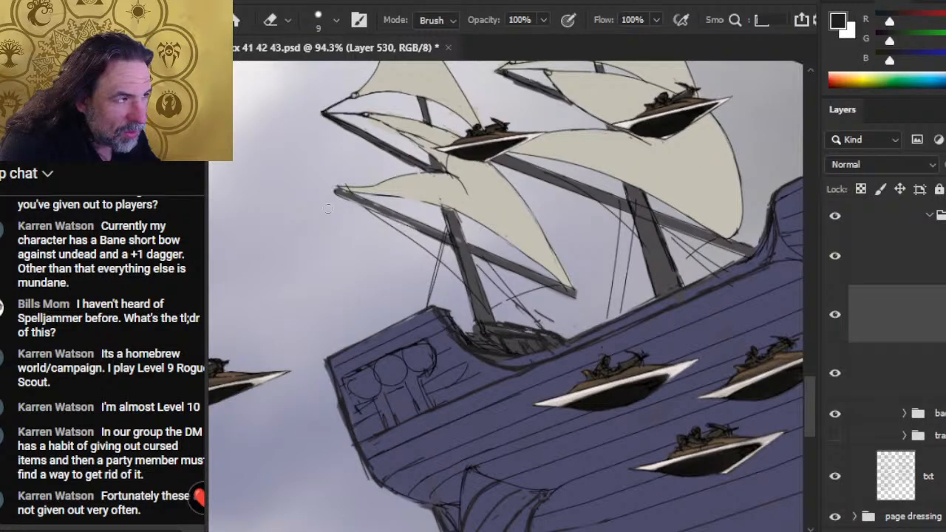
left_click_drag(407, 224, 444, 241)
key("r")
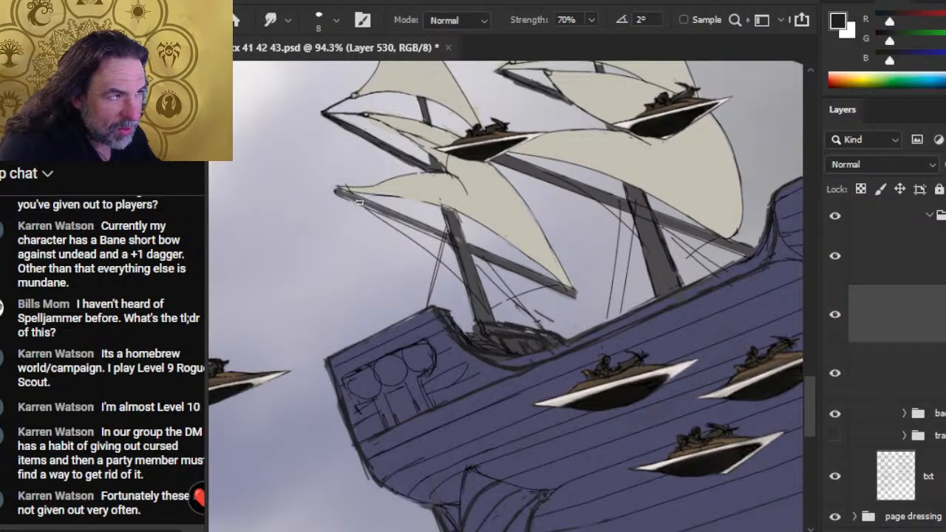
key("b")
key("r")
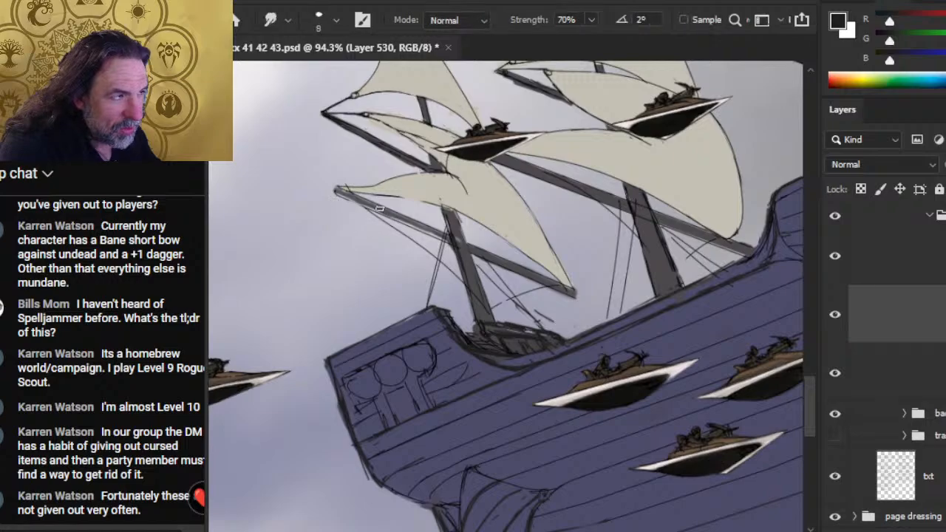
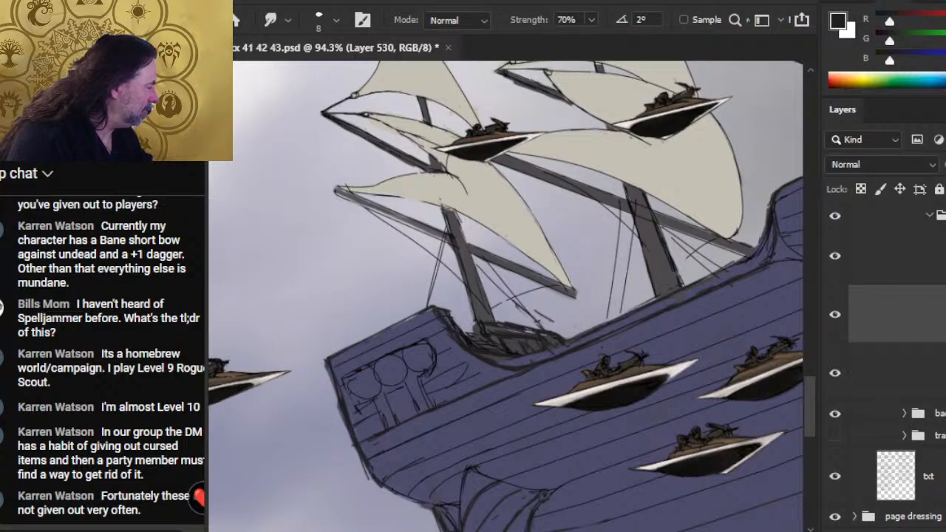
- Delete the hidden layer directly above Group 91 in the layer stack
scroll(897, 355, "up", 4)
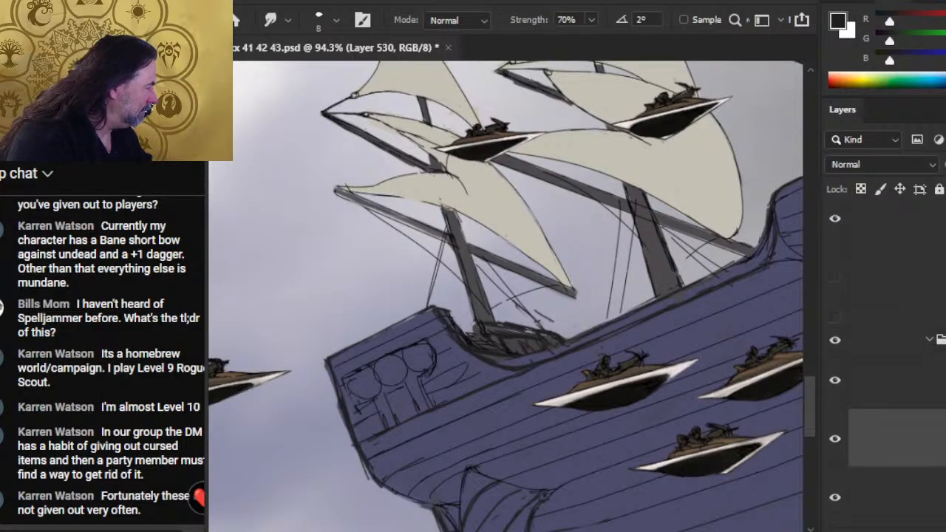
left_click(912, 281)
key("Delete")
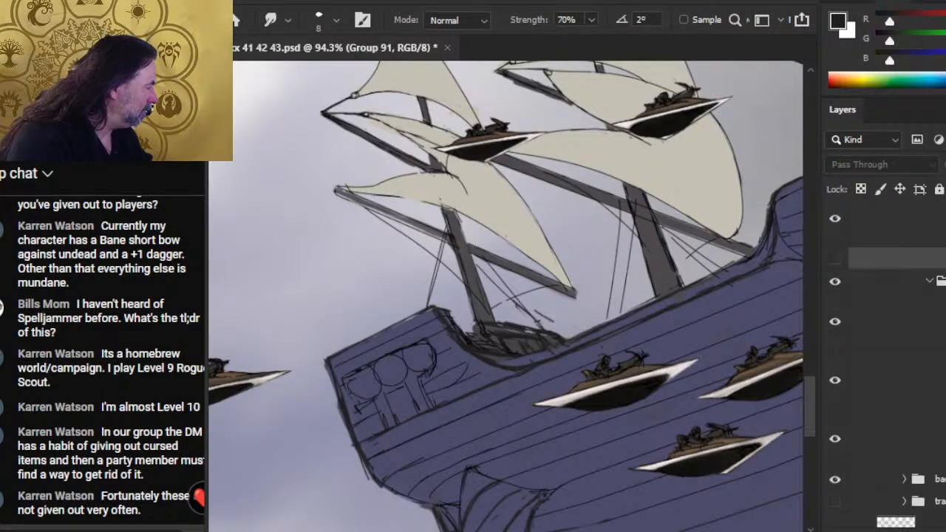
- On the line-art layer, erase the upper end of the rigging rope below the rear mast's lower yard with a 6 px eraser
scroll(897, 355, "up", 1)
left_click(912, 264)
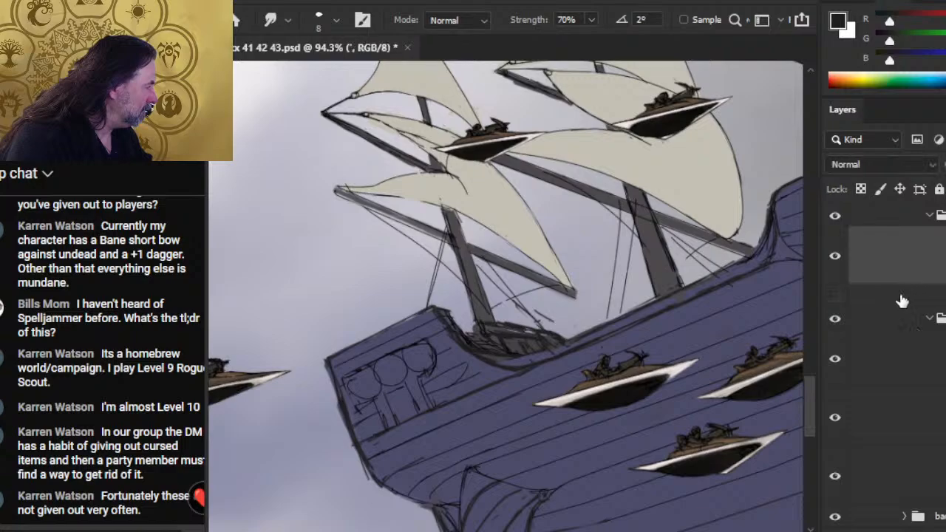
key("e")
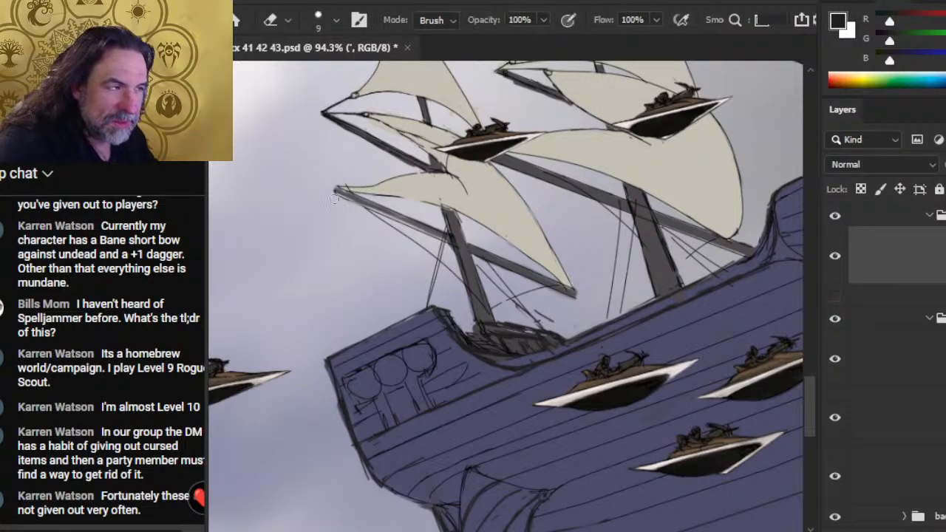
key("bracketleft")
key("bracketleft")
key("bracketleft")
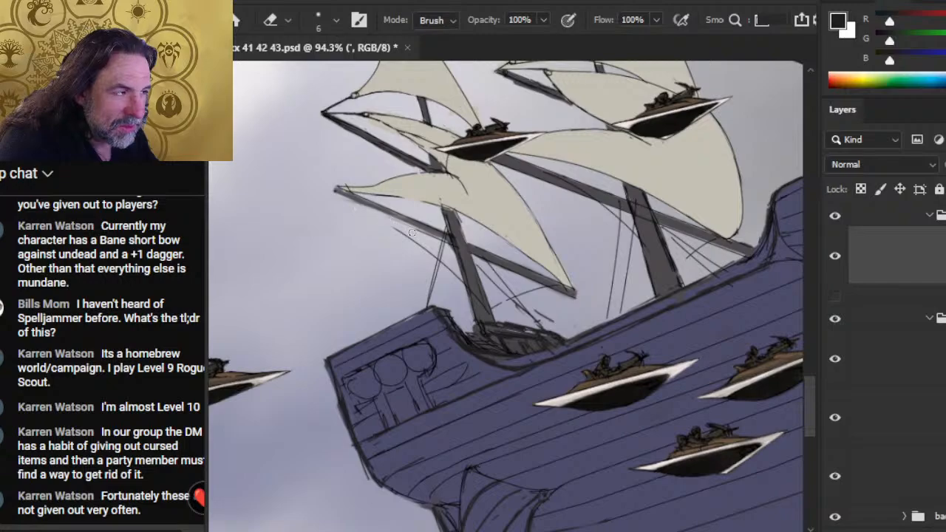
- Redraw the upper end of the rigging rope from the tip of the rear mast's lower yard with a 1 px brush
key("b")
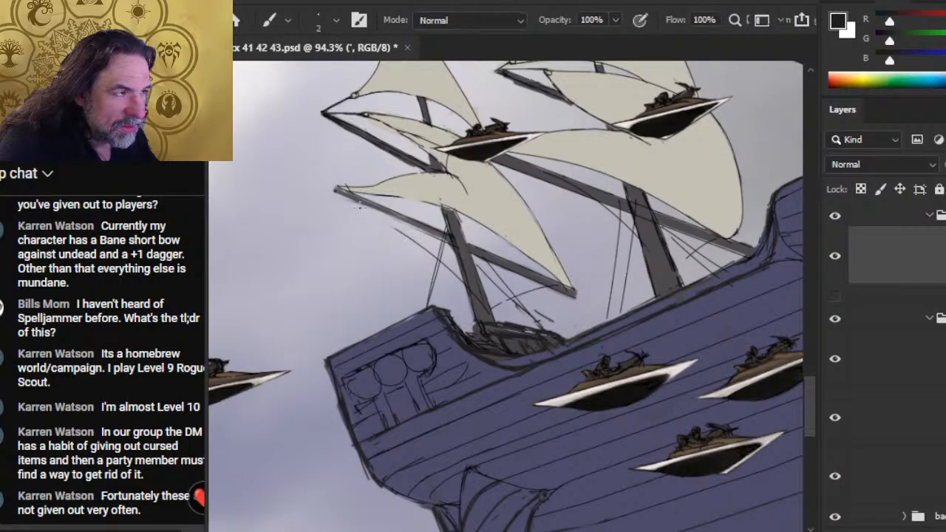
key("bracketleft")
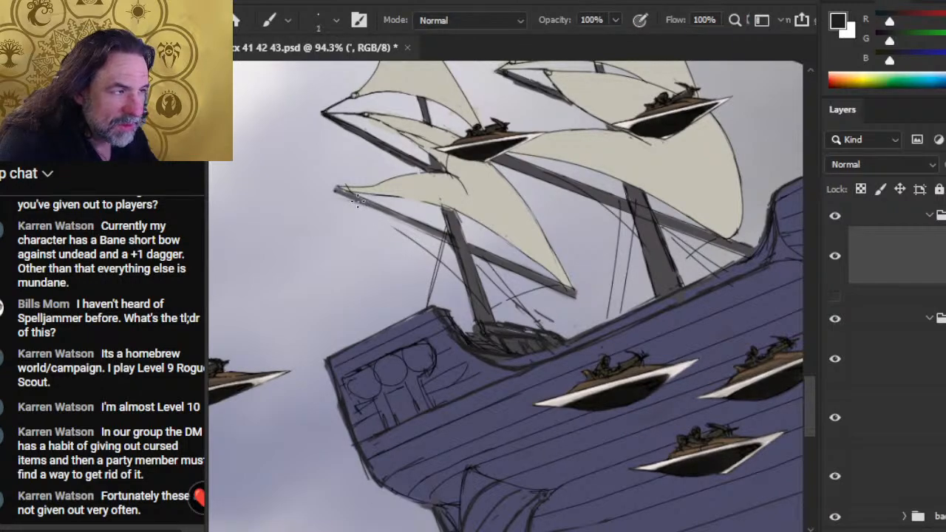
left_click_drag(340, 190, 403, 231)
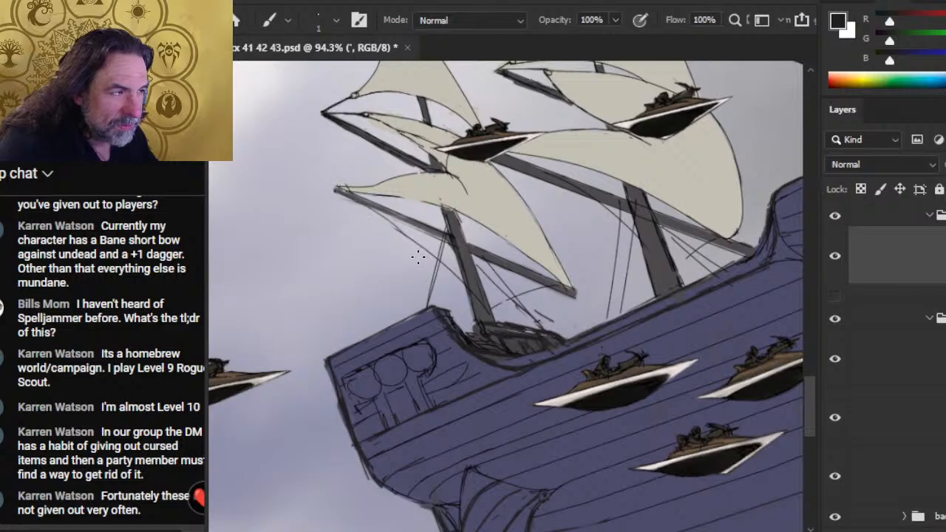
key("ctrl+z")
left_click_drag(333, 191, 411, 238)
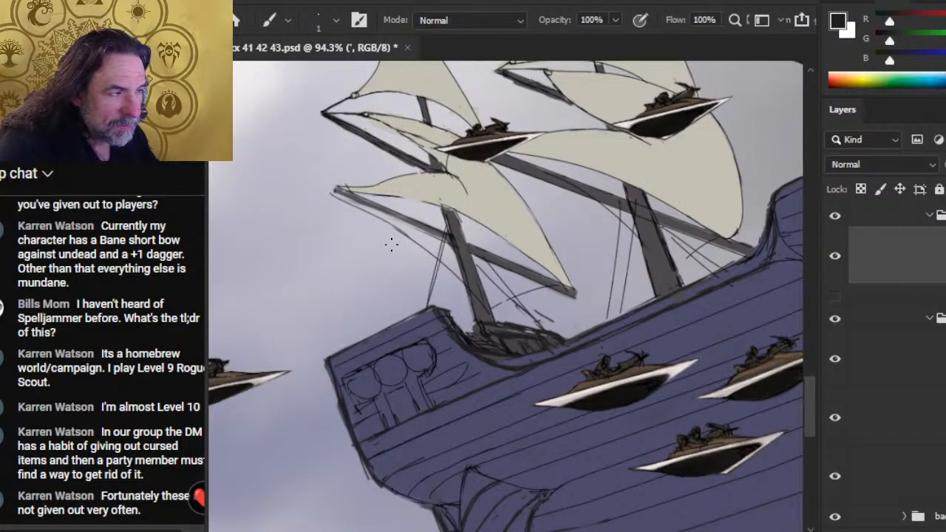
key("ctrl+z")
left_click_drag(336, 190, 407, 238)
key("e")
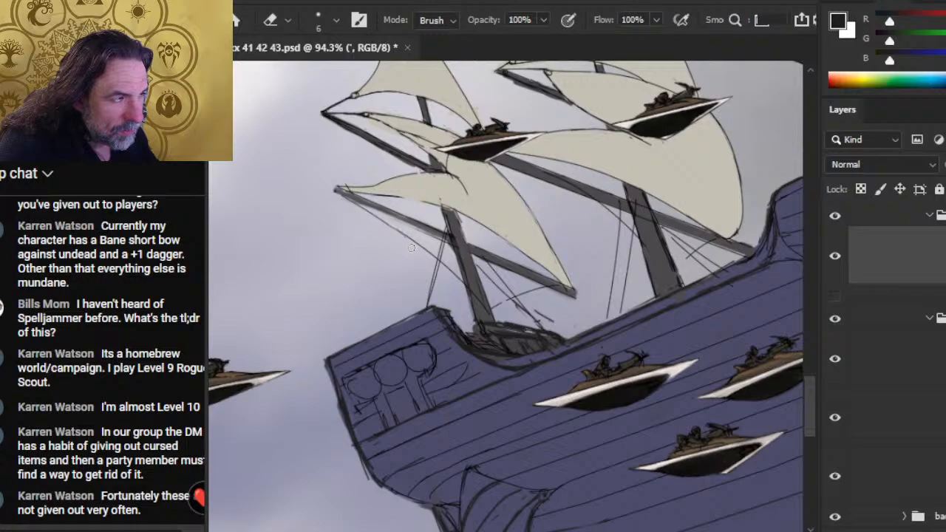
- Redraw the lower edge line of the rear mast's lowest sail between the yard tip and the mast with the 1 px brush
key("b")
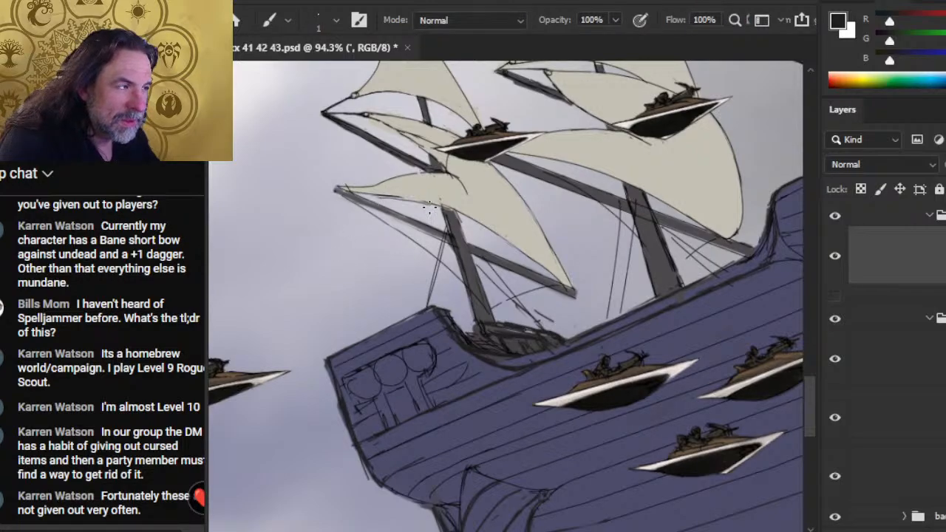
left_click_drag(379, 193, 436, 206)
key("ctrl+z")
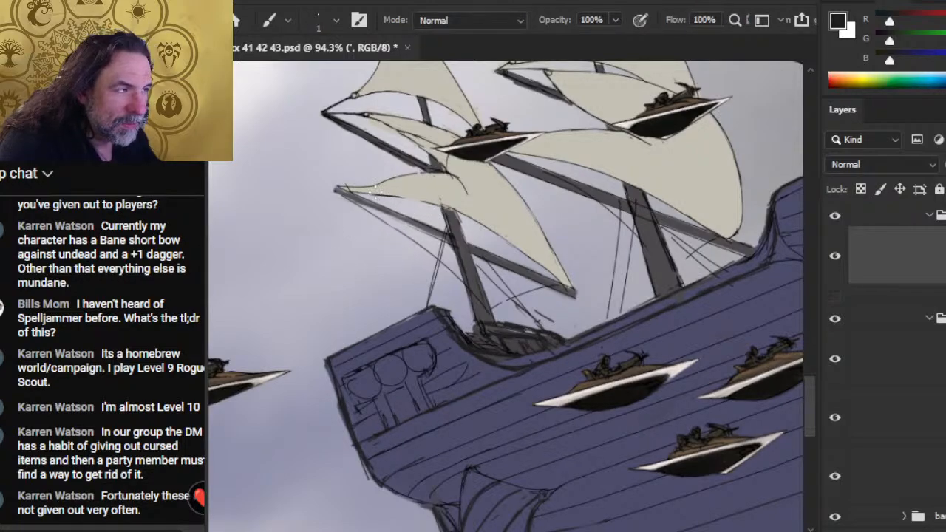
left_click_drag(369, 193, 440, 207)
key("e")
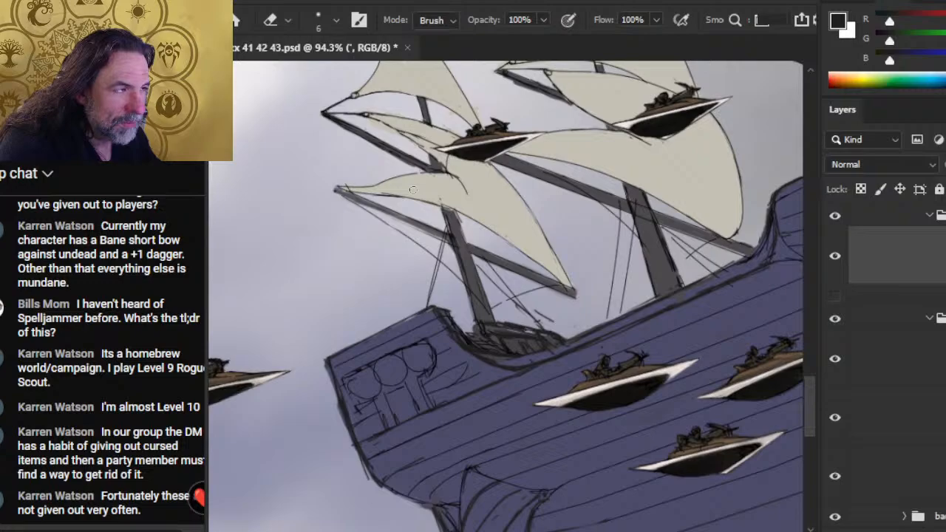
- Draw a small ring fastening the lowest sail's corner to the rear yard's outer tip, alternating the 1 px brush and 6 px eraser
key("b")
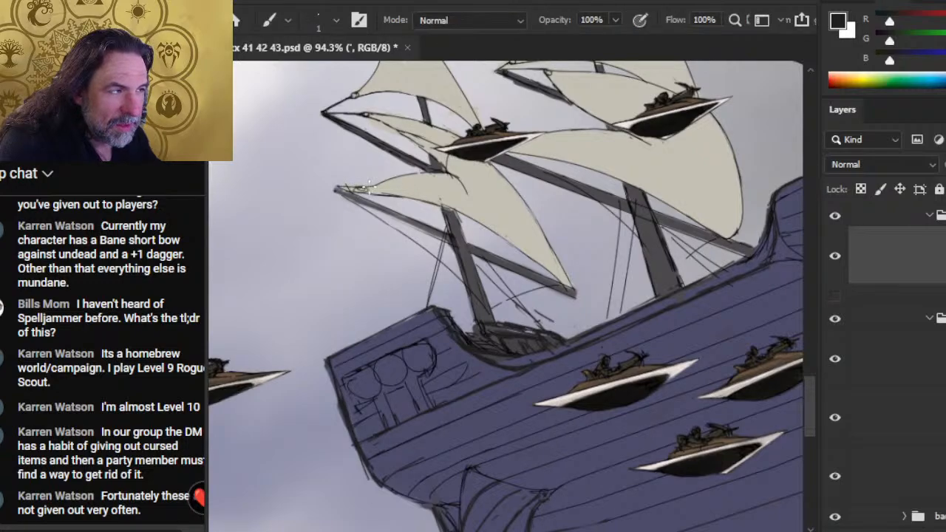
key("e")
key("b")
key("e")
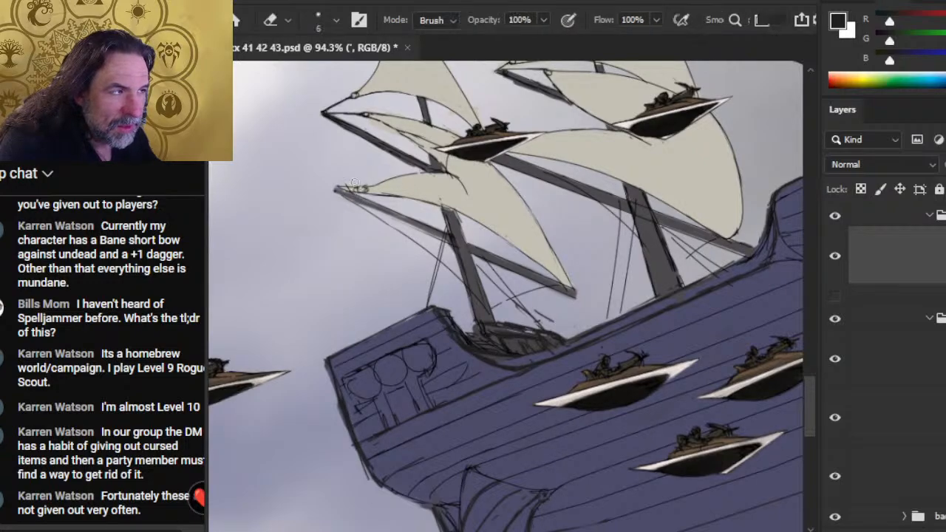
key("b")
key("e")
key("b")
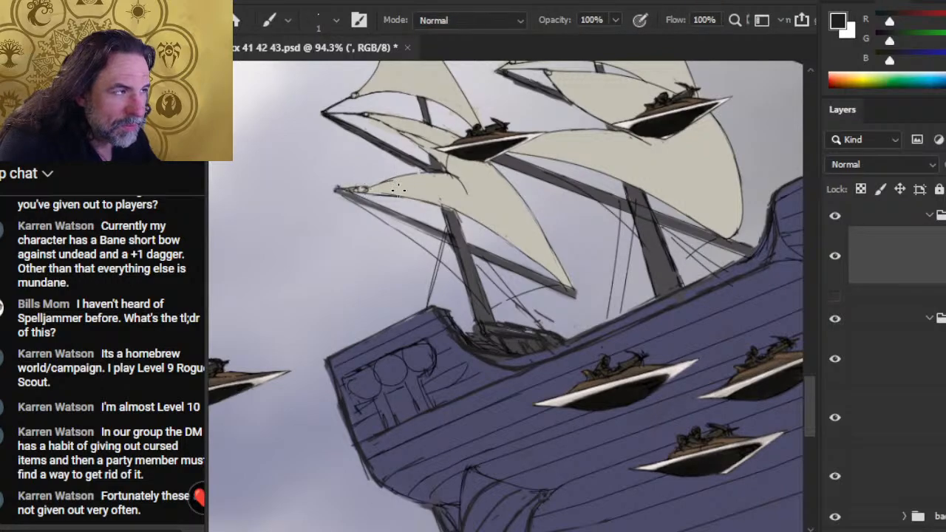
key("e")
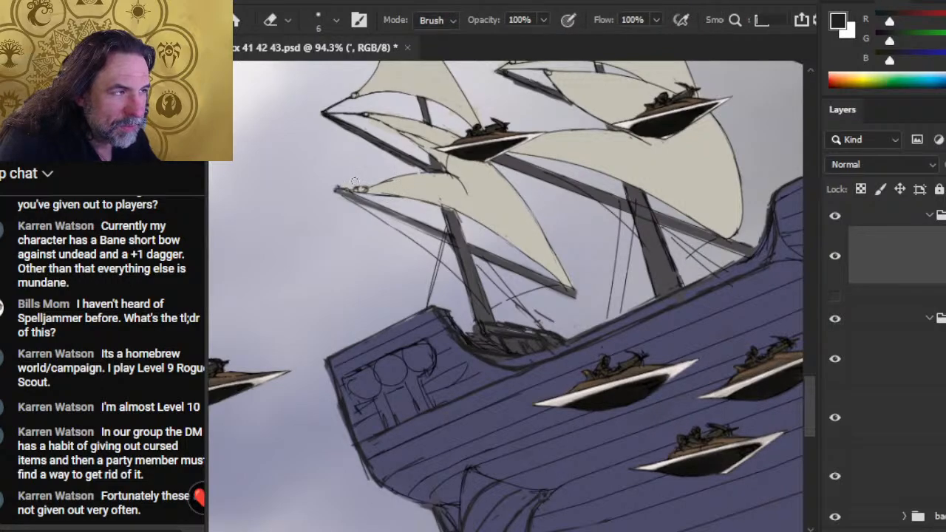
key("b")
key("e")
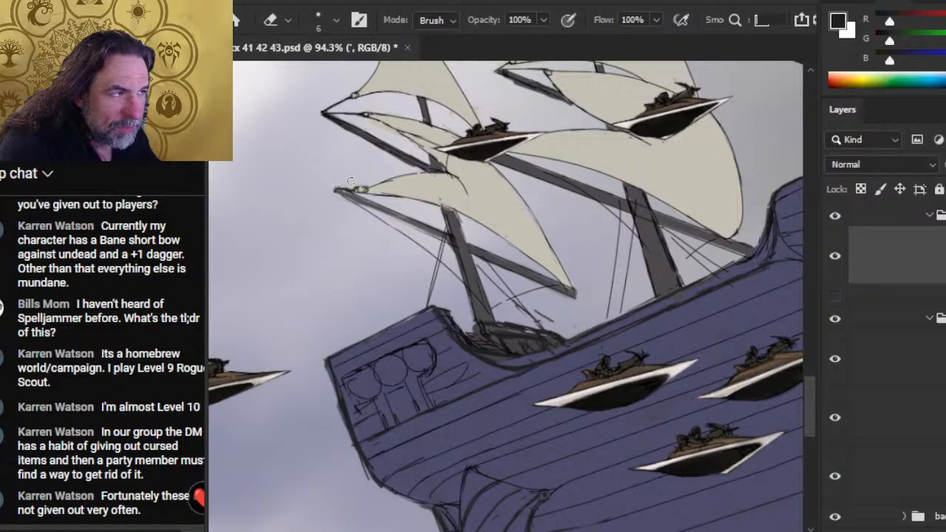
key("b")
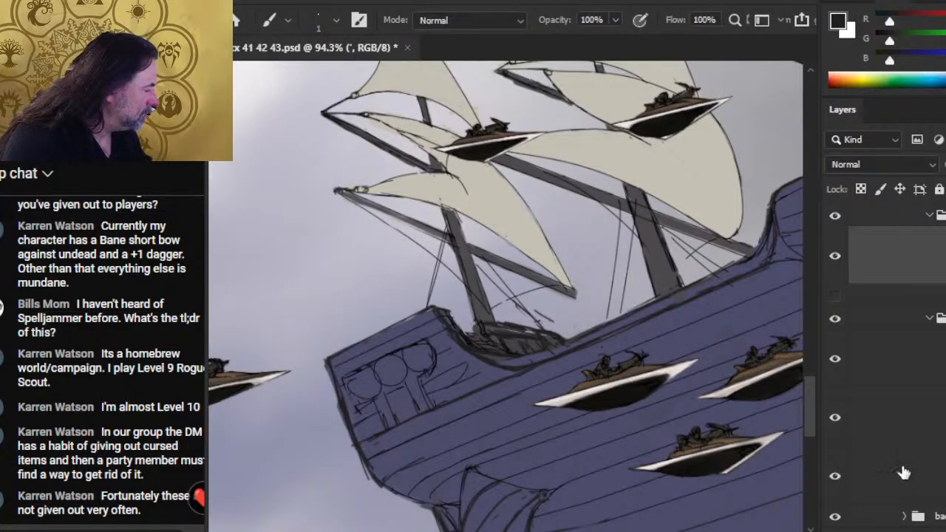
- On Layer 530, erase the grey spill under the rear yard's outer tip and smudge its colour to the lines at 10 px, 70% strength
left_click(874, 432)
key("e")
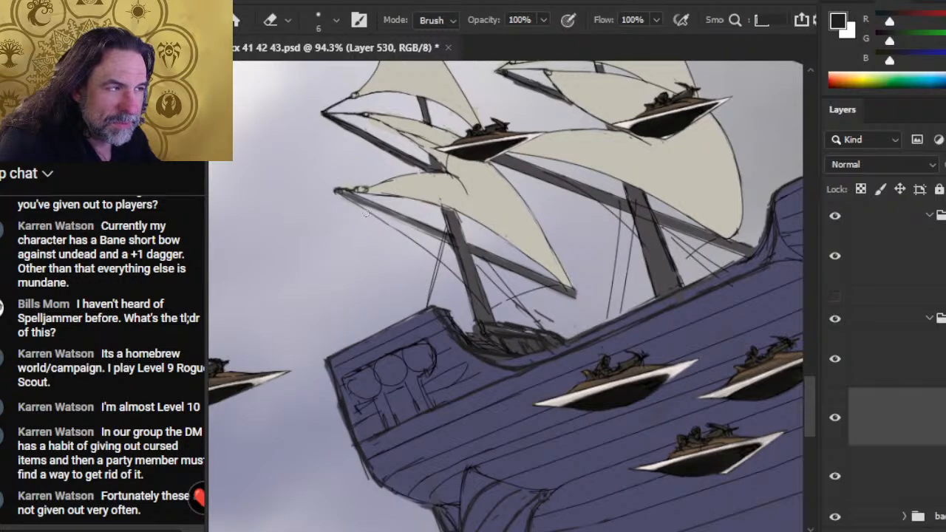
left_click_drag(338, 195, 367, 213)
key("r")
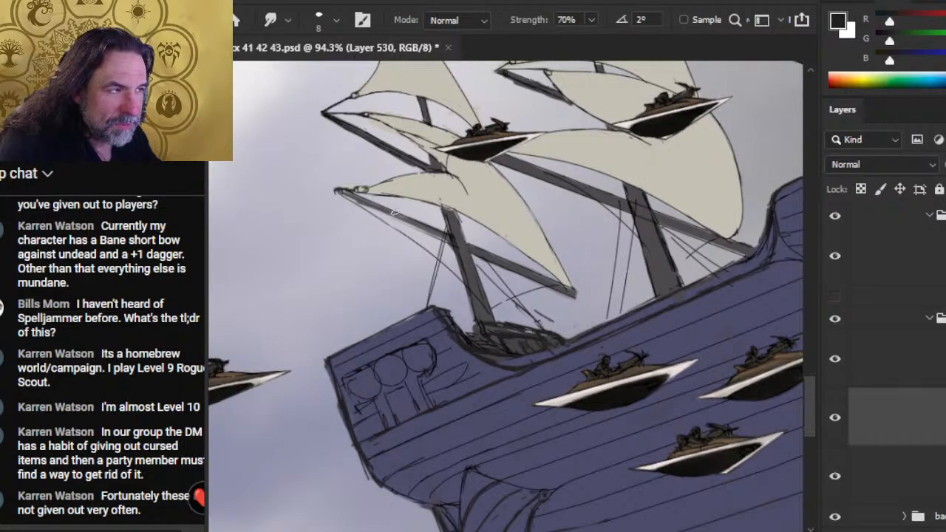
key("bracketright")
key("bracketright")
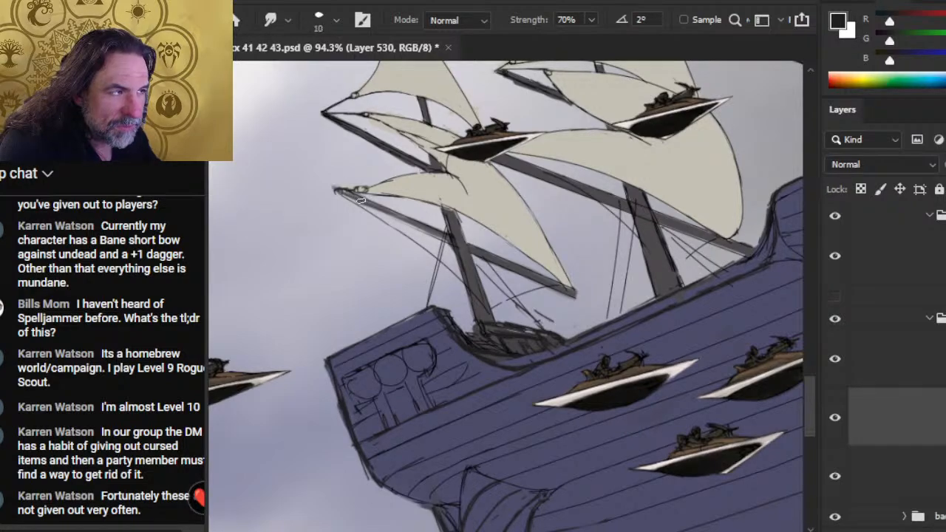
left_click_drag(347, 192, 330, 187)
- Trim and smudge the grey colour along the rear yard between the mast and its lower end with the 6 px eraser and 10 px Smudge tool
key("e")
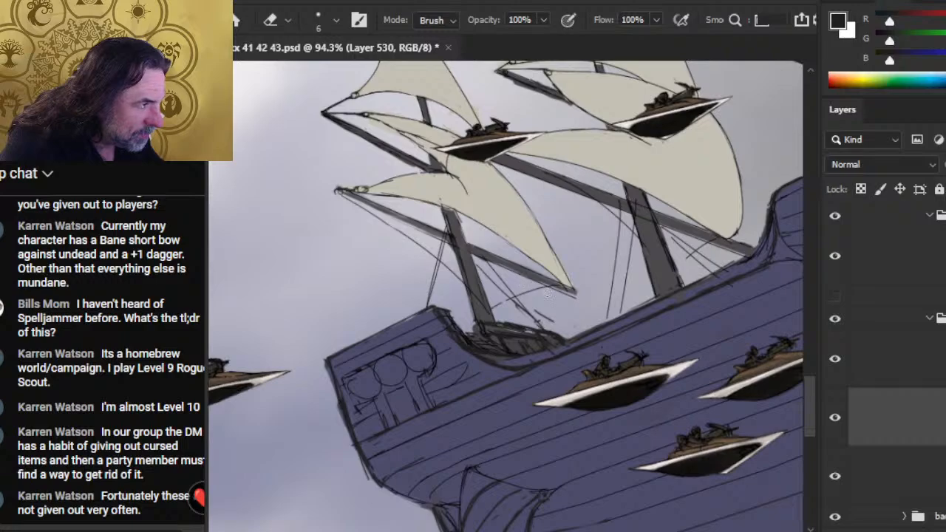
left_click_drag(525, 276, 471, 255)
key("r")
left_click_drag(522, 272, 465, 243)
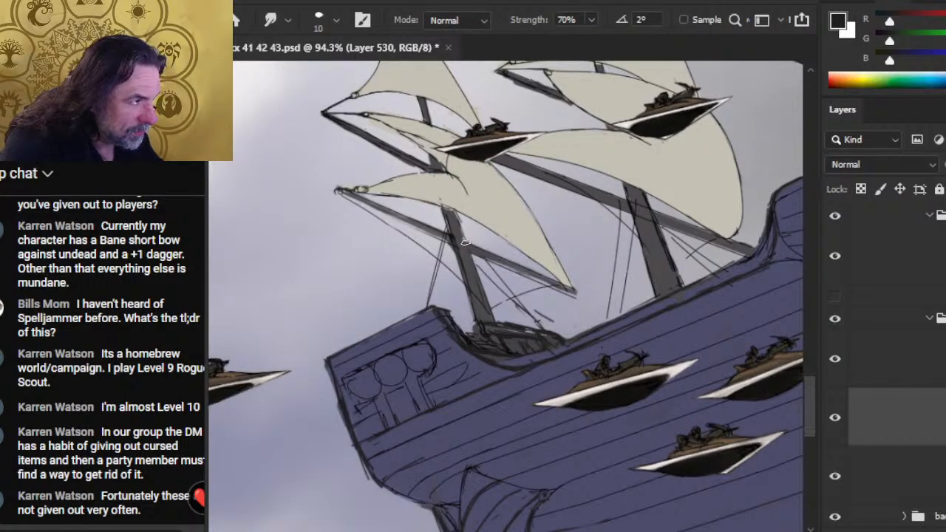
left_click_drag(514, 268, 457, 238)
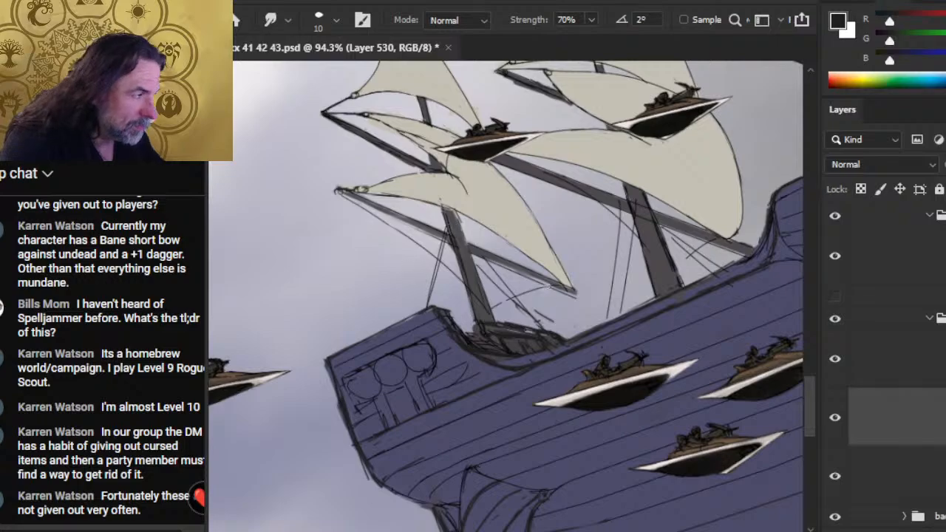
key("e")
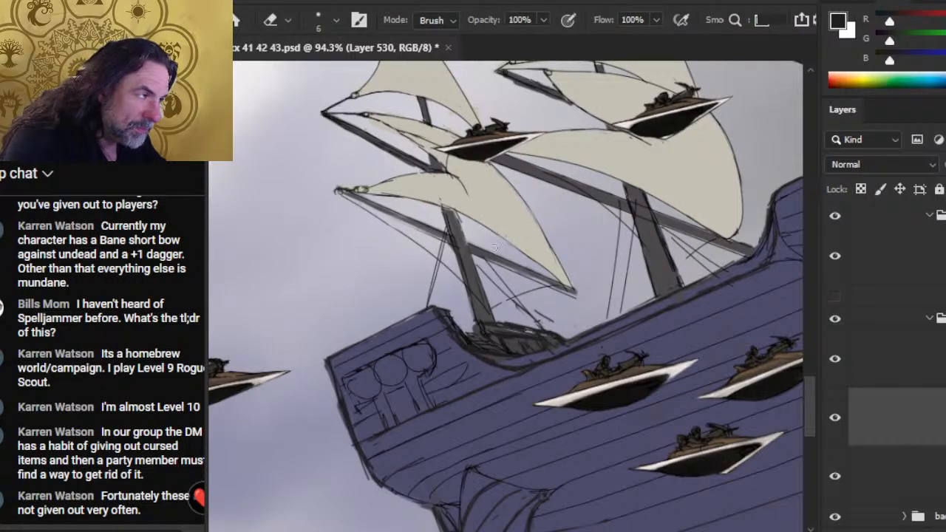
key("r")
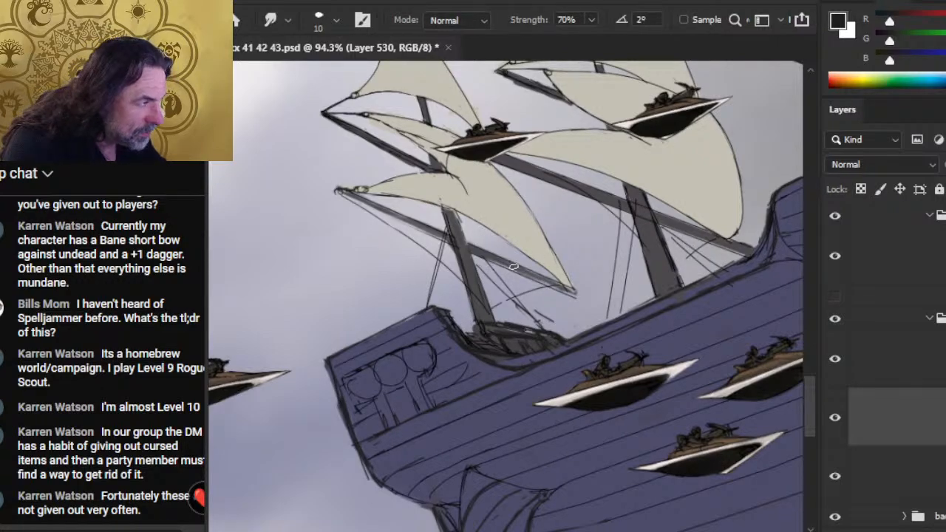
key("e")
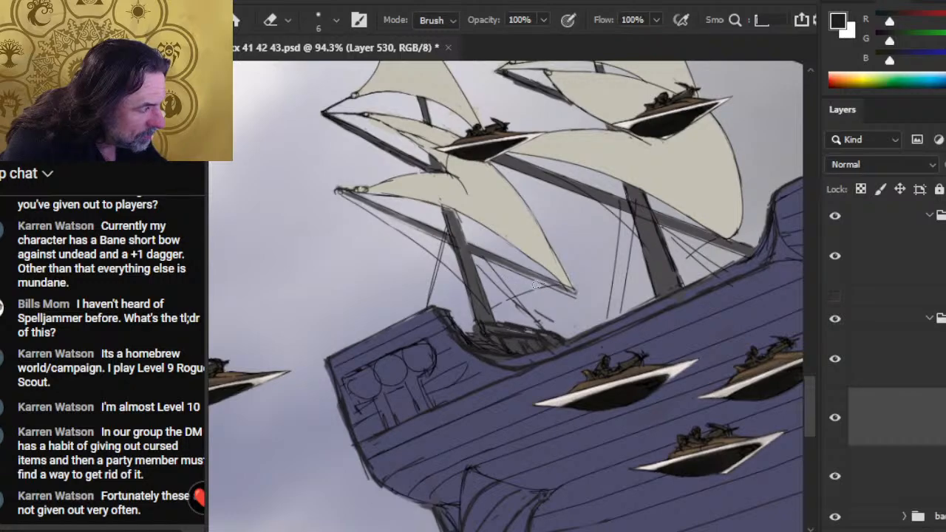
key("r")
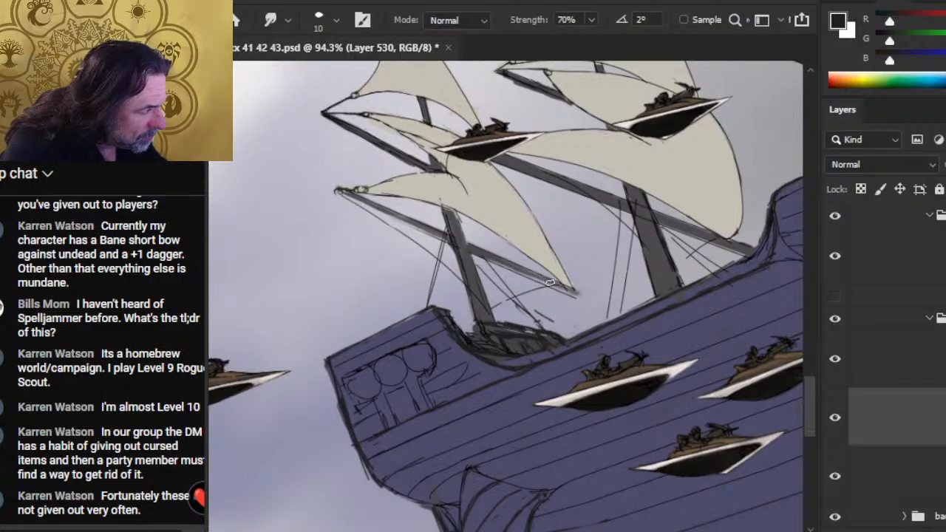
key("e")
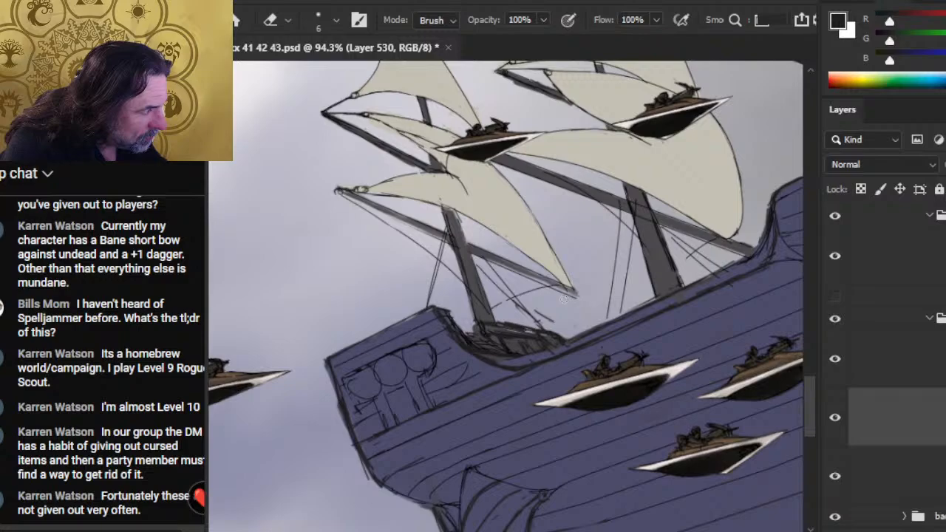
- On the line-art layer, erase stray lines near the rear yard's lower tip and draw a small ring in the lowest sail's corner
left_click(905, 278)
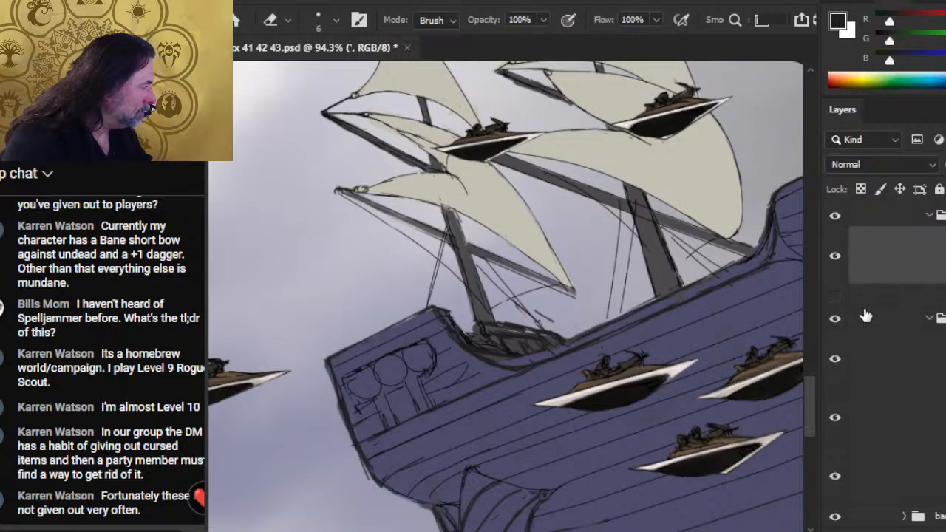
key("bracketleft")
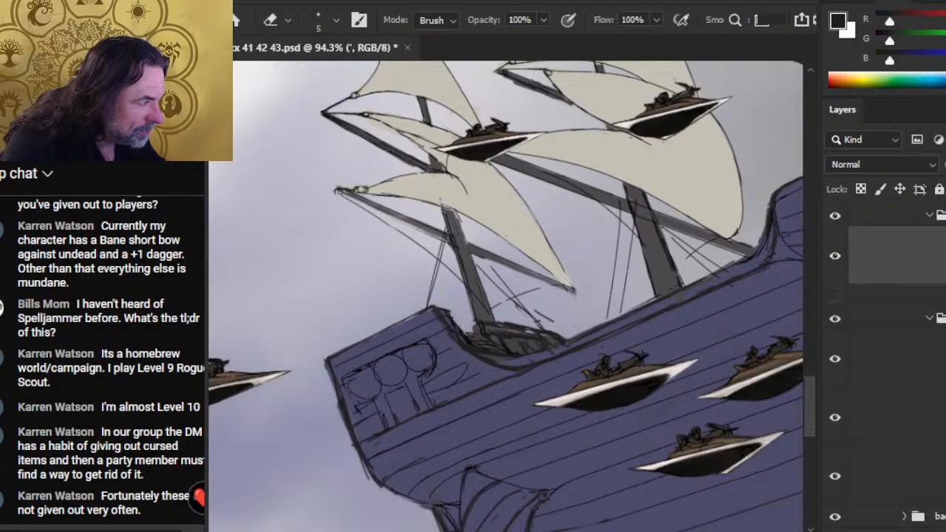
key("b")
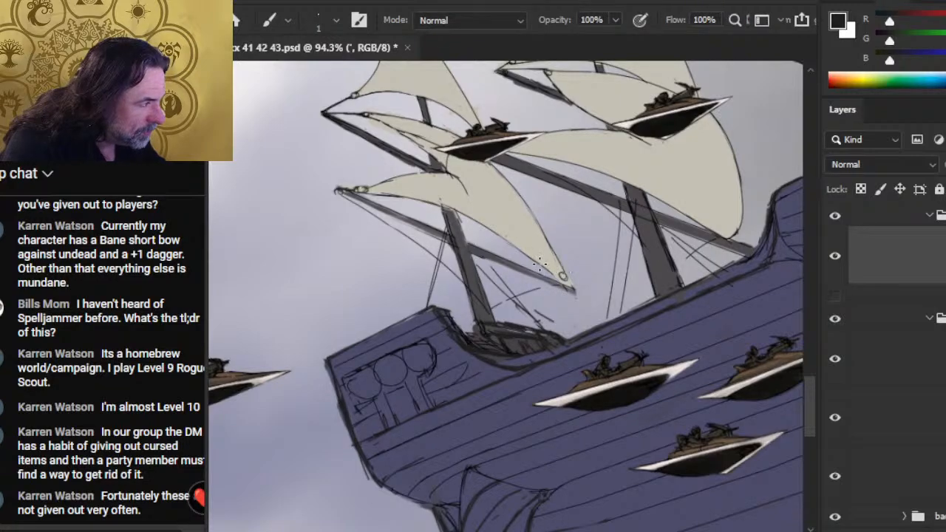
key("e")
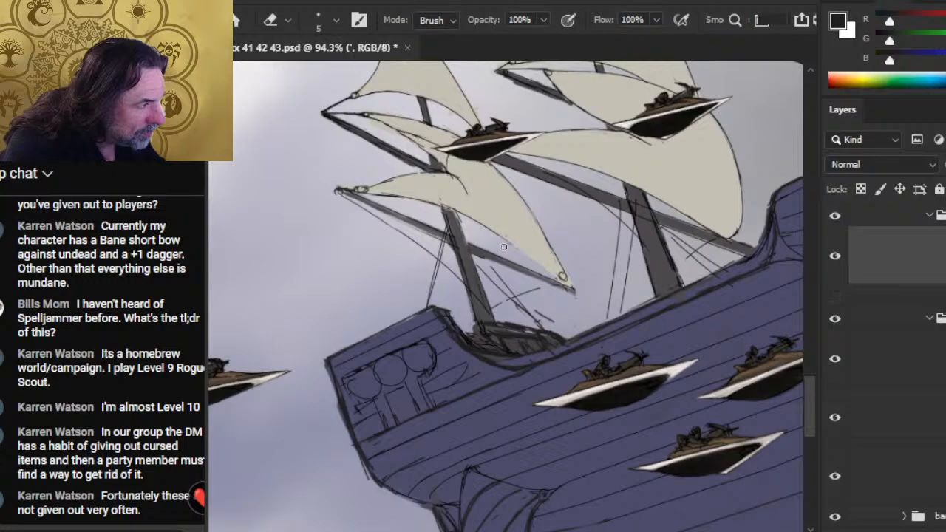
- Redraw the lowest rear sail's bottom edge from the corner ring up towards the mast, alternating the 1 px brush and 5 px eraser
key("b")
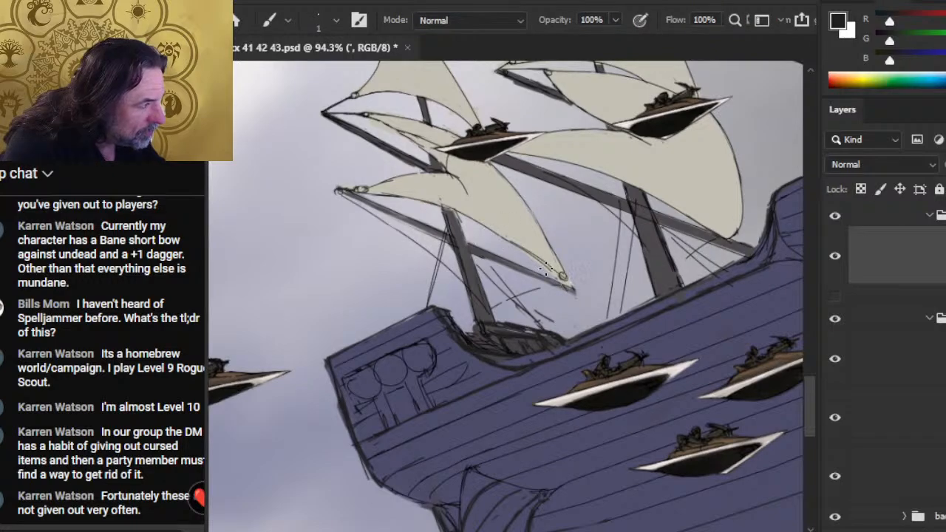
key("e")
key("b")
key("e")
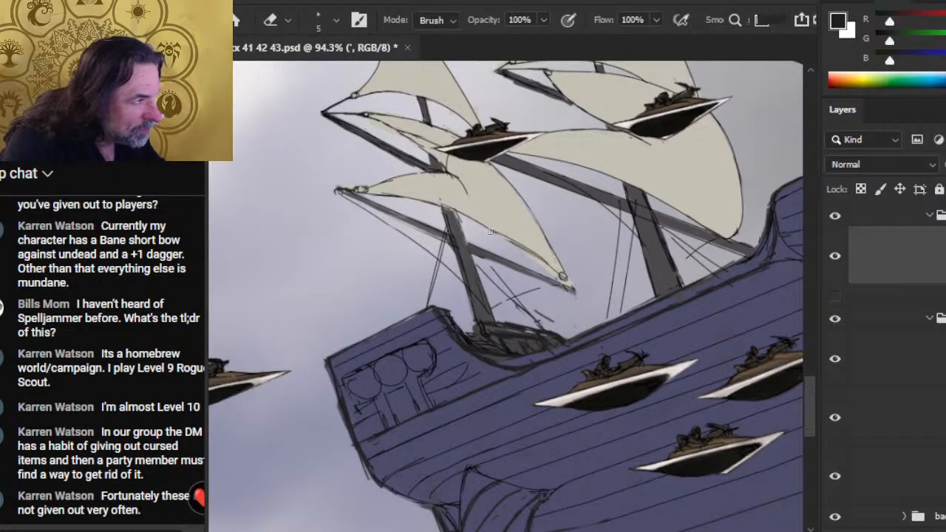
key("b")
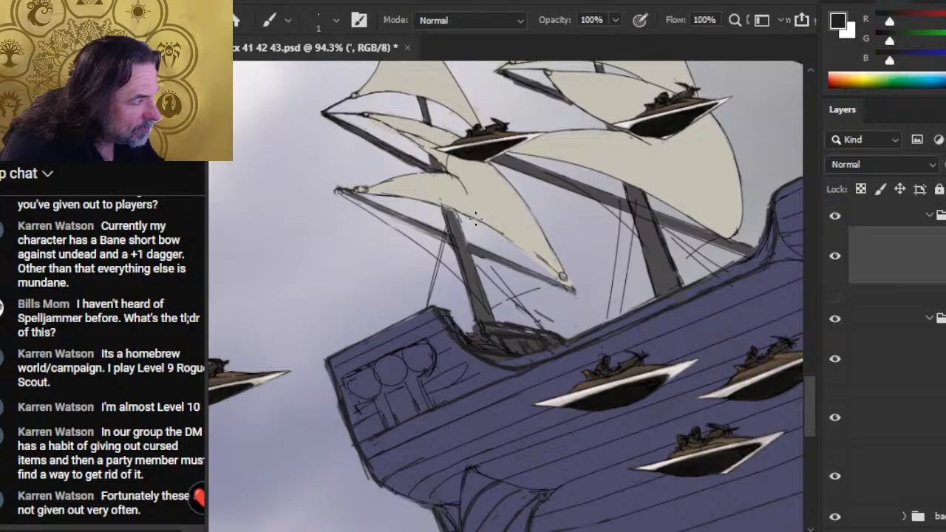
key("e")
key("b")
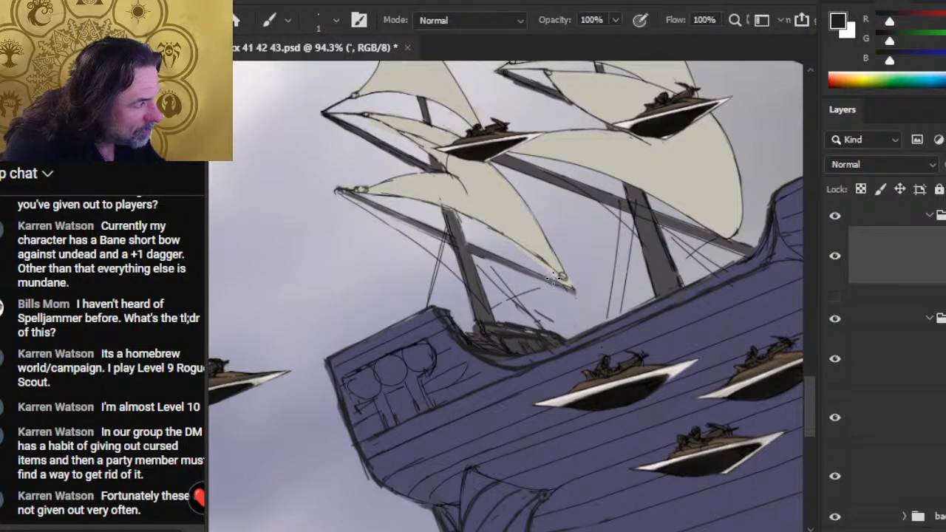
key("e")
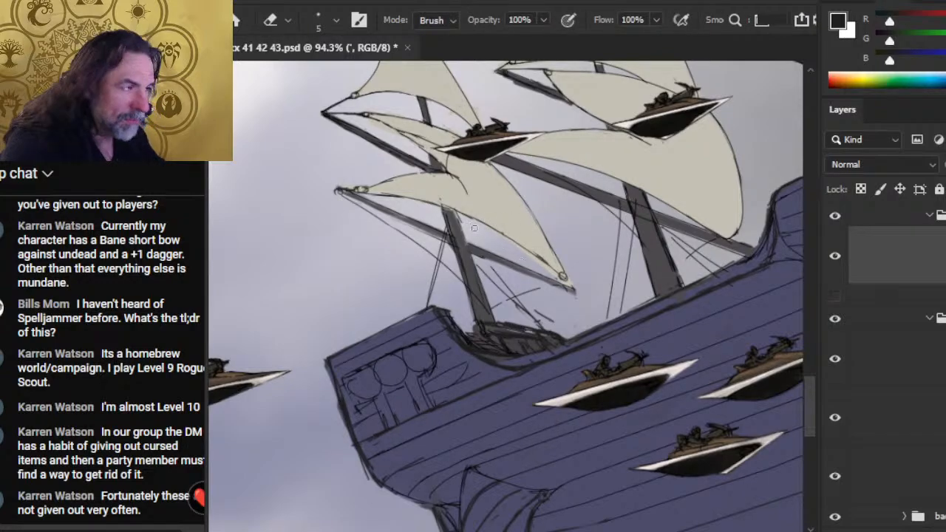
- Clean up the lowest rear sail's bottom edge line where it crosses the mast, erasing the stray sketch marks at the mast head
key("b")
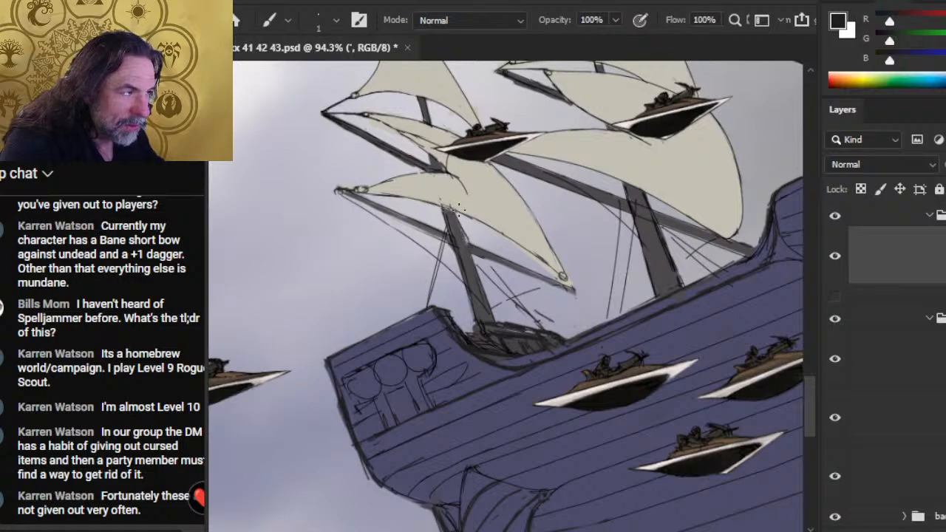
key("e")
key("b")
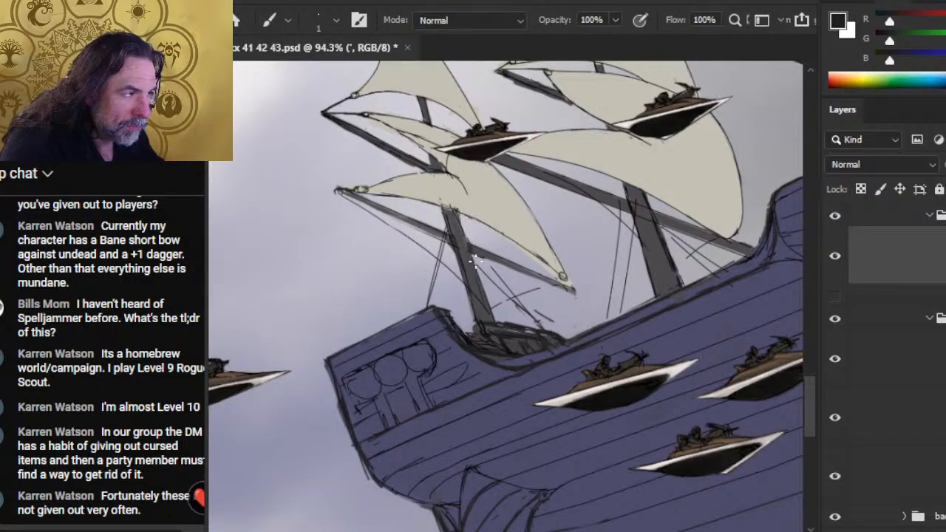
key("e")
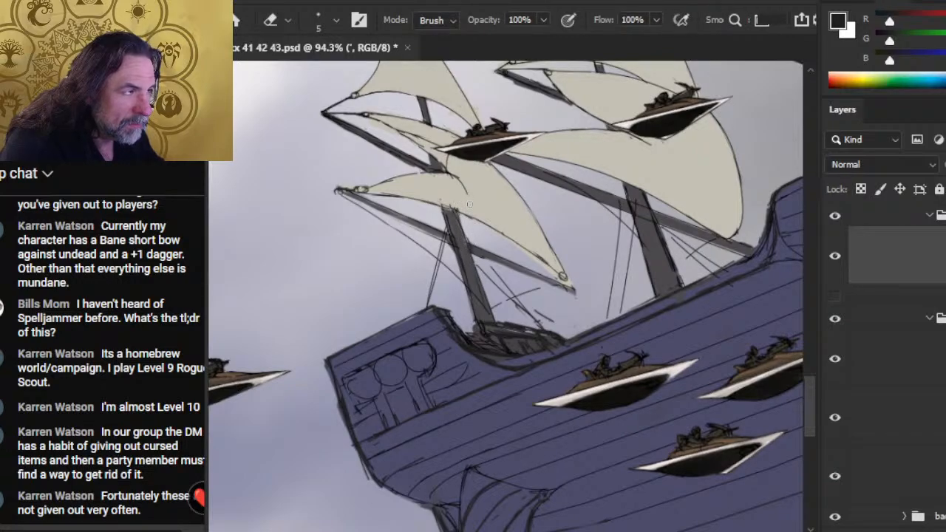
key("b")
key("e")
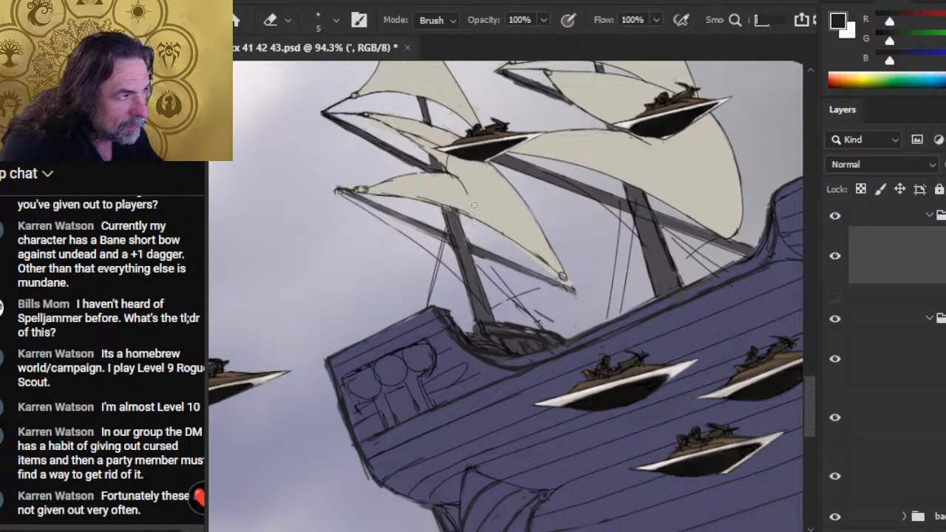
key("b")
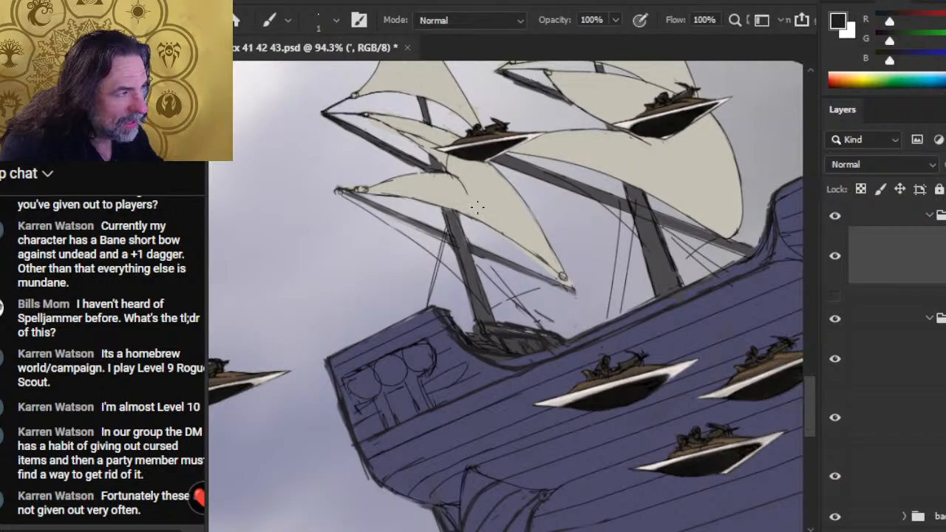
key("e")
key("b")
- Draw the lowest rear sail's curled fold line from the end of the yard above down towards the sail's bottom edge
left_click_drag(443, 168, 481, 206)
key("e")
key("b")
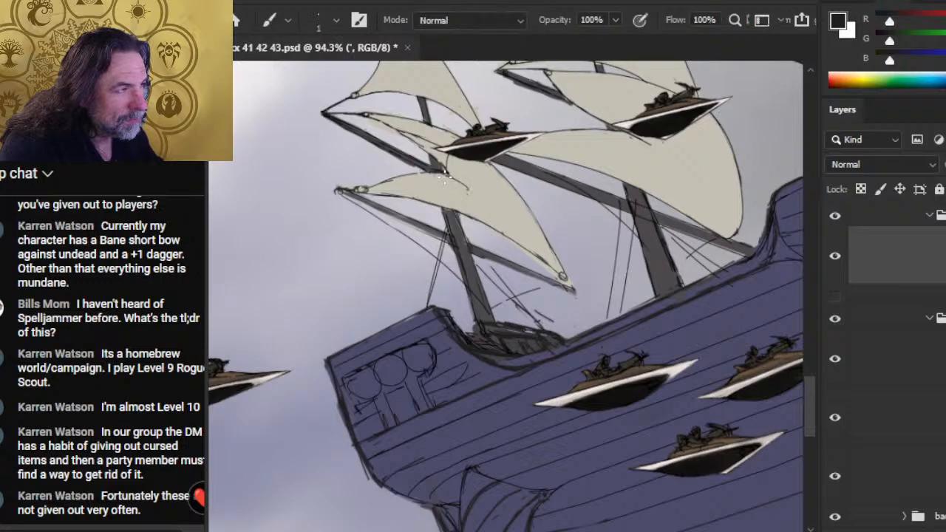
key("e")
mouse_move(444, 176)
left_mouse_down()
mouse_move(429, 175)
mouse_move(478, 199)
left_mouse_up()
key("b")
mouse_move(424, 173)
left_mouse_down()
mouse_move(480, 196)
mouse_move(455, 185)
left_mouse_up()
key("e")
key("b")
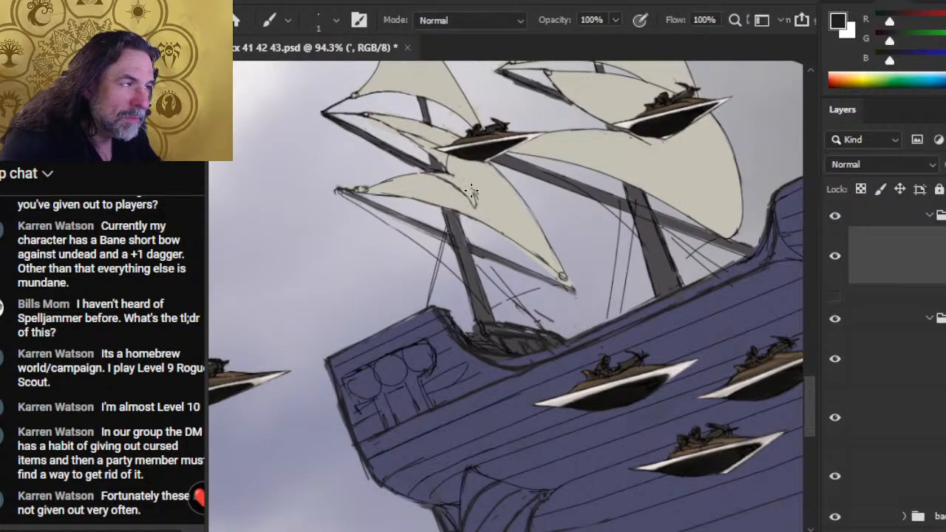
- Refine and thin the curled fold line inside the lowest rear sail with the 1 px brush and 5 px eraser
key("e")
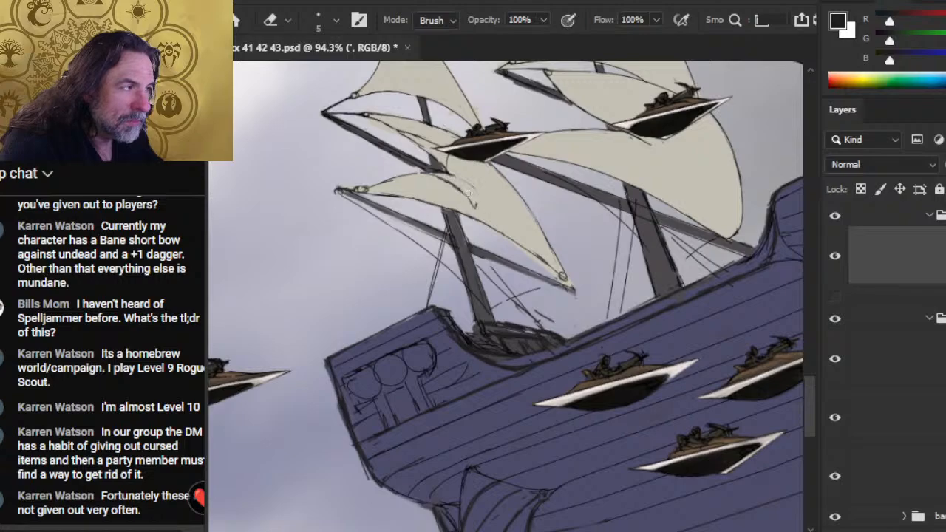
key("b")
key("e")
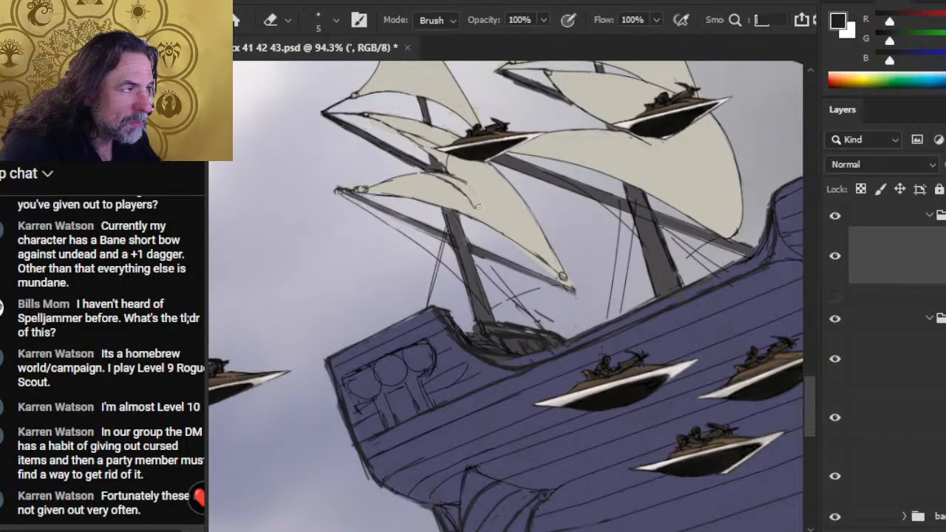
key("b")
key("e")
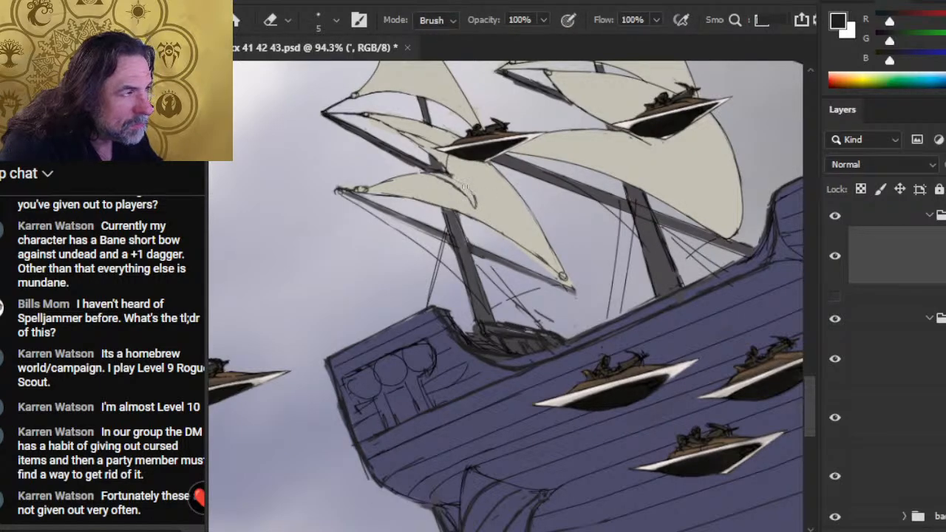
key("b")
key("e")
key("b")
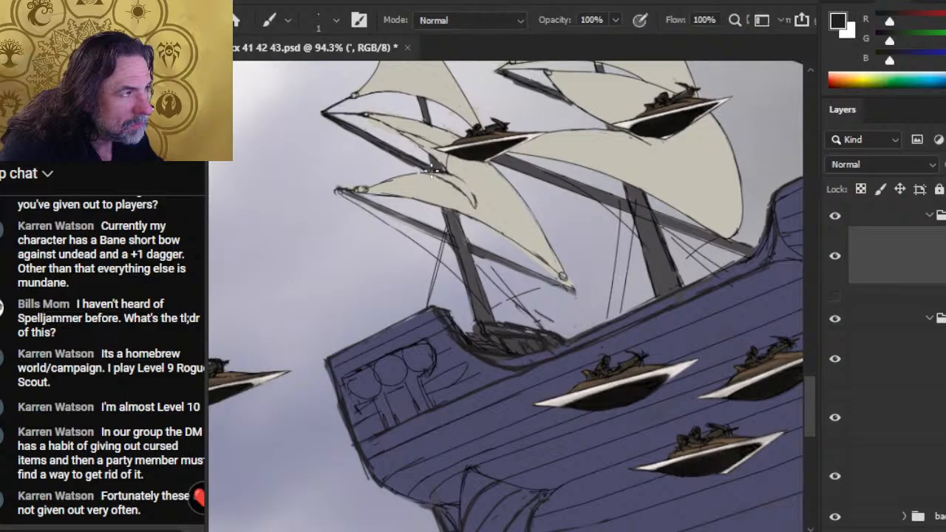
key("e")
key("b")
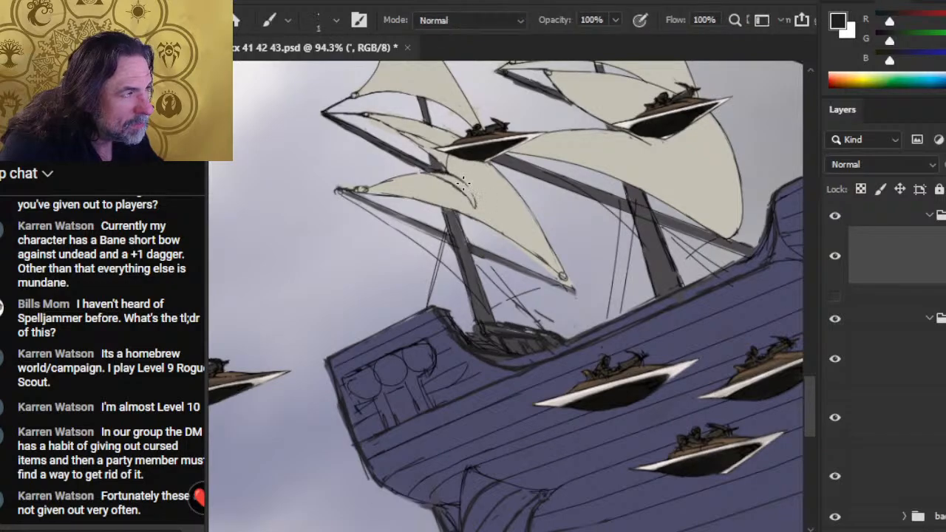
key("e")
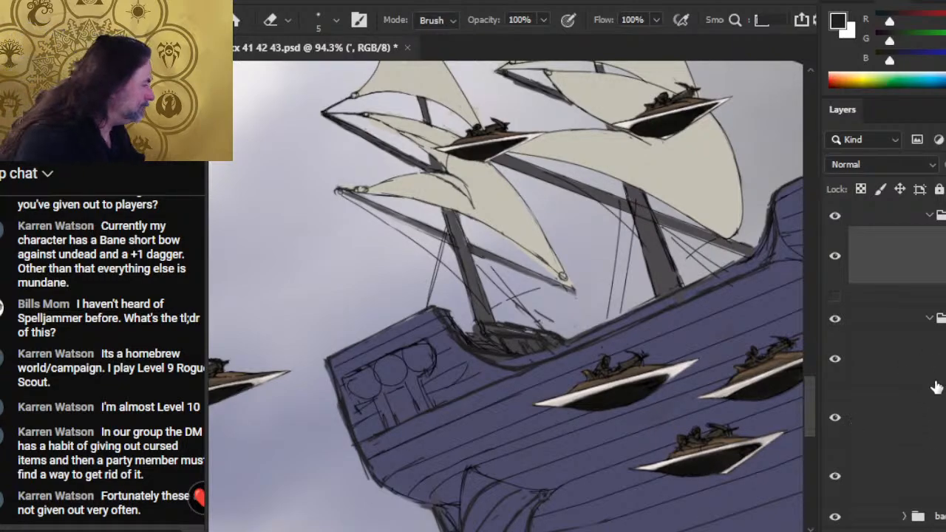
- On Layer 530, smudge and trim the grey colour along the rear mast's yard above the lowest sail
left_click(907, 417)
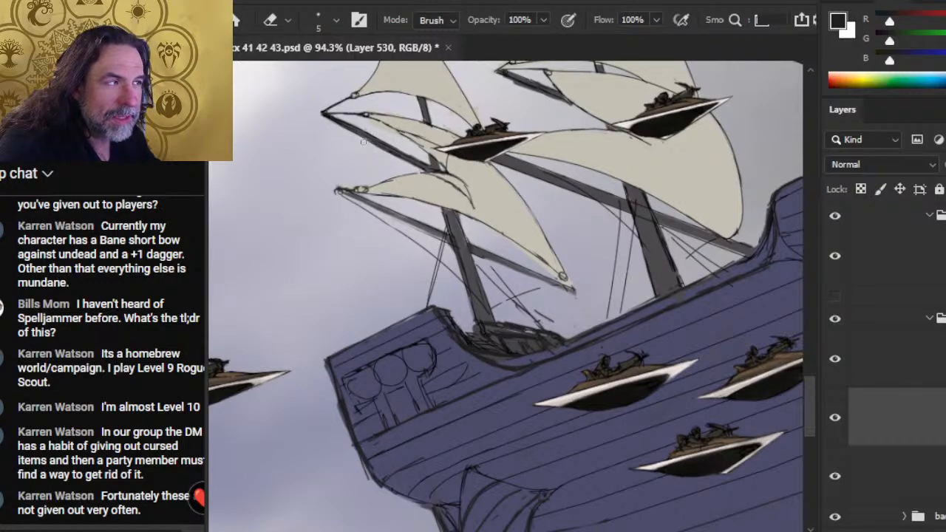
key("r")
left_click_drag(350, 127, 414, 162)
key("e")
key("r")
- Fill the gaps in that rear yard with grey using the 1 px brush and trim the spill with the 5 px eraser
key("b")
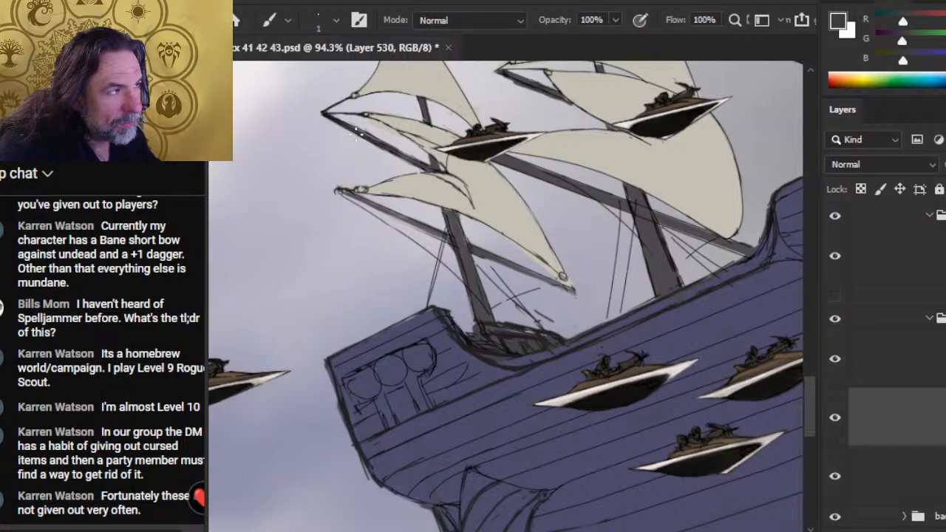
key("e")
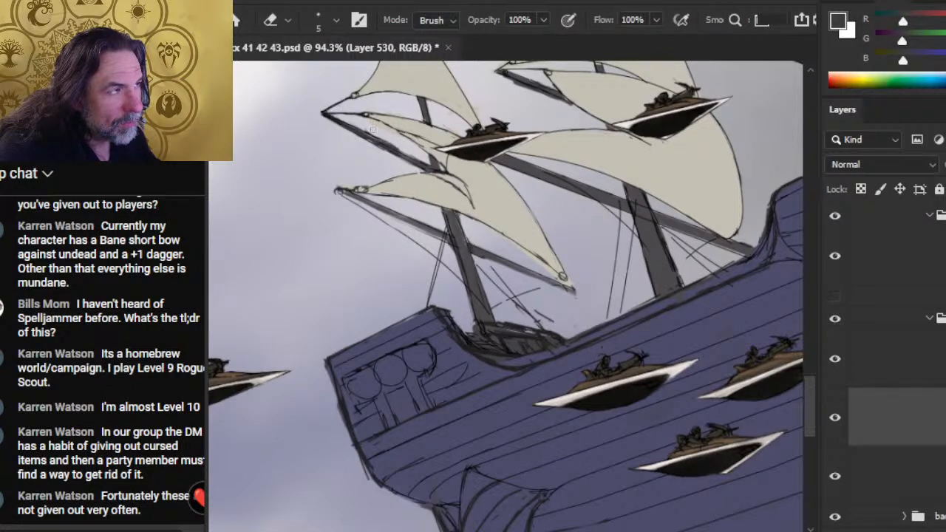
key("b")
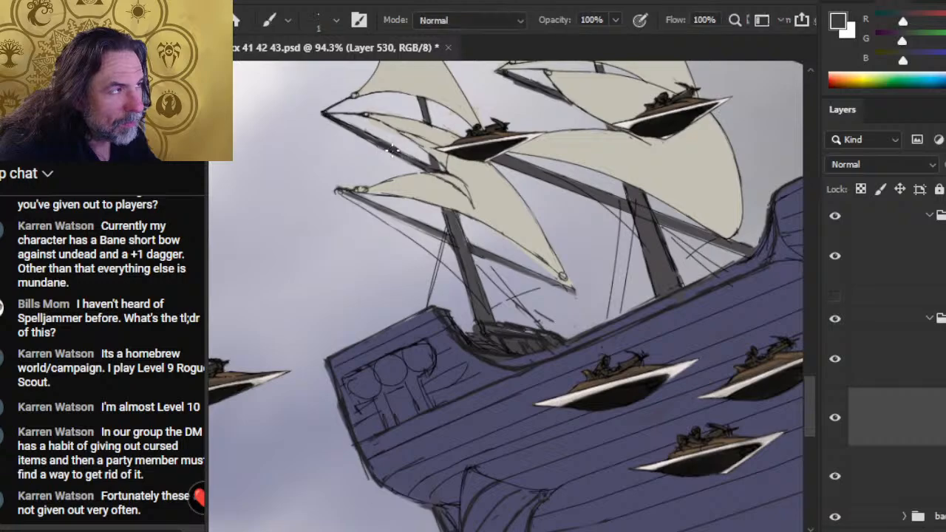
key("e")
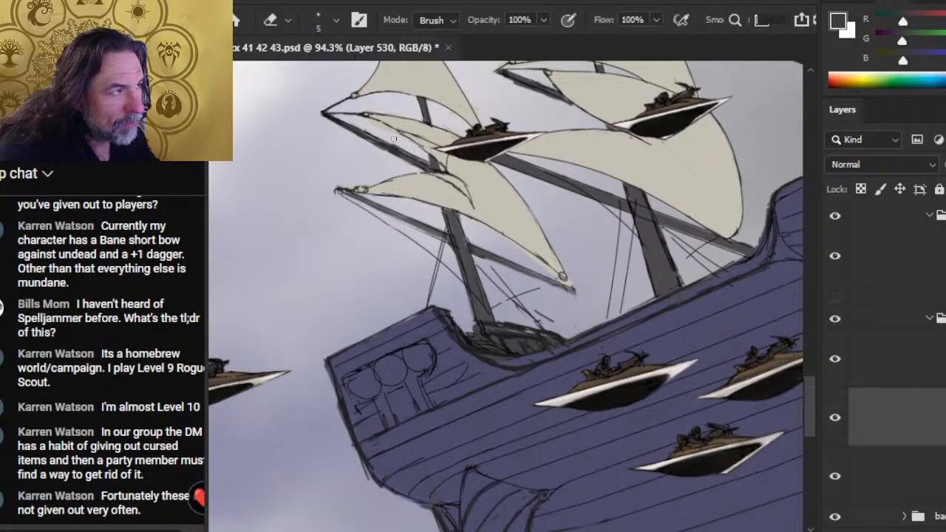
key("b")
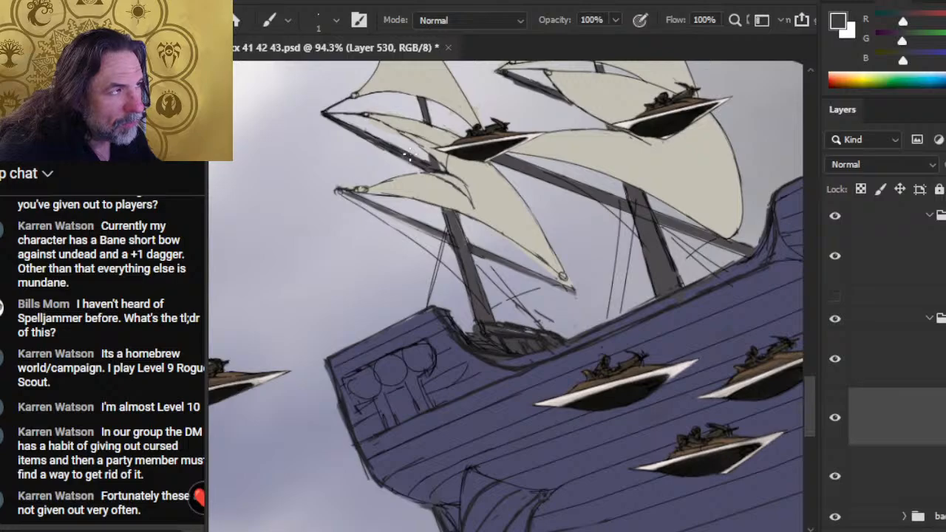
left_click_drag(390, 148, 345, 125)
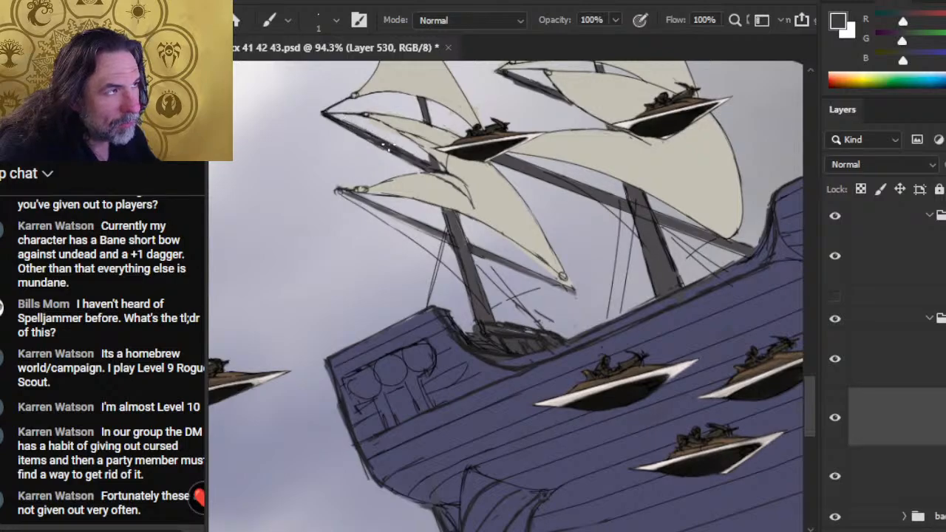
- Trim the middle mast's lowest yard near its upper end and repaint it with its own sampled grey using a 5 px brush
key("e")
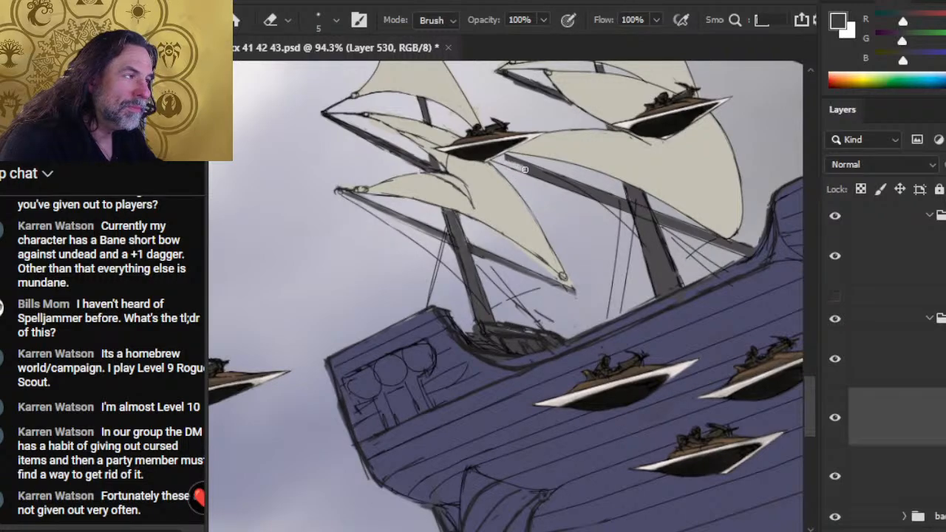
key("b")
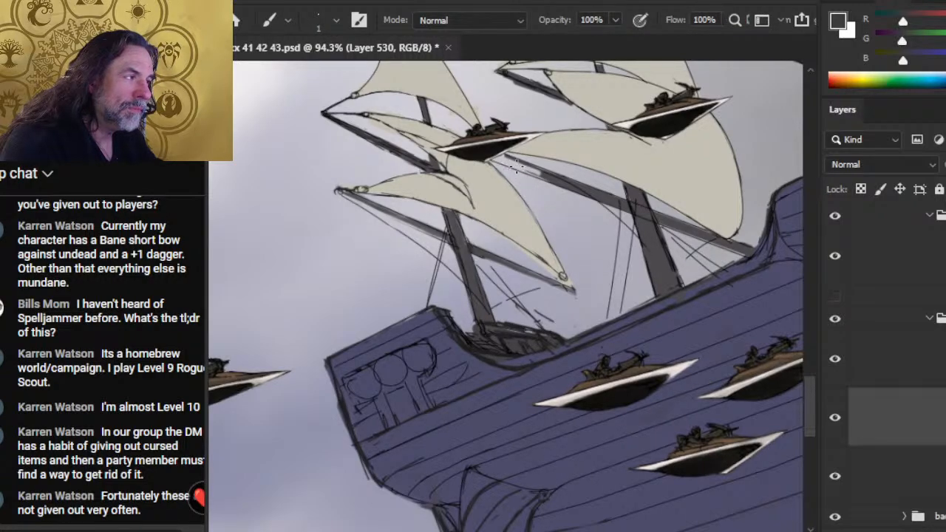
left_click(597, 191, "alt")
key("bracketright")
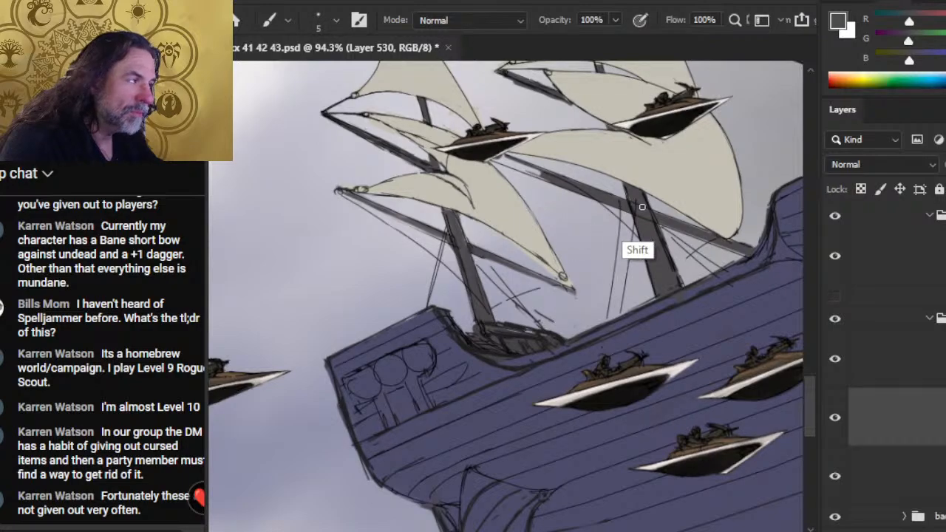
key("e")
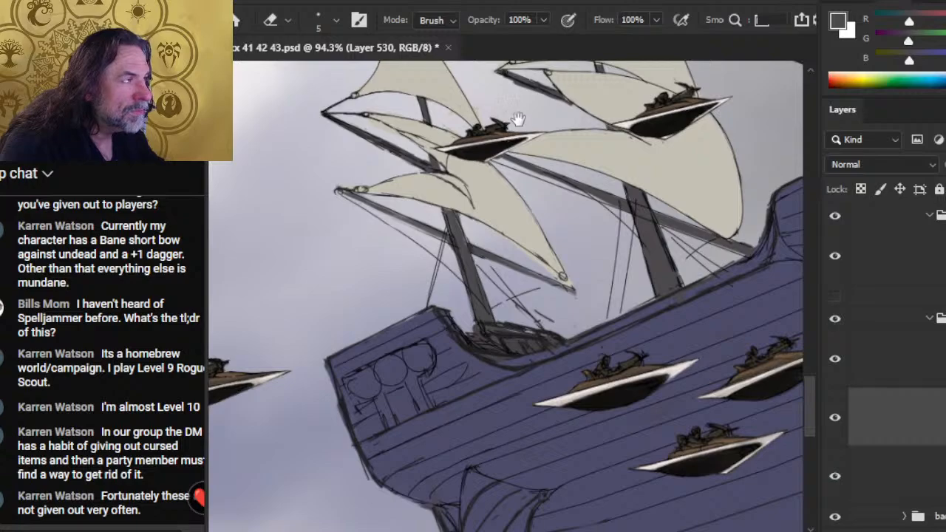
- On Layer 530, smudge and touch up the grey colour along the middle mast's upper yard with the 10 px smudge and 5 px brush
left_click_drag(518, 118, 519, 180)
mouse_move(496, 145)
left_mouse_down()
mouse_move(566, 171)
mouse_move(551, 165)
left_mouse_up()
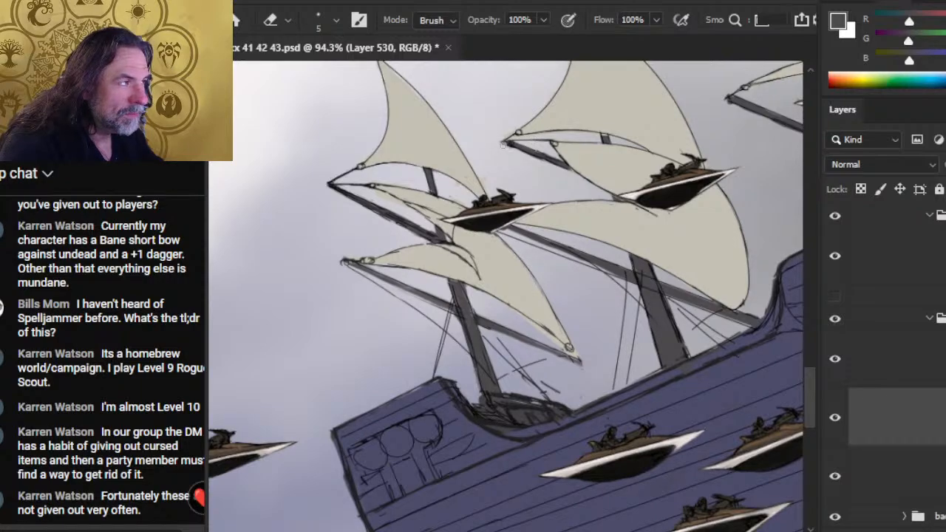
key("r")
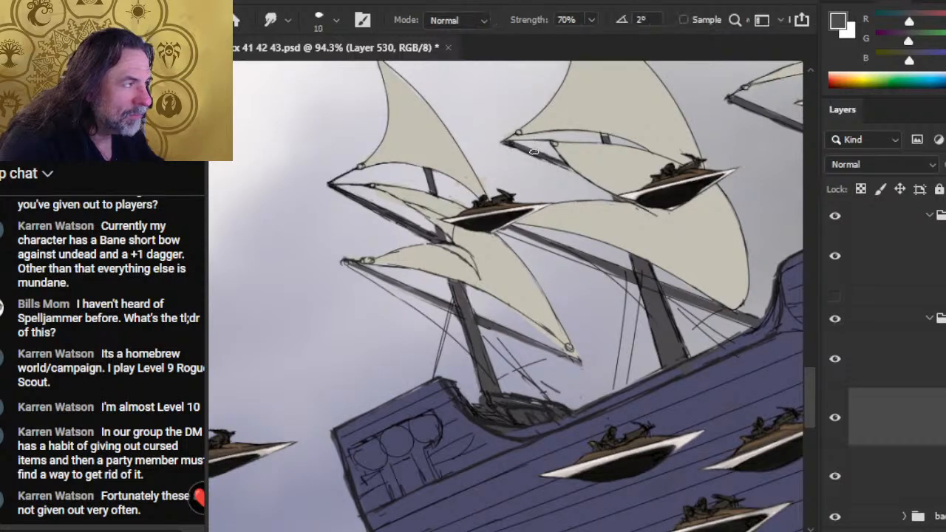
mouse_move(541, 157)
left_mouse_down()
mouse_move(585, 175)
mouse_move(525, 150)
mouse_move(562, 154)
left_mouse_up()
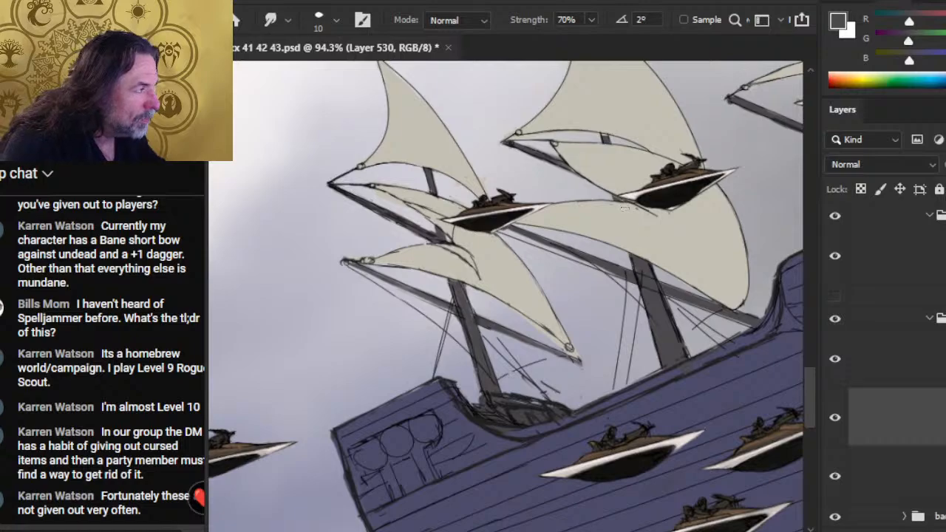
key("e")
key("r")
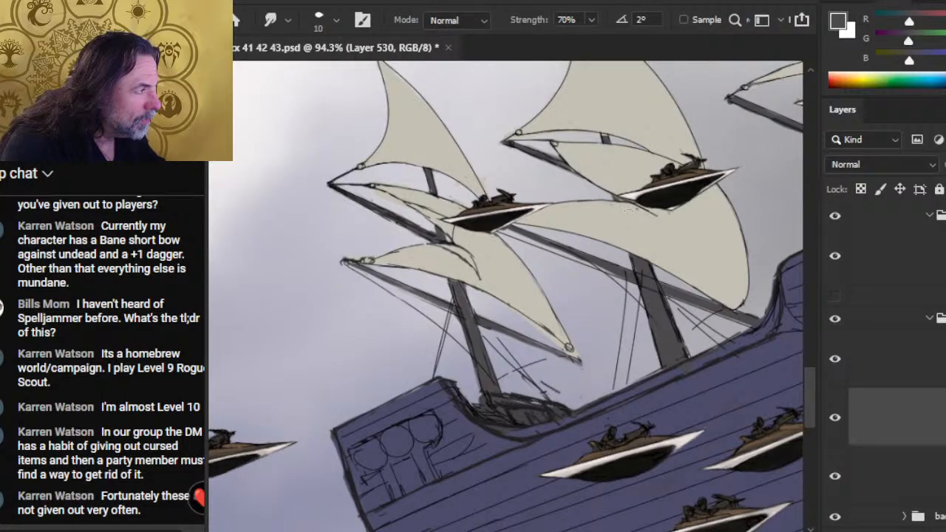
key("b")
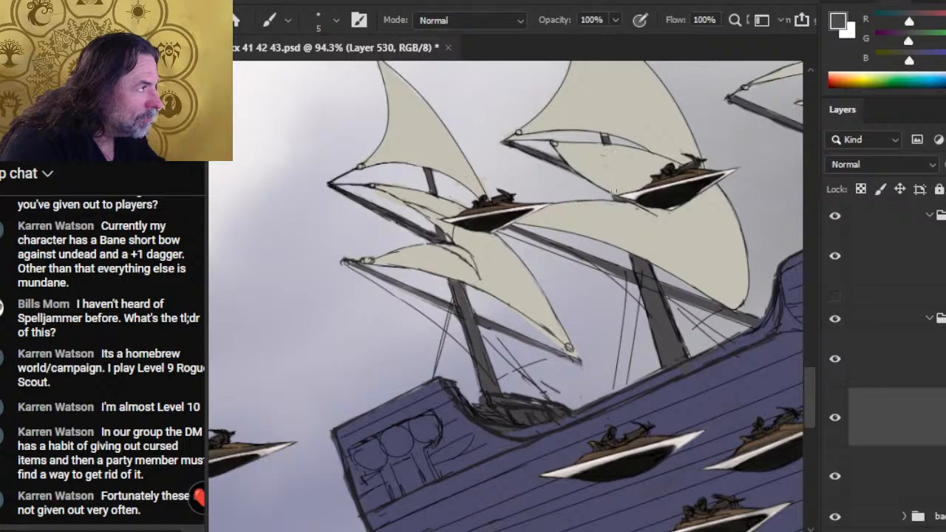
- Trim, smudge and repaint the grey at the lower end of the middle mast's lowest yard where it meets the hull
key("e")
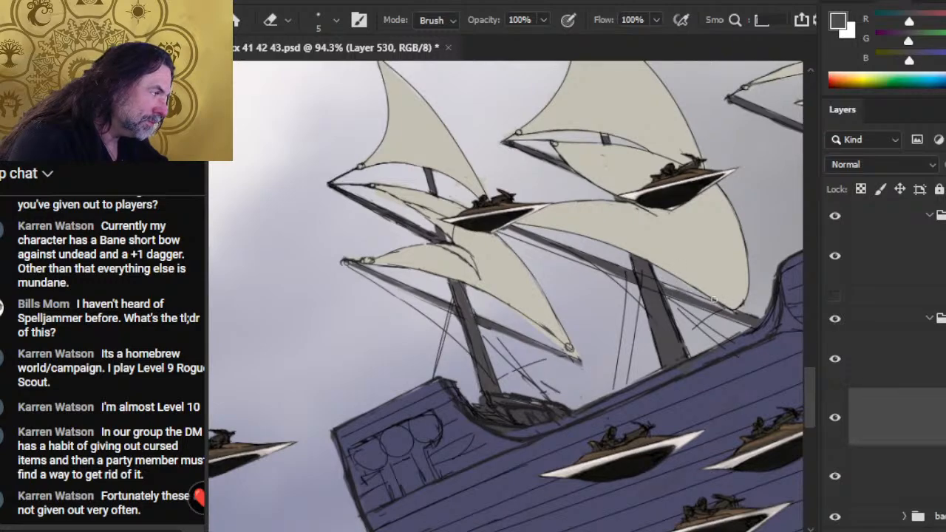
key("r")
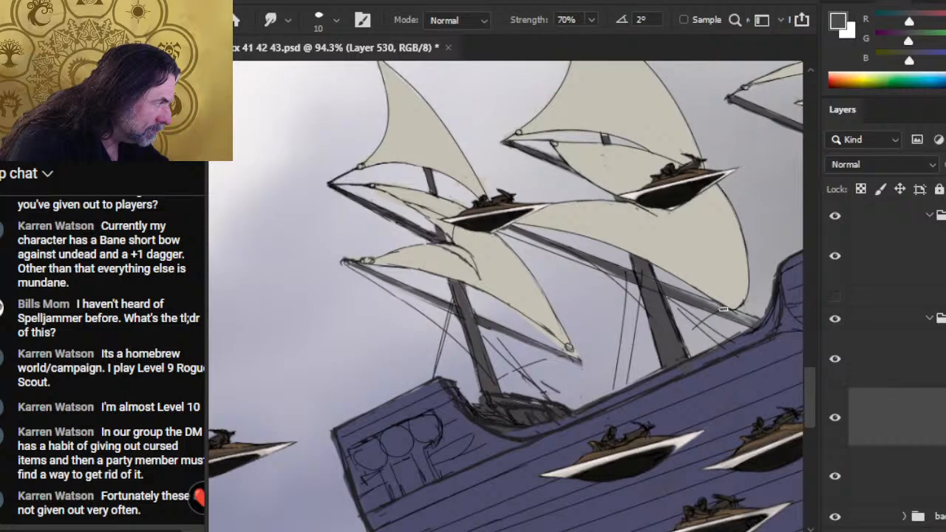
key("b")
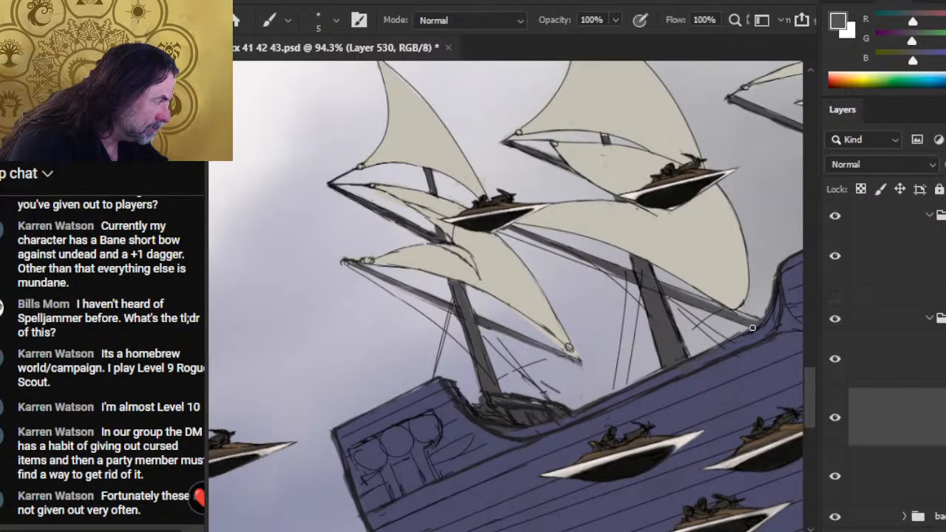
key("r")
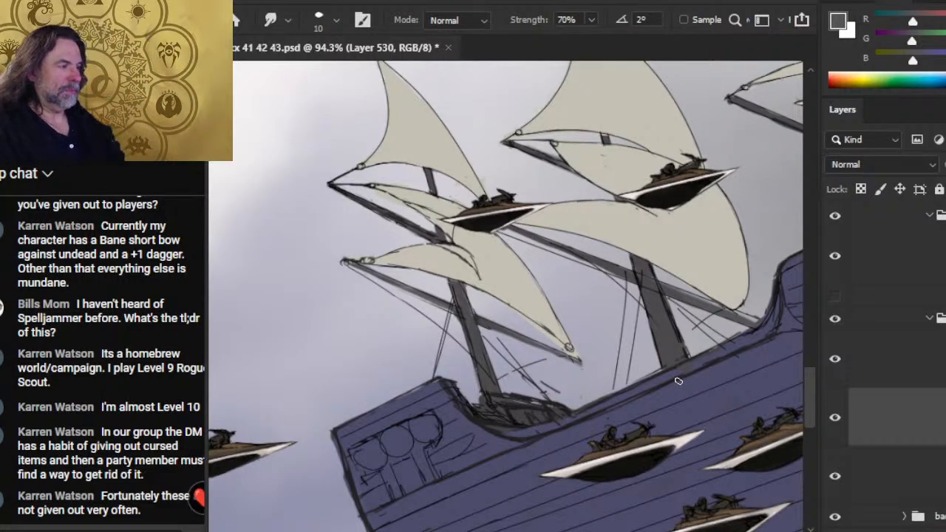
key("e")
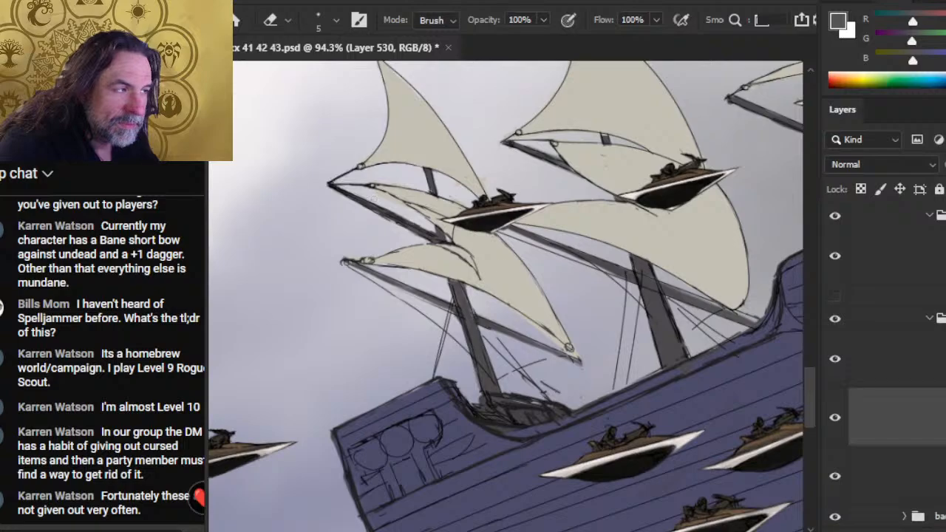
- Open the arrow group and merge its top layer down into the layer below
key("z")
left_click_drag(548, 312, 458, 292)
mouse_move(621, 327)
left_mouse_down()
mouse_move(492, 316)
mouse_move(489, 304)
left_mouse_up()
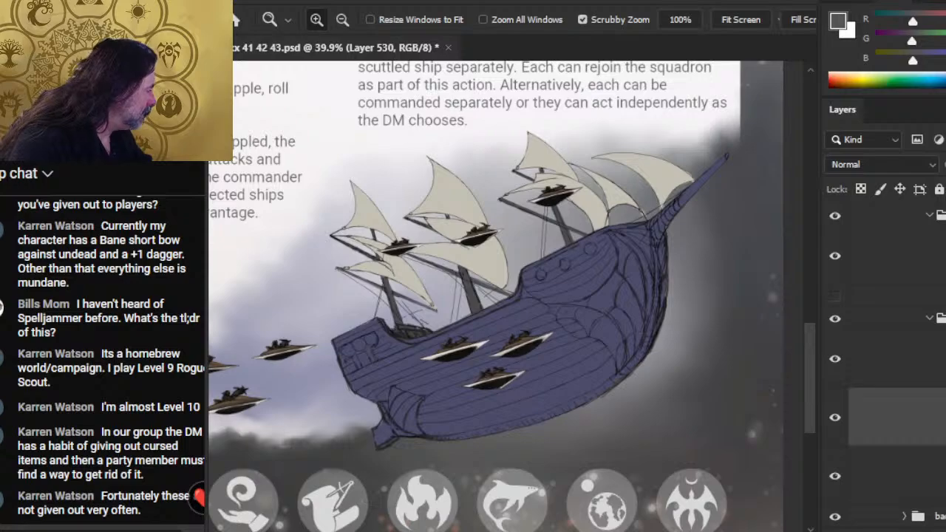
scroll(887, 332, "up", 3)
left_click(907, 279)
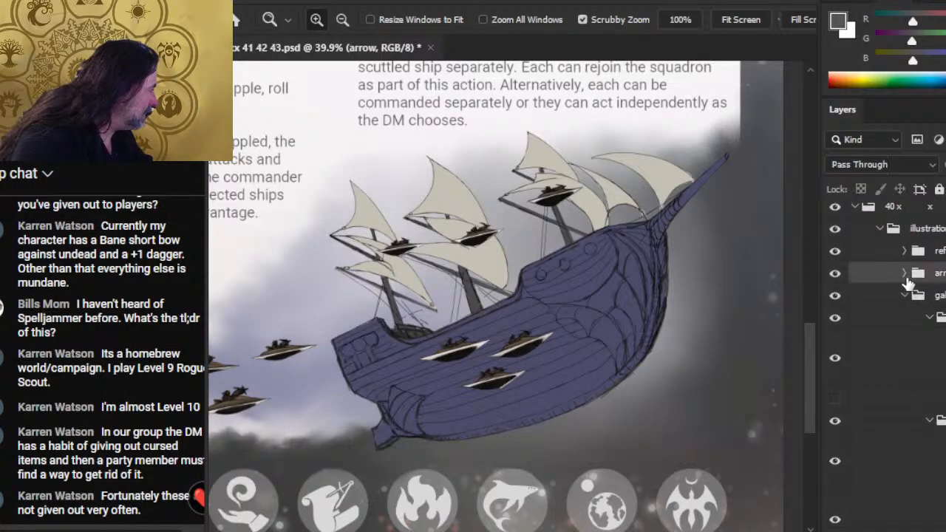
left_click(905, 275)
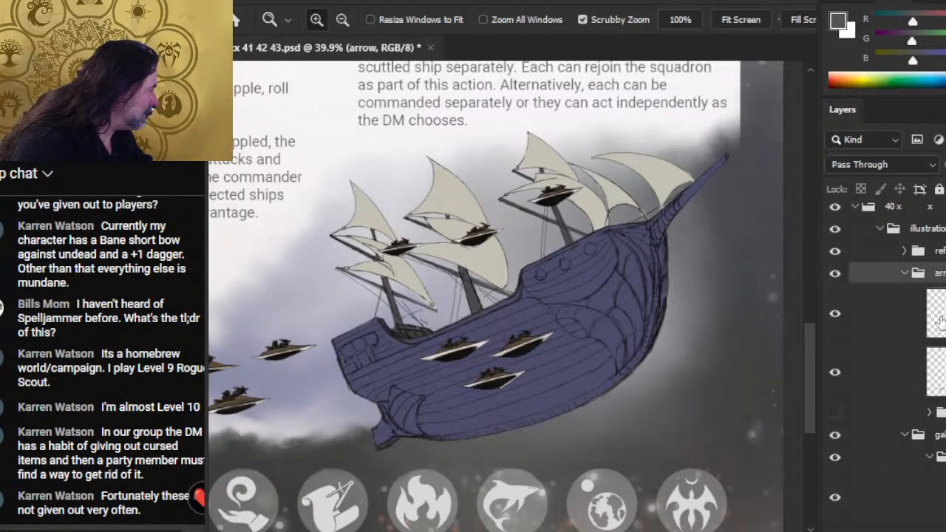
right_click(886, 327)
left_click(921, 448)
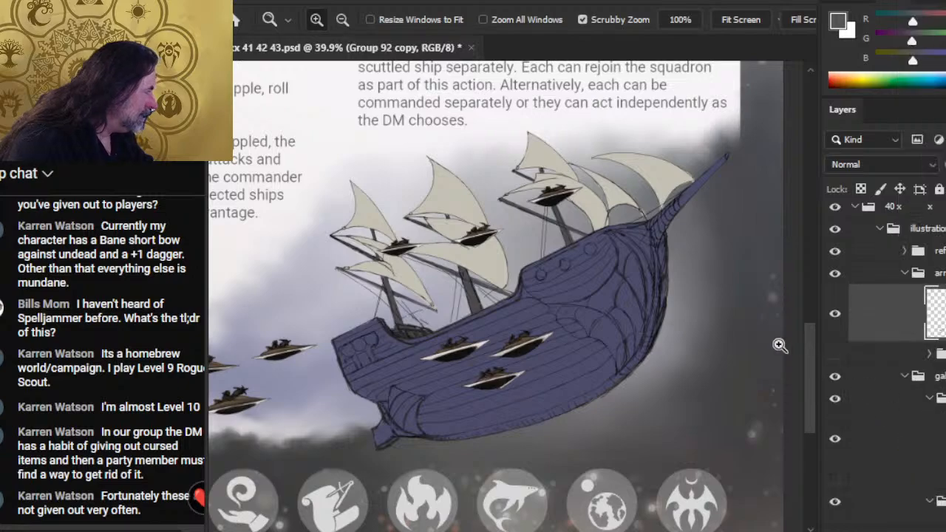
- Lasso the small ship in front of the rear mast's sails and move it slightly back towards the galleon's stern
key("l")
left_click_drag(408, 225, 417, 225)
key("v")
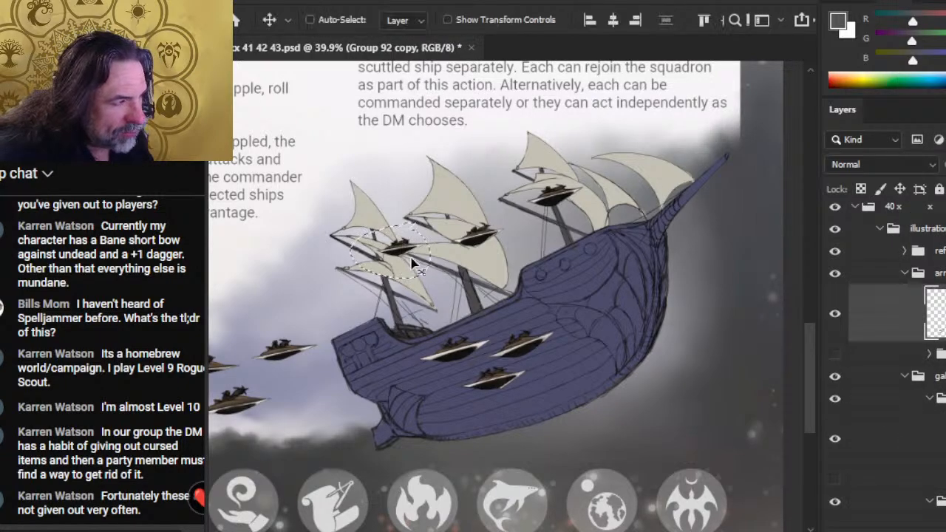
mouse_move(414, 265)
left_mouse_down()
mouse_move(391, 258)
mouse_move(426, 283)
left_mouse_up()
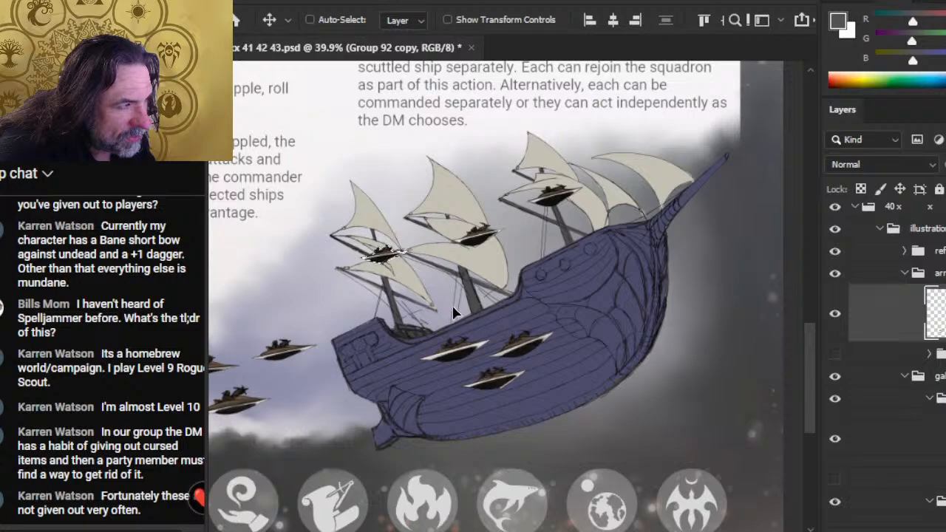
left_click_drag(453, 312, 450, 306)
- Lasso the small ship in front of the middle mast's sails and move it slightly towards the stern
key("l")
key("v")
mouse_move(510, 243)
left_mouse_down()
mouse_move(501, 252)
mouse_move(481, 237)
left_mouse_up()
key("ctrl+d")
- Lasso the small ship in front of the foremast's sails, move it slightly towards the stern and drop the selection
key("l")
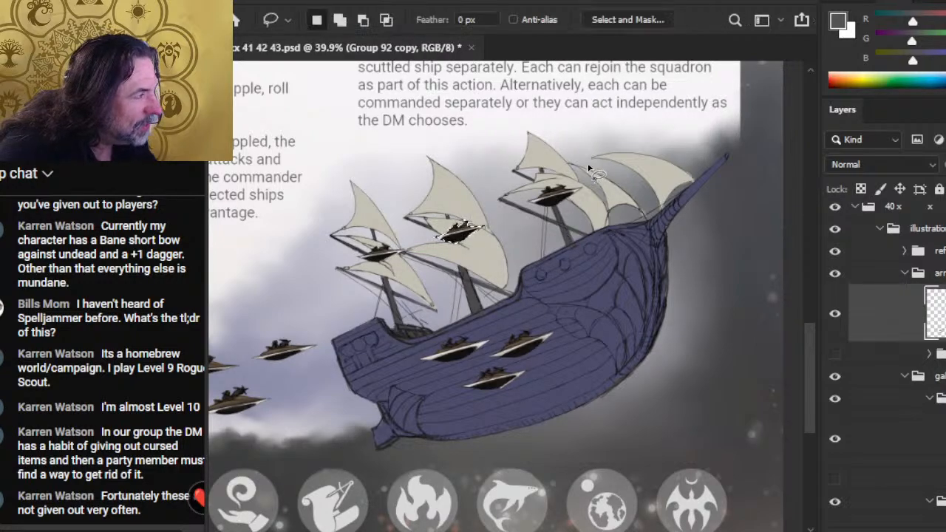
left_click_drag(589, 169, 561, 203)
key("v")
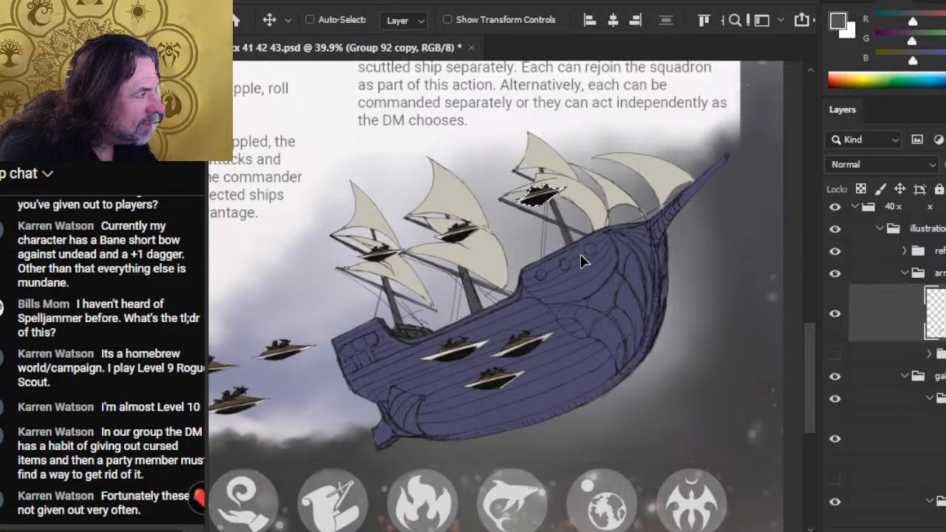
key("l")
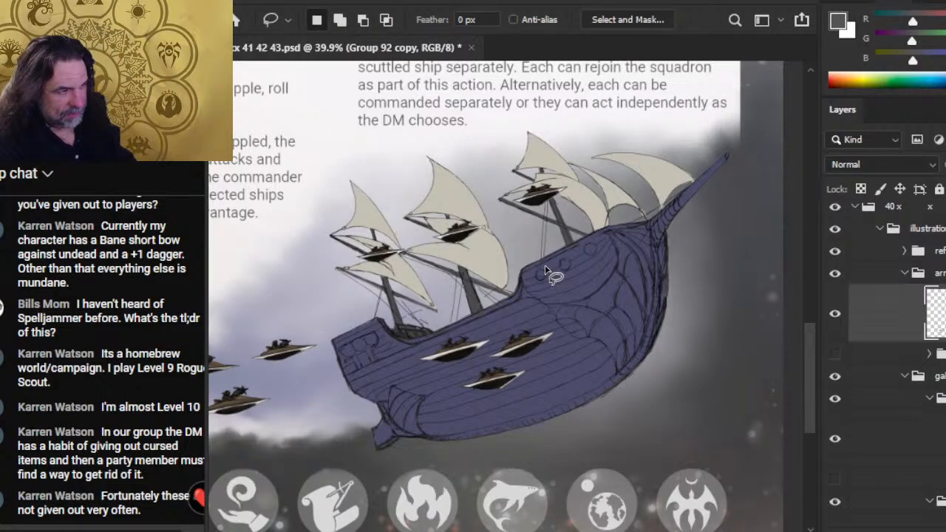
- Collapse the arrow group and save the document
left_click(908, 275)
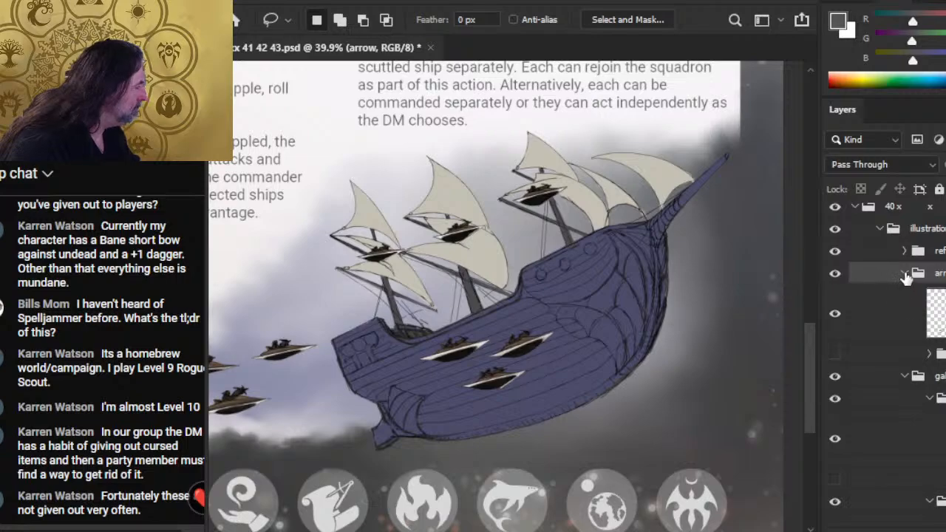
left_click(905, 275)
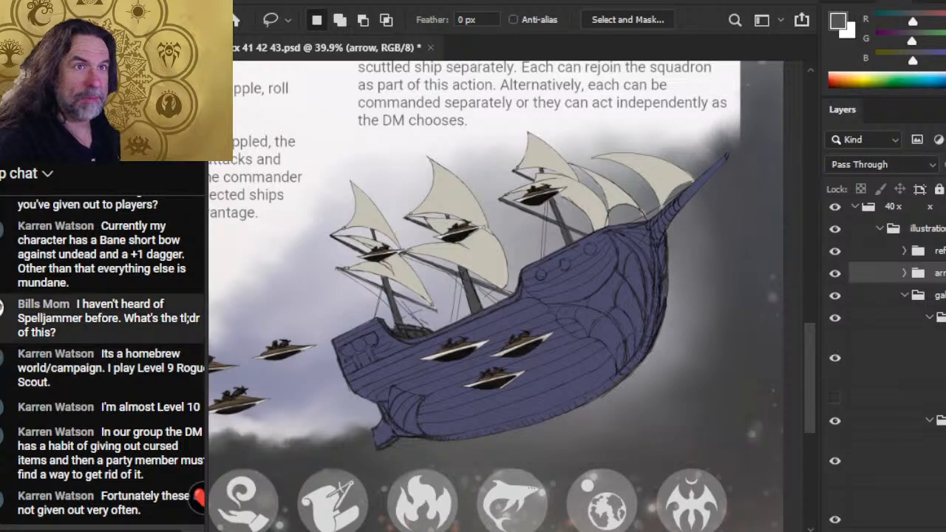
key("ctrl+s")
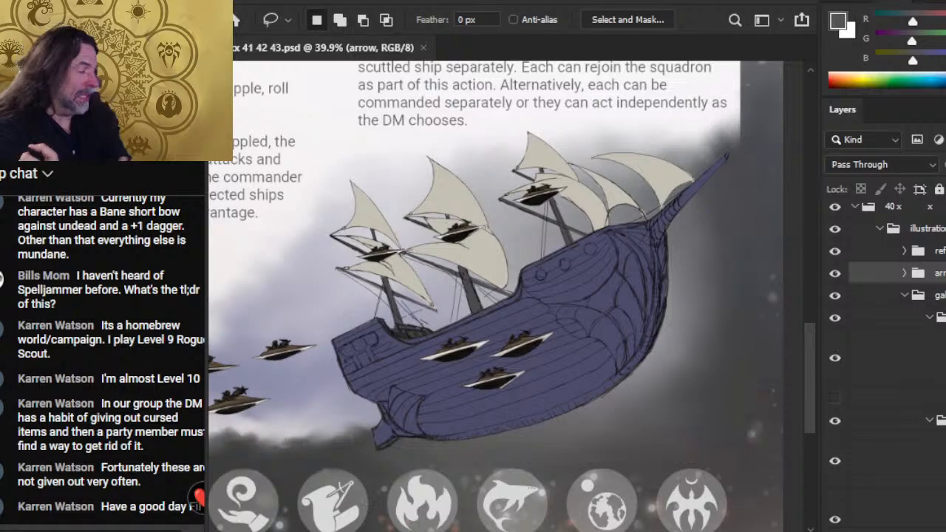
- Switch to OBS and request to stop the live stream
key("alt+Tab")
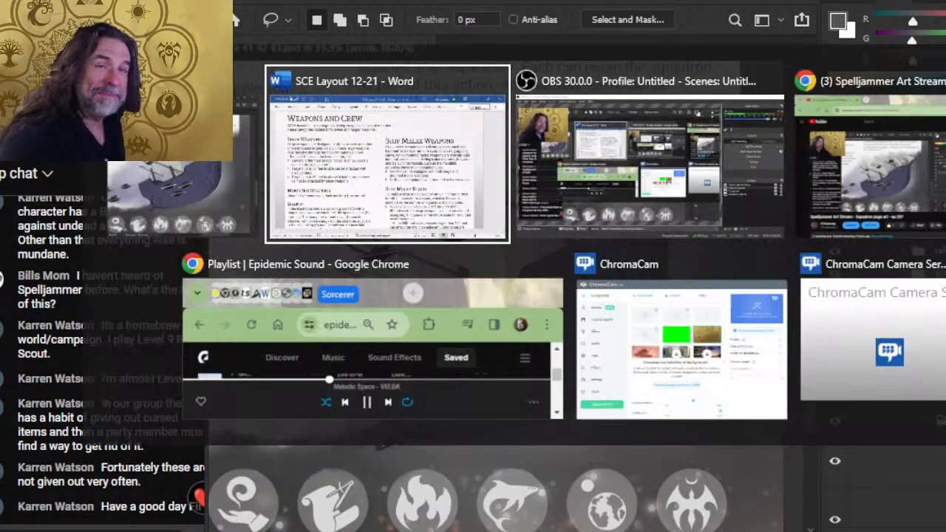
key("alt+Tab")
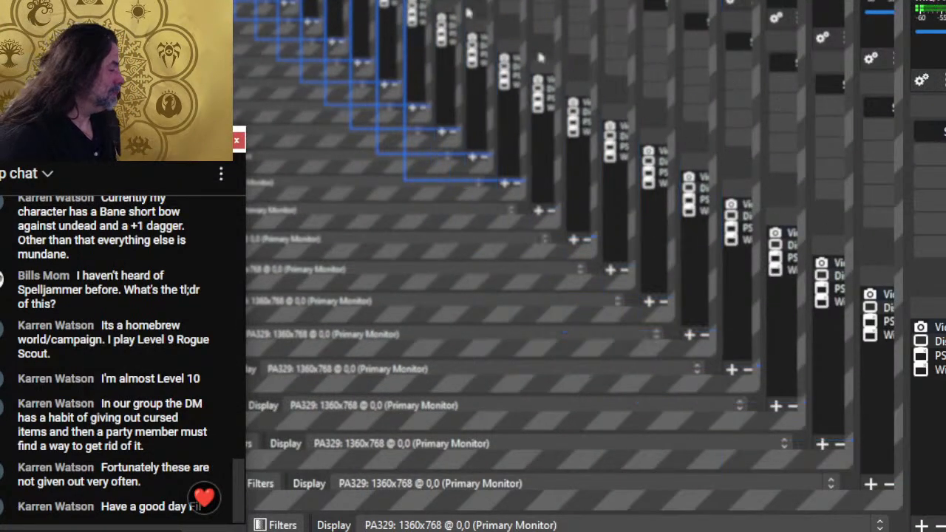
left_click(940, 132)
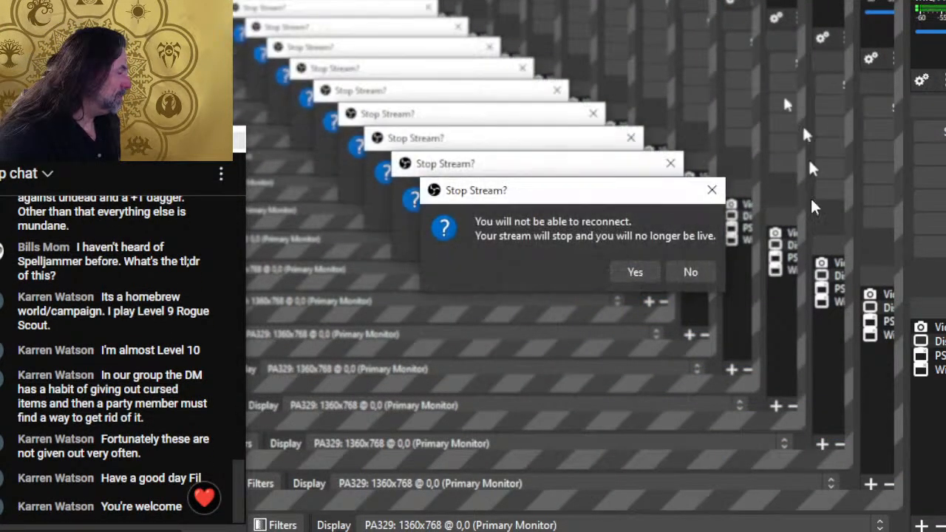